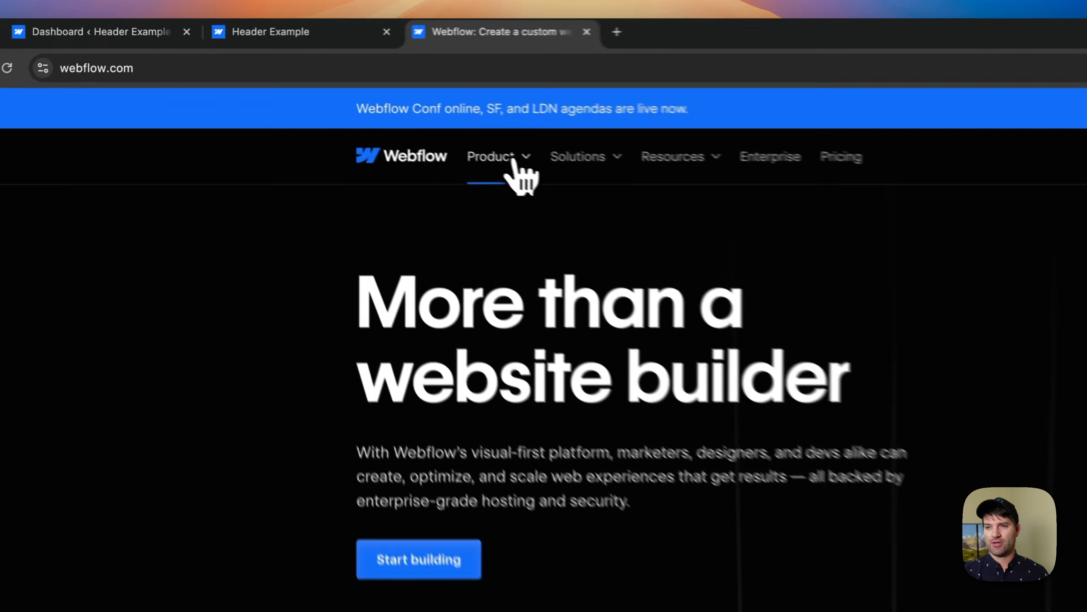
# - Examine the Product, Solutions and Resources dropdown menus in the webflow.com header
pyautogui.moveTo(335, 104)
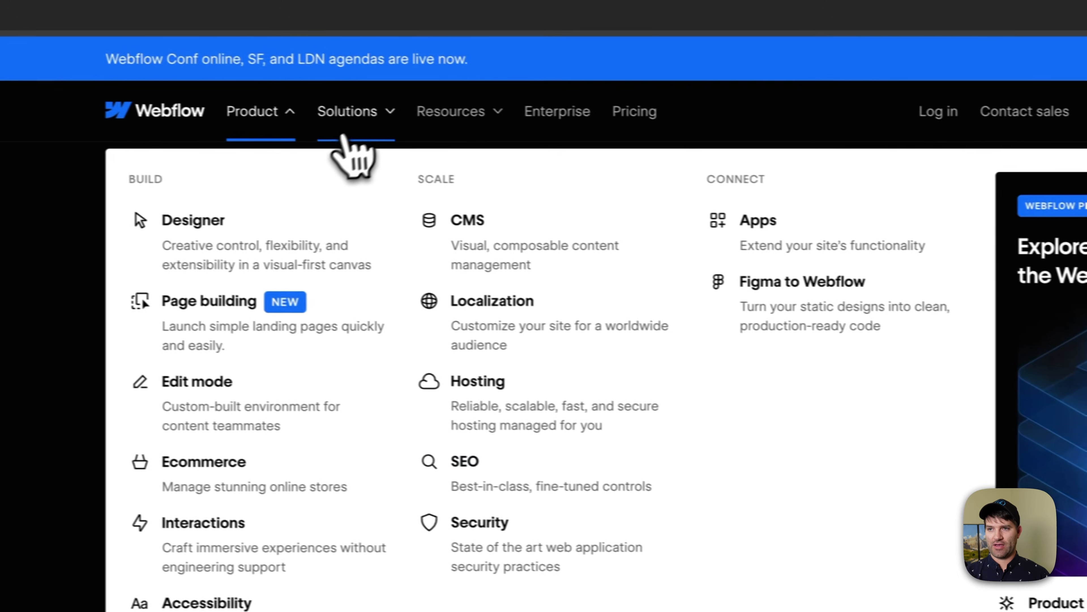
pyautogui.moveTo(382, 120)
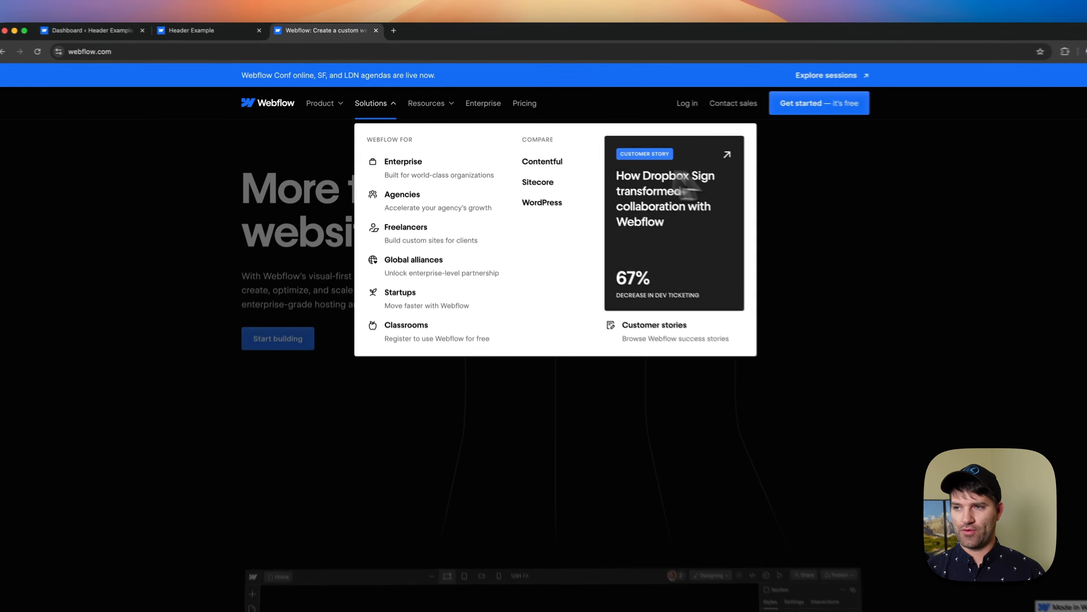
pyautogui.moveTo(435, 111)
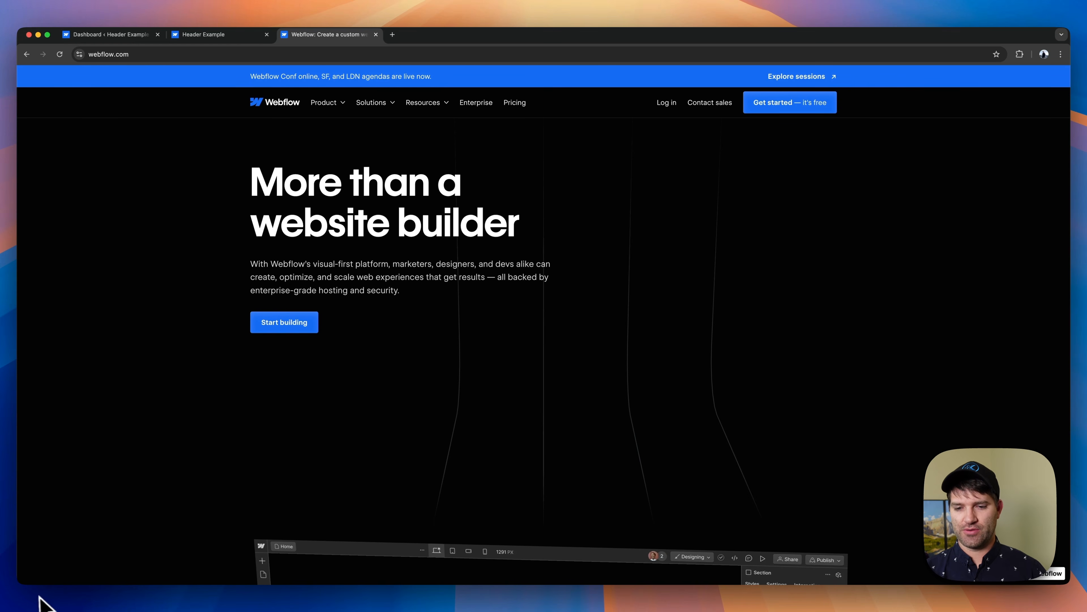
# - Preview webflow.com at mobile width and inspect its navigation menu, including the expanded Product section
pyautogui.press('super+shift+m')
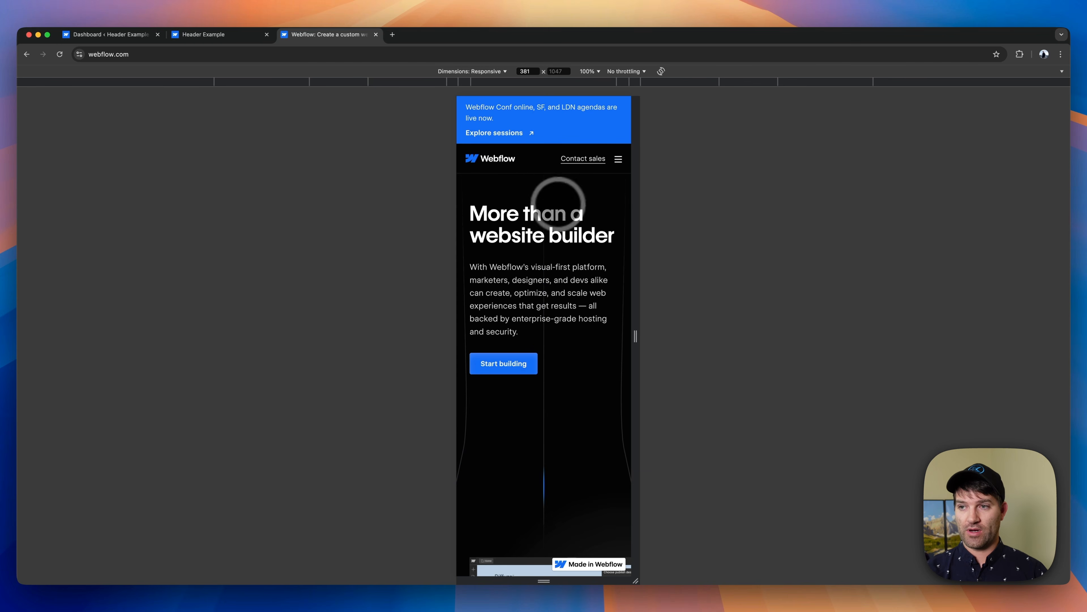
pyautogui.click(610, 167)
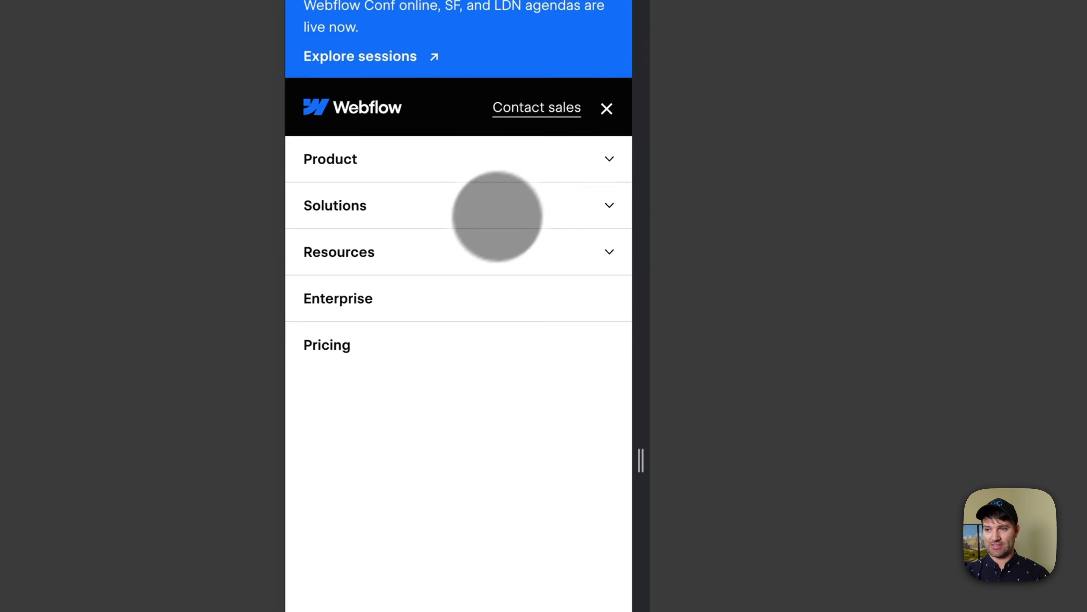
pyautogui.click(620, 186)
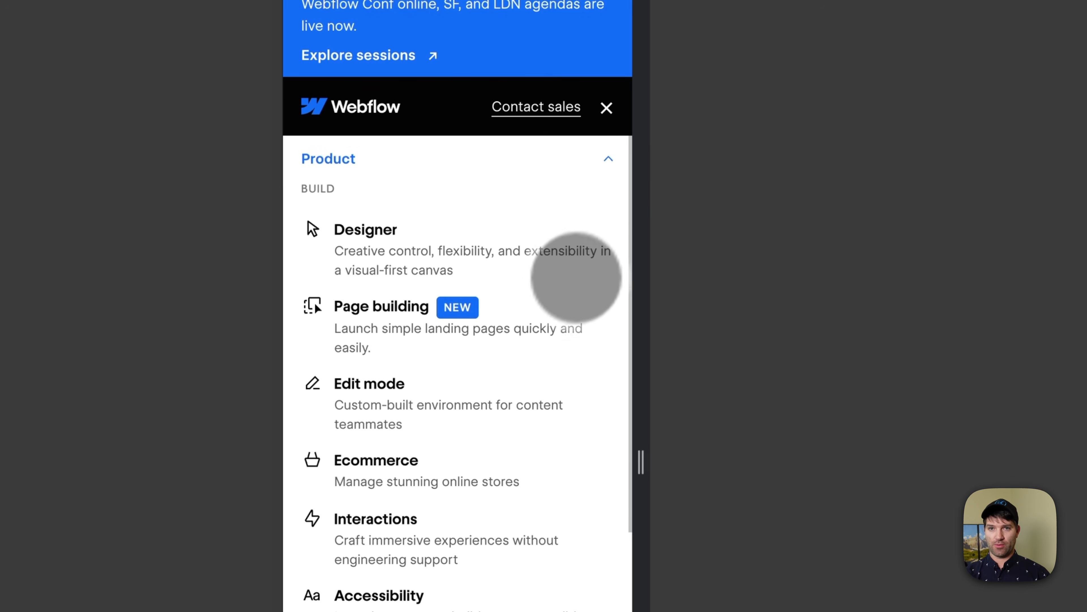
pyautogui.scroll(-10, 553, 309)
pyautogui.scroll(10, 499, 512)
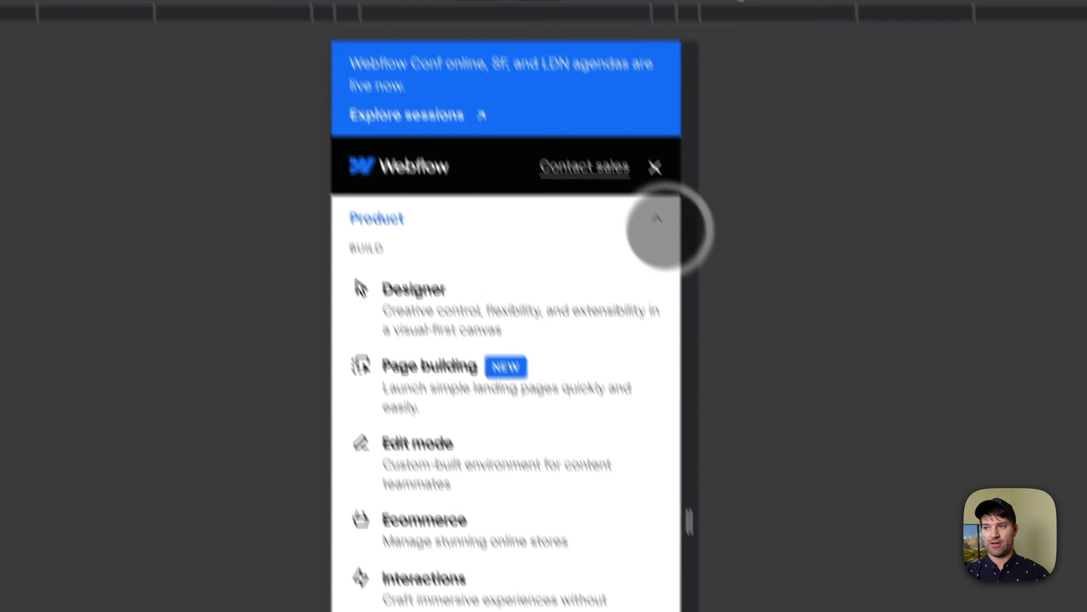
pyautogui.click(663, 225)
pyautogui.click(697, 248)
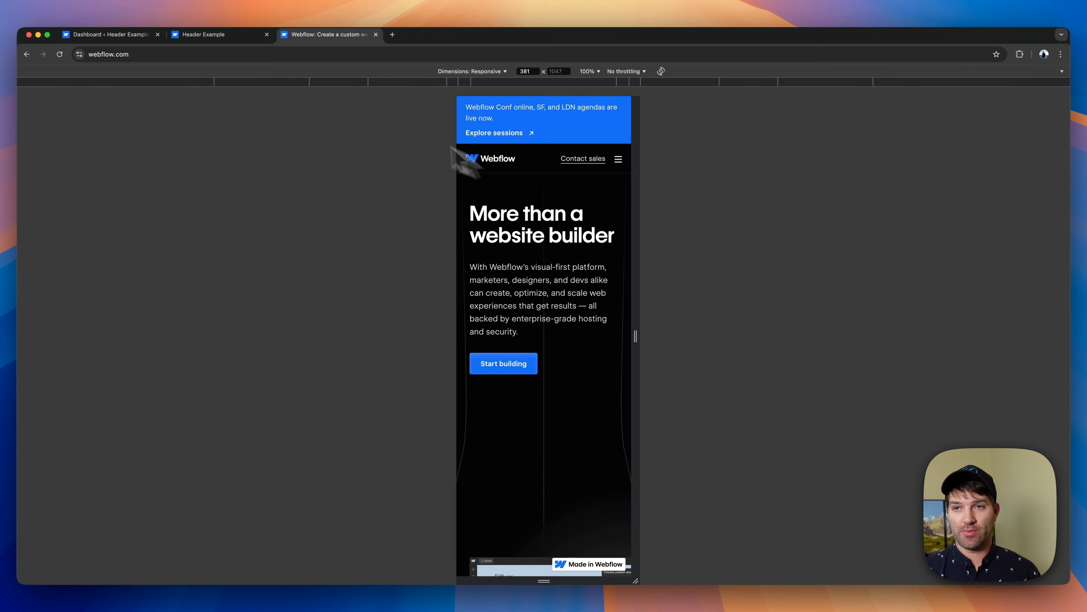
# - Review the installed themes and plugins in the Header Example site's WordPress admin
pyautogui.click(232, 42)
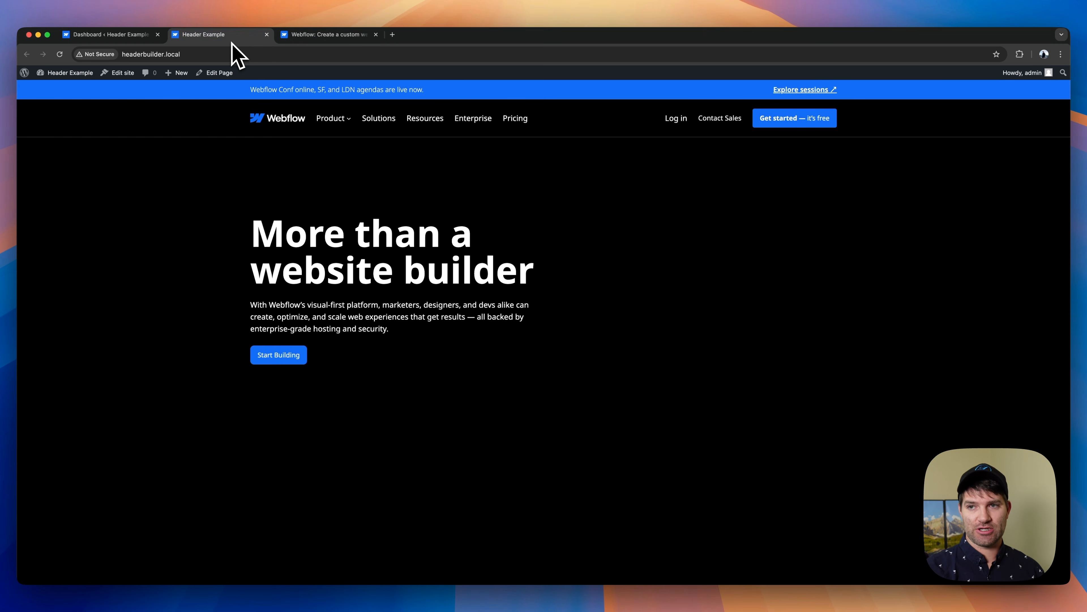
pyautogui.click(110, 34)
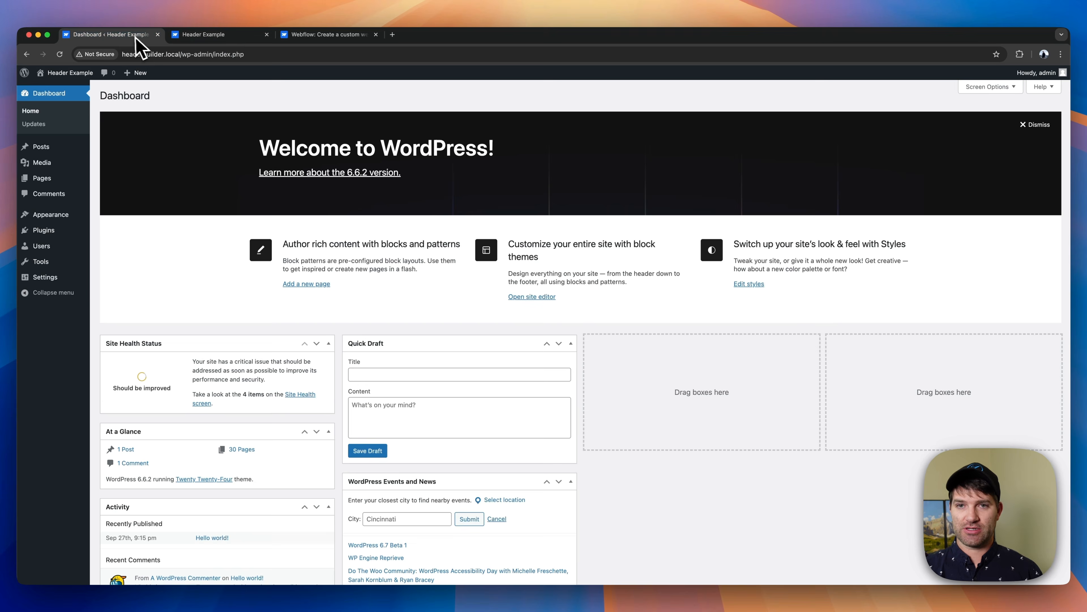
pyautogui.click(54, 216)
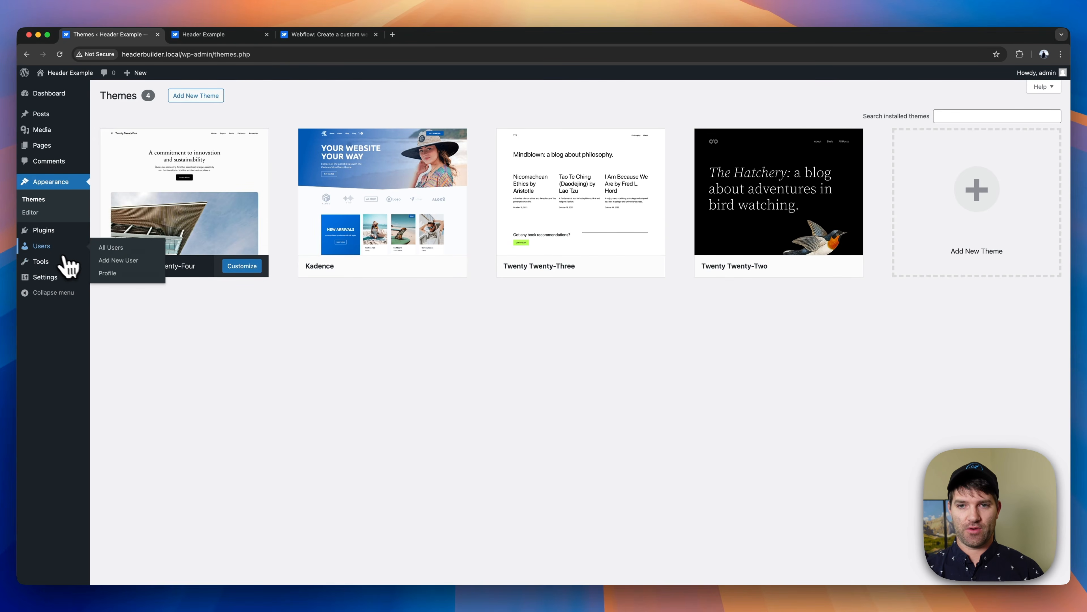
pyautogui.click(43, 232)
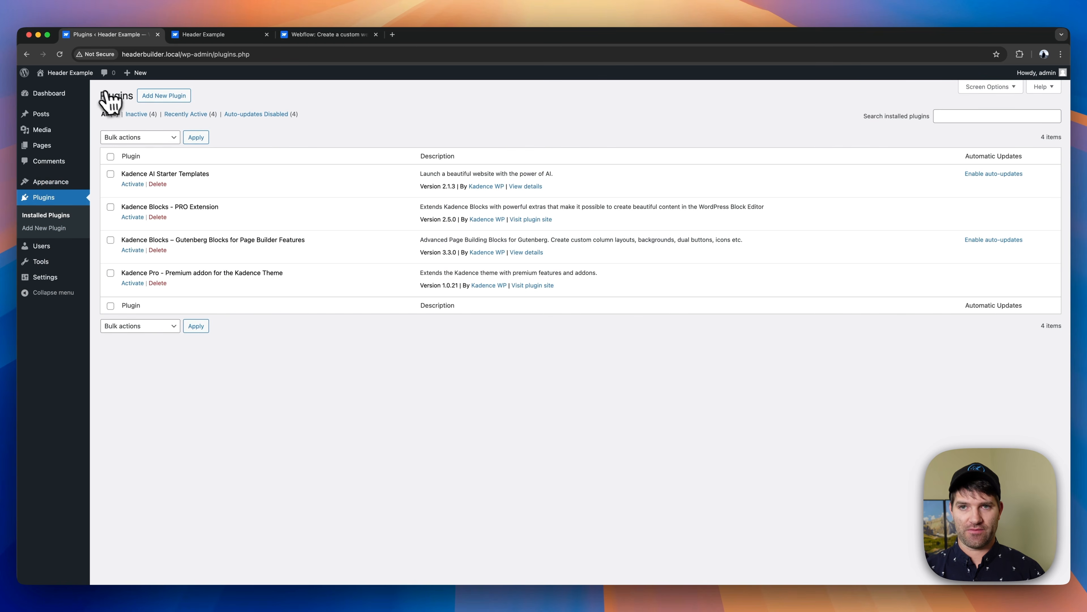
# - Inspect the Header Example site's header at desktop and mobile width, viewing the contents of both mobile menus
pyautogui.click(212, 36)
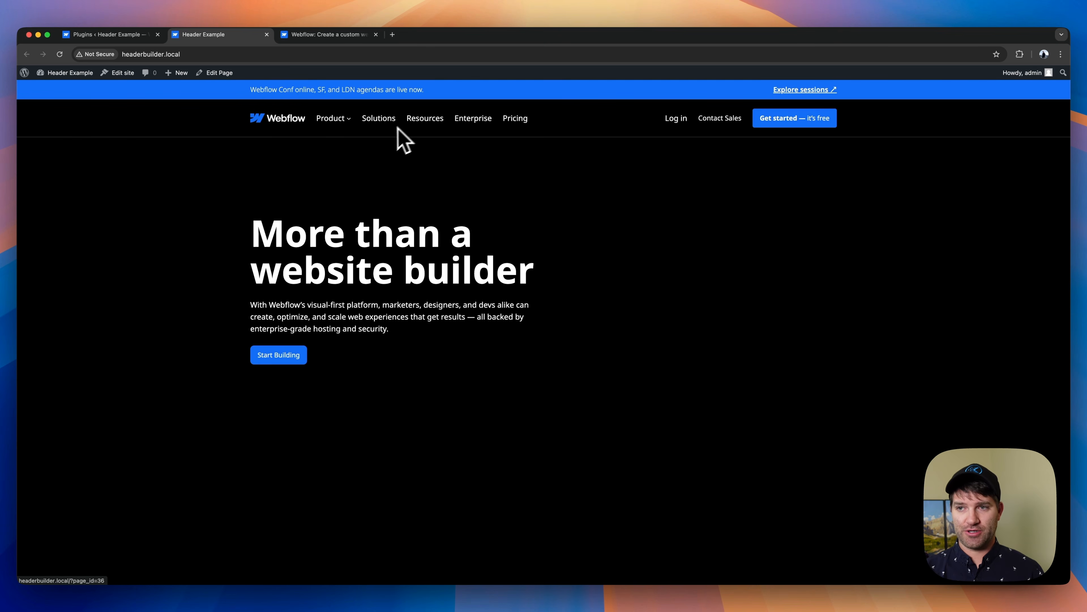
pyautogui.click(345, 121)
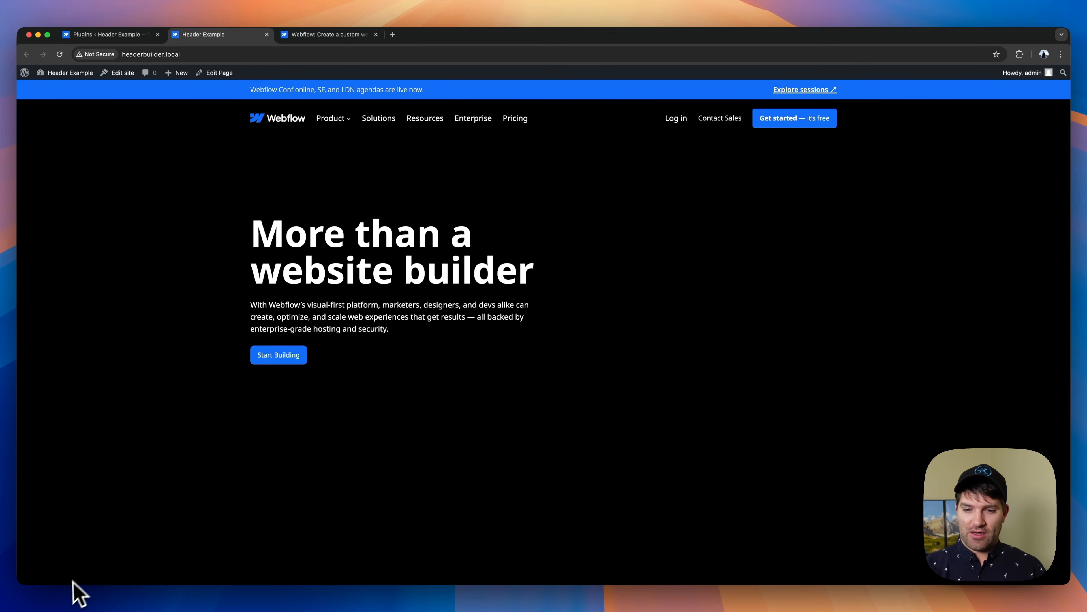
pyautogui.press('super+shift+m')
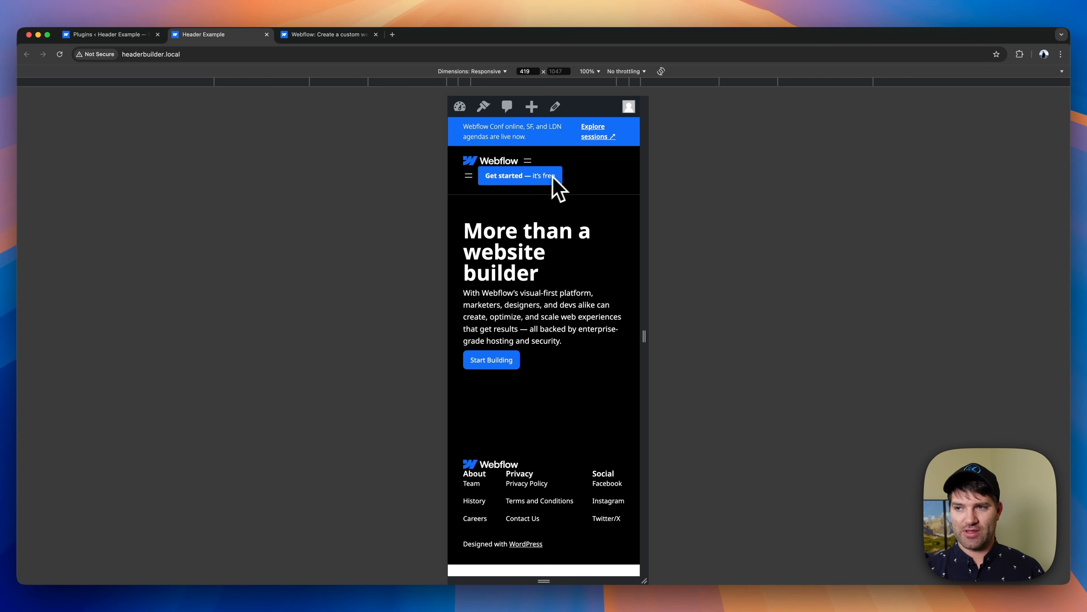
pyautogui.click(468, 175)
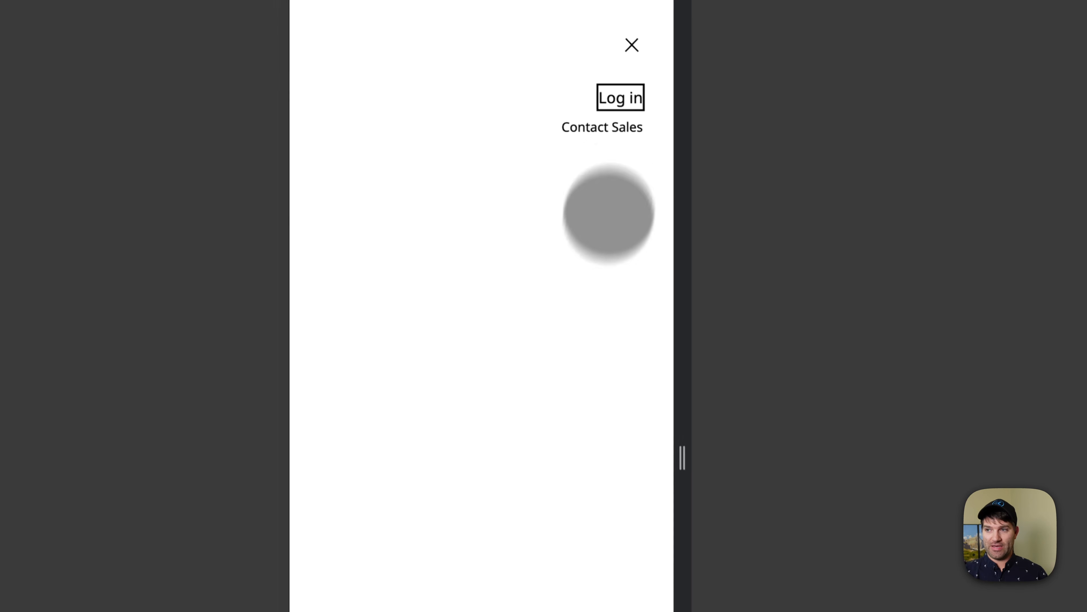
pyautogui.click(632, 45)
pyautogui.click(452, 282)
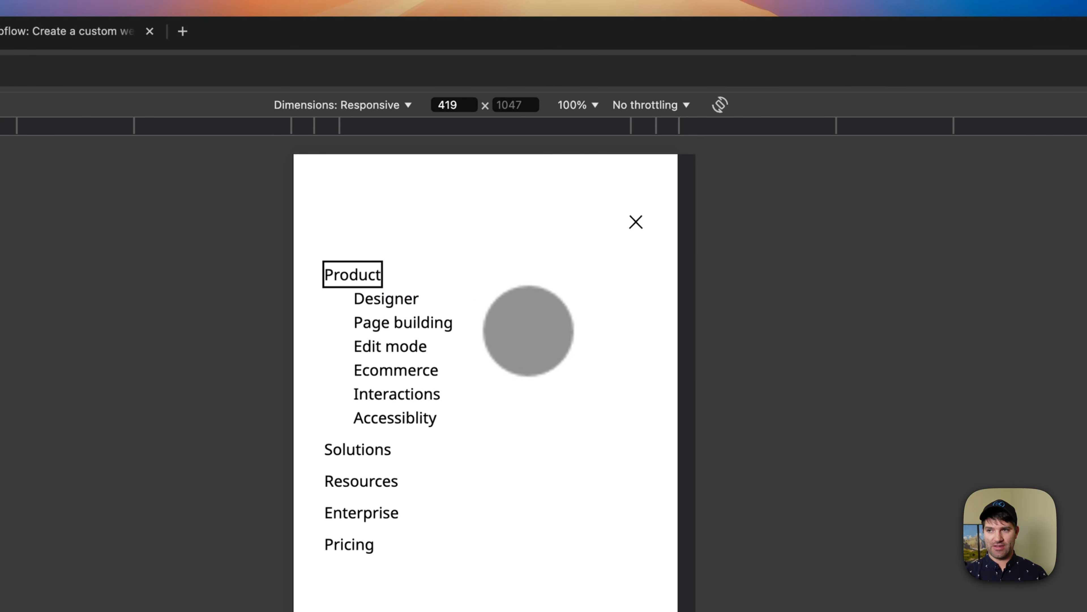
pyautogui.click(636, 222)
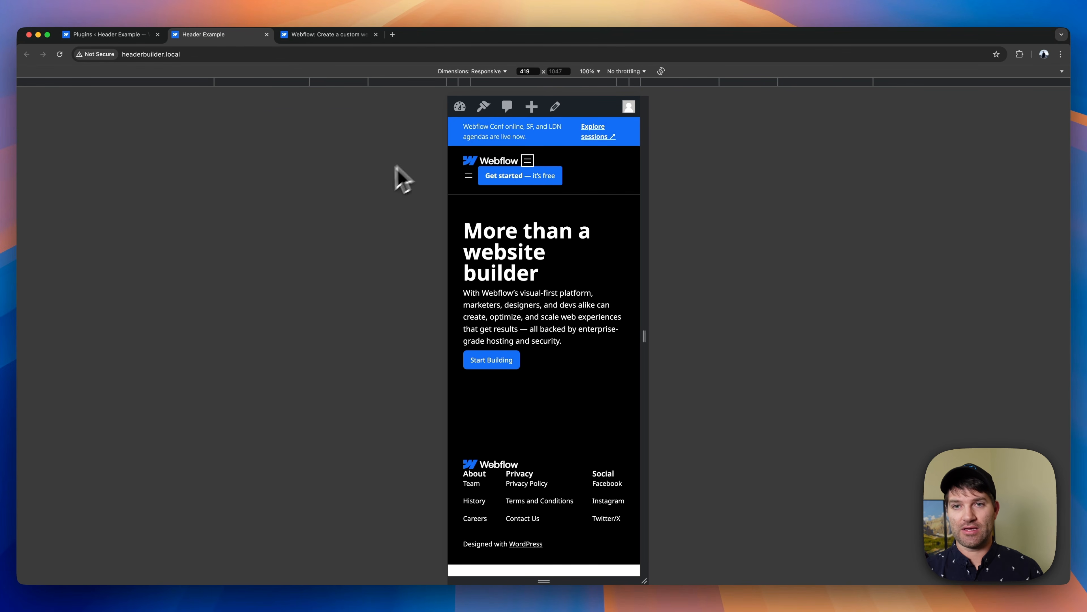
# - Return the Header Example front page from the mobile preview to its full desktop width
pyautogui.click(112, 34)
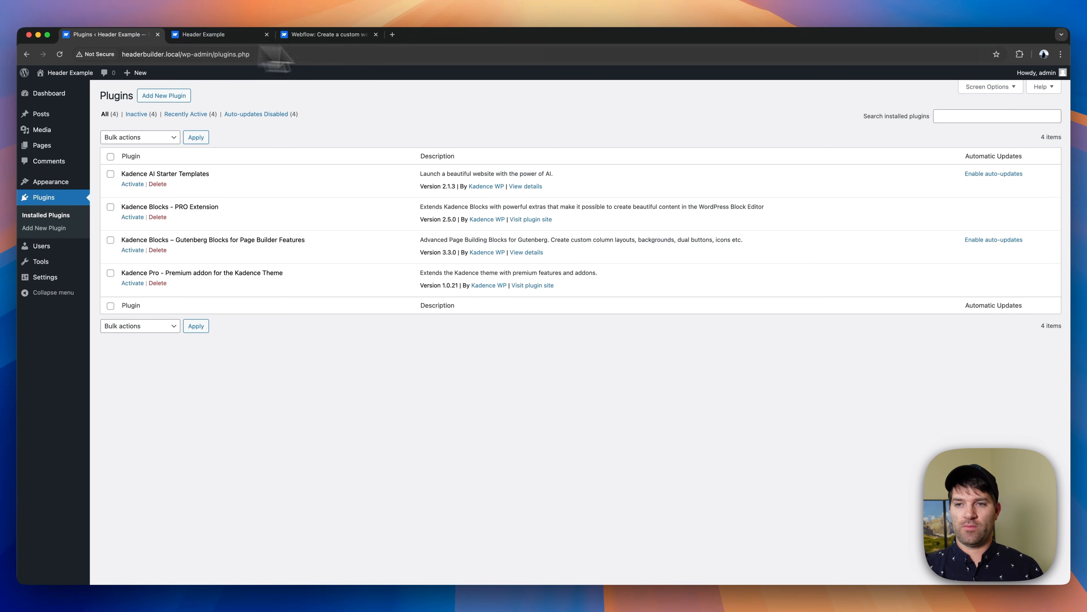
pyautogui.click(206, 34)
pyautogui.click(40, 592)
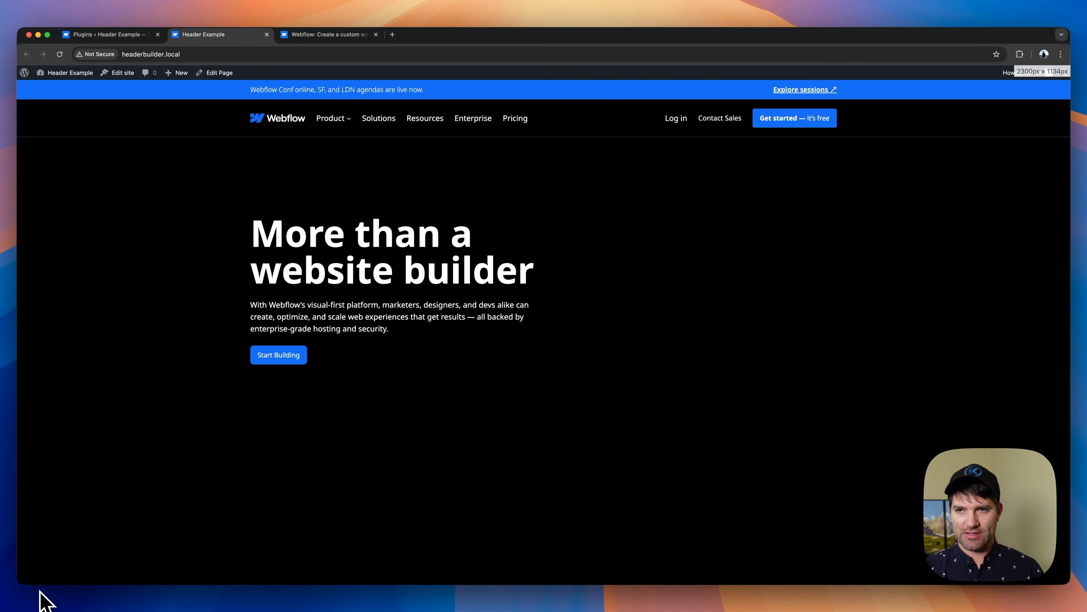
# - Open the Header template part in the site editor and show its block structure with the Enterprise link selected
pyautogui.click(123, 74)
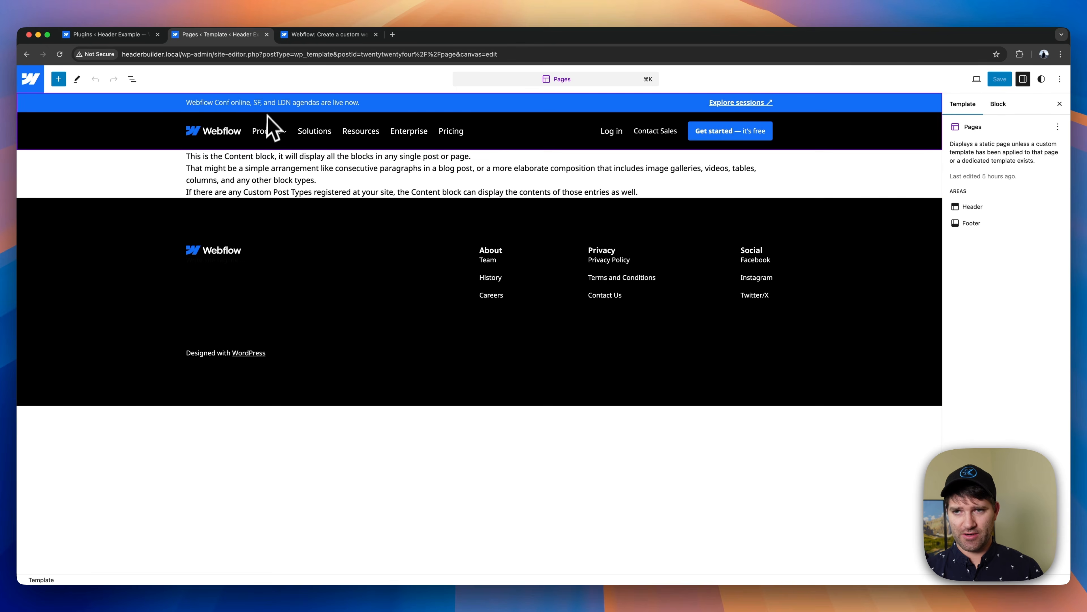
pyautogui.click(417, 133)
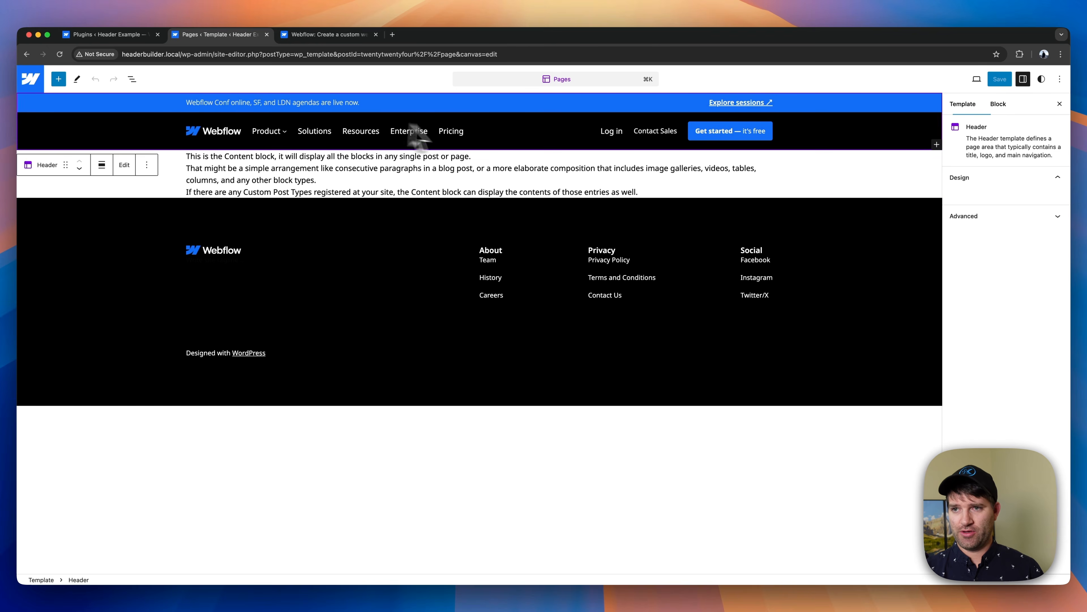
pyautogui.click(124, 164)
pyautogui.click(416, 146)
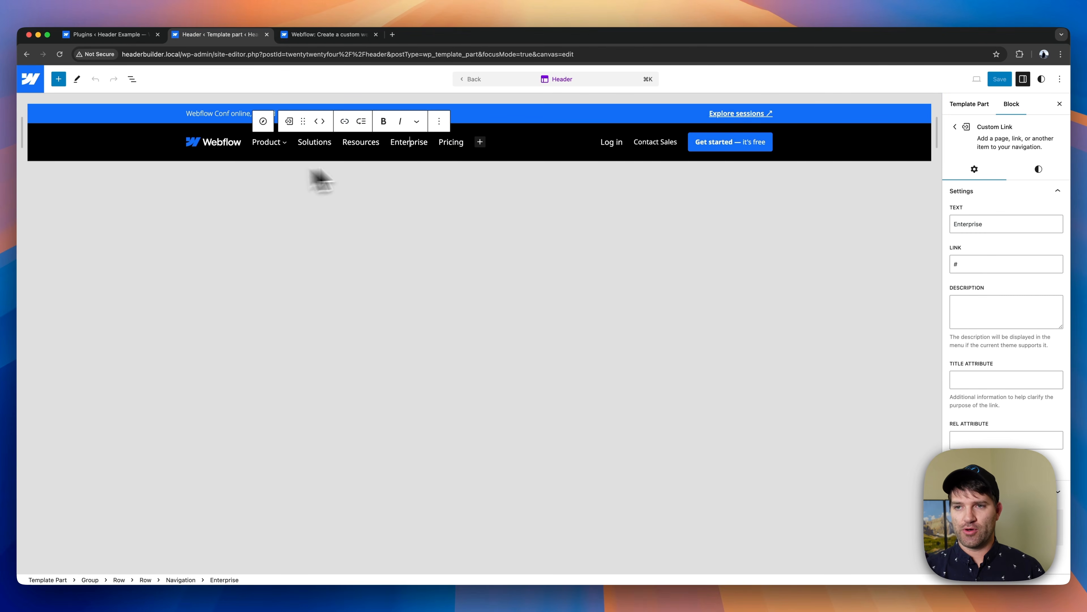
pyautogui.click(132, 78)
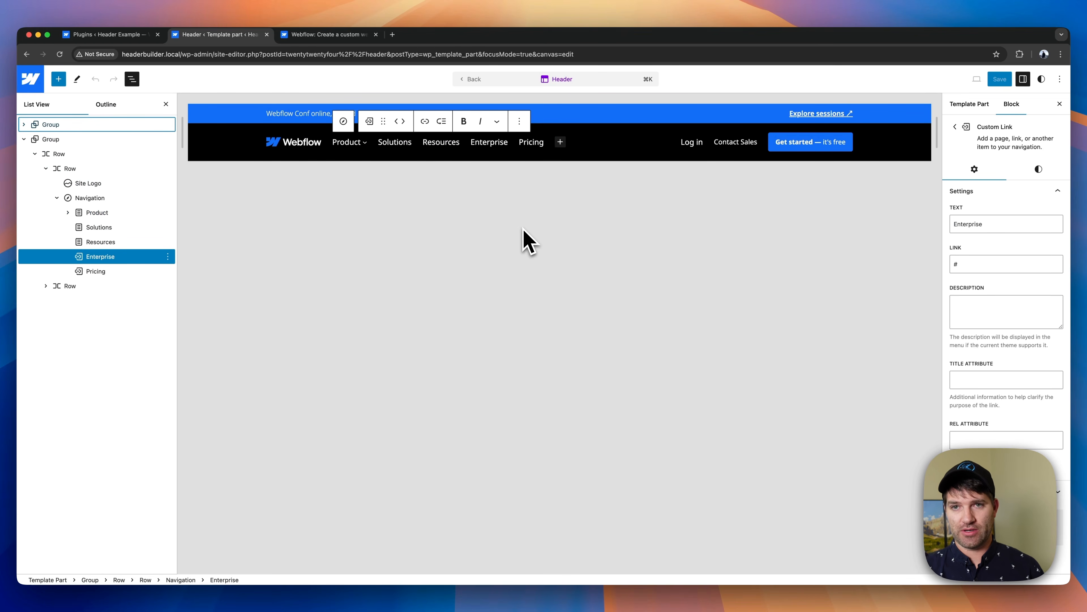
# - Leave the site editor and activate the Kadence Blocks and Kadence Blocks - PRO Extension plugins
pyautogui.click(31, 78)
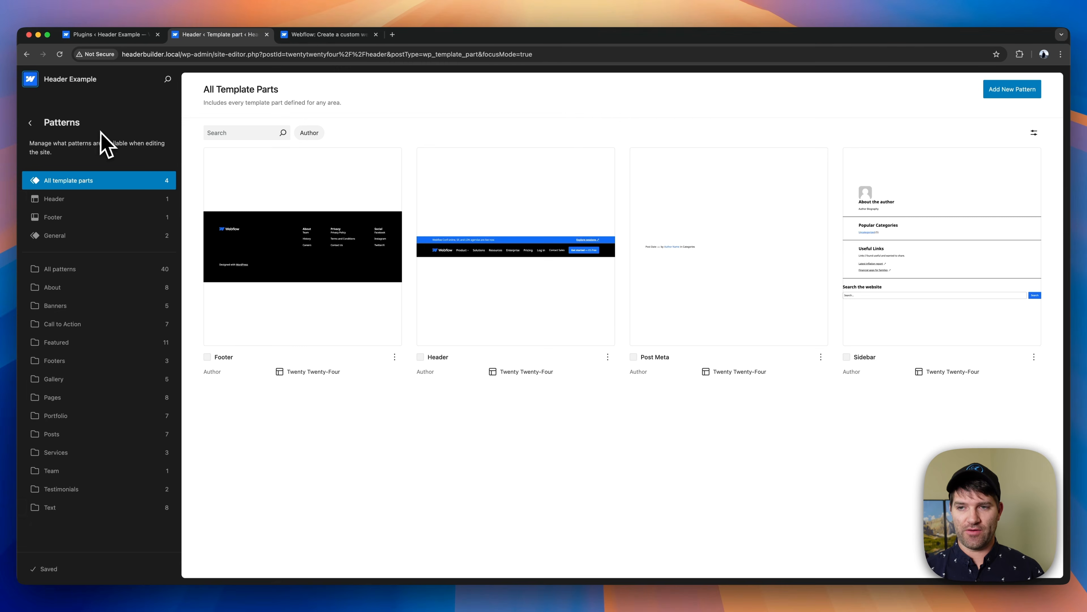
pyautogui.click(31, 79)
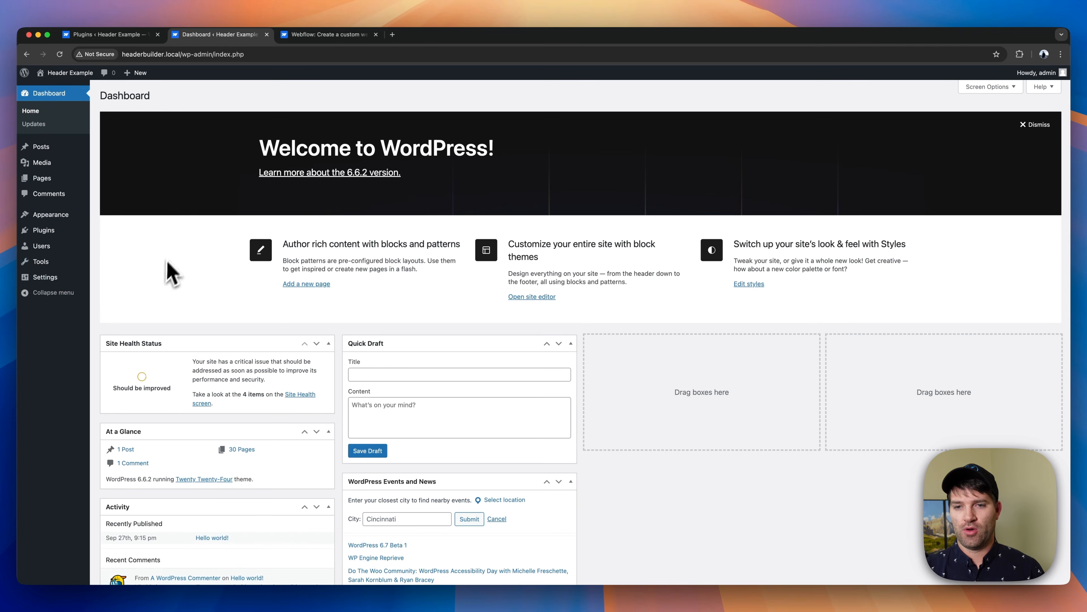
pyautogui.click(56, 233)
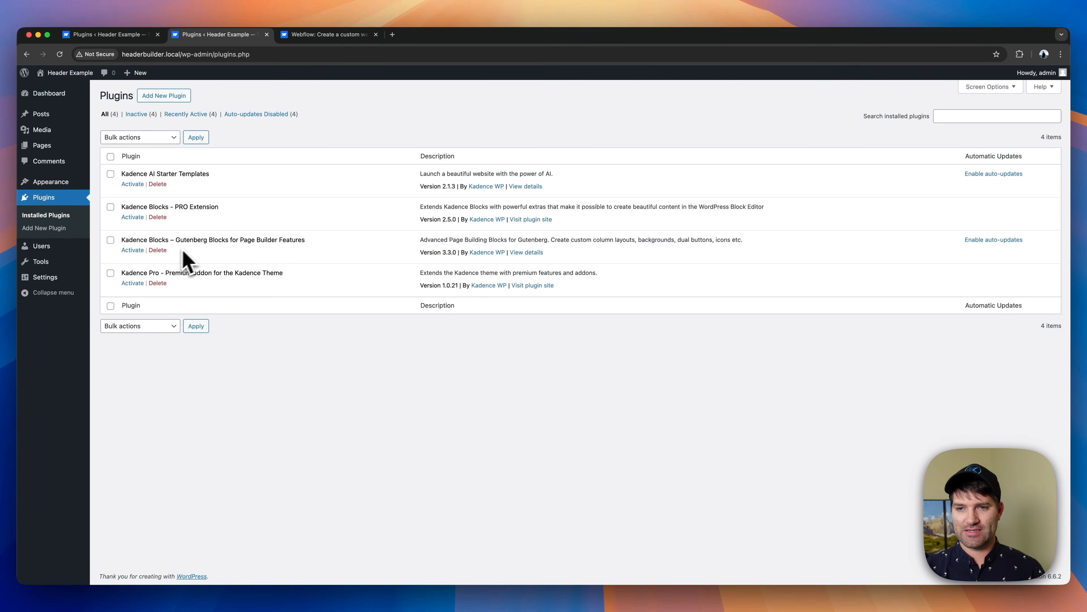
pyautogui.click(134, 251)
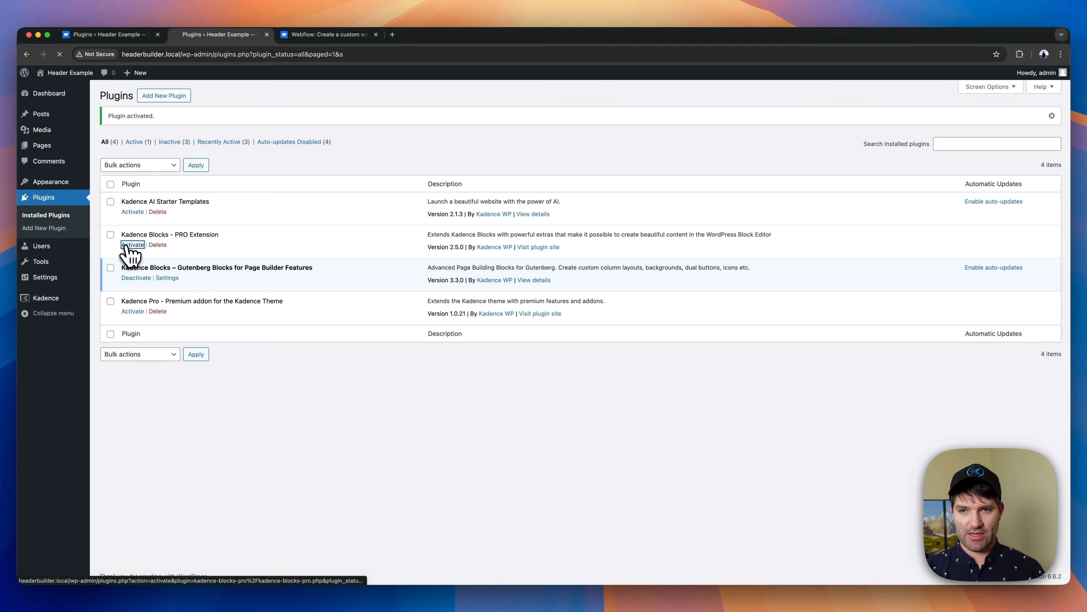
pyautogui.click(128, 244)
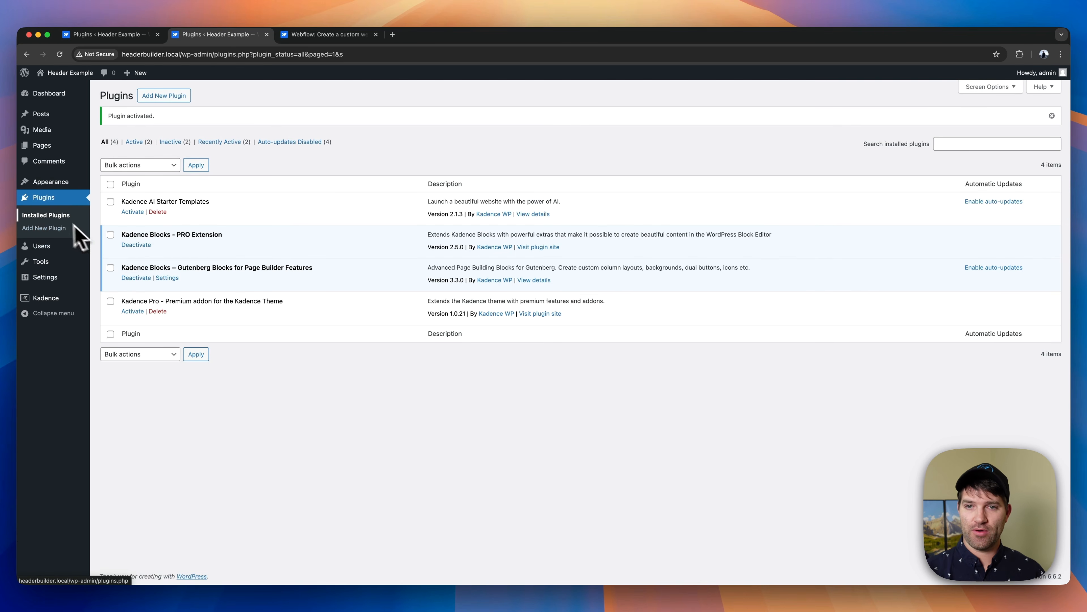
# - Add a new Kadence header named "Header Webflow" and proceed to the desktop layout choice
pyautogui.moveTo(52, 305)
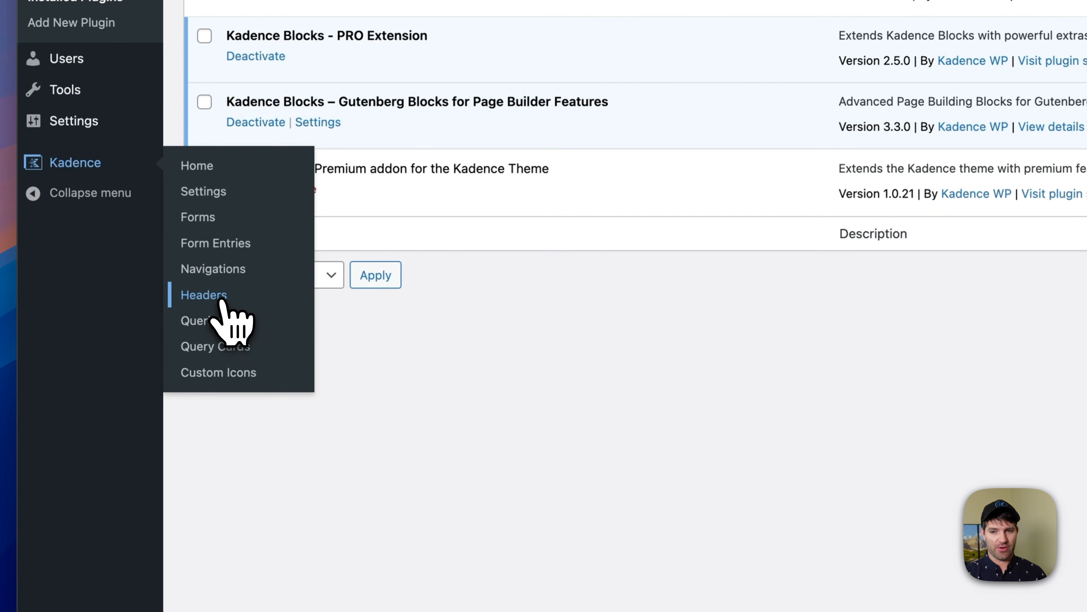
pyautogui.click(214, 300)
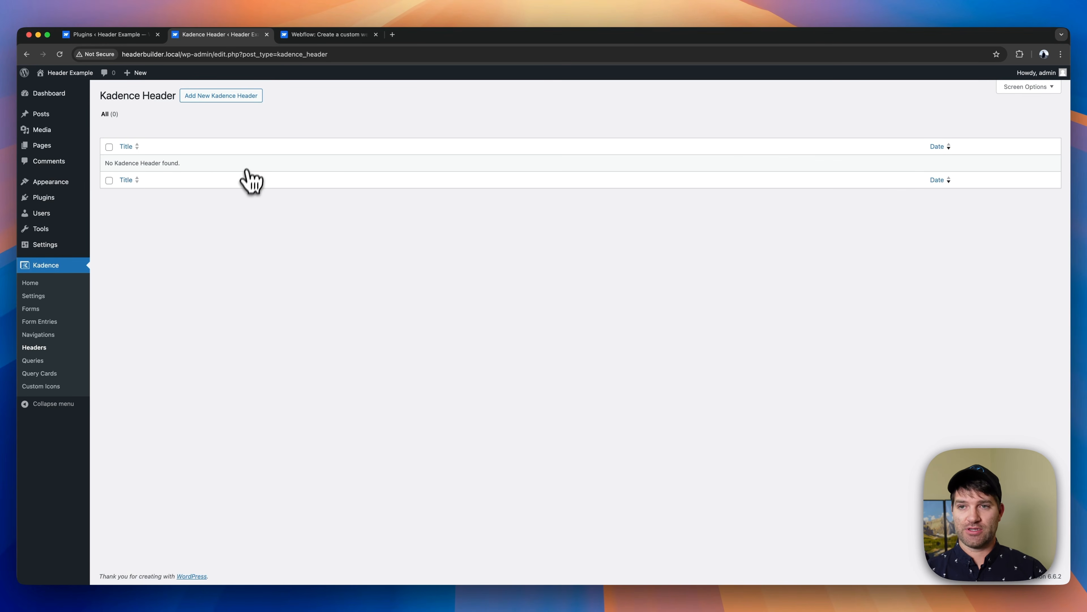
pyautogui.click(234, 96)
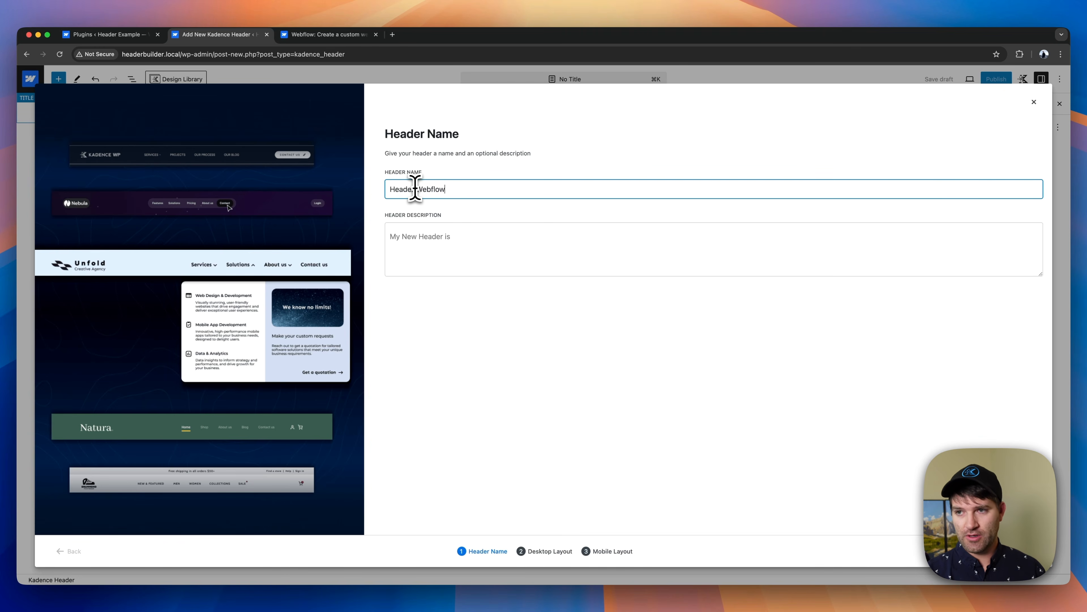
pyautogui.press('Return')
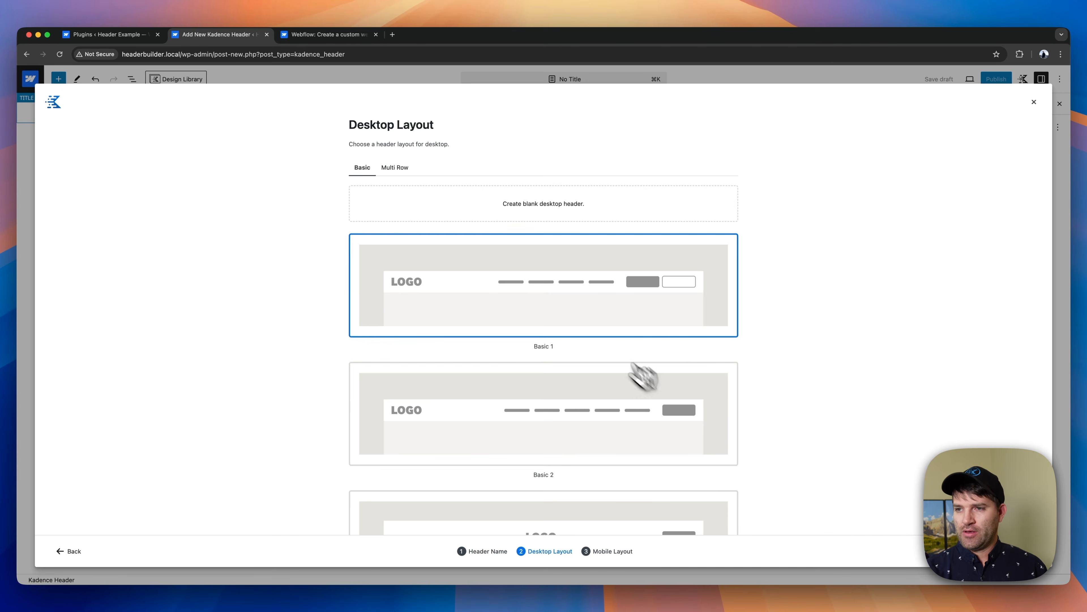
# - Compare the desktop header layouts and create the header from the Basic 2 desktop layout and the Mobile 2 tablet/mobile layout
pyautogui.scroll(-3, 599, 334)
pyautogui.scroll(-6, 579, 307)
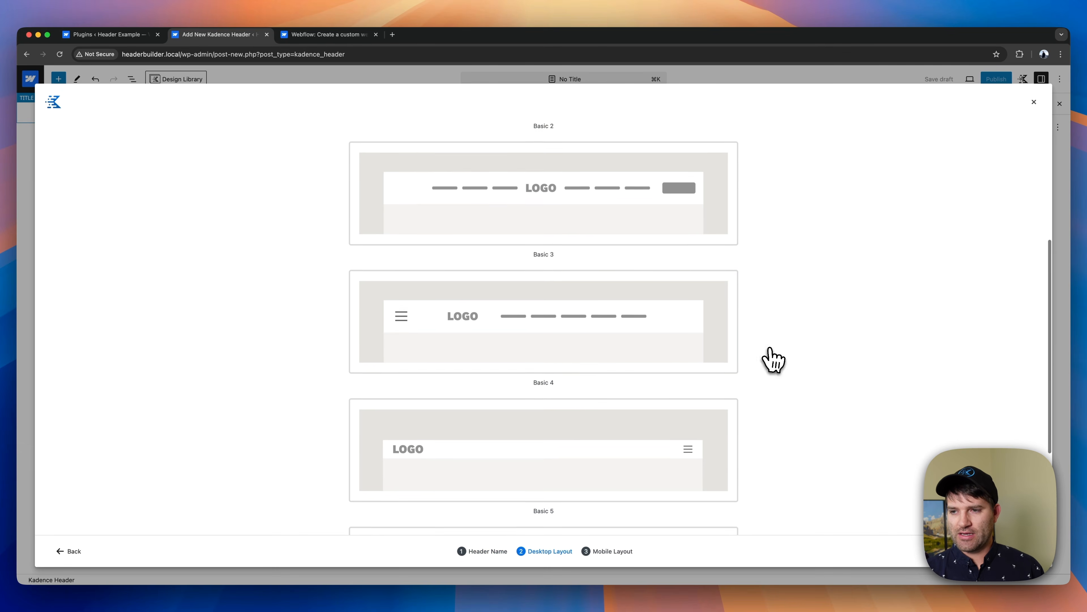
pyautogui.scroll(10, 531, 388)
pyautogui.click(394, 167)
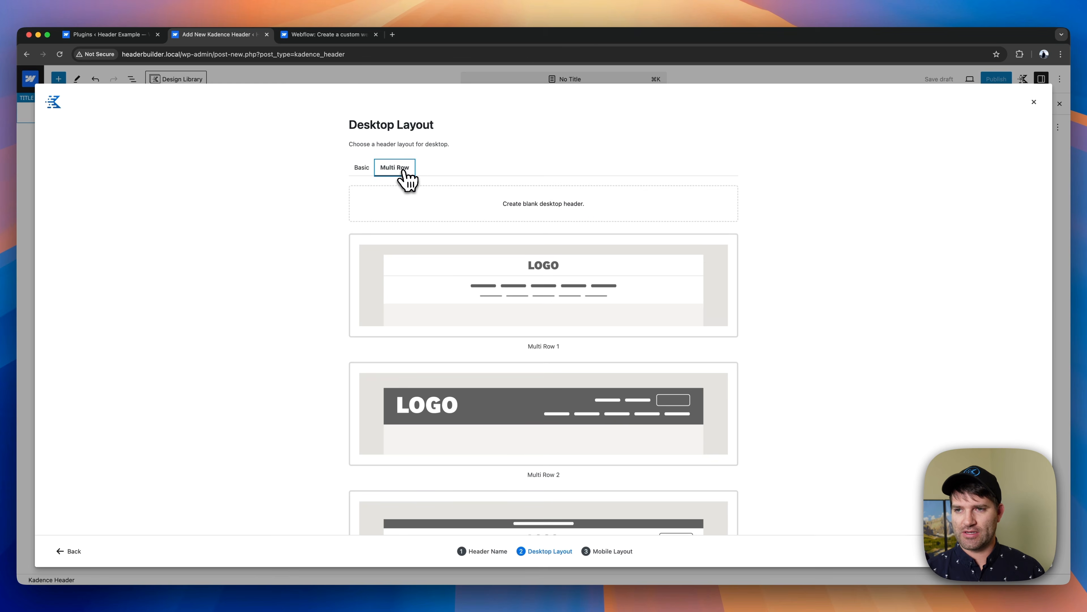
pyautogui.click(369, 169)
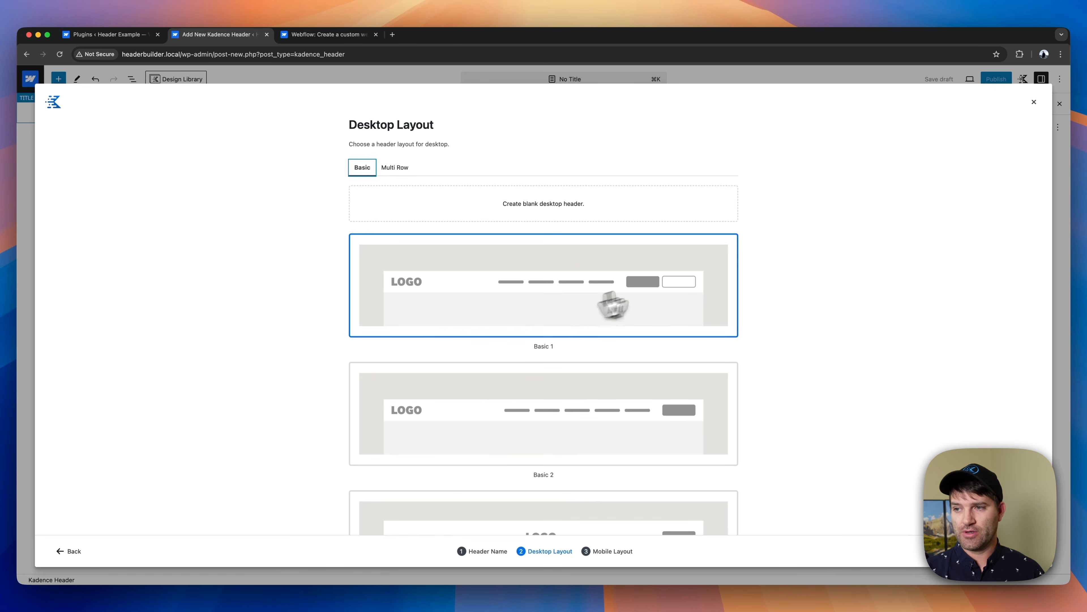
pyautogui.click(583, 295)
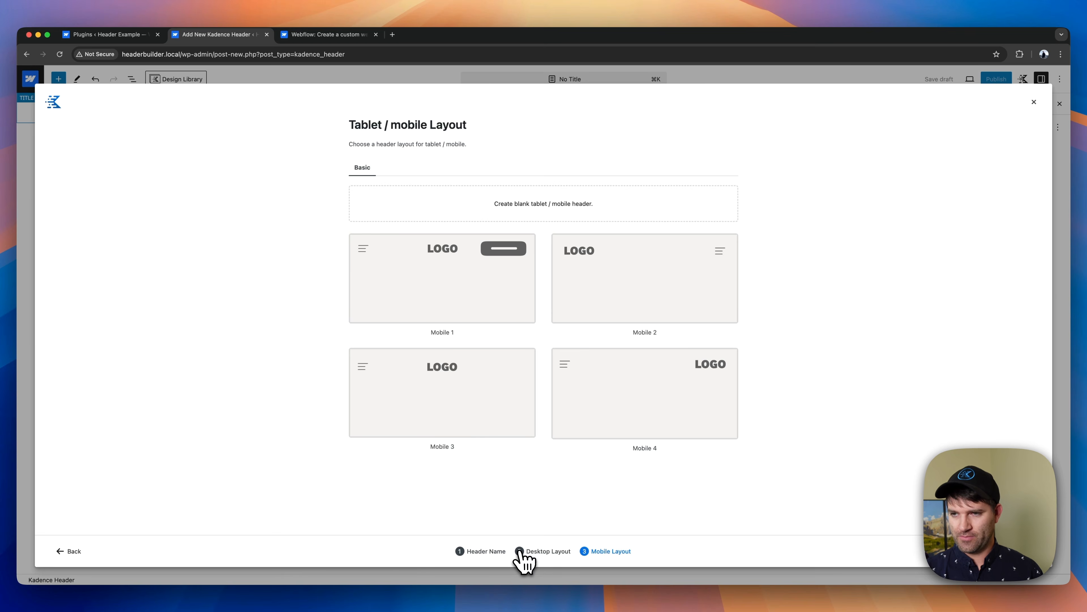
pyautogui.click(60, 553)
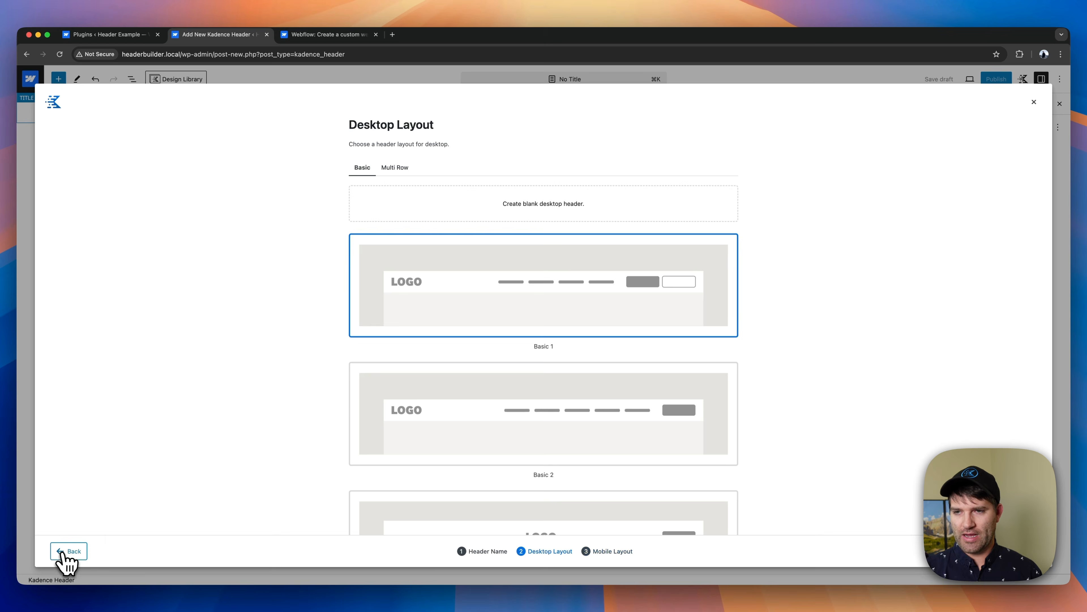
pyautogui.click(544, 408)
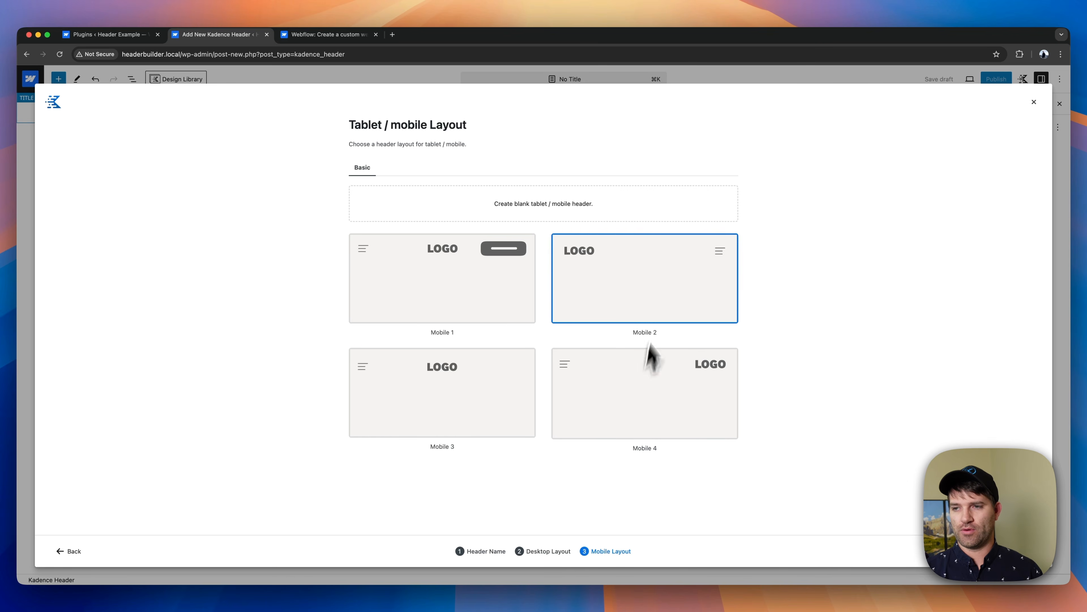
pyautogui.click(447, 289)
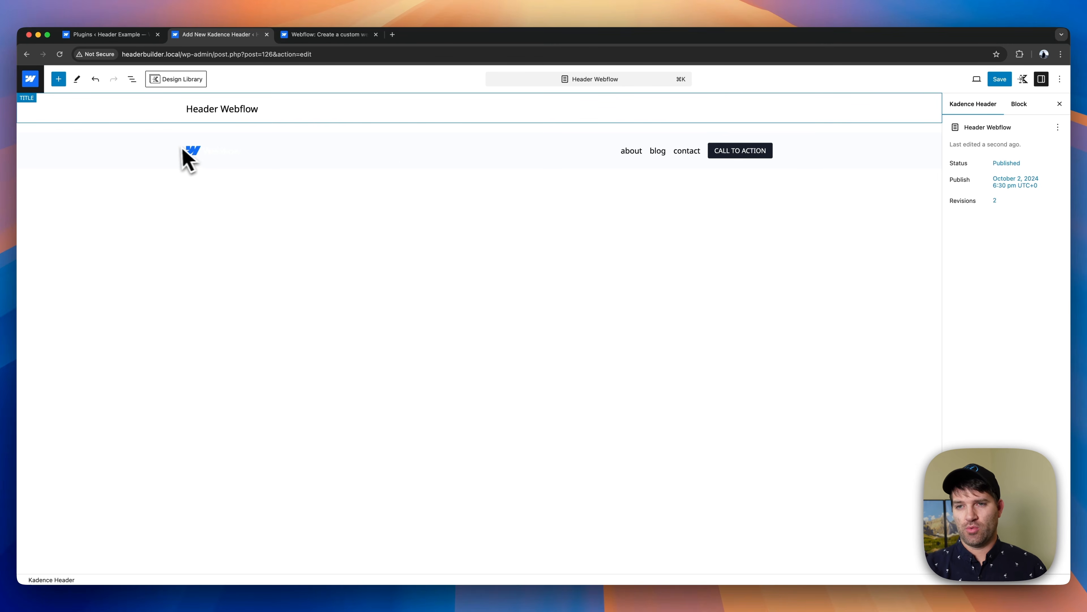
# - Open the visual builder on the desktop header's middle row and check the header's block structure
pyautogui.click(233, 166)
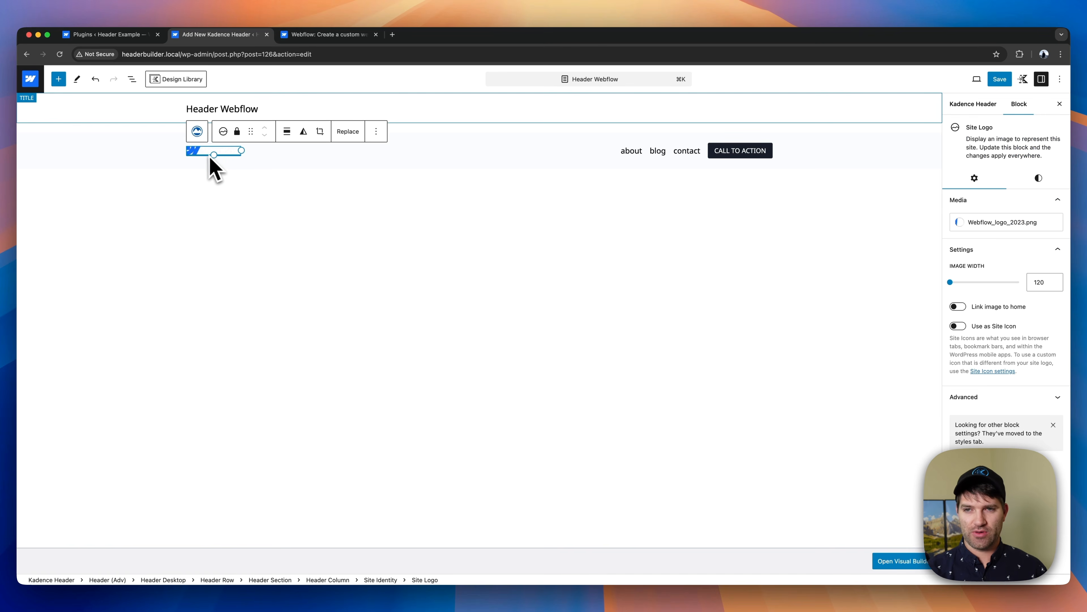
pyautogui.click(160, 152)
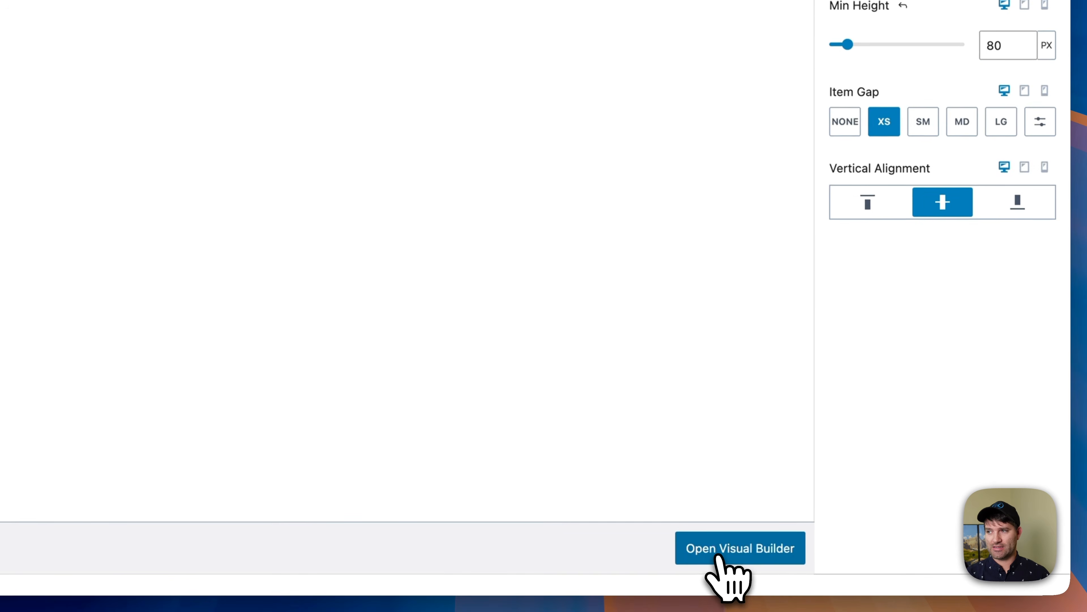
pyautogui.click(724, 552)
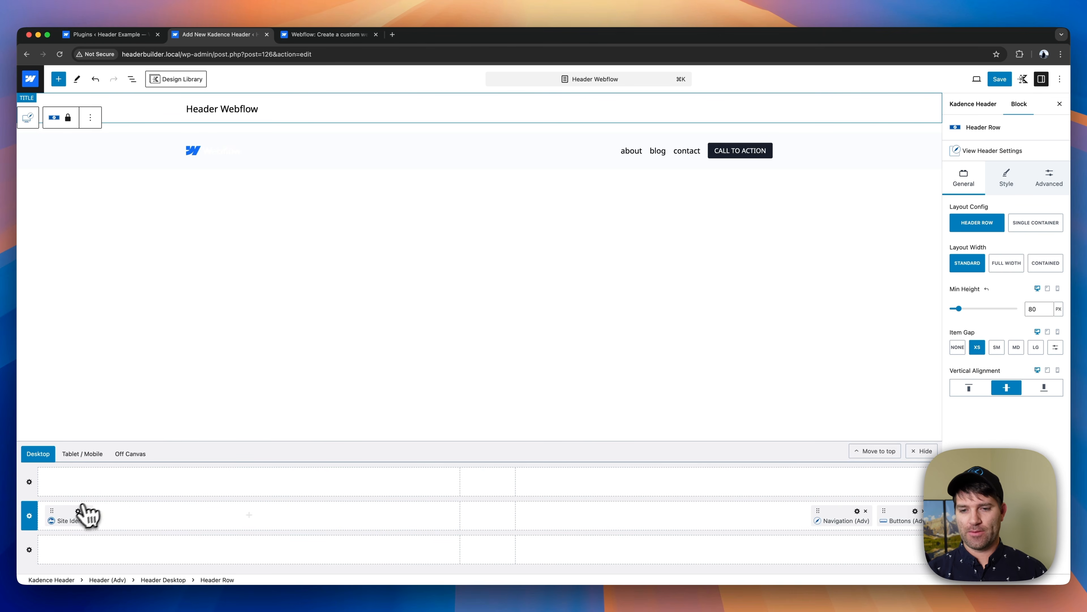
pyautogui.click(132, 79)
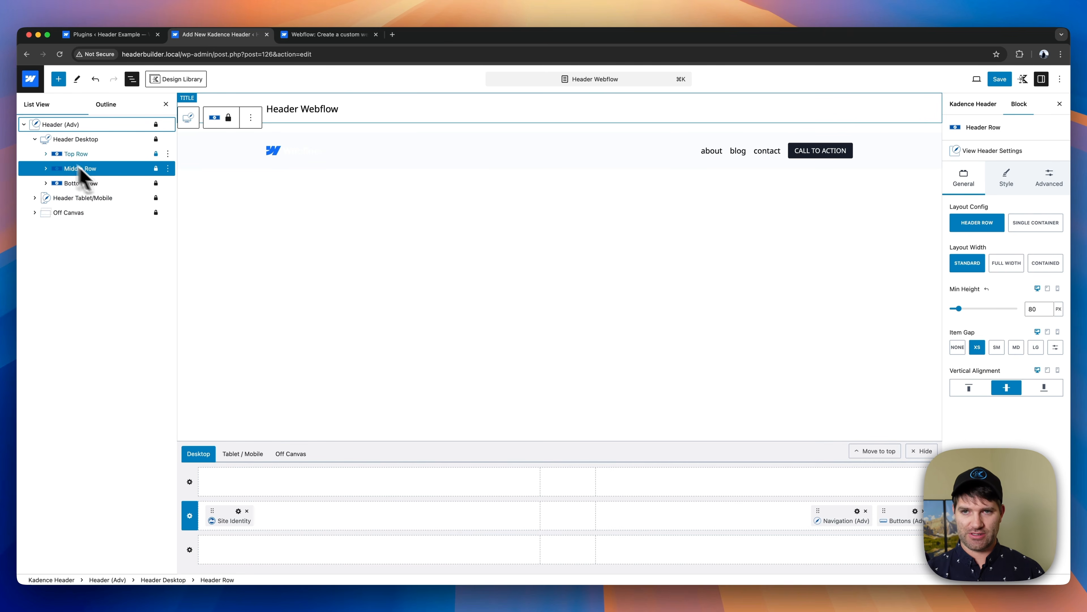
pyautogui.click(132, 79)
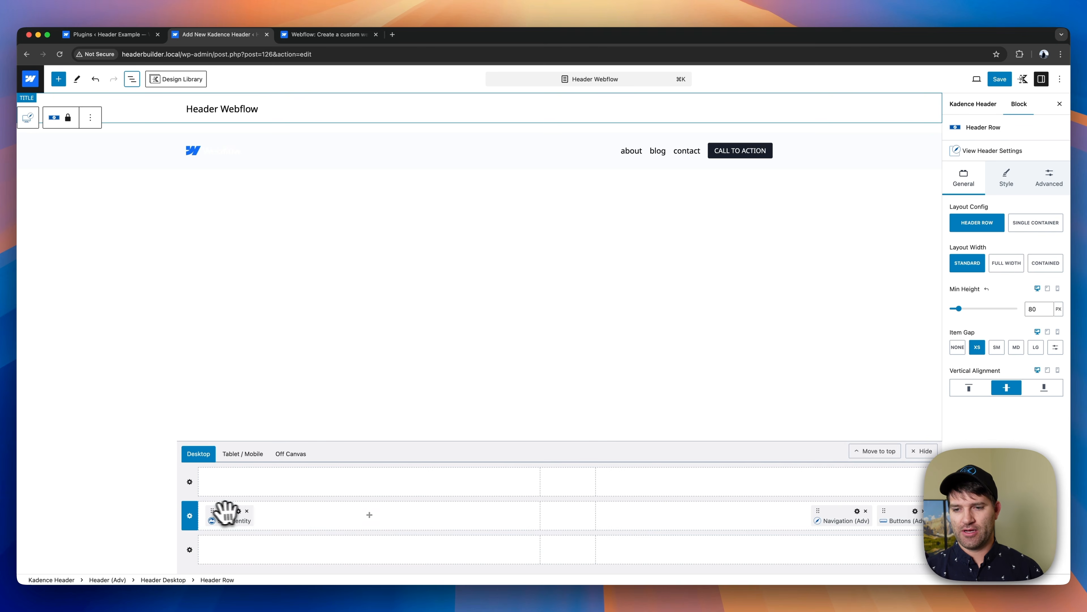
pyautogui.moveTo(212, 510); pyautogui.dragTo(112, 513)
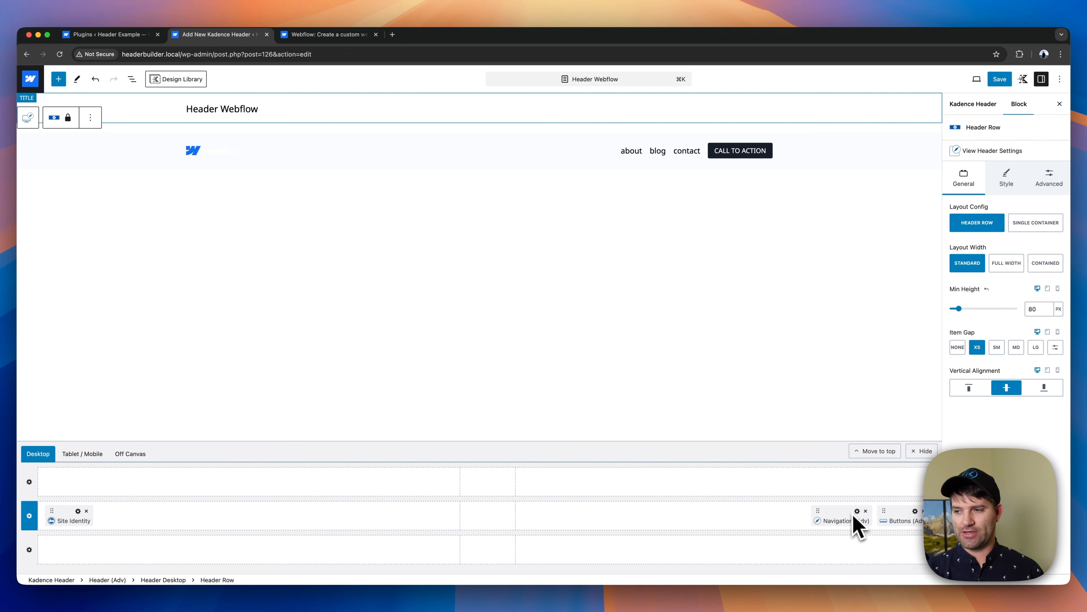
# - Add a Navigation (Adv) block beside Site Identity in the desktop middle row and create a new navigation named "Main"
pyautogui.click(244, 518)
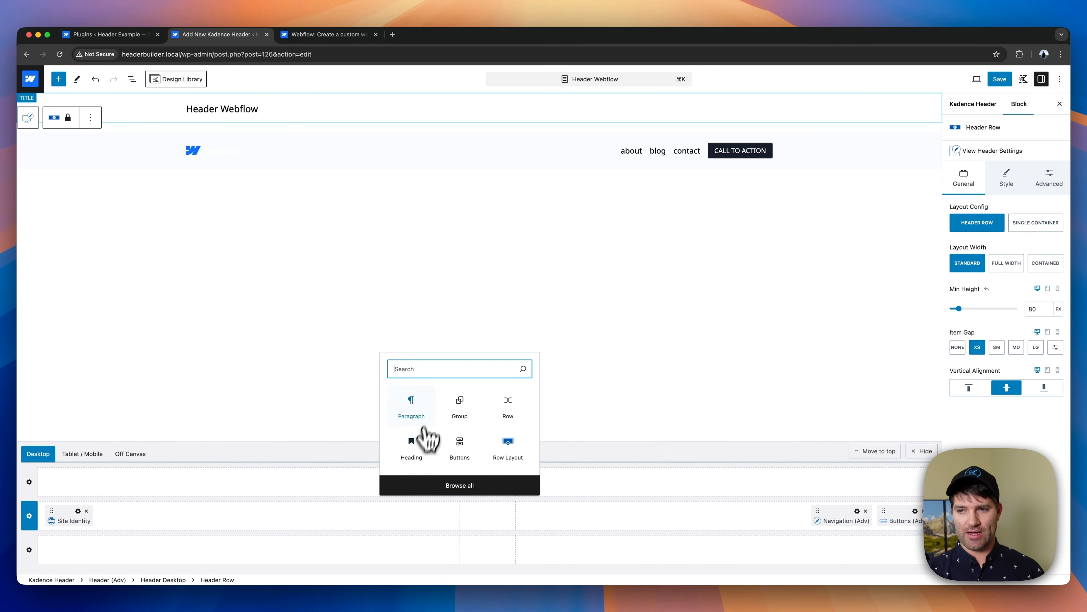
pyautogui.write('nav')
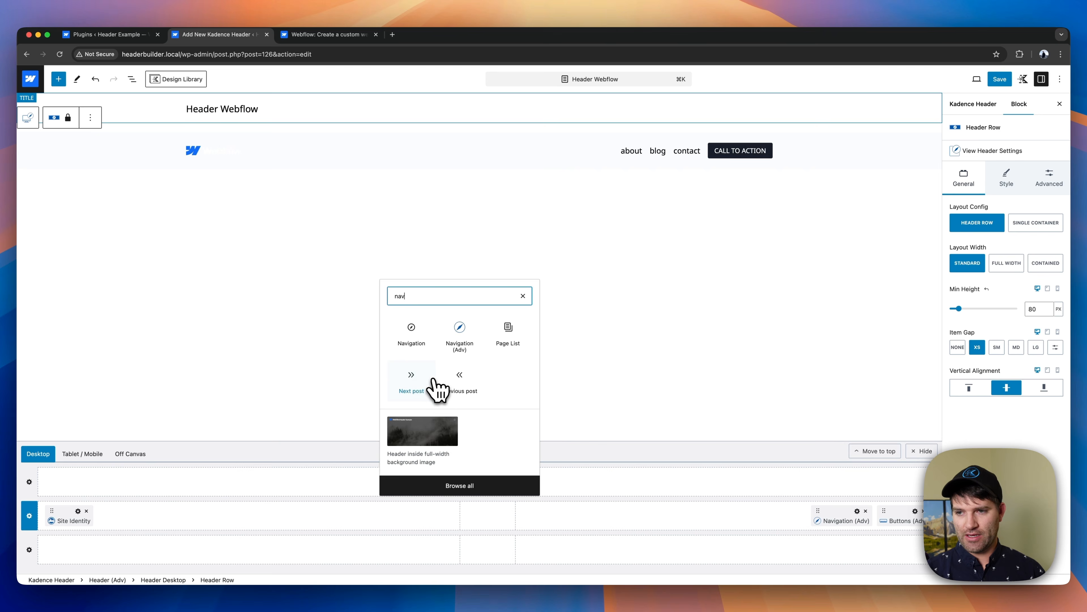
pyautogui.click(457, 331)
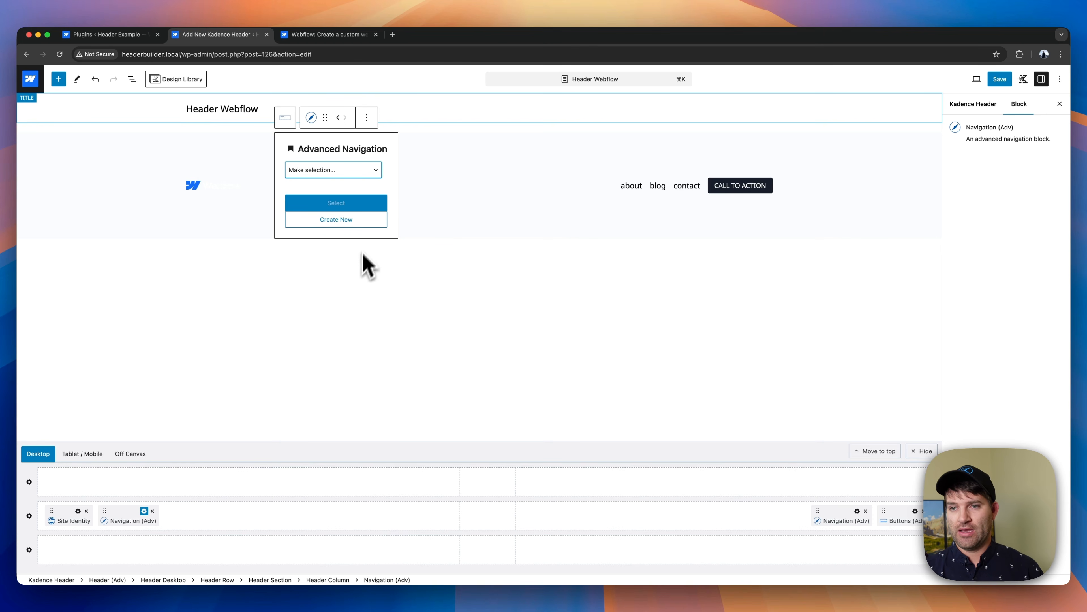
pyautogui.click(346, 221)
pyautogui.click(279, 136)
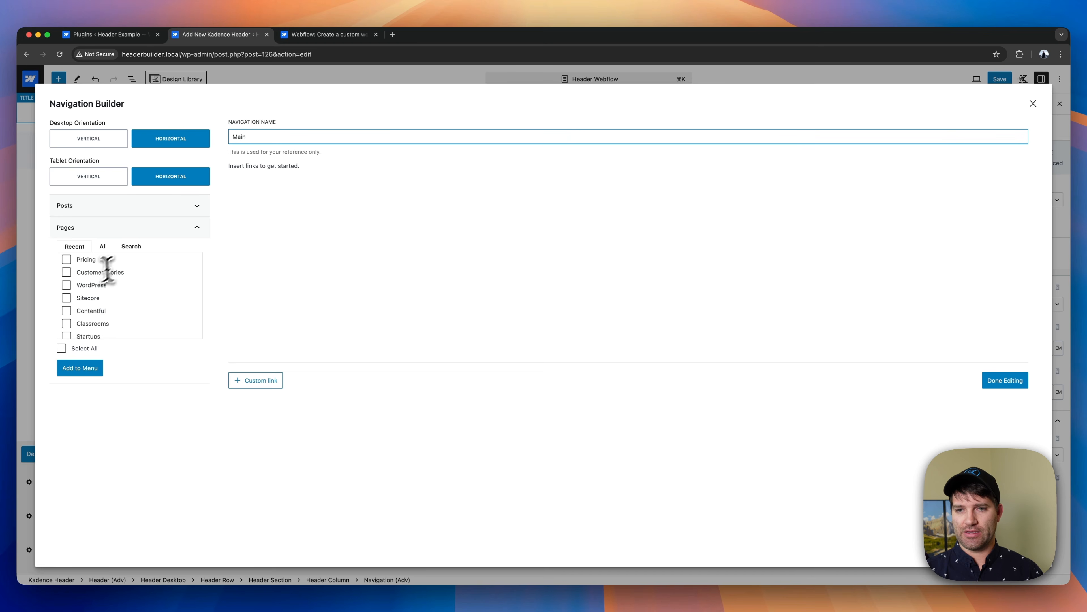
# - Add the Product and Solutions pages to the Main navigation and set its tablet orientation to Vertical
pyautogui.scroll(-5, 107, 272)
pyautogui.scroll(5, 112, 316)
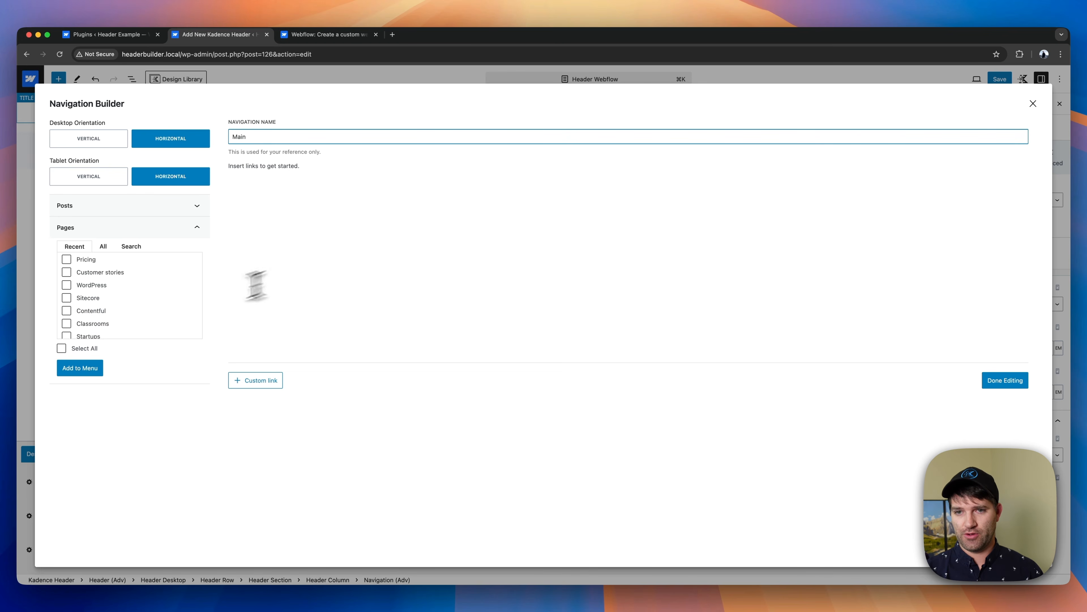
pyautogui.scroll(-5, 129, 274)
pyautogui.scroll(-5, 98, 311)
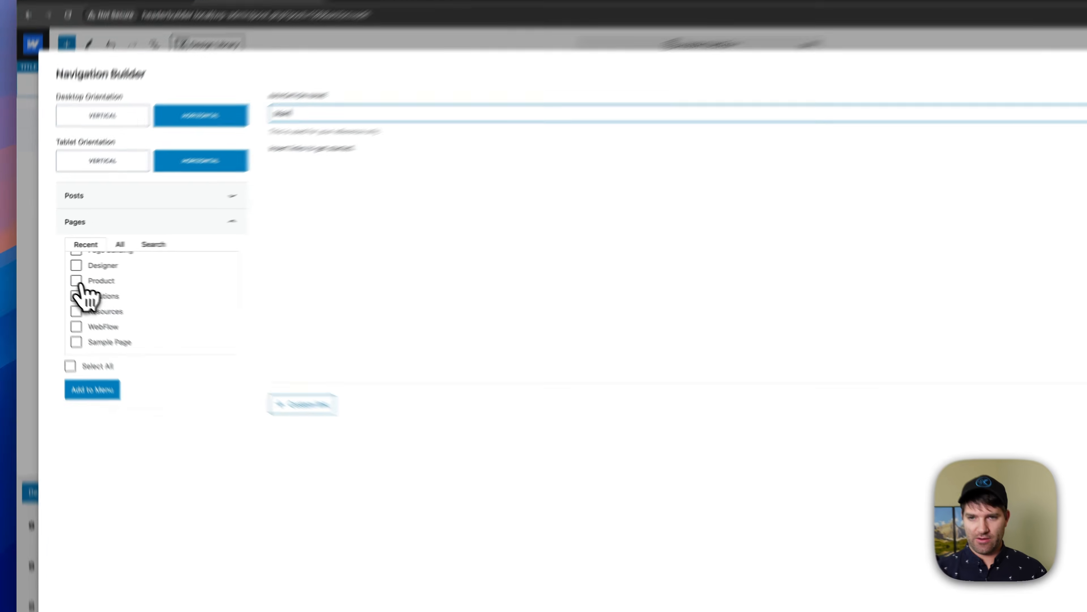
pyautogui.click(66, 277)
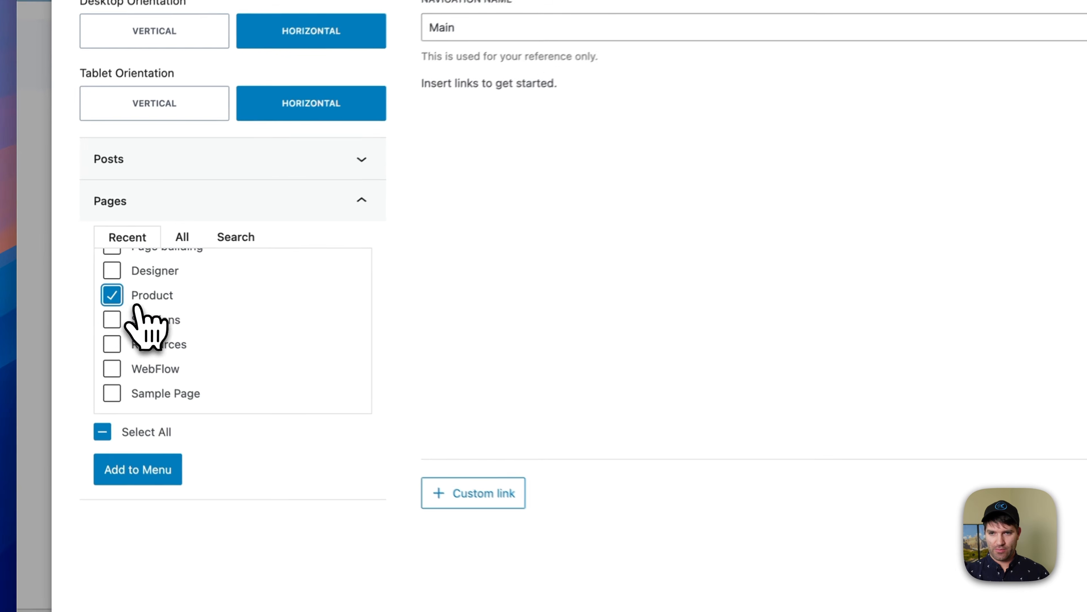
pyautogui.click(66, 289)
pyautogui.click(130, 484)
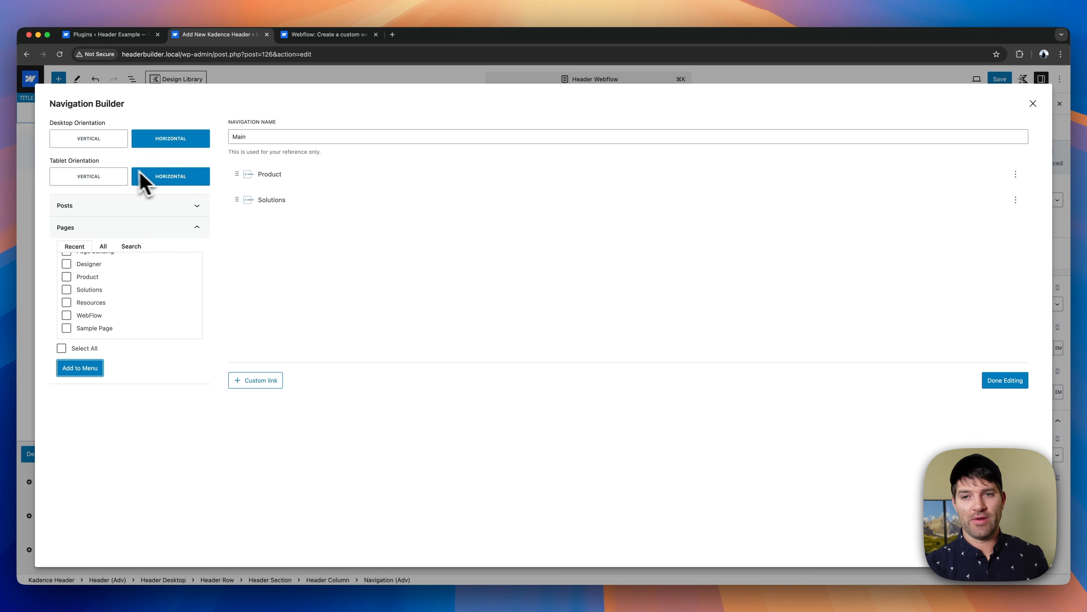
pyautogui.click(82, 179)
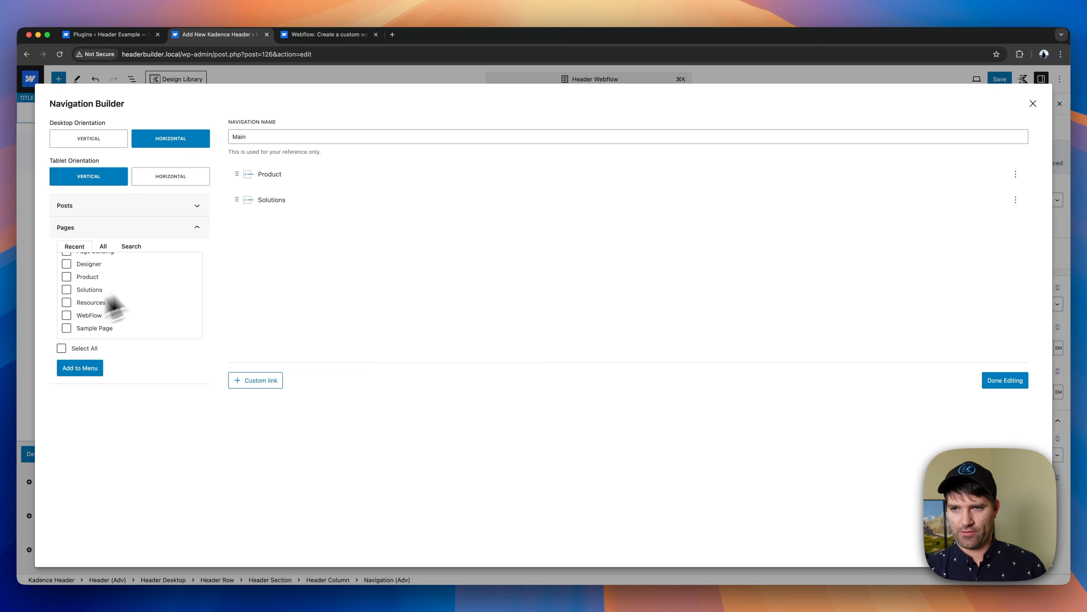
# - Add the Resources and Pricing pages to the Main navigation
pyautogui.click(81, 303)
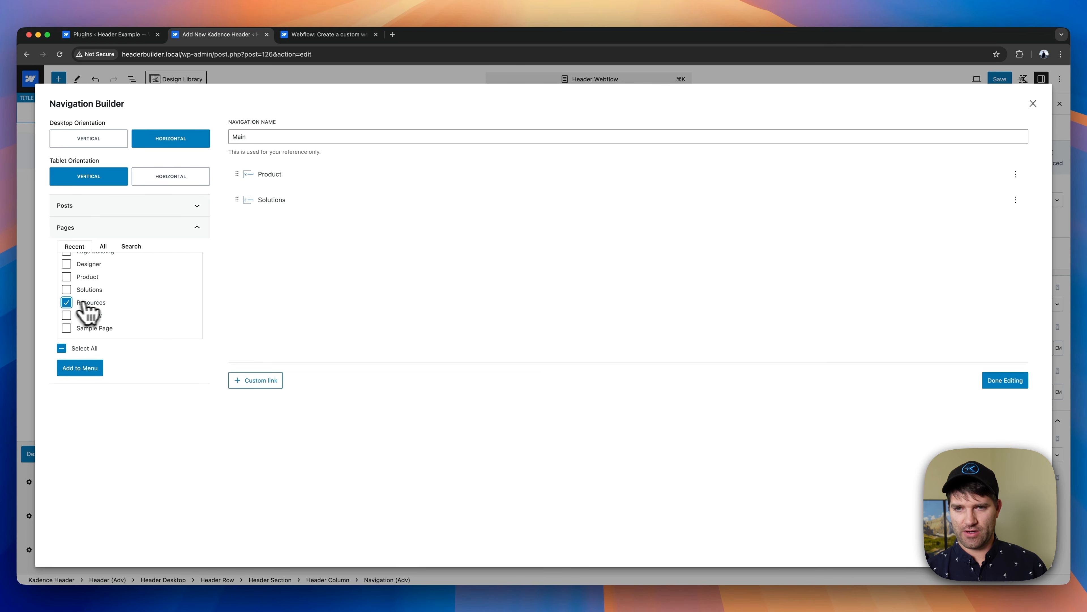
pyautogui.click(85, 369)
pyautogui.scroll(10, 115, 309)
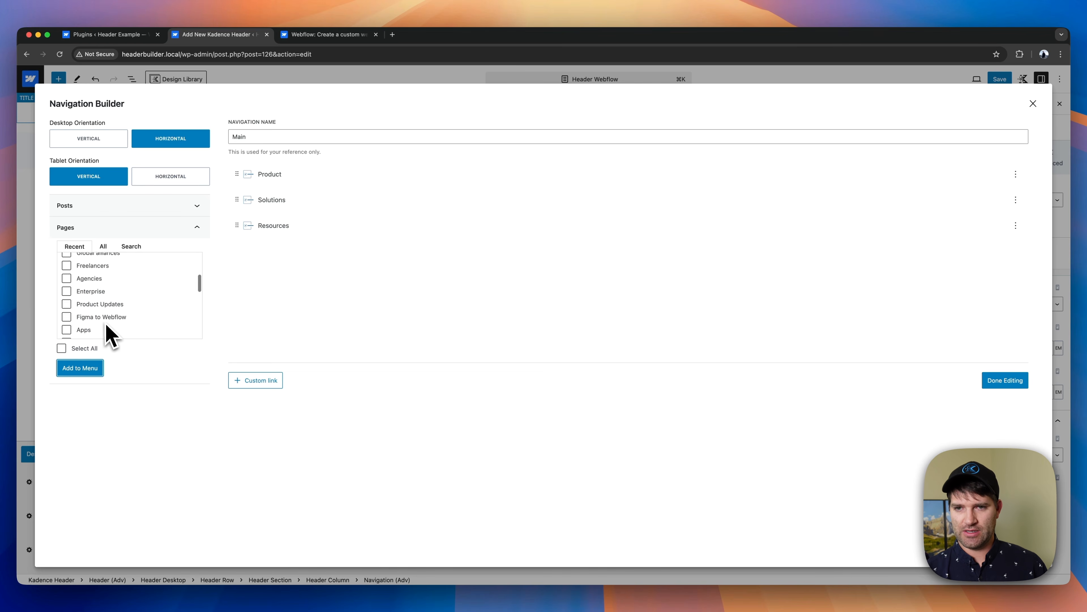
pyautogui.click(66, 258)
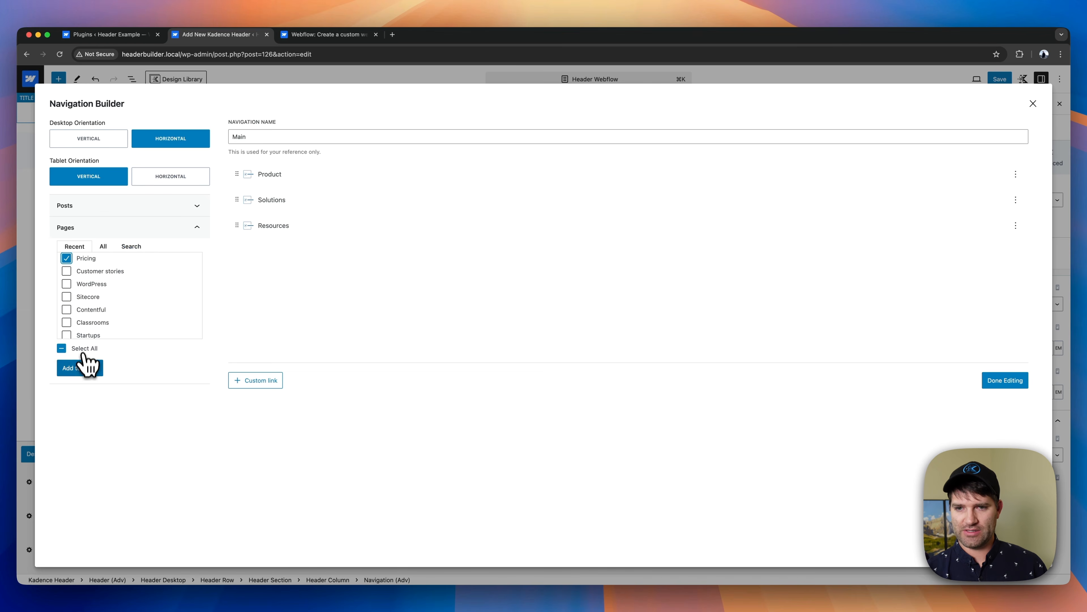
pyautogui.click(86, 367)
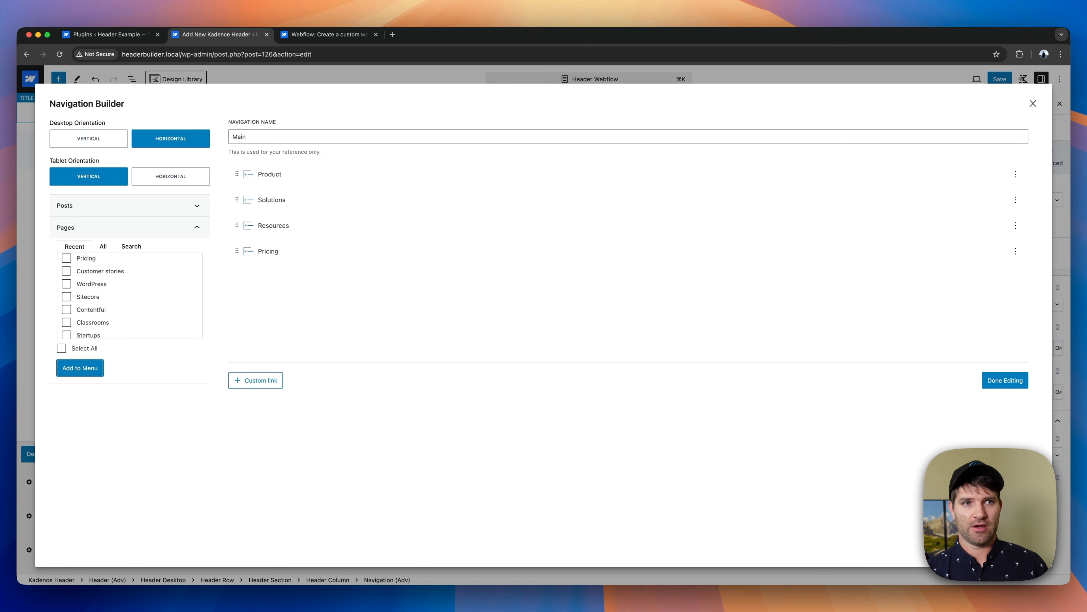
# - Check the Webflow site's menu items, add the Enterprise page to the Main navigation and finish editing it
pyautogui.click(338, 36)
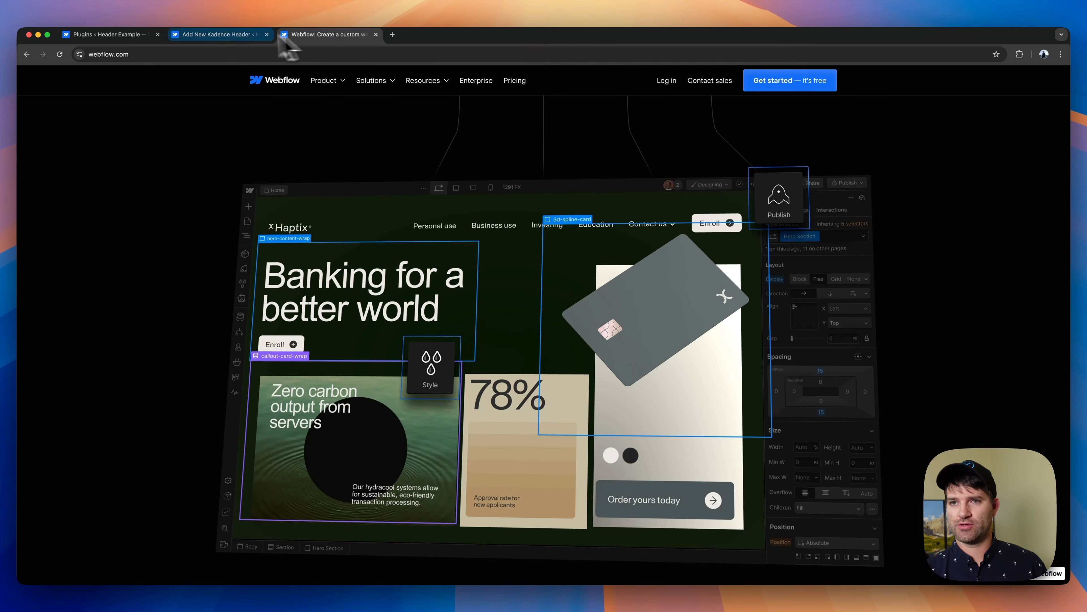
pyautogui.click(124, 34)
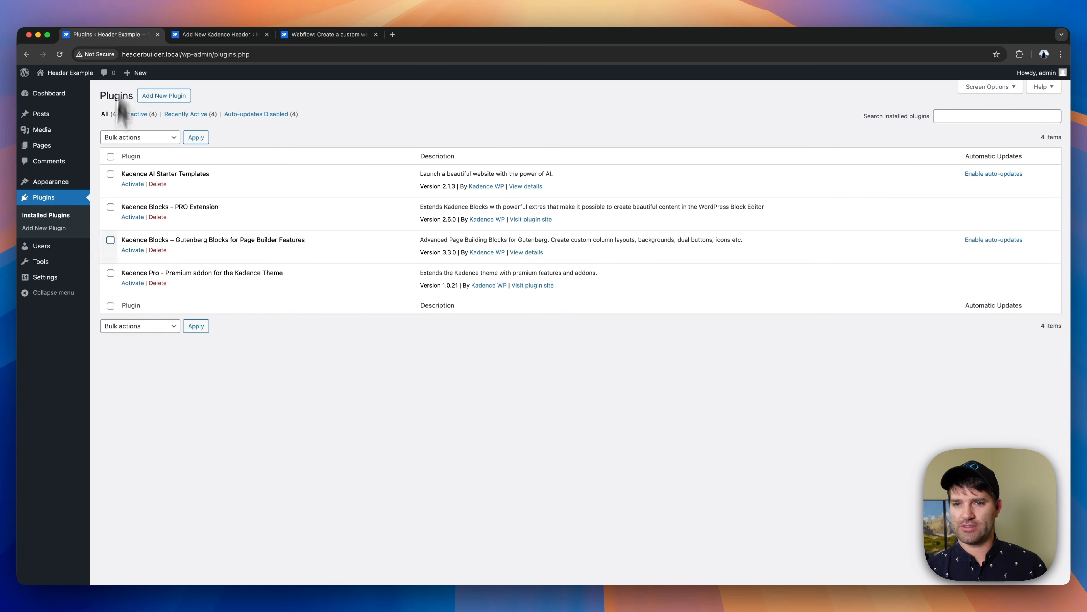
pyautogui.click(212, 37)
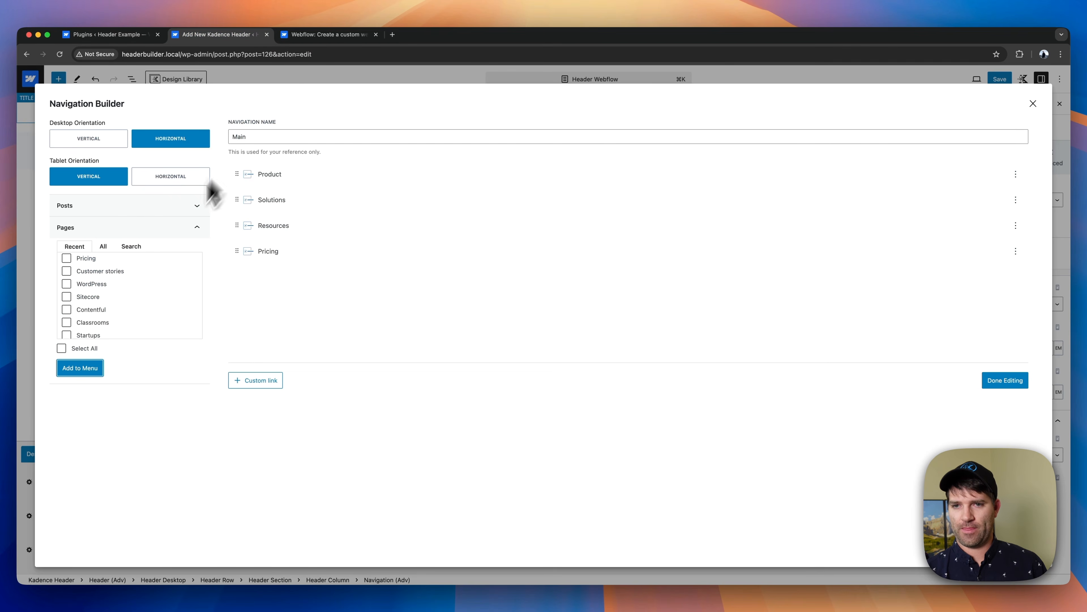
pyautogui.scroll(-3, 102, 315)
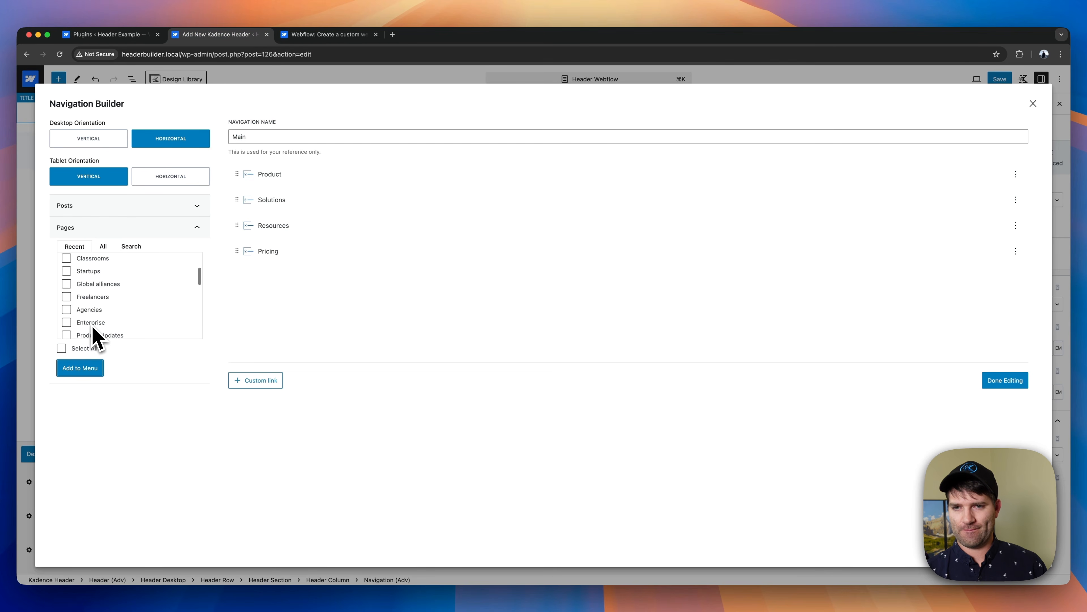
pyautogui.click(74, 322)
pyautogui.click(81, 369)
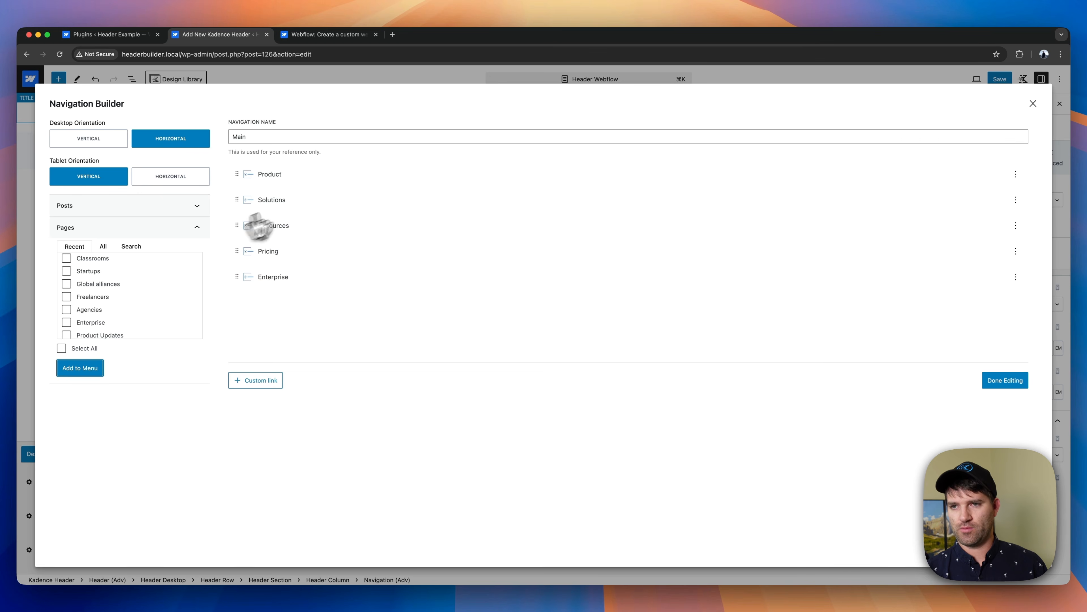
pyautogui.click(987, 383)
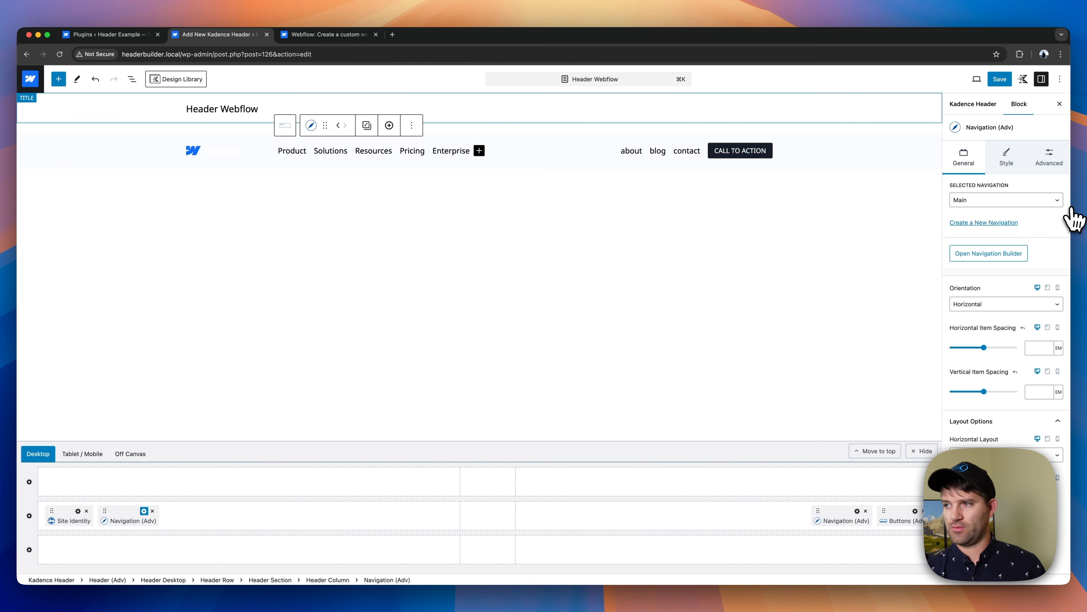
# - Try the Full Width layout on the desktop middle header row and return it to Standard
pyautogui.click(138, 148)
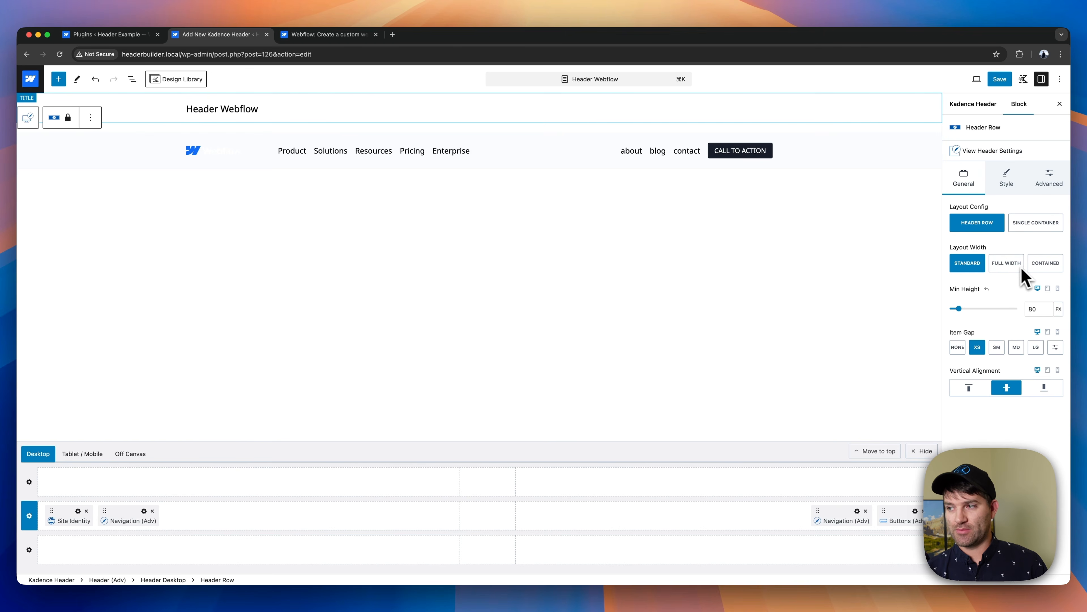
pyautogui.click(1005, 266)
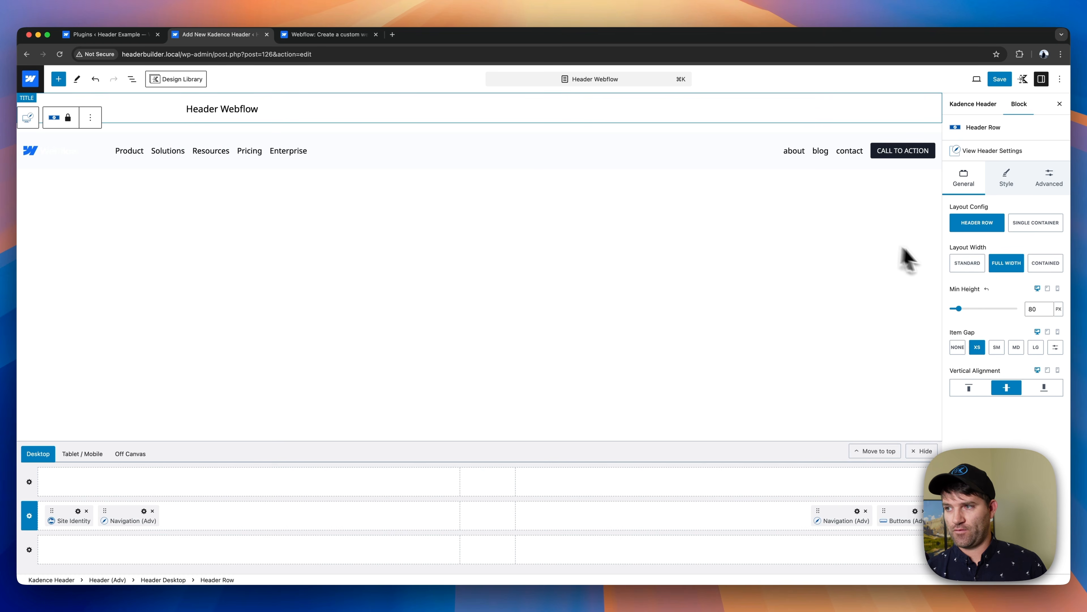
pyautogui.click(972, 265)
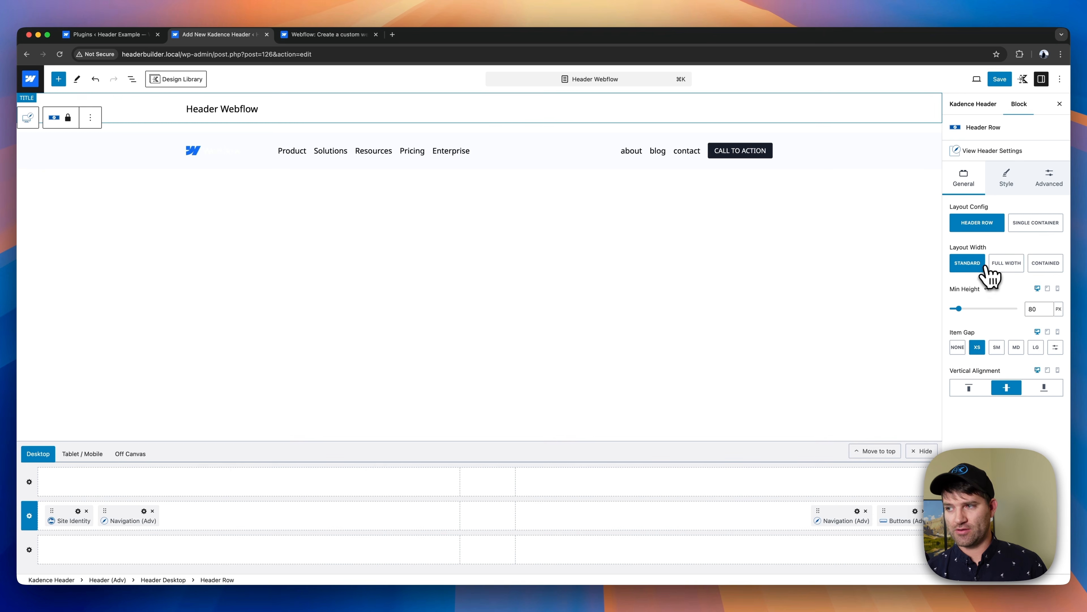
# - Try the Contained layout width on the desktop middle header row and return it to Standard
pyautogui.click(1050, 274)
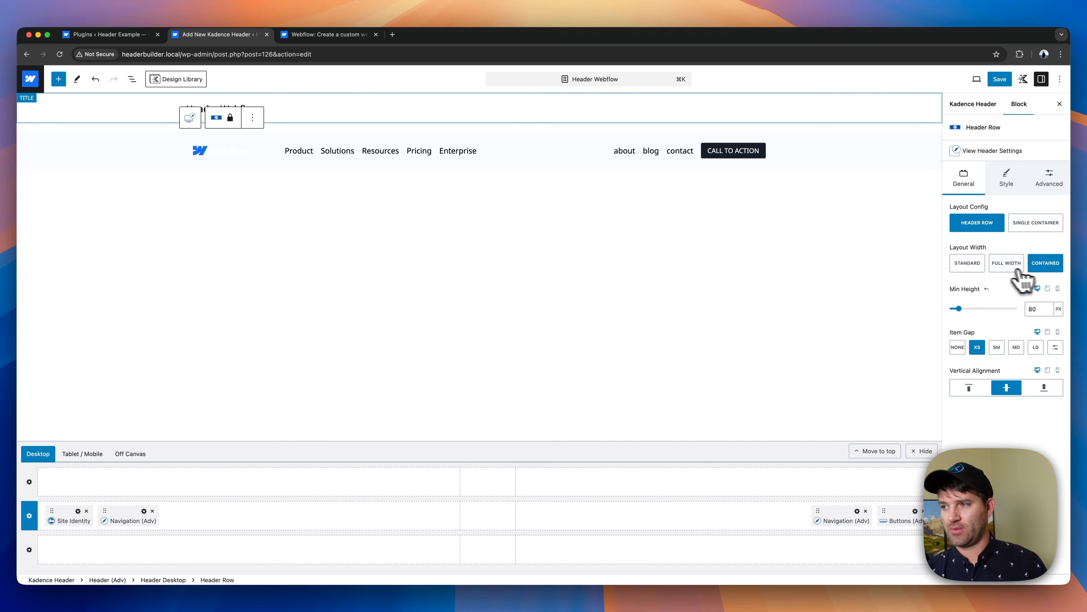
pyautogui.click(969, 264)
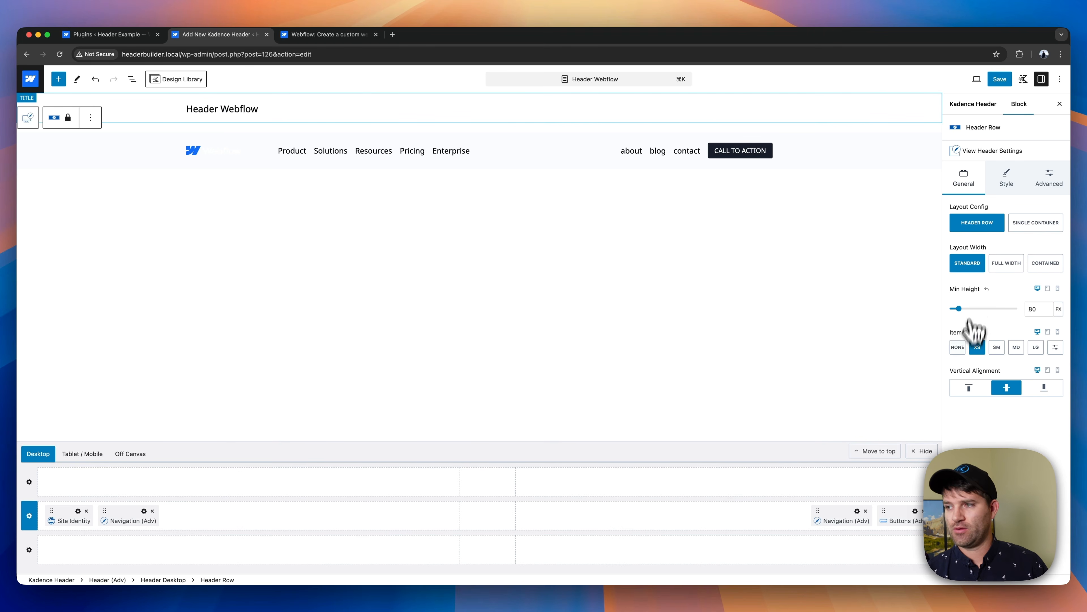
pyautogui.click(972, 346)
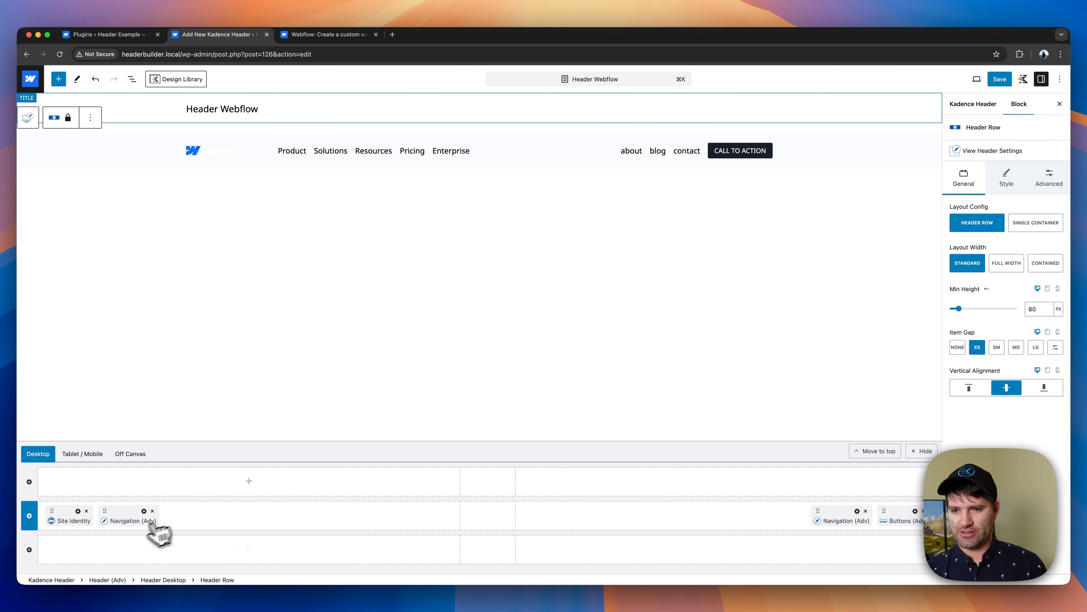
# - Move the Main navigation to the desktop bottom row, then try the Single Container layout on the middle row and return it to Header Row
pyautogui.moveTo(104, 511); pyautogui.dragTo(175, 543)
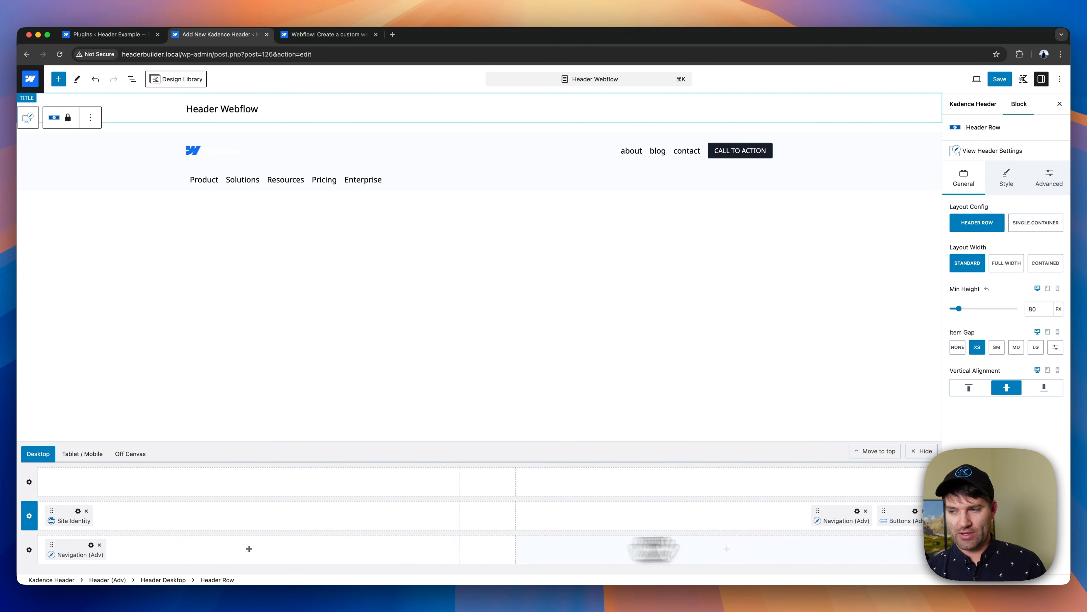
pyautogui.click(1045, 227)
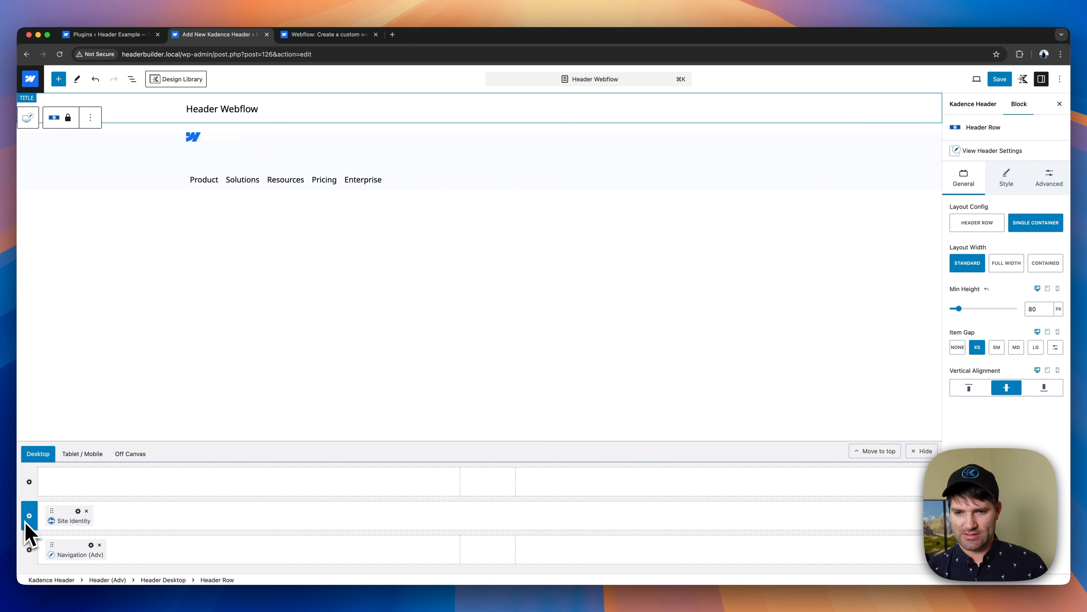
pyautogui.click(989, 225)
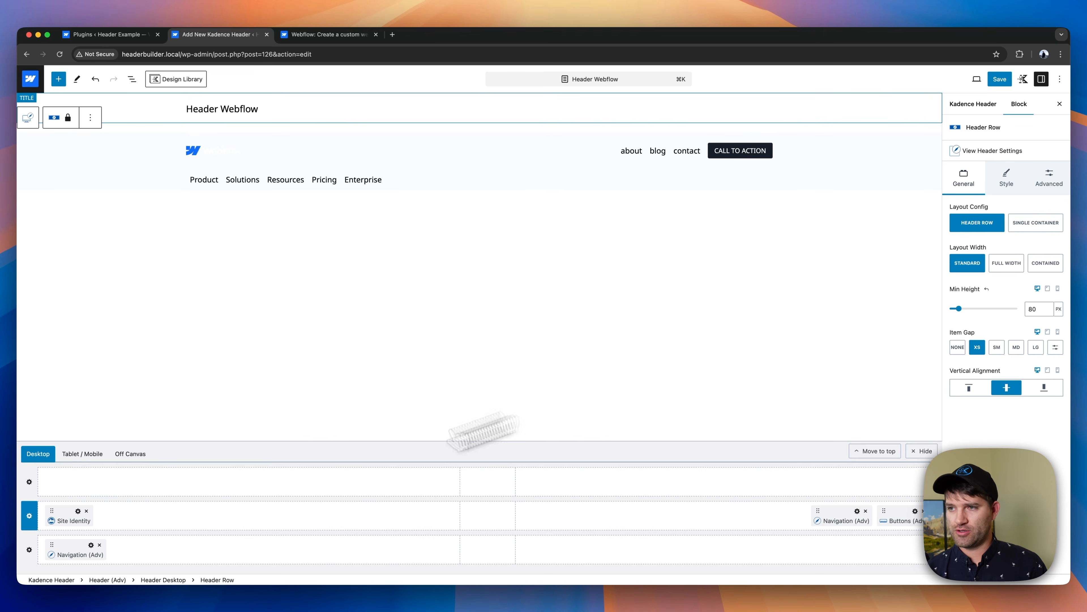
# - Set the desktop bottom header row's layout configuration to Single Container
pyautogui.click(29, 550)
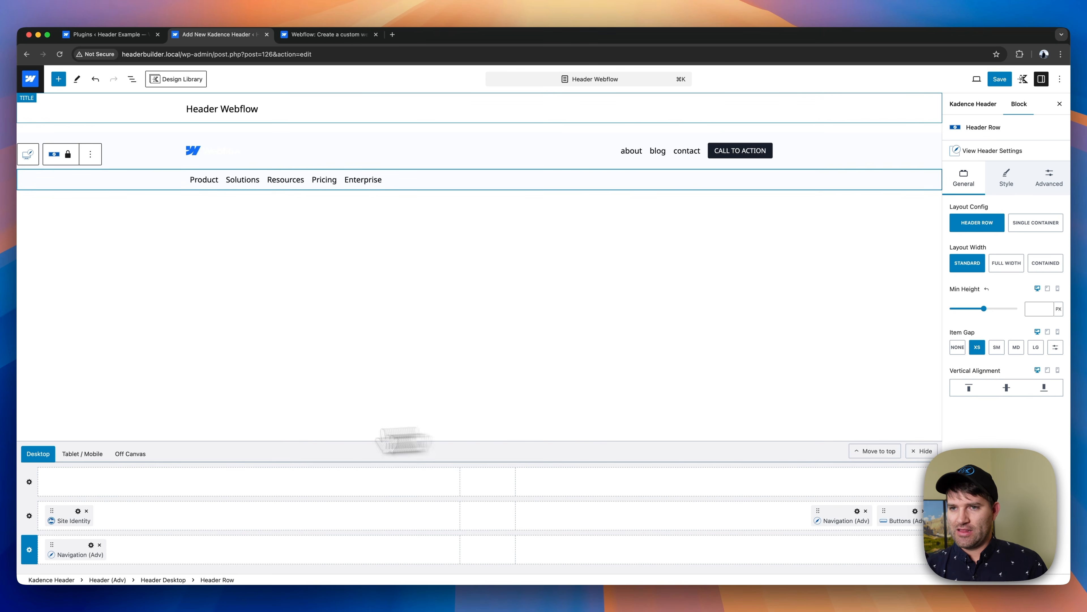
pyautogui.click(1036, 224)
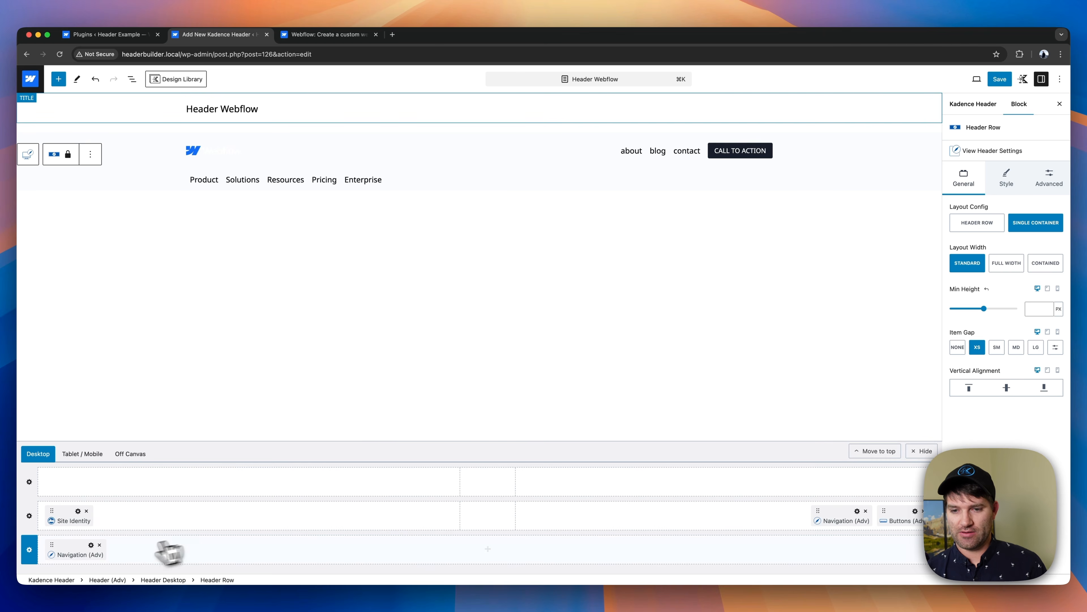
# - Try spreading the Main navigation's items across the row, restore its Standard horizontal layout and move it back beside the logo in the middle row
pyautogui.click(91, 545)
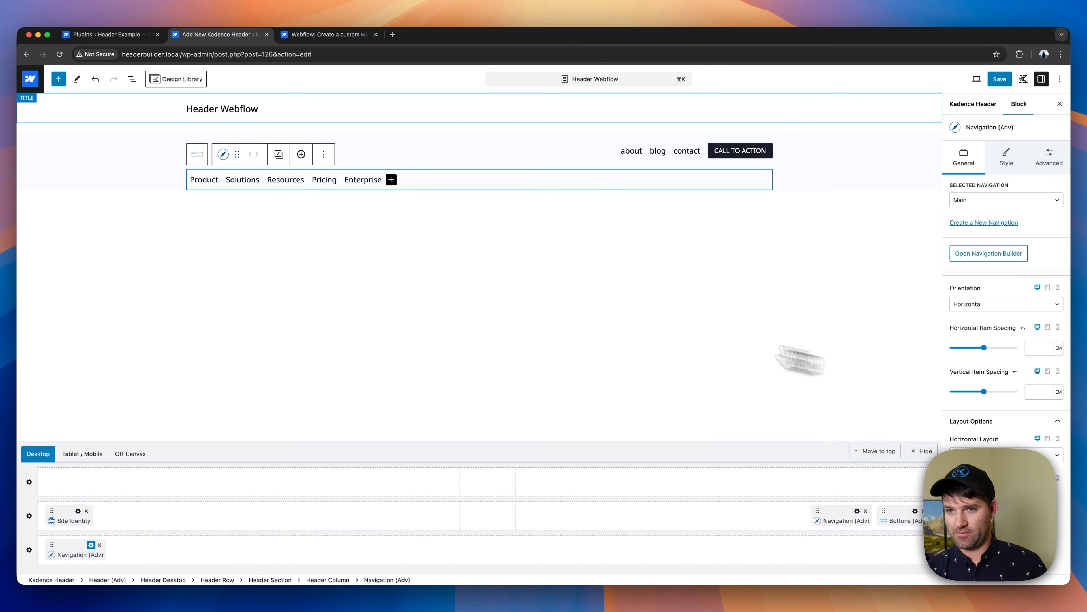
pyautogui.click(1004, 455)
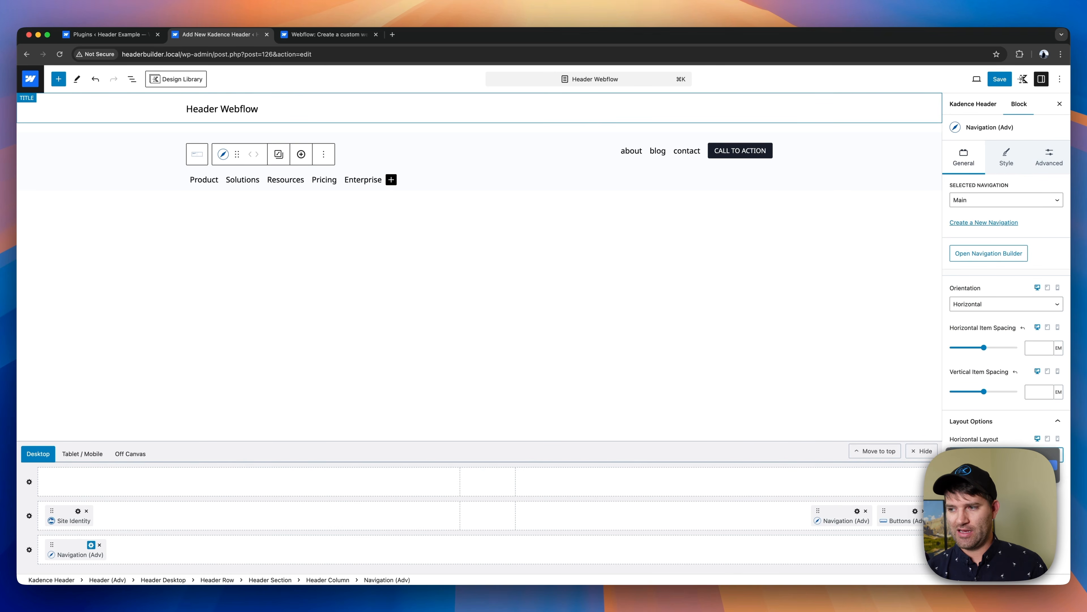
pyautogui.click(1002, 465)
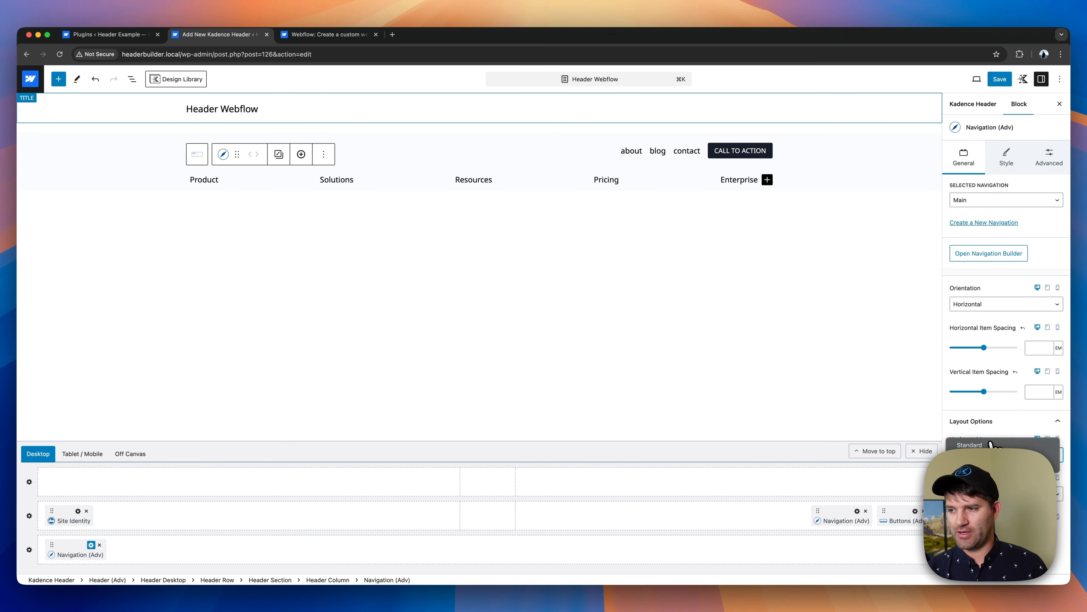
pyautogui.click(989, 446)
pyautogui.moveTo(54, 542); pyautogui.dragTo(124, 515)
# - Set the desktop middle header row's background color to black
pyautogui.click(146, 154)
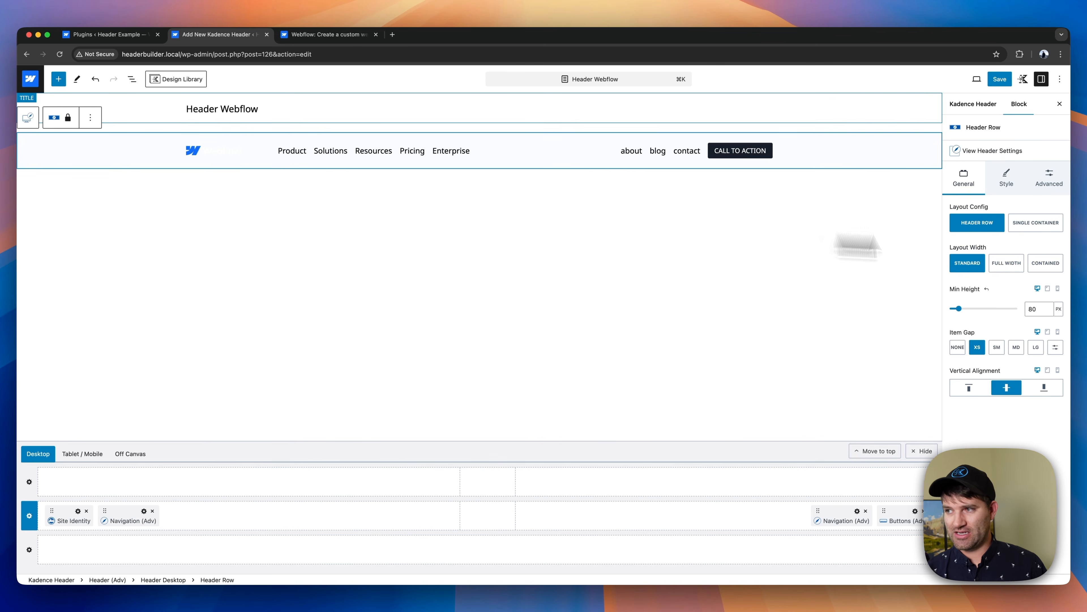
pyautogui.click(1003, 189)
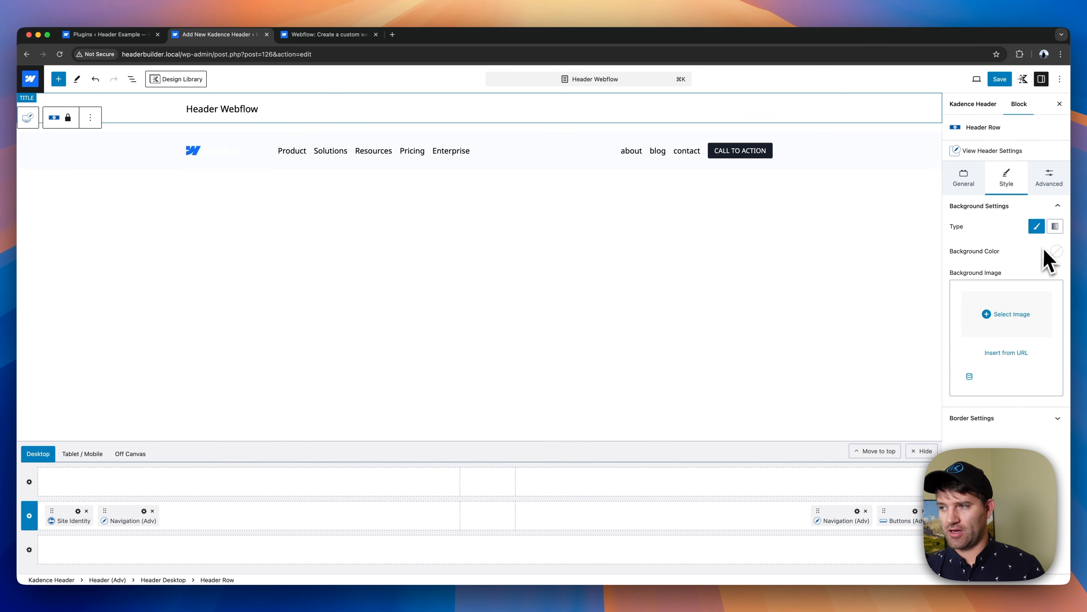
pyautogui.click(1056, 251)
pyautogui.click(973, 217)
pyautogui.click(1019, 276)
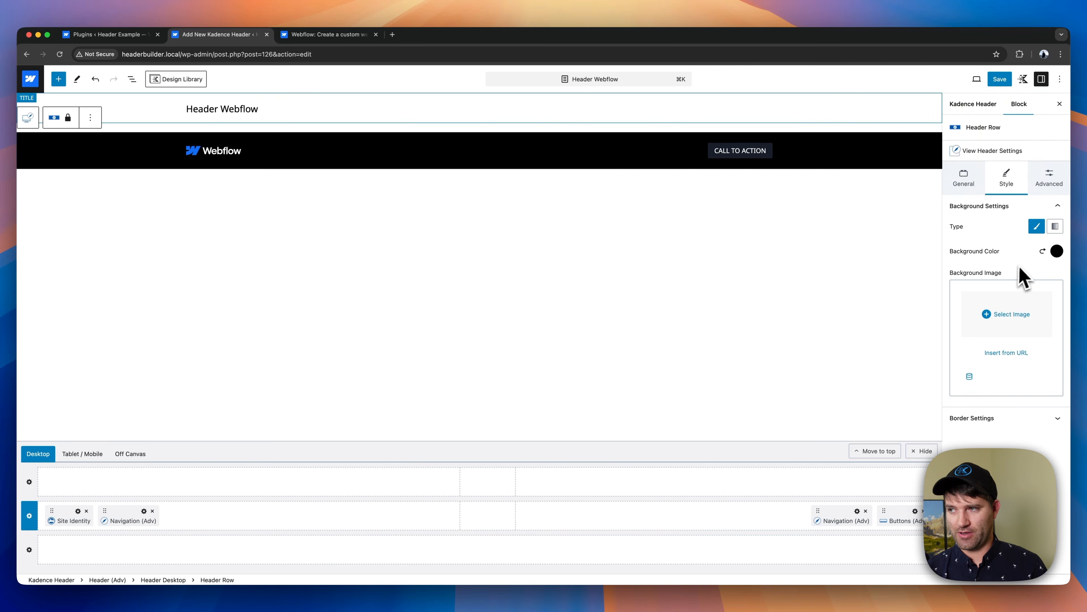
pyautogui.click(241, 154)
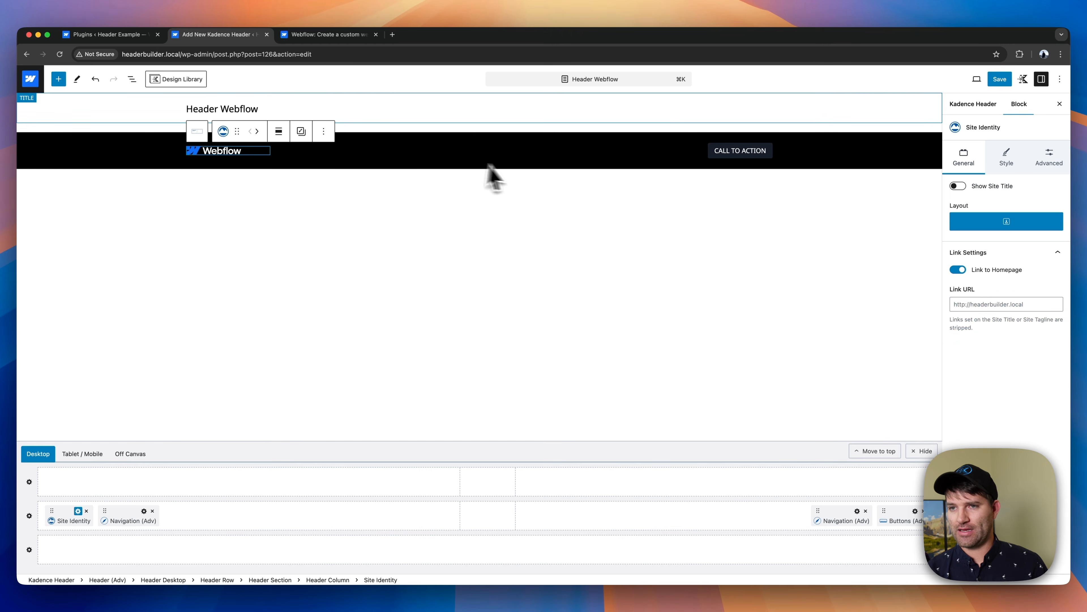
pyautogui.click(402, 156)
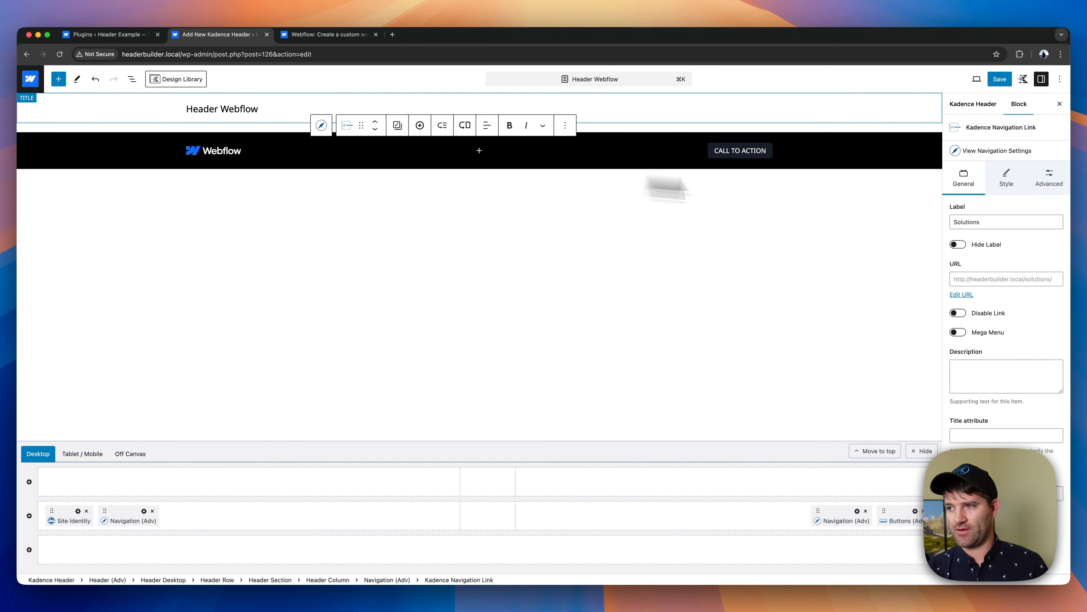
pyautogui.click(1005, 189)
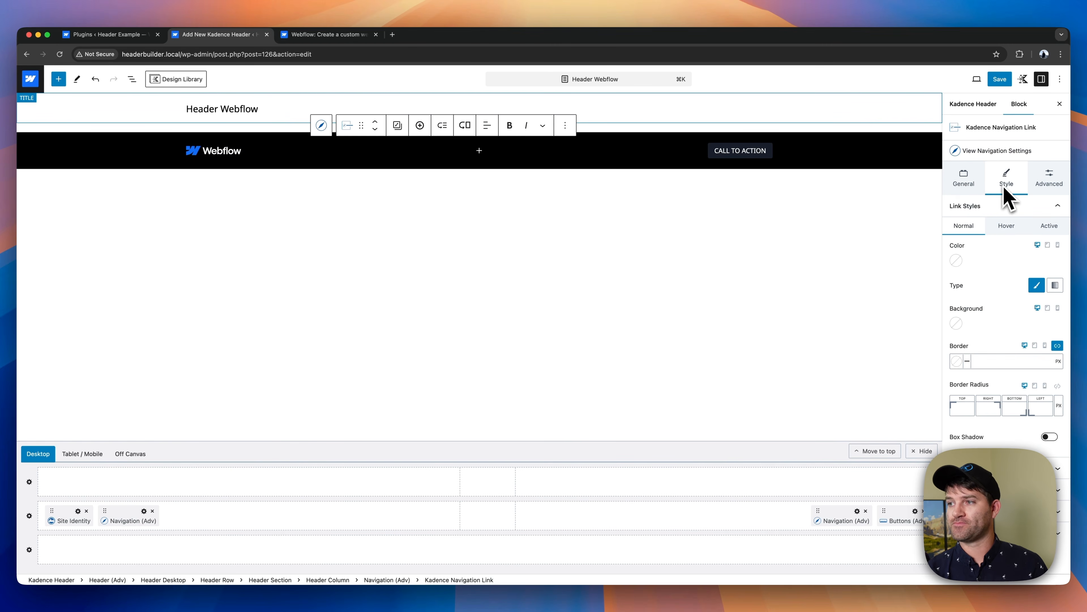
pyautogui.click(956, 260)
pyautogui.click(1010, 236)
# - Set the Main navigation block's normal item color to white (FFFFFF)
pyautogui.click(997, 151)
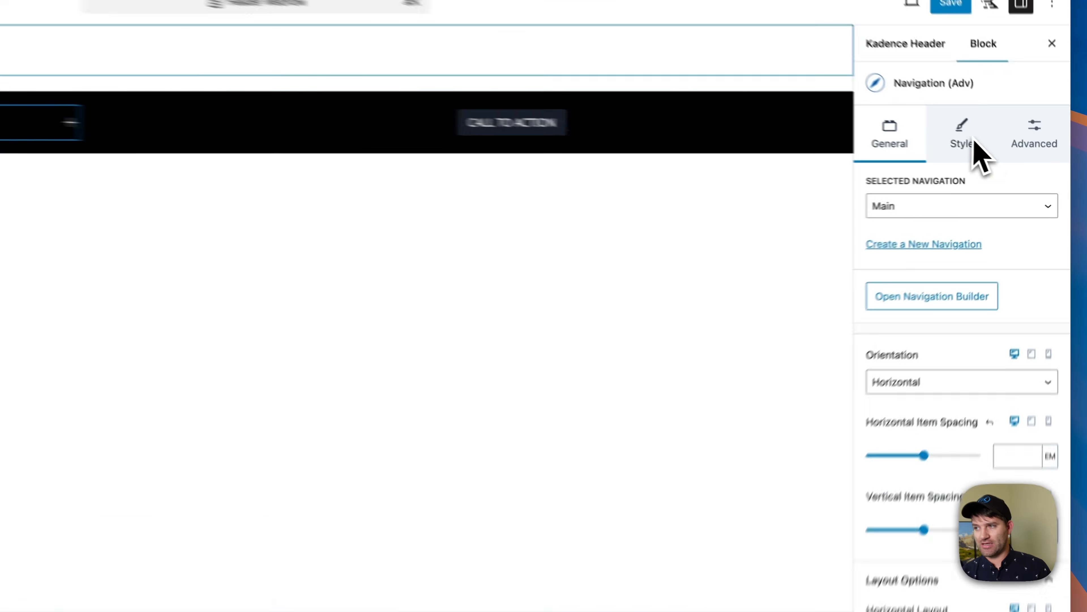
pyautogui.click(1007, 158)
pyautogui.click(963, 273)
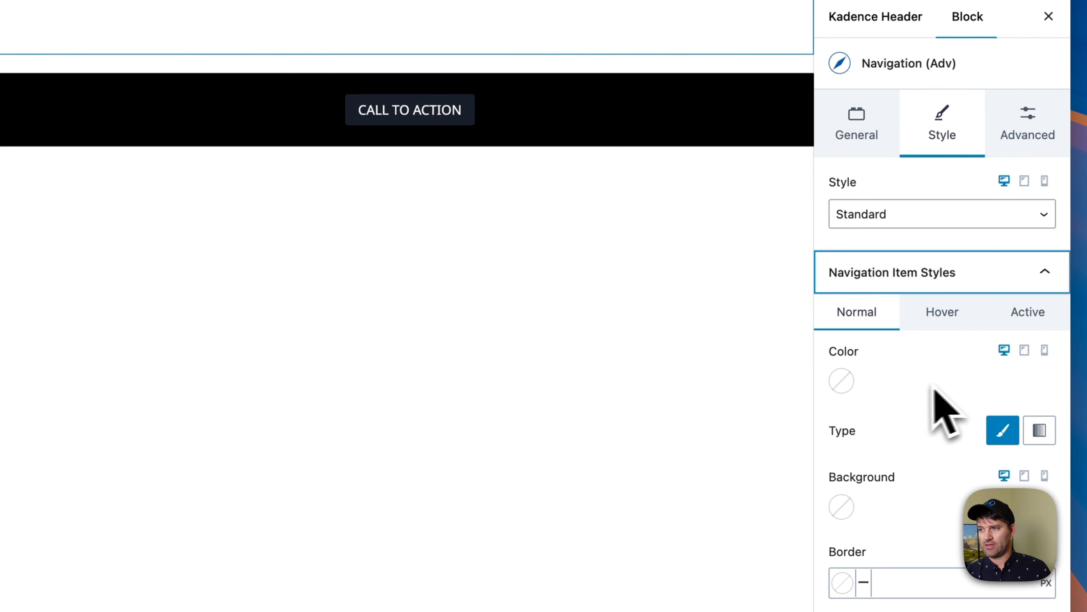
pyautogui.click(842, 380)
pyautogui.click(585, 313)
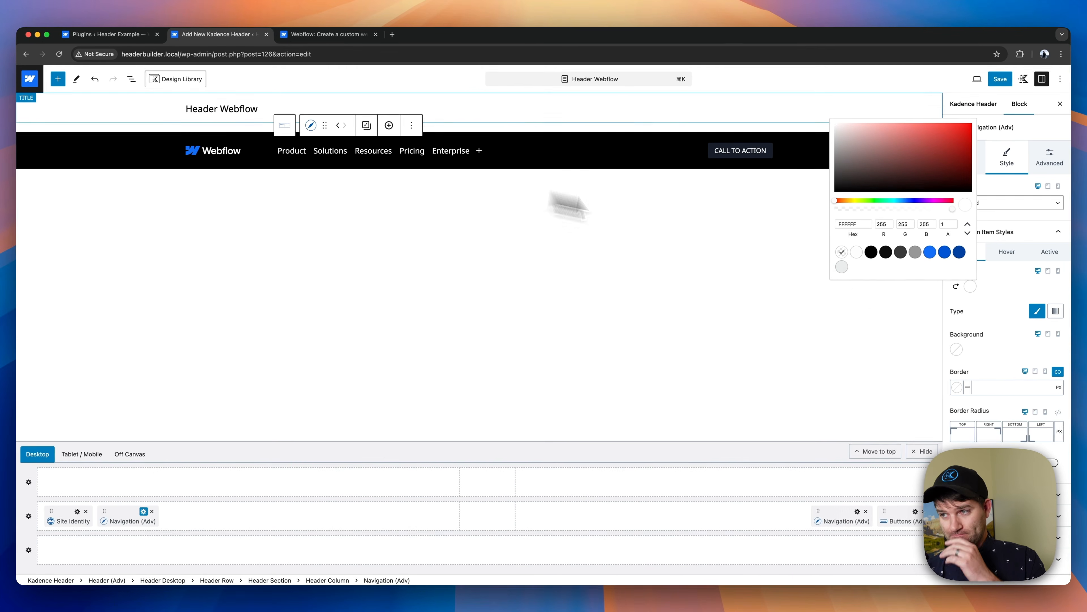
pyautogui.click(1050, 276)
# - Set the Main navigation's item color to the brightest palette blue for hover and to white for the active state
pyautogui.click(1004, 253)
pyautogui.click(956, 286)
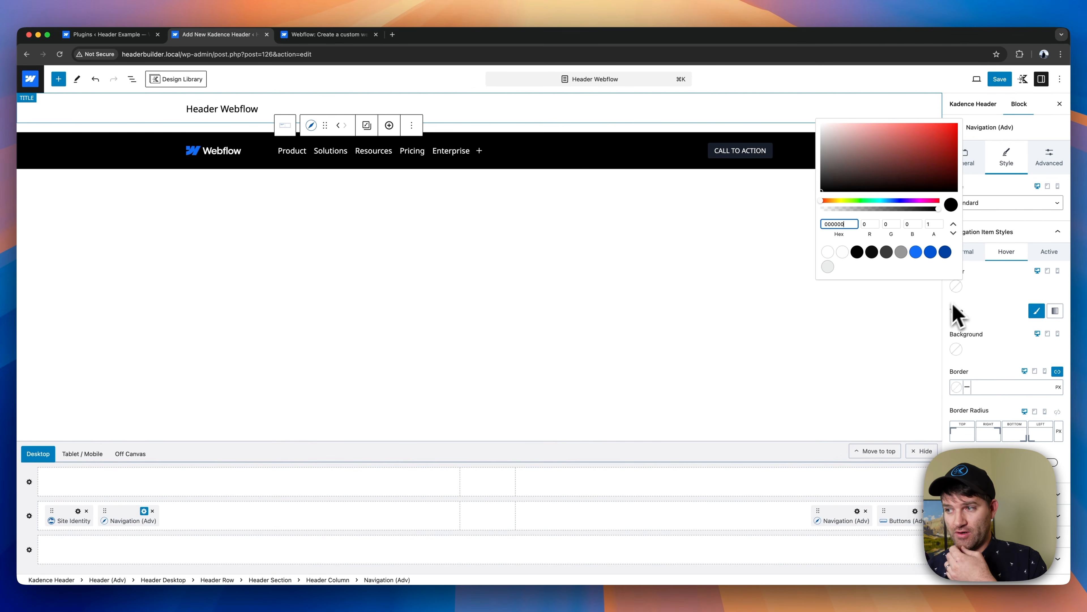
pyautogui.click(920, 257)
pyautogui.click(1019, 267)
pyautogui.click(1036, 256)
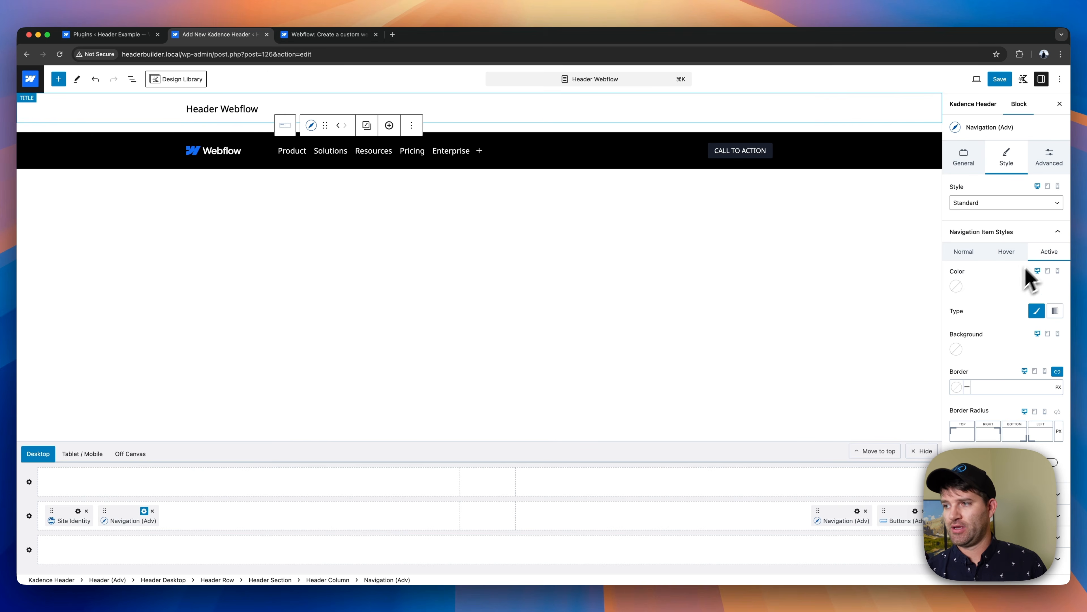
pyautogui.click(957, 286)
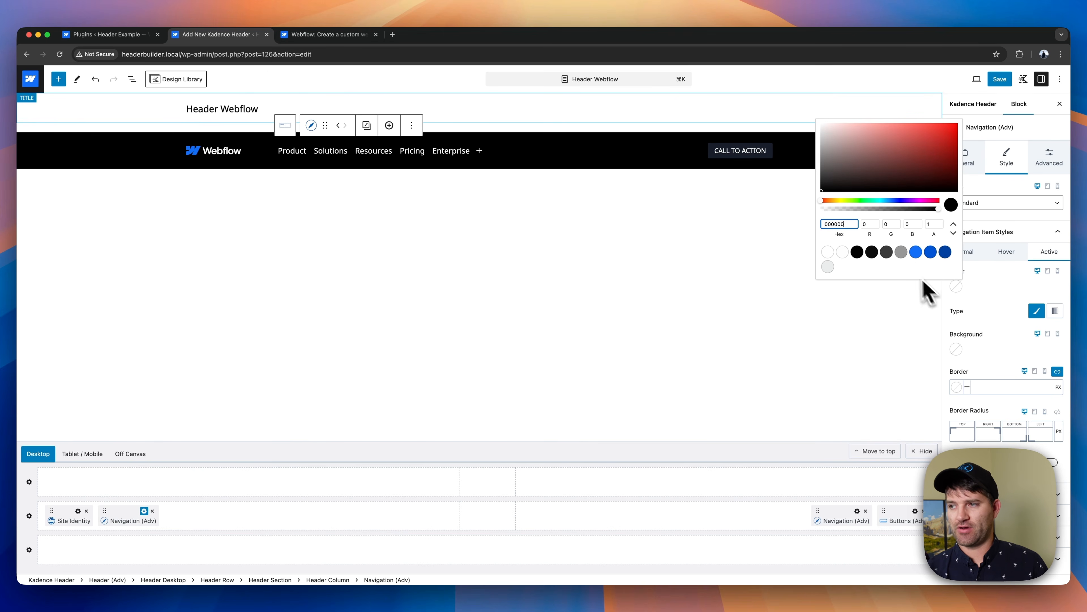
pyautogui.click(829, 253)
pyautogui.click(989, 305)
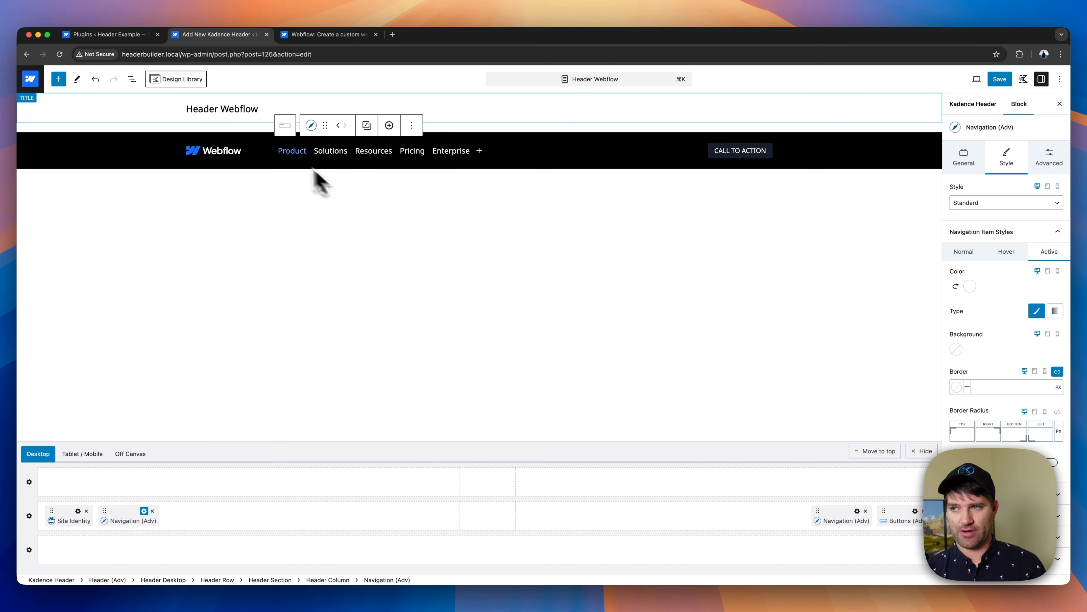
pyautogui.click(219, 154)
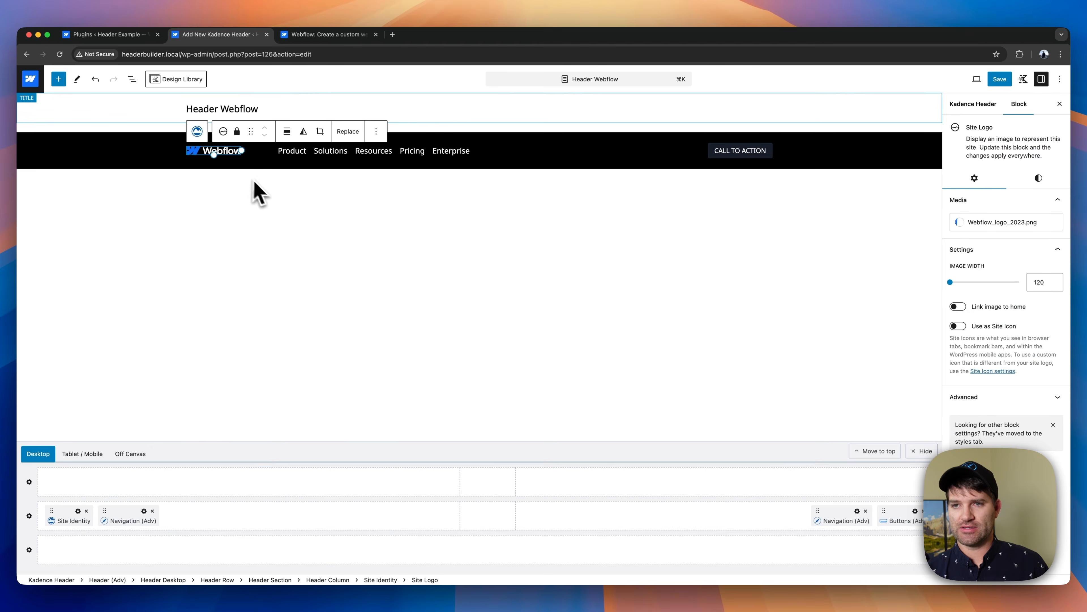
pyautogui.click(333, 151)
# - Turn off the uppercase letter case for the call-to-action button and change its label to "Get started -- it's free"
pyautogui.click(762, 151)
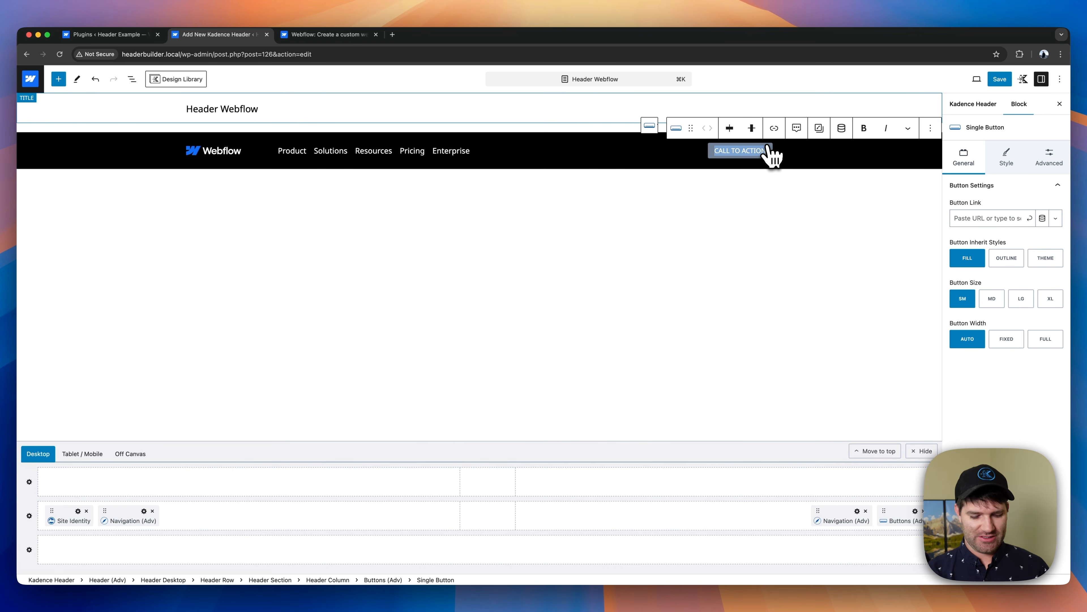
pyautogui.write('GET')
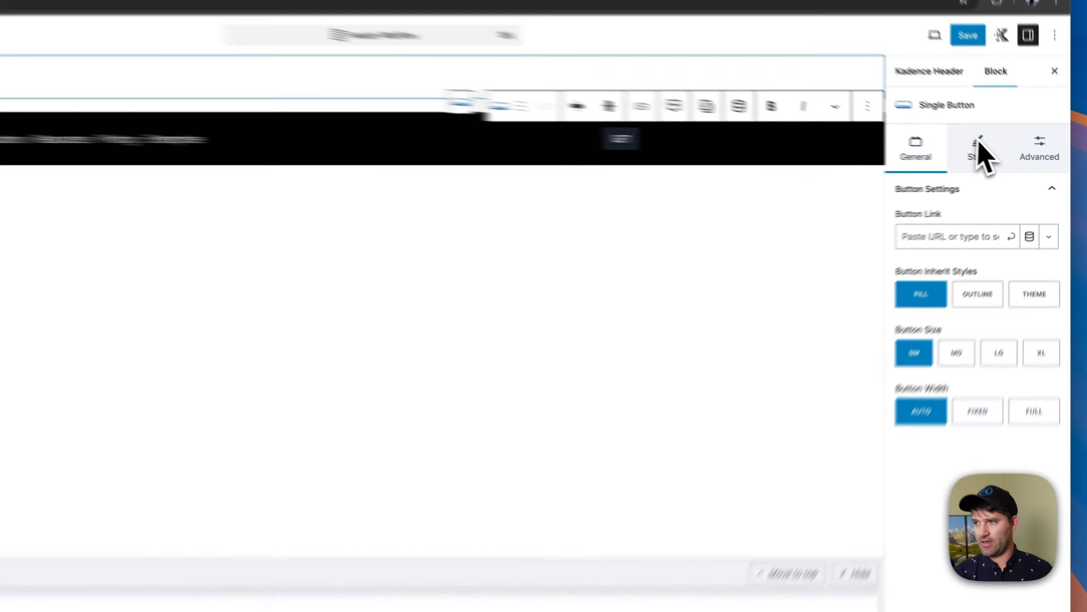
pyautogui.click(1006, 155)
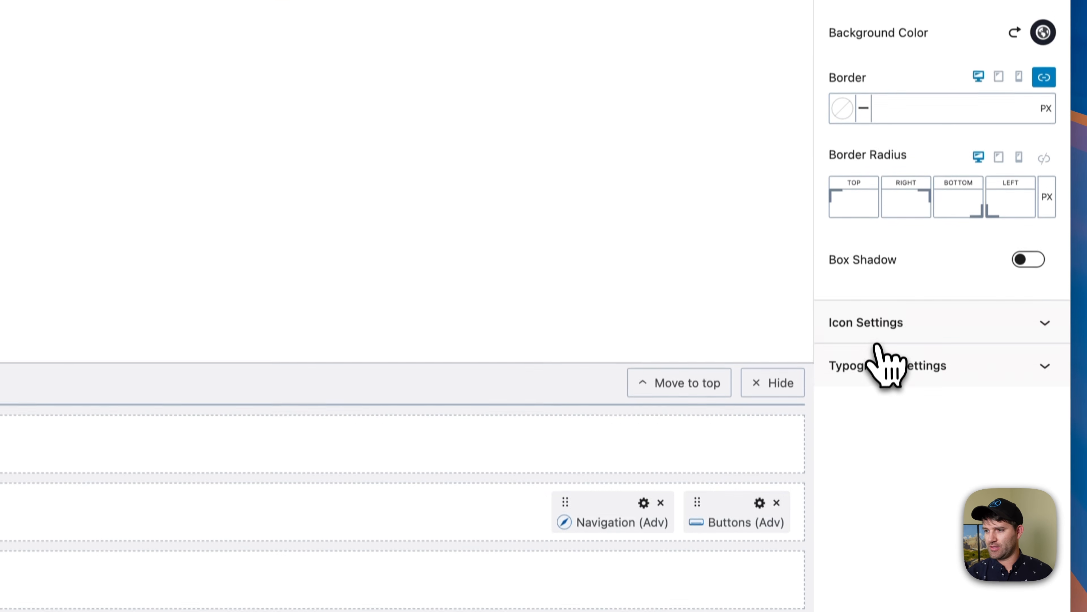
pyautogui.click(882, 508)
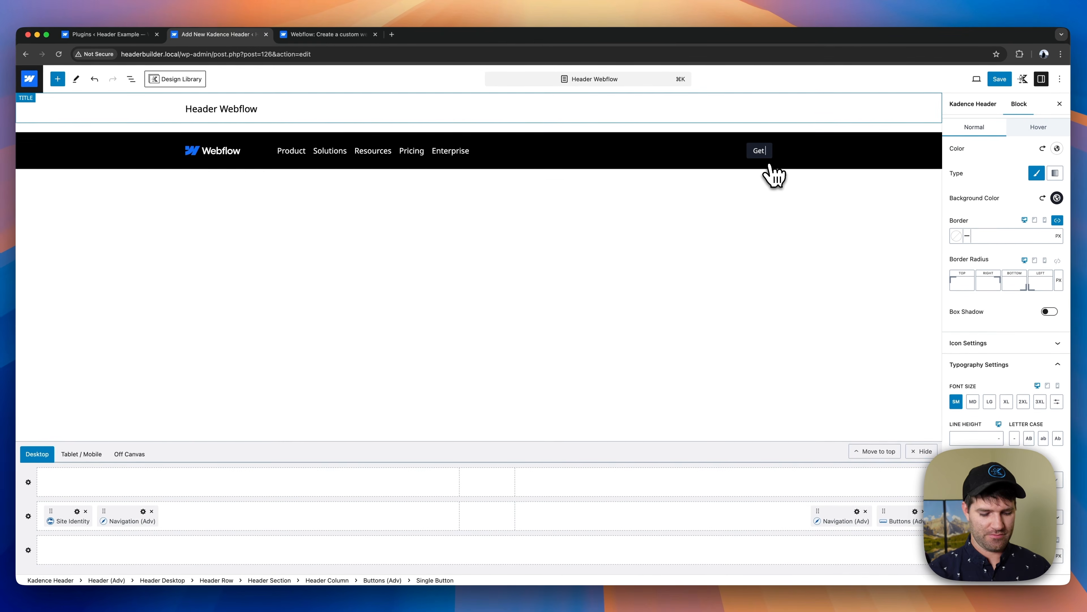
pyautogui.write("started -- it's free")
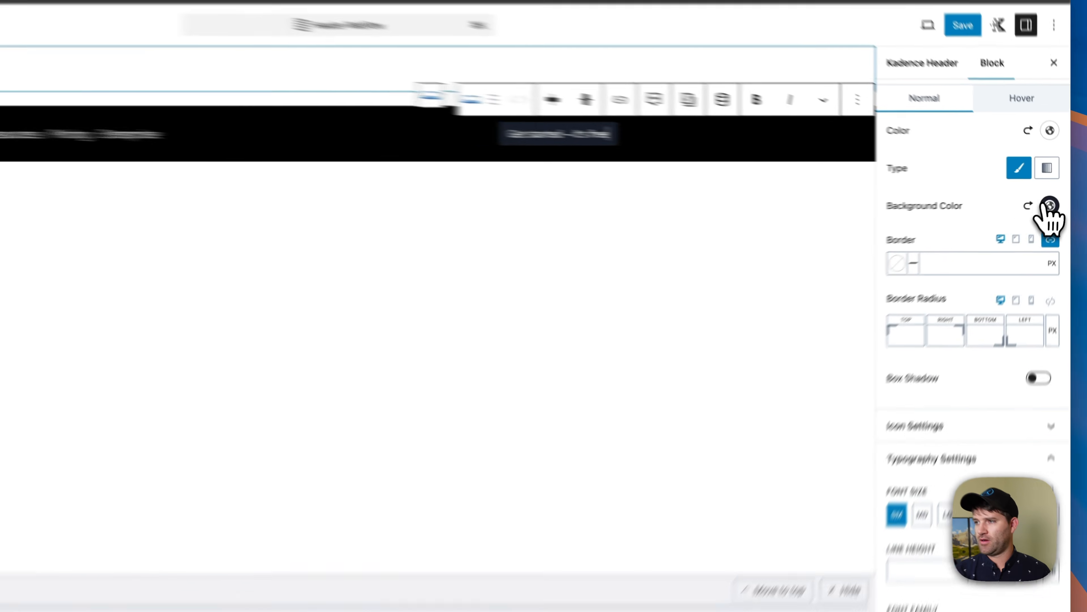
# - Set the header button's background color to blue 146EF5 and its hover background to the next darker palette blue
pyautogui.click(1058, 197)
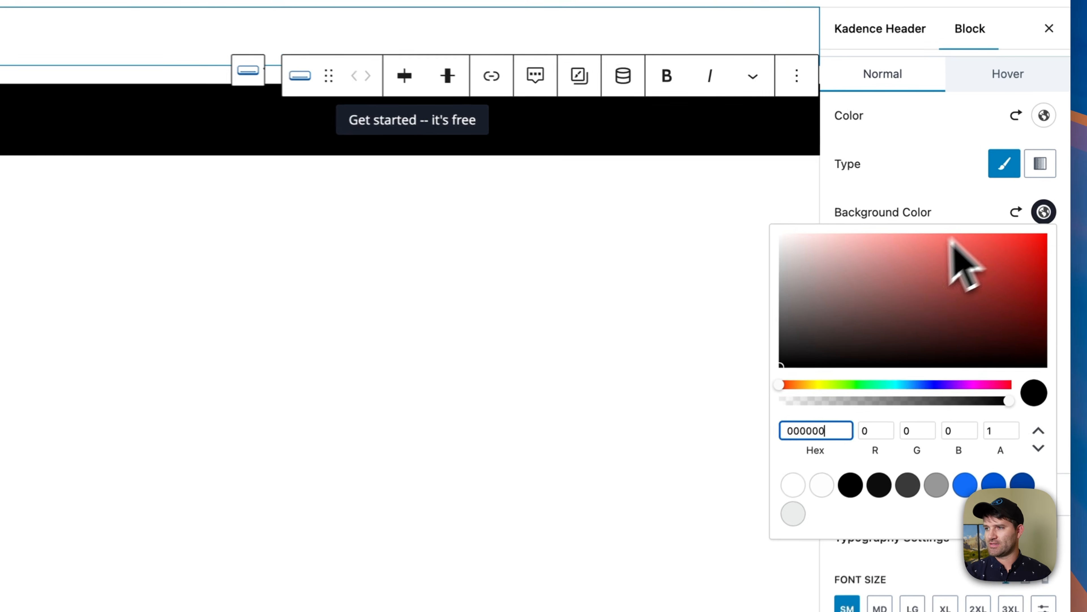
pyautogui.click(966, 484)
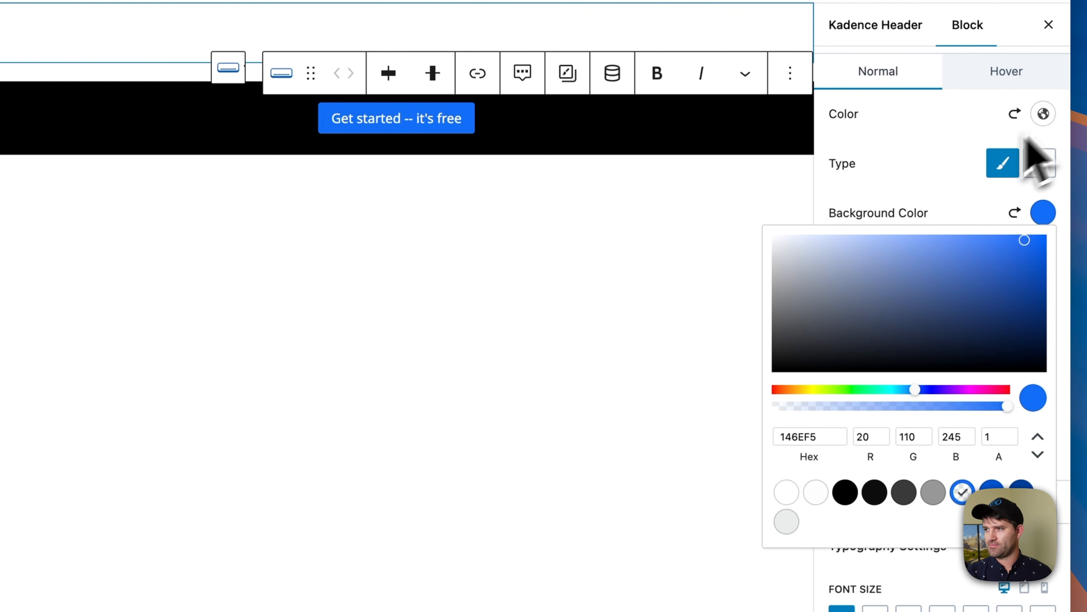
pyautogui.scroll(4, 1027, 141)
pyautogui.click(986, 389)
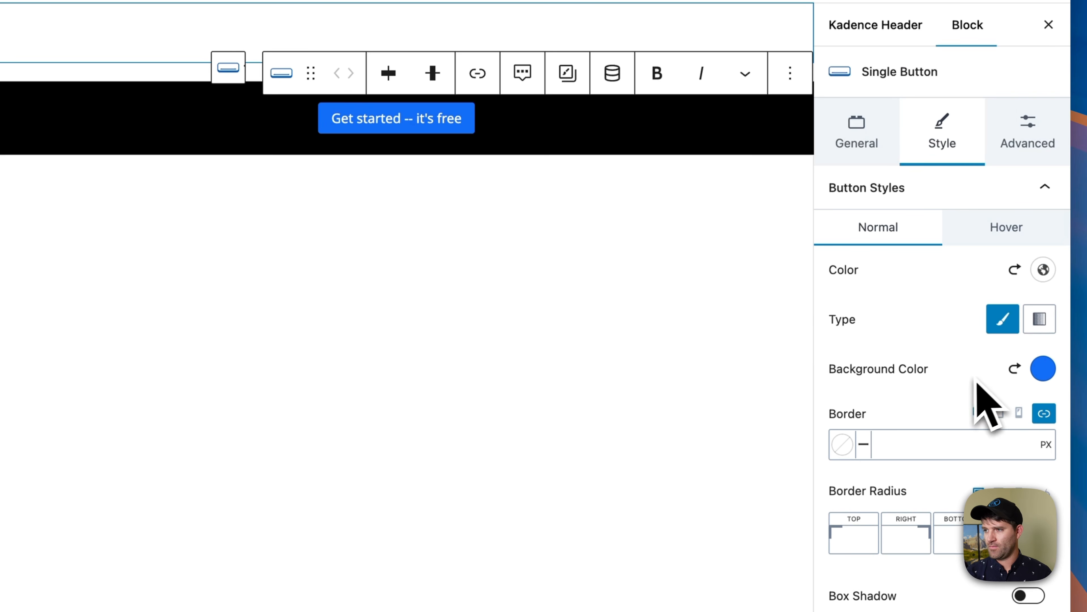
pyautogui.click(1005, 238)
pyautogui.click(1043, 369)
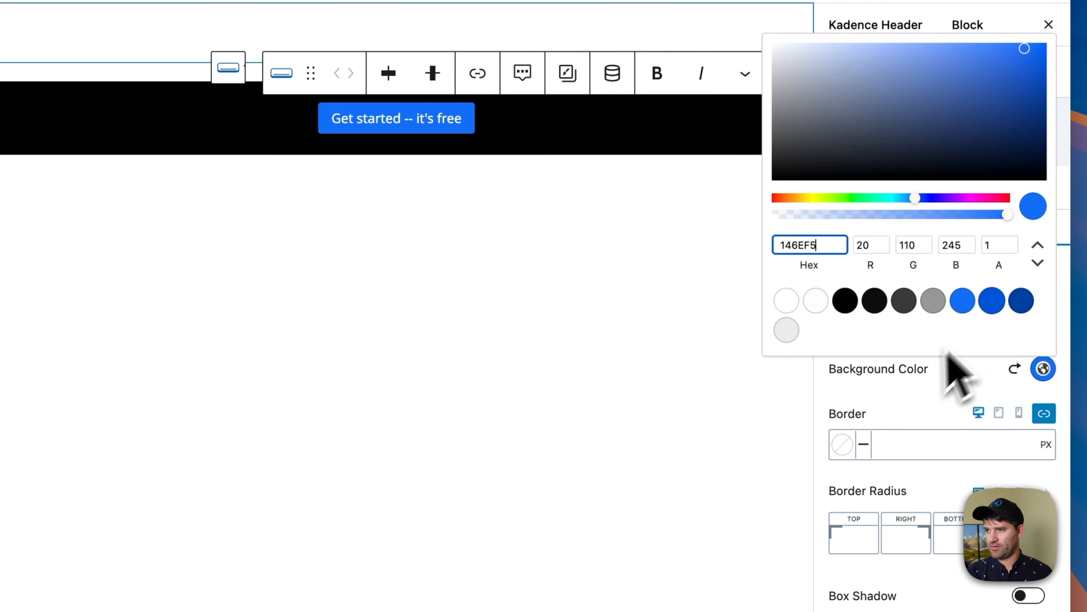
pyautogui.click(999, 305)
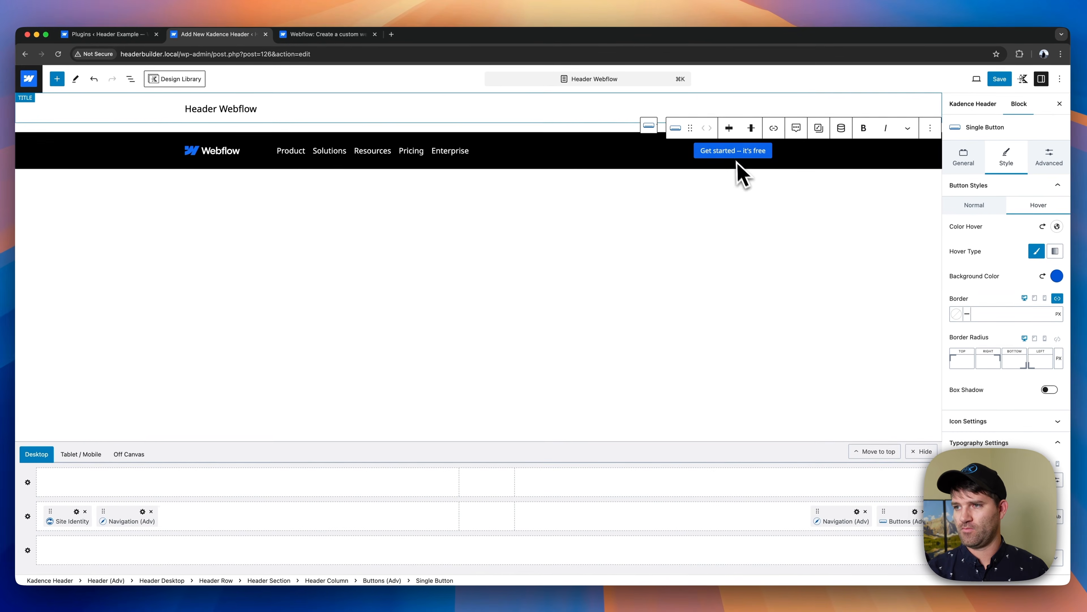
# - Create a new navigation in the empty Advanced Navigation block and add a custom link labelled "Log in" with URL #
pyautogui.click(659, 154)
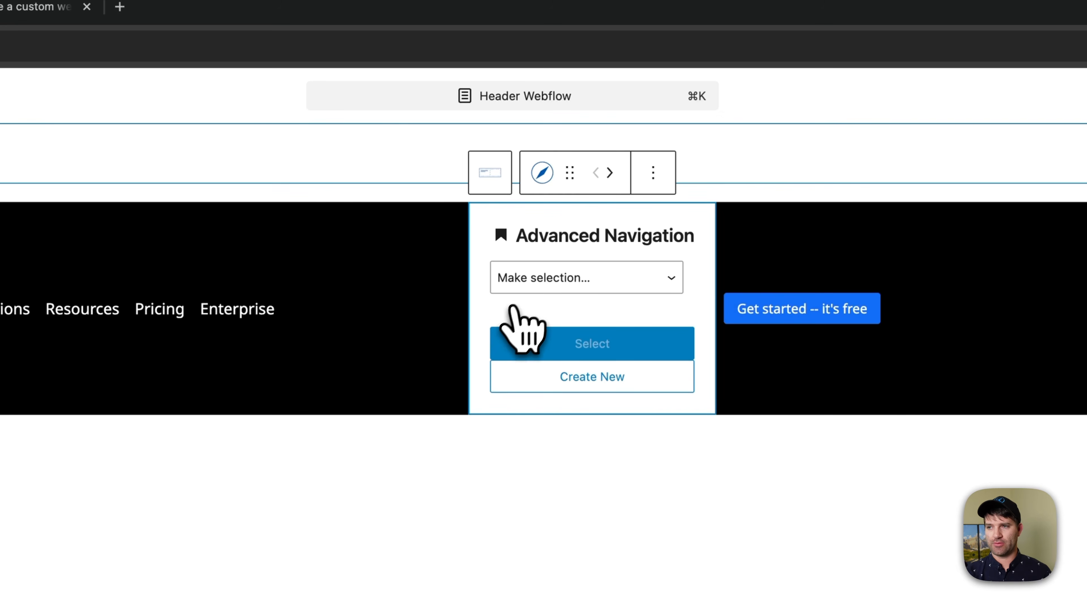
pyautogui.click(539, 285)
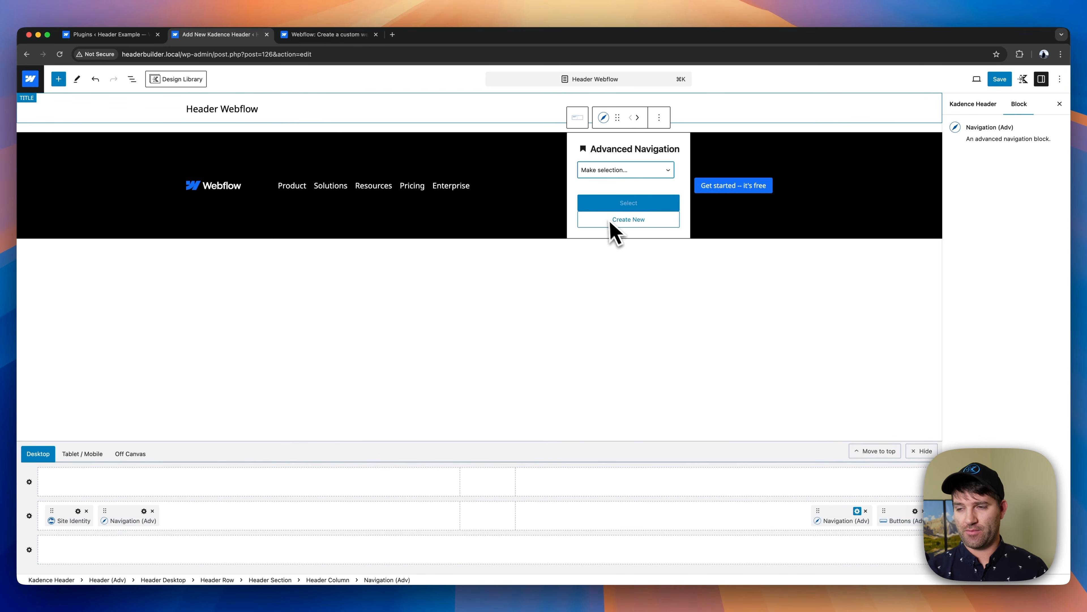
pyautogui.click(650, 224)
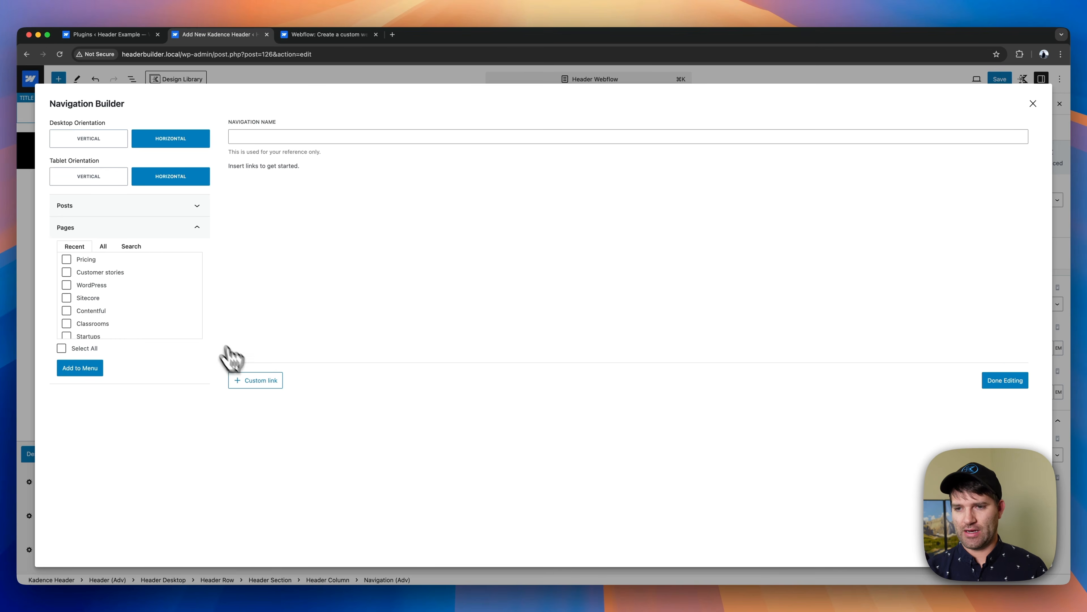
pyautogui.click(260, 381)
pyautogui.moveTo(289, 214); pyautogui.dragTo(239, 212)
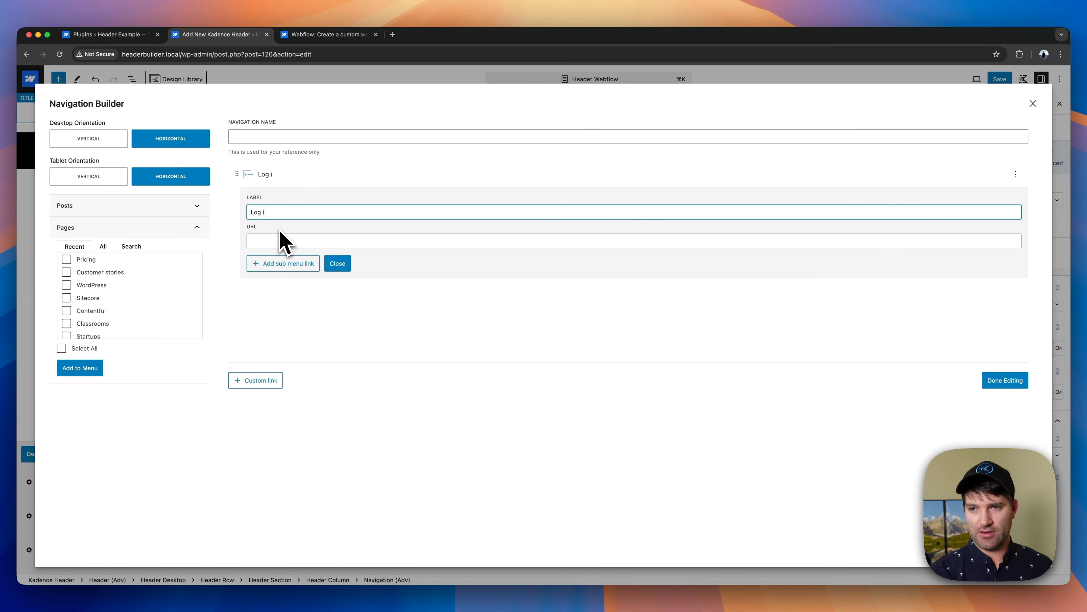
pyautogui.click(286, 241)
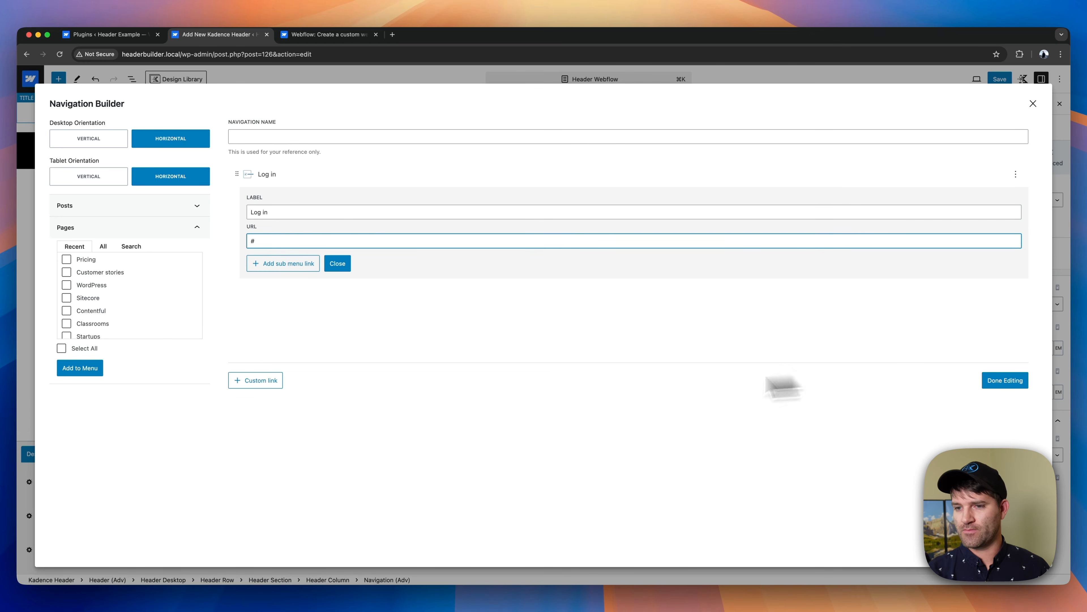
# - Add a second custom link labelled "Contact Sales" with URL # and finish editing the new navigation
pyautogui.click(274, 381)
pyautogui.moveTo(278, 238); pyautogui.dragTo(249, 238)
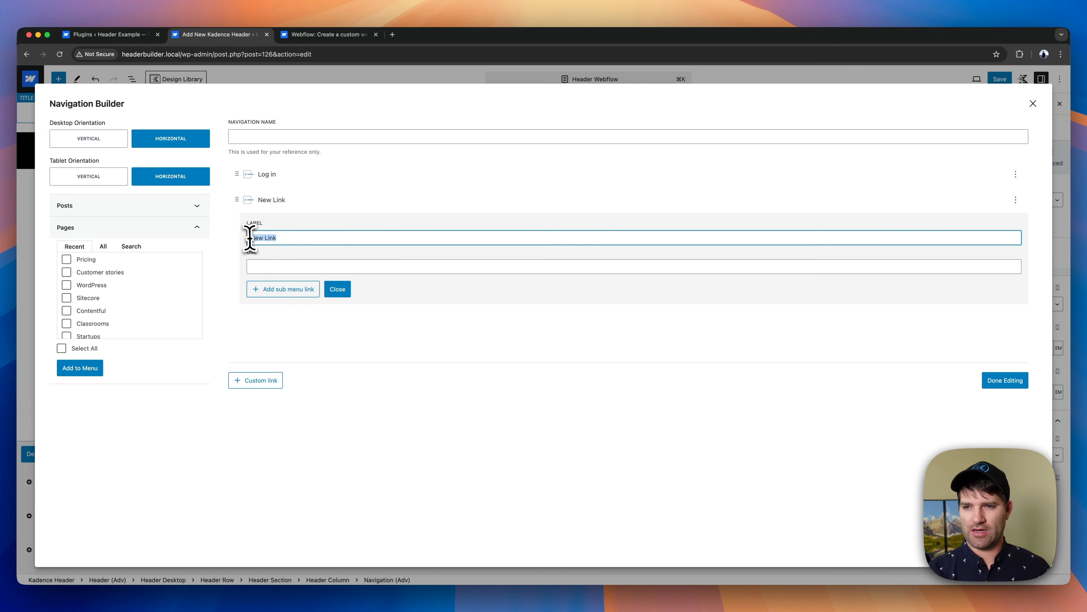
pyautogui.click(316, 34)
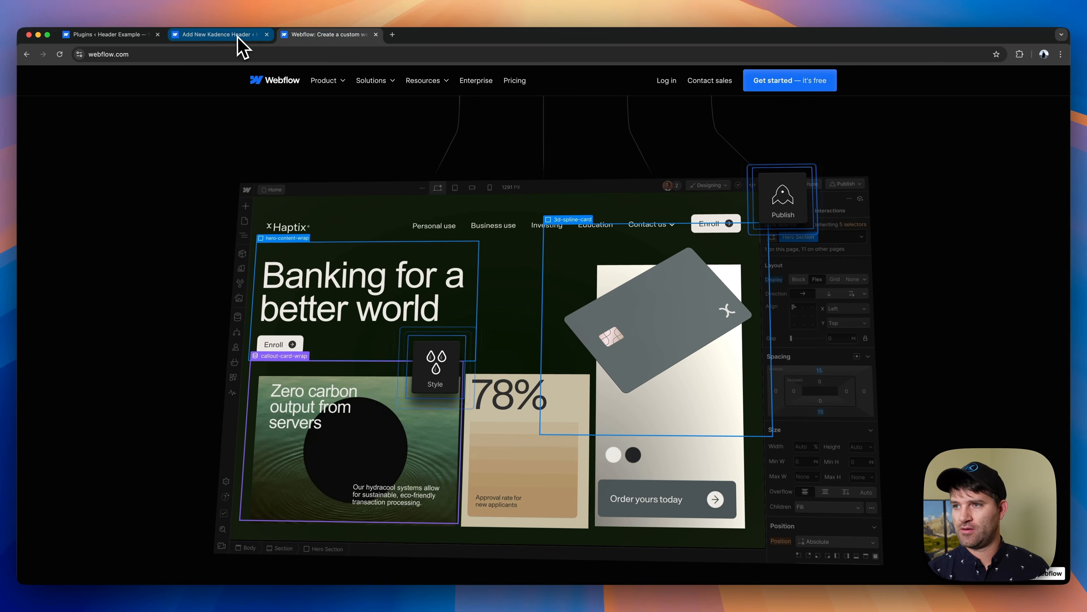
pyautogui.click(241, 36)
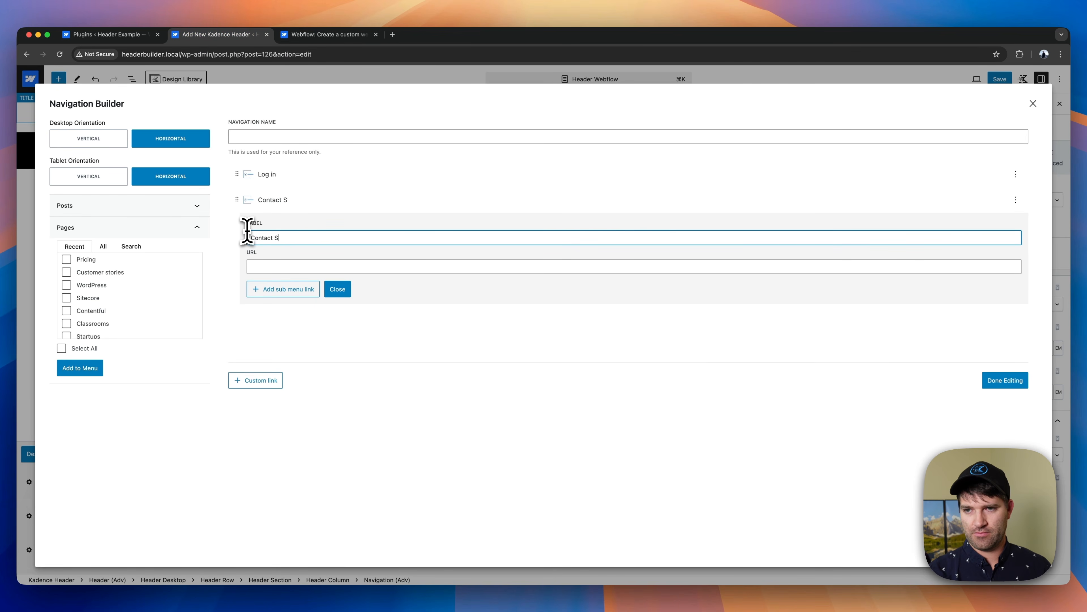
pyautogui.click(264, 266)
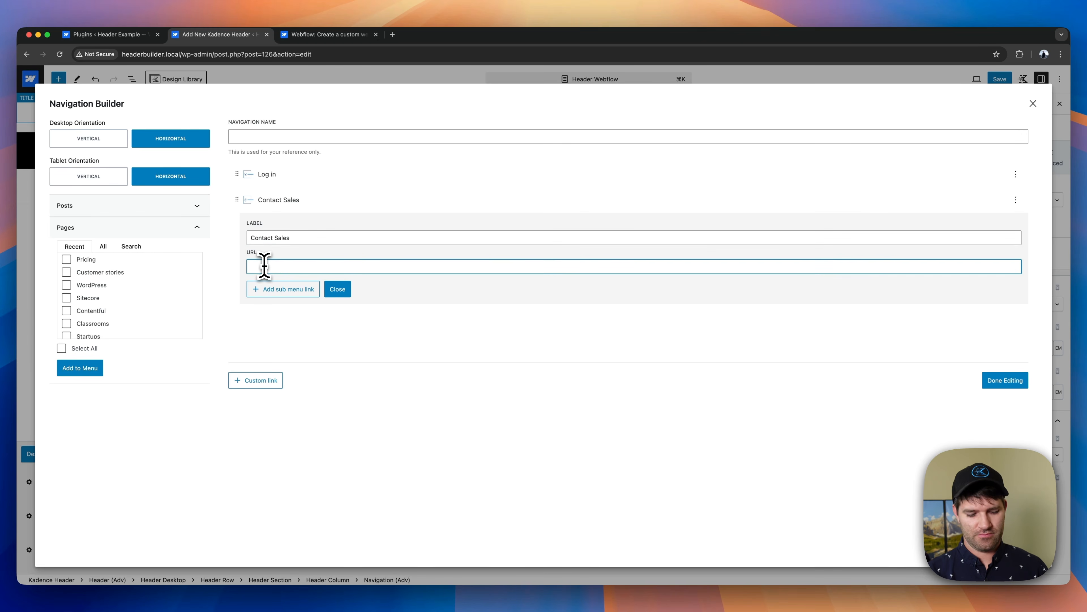
pyautogui.click(1006, 383)
# - Set the normal item color of the new Log in / Contact Sales navigation to white
pyautogui.click(1007, 157)
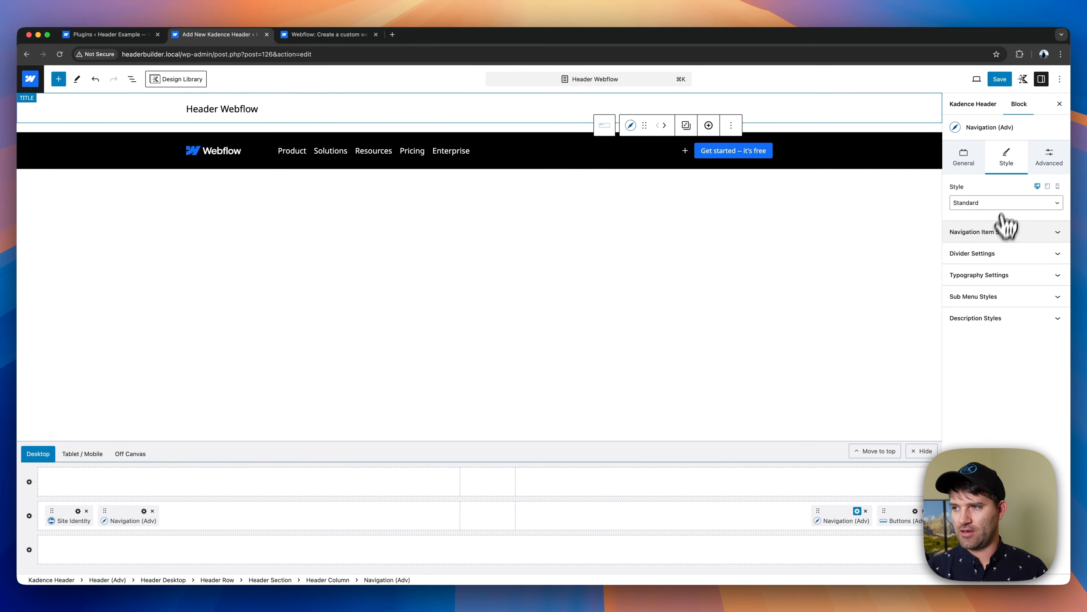
pyautogui.click(1006, 231)
pyautogui.click(957, 285)
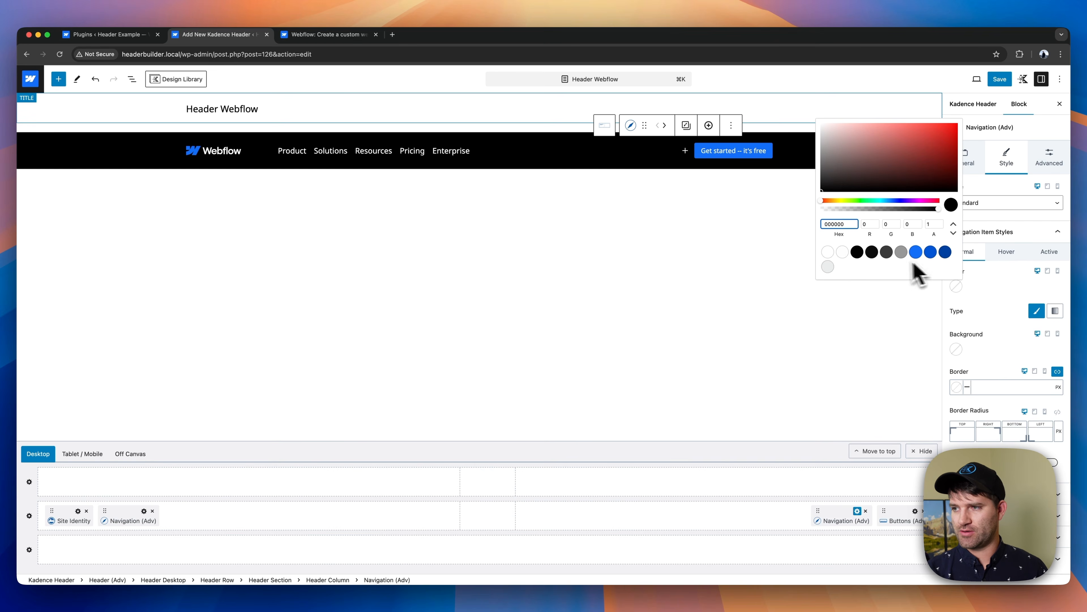
pyautogui.click(840, 253)
pyautogui.click(980, 300)
# - Set the Log in / Contact Sales navigation's item color to the brightest palette blue for hover and white for the active state
pyautogui.click(1007, 252)
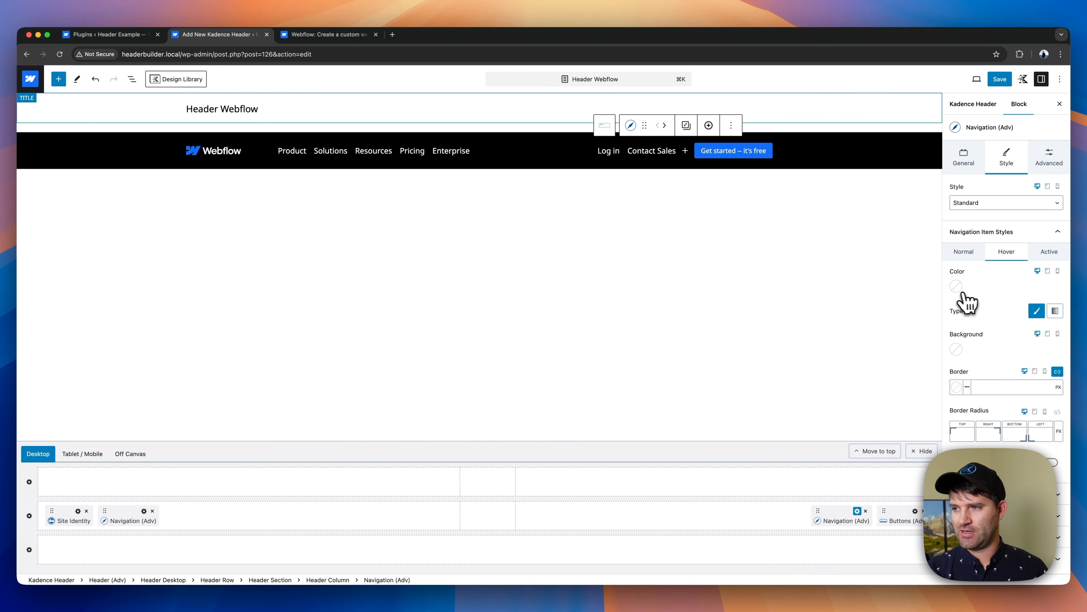
pyautogui.click(956, 285)
pyautogui.click(924, 257)
pyautogui.click(1019, 287)
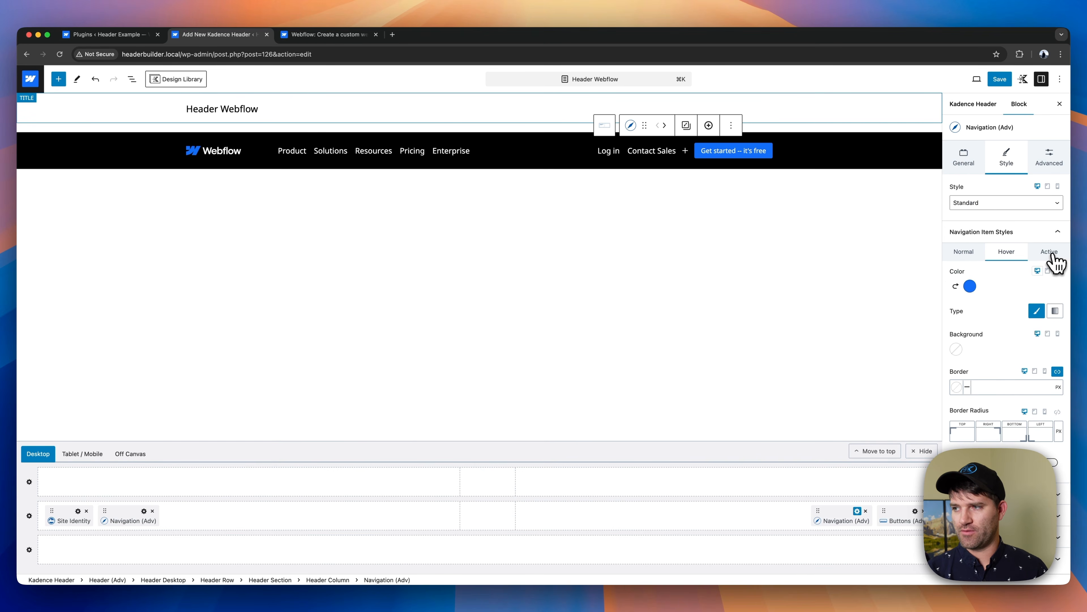
pyautogui.click(1050, 252)
pyautogui.click(956, 285)
pyautogui.click(842, 252)
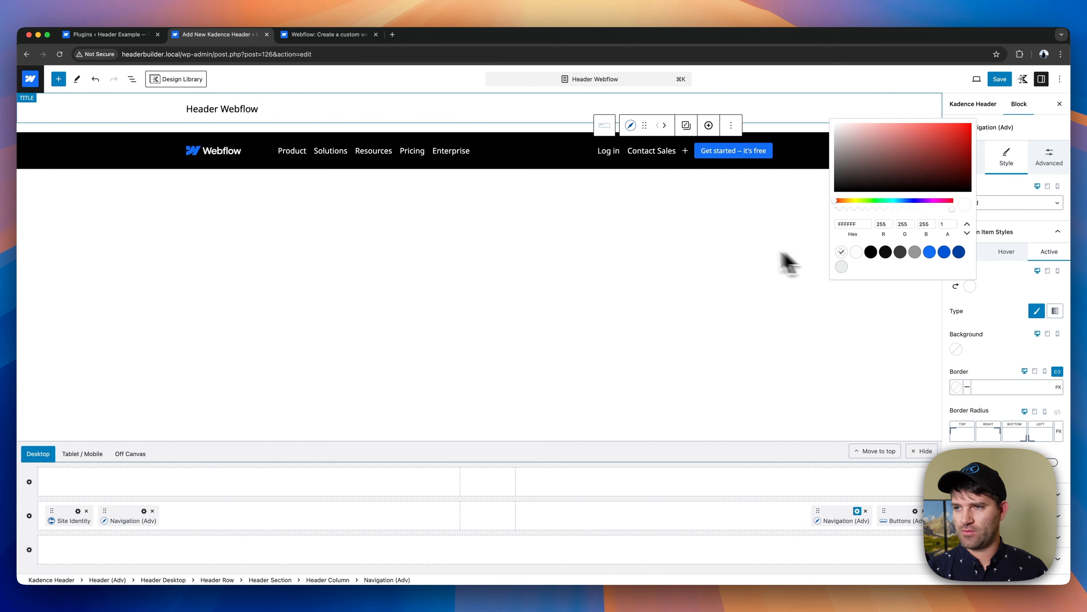
pyautogui.click(723, 251)
# - Set the font size of the Log in / Contact Sales navigation to 15 px
pyautogui.click(669, 154)
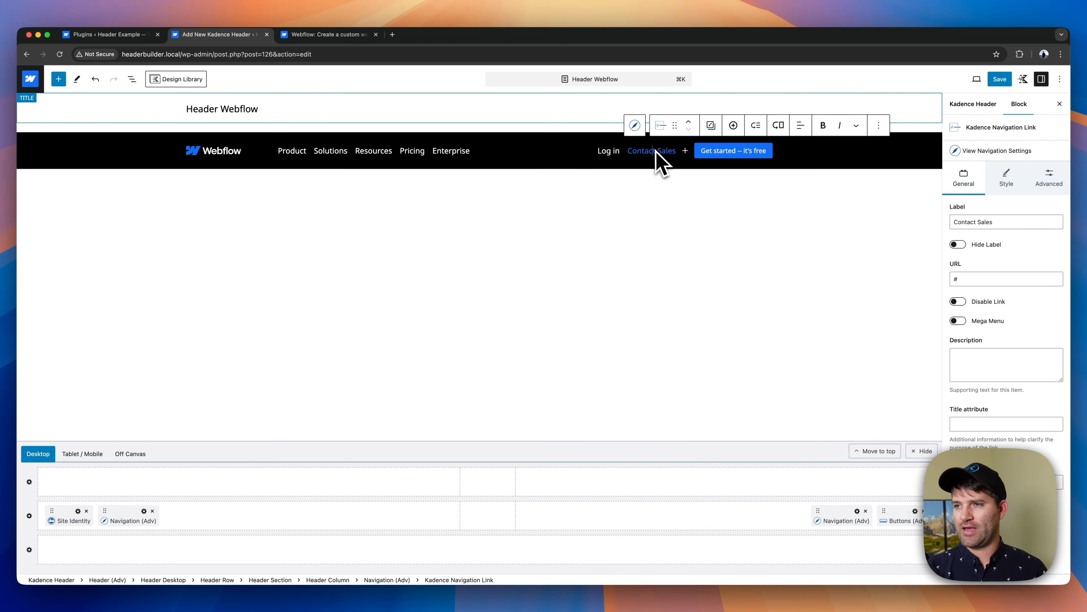
pyautogui.click(635, 125)
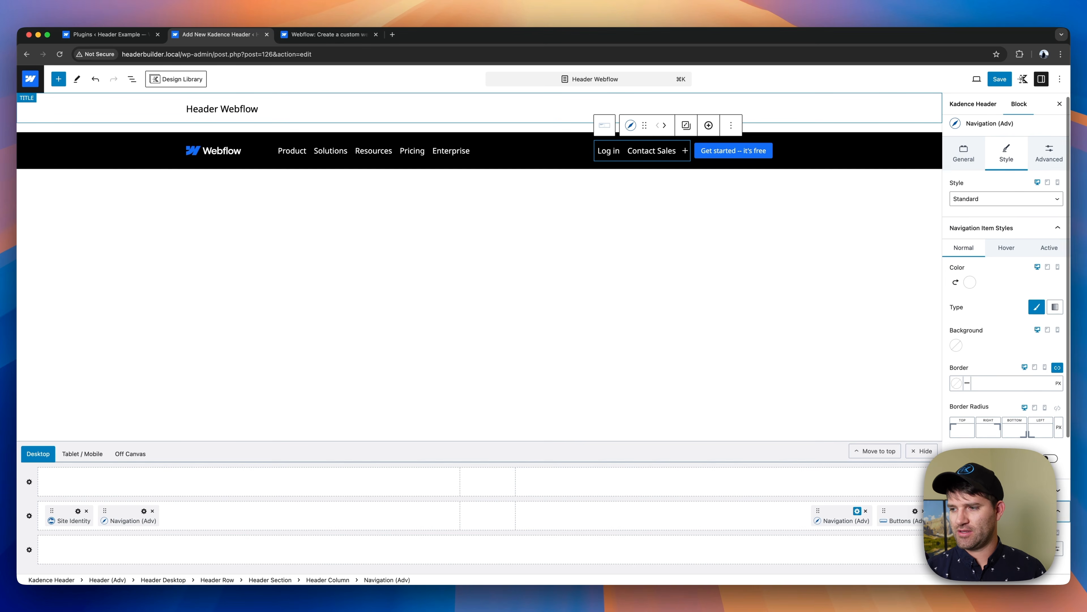
pyautogui.scroll(-3, 985, 386)
pyautogui.click(980, 402)
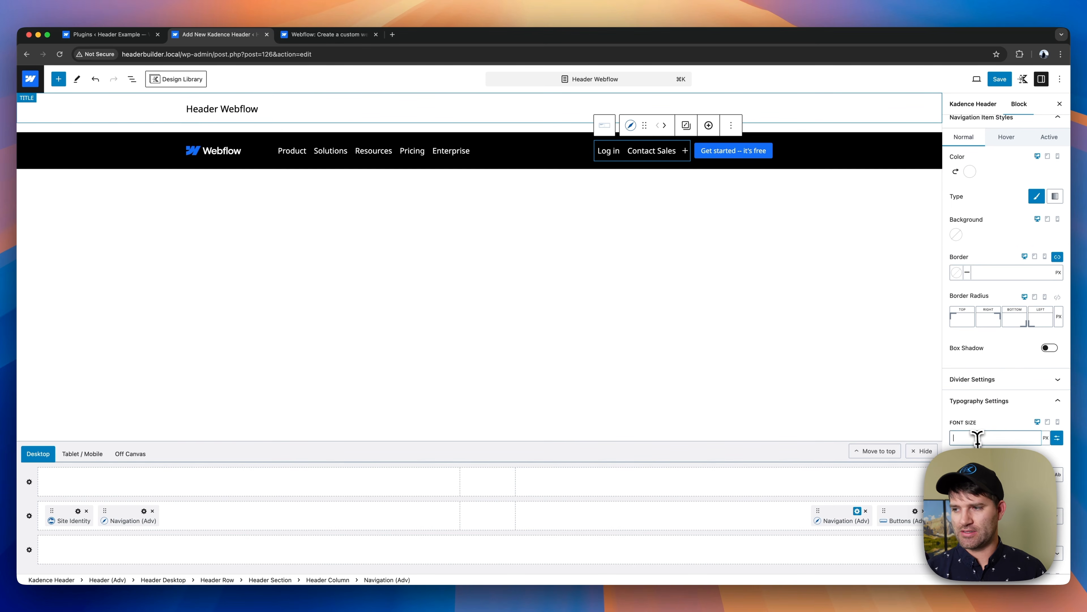
pyautogui.click(976, 437)
pyautogui.write('15')
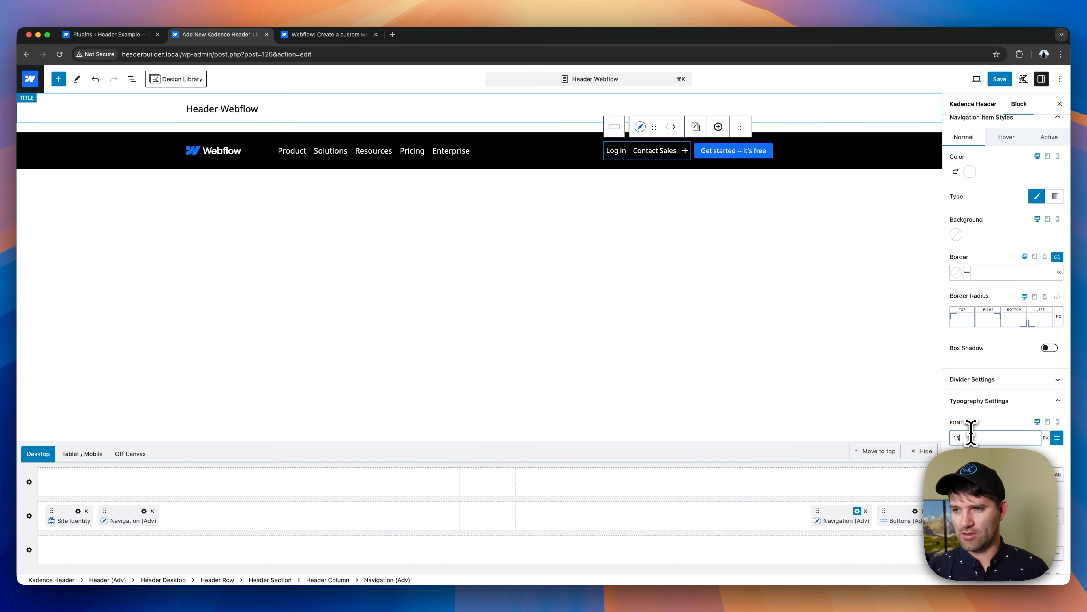
# - Set the Main navigation's font size to 15 px
pyautogui.click(412, 153)
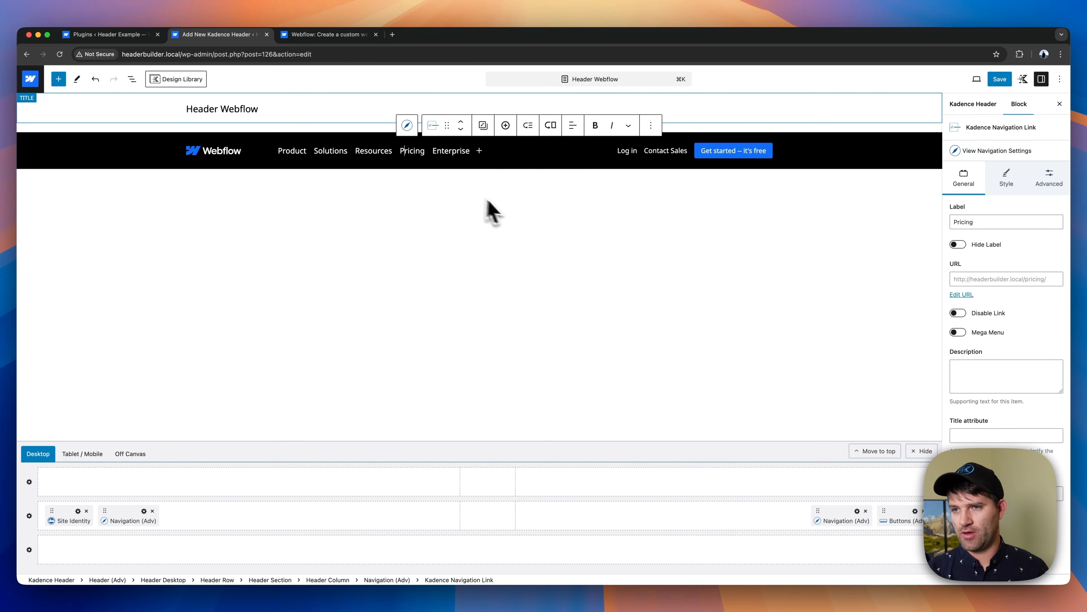
pyautogui.click(1002, 152)
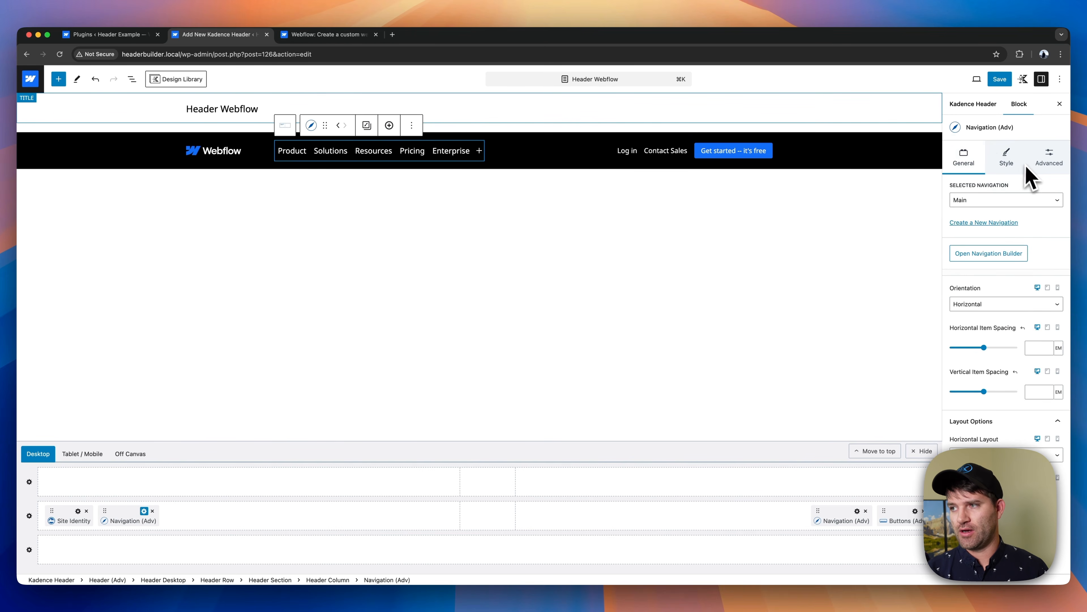
pyautogui.click(1019, 168)
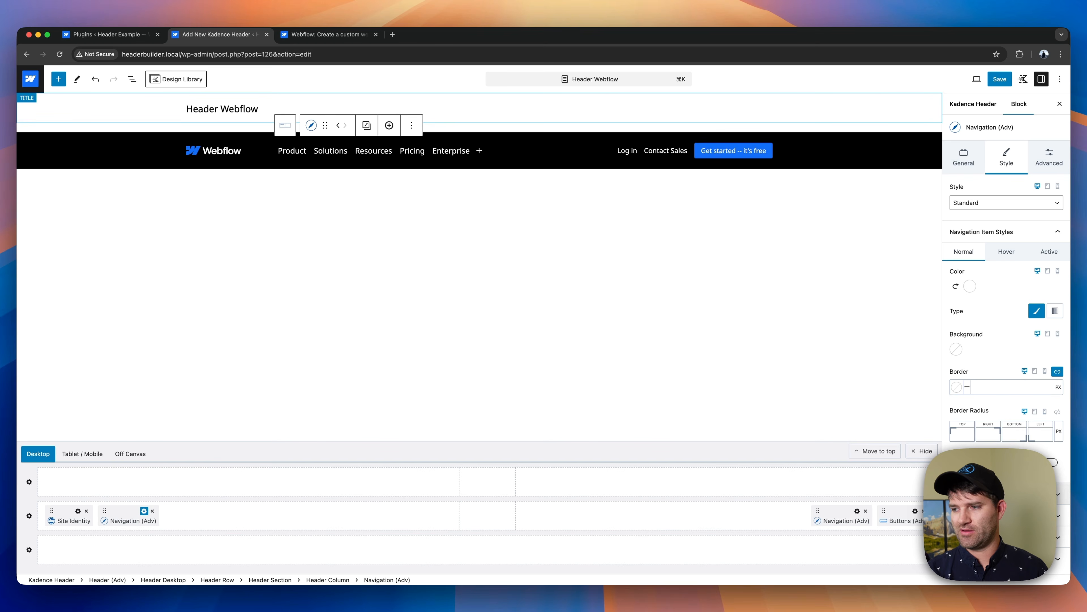
pyautogui.scroll(-3, 1053, 428)
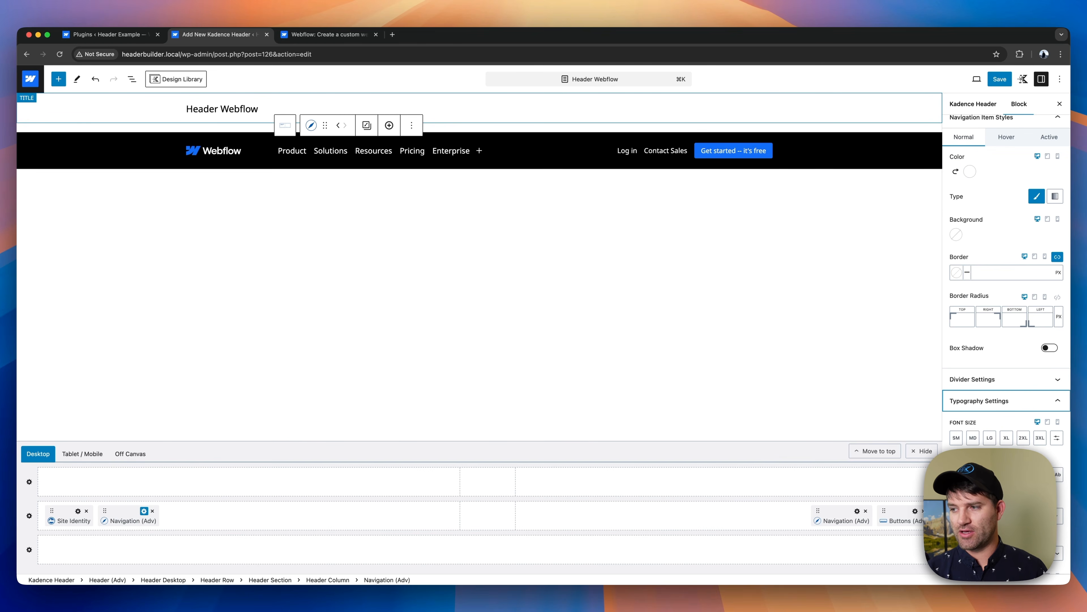
pyautogui.write('15')
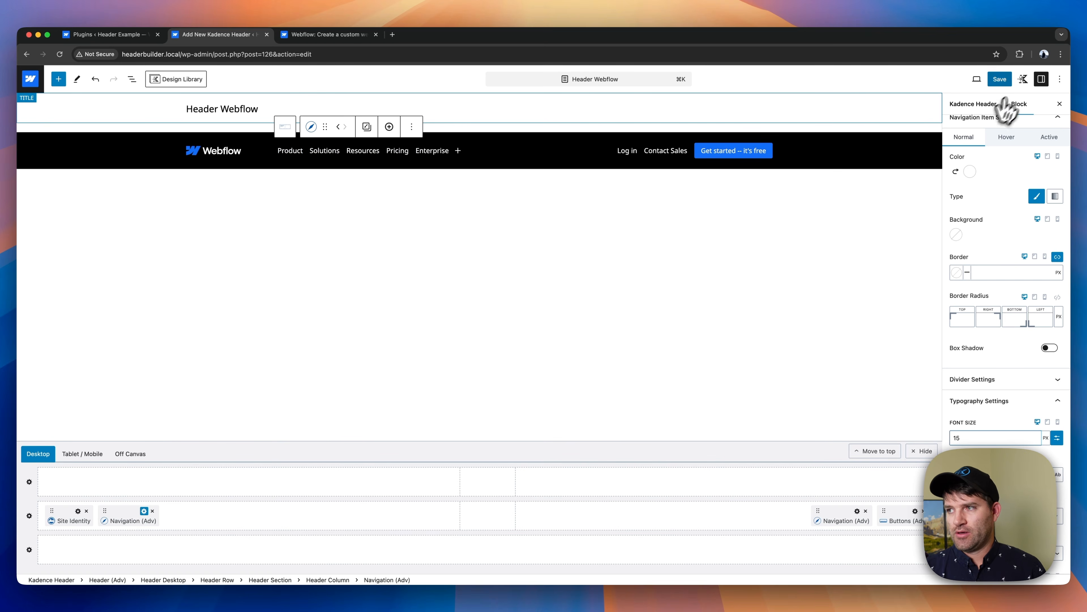
# - Name the Log in / Contact Sales navigation "Log in" and save the header together with both navigations
pyautogui.click(1000, 79)
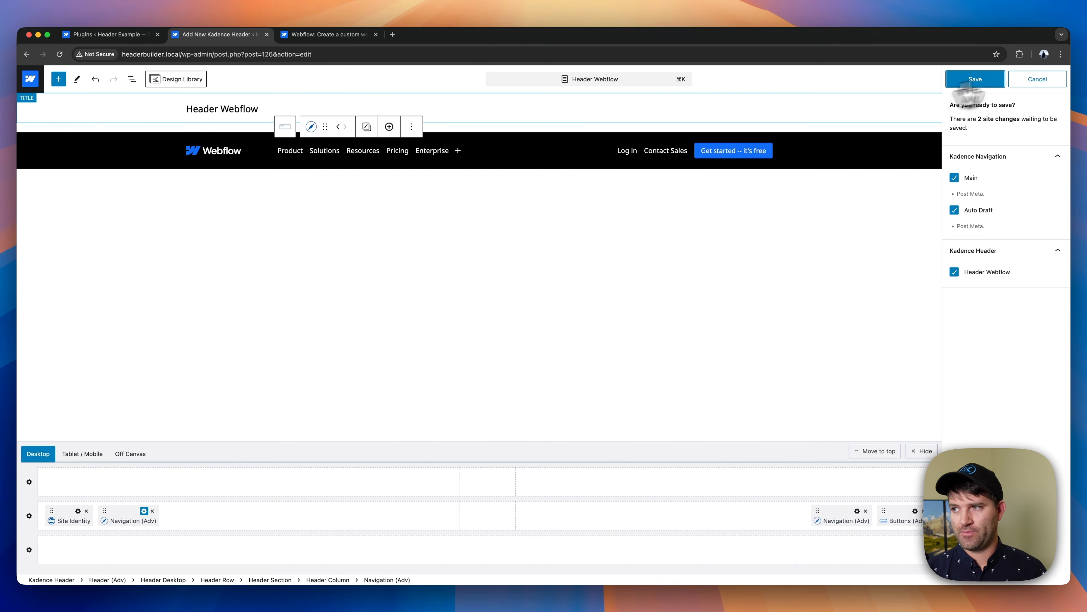
pyautogui.click(635, 151)
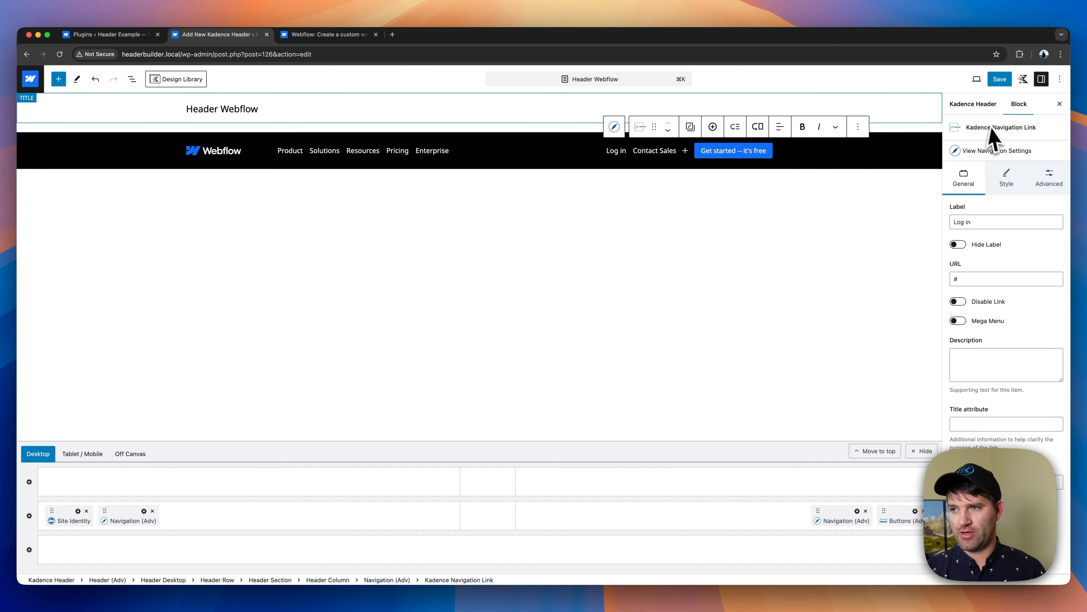
pyautogui.click(1000, 156)
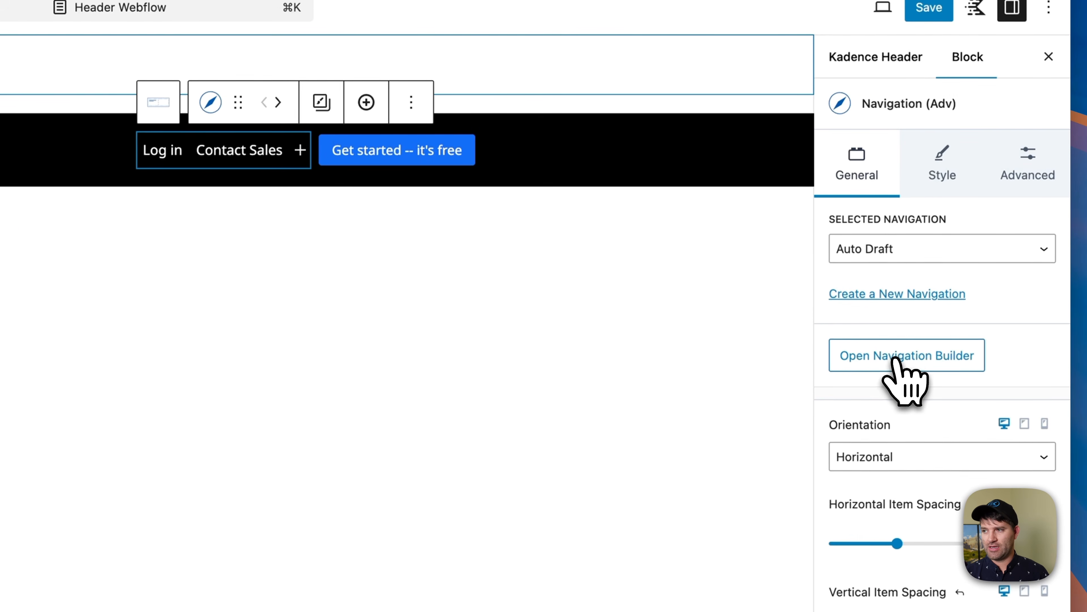
pyautogui.click(984, 254)
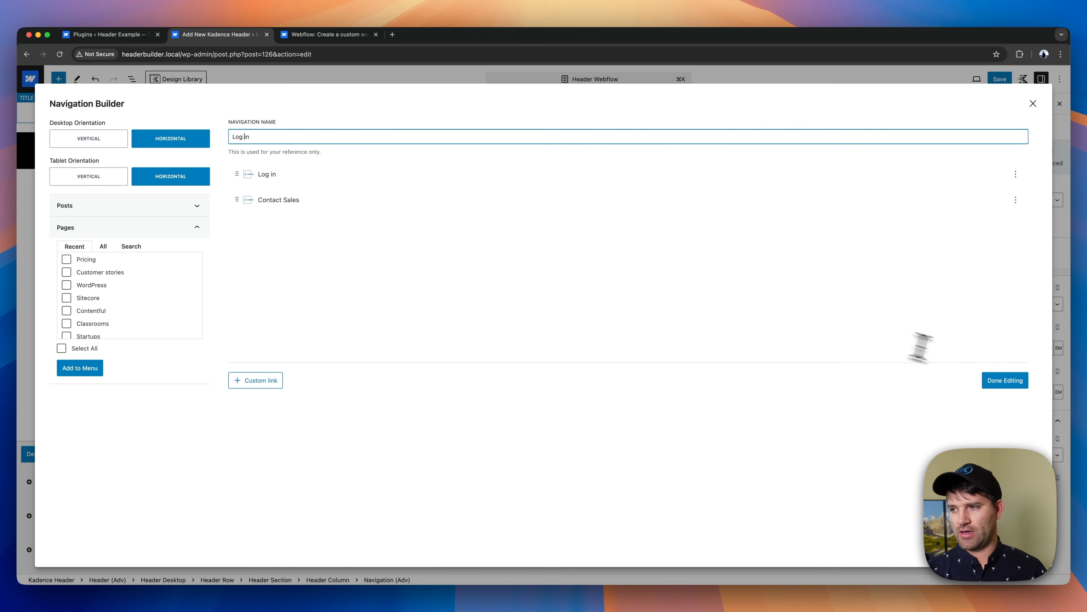
pyautogui.click(1005, 380)
pyautogui.click(1002, 80)
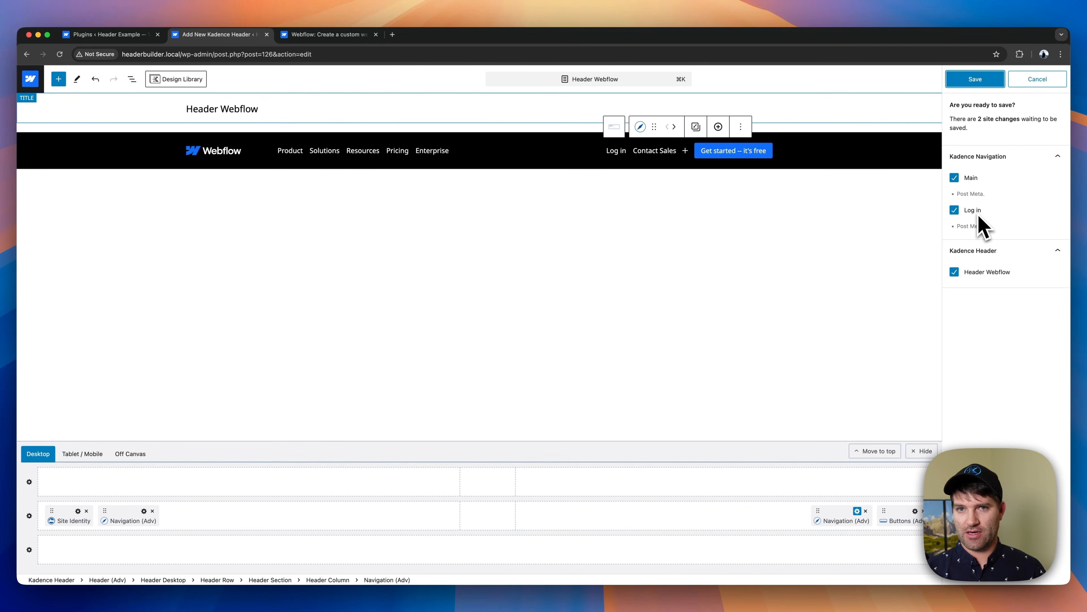
pyautogui.click(975, 79)
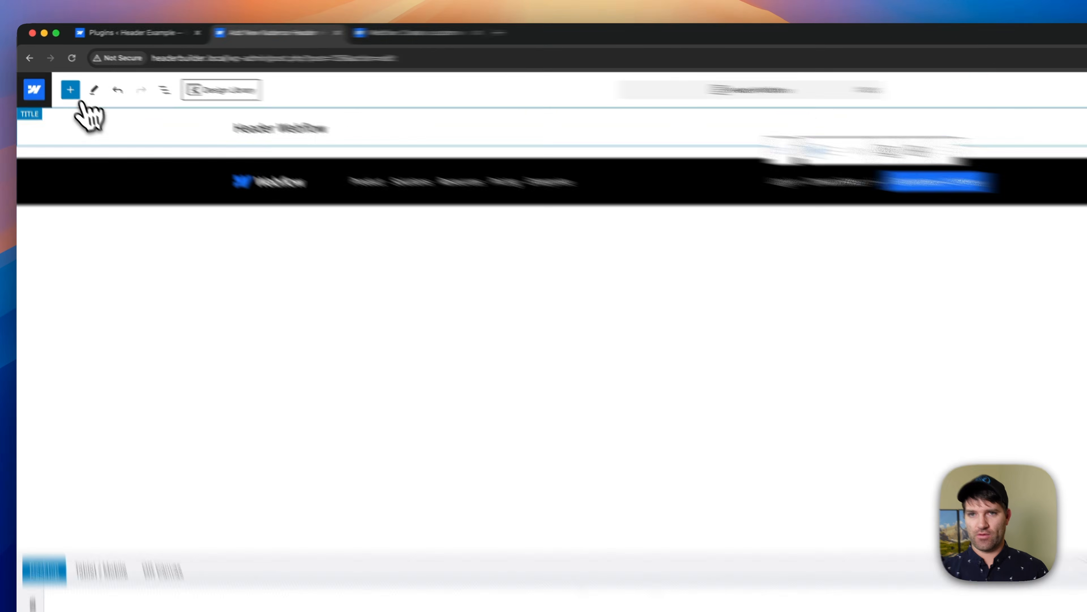
# - Look at the saved Main navigation in the Kadence Navigations list and reopen the Header Webflow header for editing
pyautogui.click(31, 79)
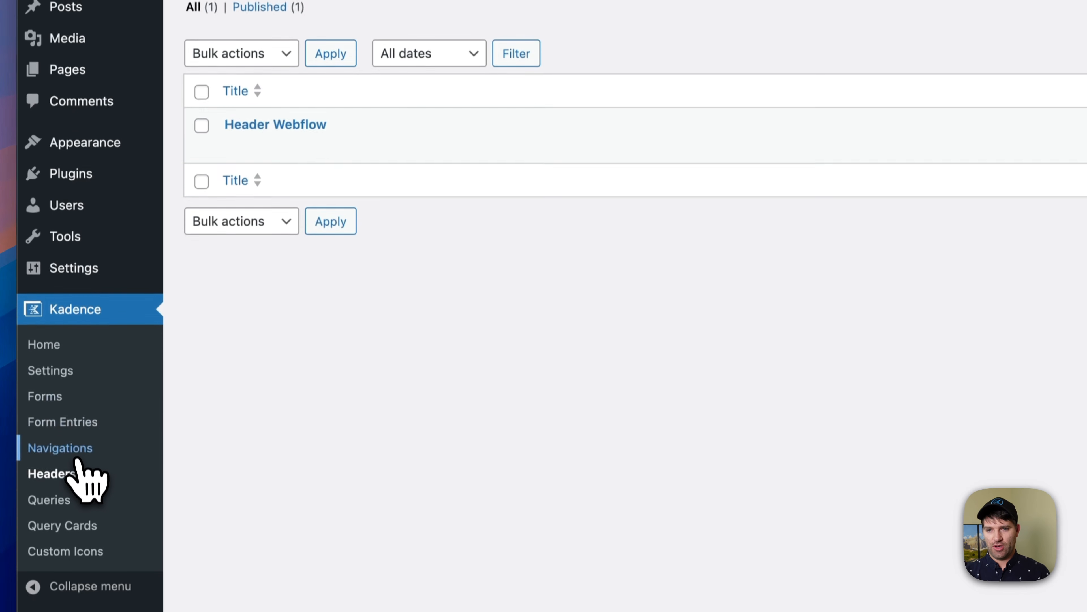
pyautogui.click(77, 458)
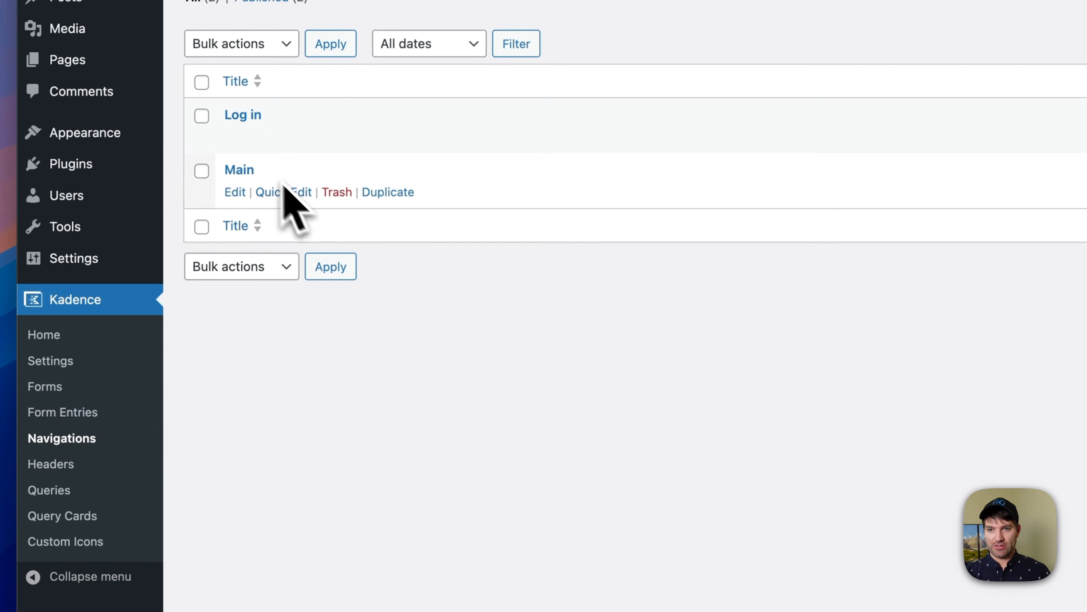
pyautogui.click(234, 194)
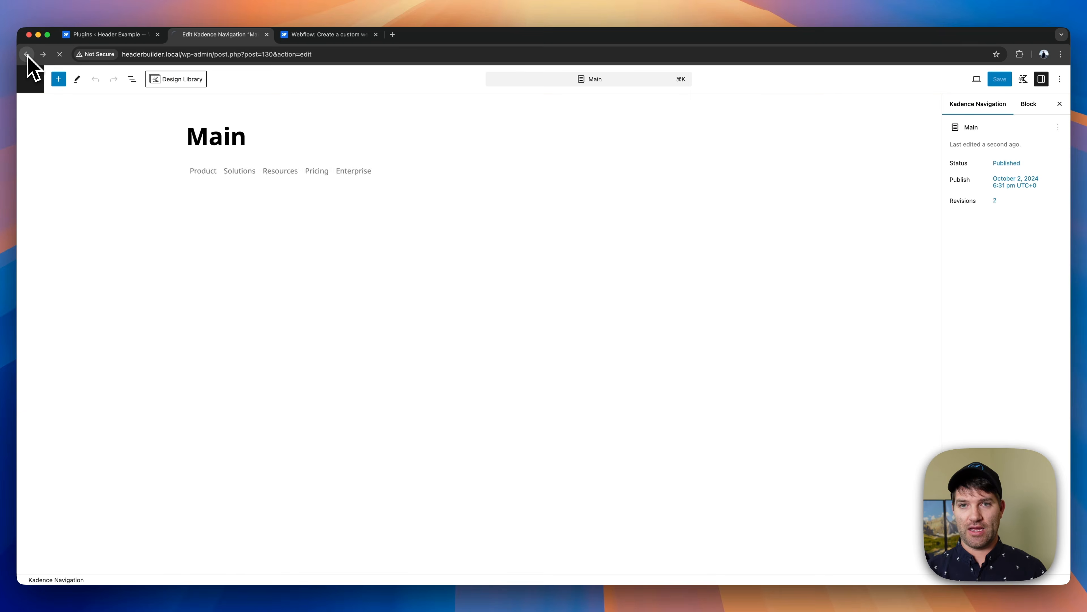
pyautogui.click(27, 54)
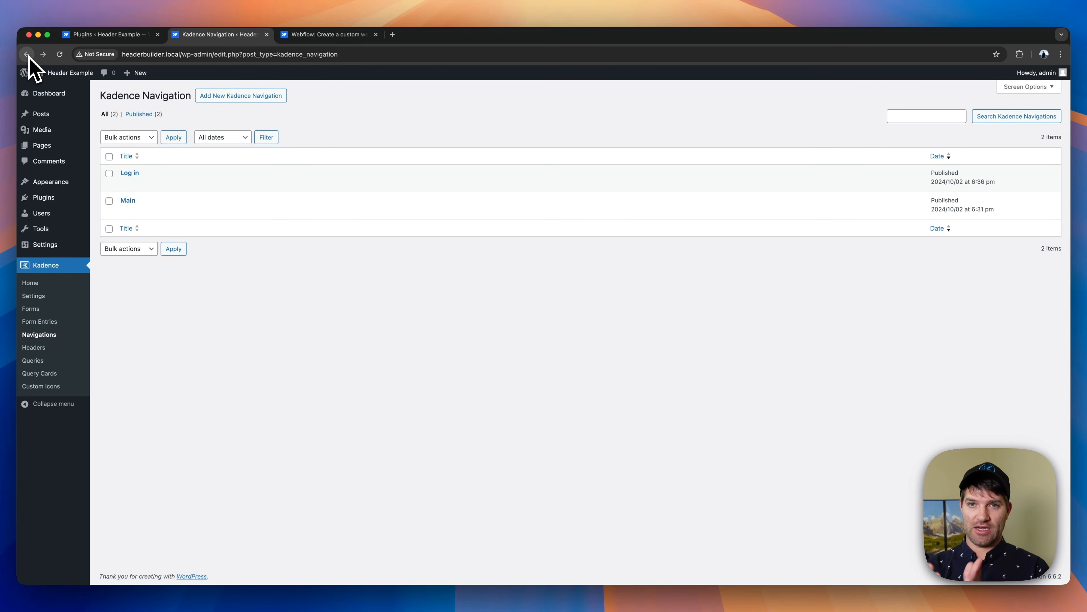
pyautogui.click(39, 347)
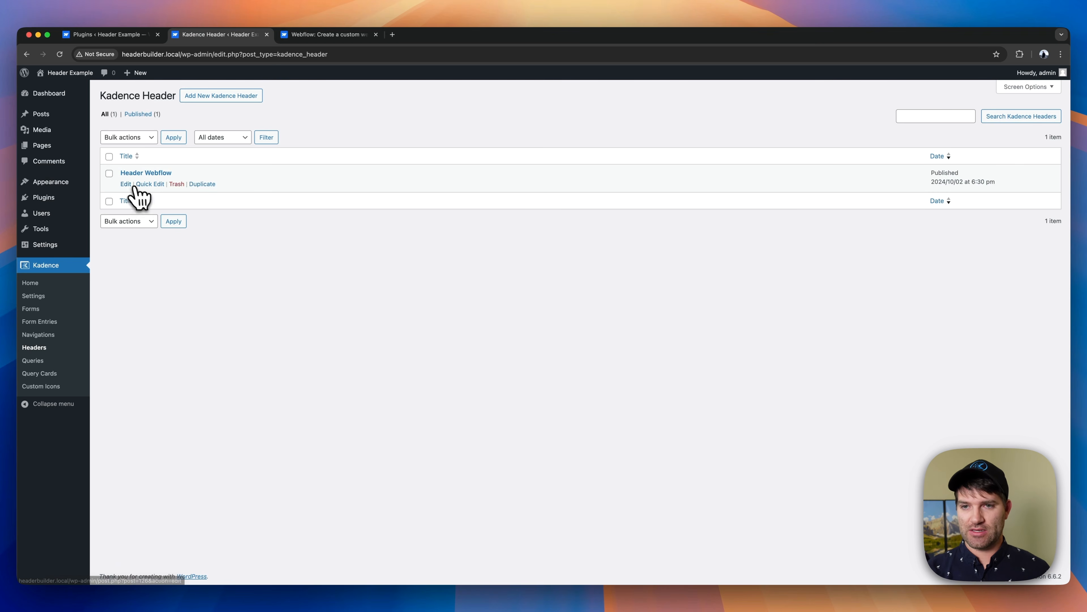
pyautogui.click(126, 183)
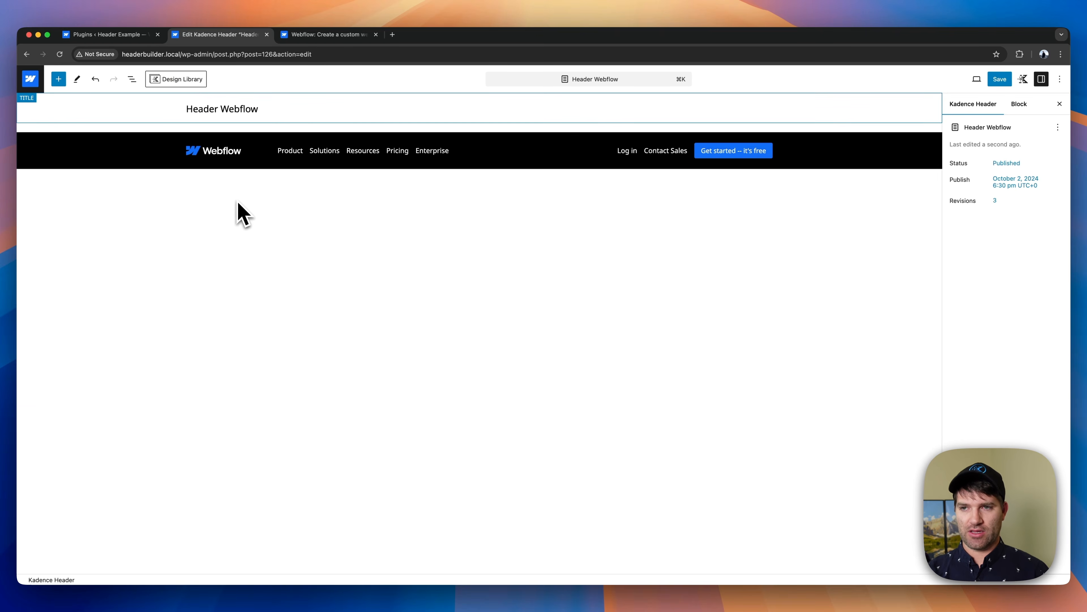
# - Open the visual header builder and add a Paragraph block to the first section of the empty row above the main header row
pyautogui.click(340, 151)
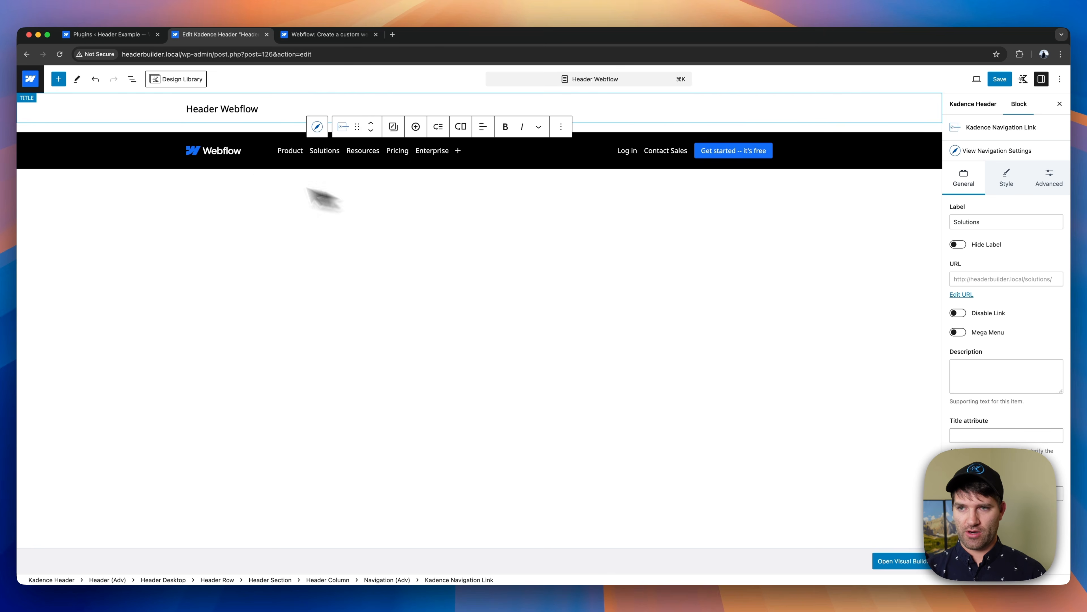
pyautogui.click(290, 150)
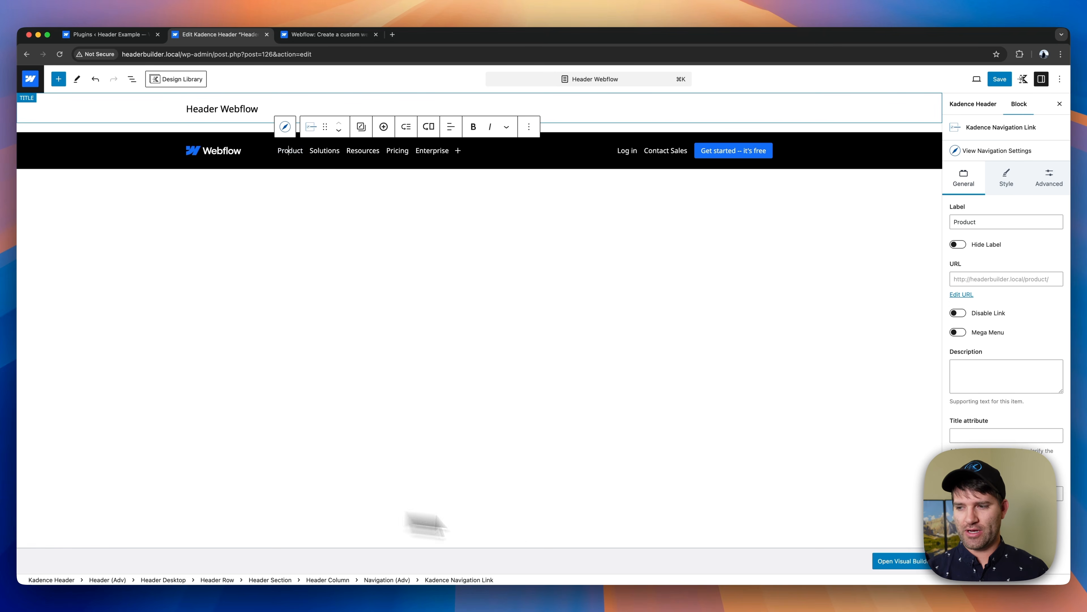
pyautogui.click(884, 560)
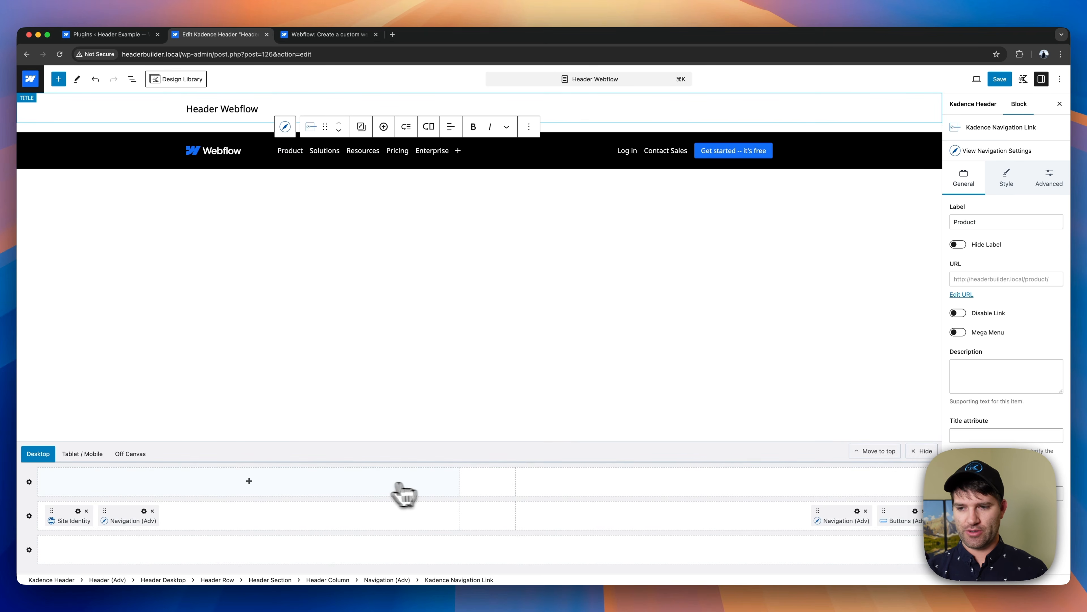
pyautogui.click(30, 481)
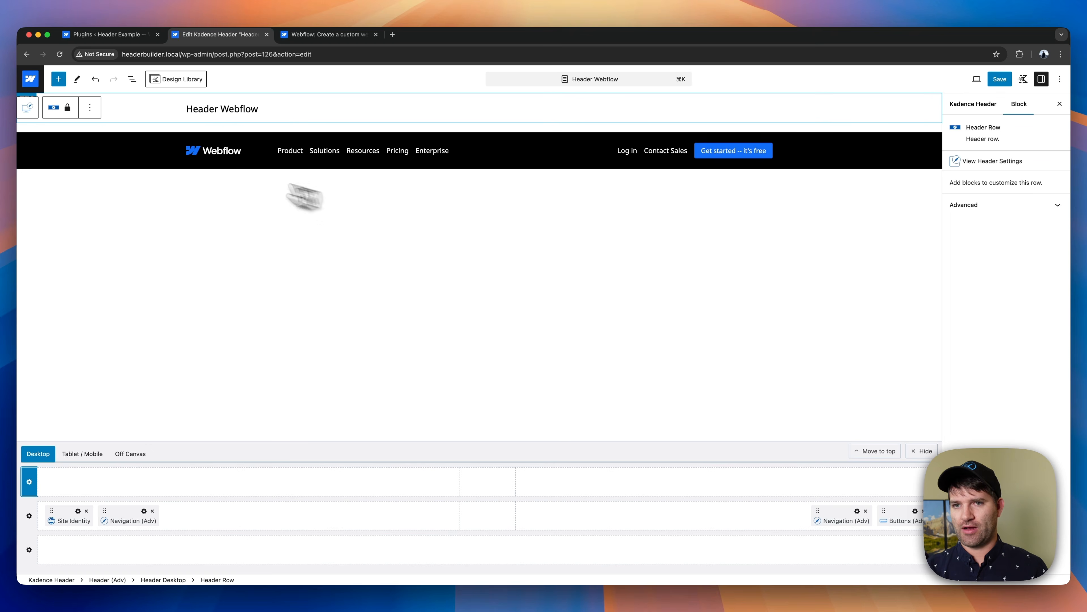
pyautogui.click(996, 167)
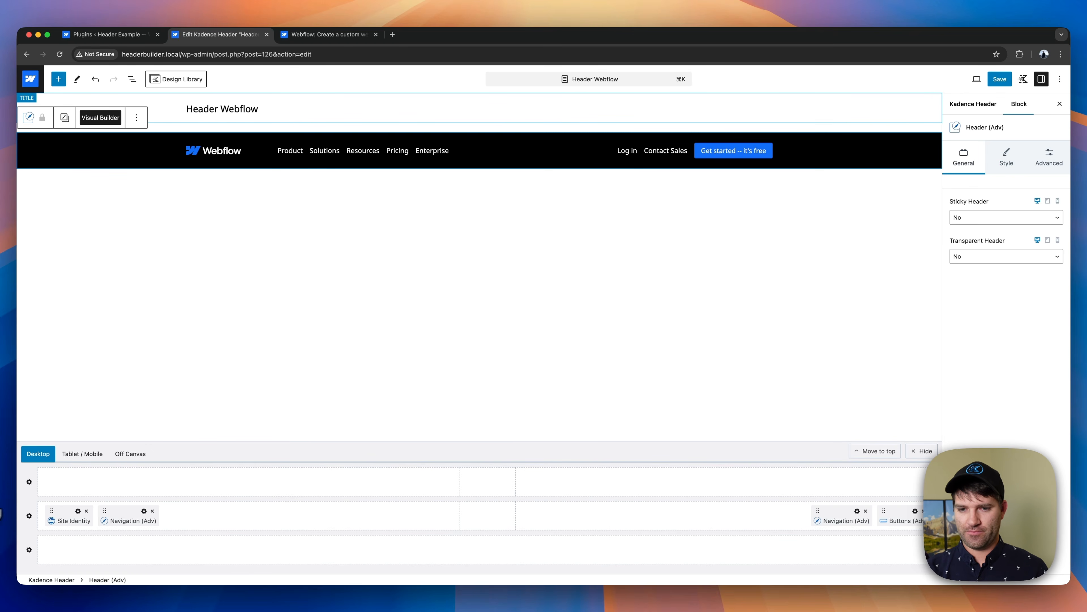
pyautogui.click(29, 481)
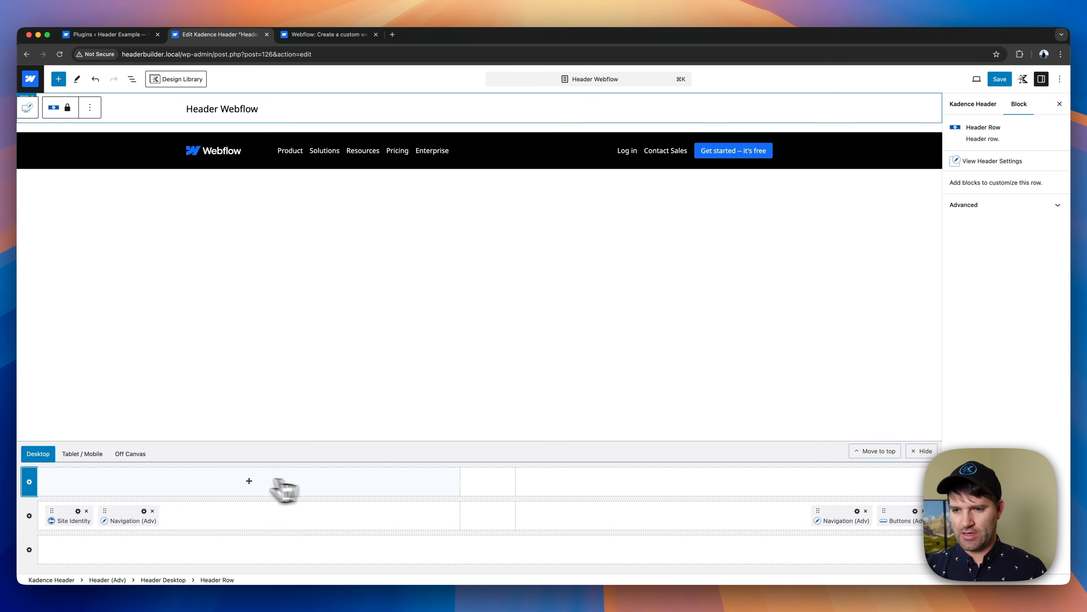
pyautogui.click(249, 482)
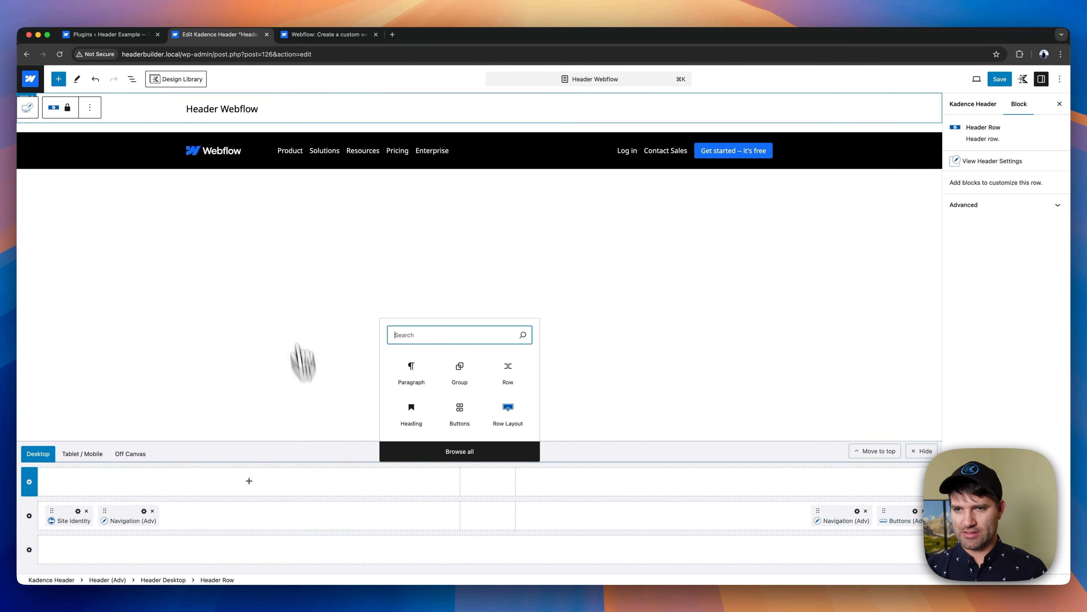
pyautogui.click(411, 375)
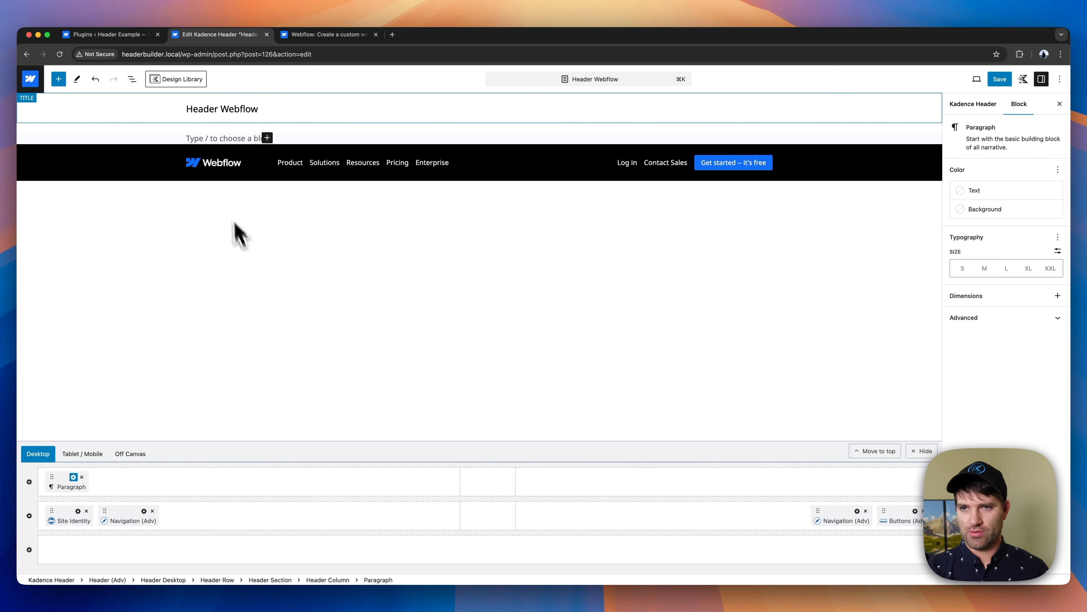
# - Copy "Webflow Conf online, SF, and LDN agendas are live now." from the Webflow site into the paragraph and transform it to Text (Adv)
pyautogui.click(304, 36)
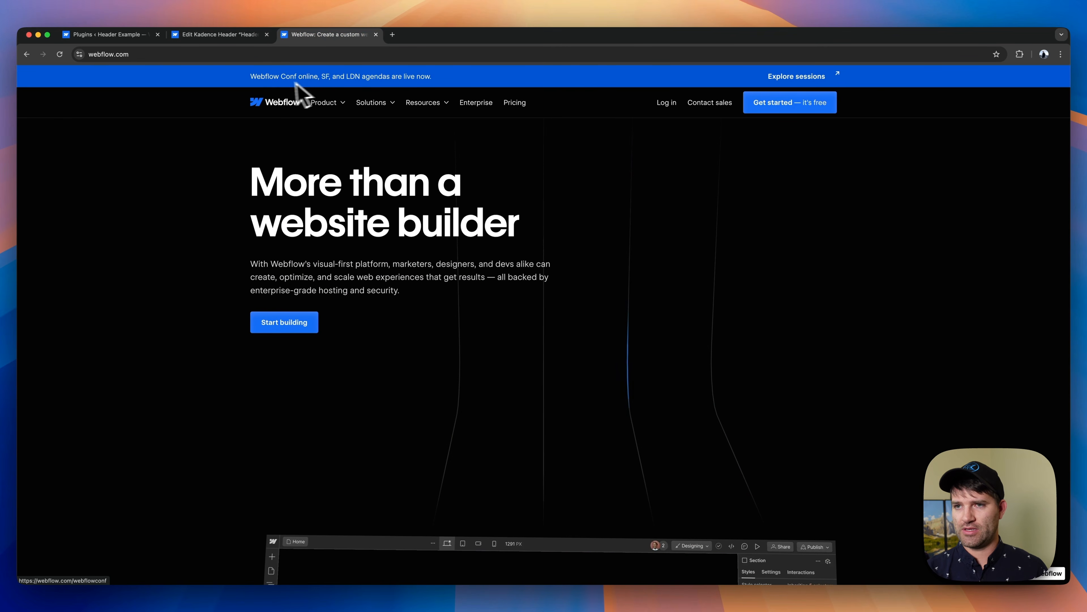
pyautogui.click(204, 36)
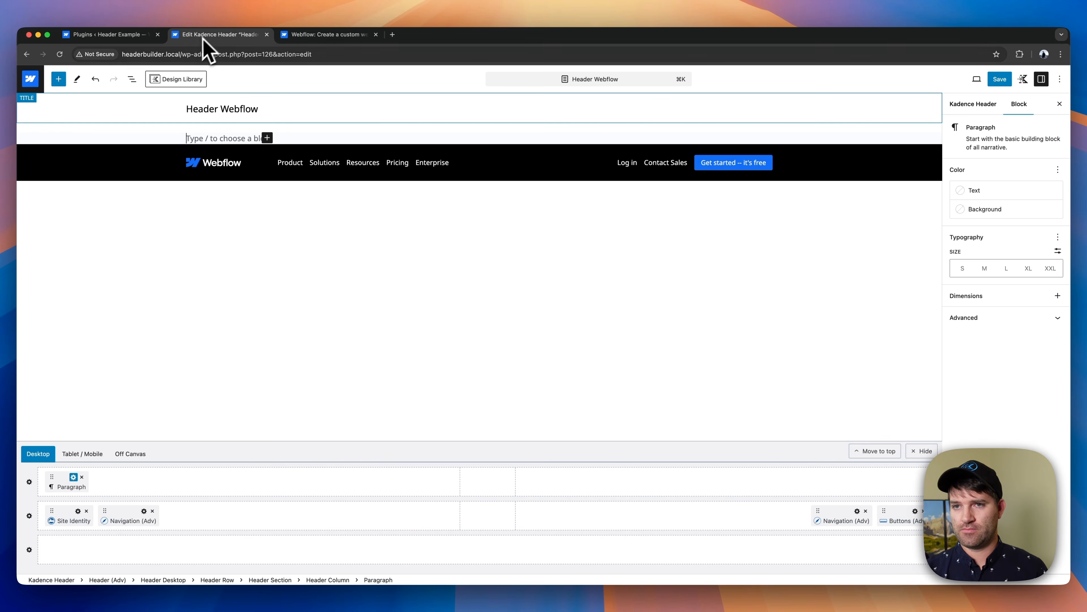
pyautogui.write('Webflow Conf online, SF, and LDN agendas are live now.')
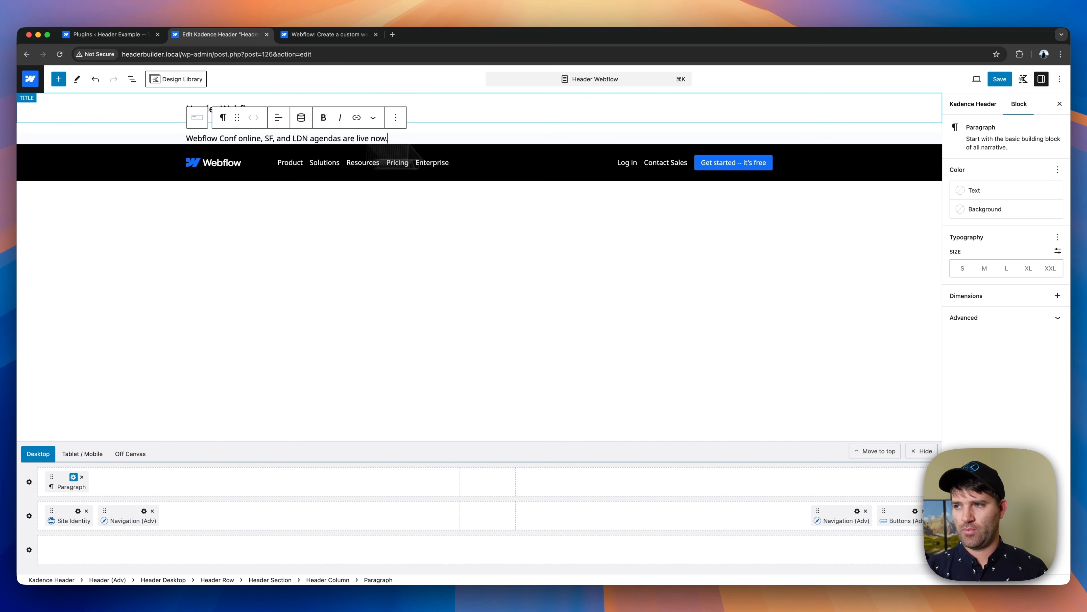
pyautogui.click(223, 118)
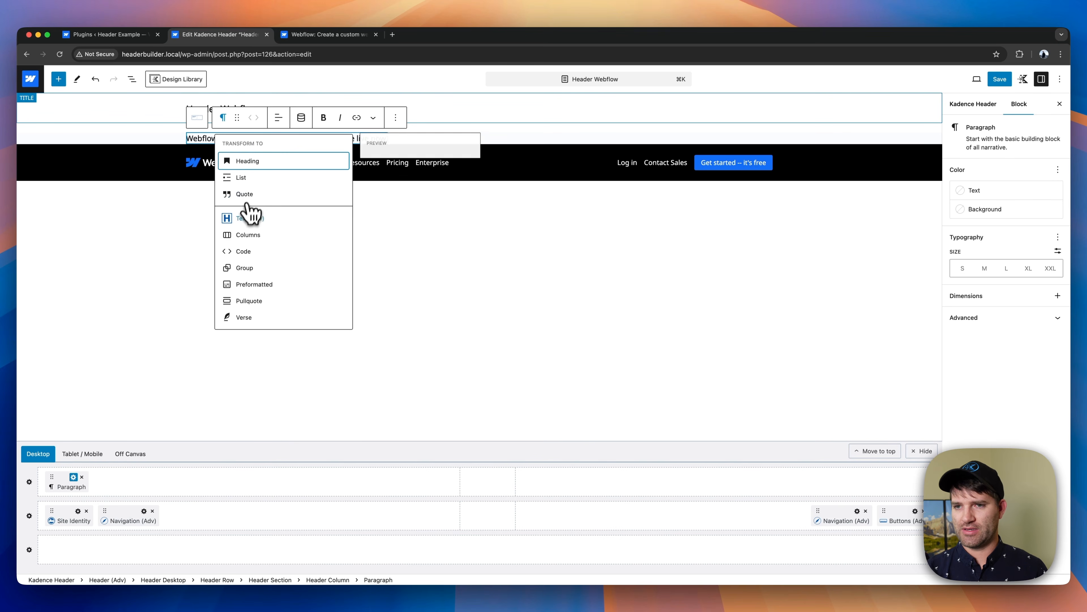
pyautogui.click(250, 217)
# - Set the announcement text's color to white and its font size to SM
pyautogui.click(1049, 198)
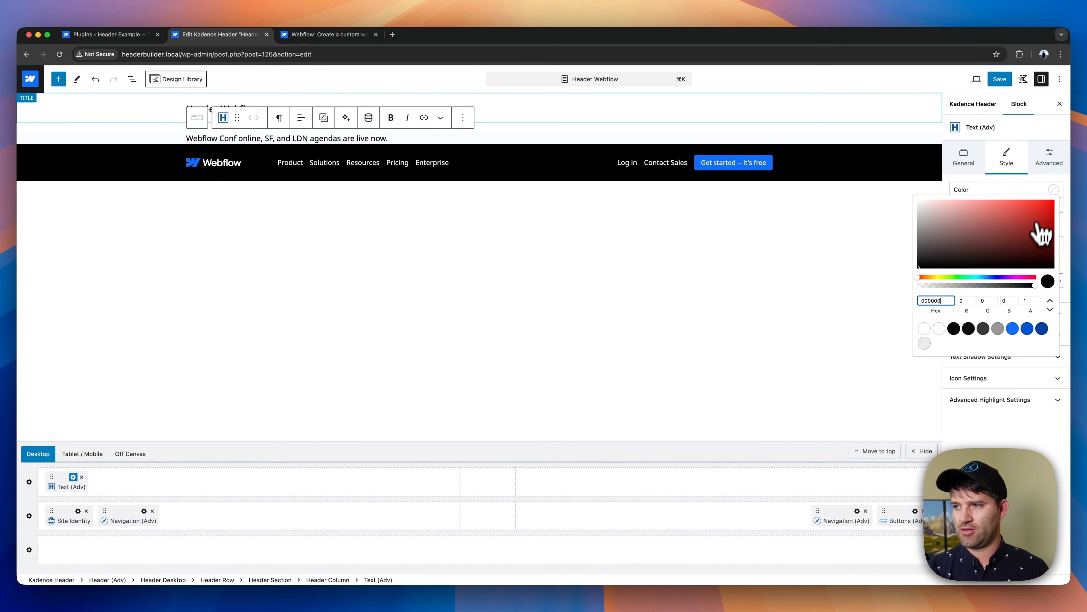
pyautogui.click(929, 329)
pyautogui.click(974, 435)
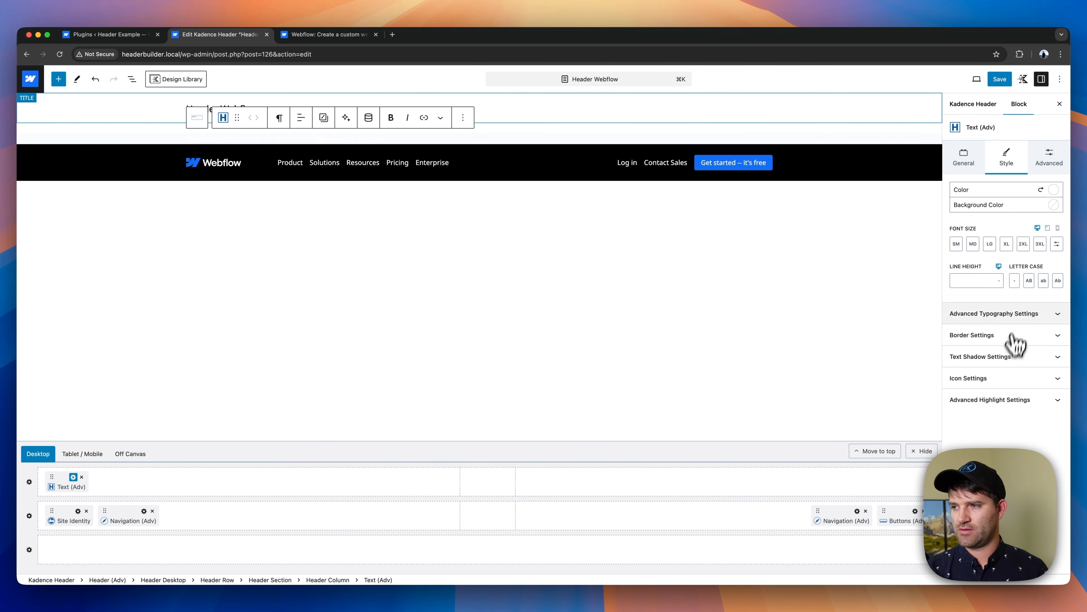
pyautogui.click(1016, 313)
pyautogui.click(957, 244)
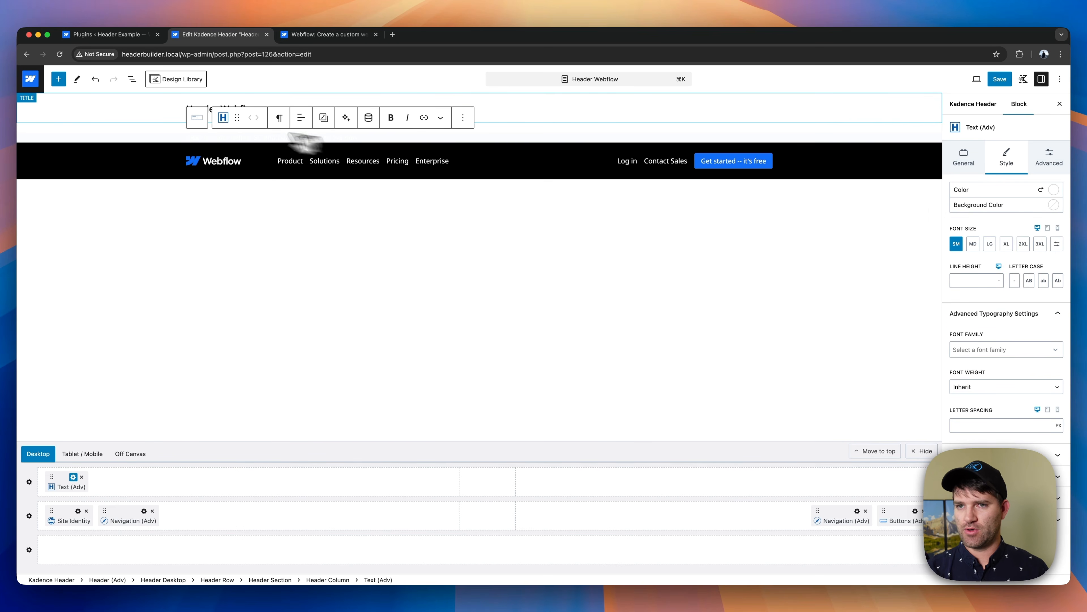
# - Give the header row containing the announcement text a blue background from the palette
pyautogui.click(197, 124)
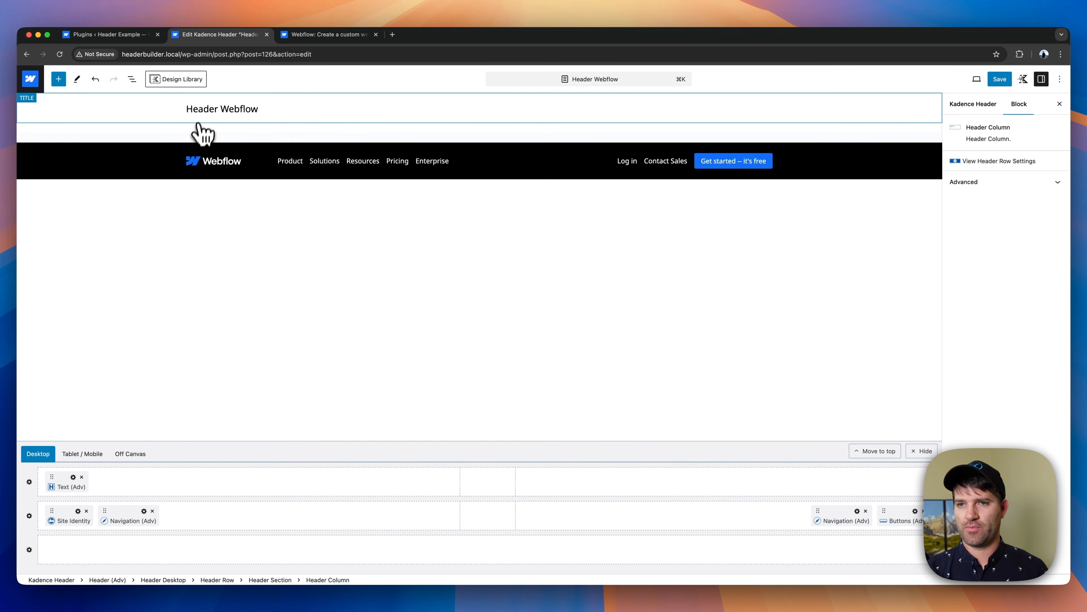
pyautogui.click(29, 481)
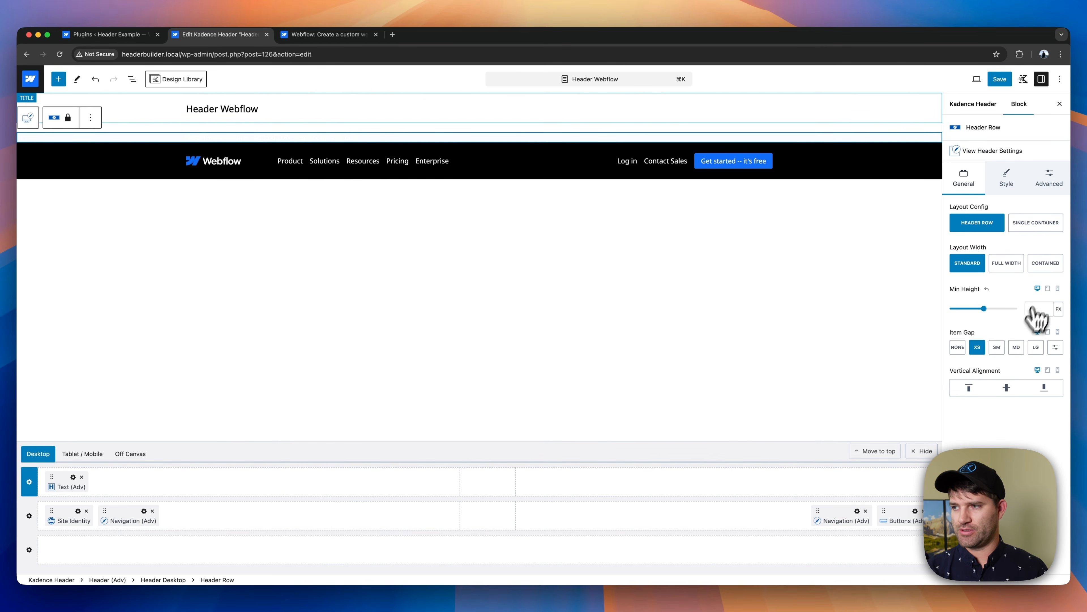
pyautogui.click(1007, 178)
pyautogui.click(1055, 253)
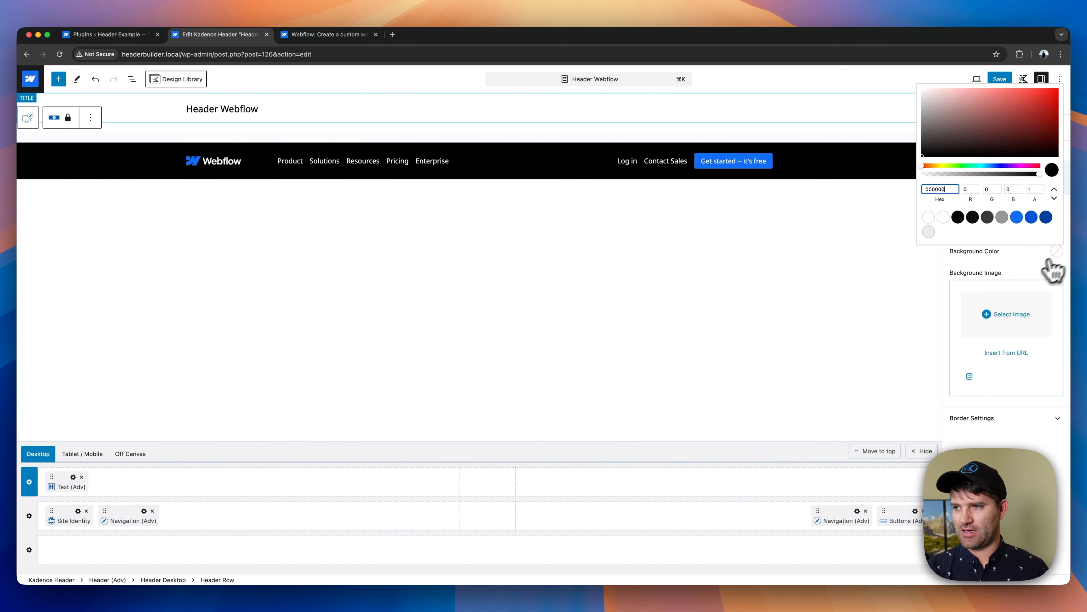
pyautogui.click(1017, 219)
pyautogui.click(1020, 284)
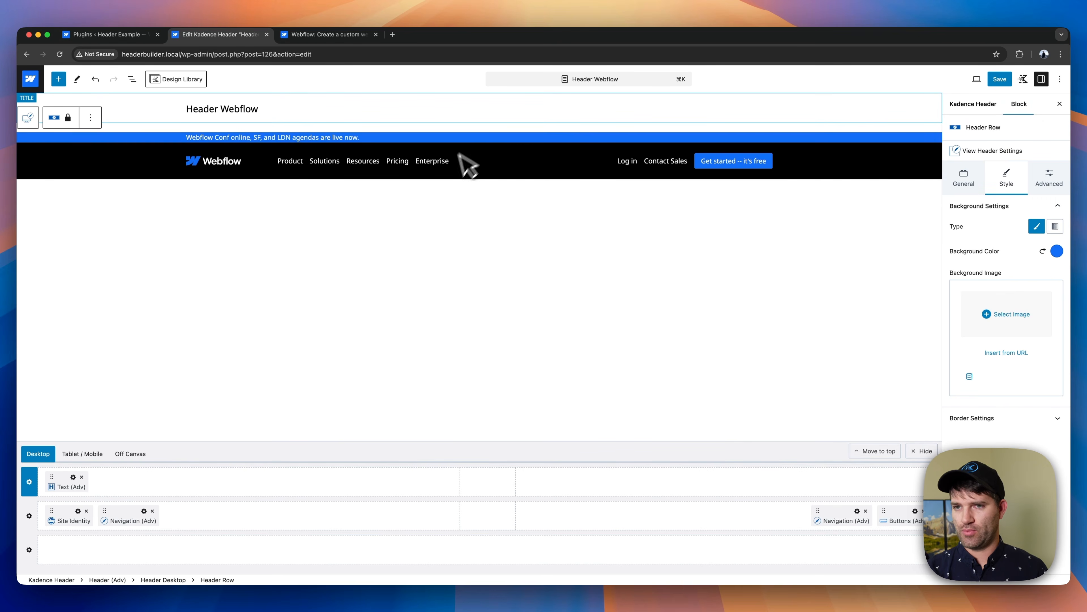
# - Set the announcement row's top padding to XXS
pyautogui.click(1049, 179)
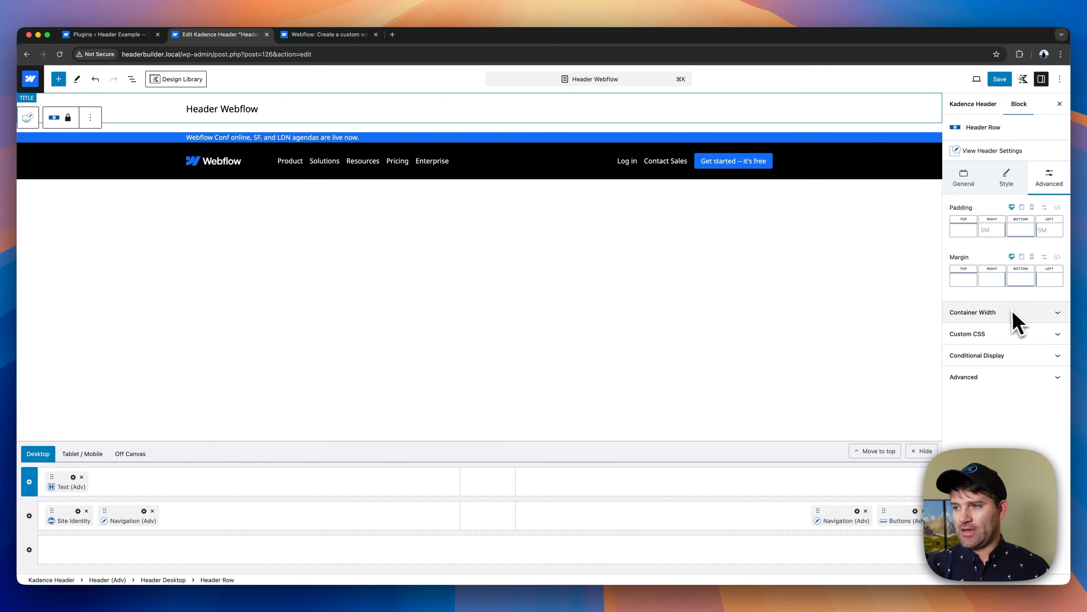
pyautogui.click(972, 230)
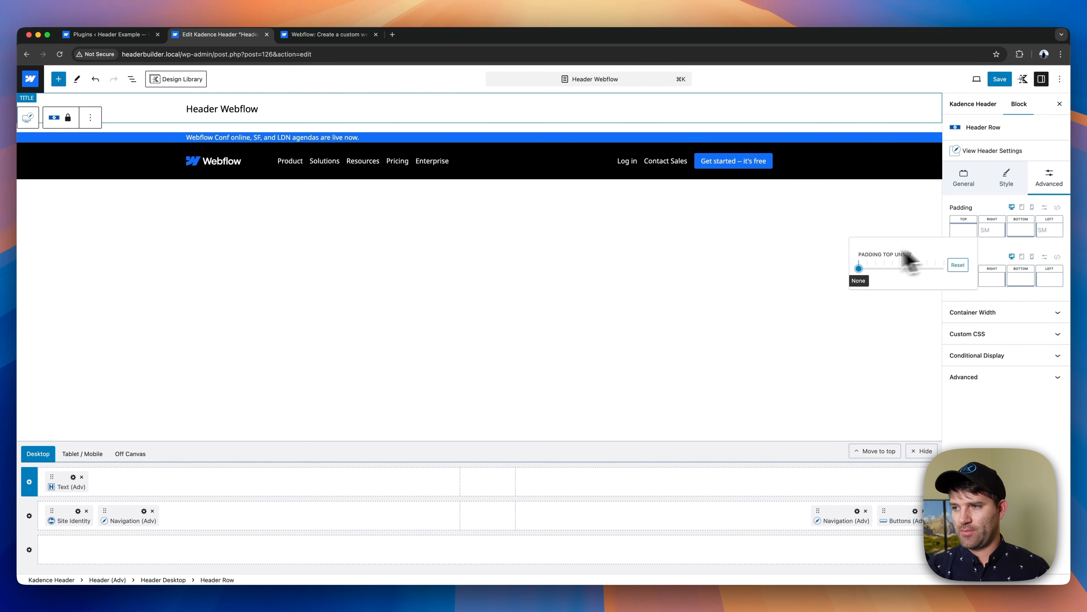
pyautogui.moveTo(861, 268); pyautogui.dragTo(877, 275)
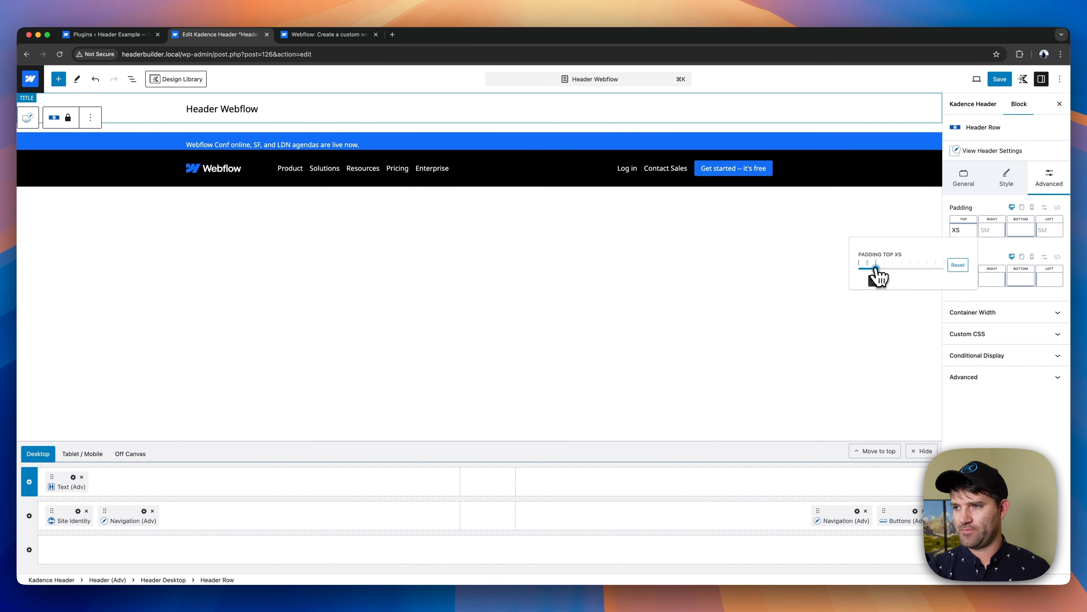
pyautogui.moveTo(875, 269); pyautogui.dragTo(870, 268)
pyautogui.click(1049, 230)
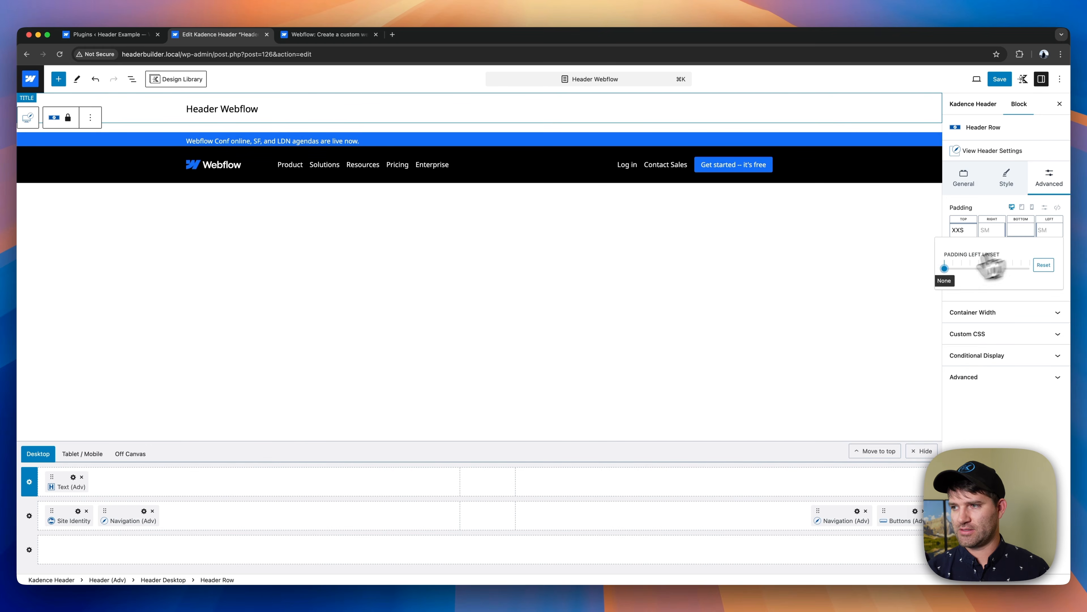
pyautogui.click(954, 270)
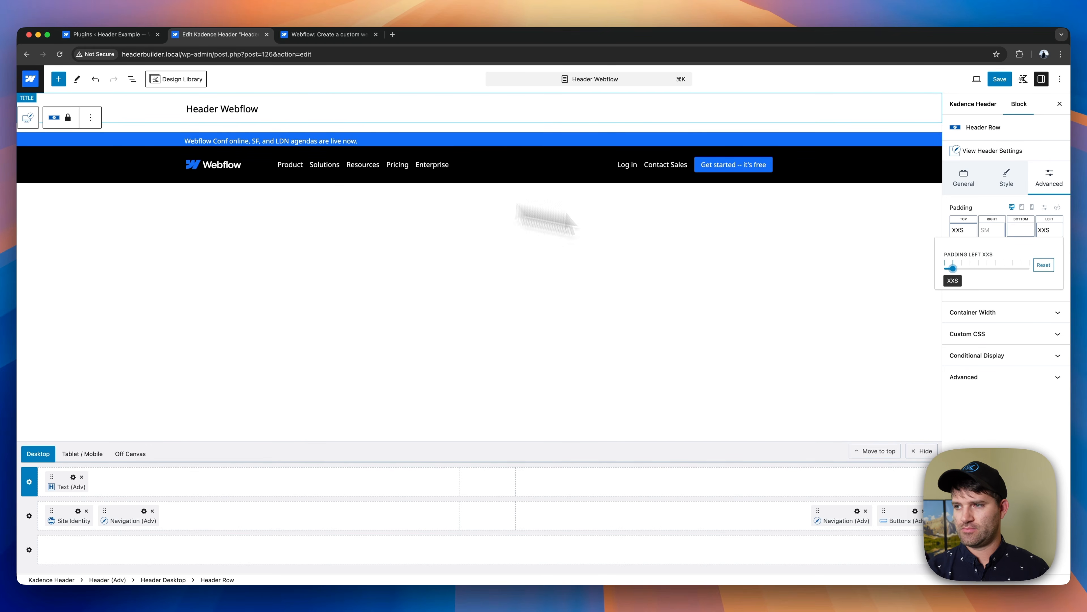
pyautogui.click(1044, 264)
# - Set the announcement row's bottom padding to XXS
pyautogui.click(1021, 230)
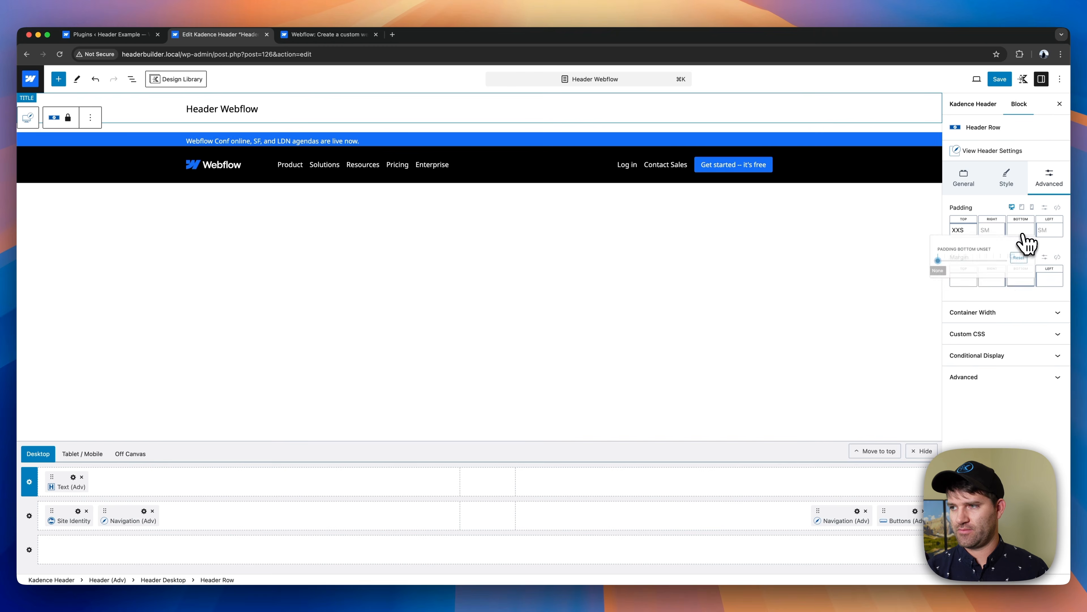
pyautogui.click(925, 269)
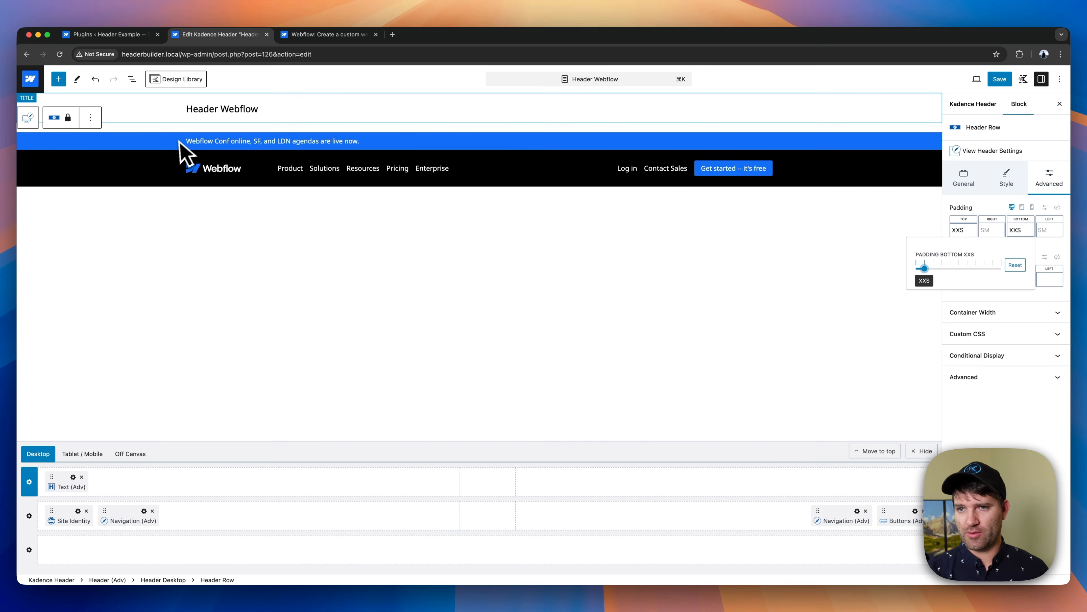
pyautogui.click(796, 169)
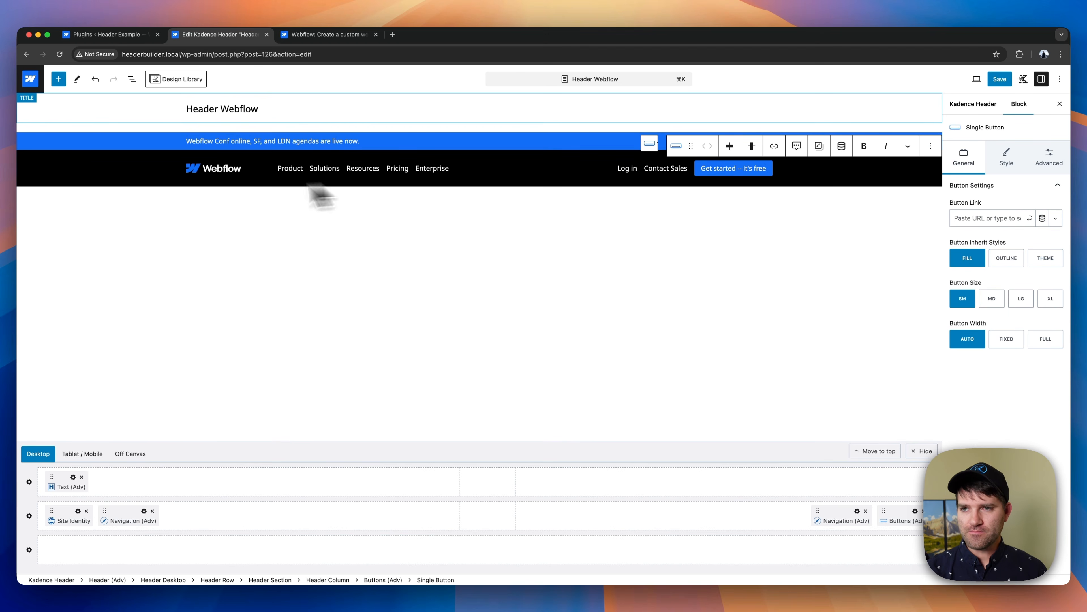
# - Add a Paragraph block reading "Explore Sessions" to the last section of the announcement row, following the Webflow site
pyautogui.click(571, 146)
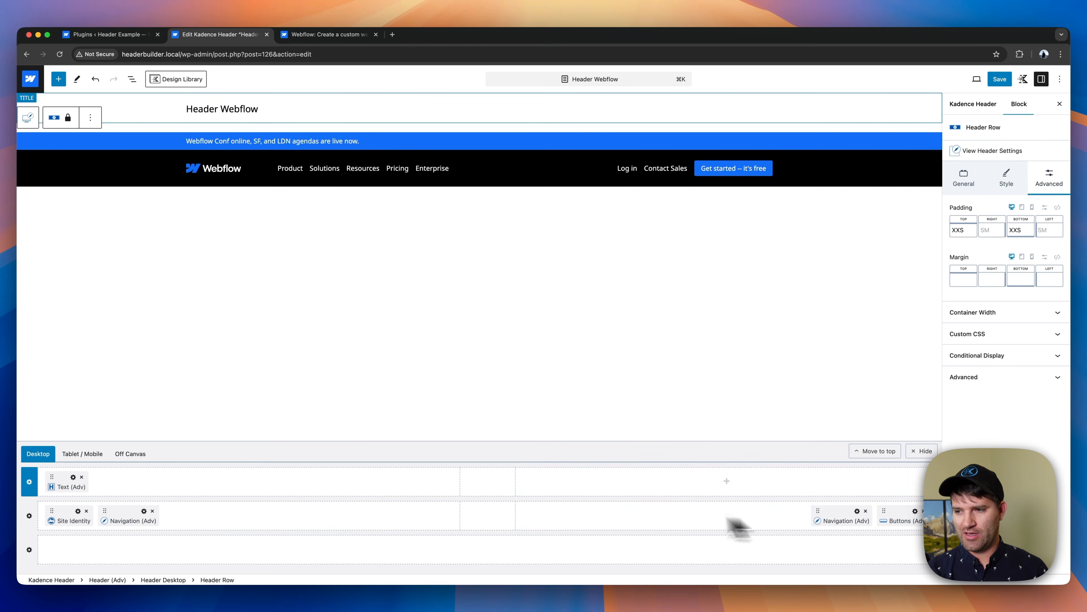
pyautogui.click(727, 482)
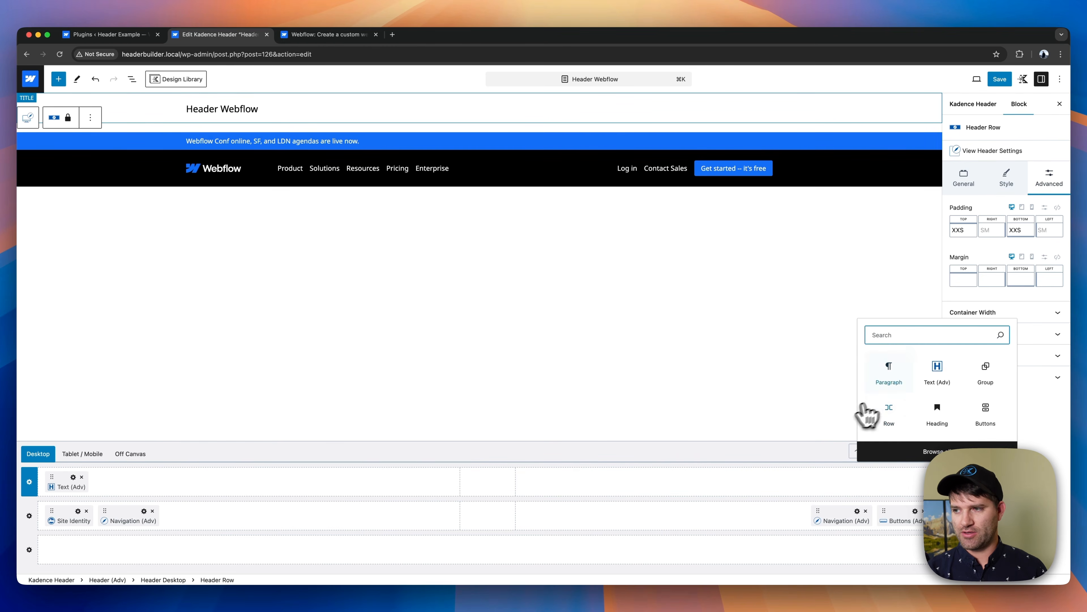
pyautogui.click(886, 375)
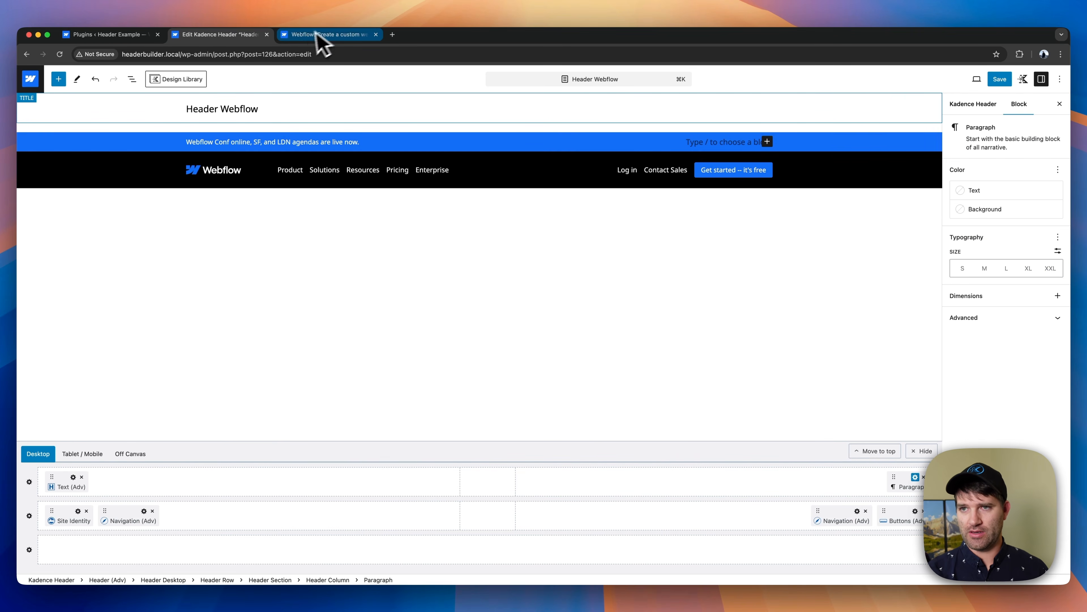
pyautogui.click(309, 38)
pyautogui.click(239, 38)
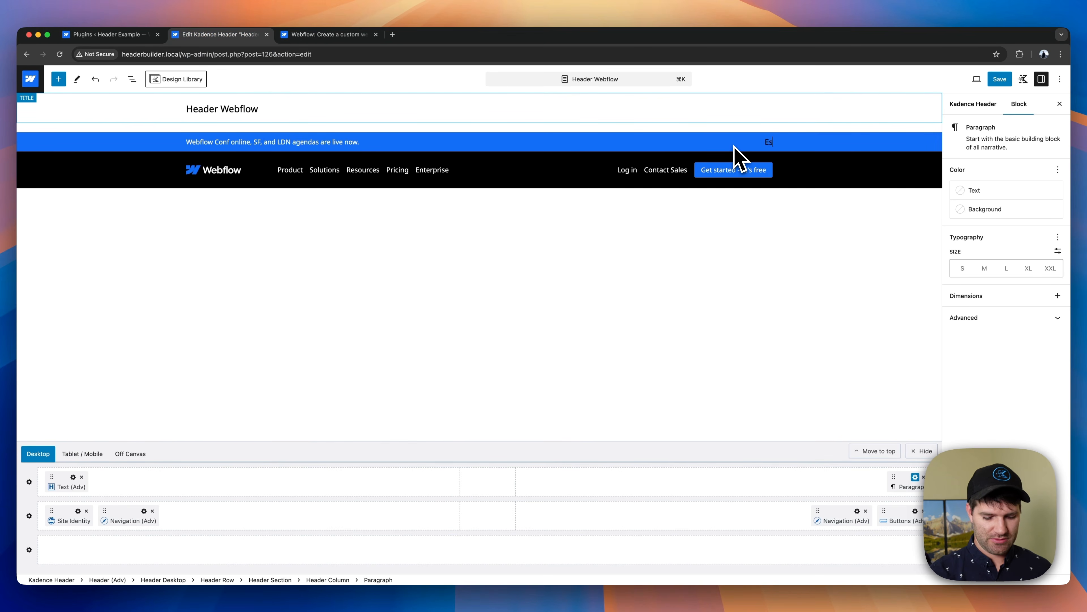
pyautogui.write('Explore Sessions')
# - Transform the Explore Sessions paragraph to Text (Adv) and set its color to white
pyautogui.click(751, 122)
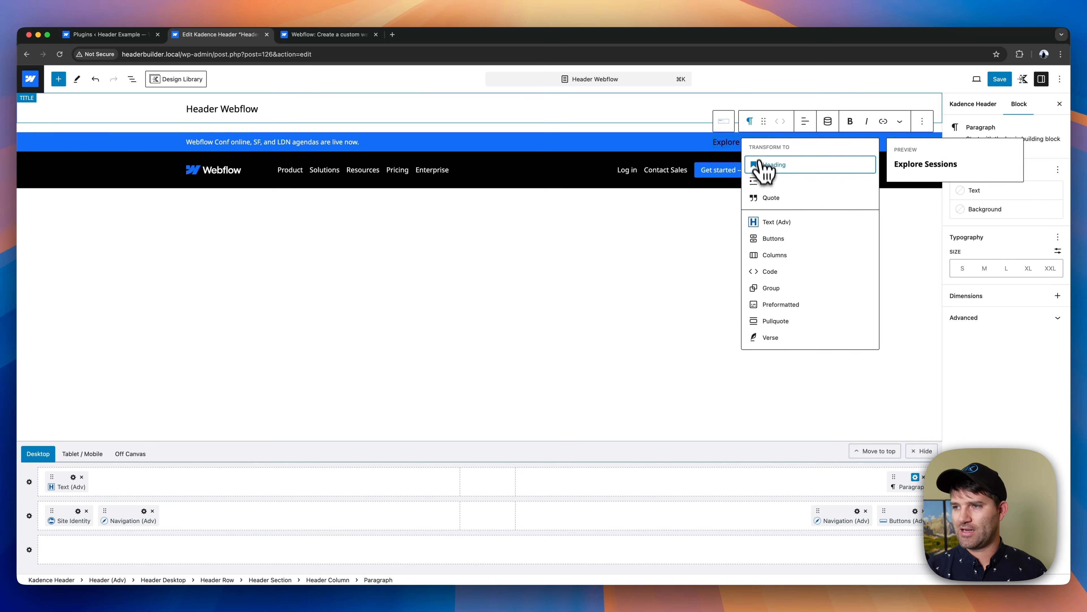
pyautogui.click(777, 222)
pyautogui.click(1054, 189)
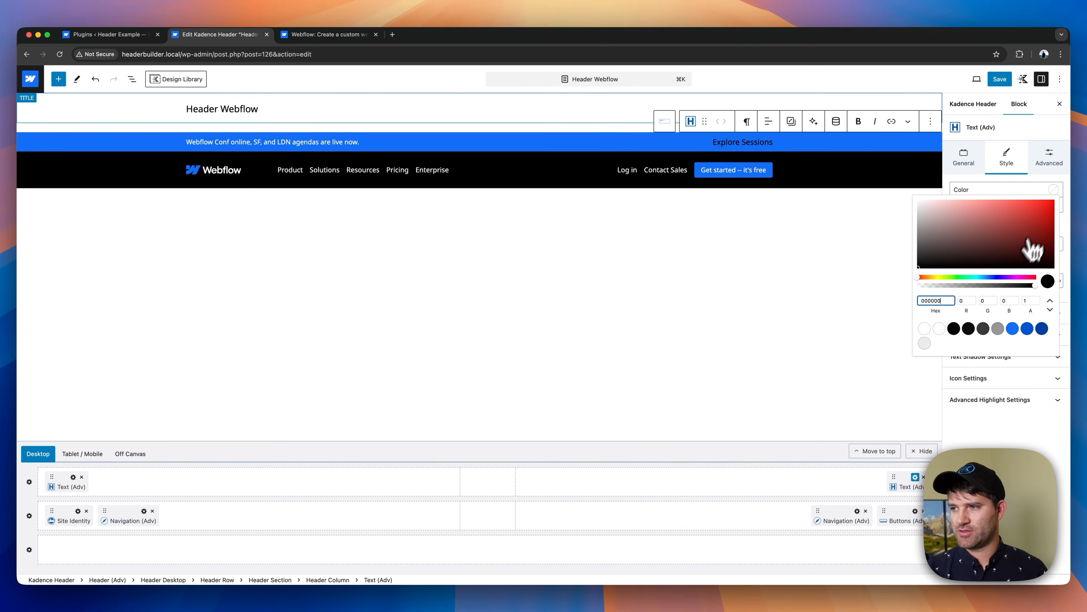
pyautogui.click(926, 328)
pyautogui.click(986, 192)
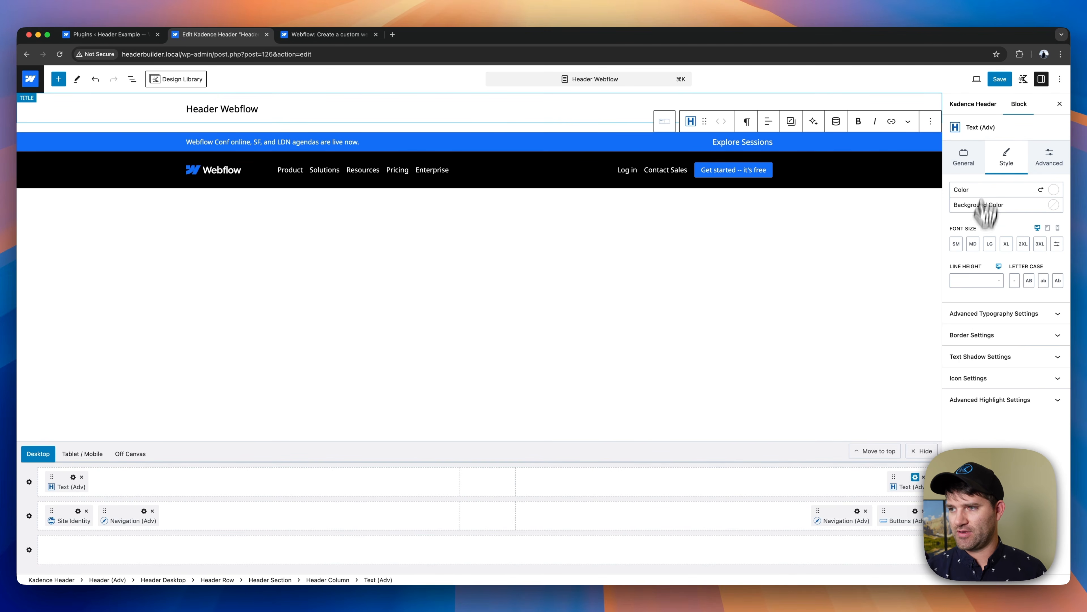
# - Add the diagonal up-right arrow line icon to the Explore Sessions text and set its icon location to Right
pyautogui.click(971, 383)
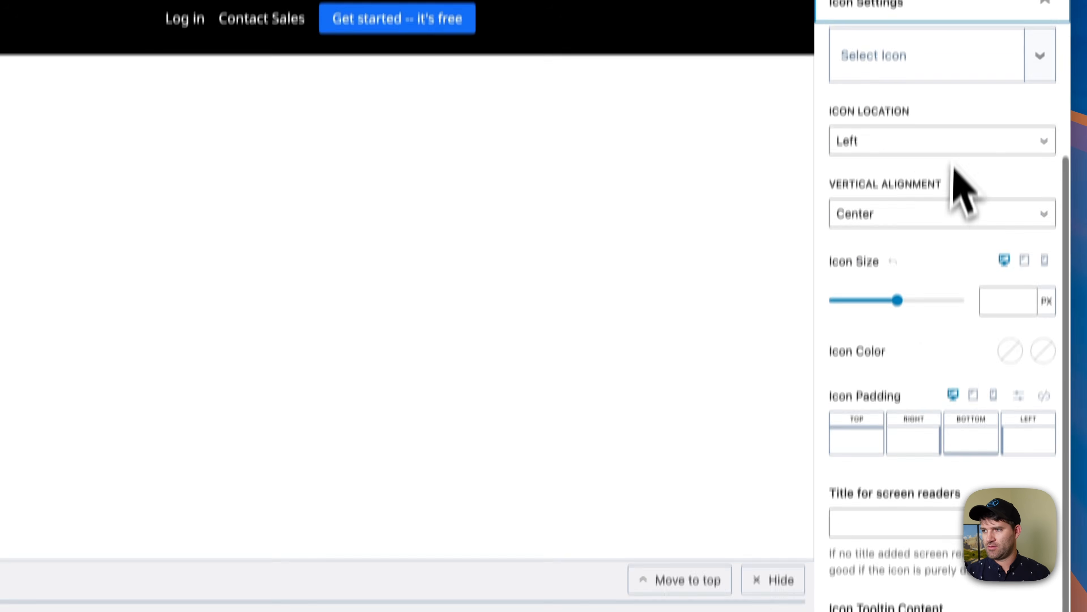
pyautogui.click(928, 184)
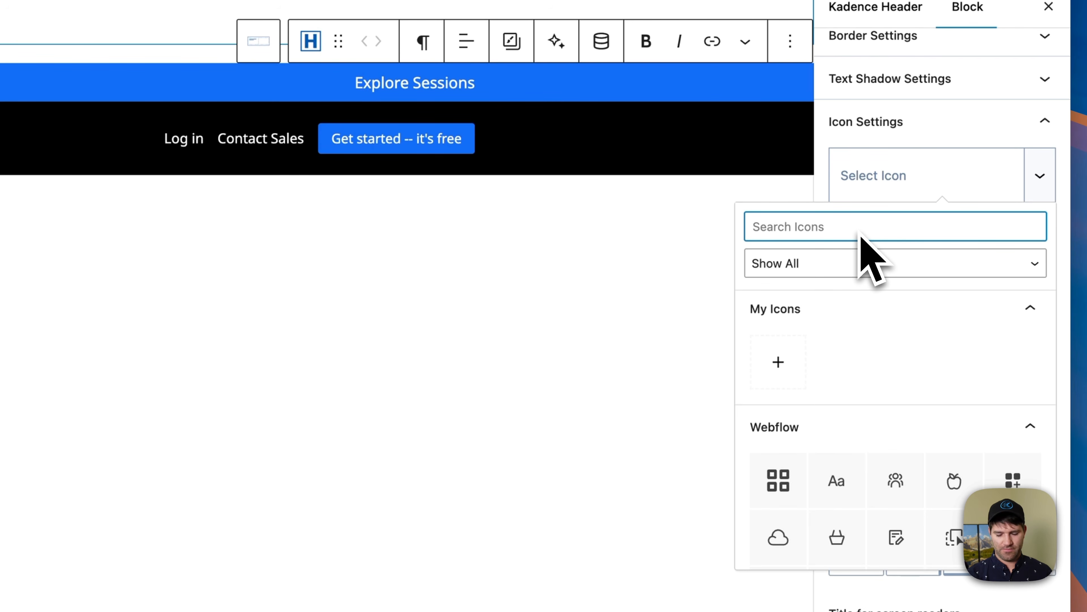
pyautogui.write('arro')
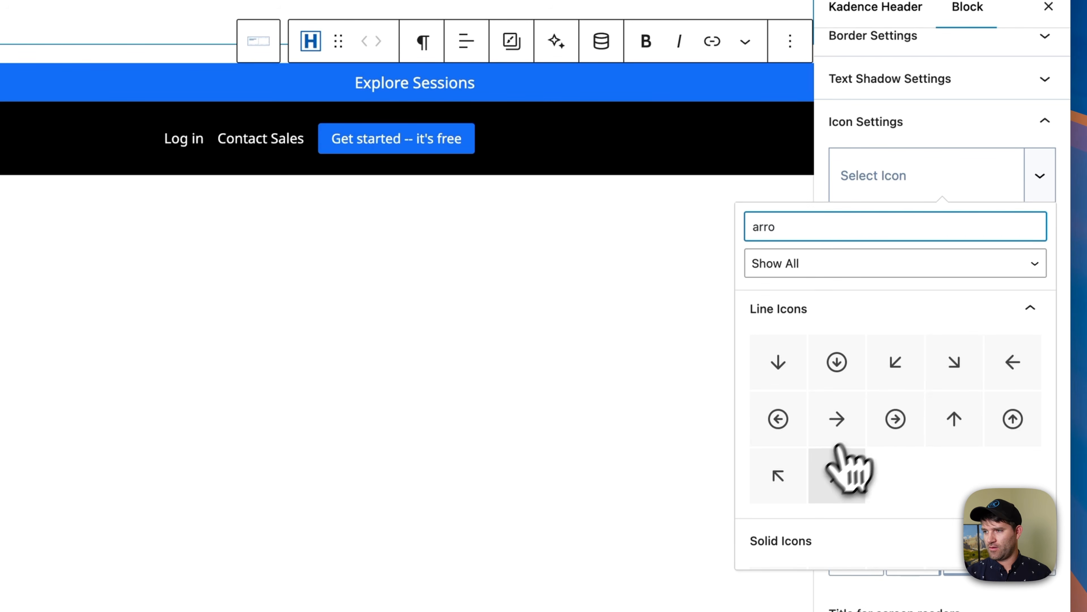
pyautogui.click(837, 476)
pyautogui.click(895, 262)
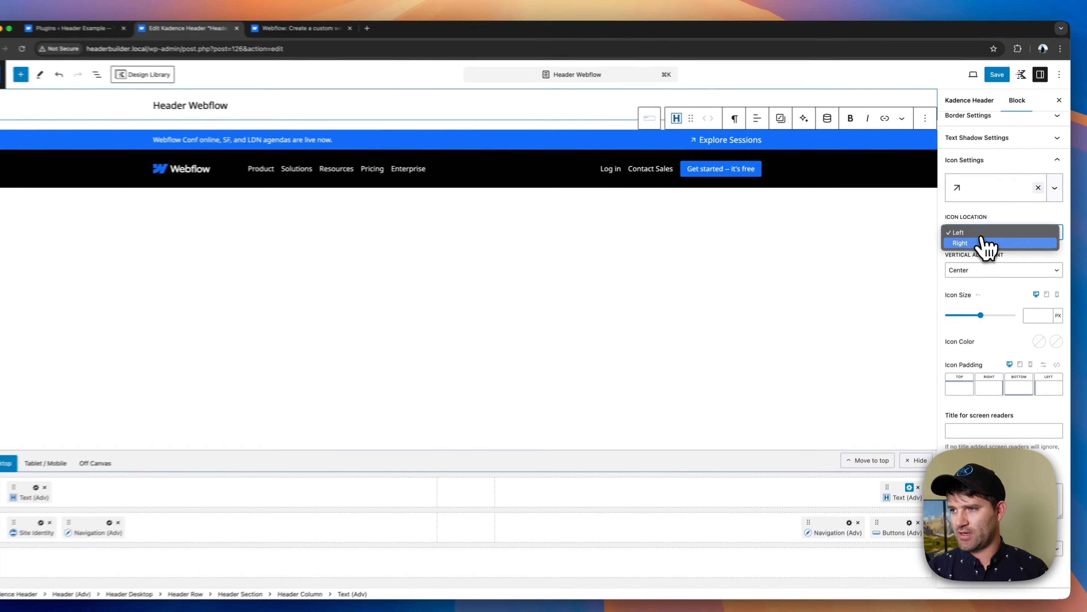
pyautogui.click(895, 284)
pyautogui.scroll(10, 997, 214)
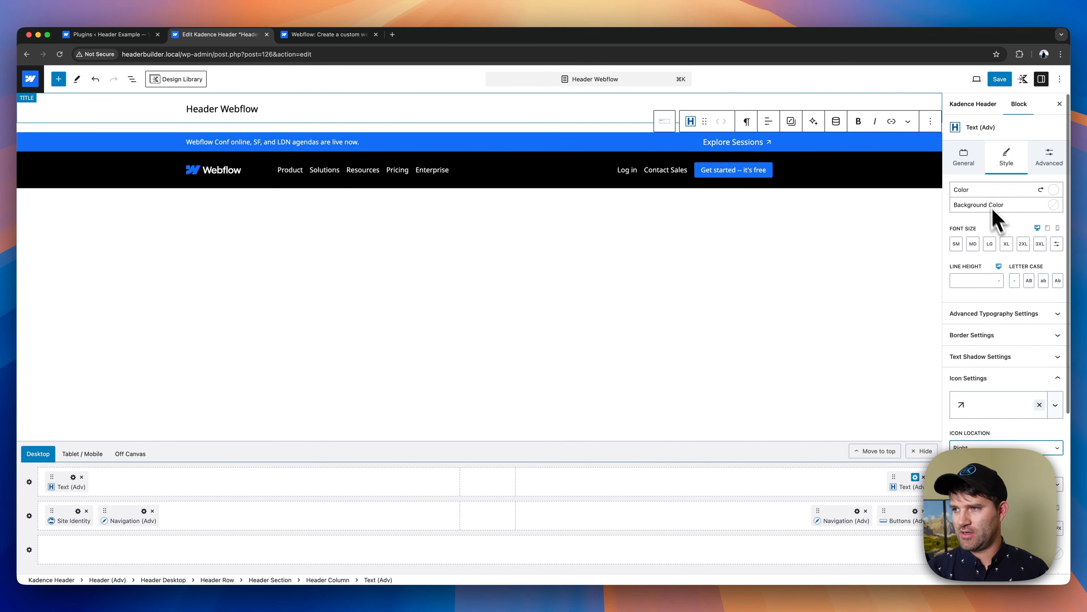
# - Set the Explore Sessions text's wrap link to "#"
pyautogui.click(966, 159)
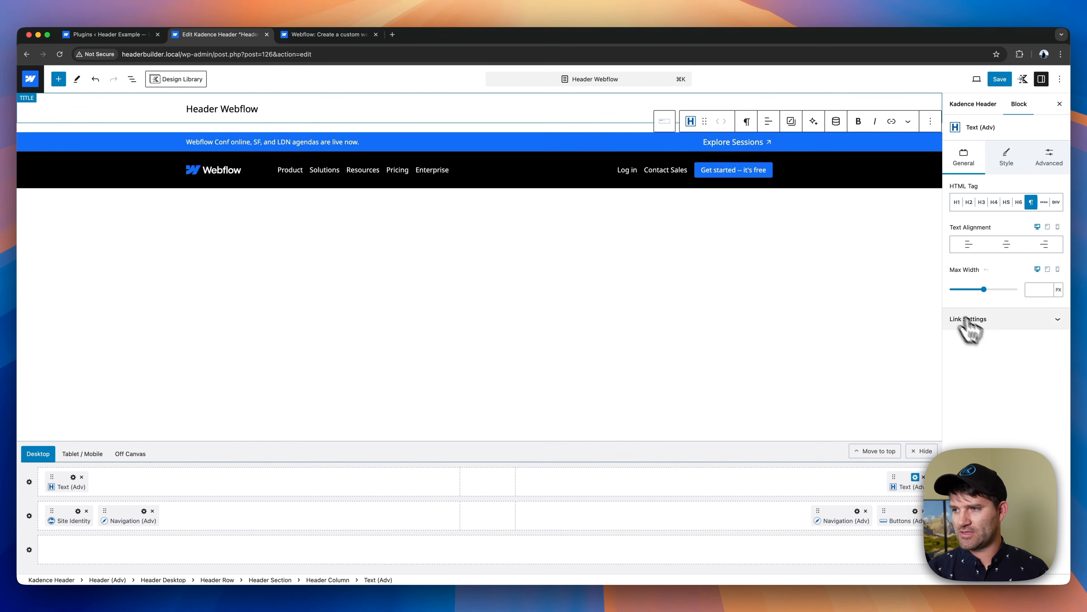
pyautogui.click(1036, 321)
pyautogui.click(985, 412)
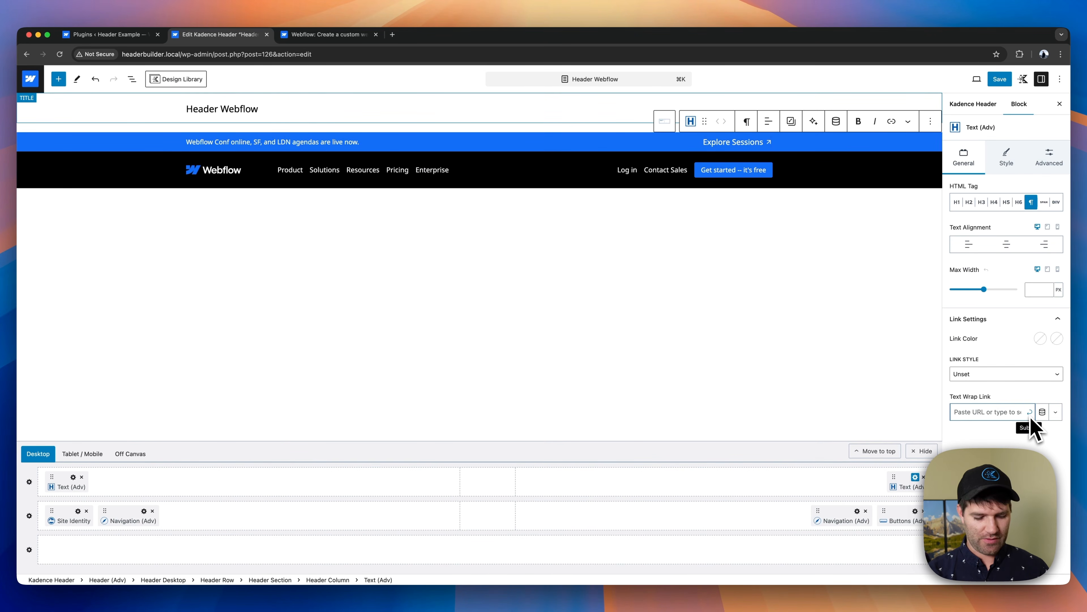
pyautogui.write('#')
pyautogui.click(1030, 412)
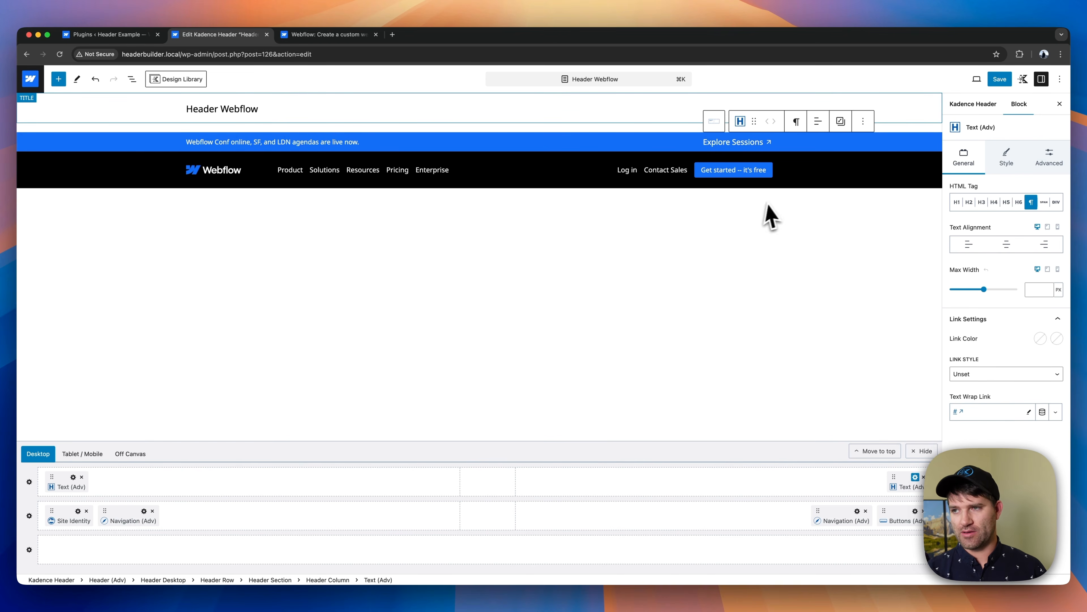
# - In the tablet/mobile layout, give the header row containing the logo a black background and a minimum height of 60
pyautogui.click(286, 171)
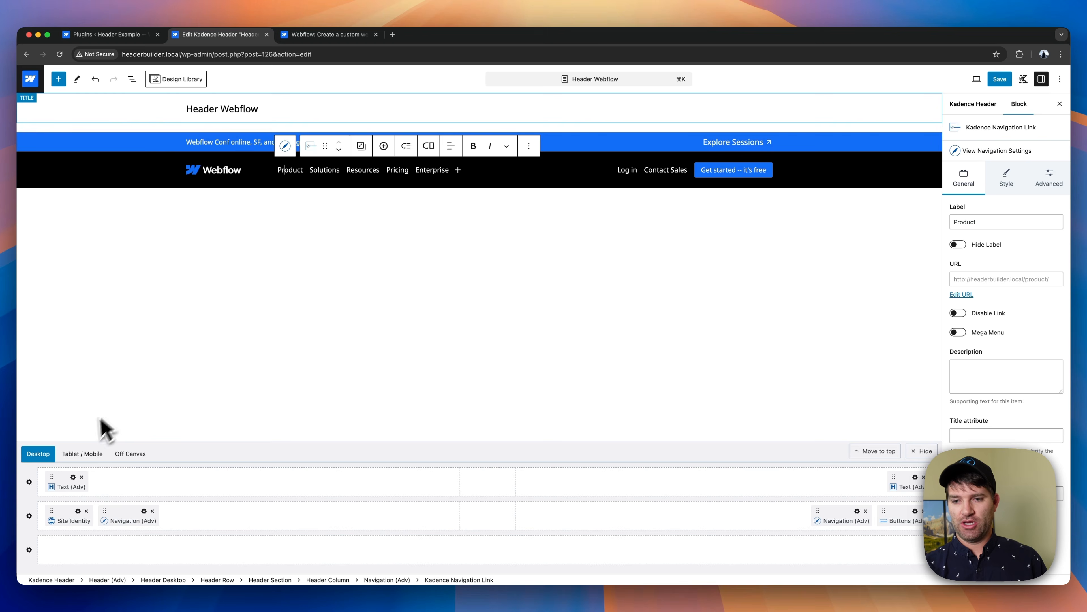
pyautogui.click(87, 455)
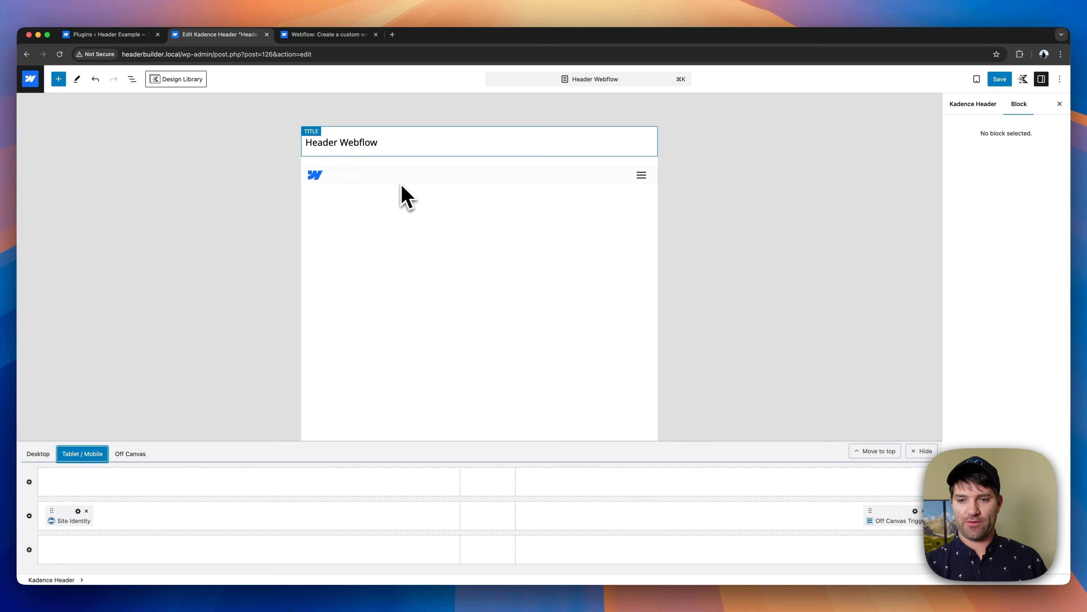
pyautogui.click(40, 453)
pyautogui.click(90, 456)
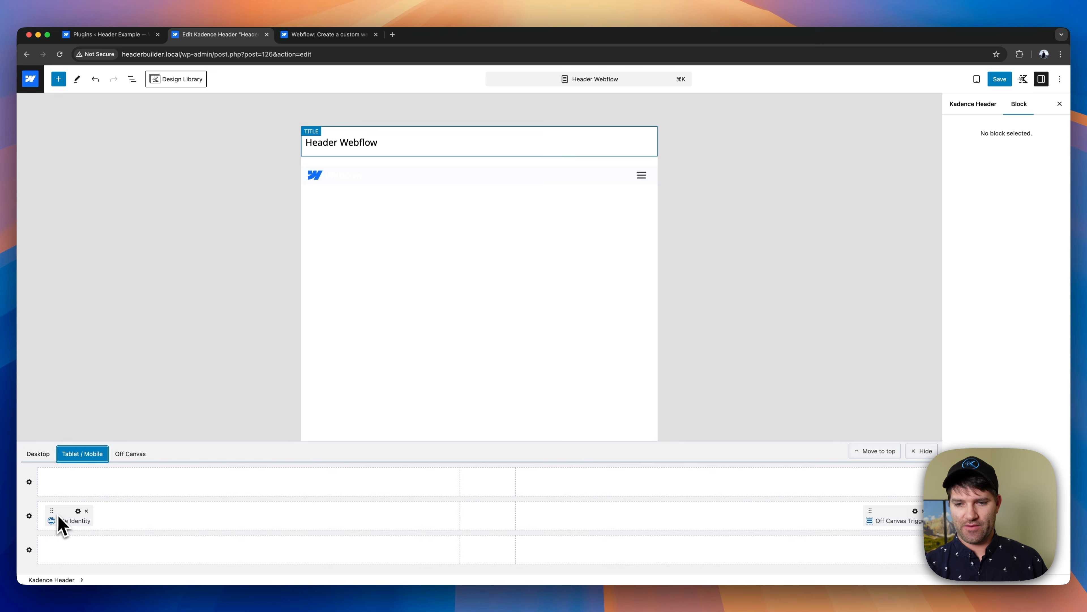
pyautogui.click(30, 516)
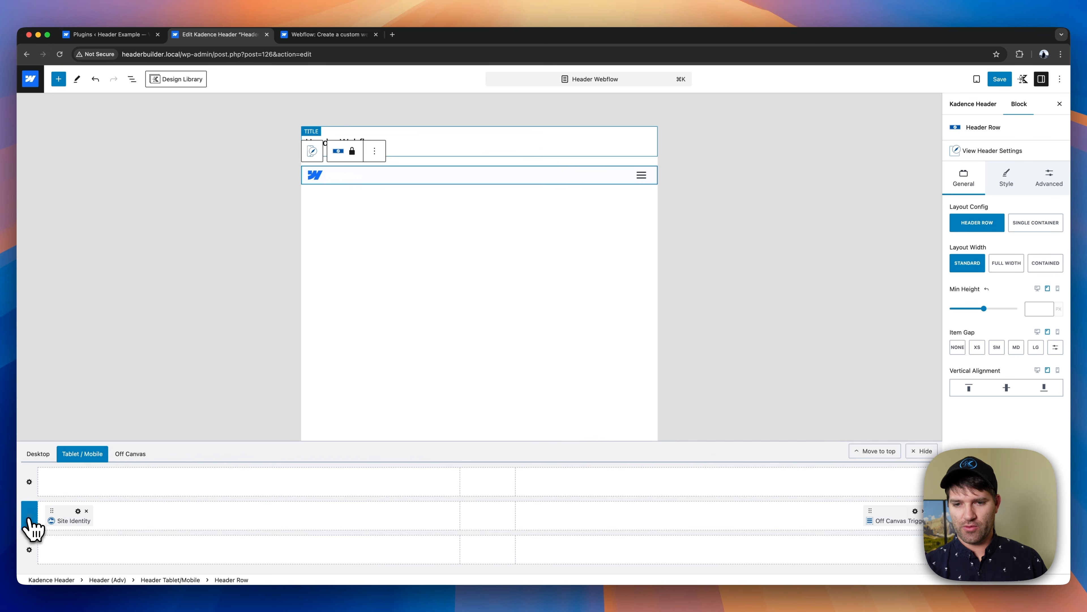
pyautogui.click(1007, 179)
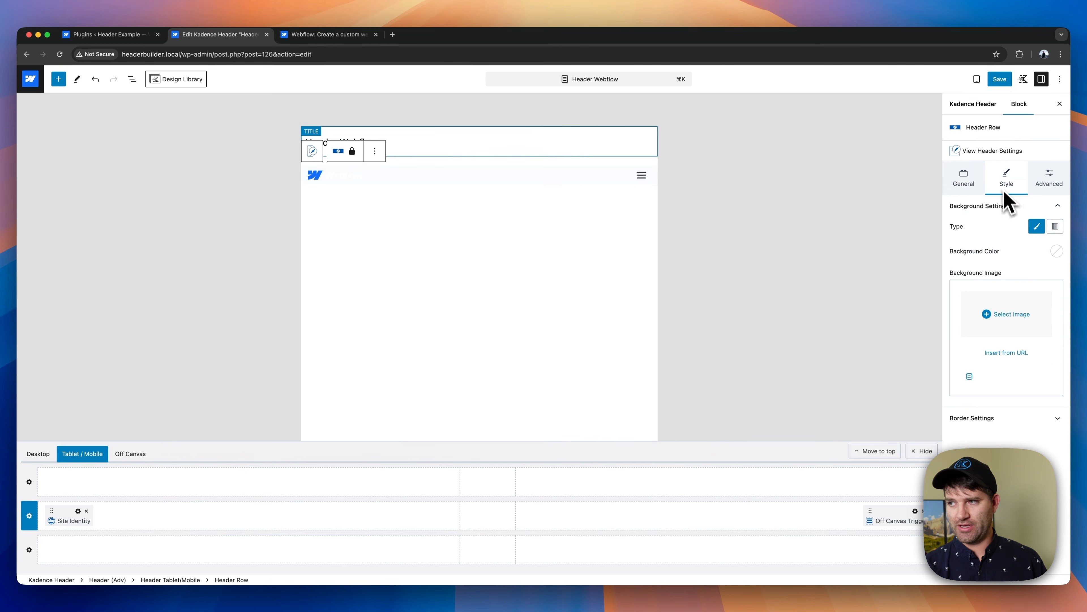
pyautogui.click(1056, 251)
pyautogui.click(964, 216)
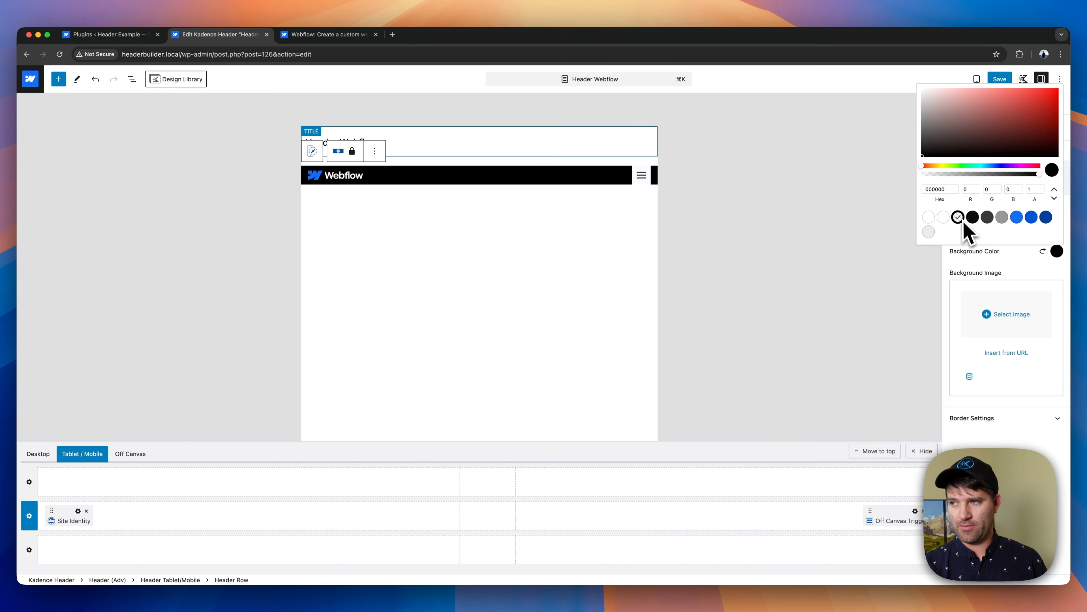
pyautogui.click(1005, 269)
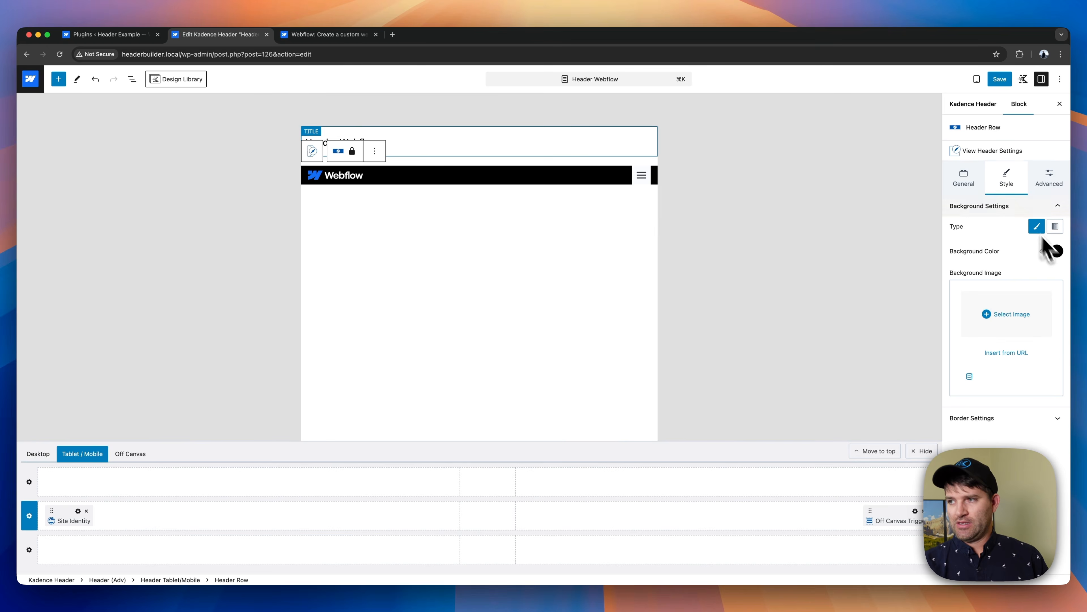
pyautogui.click(983, 189)
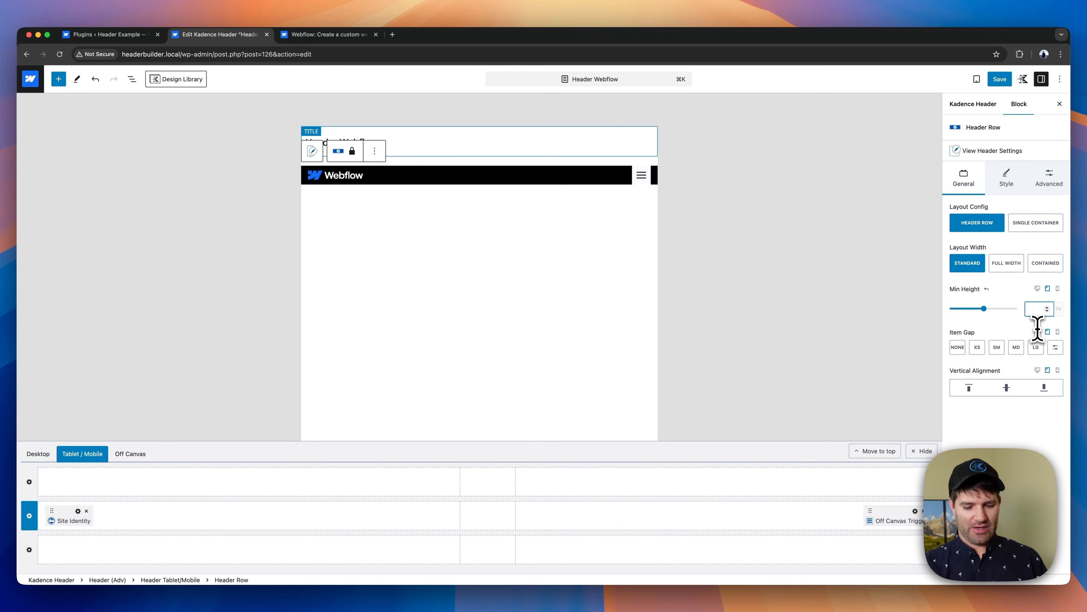
pyautogui.write('60')
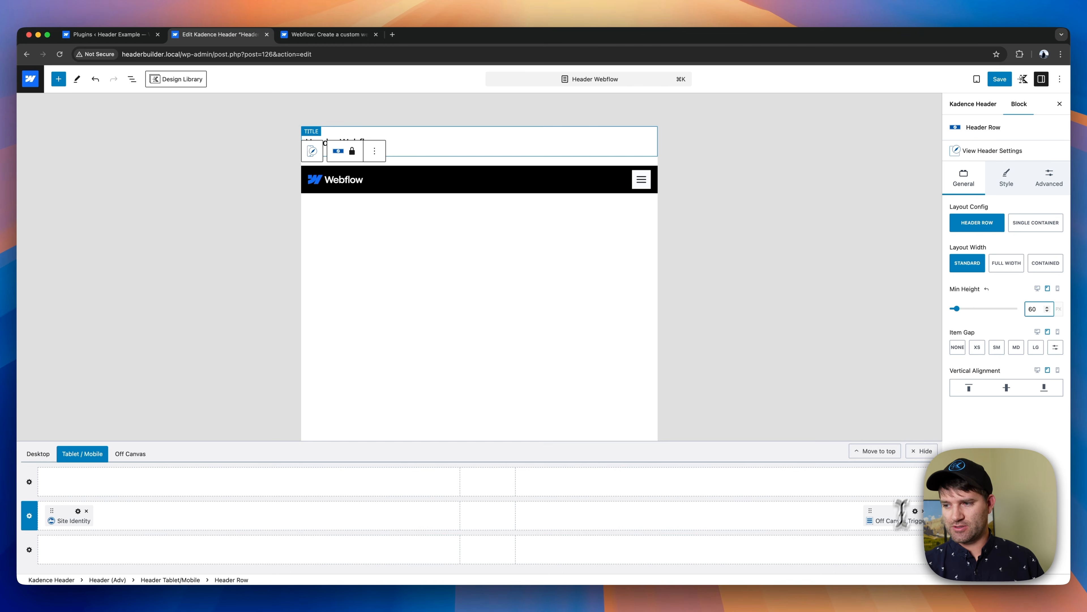
# - Set the off canvas trigger's normal background to black and its icon color to white
pyautogui.click(917, 519)
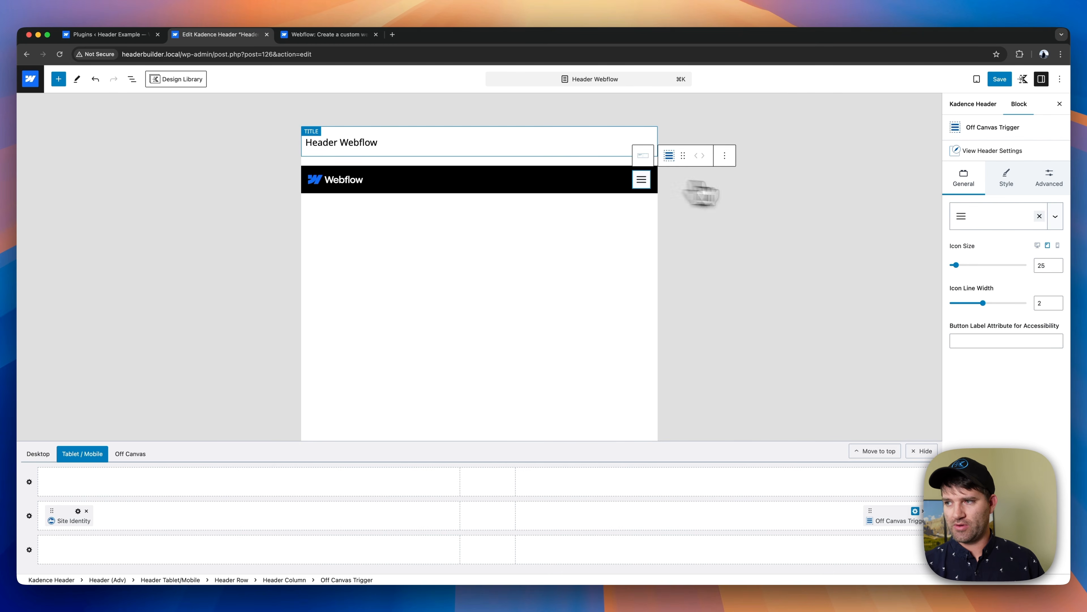
pyautogui.click(1006, 179)
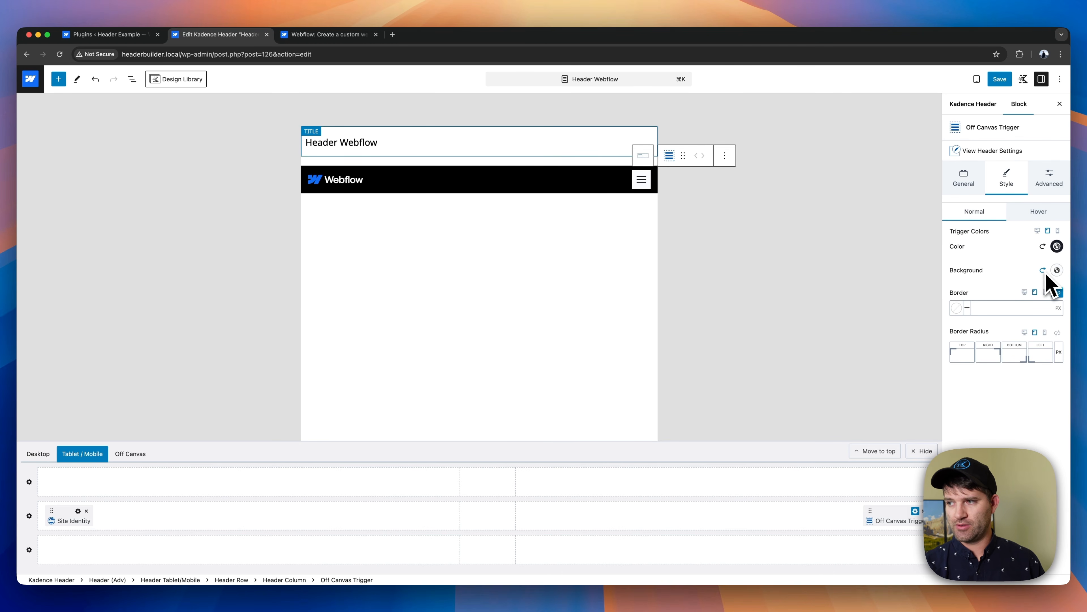
pyautogui.click(1058, 270)
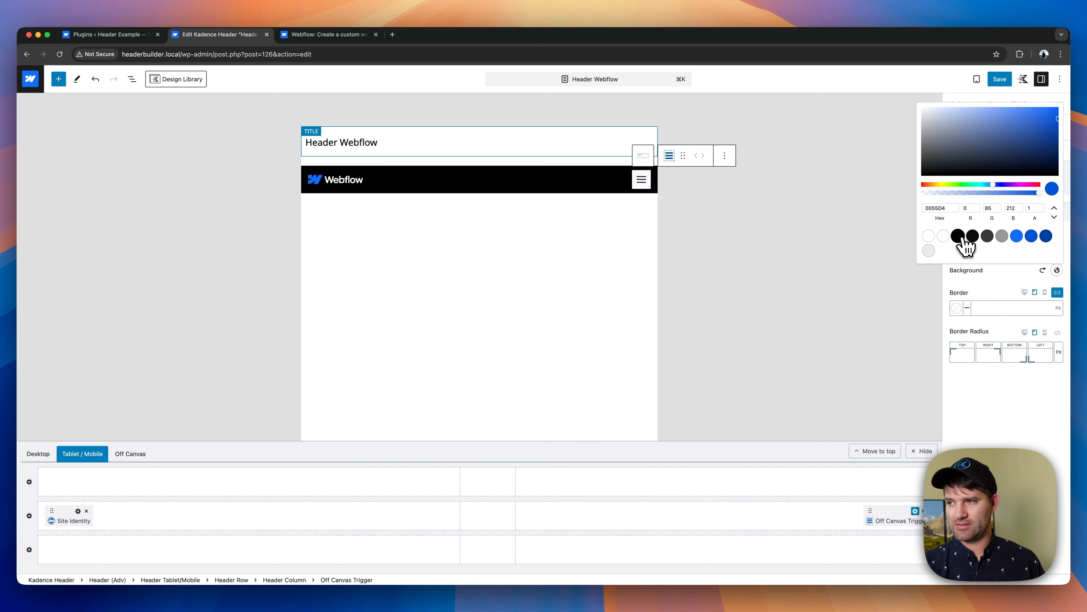
pyautogui.click(959, 236)
pyautogui.click(1014, 282)
pyautogui.click(1056, 247)
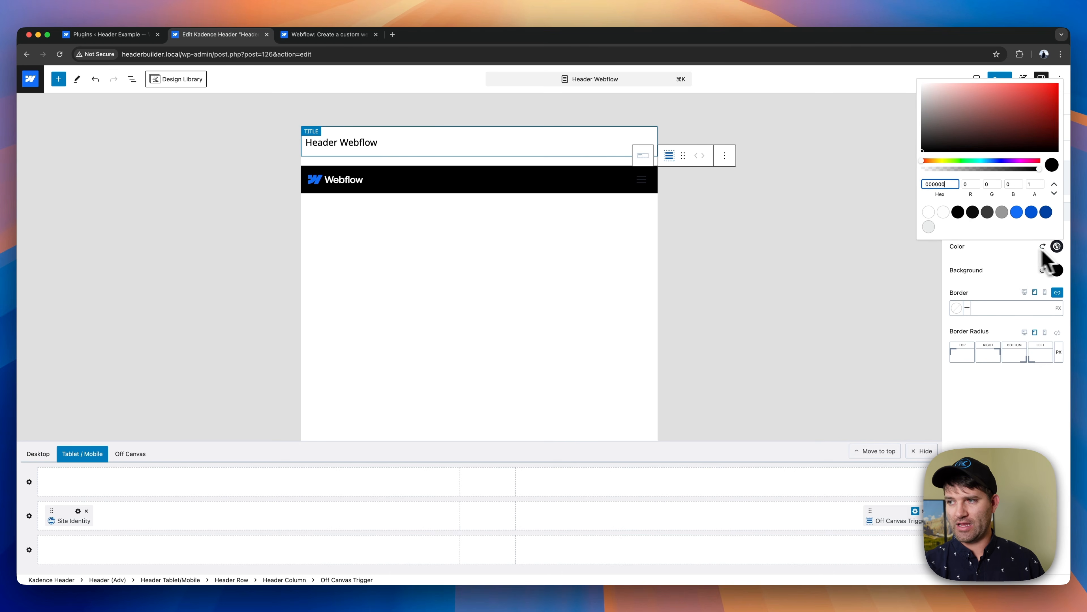
pyautogui.click(948, 214)
pyautogui.click(993, 269)
# - Set the off canvas trigger's hover icon color to white and its hover background to black
pyautogui.click(1038, 217)
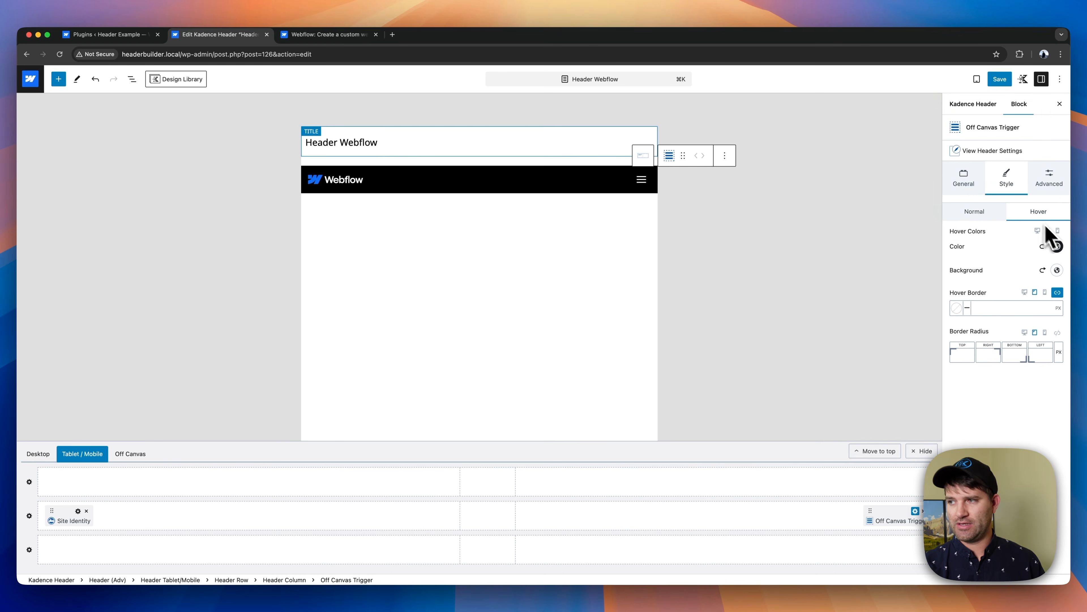
pyautogui.click(1056, 246)
pyautogui.click(943, 212)
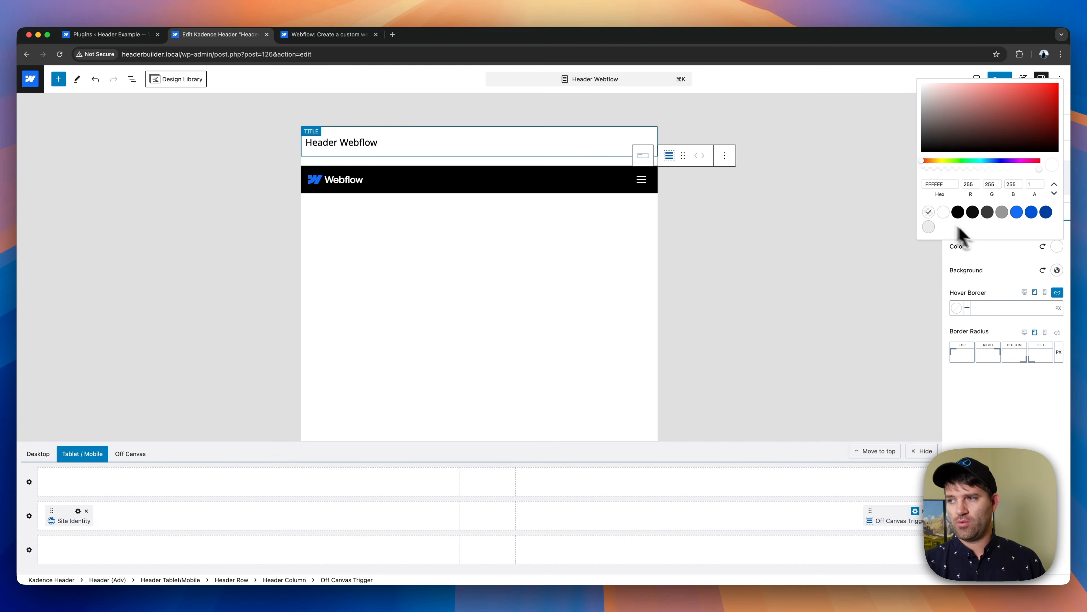
pyautogui.click(1016, 251)
pyautogui.click(1057, 270)
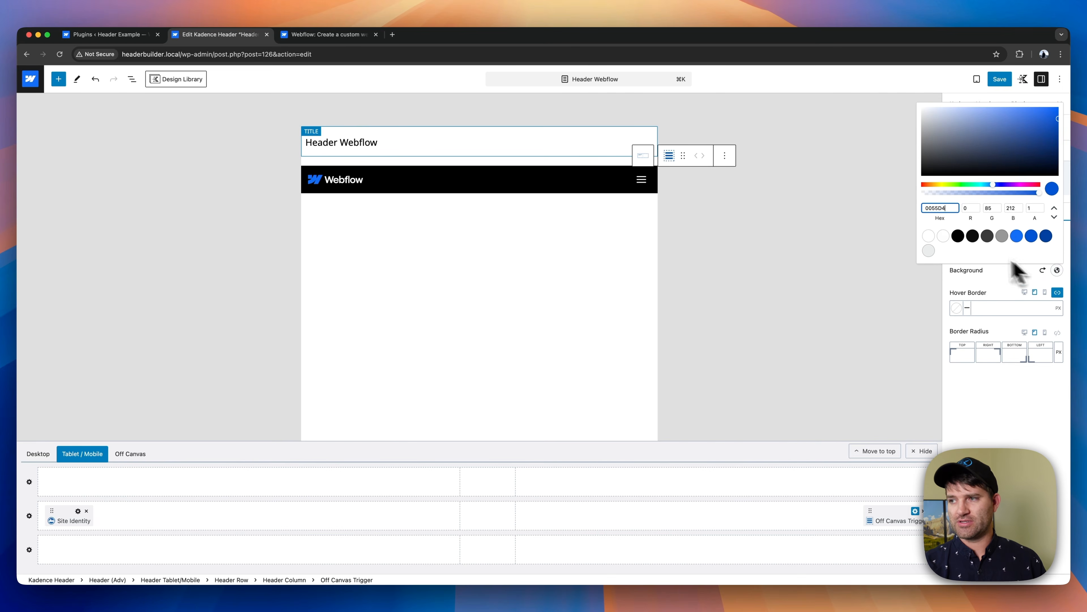
pyautogui.click(958, 236)
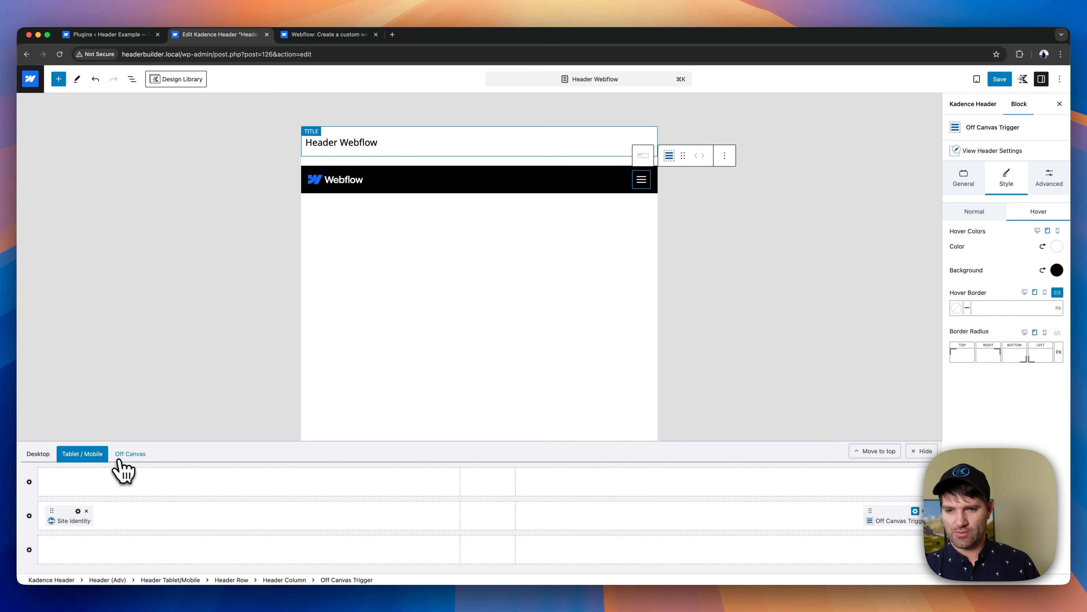
# - Set the off canvas area's content width to Full
pyautogui.click(130, 454)
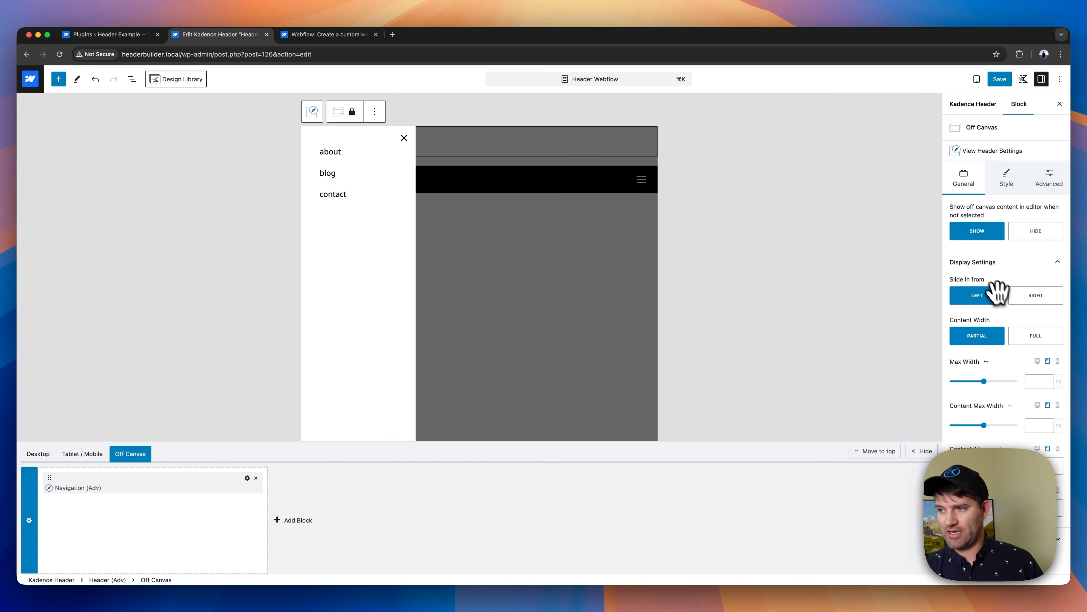
pyautogui.click(1027, 338)
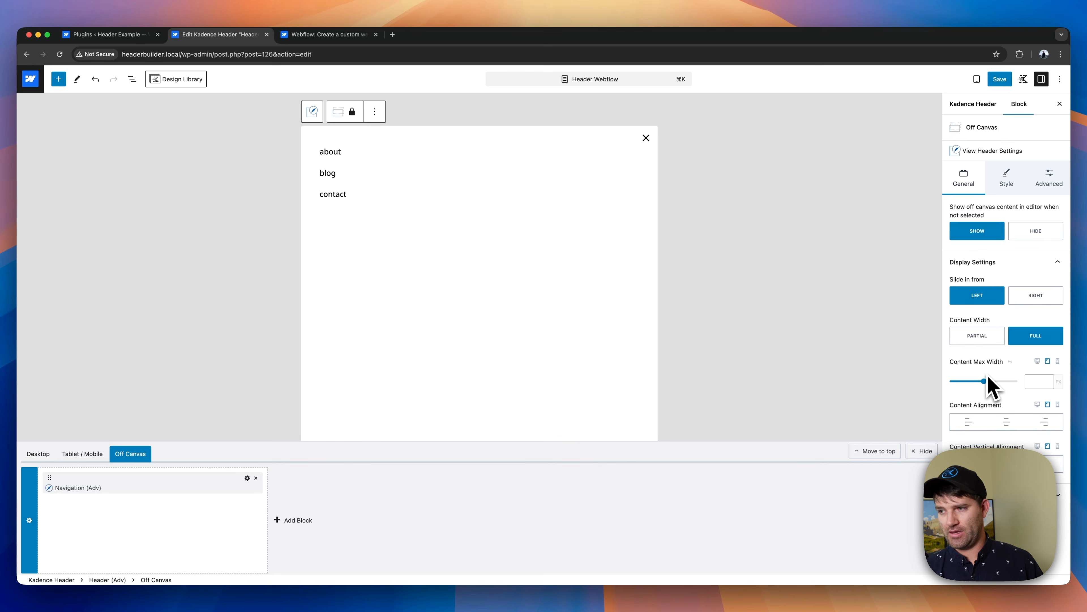
pyautogui.click(1015, 179)
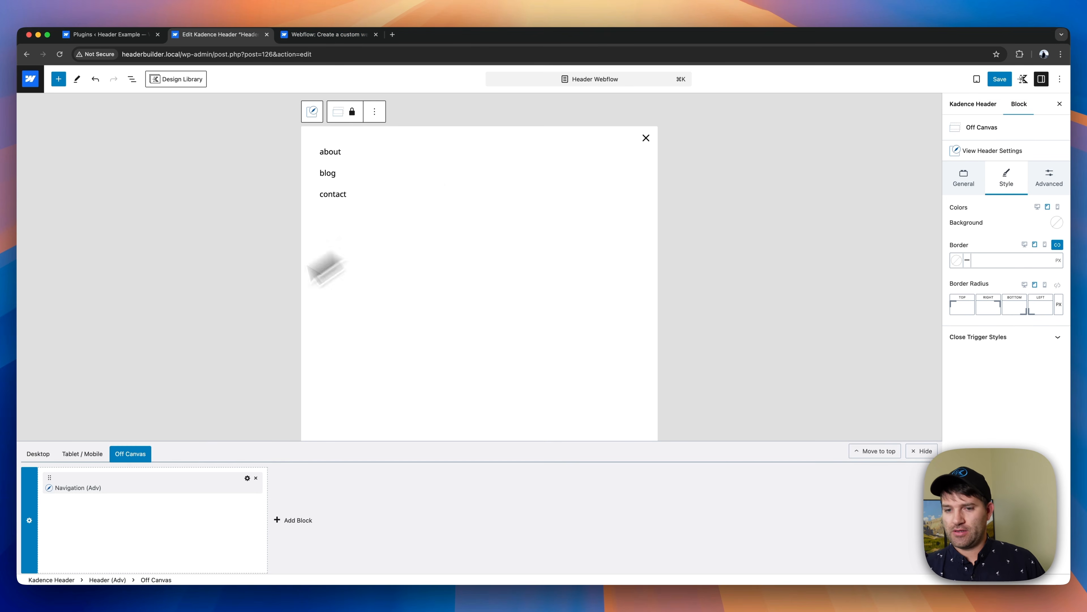
# - Assign the existing Main navigation to the off canvas area's Navigation (Adv) block
pyautogui.click(247, 478)
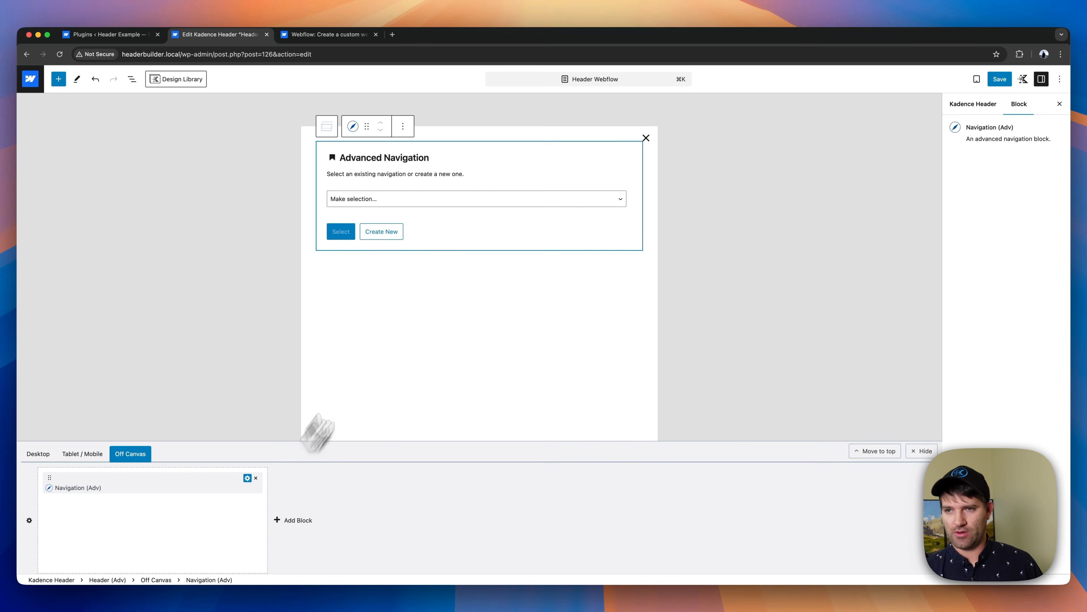
pyautogui.click(383, 201)
pyautogui.click(371, 228)
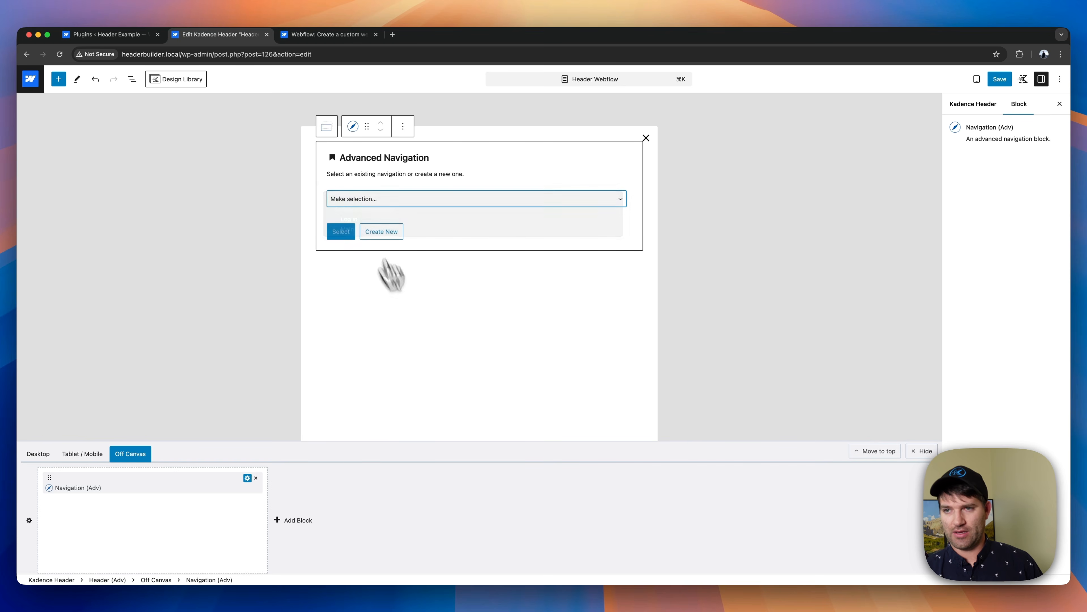
pyautogui.click(352, 231)
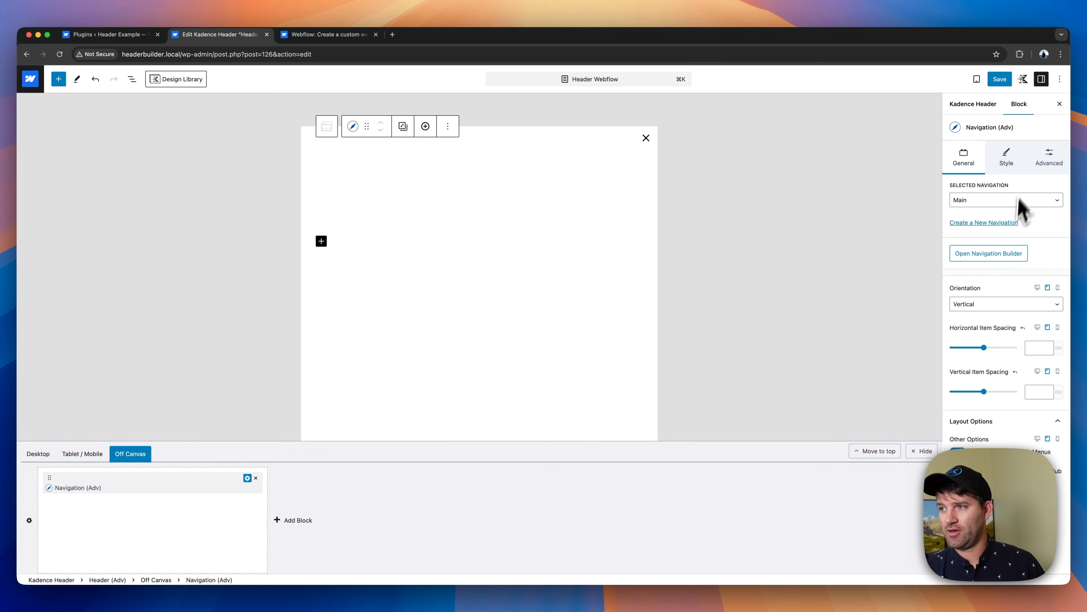
# - Set the normal color of the off canvas navigation items to black
pyautogui.click(1007, 165)
pyautogui.click(1006, 233)
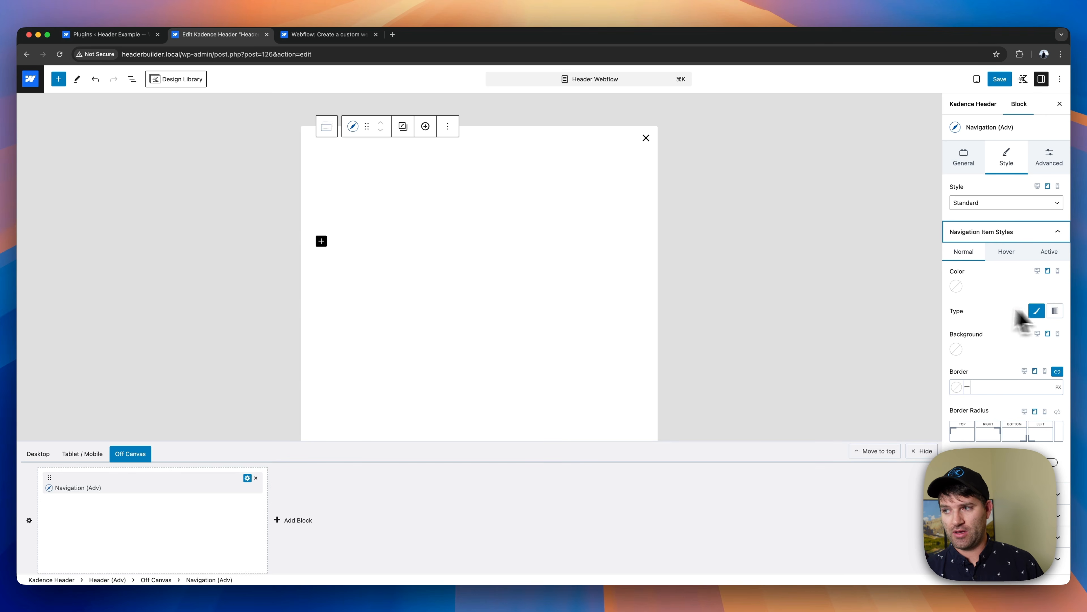
pyautogui.click(957, 287)
pyautogui.click(862, 253)
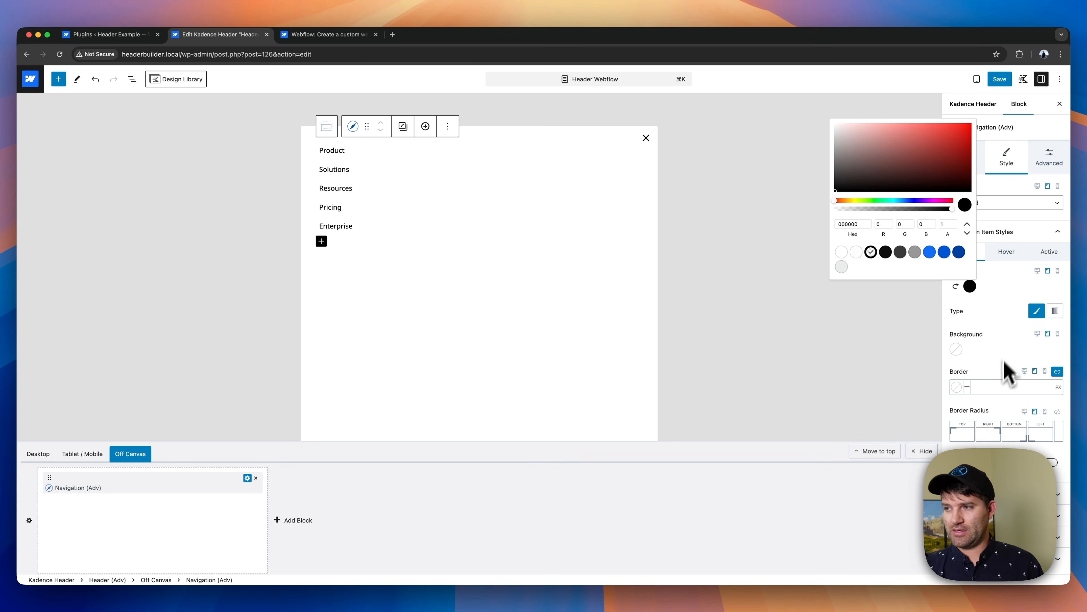
pyautogui.click(1006, 370)
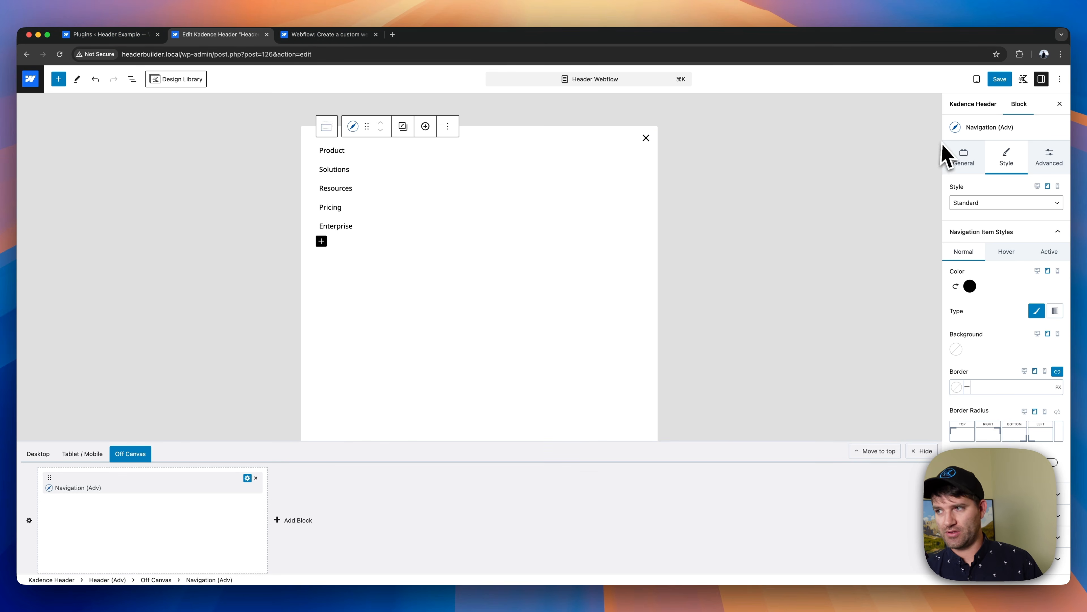
# - Save the pending Main navigation and Header Webflow changes and switch the builder to the desktop header
pyautogui.click(1000, 81)
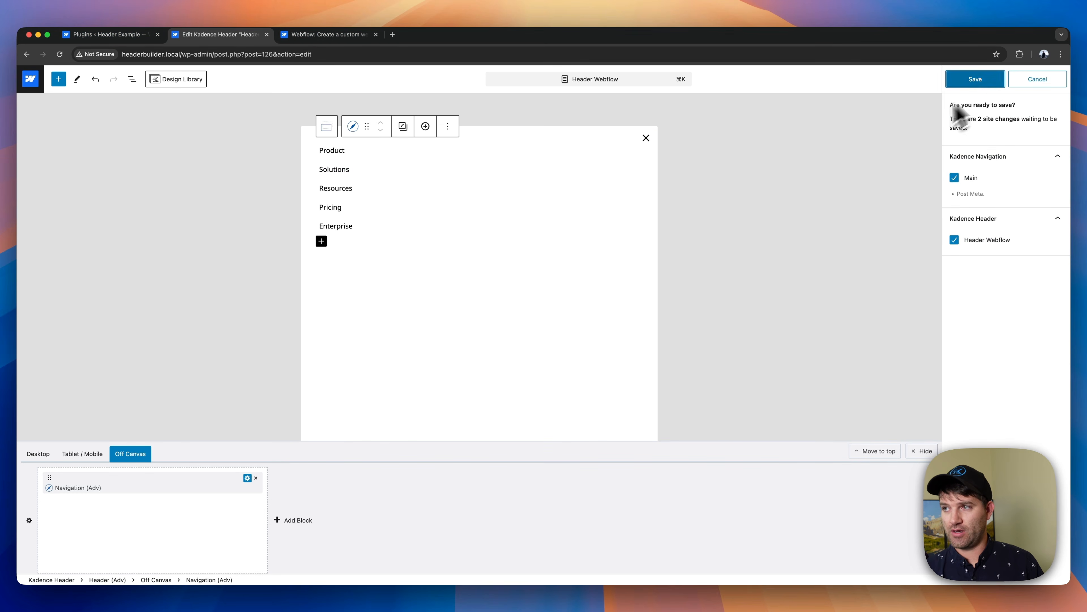
pyautogui.click(986, 81)
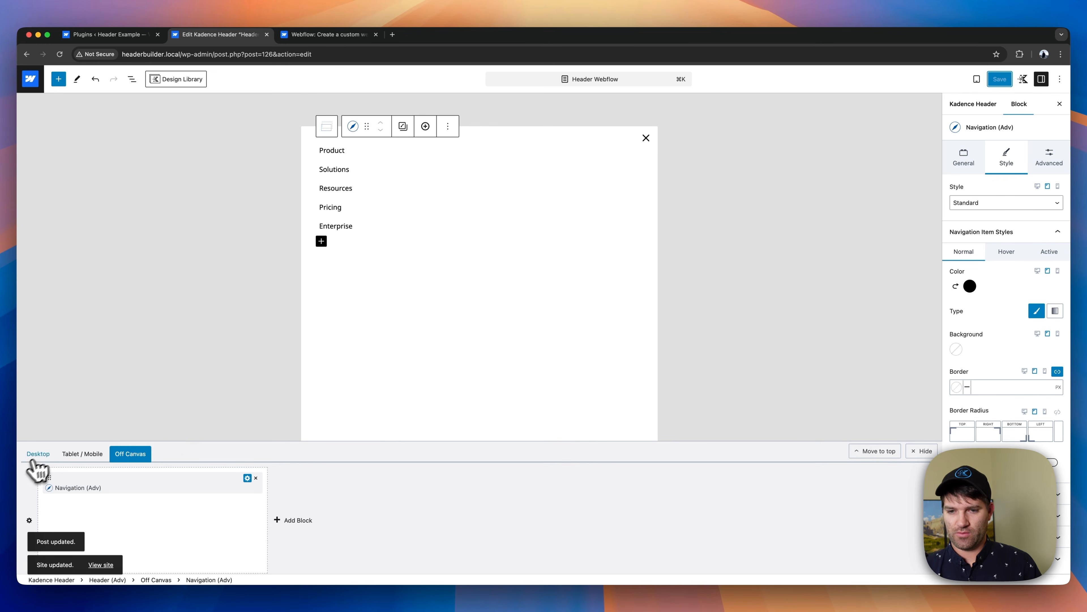
pyautogui.click(43, 454)
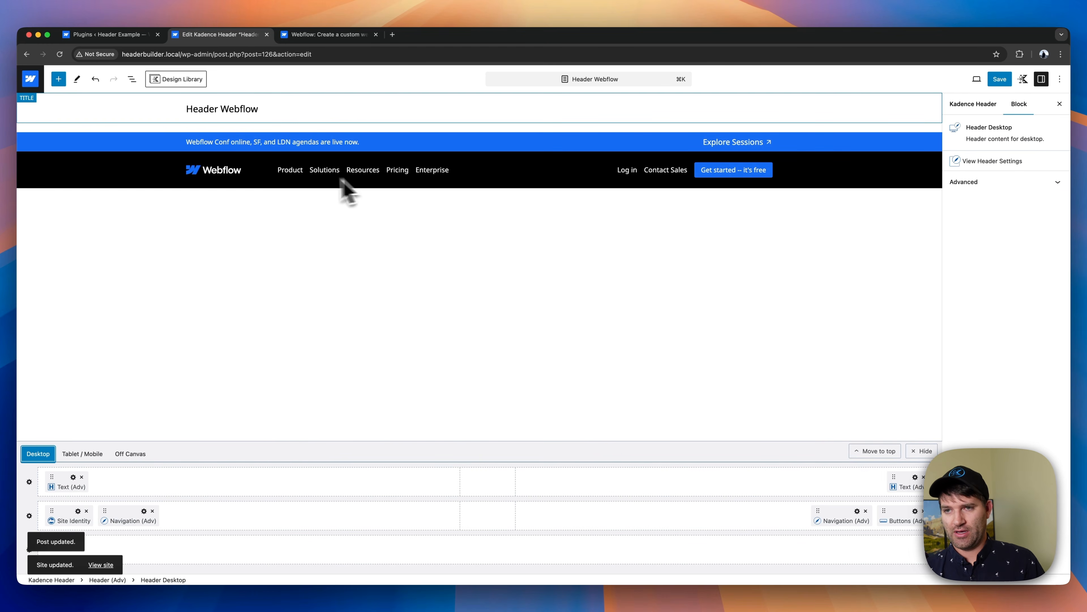
# - Set the desktop Main navigation's style to Underline and check the effect on the Product and Solutions links
pyautogui.click(296, 172)
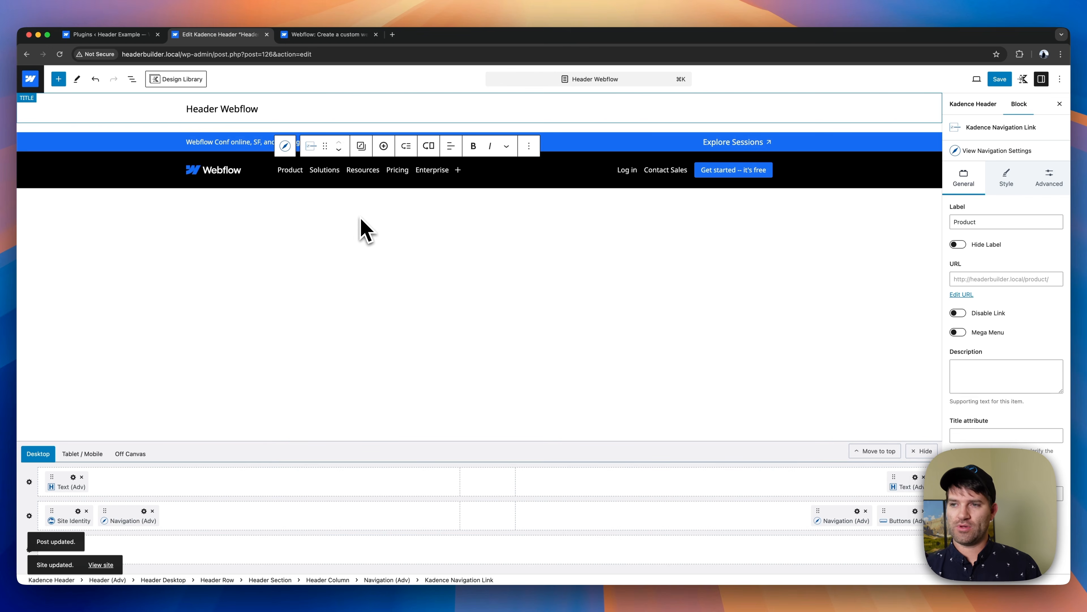
pyautogui.click(285, 146)
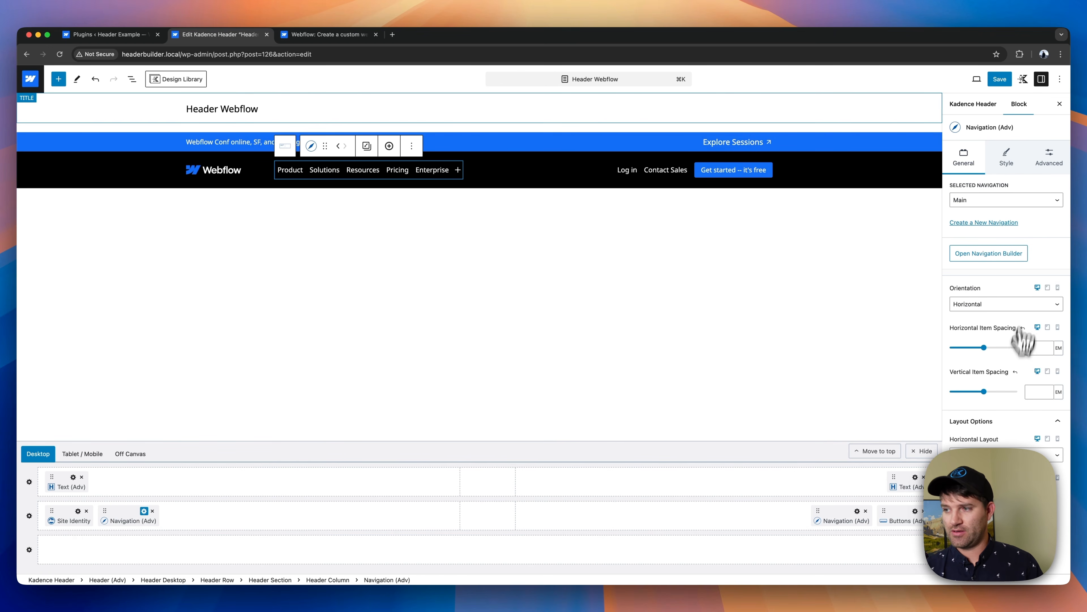
pyautogui.click(1004, 170)
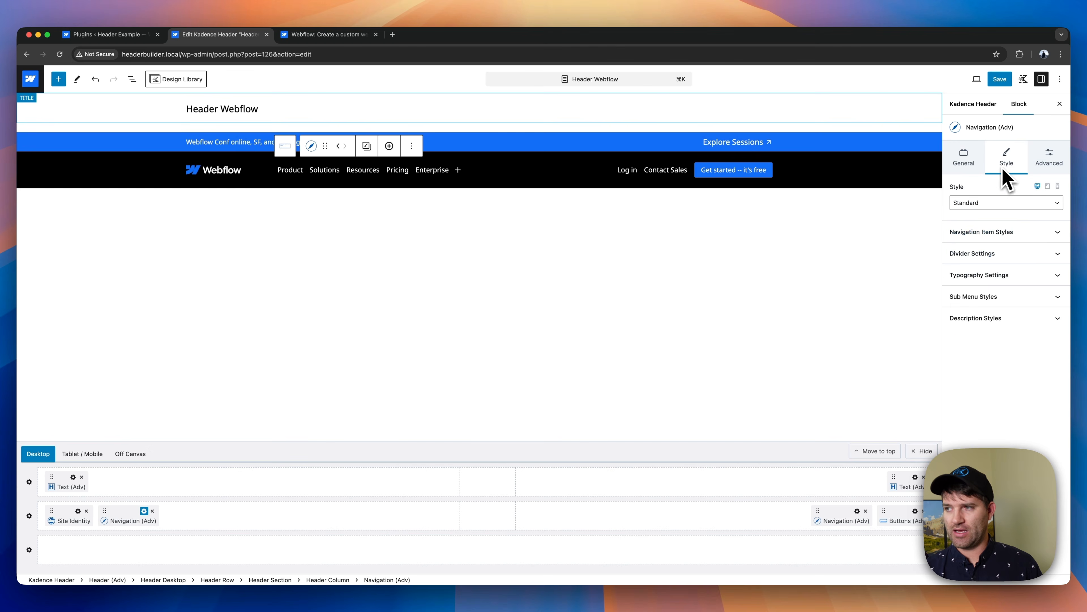
pyautogui.click(1012, 201)
pyautogui.click(990, 233)
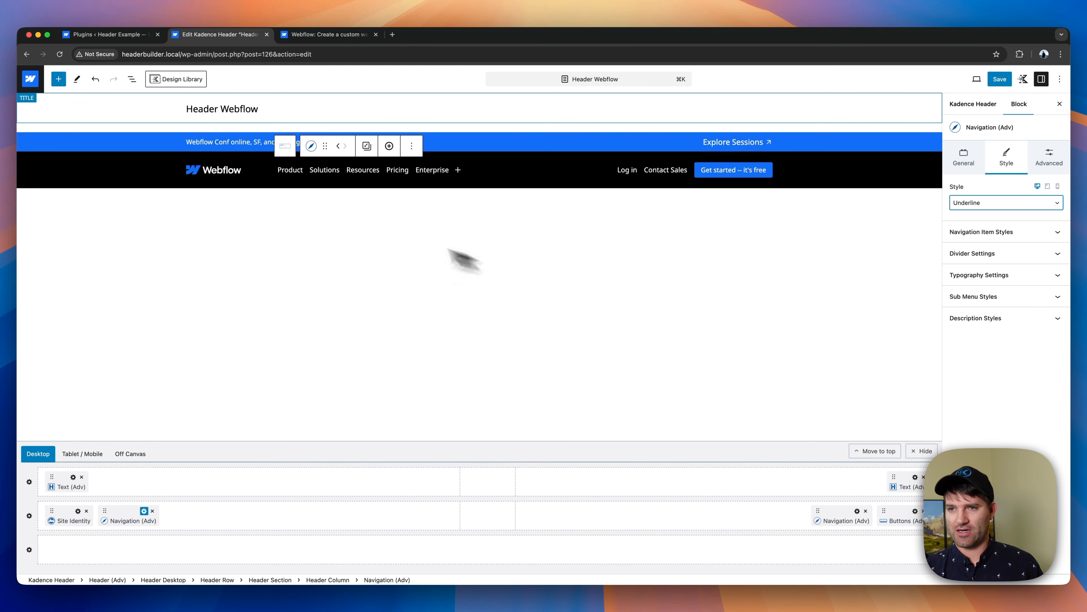
pyautogui.click(295, 177)
pyautogui.click(321, 176)
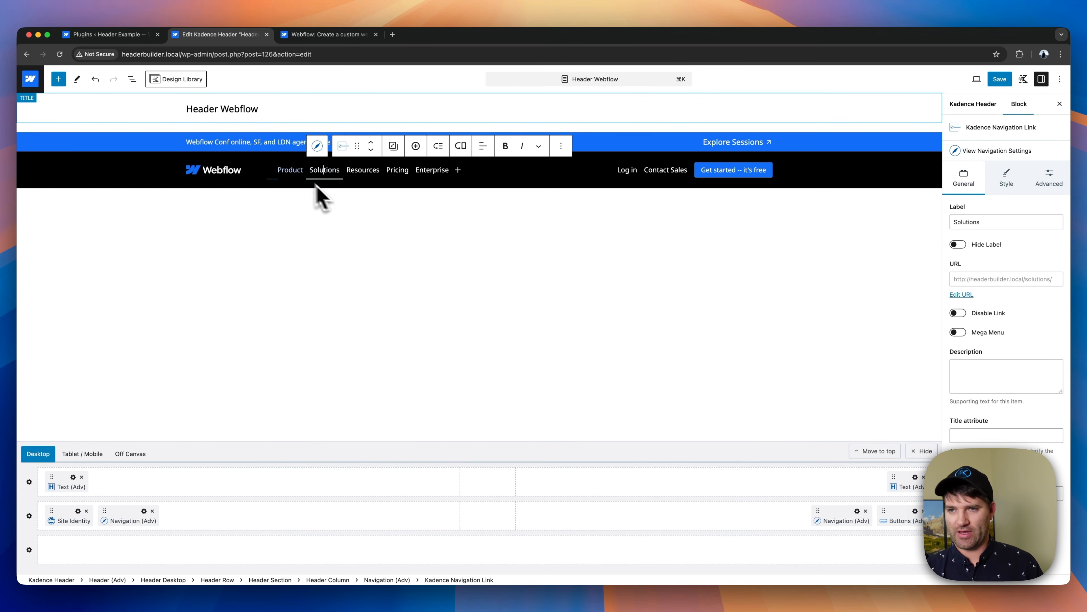
# - Add a submenu to the Product link and convert it into a mega menu
pyautogui.click(287, 171)
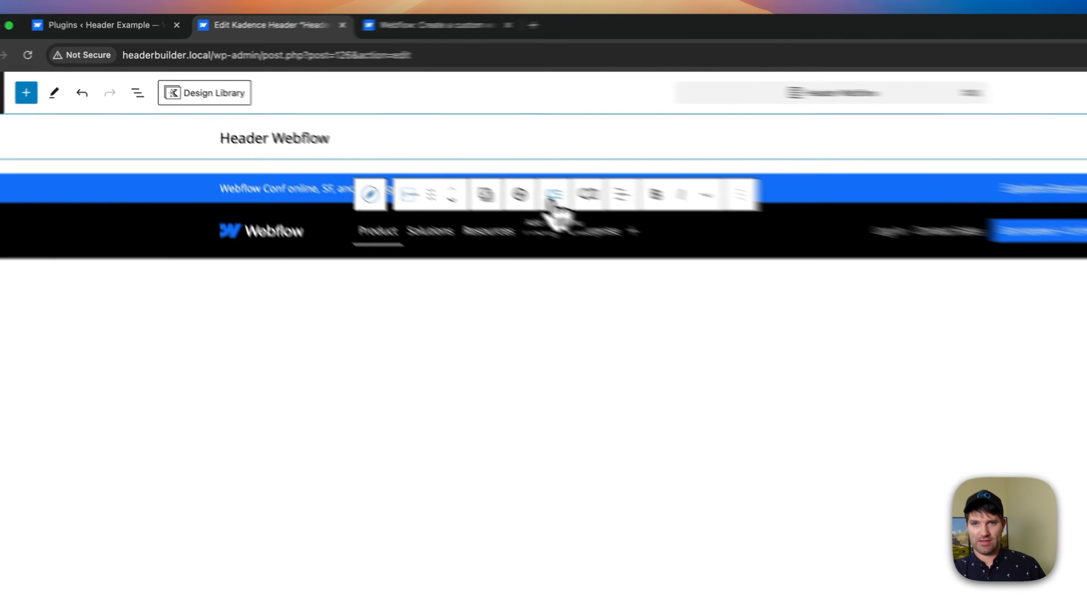
pyautogui.click(406, 148)
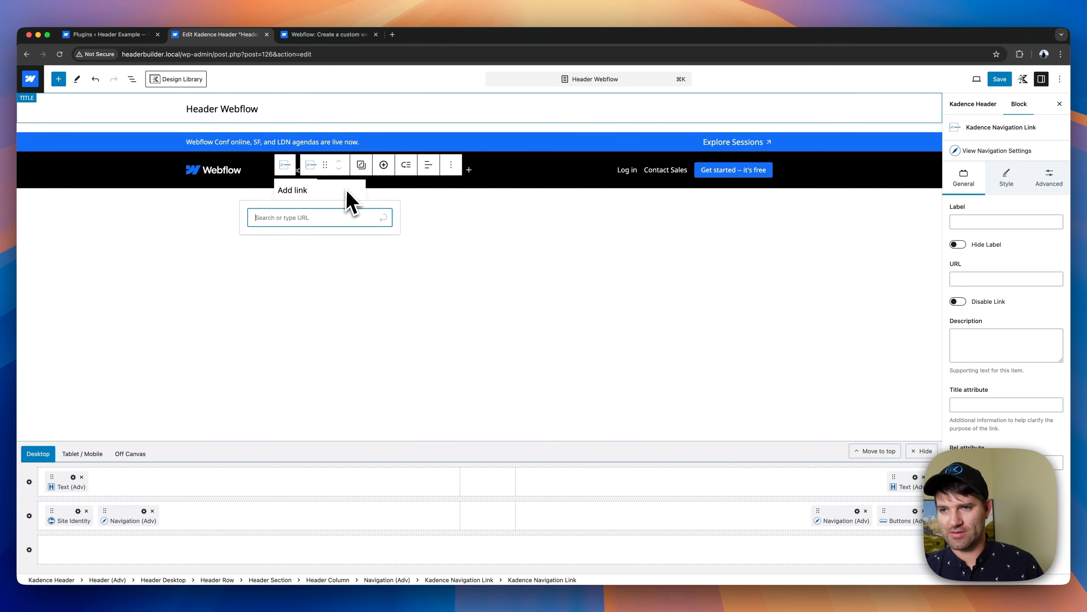
pyautogui.click(286, 166)
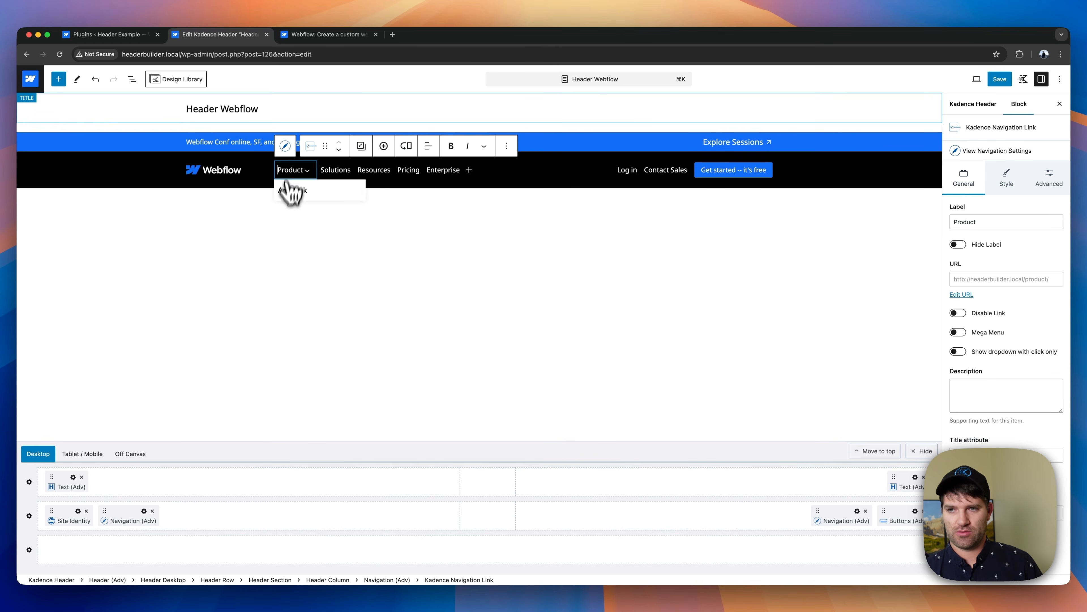
pyautogui.click(407, 148)
pyautogui.click(619, 122)
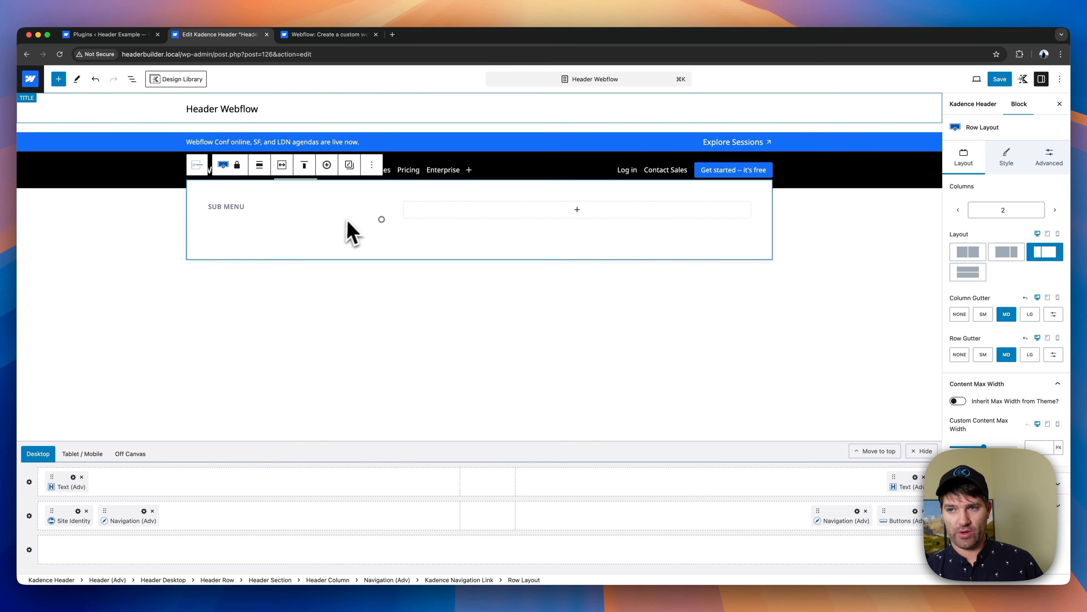
# - Inspect the Sub Menu content in the Product mega menu and delete that mega menu
pyautogui.click(232, 216)
pyautogui.click(245, 244)
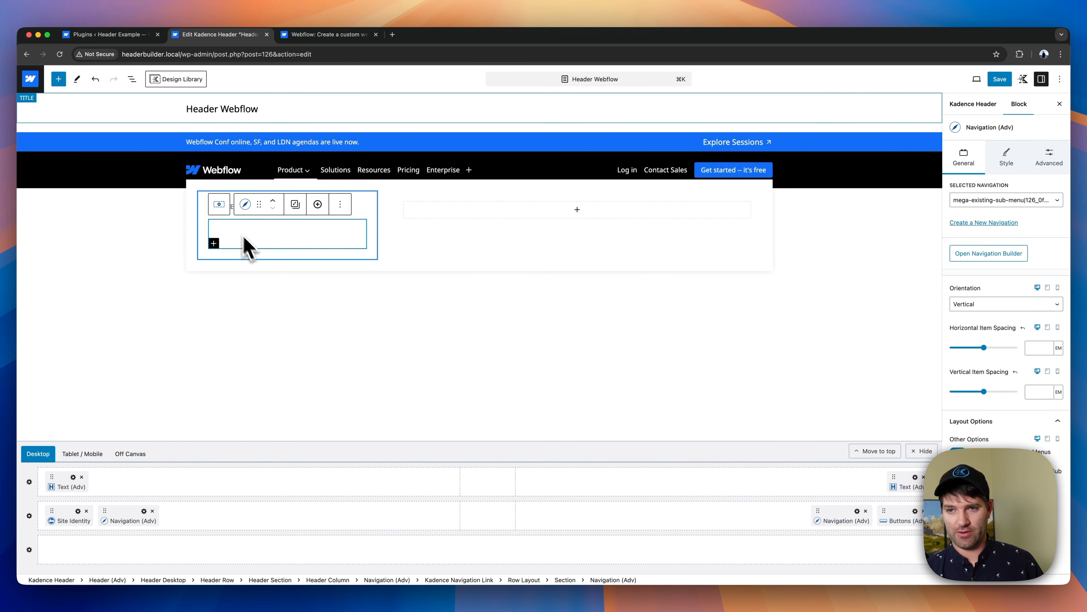
pyautogui.click(358, 206)
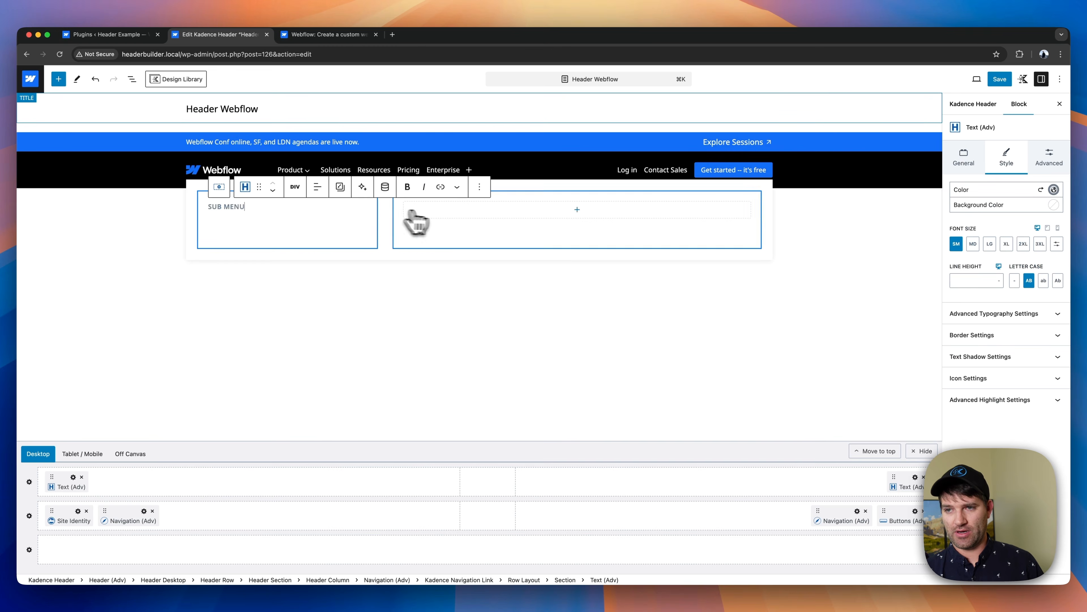
pyautogui.click(298, 172)
pyautogui.click(405, 150)
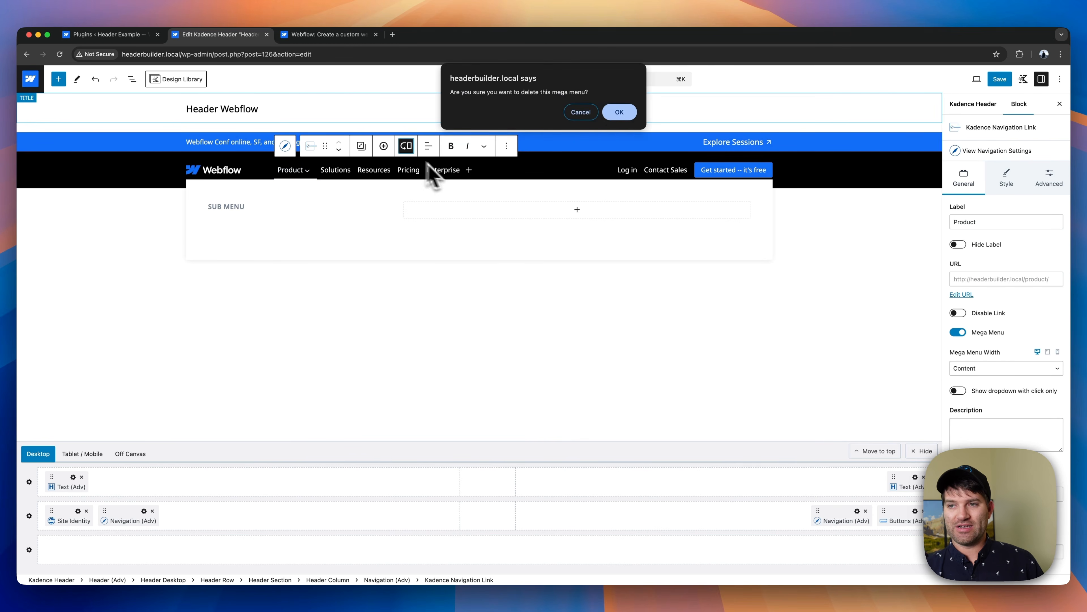
pyautogui.click(619, 113)
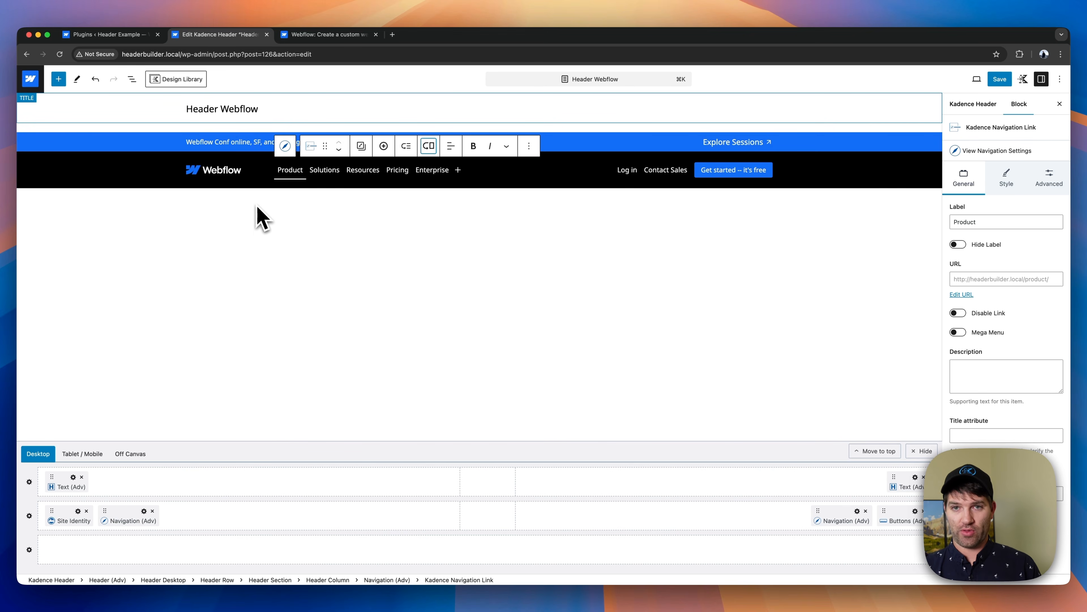
# - Try the two-column Premium Features and Others mega menu design on the Product link and delete it again
pyautogui.click(429, 146)
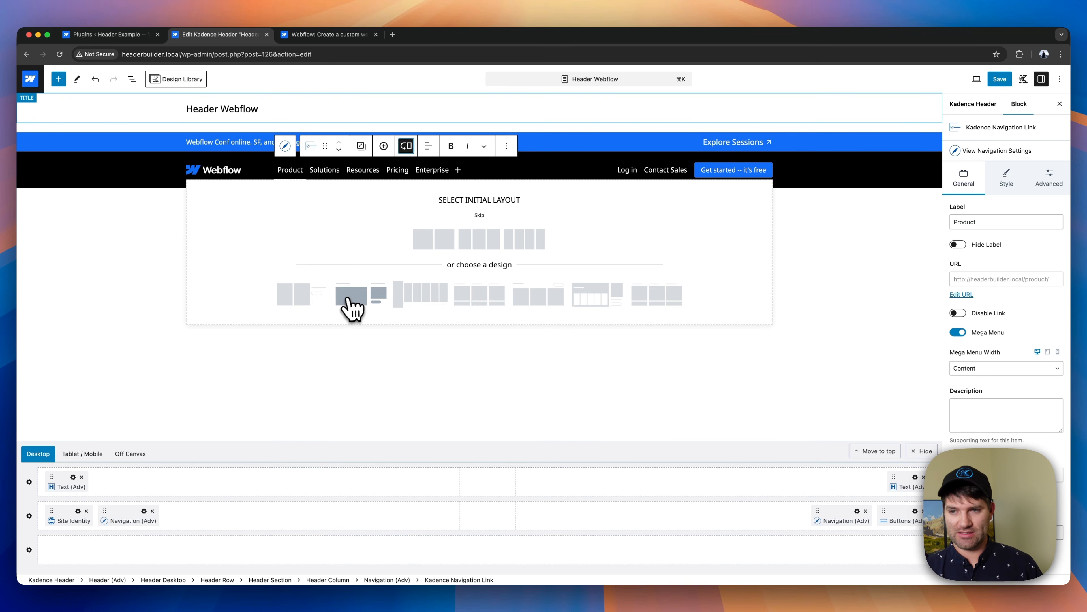
pyautogui.click(350, 306)
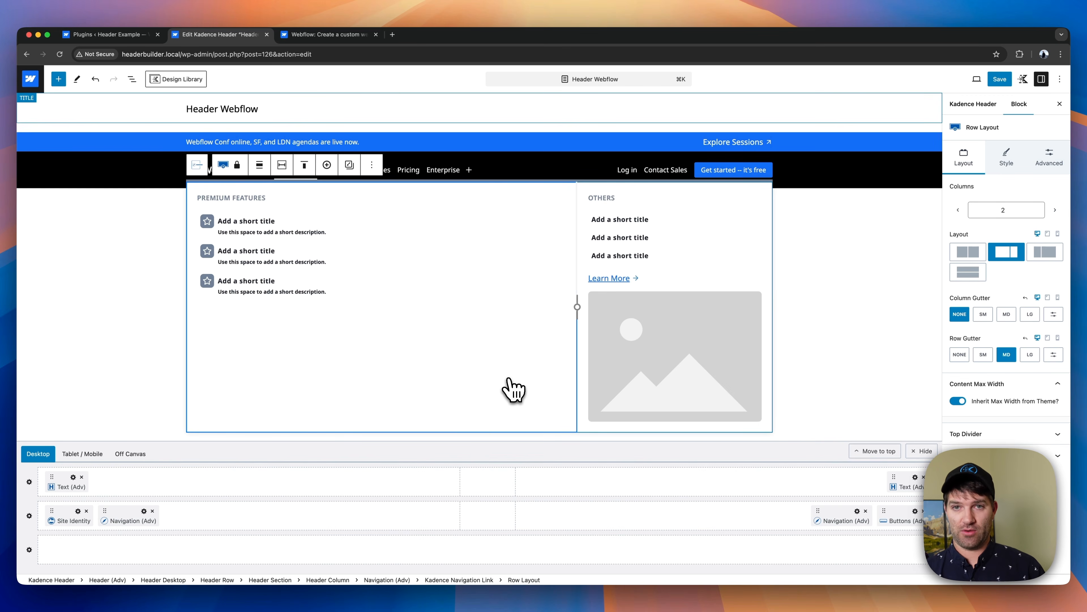
pyautogui.click(197, 165)
pyautogui.click(407, 150)
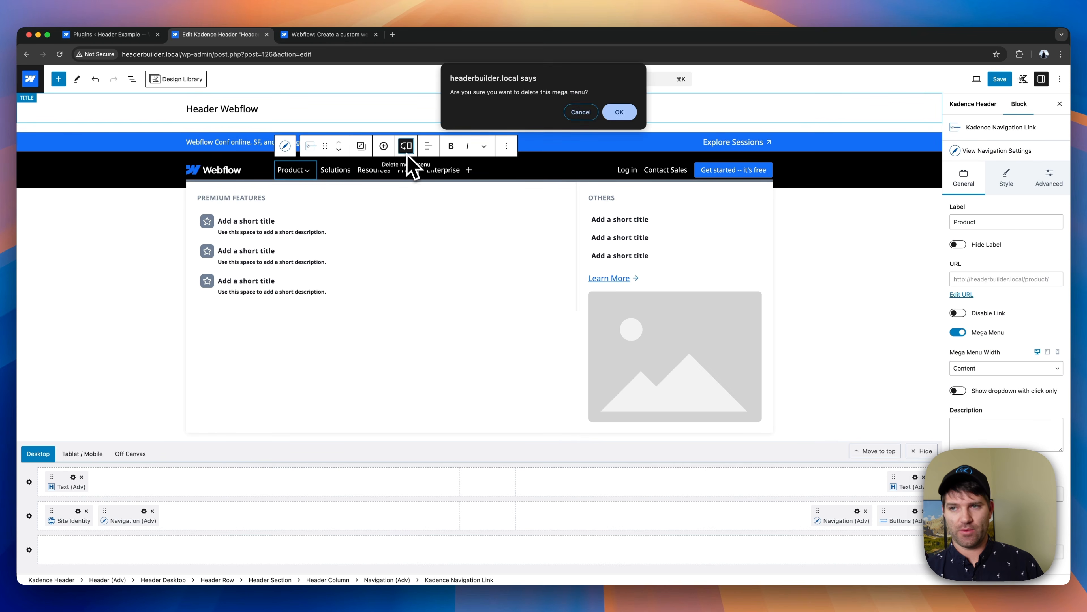
pyautogui.click(619, 112)
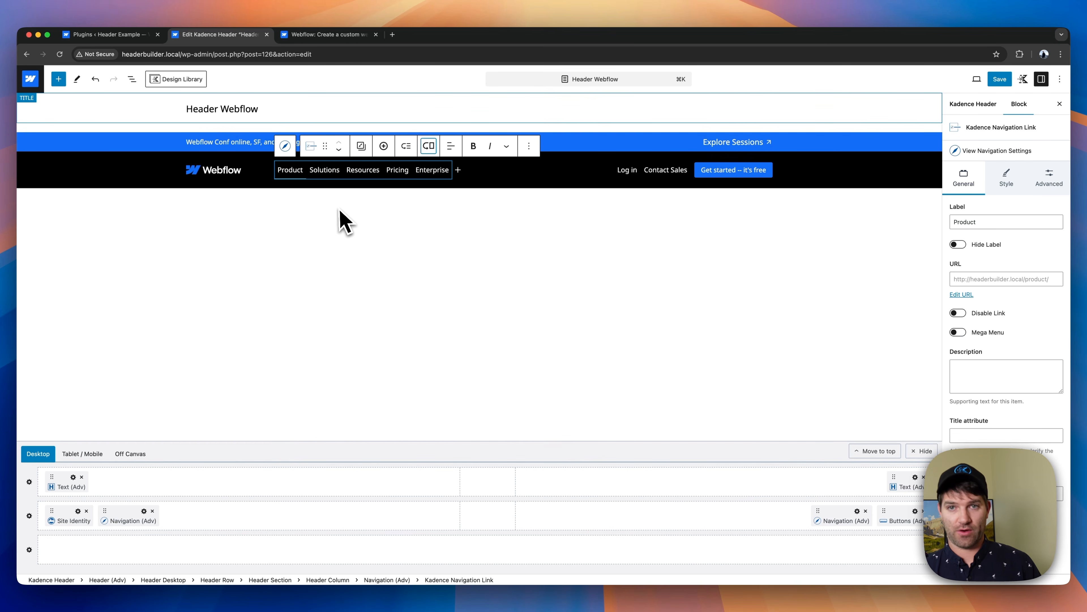
# - Add a mega menu with the four-column initial layout to the Product link, using the Webflow site's Product dropdown as reference
pyautogui.click(429, 146)
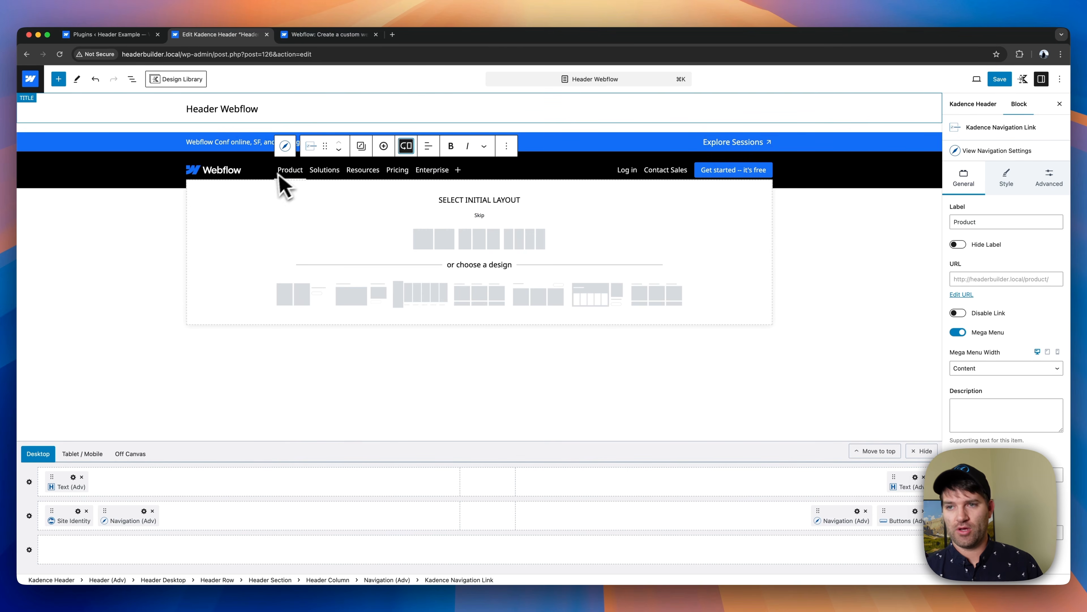
pyautogui.click(321, 36)
pyautogui.moveTo(323, 114)
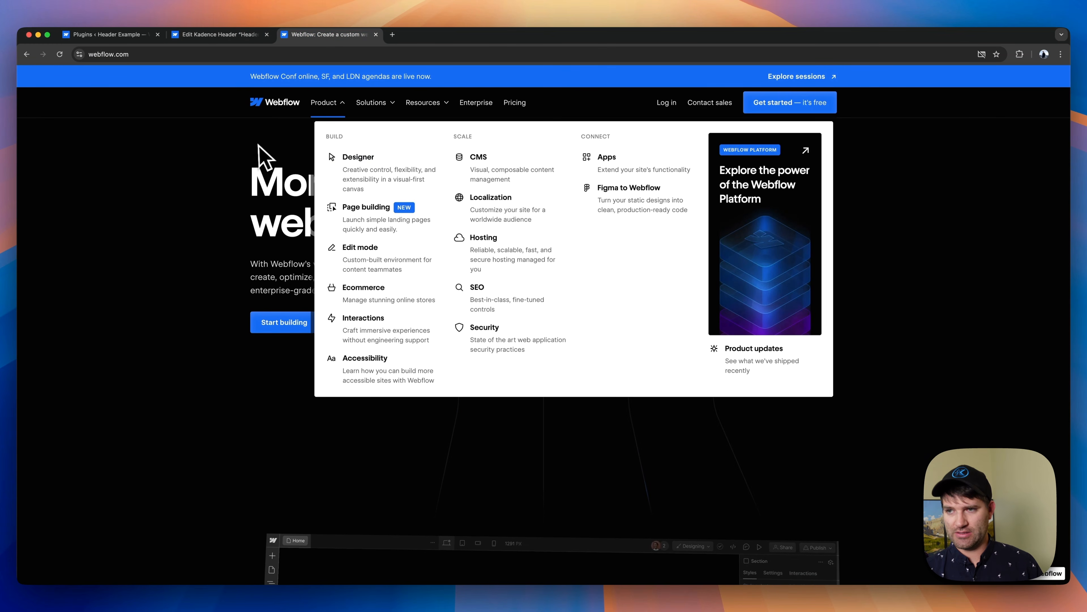
pyautogui.press('super+r')
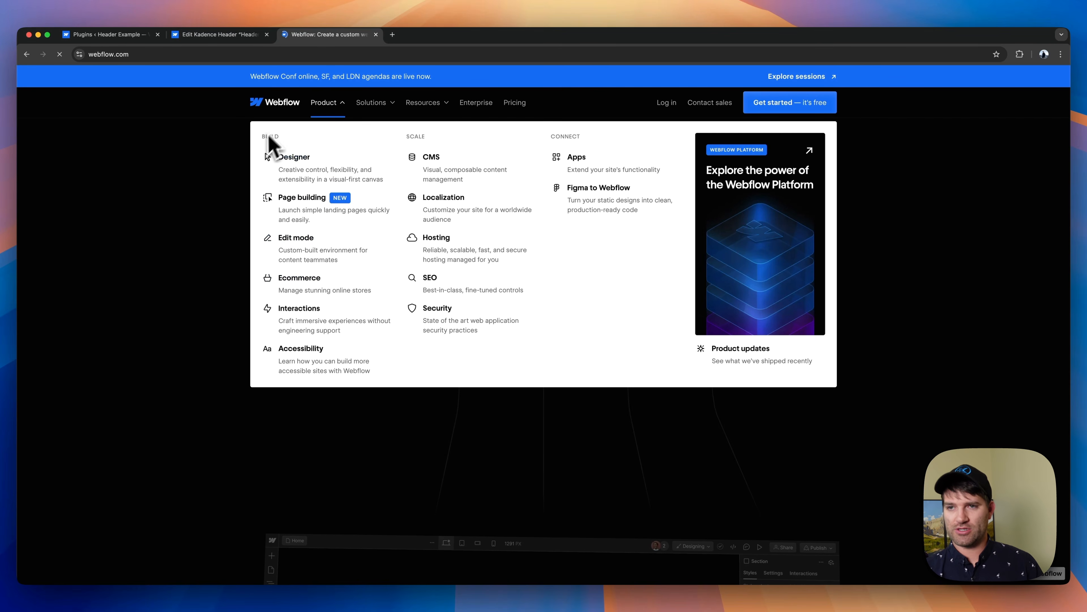
pyautogui.click(210, 35)
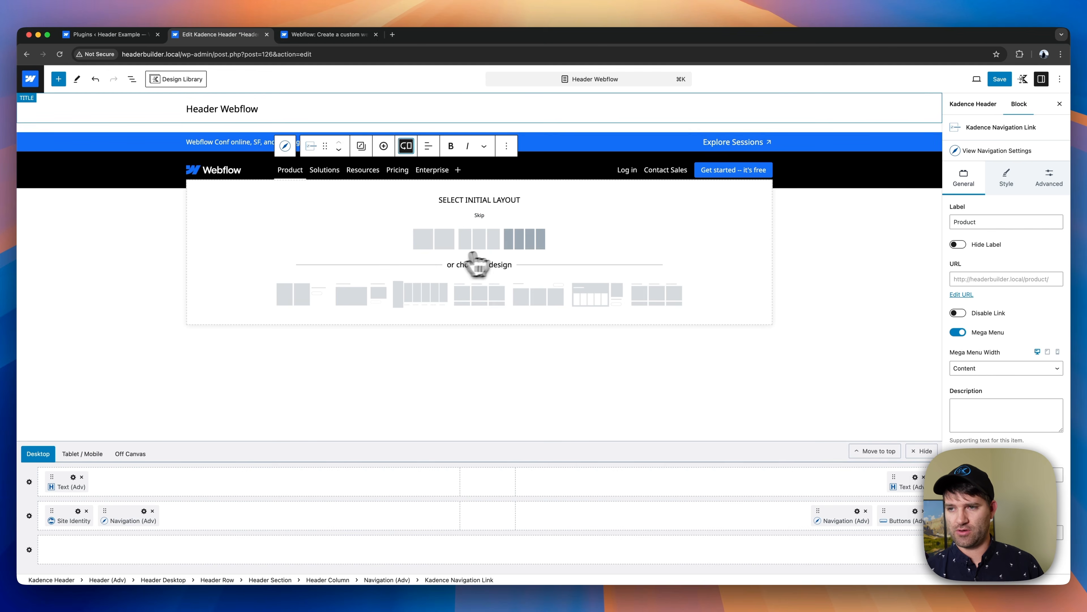
pyautogui.click(518, 243)
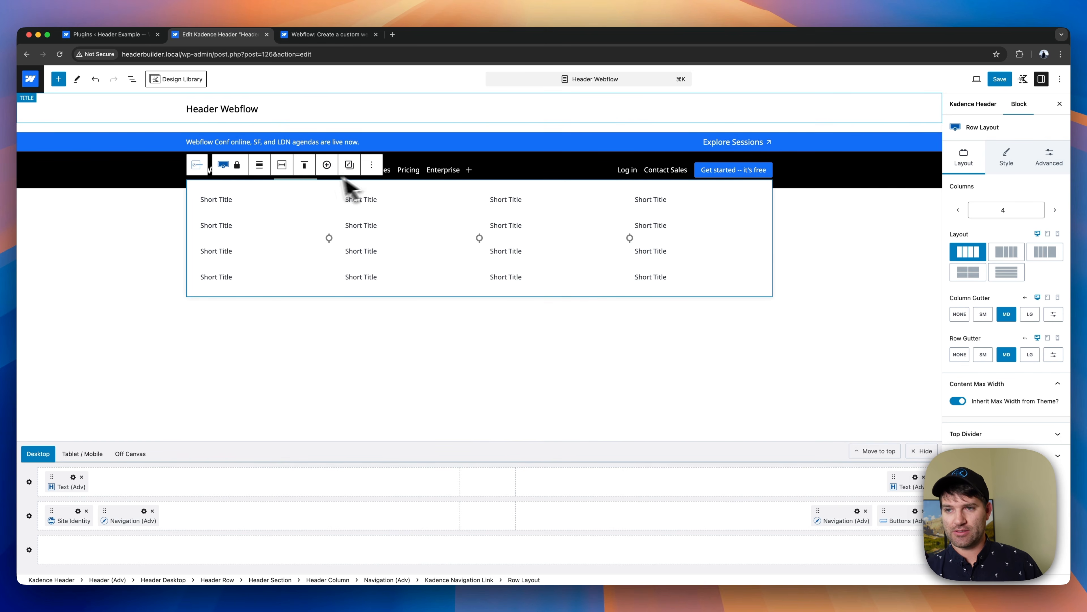
# - Set the Product link's mega menu width to Full Width
pyautogui.click(421, 175)
pyautogui.click(298, 176)
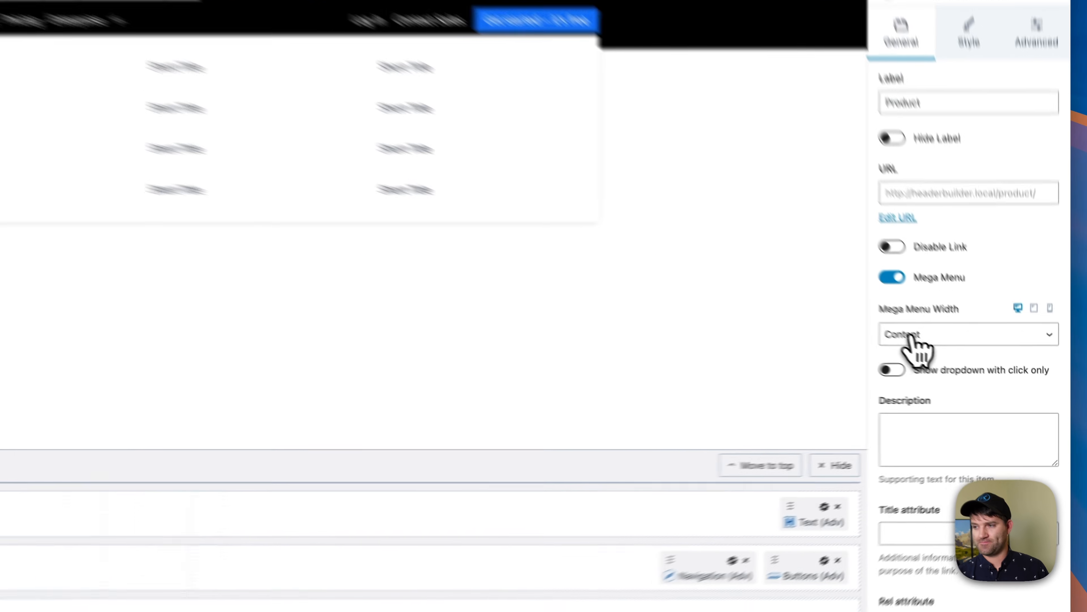
pyautogui.click(974, 370)
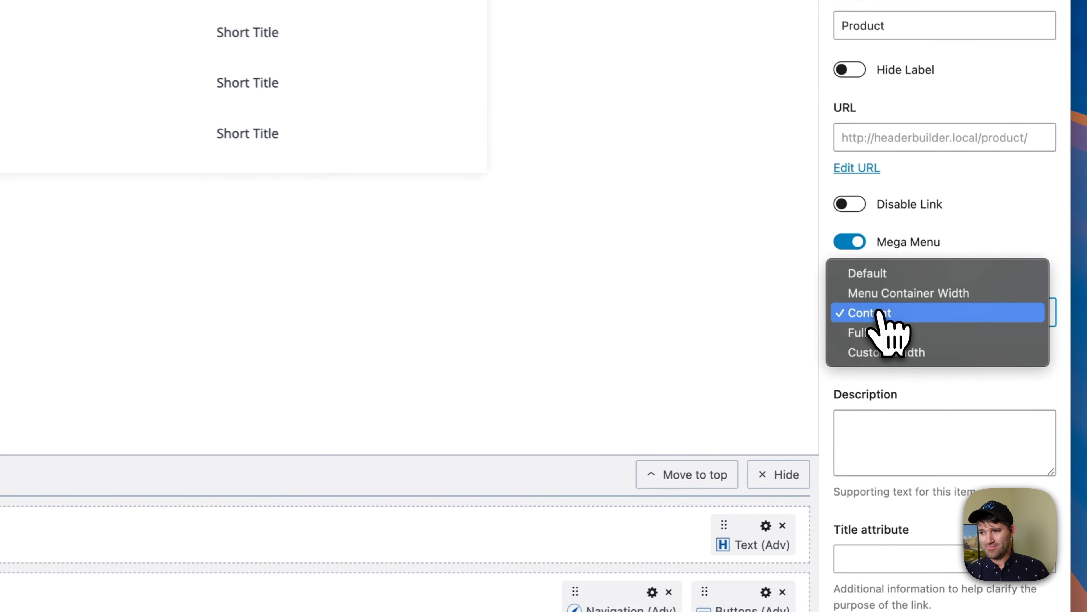
pyautogui.click(901, 332)
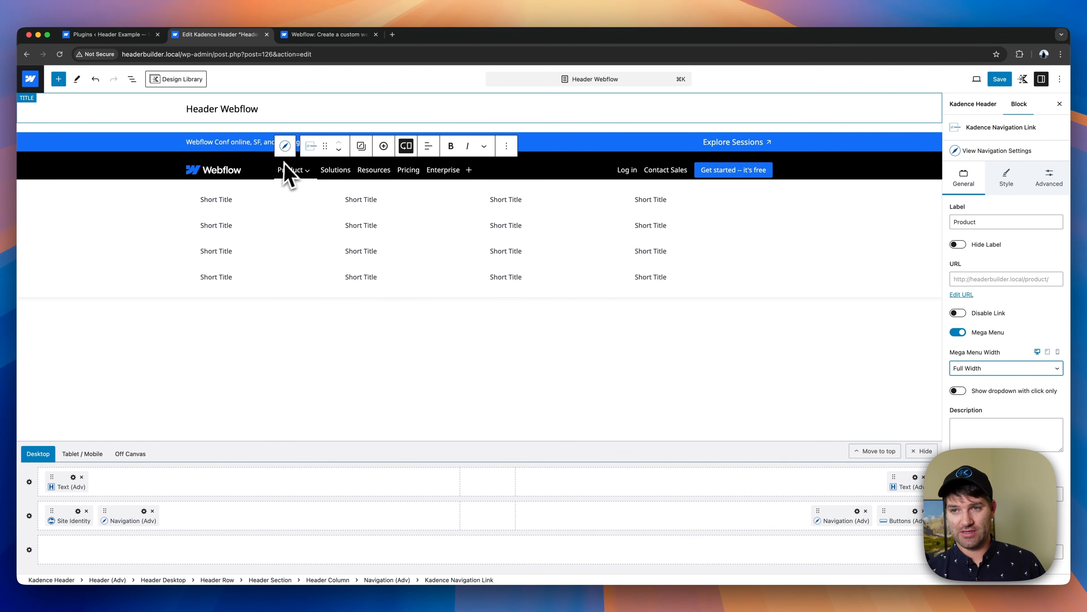
# - Try the mega menu row without the theme content inner width and restore that setting
pyautogui.click(194, 238)
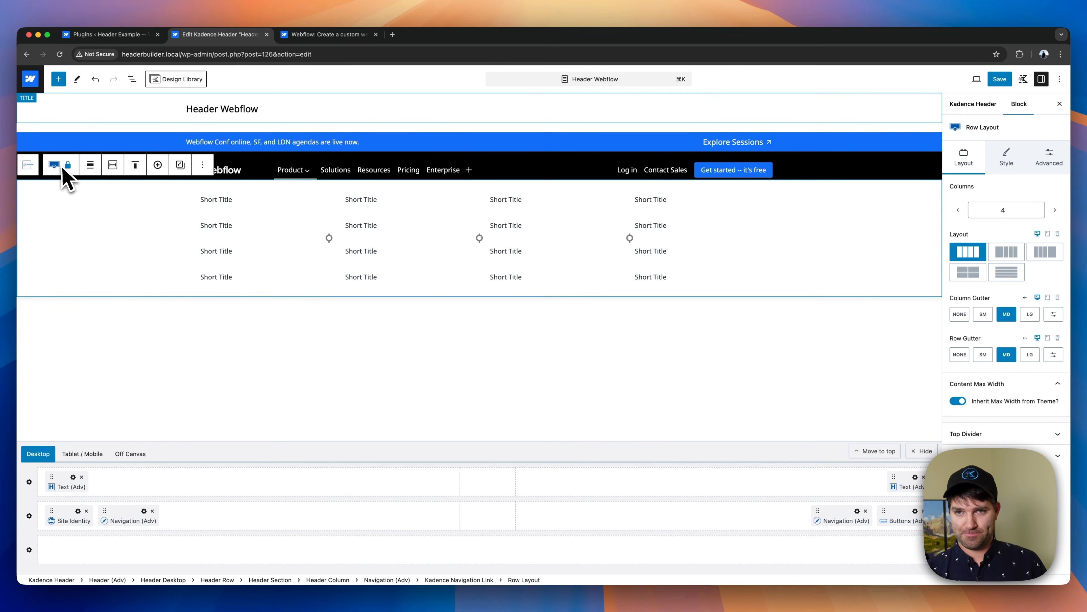
pyautogui.click(112, 166)
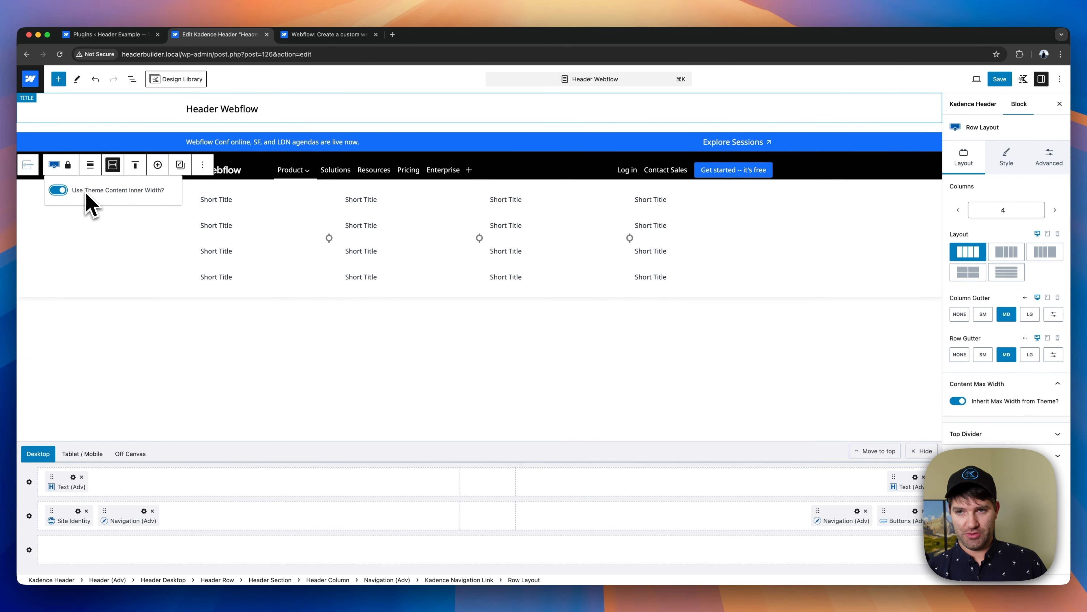
pyautogui.click(58, 191)
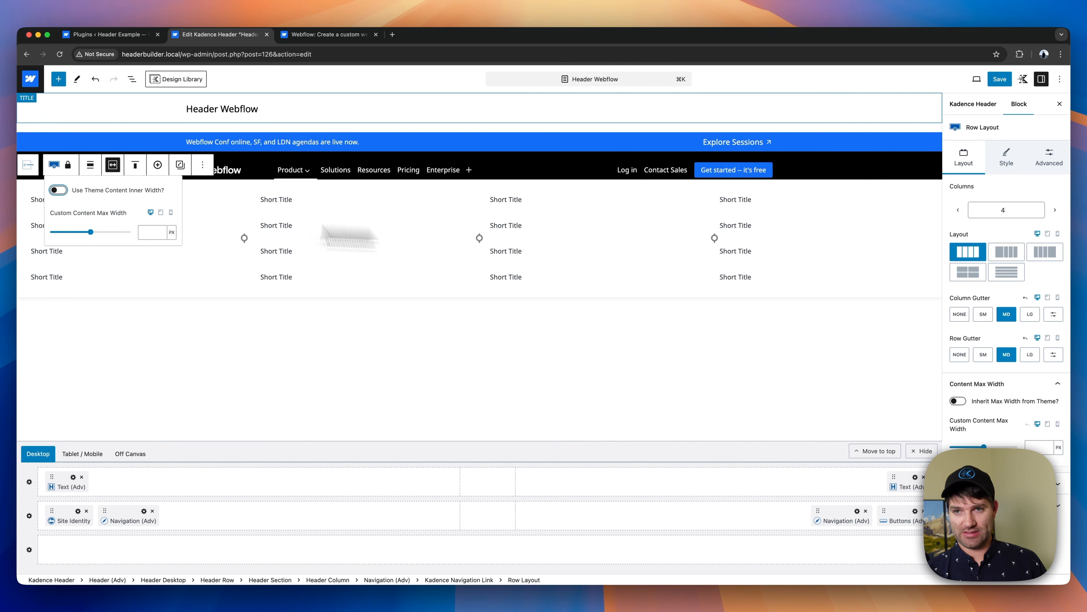
pyautogui.click(59, 190)
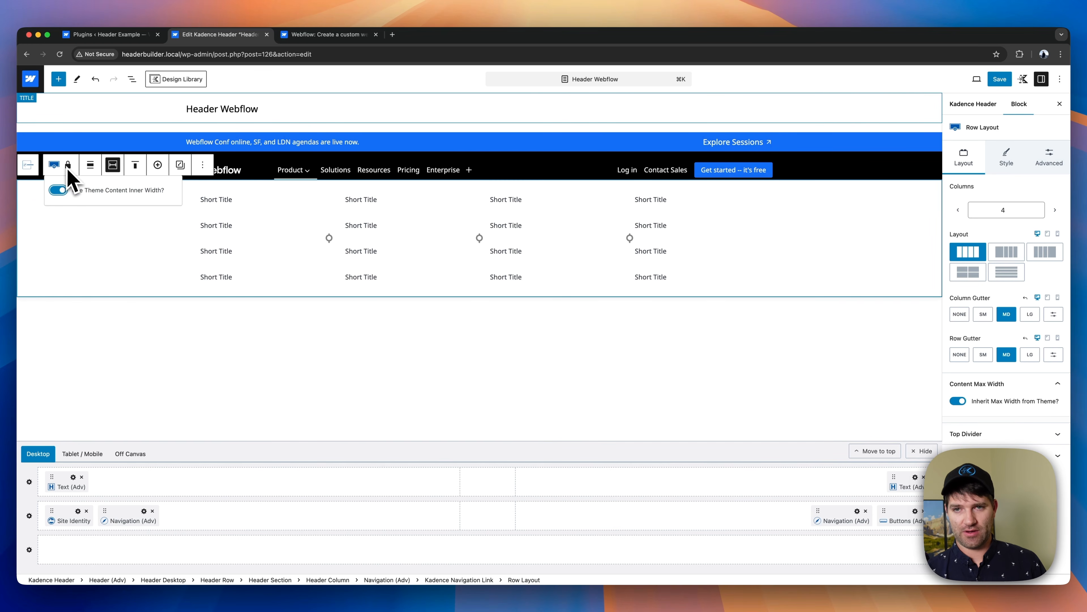
# - Set the Product link's mega menu width to Custom Width and compare it with the Webflow site's Product dropdown
pyautogui.click(29, 165)
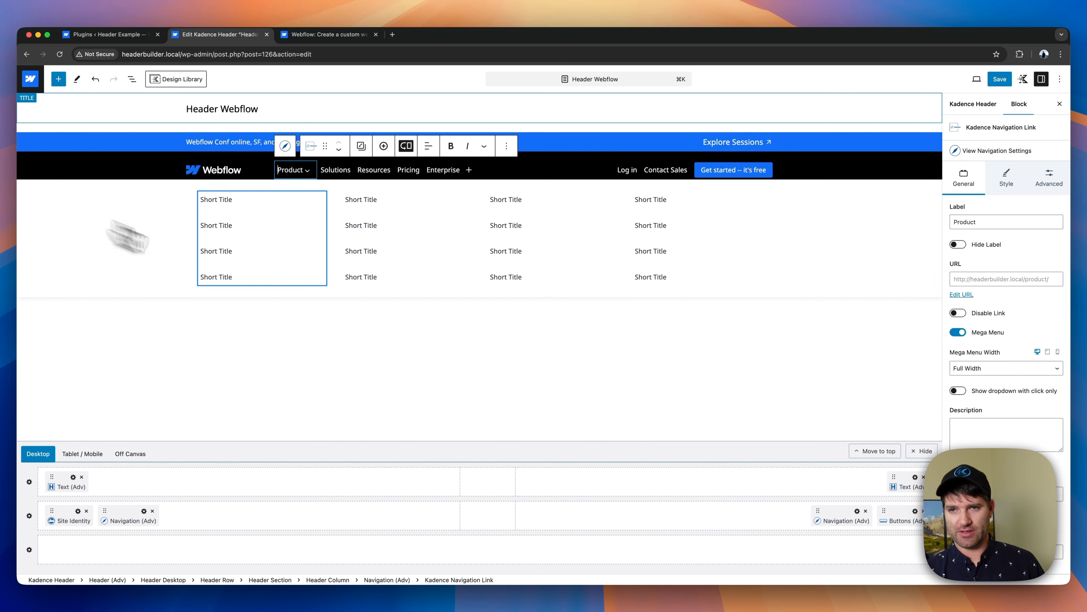
pyautogui.click(986, 369)
pyautogui.click(981, 378)
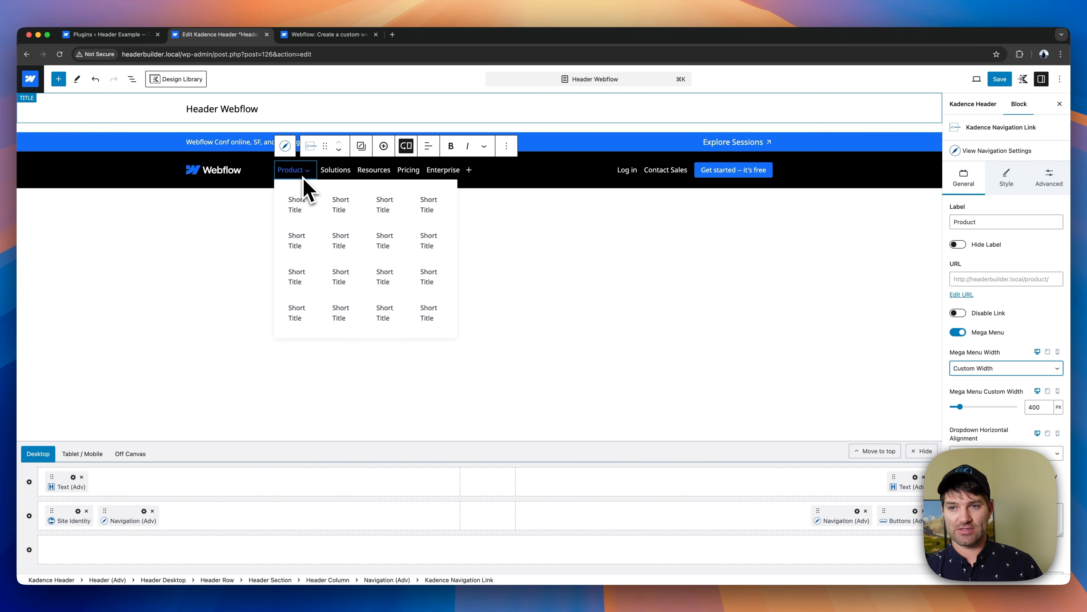
pyautogui.click(350, 34)
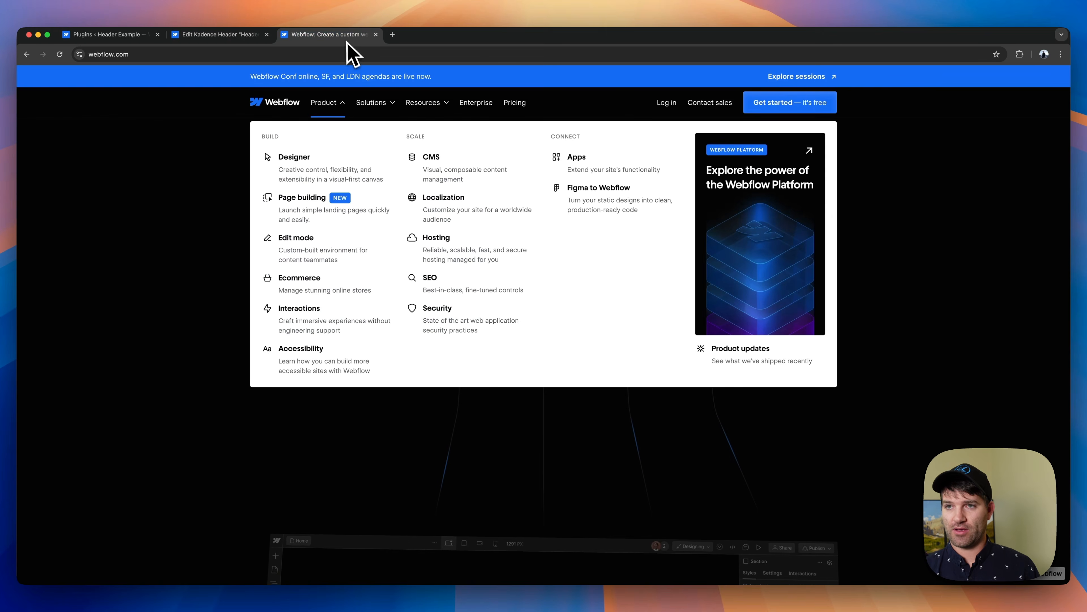
# - Check the Webflow site's Solutions dropdown for reference and set the Product link's mega menu custom width to 600 px
pyautogui.moveTo(375, 107)
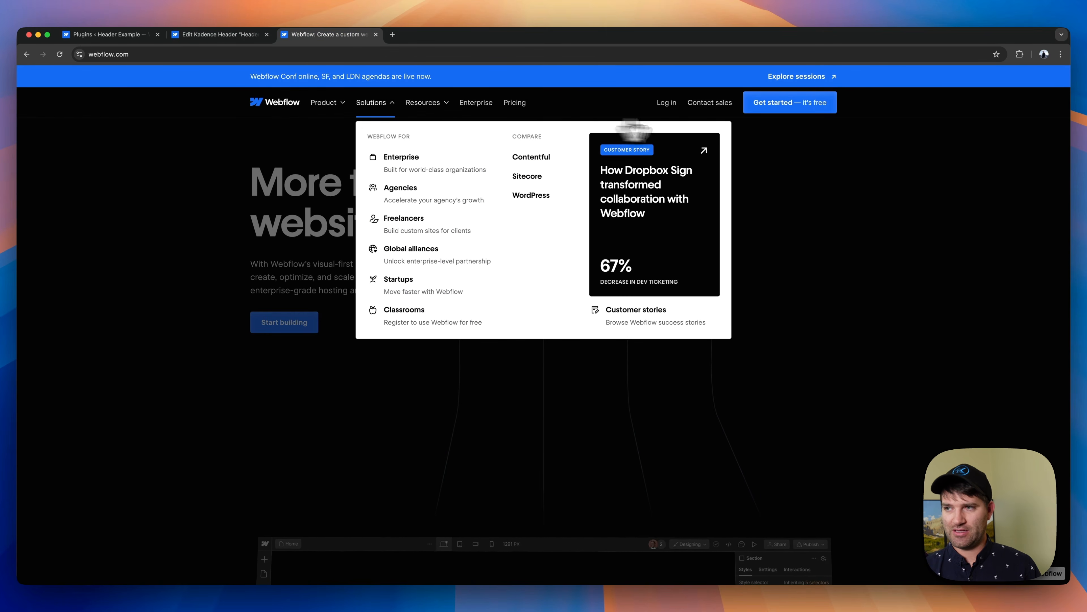
pyautogui.click(195, 38)
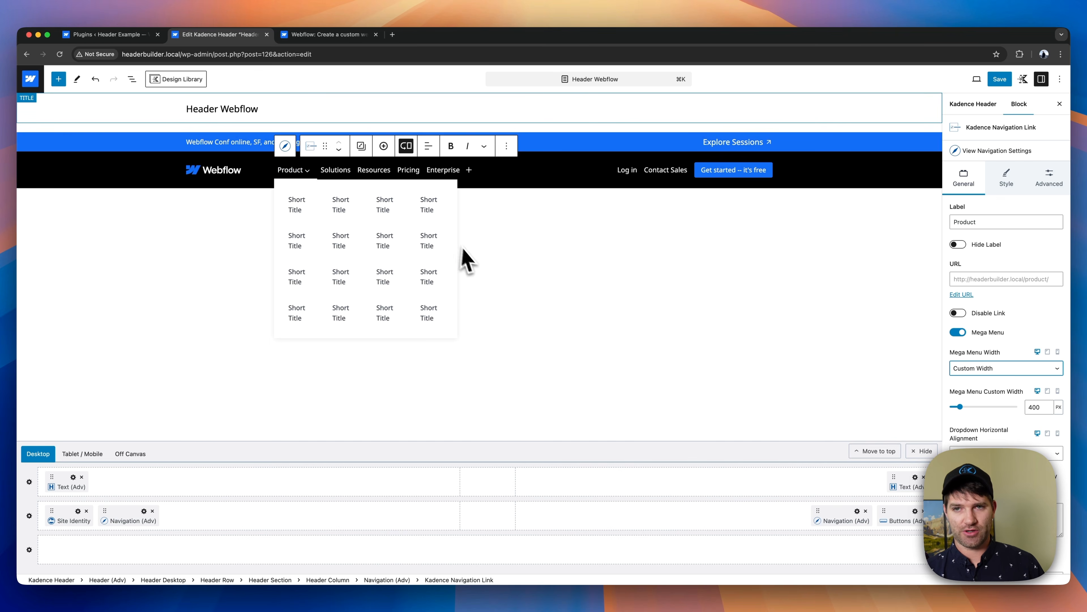
pyautogui.click(1031, 407)
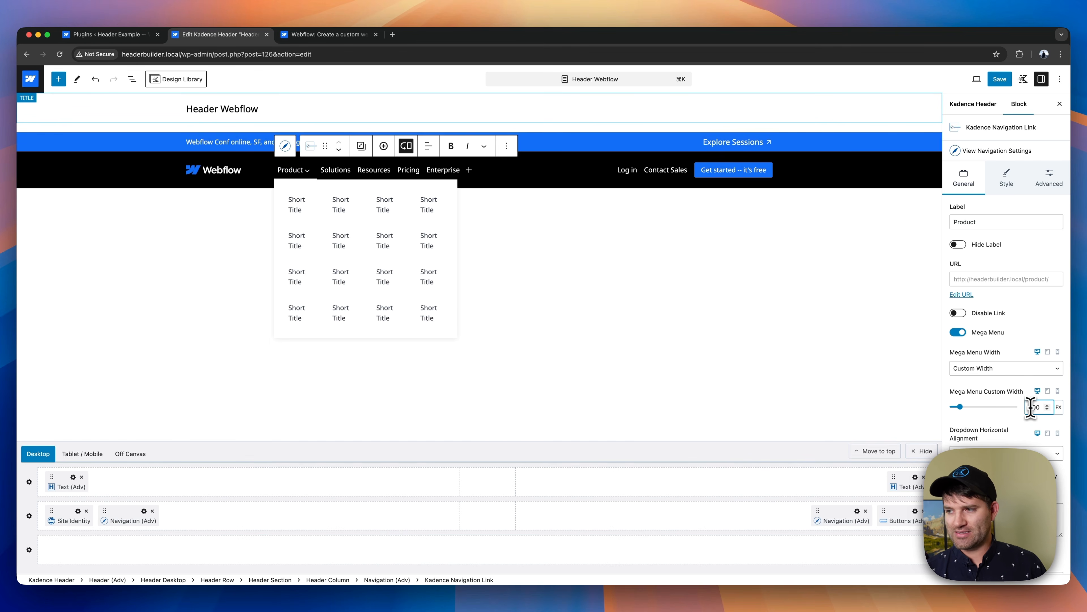
pyautogui.write('600')
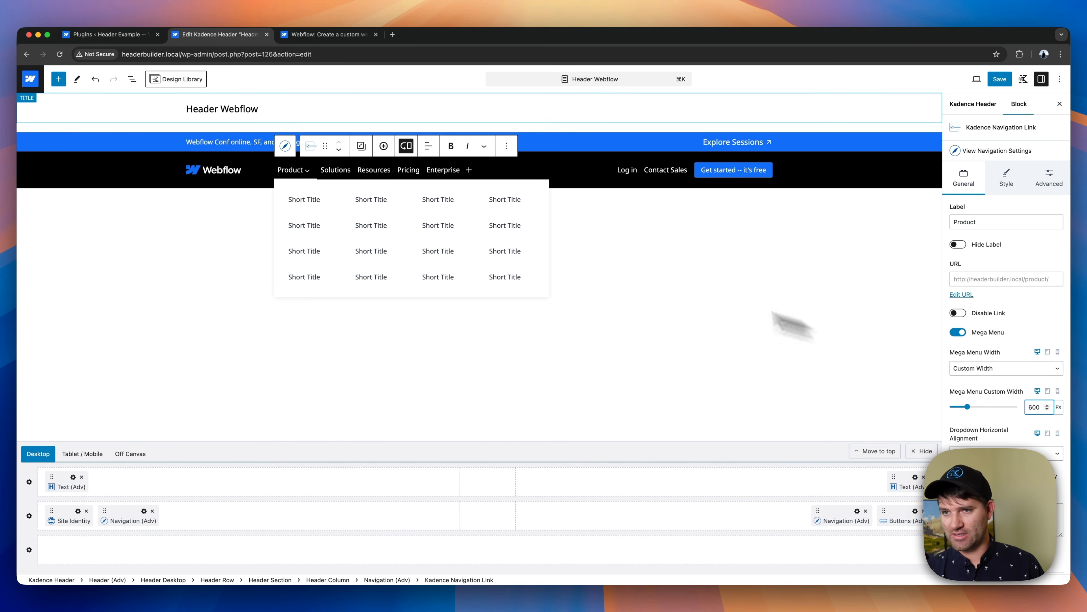
# - Try centering the Product link's mega menu under the link and restore its horizontal alignment to Inherit
pyautogui.click(1045, 454)
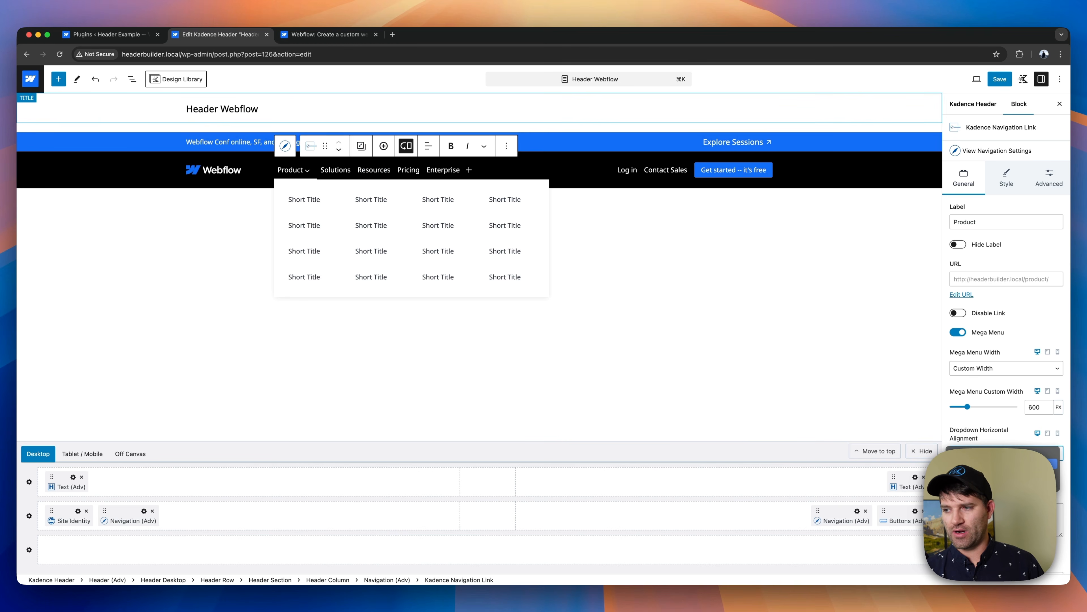
pyautogui.click(1036, 473)
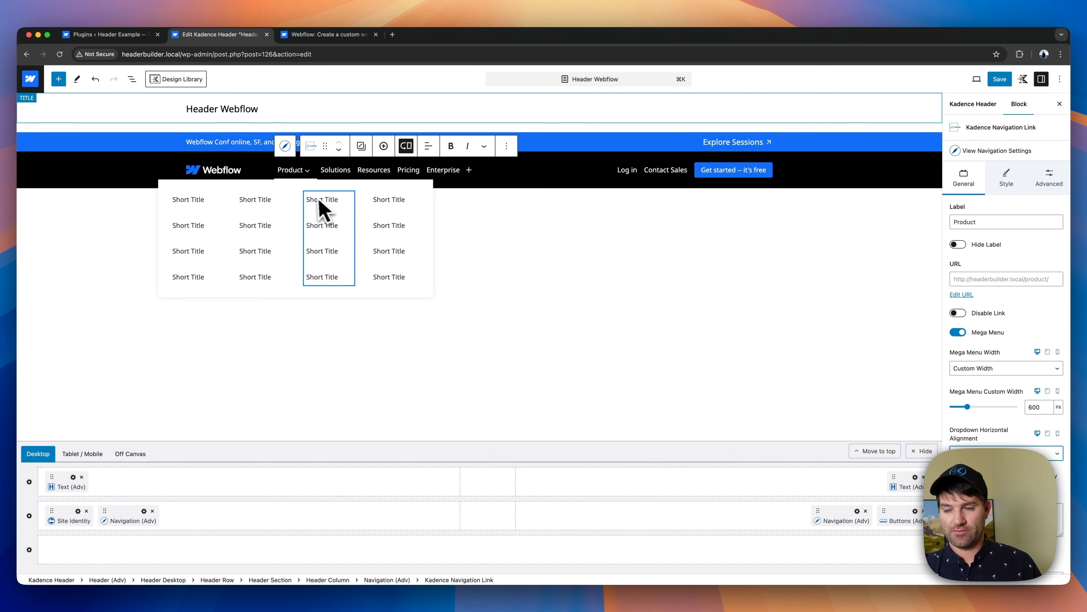
pyautogui.click(984, 453)
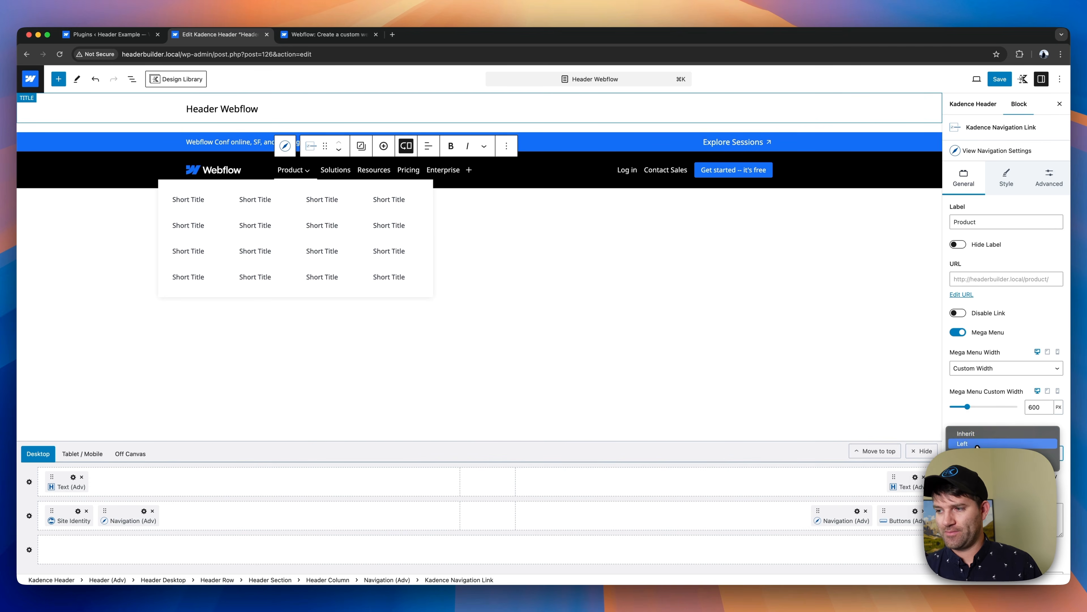
pyautogui.click(980, 430)
# - Set the Product link's mega menu width to Content
pyautogui.click(1001, 371)
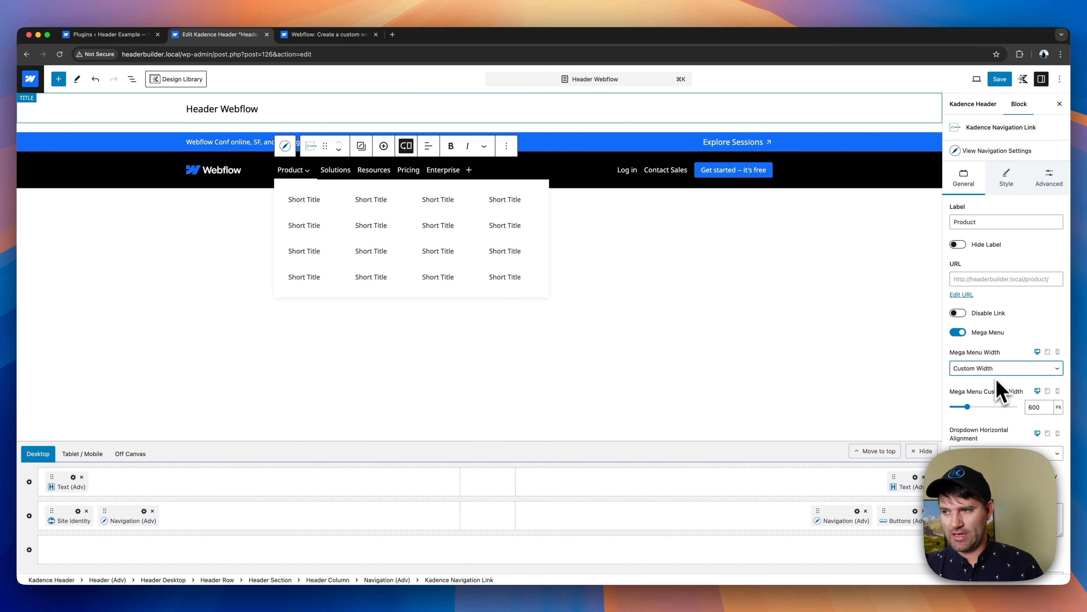
pyautogui.click(999, 368)
pyautogui.click(981, 331)
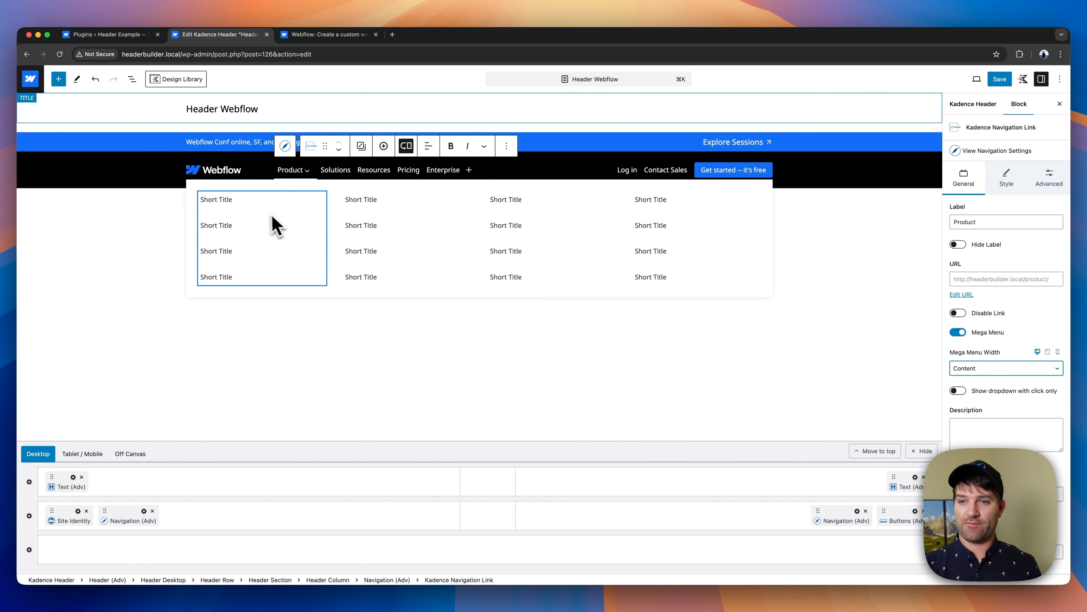
# - Open the first mega menu column's navigation in the Navigation Builder and start editing the "simple" part of its name
pyautogui.click(262, 214)
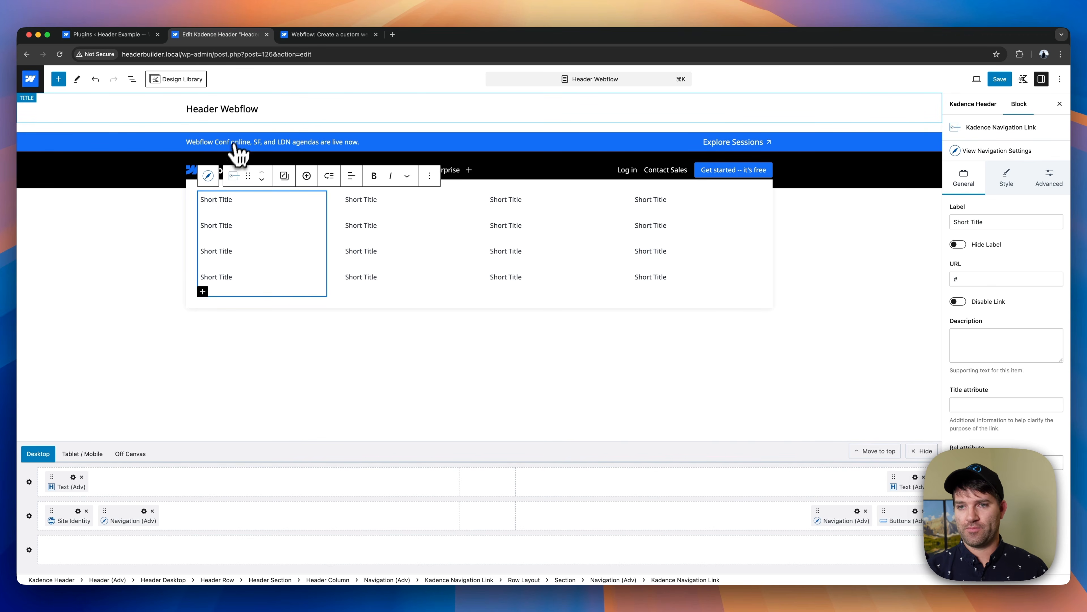
pyautogui.click(209, 177)
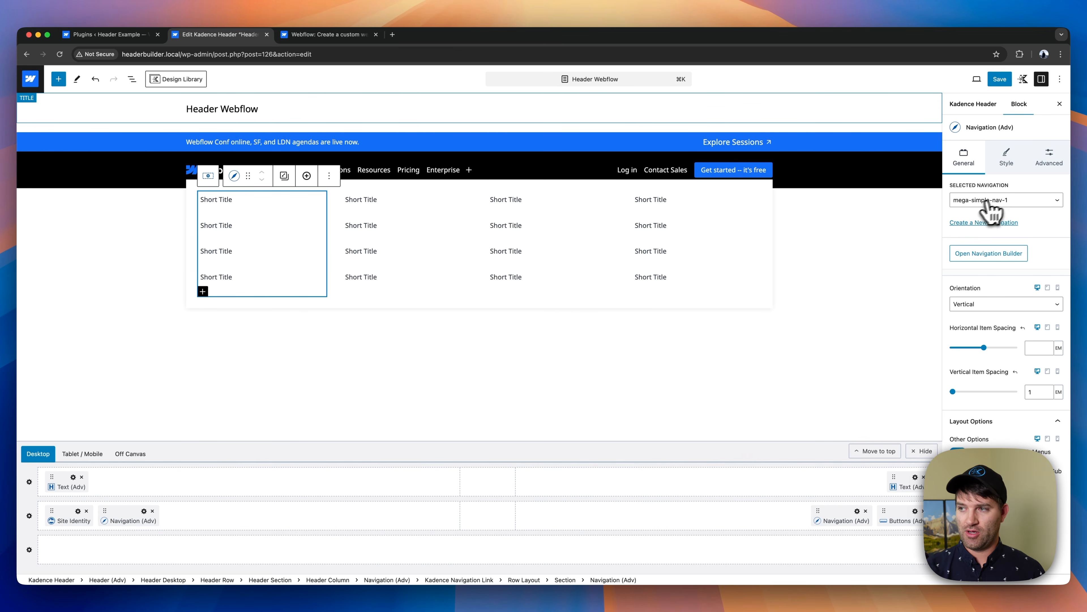
pyautogui.click(985, 253)
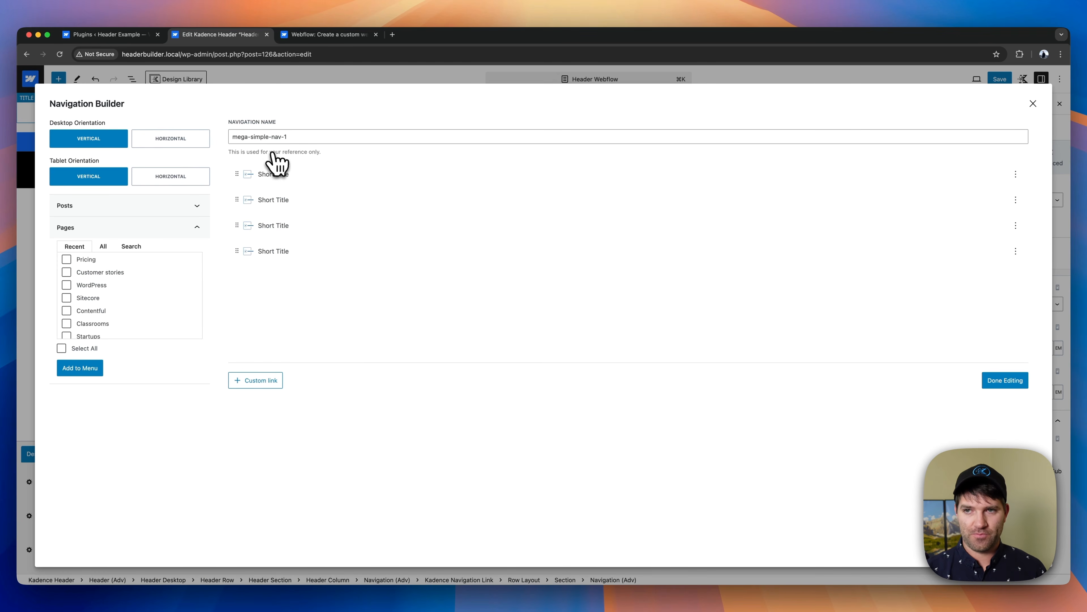
pyautogui.moveTo(251, 137); pyautogui.dragTo(270, 138)
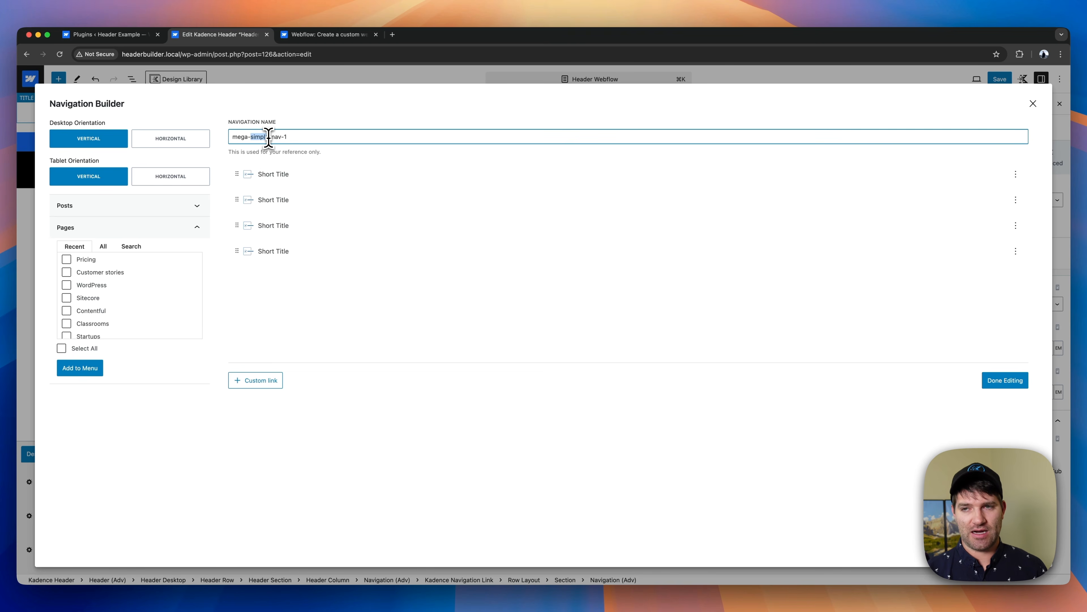
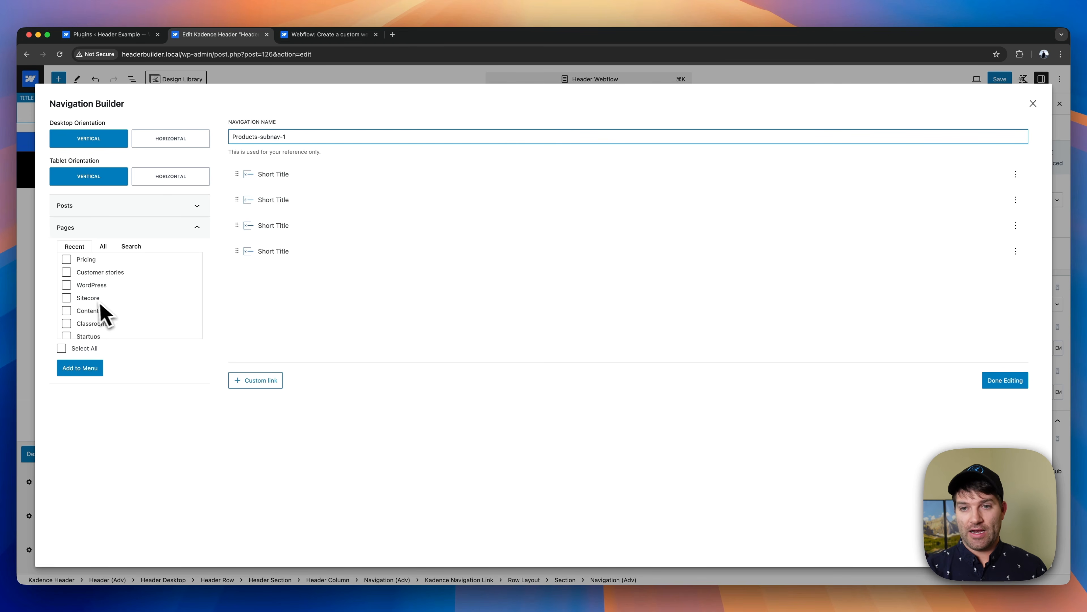
# - Check Webflow's Product dropdown for reference, relabel the first link in the Products-subnav-1 navigation as Designer and finish editing the navigation
pyautogui.click(316, 35)
pyautogui.moveTo(338, 110)
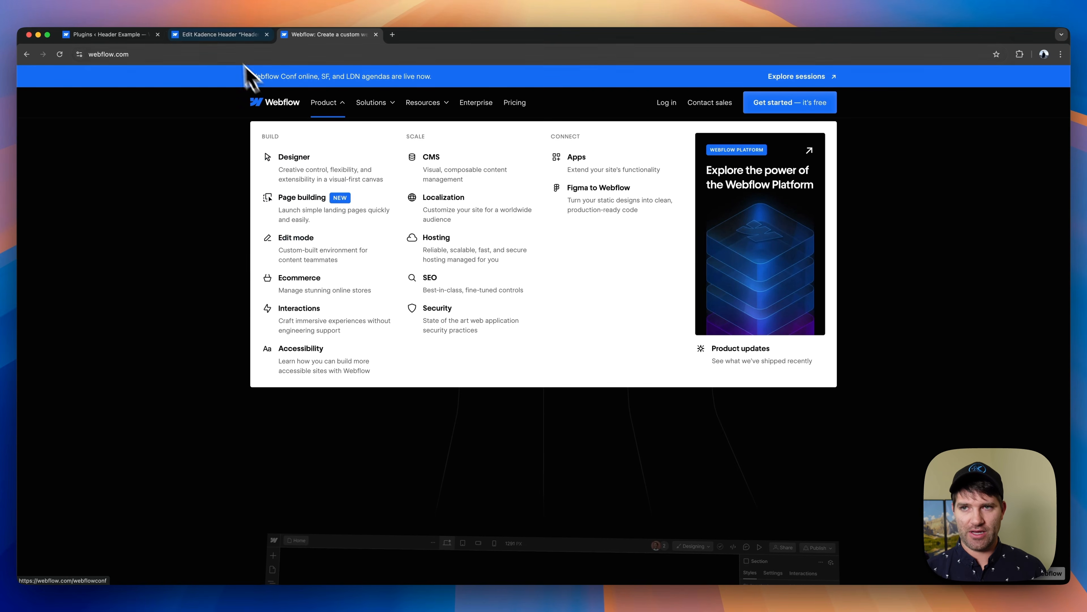
pyautogui.click(228, 38)
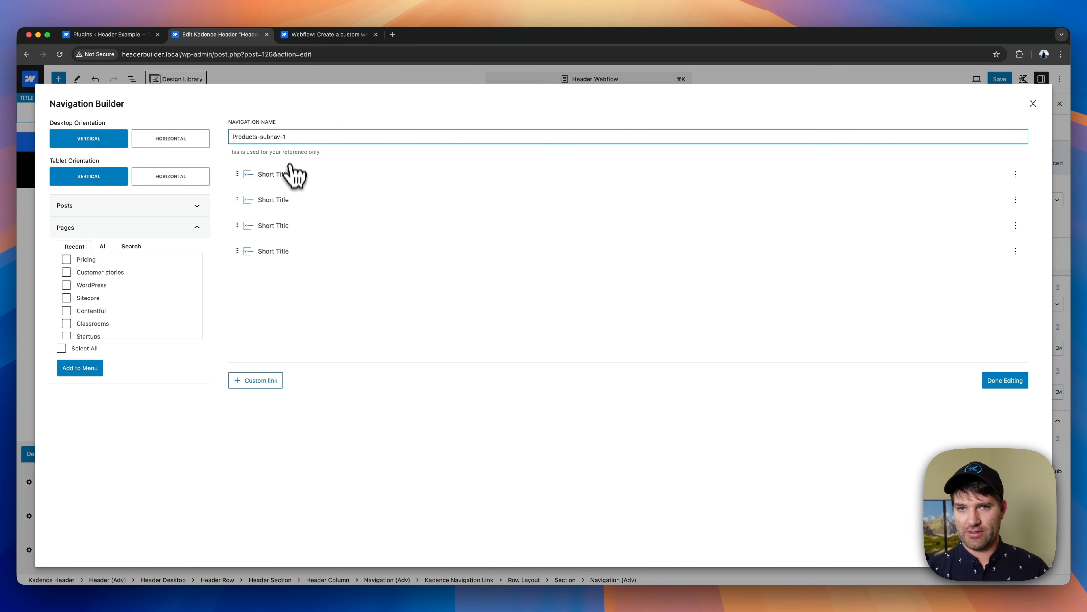
pyautogui.click(301, 178)
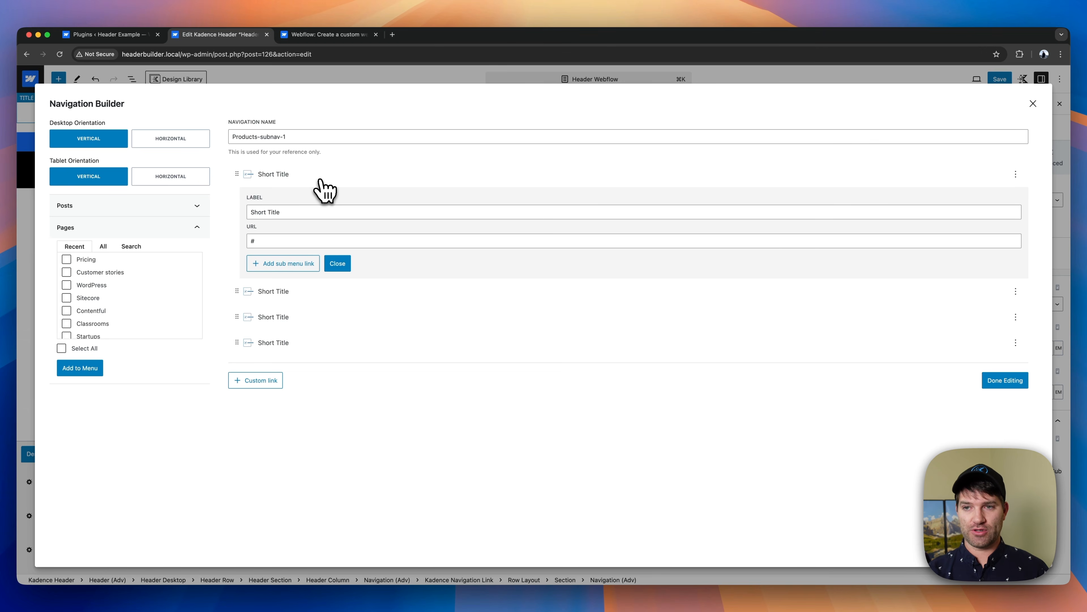
pyautogui.moveTo(280, 212); pyautogui.dragTo(251, 211)
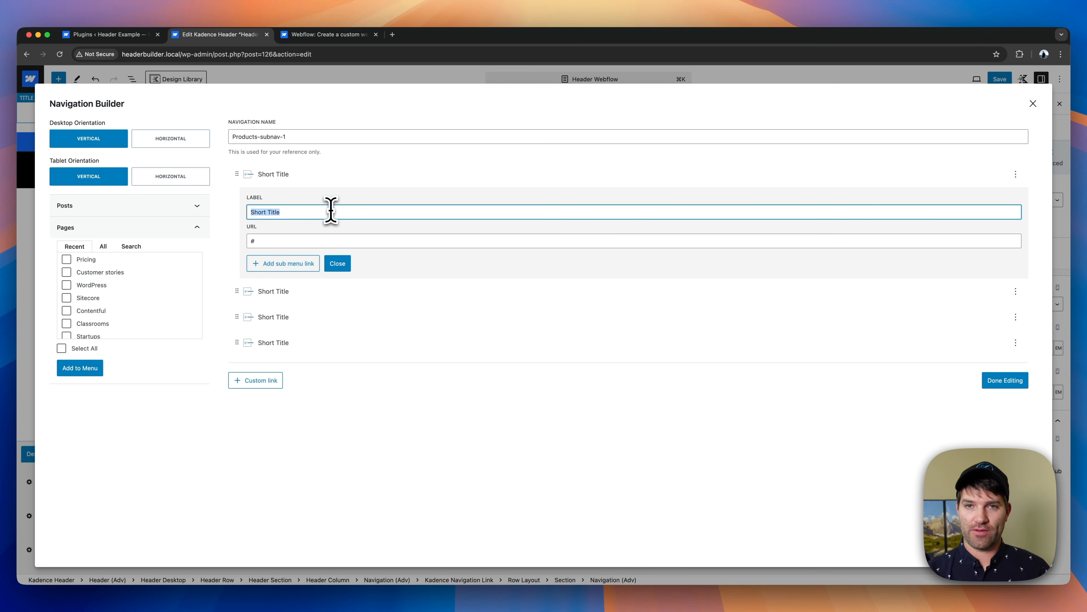
pyautogui.click(288, 35)
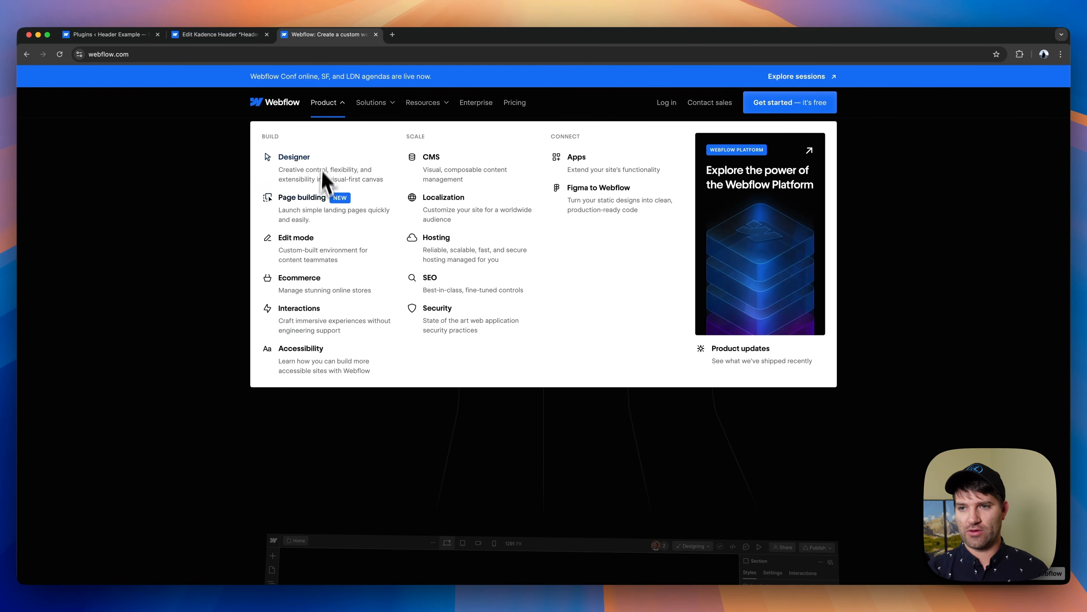
pyautogui.click(234, 35)
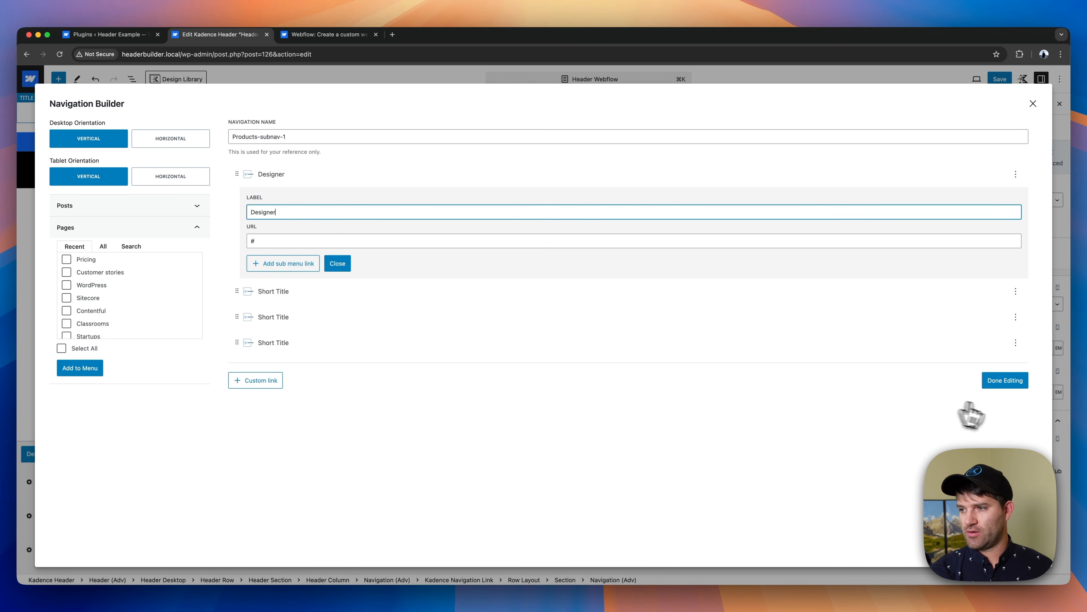
pyautogui.click(1004, 380)
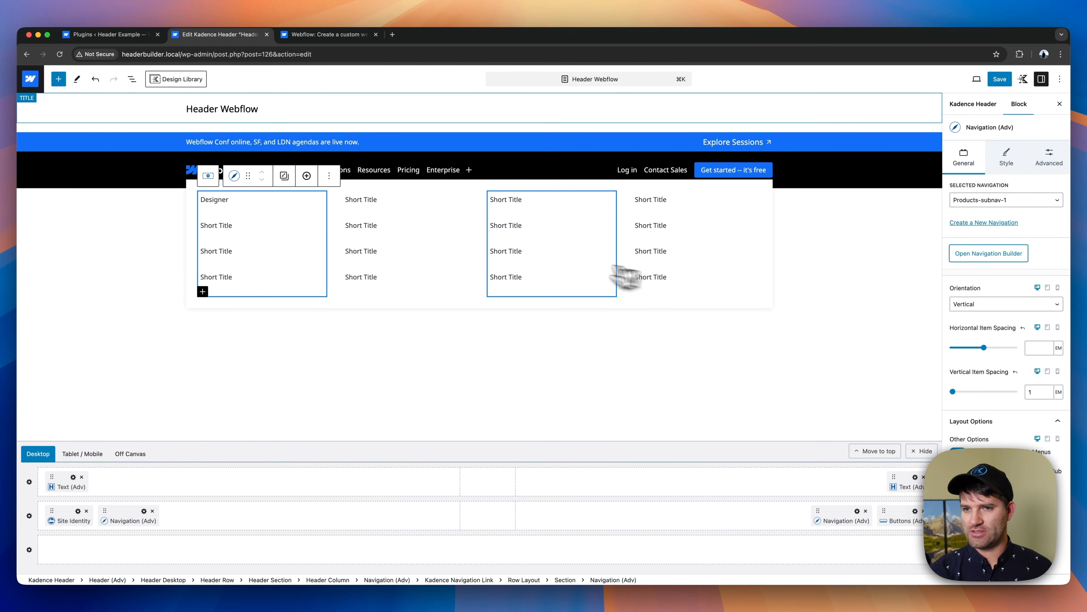
# - Give the Designer link the description "Creative control, flexibility, and extensibility in a visual-first canvas", copied from the Webflow site
pyautogui.click(222, 202)
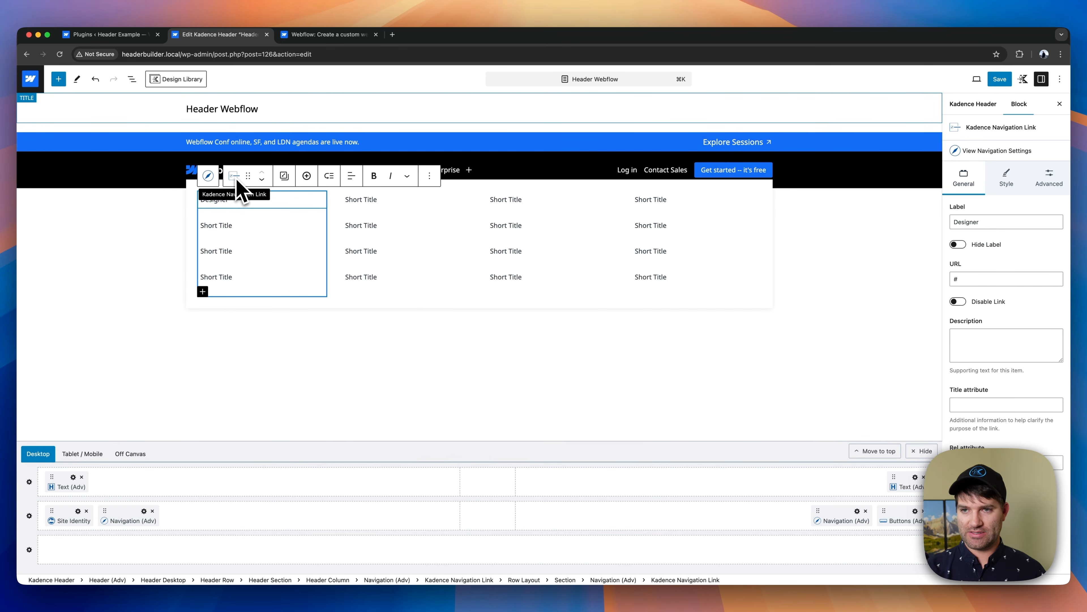
pyautogui.click(210, 176)
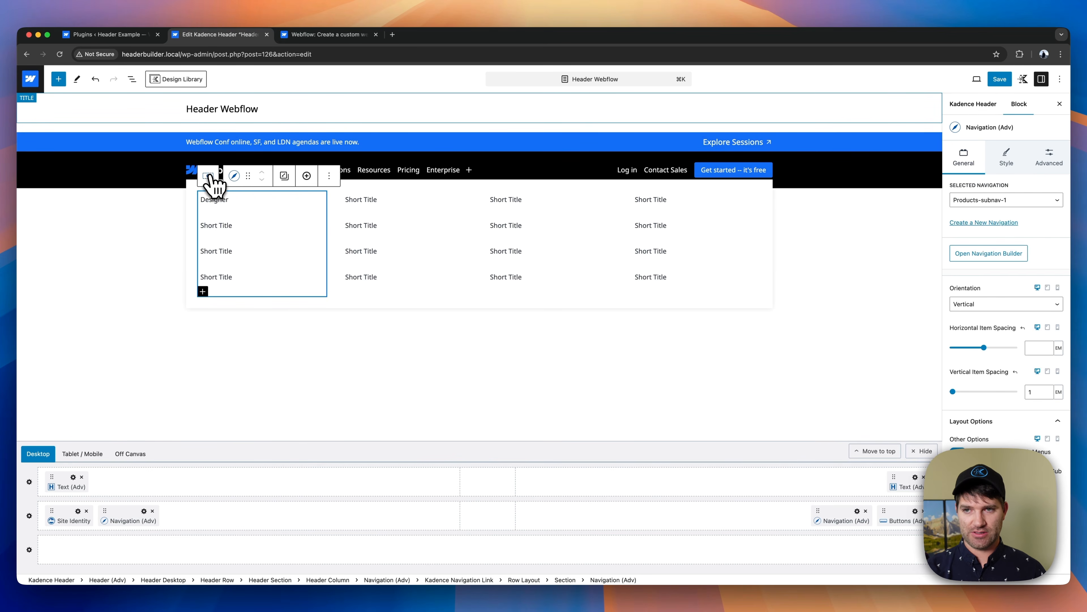
pyautogui.click(234, 177)
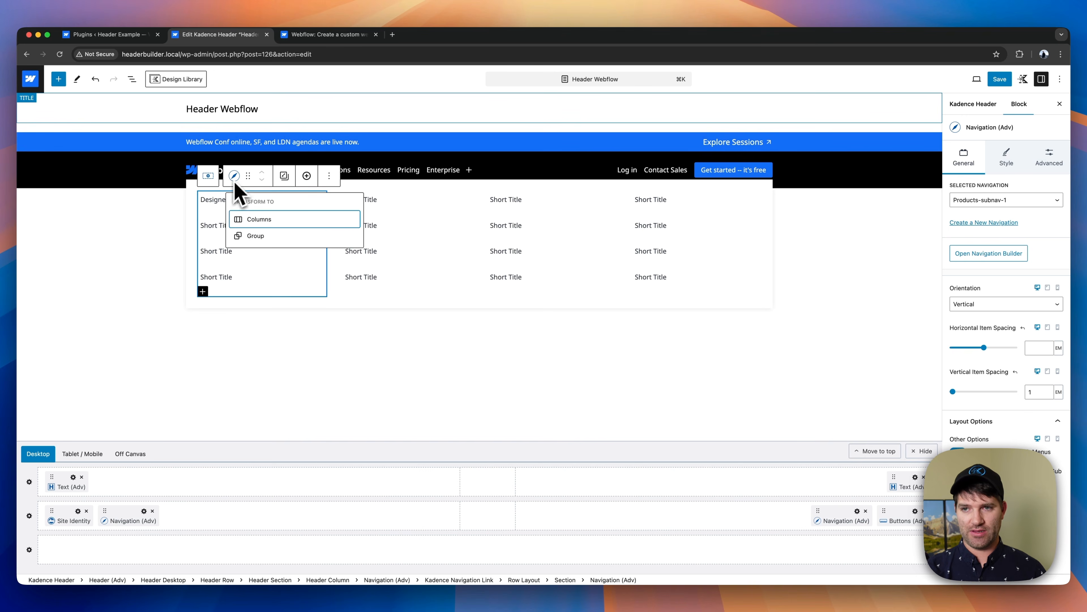
pyautogui.click(218, 204)
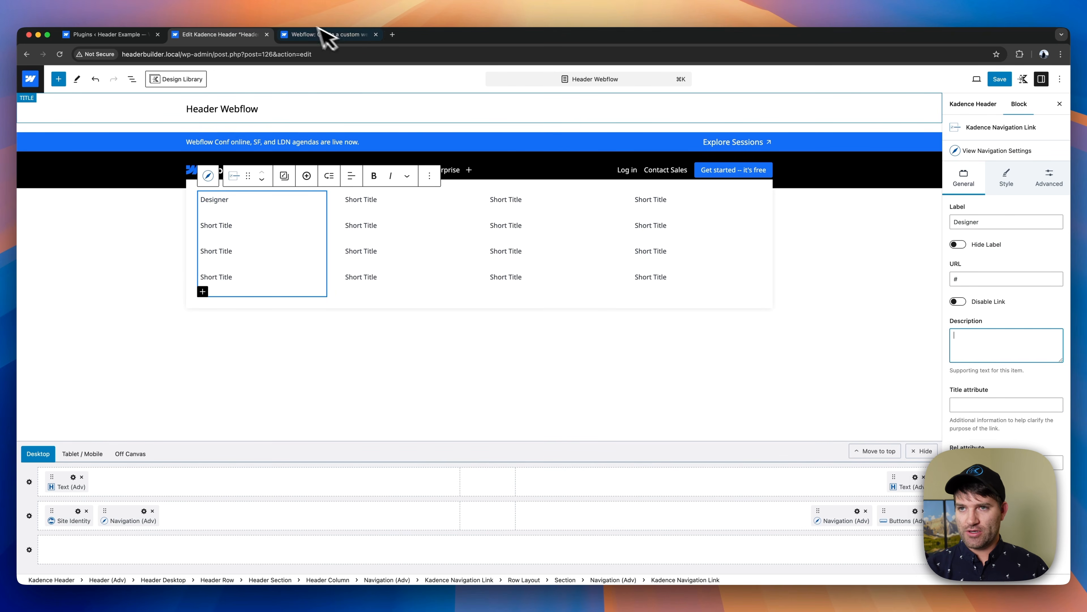
pyautogui.click(325, 35)
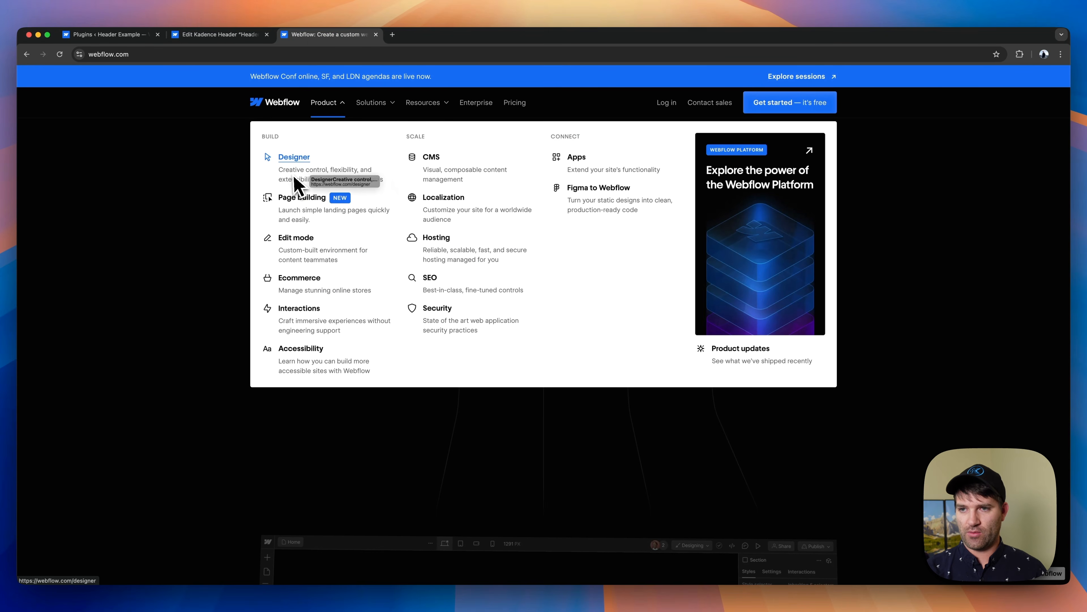
pyautogui.moveTo(376, 185); pyautogui.dragTo(440, 503)
pyautogui.press('super+c')
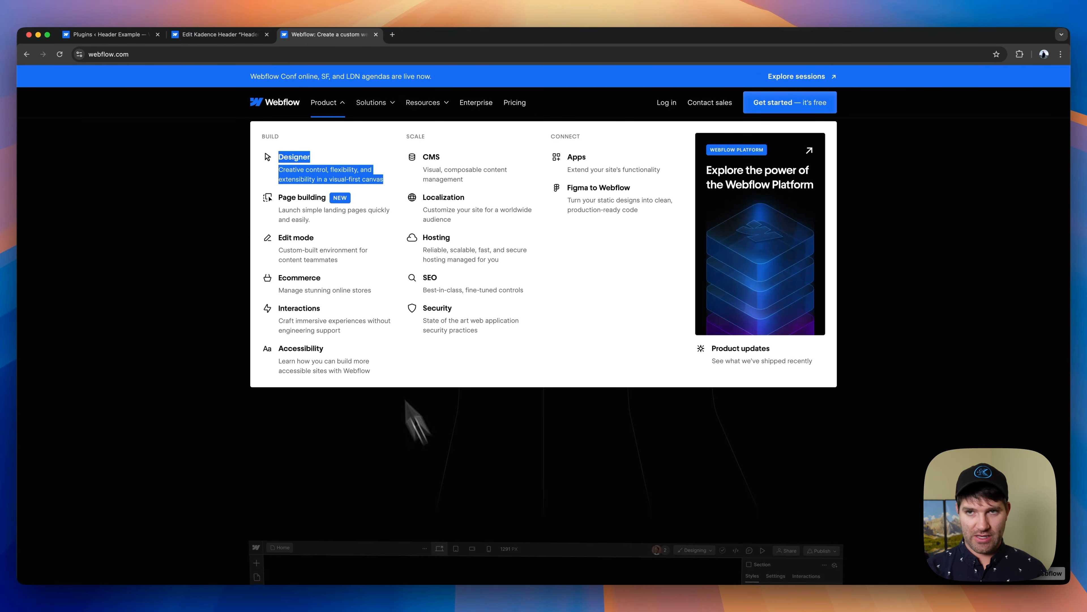
pyautogui.click(219, 35)
pyautogui.click(1010, 354)
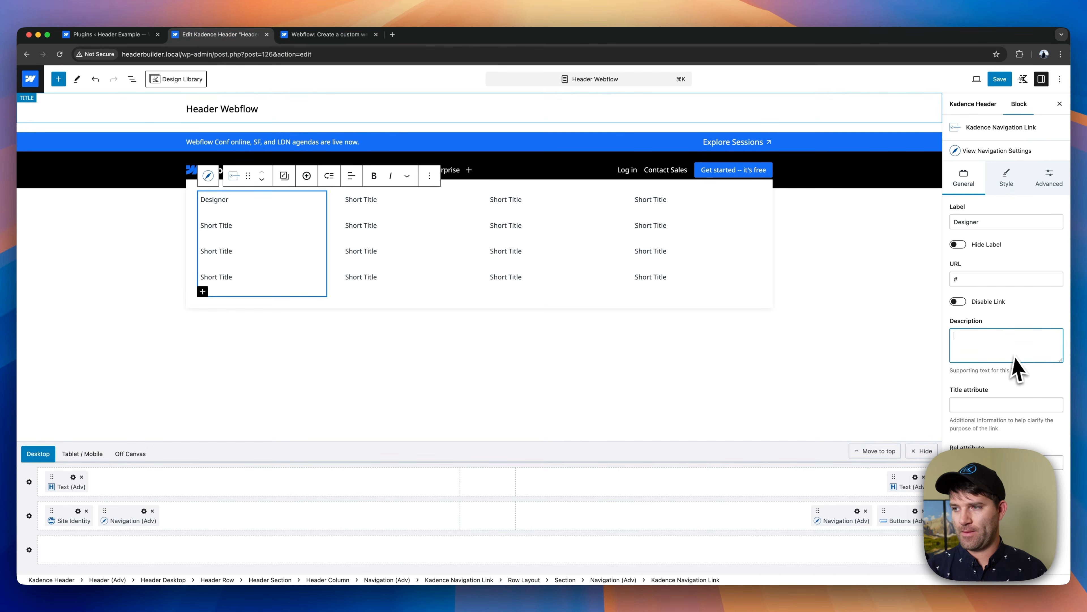
pyautogui.press('super+v')
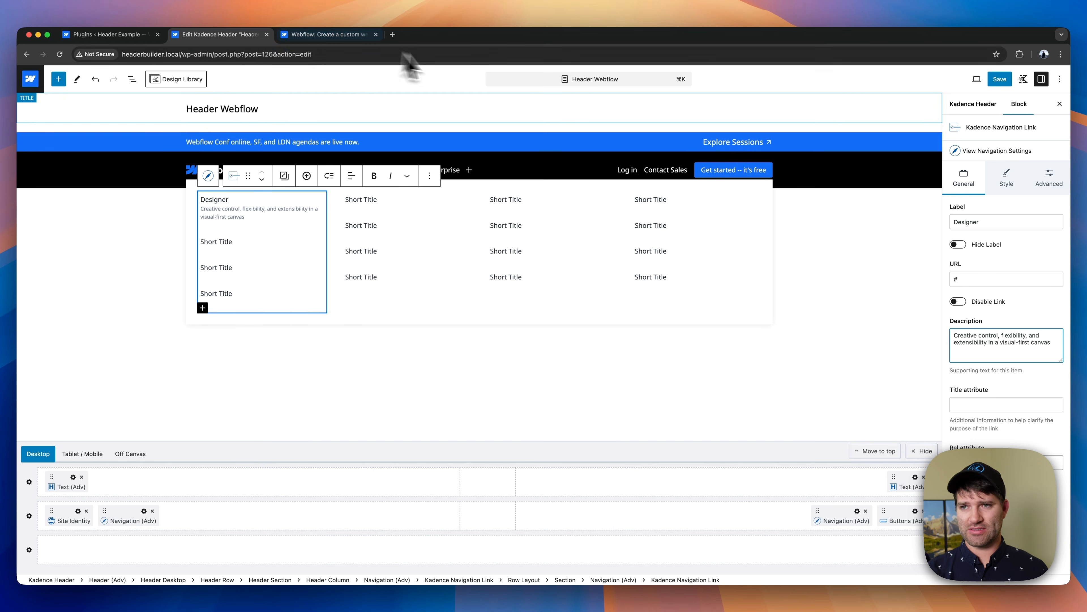
# - Set the Designer link's media type to Icon in its style settings
pyautogui.click(1007, 179)
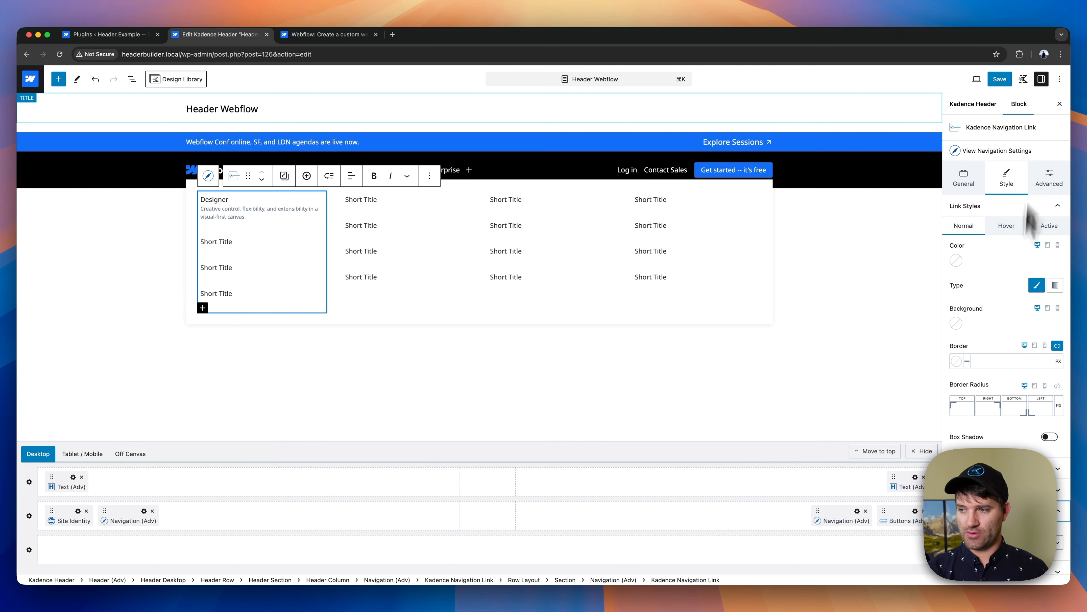
pyautogui.scroll(-1, 1026, 300)
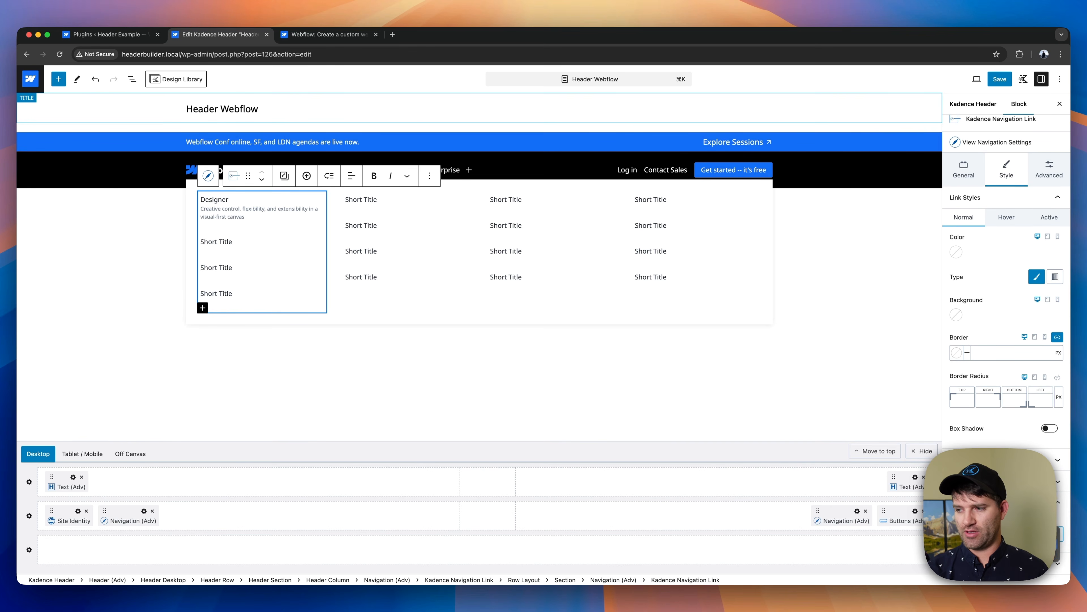
pyautogui.click(984, 553)
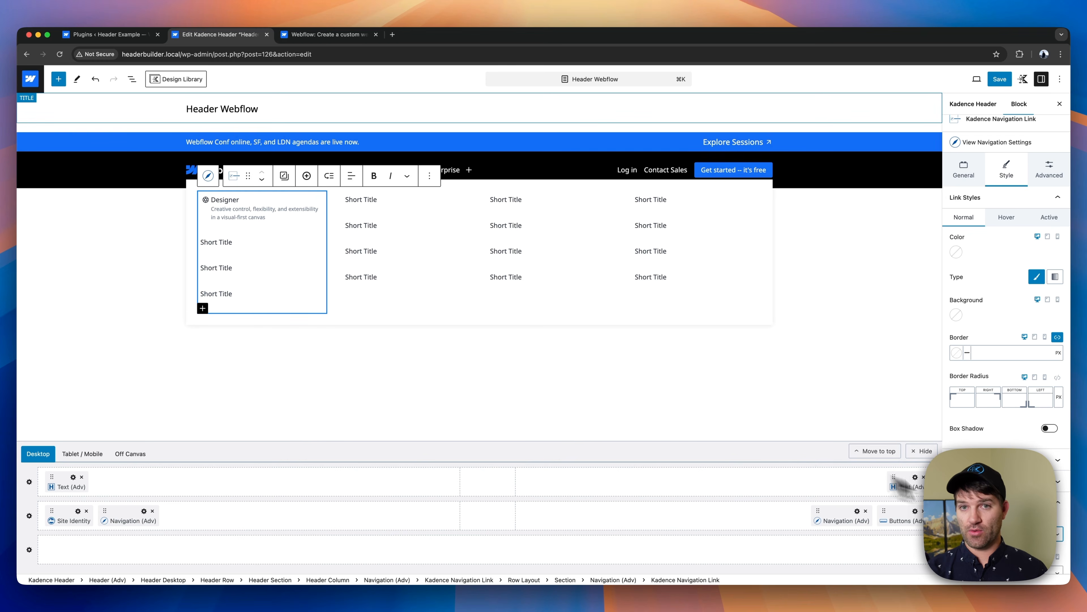
# - Replace the Designer link's icon with the pointer arrow from the Webflow icon set, checking the Webflow site's Designer entry for reference
pyautogui.scroll(-10, 1007, 300)
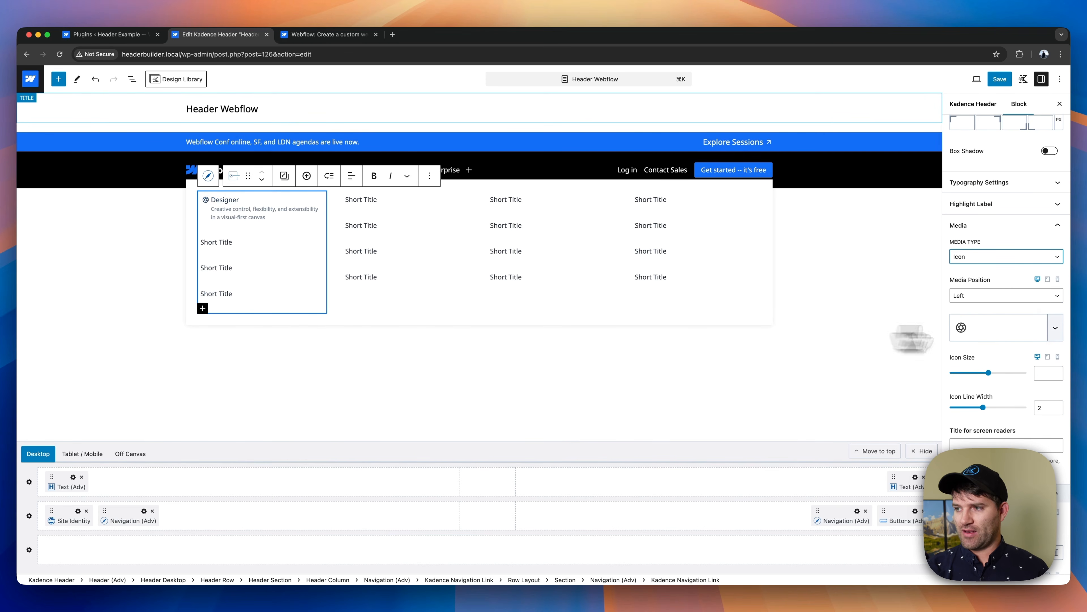
pyautogui.click(1055, 333)
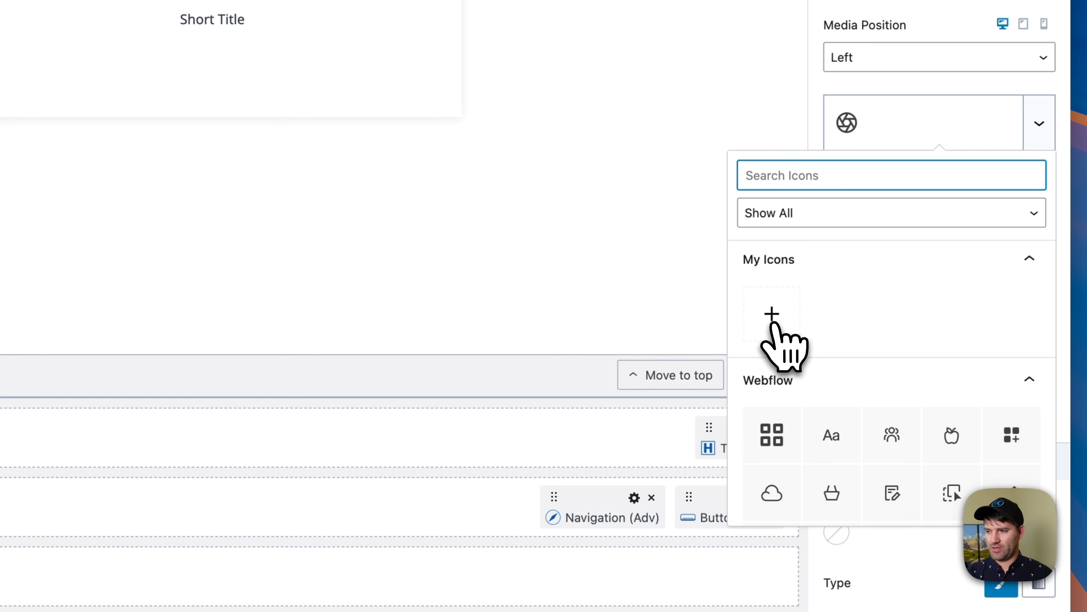
pyautogui.scroll(-5, 855, 343)
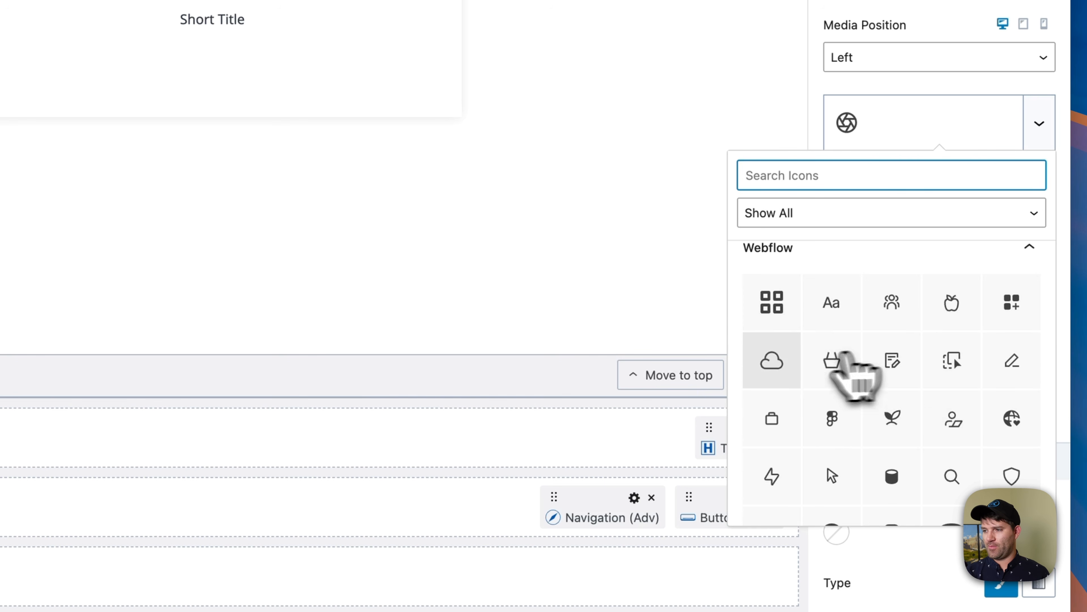
pyautogui.scroll(-2, 839, 364)
pyautogui.scroll(4, 866, 389)
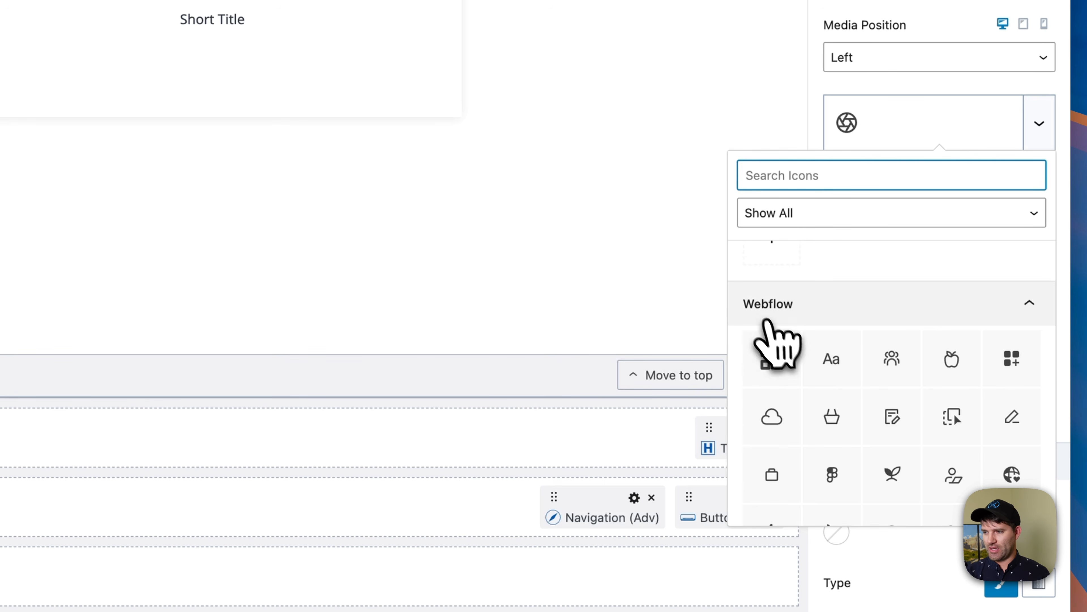
pyautogui.scroll(-1, 857, 377)
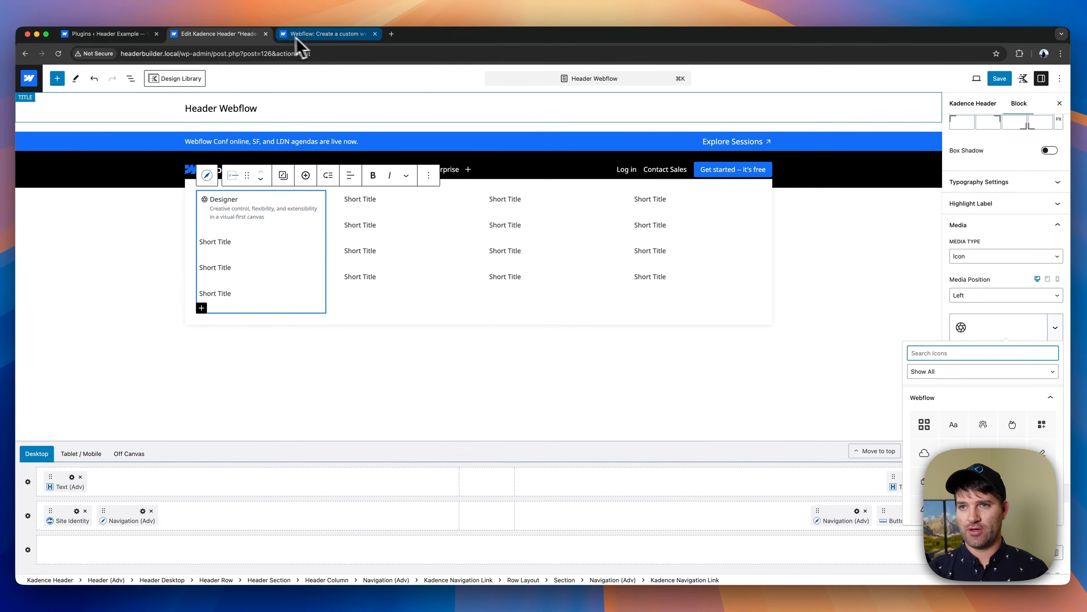
pyautogui.click(298, 37)
pyautogui.click(335, 112)
pyautogui.doubleClick(299, 157)
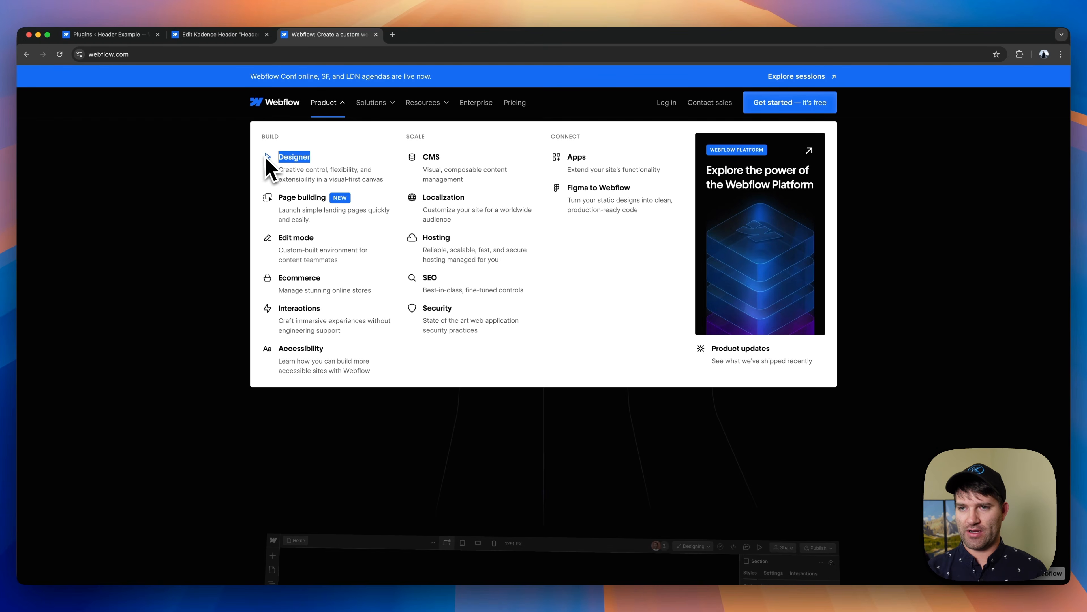
pyautogui.click(231, 35)
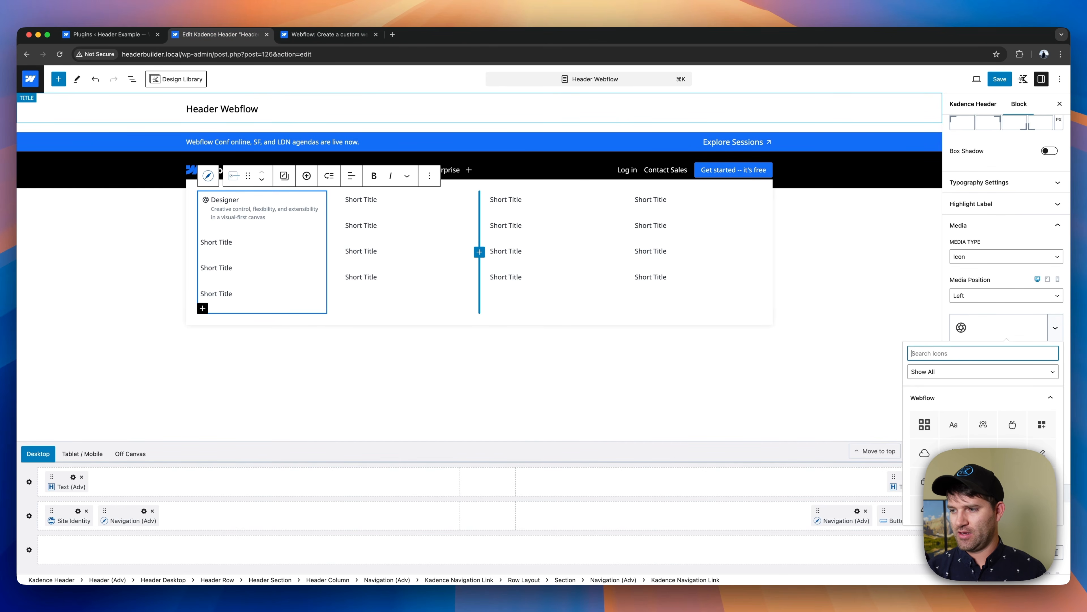
pyautogui.scroll(-1, 1012, 457)
pyautogui.click(954, 444)
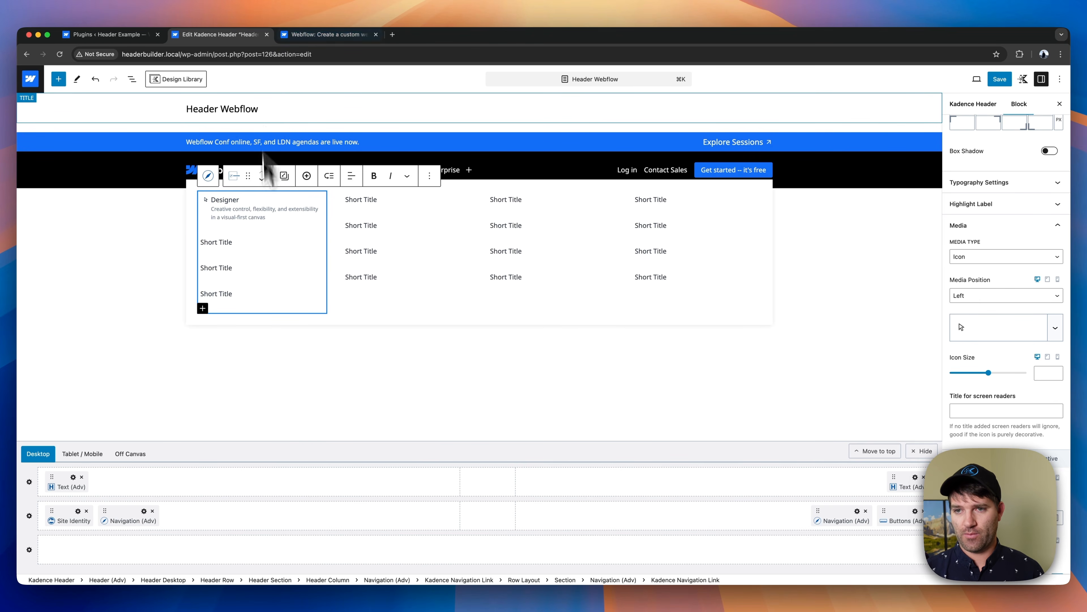
pyautogui.scroll(-5, 1006, 343)
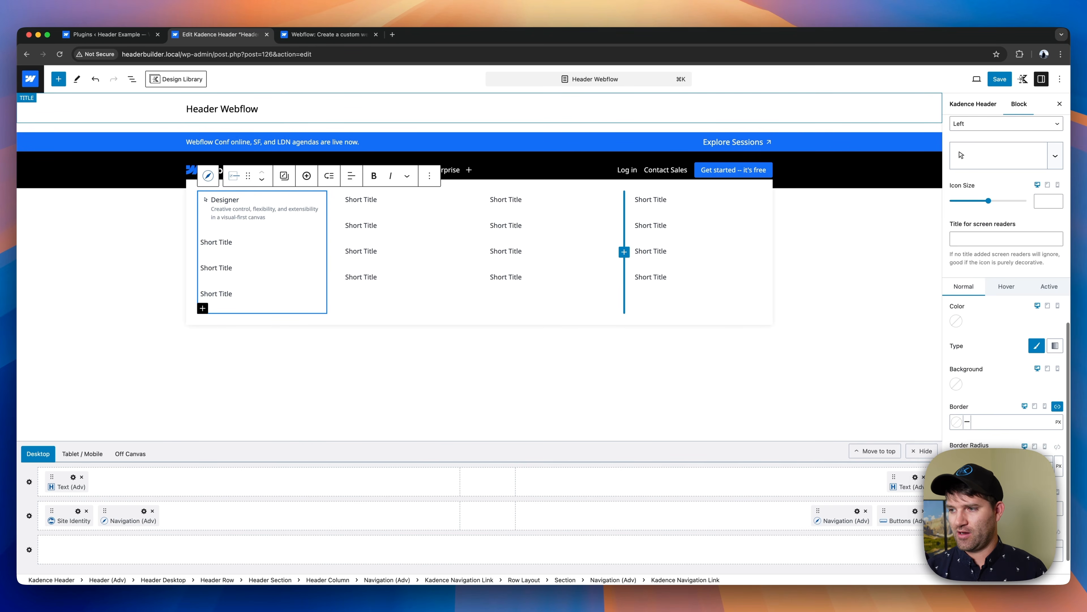
pyautogui.scroll(5, 1010, 343)
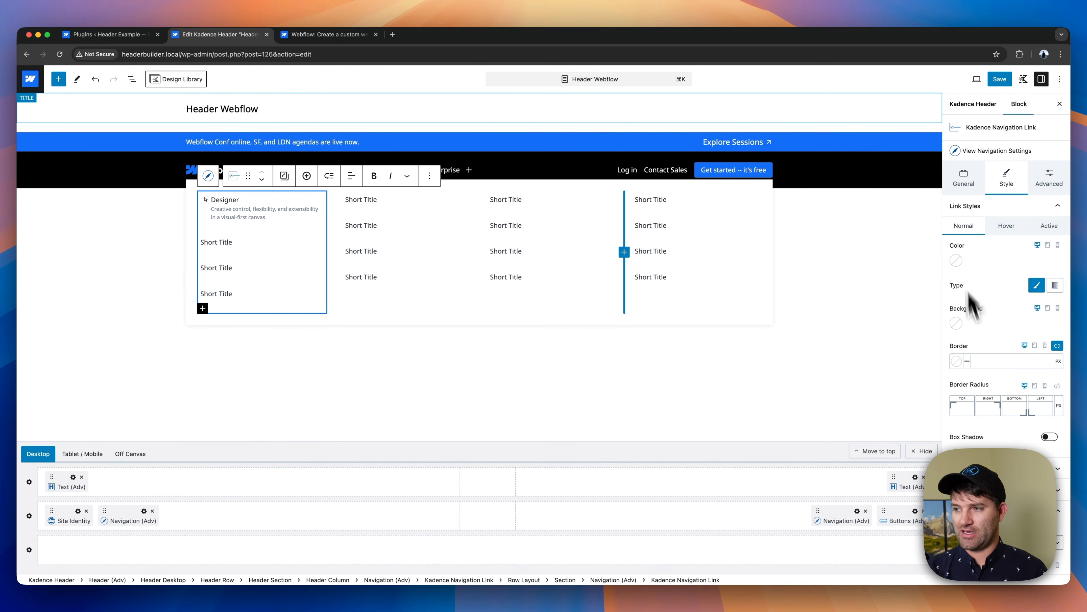
pyautogui.scroll(-2, 1006, 428)
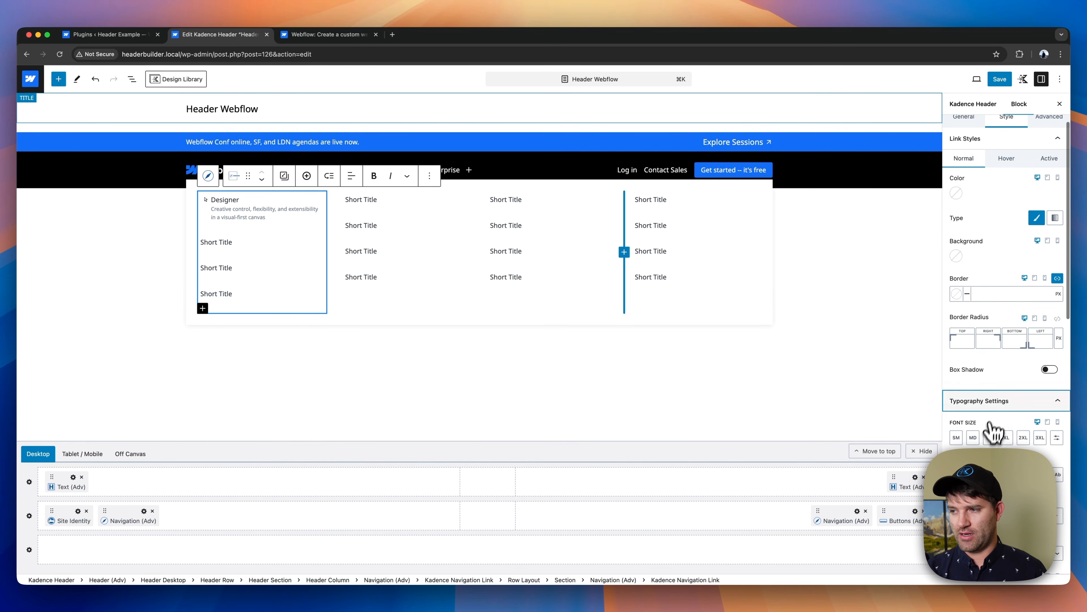
pyautogui.scroll(-8, 1002, 429)
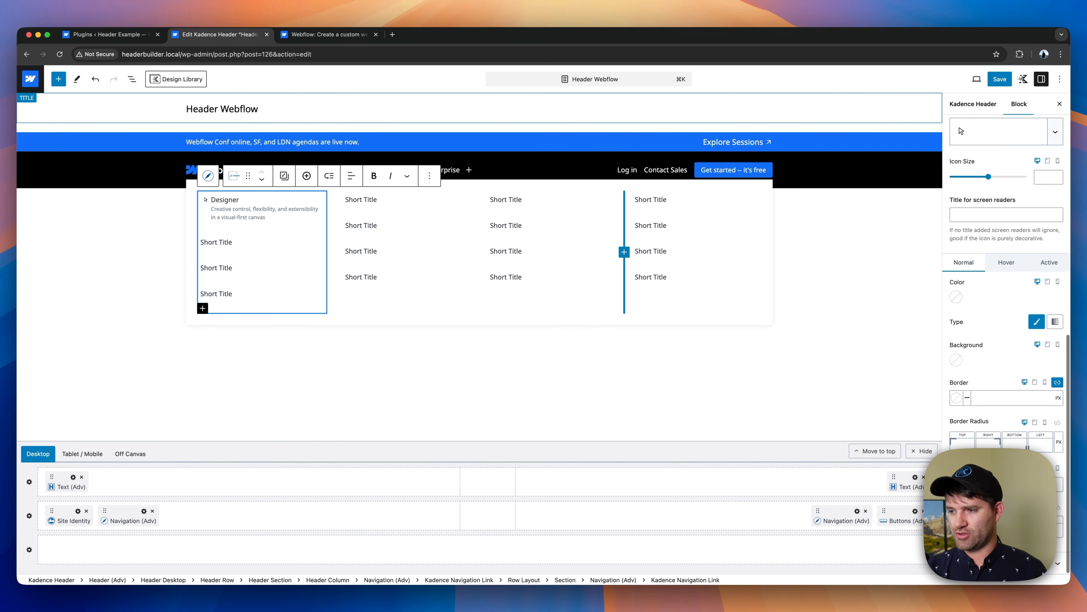
pyautogui.scroll(-5, 961, 131)
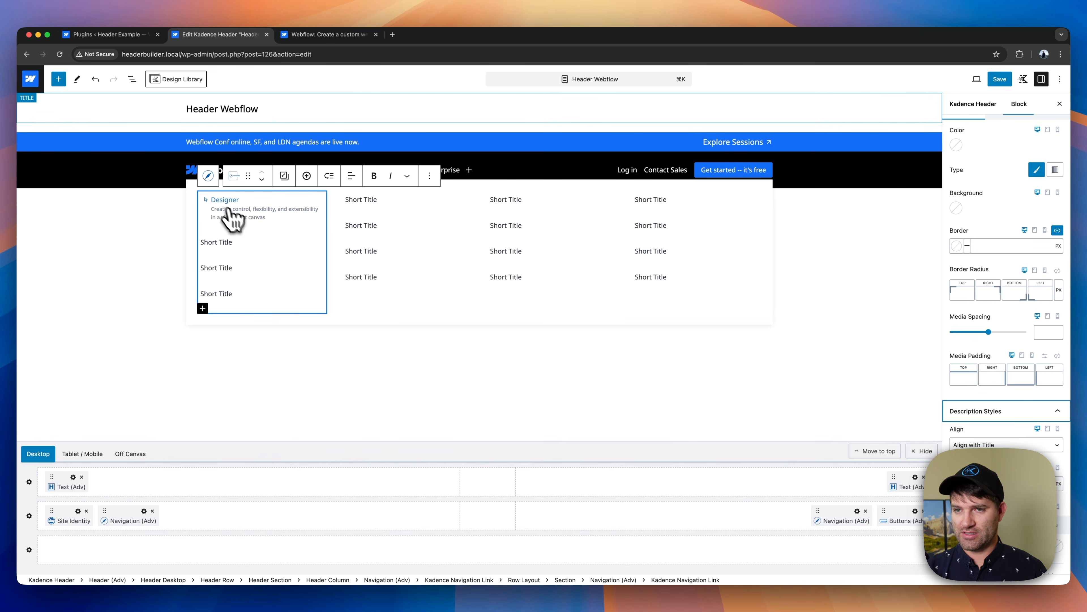
# - Set the description font size to 15 px for the whole Products-subnav-1 navigation in the first column
pyautogui.click(208, 176)
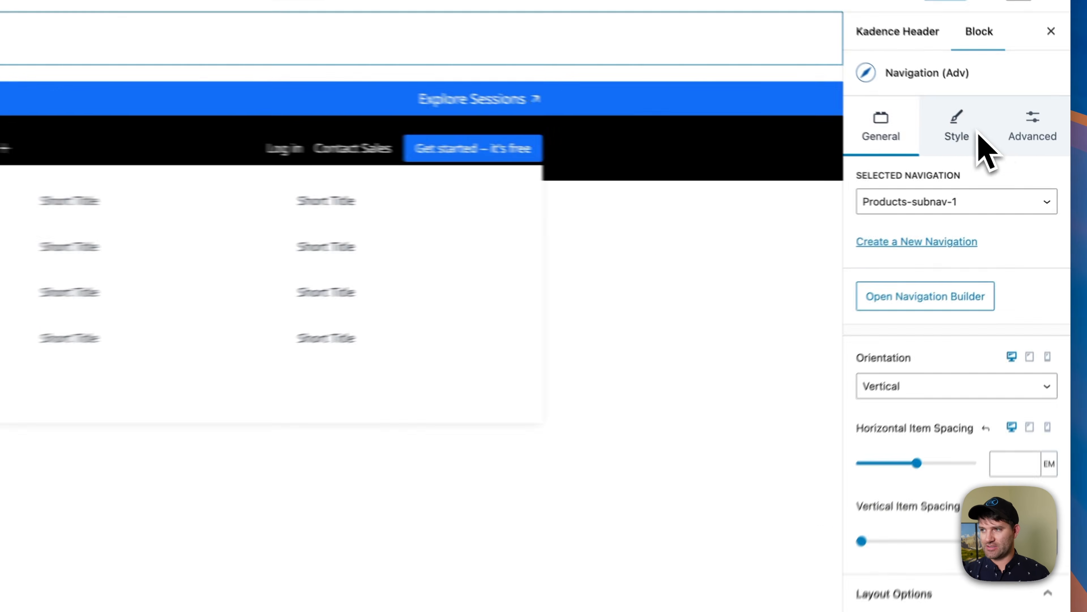
pyautogui.click(1017, 162)
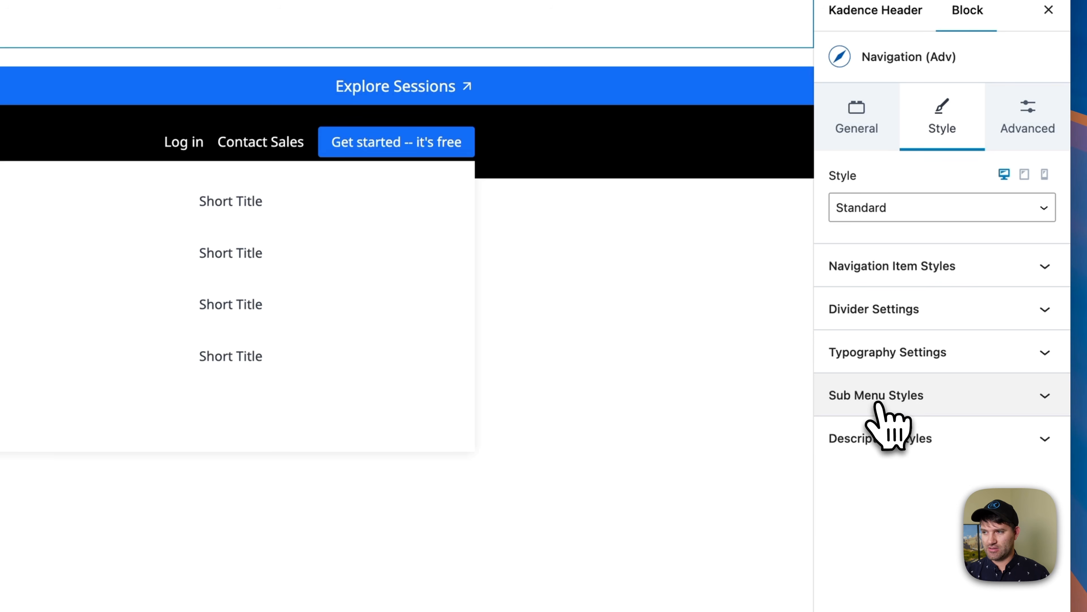
pyautogui.click(881, 438)
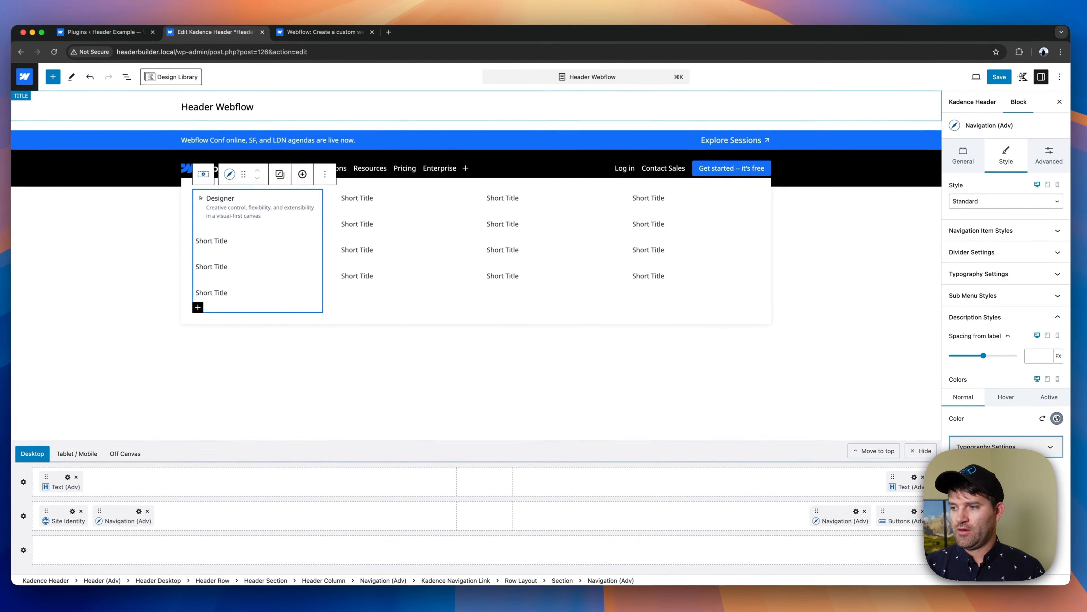
pyautogui.click(916, 429)
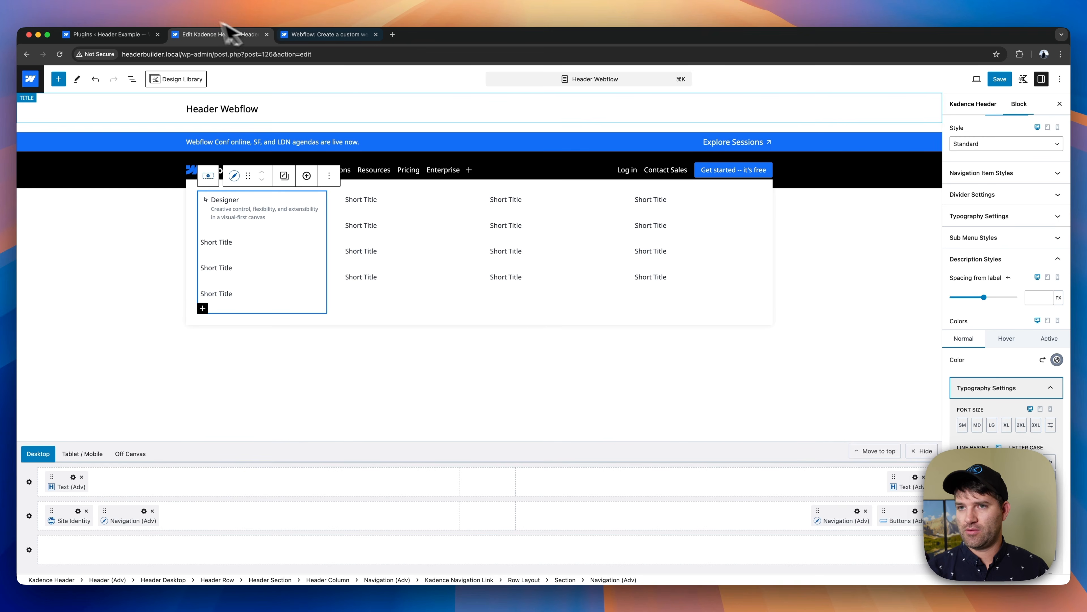
pyautogui.click(1051, 425)
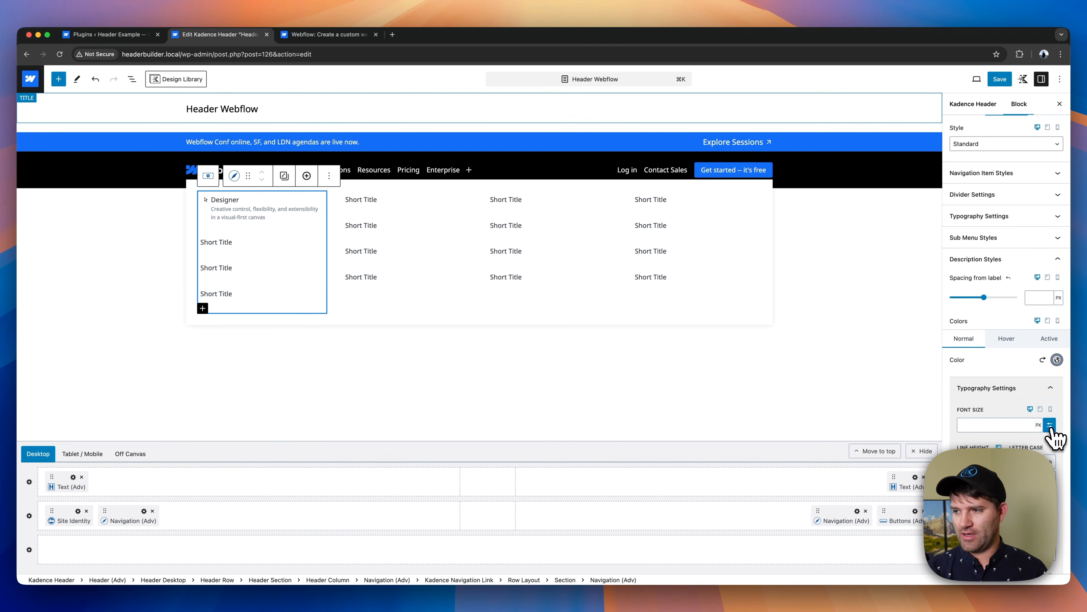
pyautogui.click(990, 424)
pyautogui.write('15')
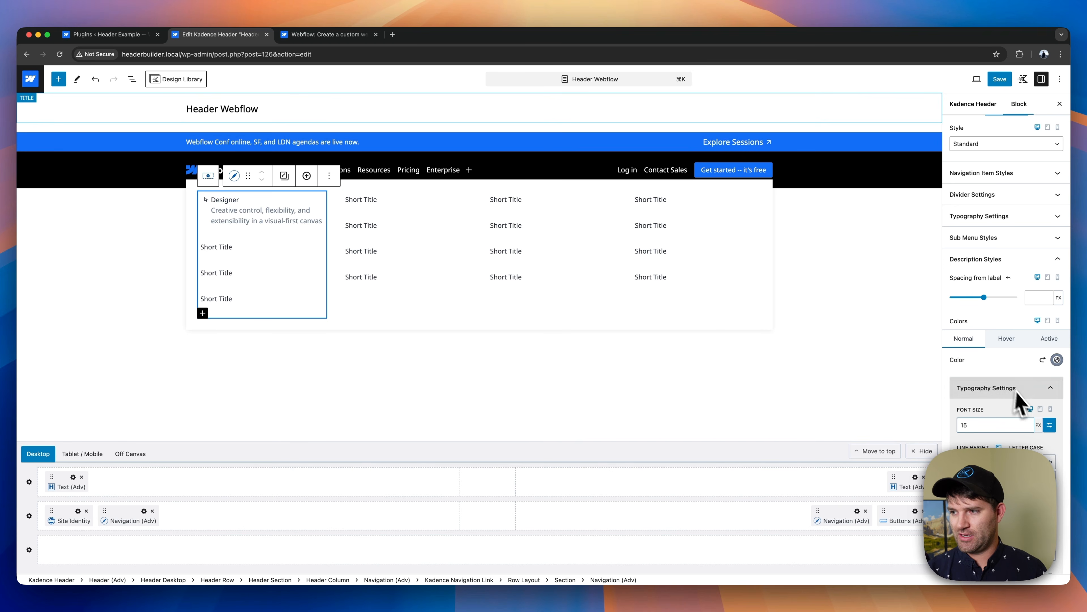
# - Set the font size of the navigation's item labels to 16 px
pyautogui.scroll(2, 1004, 385)
pyautogui.click(1007, 238)
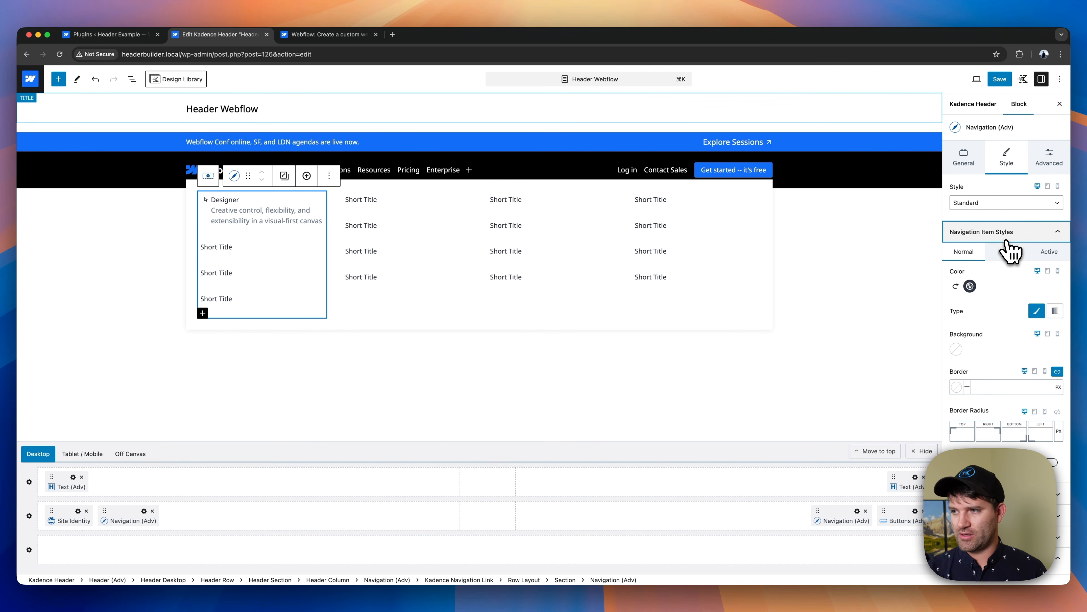
pyautogui.scroll(-5, 1010, 245)
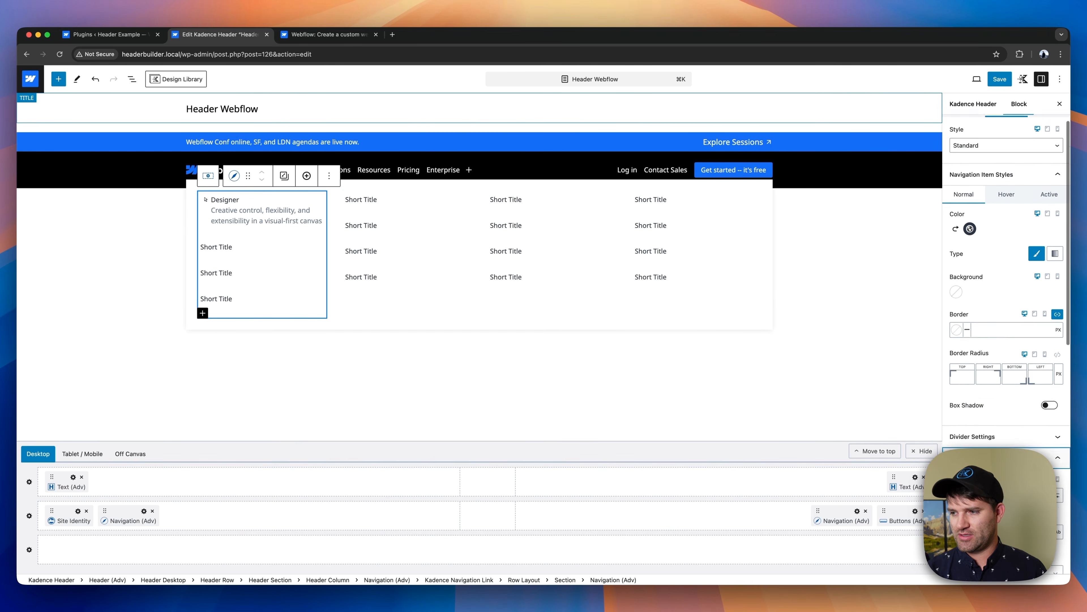
pyautogui.scroll(-5, 1006, 343)
pyautogui.click(1058, 220)
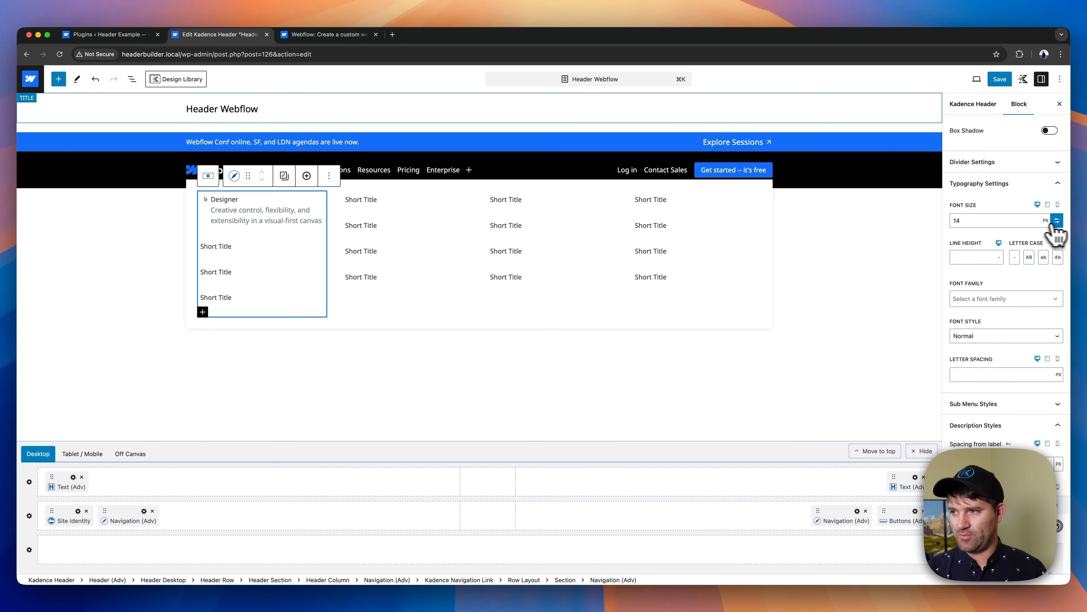
pyautogui.press('BackSpace')
pyautogui.write('6')
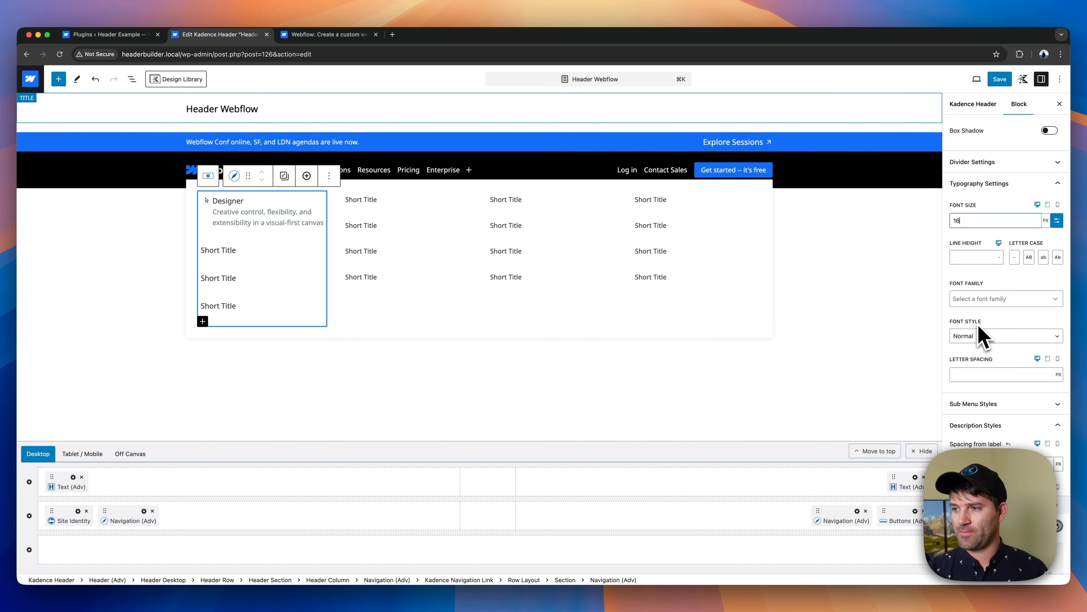
# - Give the navigation's item labels the System Default font family and Semi-Bold 600 font weight
pyautogui.click(979, 335)
pyautogui.click(981, 334)
pyautogui.click(986, 303)
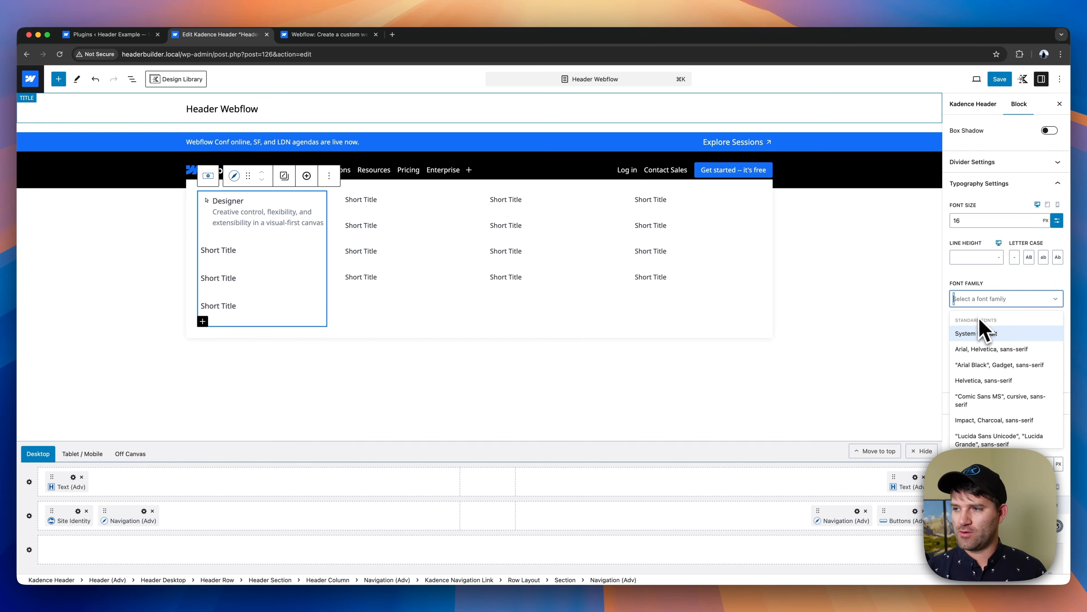
pyautogui.click(978, 338)
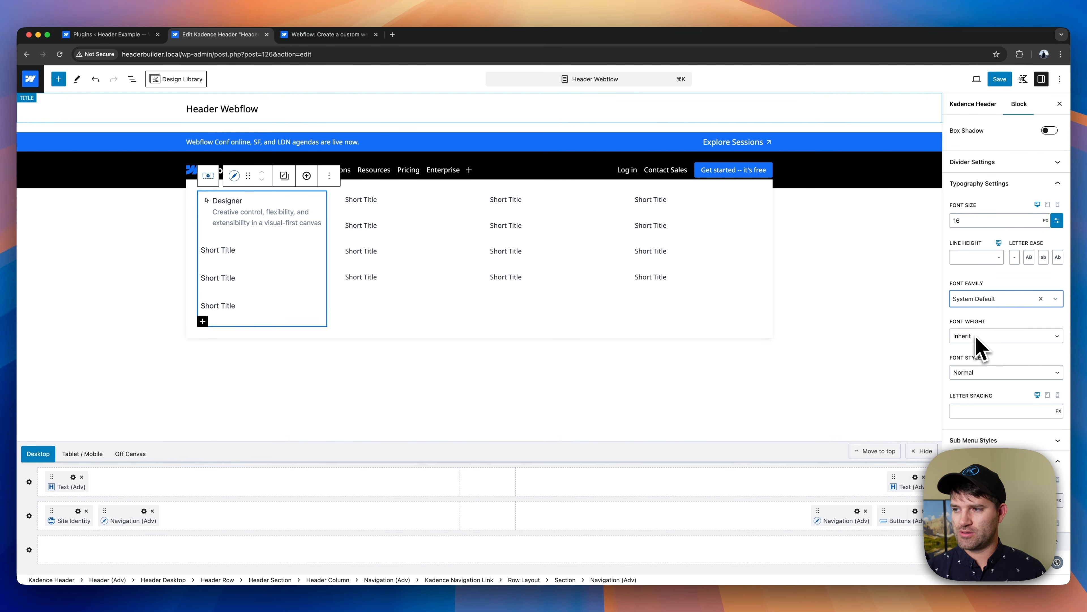
pyautogui.click(978, 372)
pyautogui.click(981, 383)
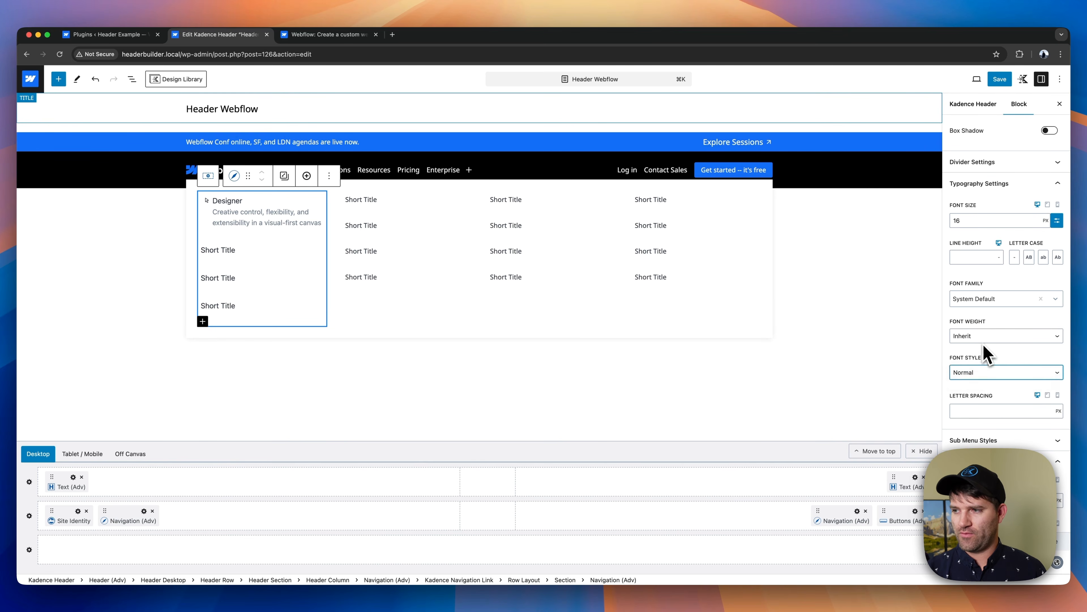
pyautogui.click(980, 336)
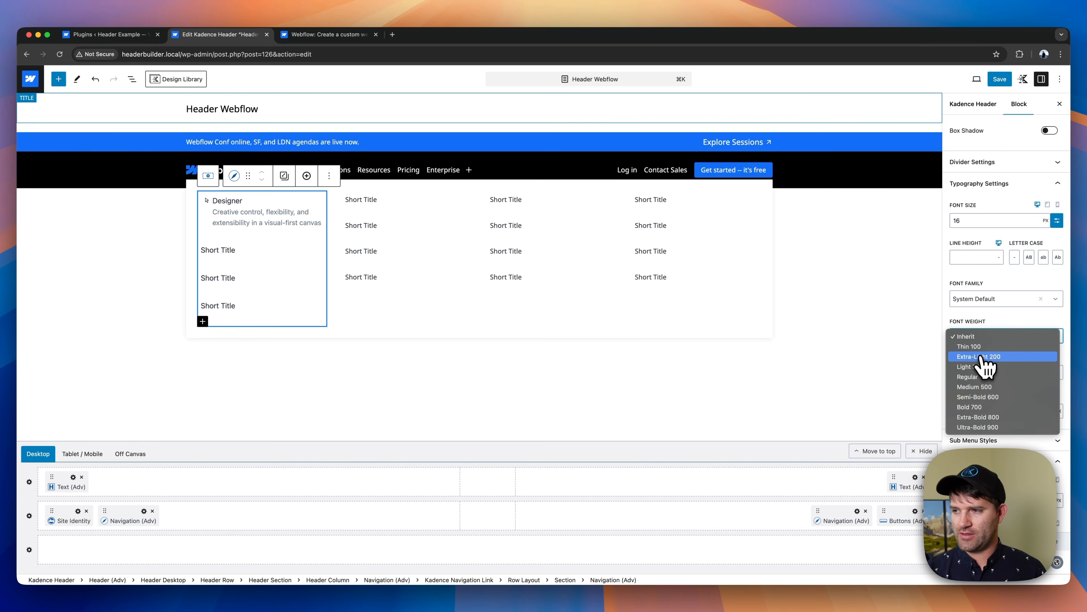
pyautogui.click(978, 397)
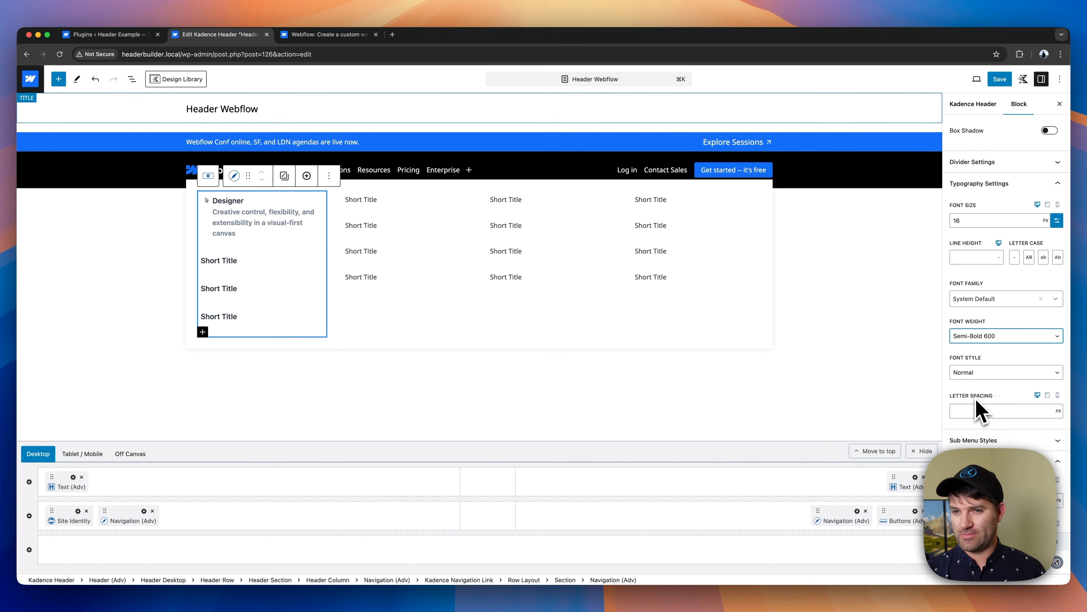
# - Set the font weight of the navigation's descriptions to Normal
pyautogui.scroll(-8, 1006, 342)
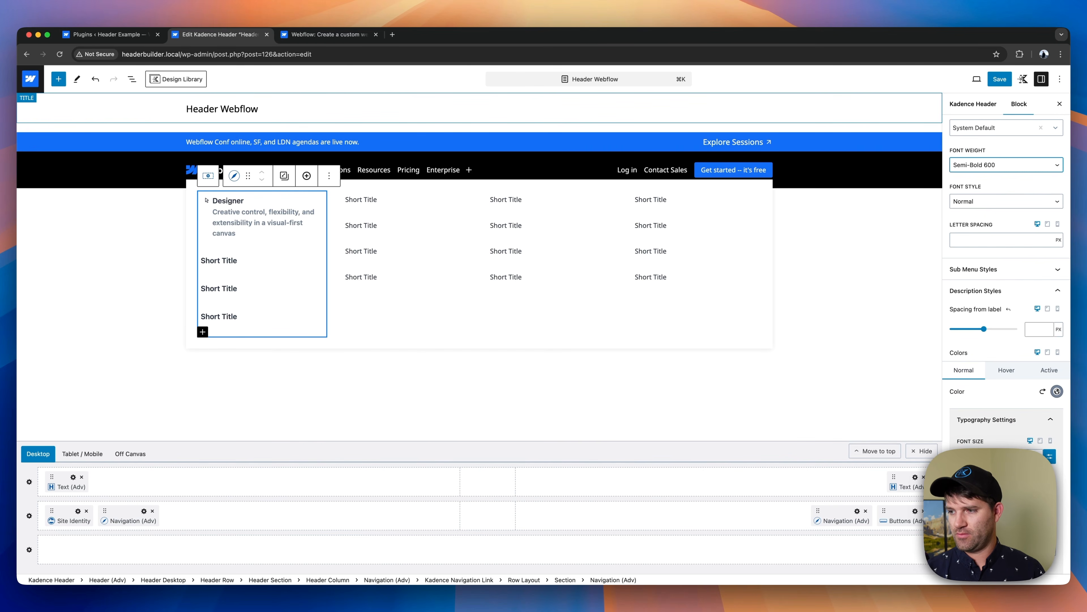
pyautogui.scroll(-4, 1006, 300)
pyautogui.click(981, 512)
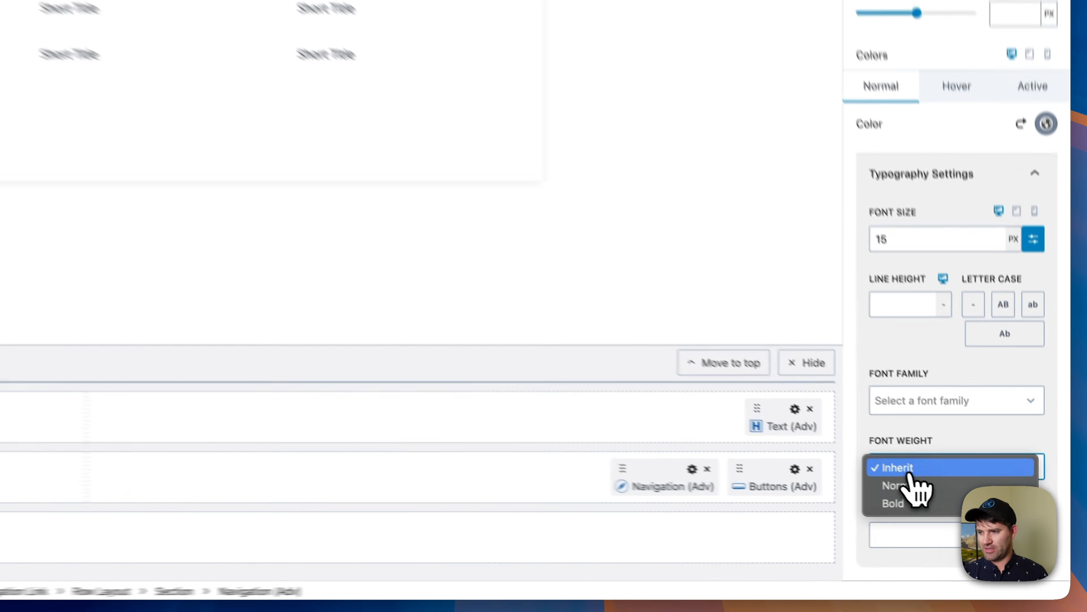
pyautogui.click(983, 523)
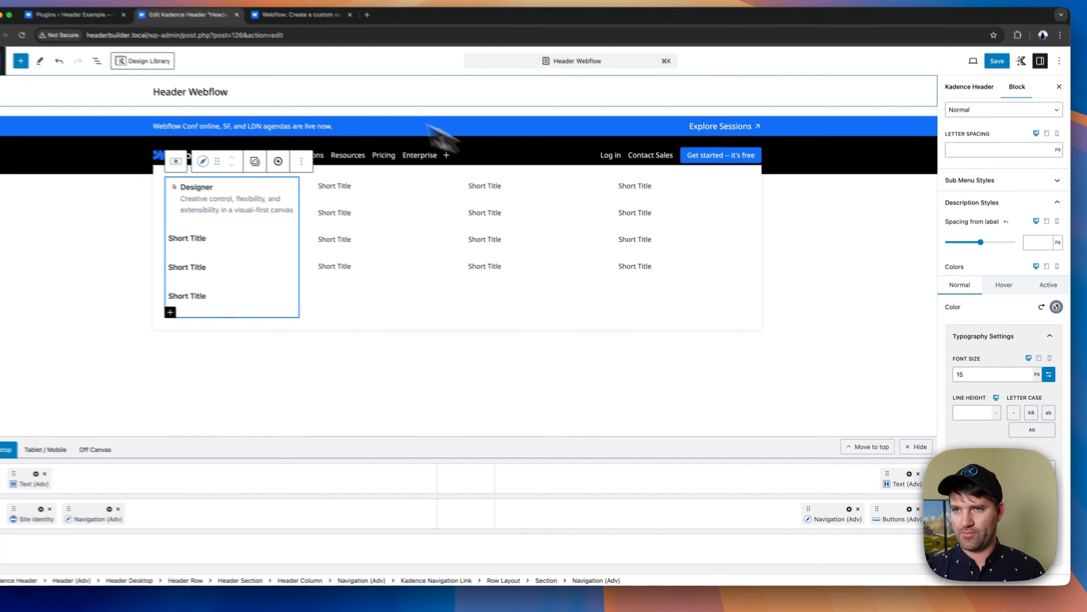
# - Examine the Designer entry's icon and text styling in the Product dropdown on the Webflow site, and return to the header editor
pyautogui.click(300, 35)
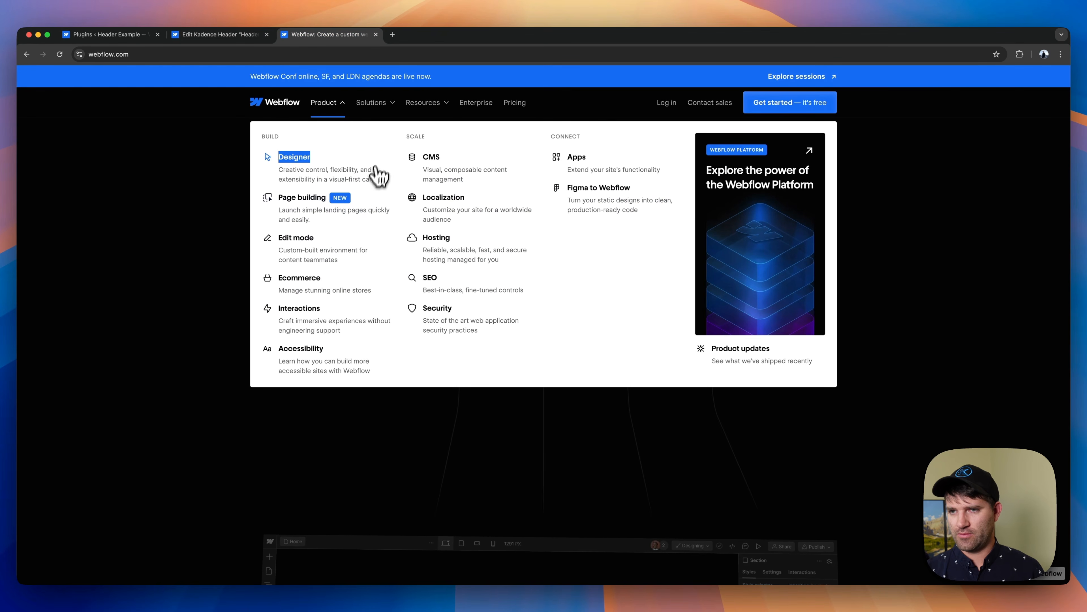
pyautogui.click(343, 174)
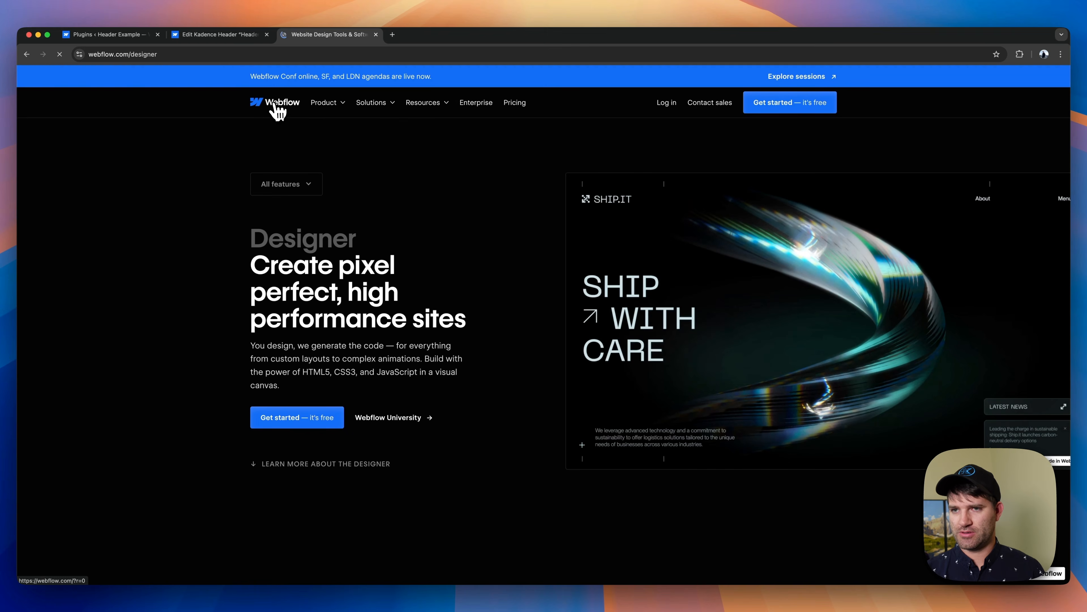
pyautogui.click(278, 109)
pyautogui.click(325, 106)
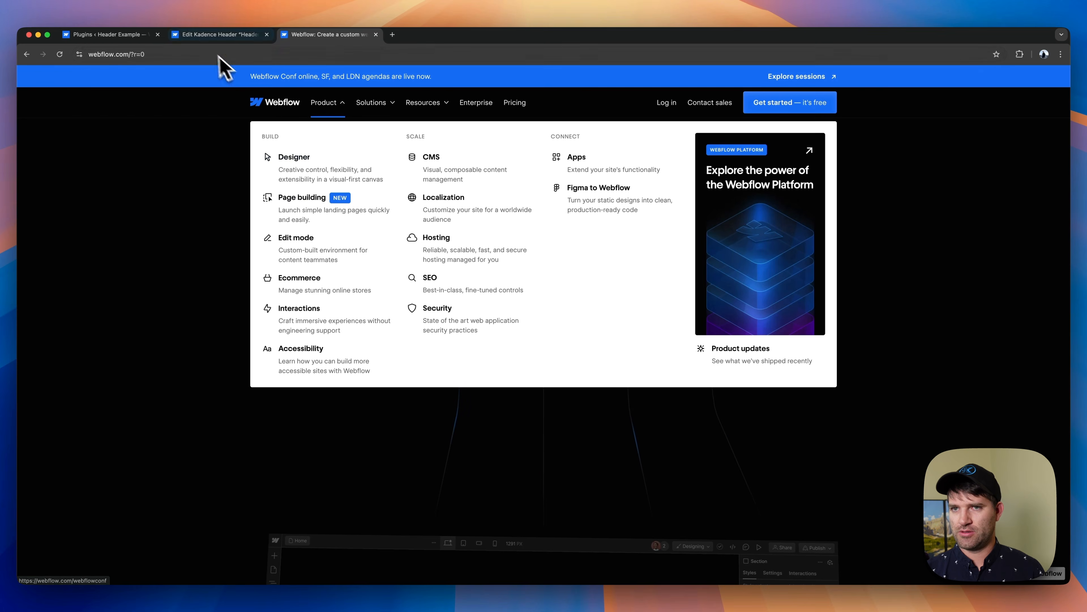
pyautogui.click(217, 36)
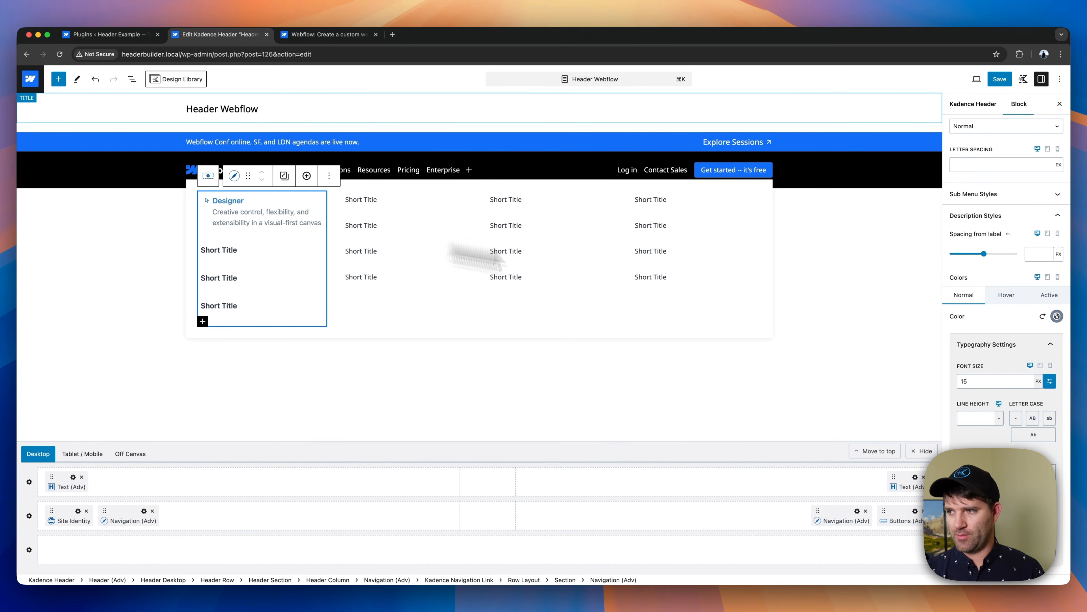
# - Set the icon size of the Designer navigation link in the Product dropdown to 26
pyautogui.scroll(4, 989, 317)
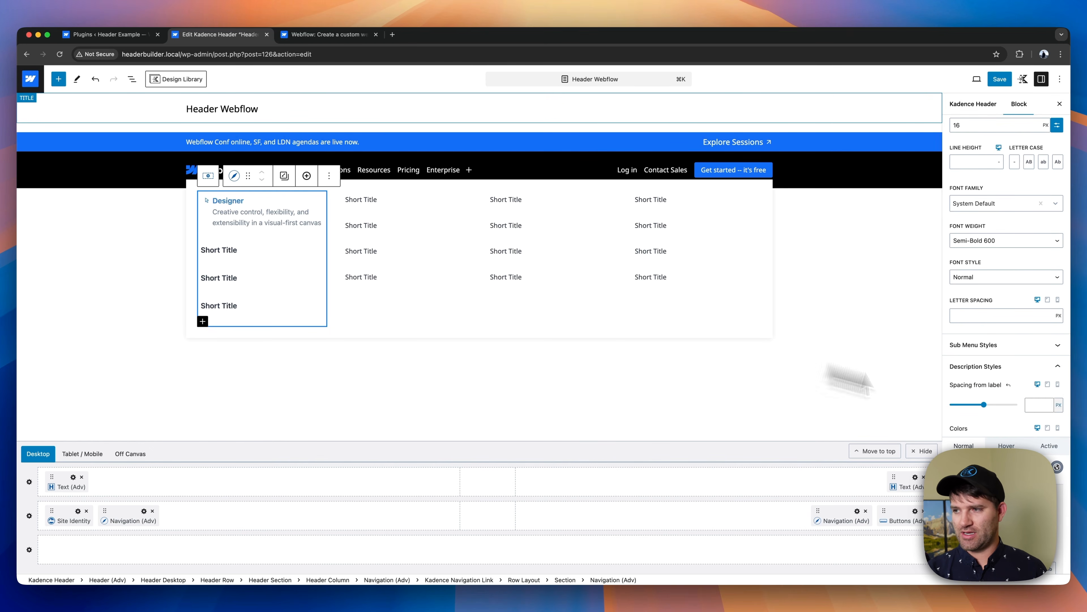
pyautogui.scroll(-4, 1017, 430)
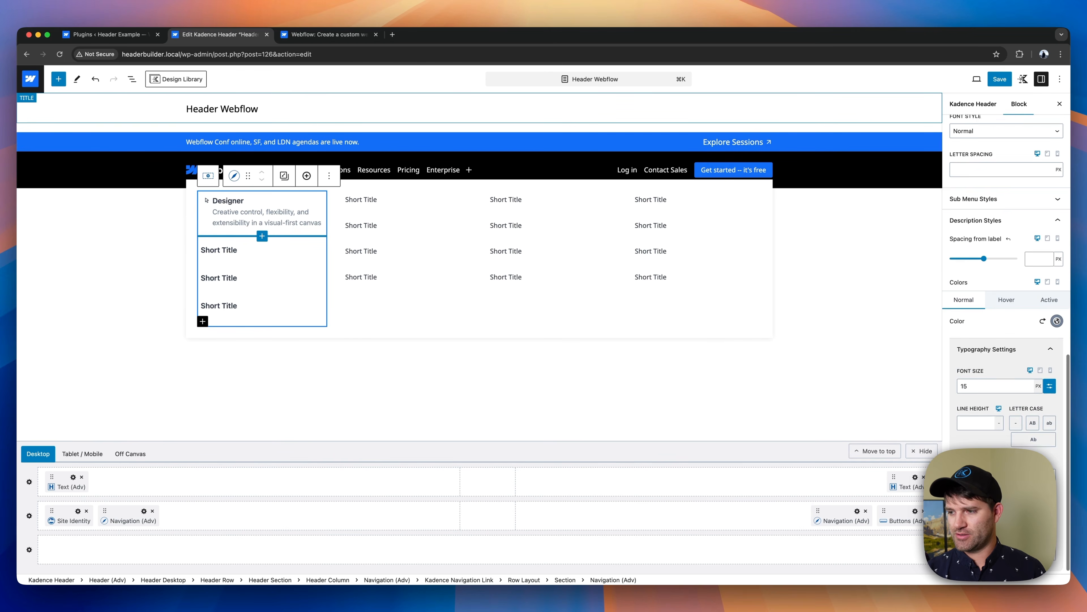
pyautogui.scroll(10, 1002, 377)
pyautogui.click(990, 344)
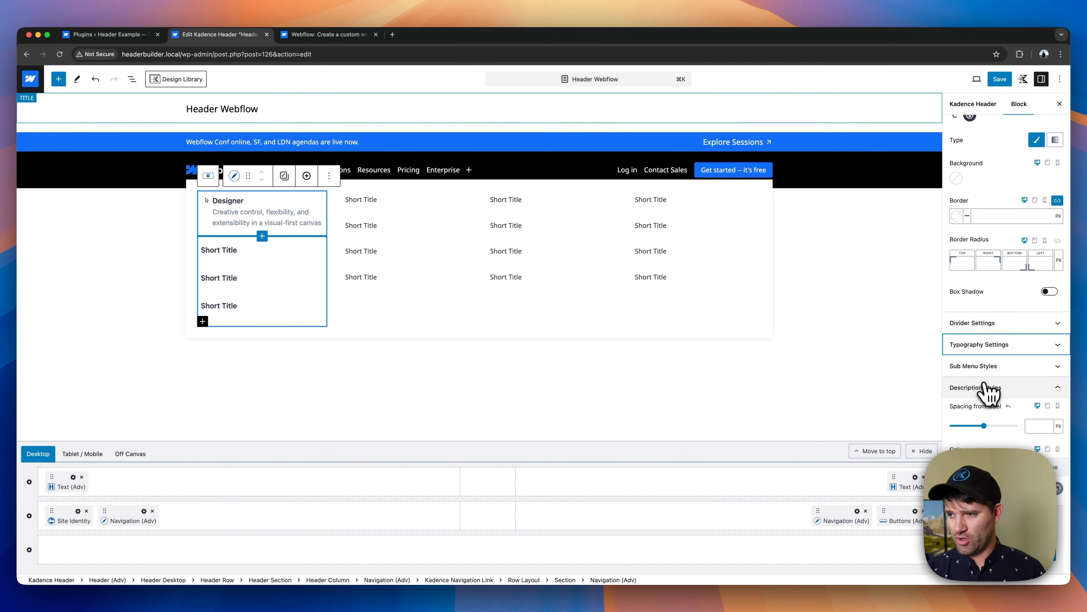
pyautogui.scroll(4, 993, 398)
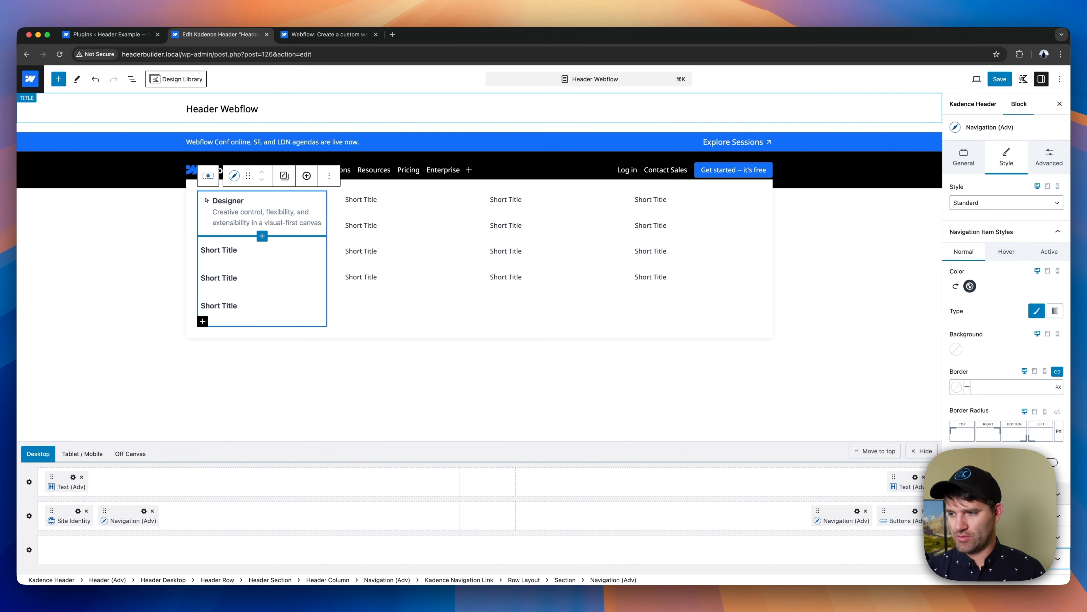
pyautogui.click(252, 218)
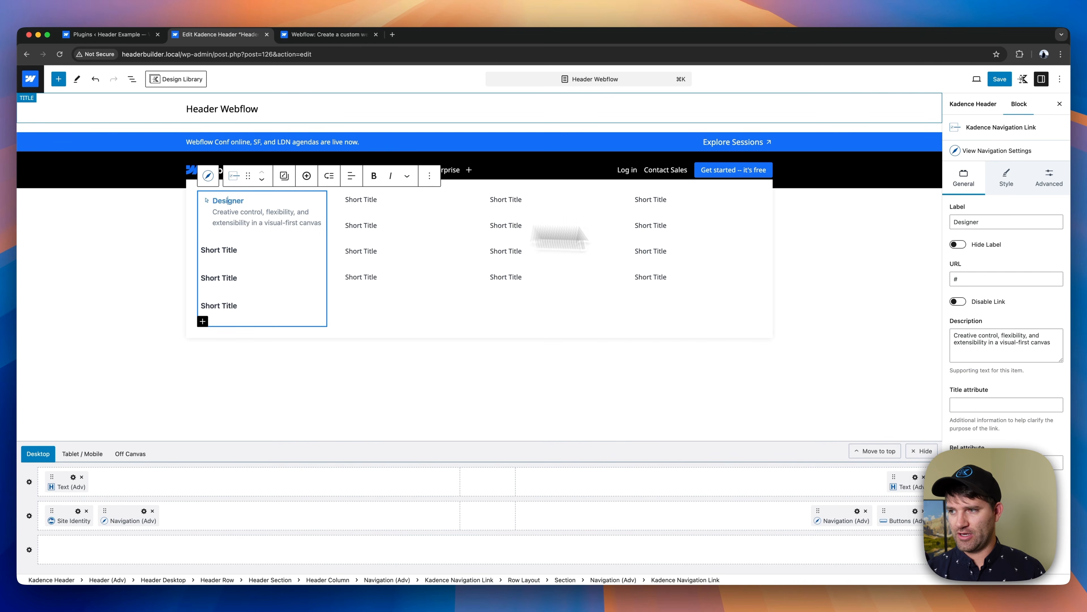
pyautogui.click(1007, 178)
pyautogui.scroll(-5, 1028, 292)
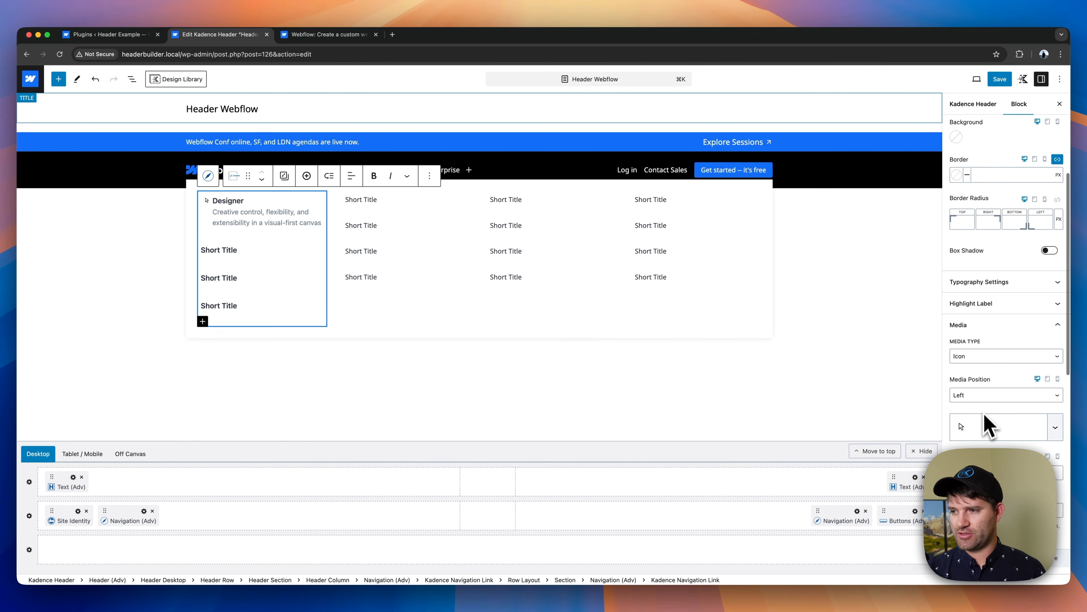
pyautogui.scroll(-3, 1006, 321)
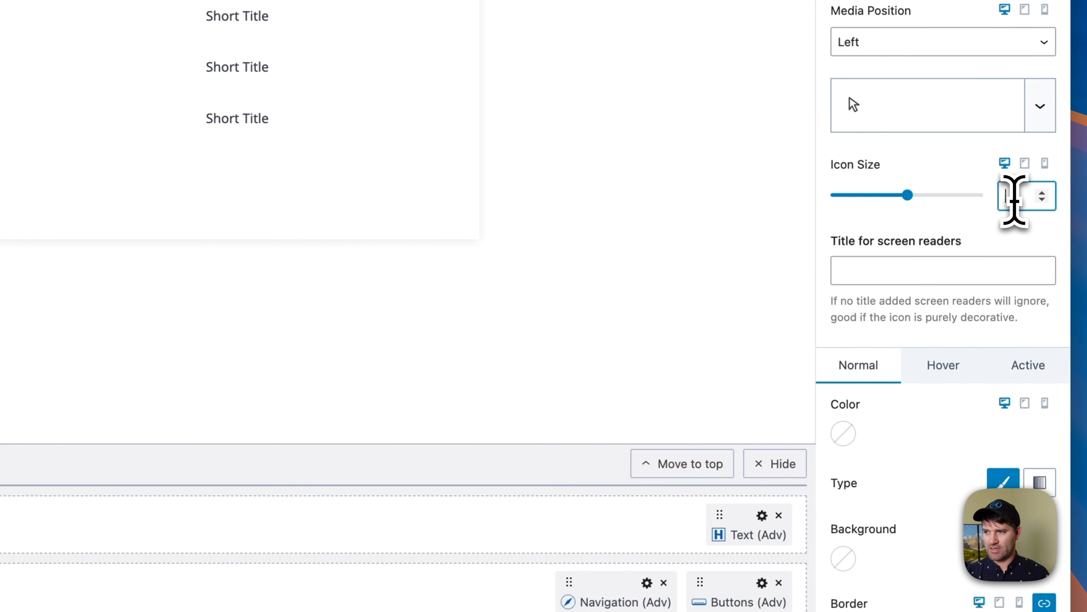
pyautogui.write('2')
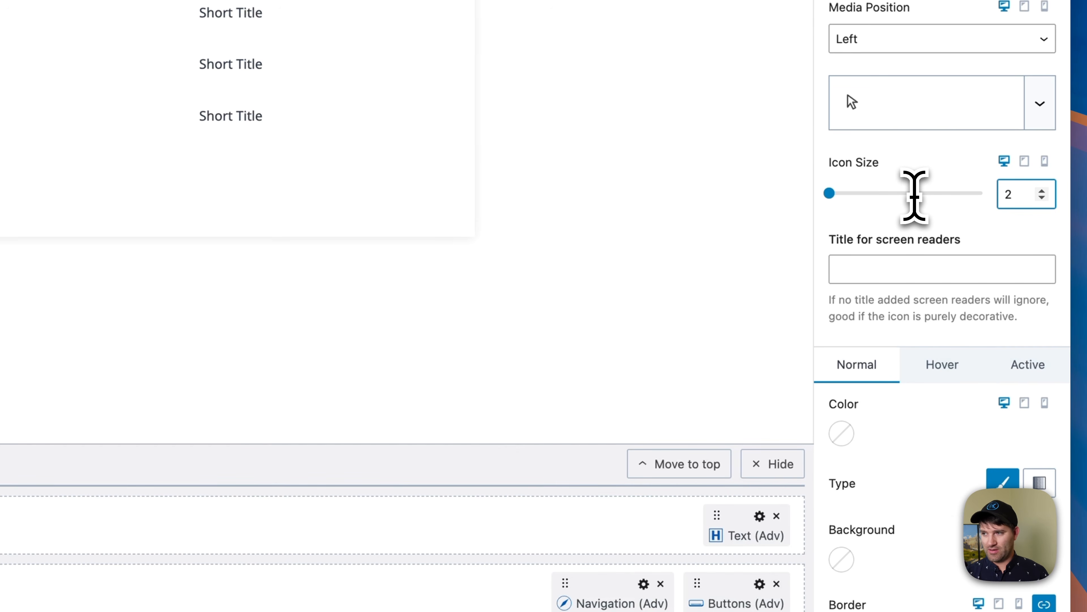
pyautogui.write('6')
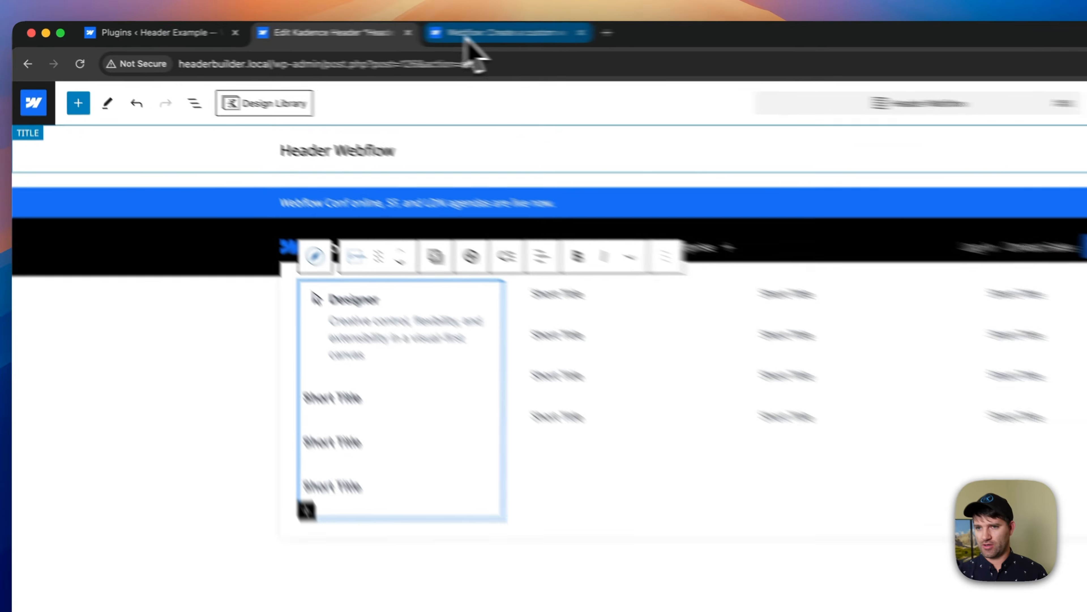
# - Compare the Designer entry with the Product dropdown on the Webflow site, and return to the header editor
pyautogui.click(312, 34)
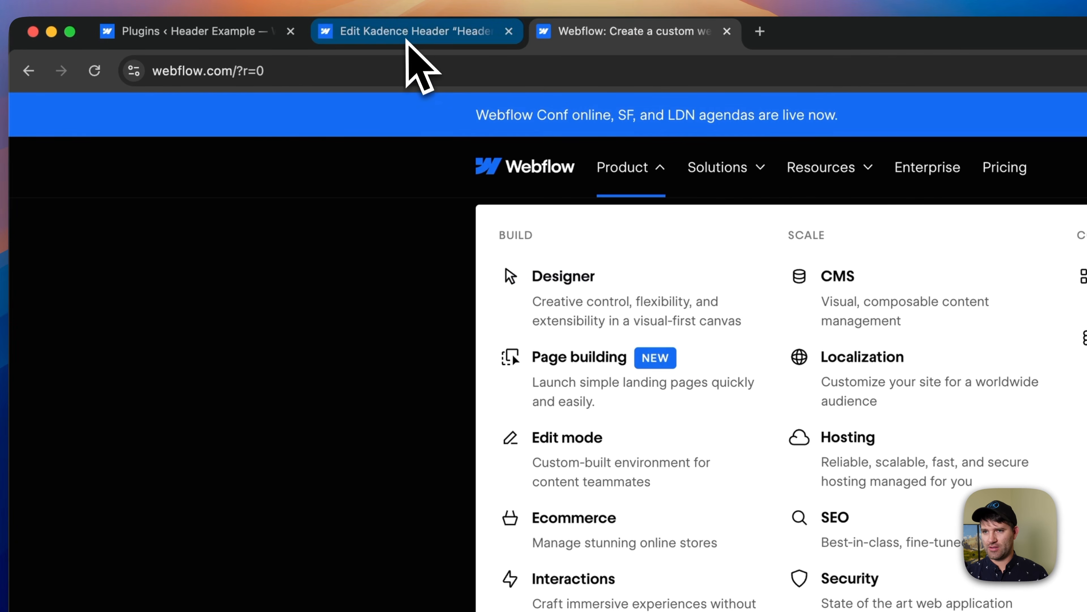
pyautogui.click(407, 39)
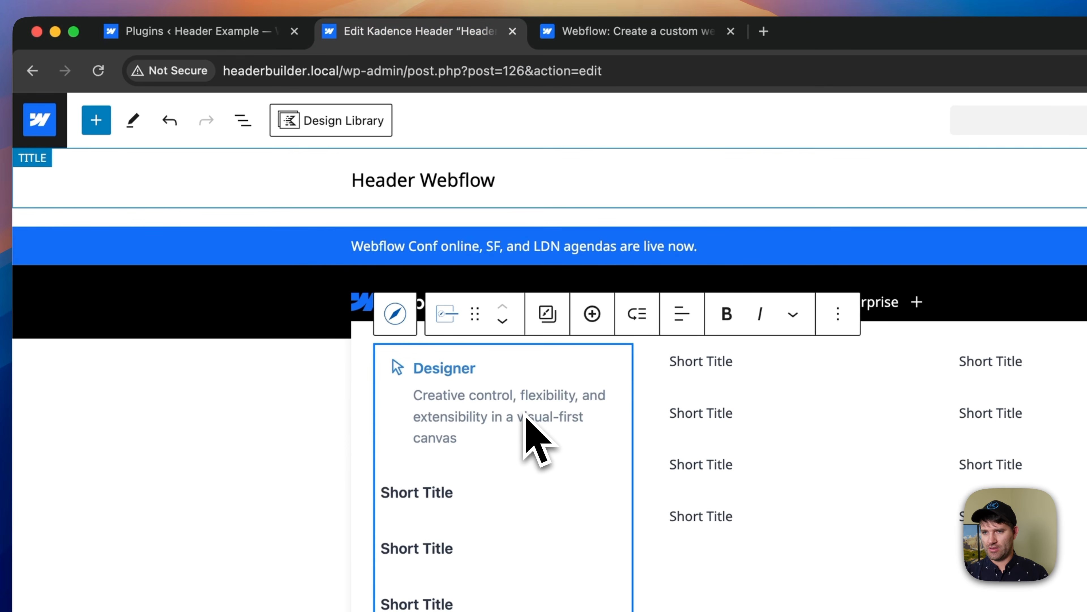
pyautogui.click(613, 34)
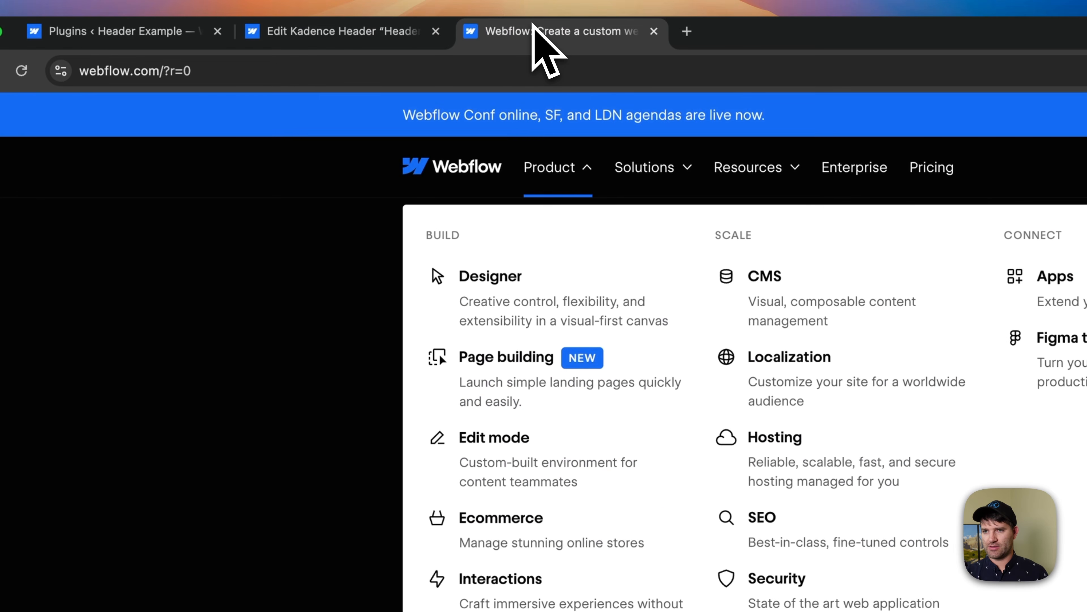
pyautogui.click(421, 34)
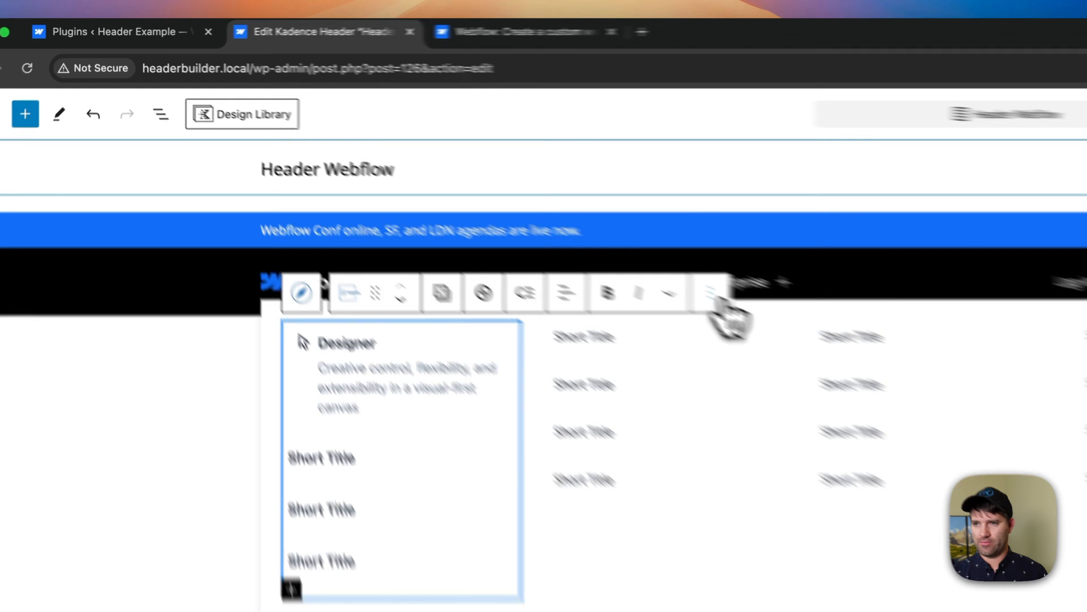
# - Insert a Text (Adv) block reading "Build" above the first column's navigation in the Product dropdown
pyautogui.click(711, 293)
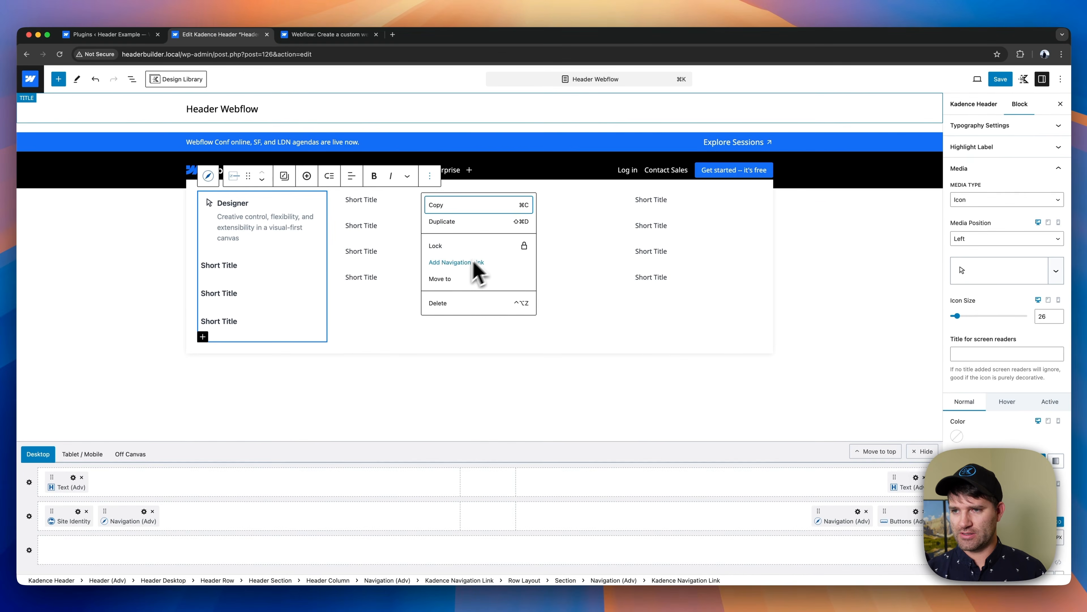
pyautogui.click(208, 176)
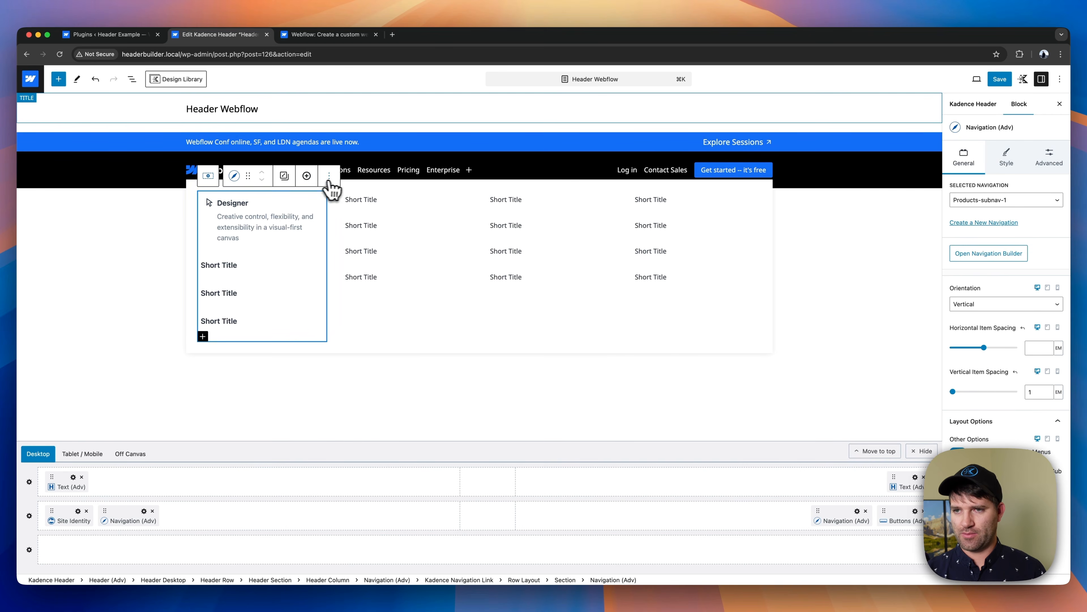
pyautogui.click(329, 175)
pyautogui.click(363, 240)
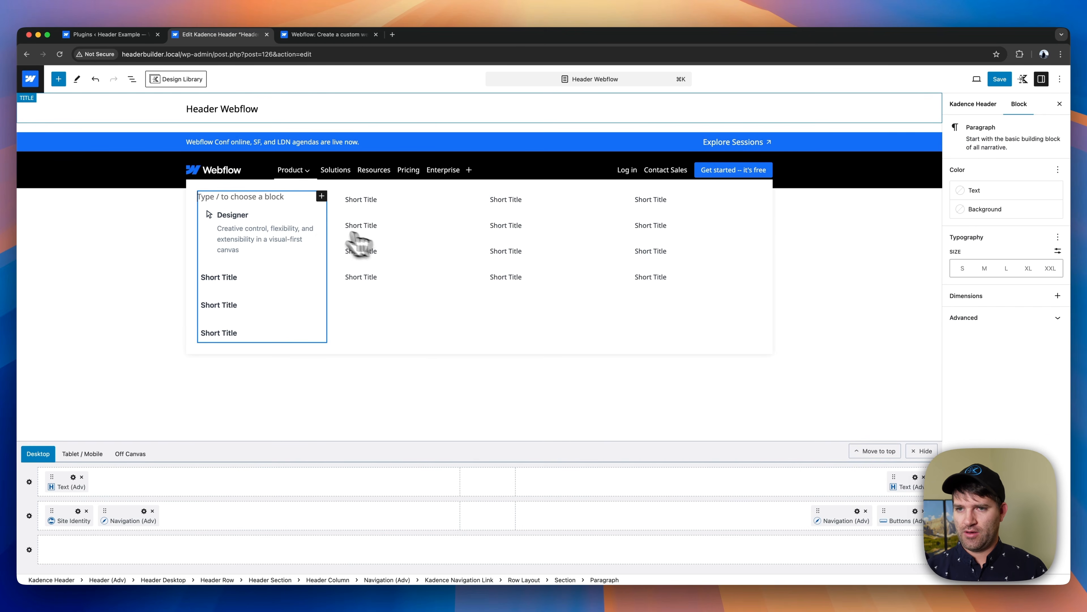
pyautogui.write('/hea')
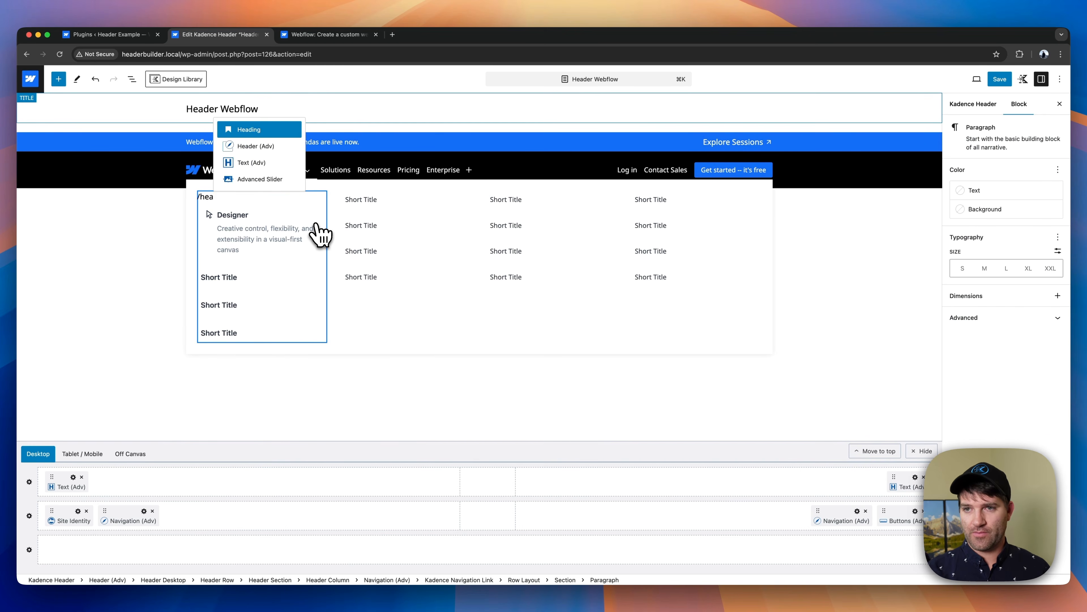
pyautogui.press('Down')
pyautogui.press('Down')
pyautogui.press('Return')
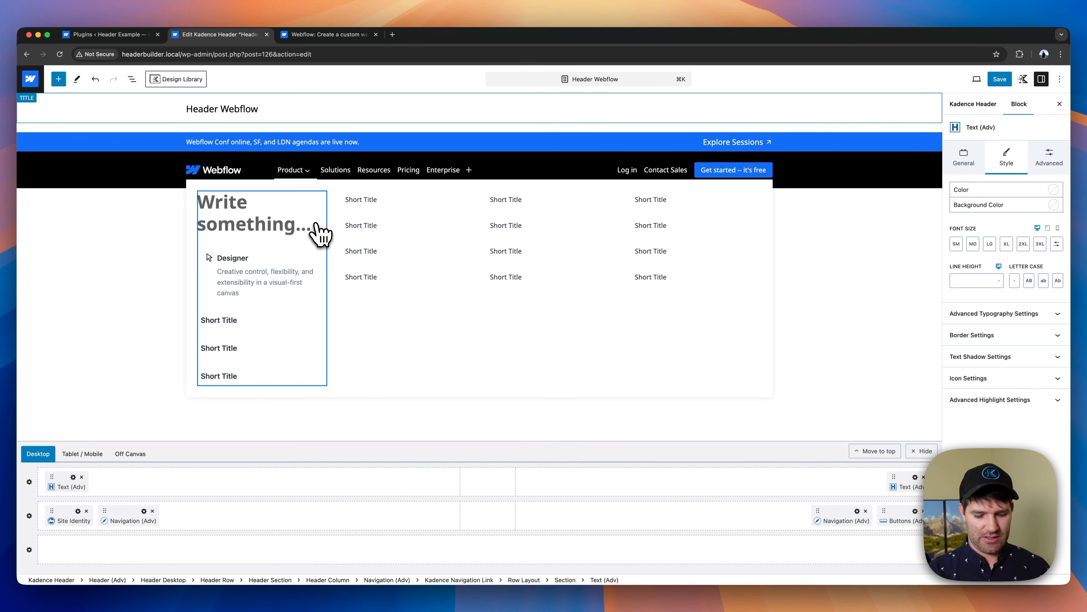
pyautogui.write('Build')
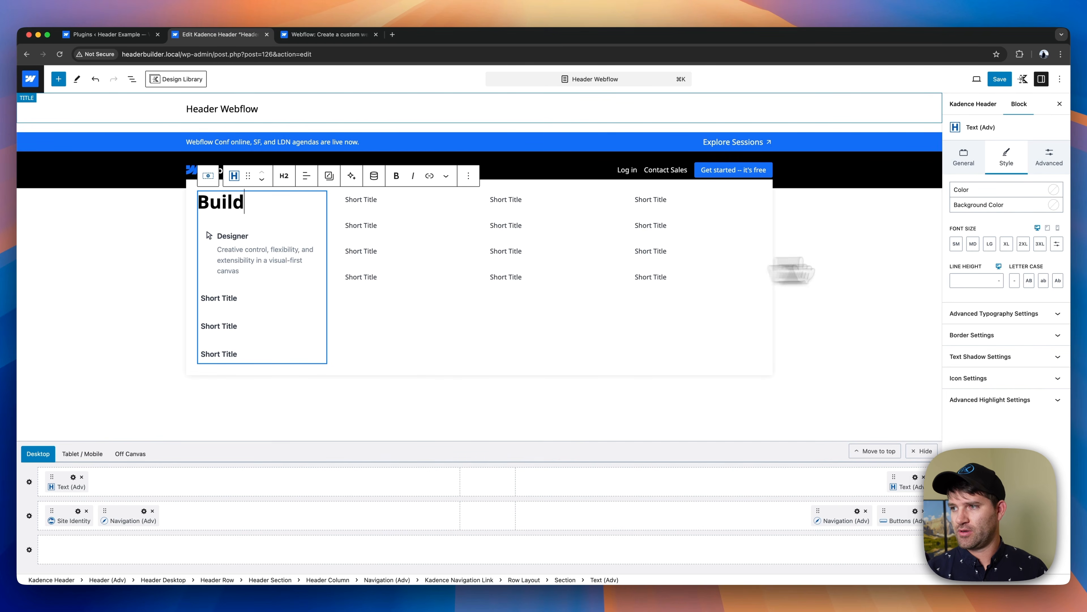
# - Style the Build heading with SM font size, Normal font weight, uppercase letters and grey text color 7E7E7E
pyautogui.click(957, 245)
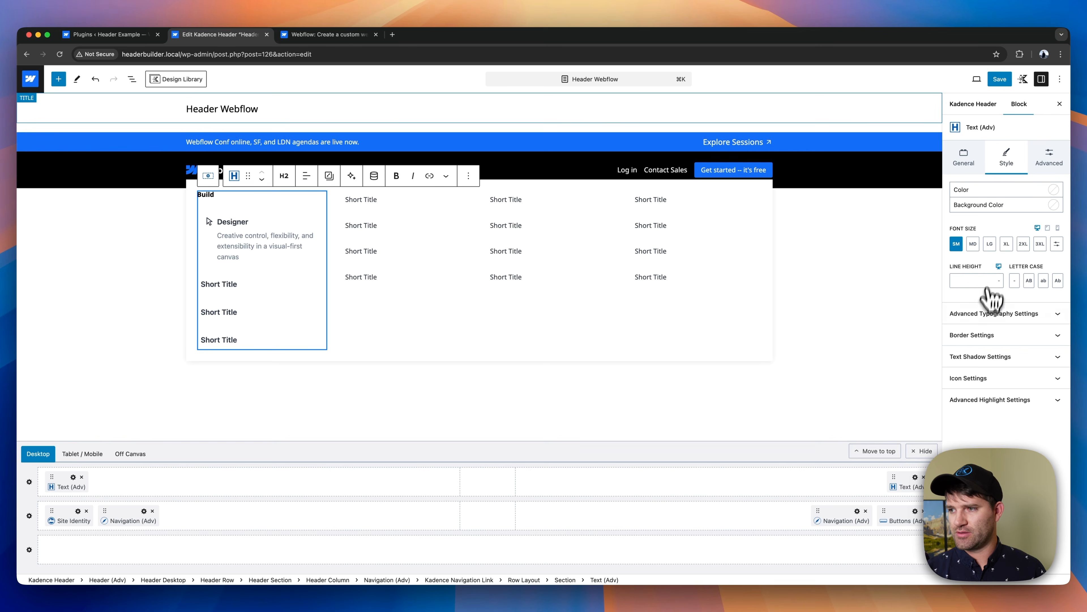
pyautogui.click(994, 317)
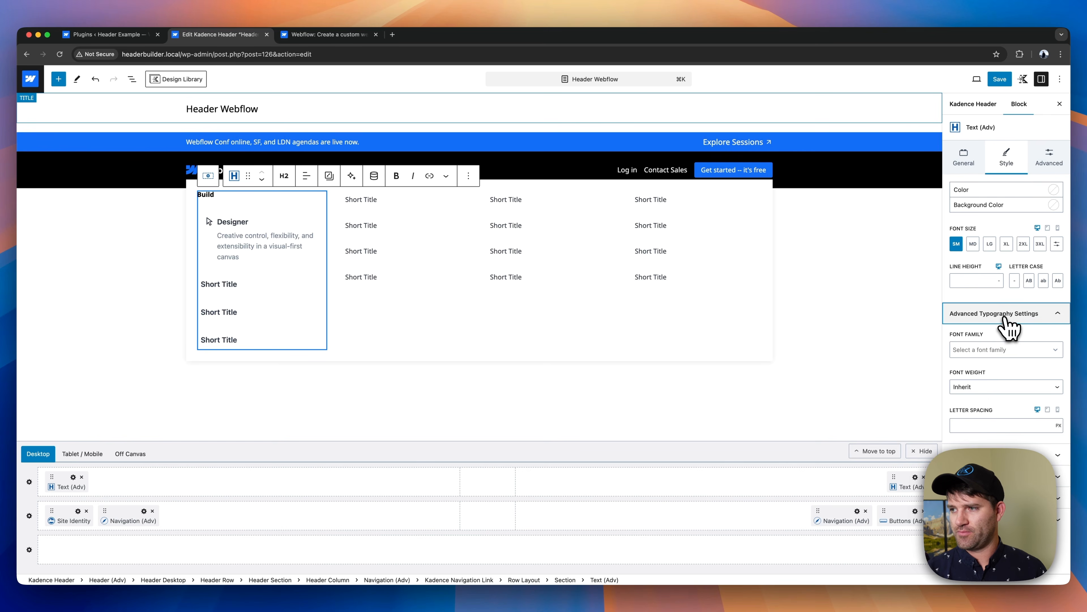
pyautogui.click(984, 388)
pyautogui.click(986, 411)
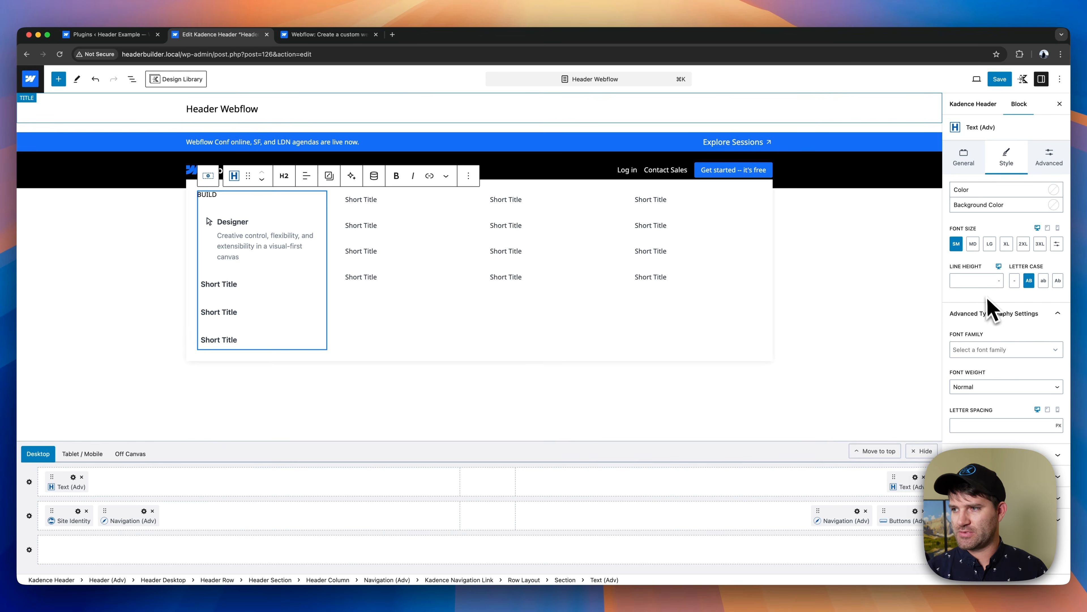
pyautogui.click(1052, 201)
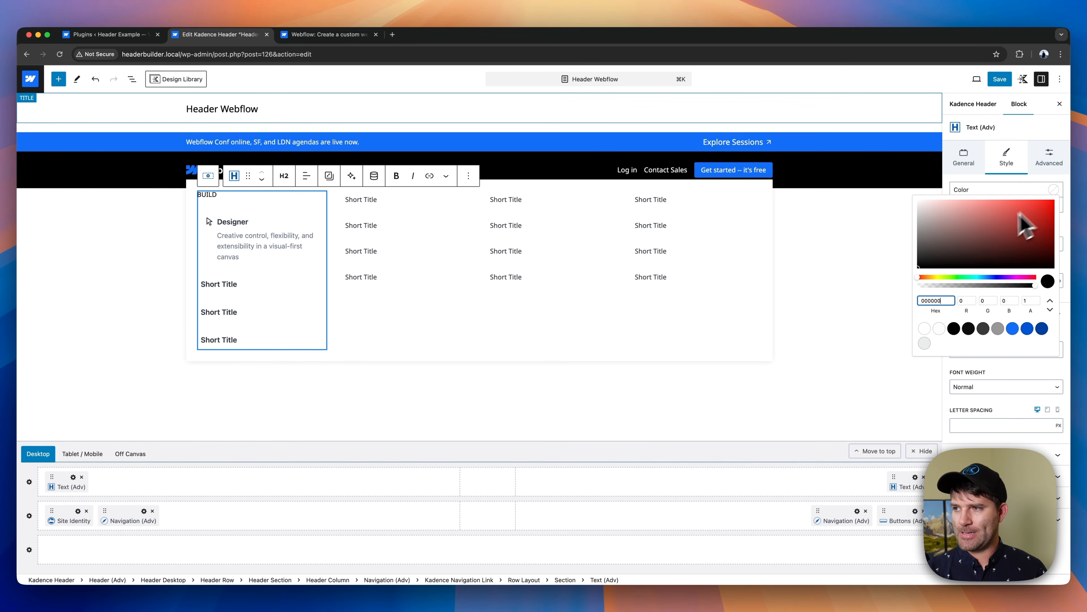
pyautogui.click(984, 329)
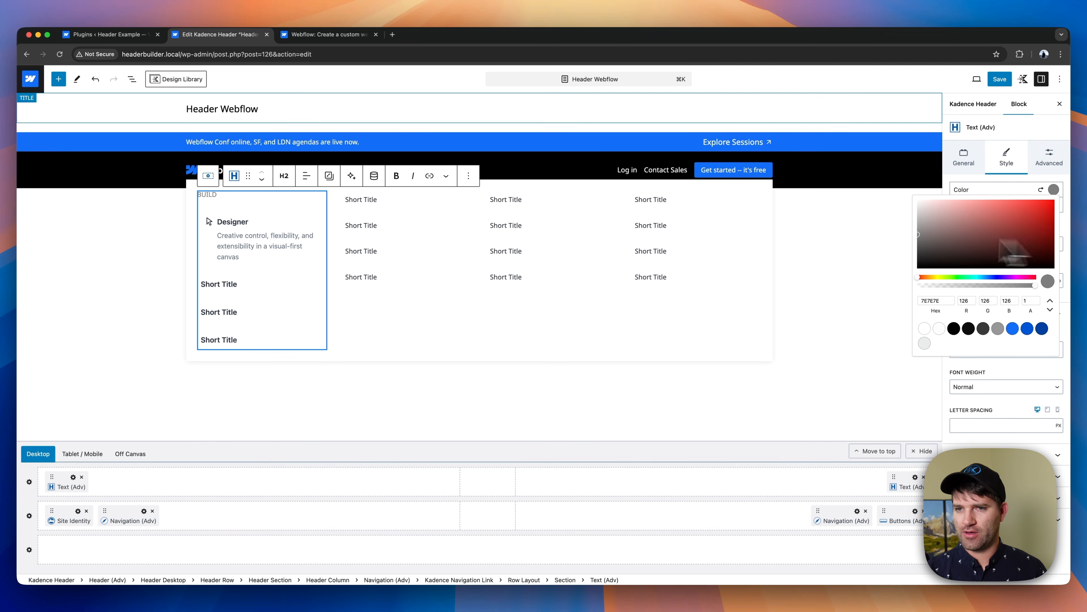
# - Set the Build heading's bottom margin to XXS
pyautogui.click(286, 226)
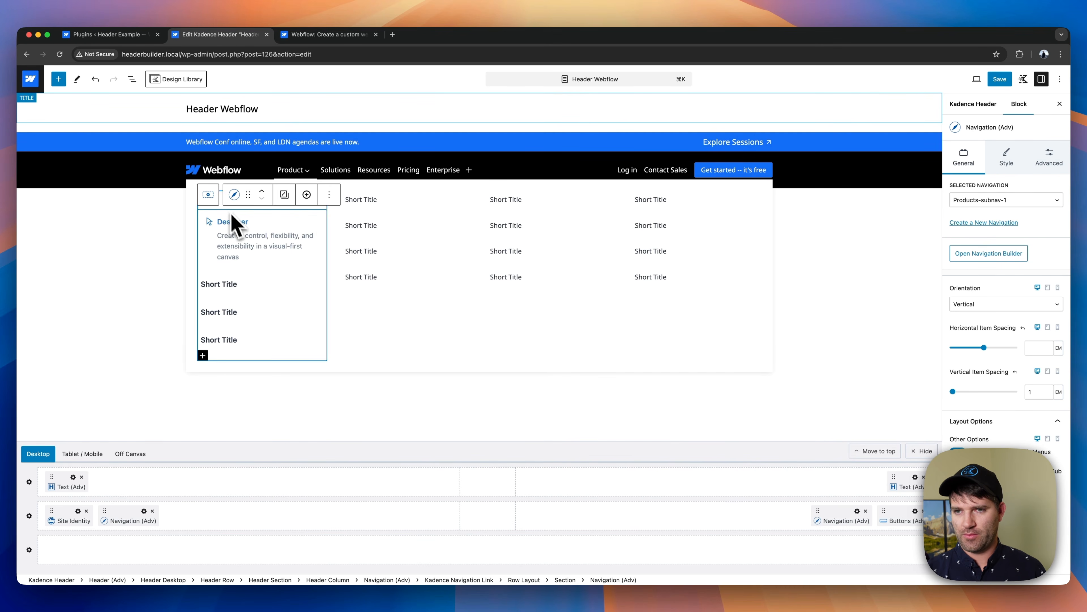
pyautogui.click(377, 224)
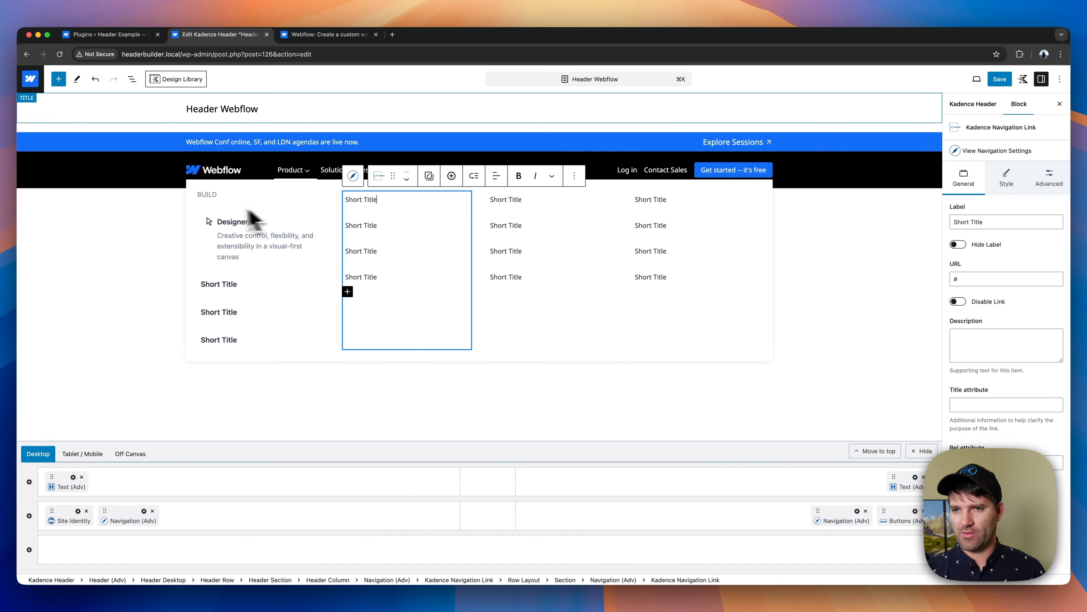
pyautogui.click(216, 197)
pyautogui.click(1049, 158)
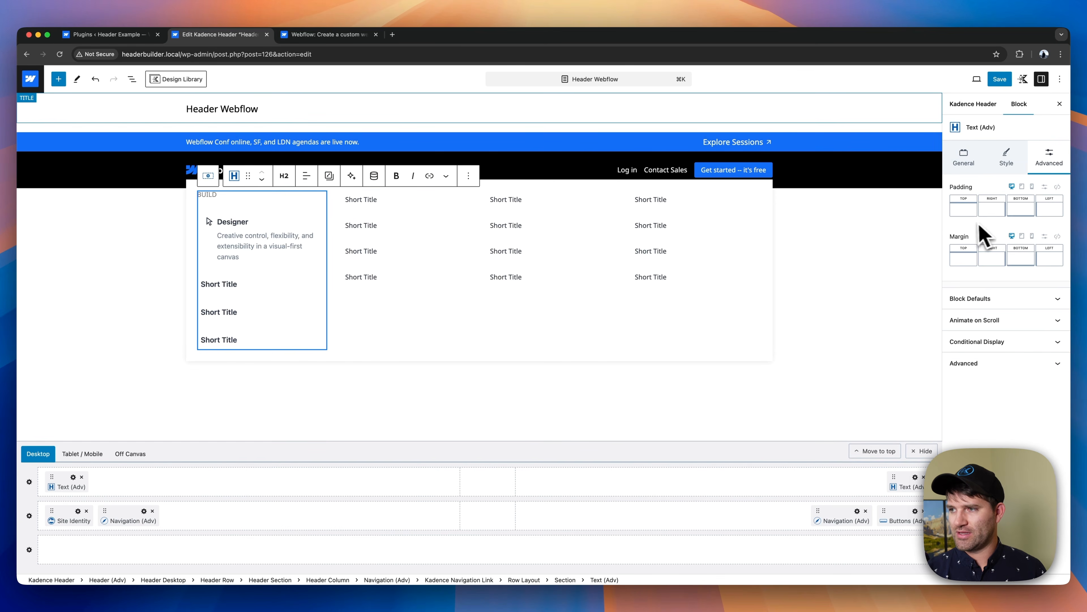
pyautogui.click(1021, 256)
pyautogui.click(922, 295)
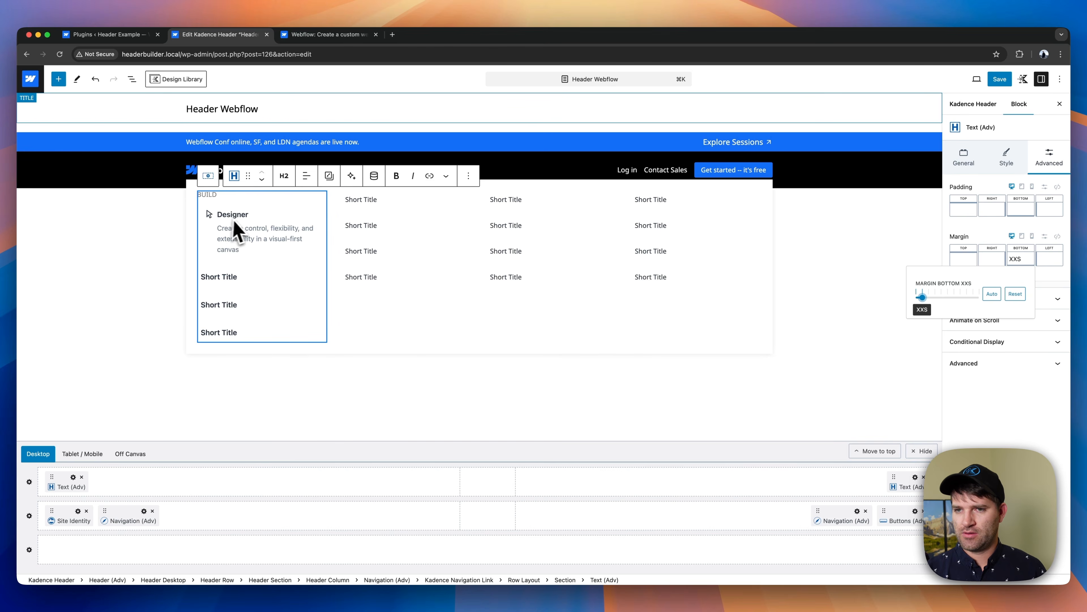
# - Link the sides of the first column navigation's Nav Link Padding and set it to None (0px)
pyautogui.click(249, 229)
pyautogui.click(233, 189)
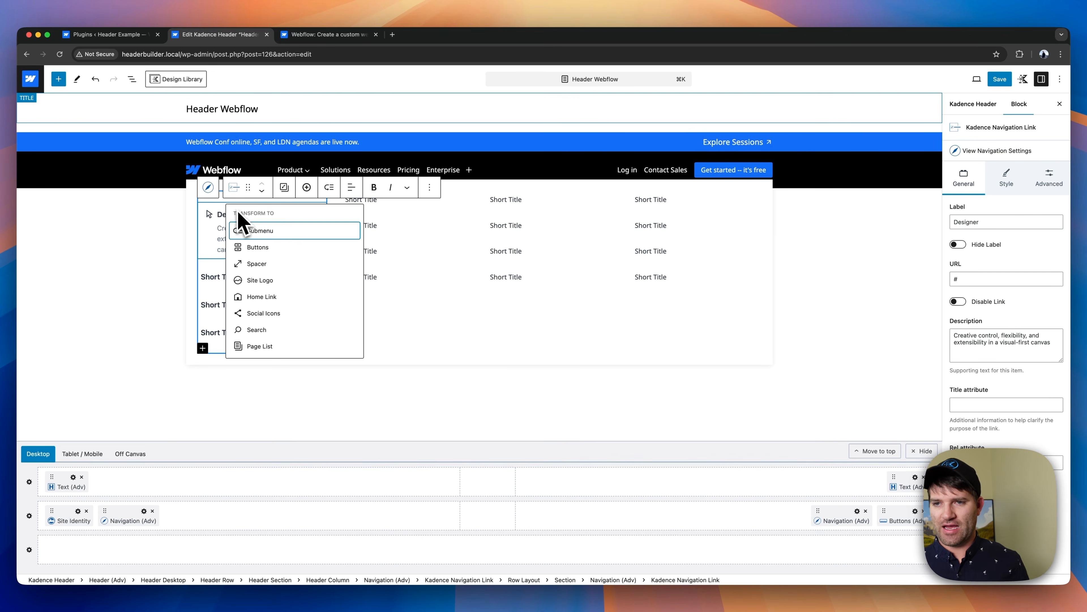
pyautogui.click(216, 233)
pyautogui.click(209, 189)
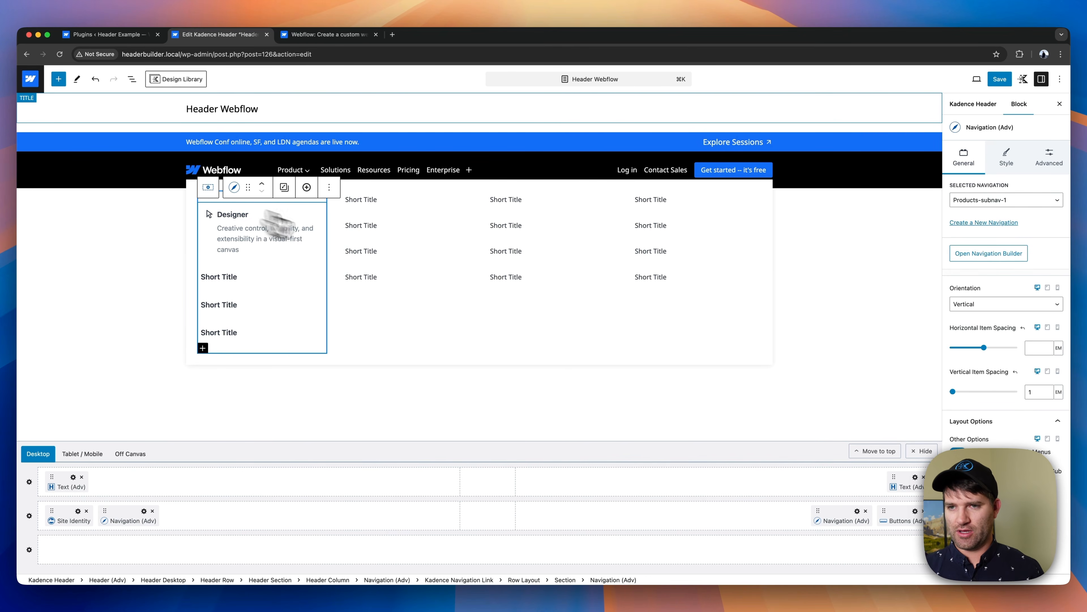
pyautogui.click(1050, 165)
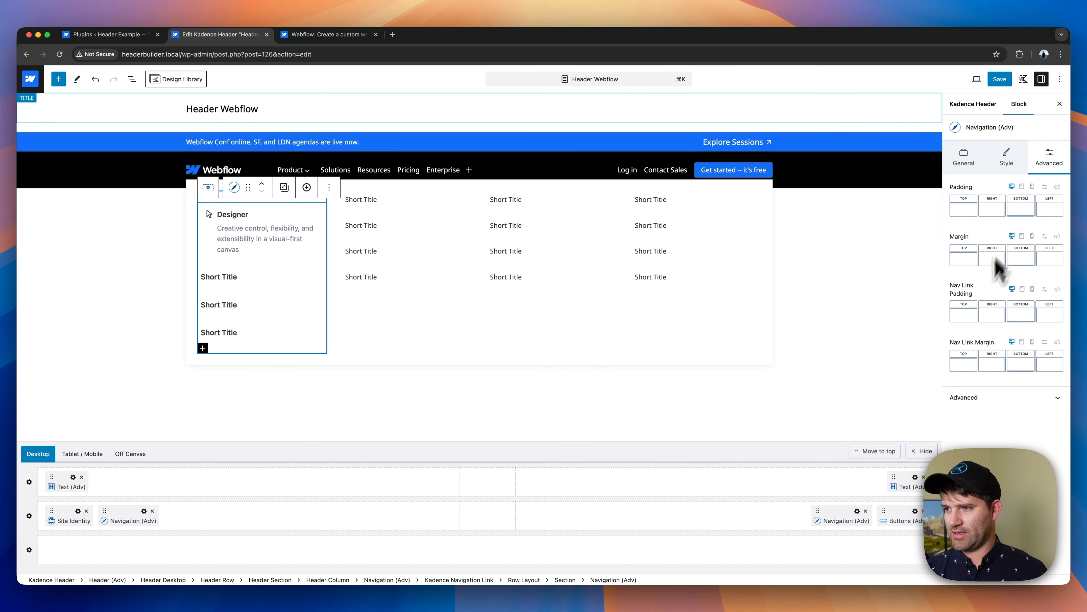
pyautogui.click(1057, 289)
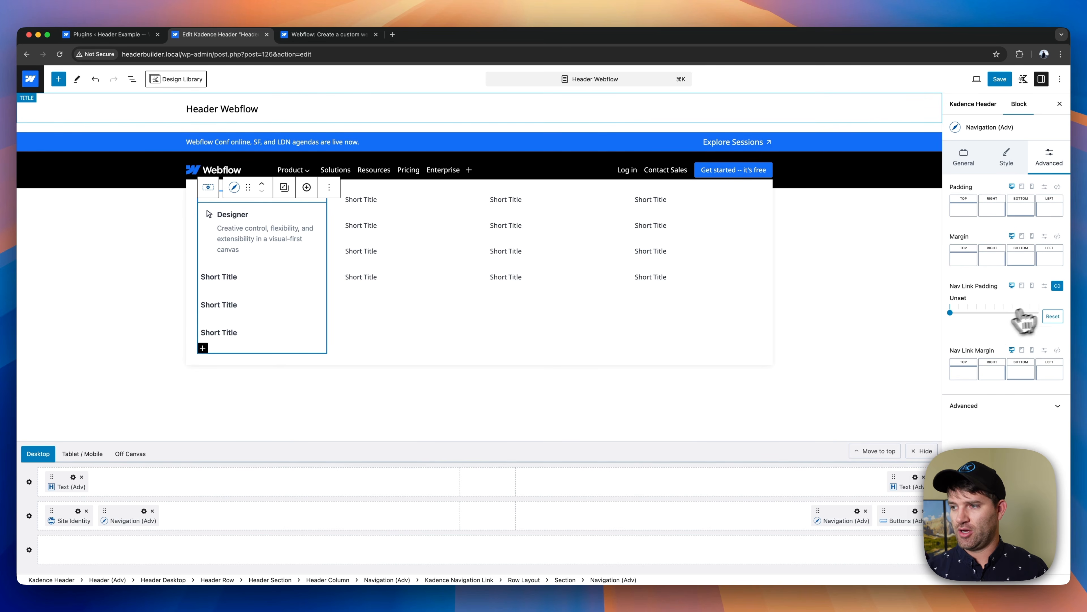
pyautogui.click(951, 312)
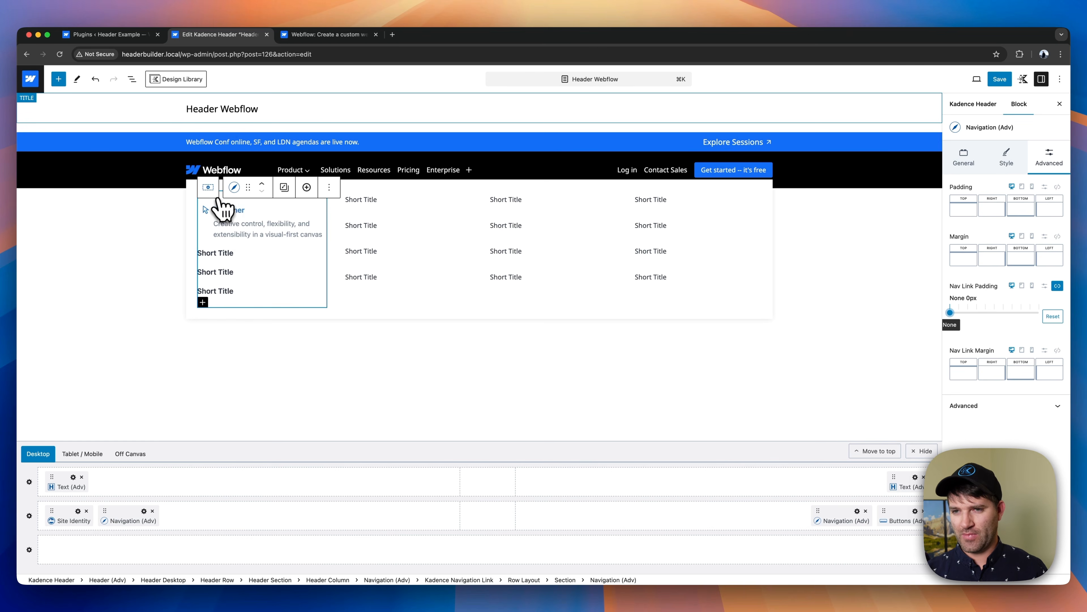
# - Compare the Designer link and its navigation settings with the Product dropdown on the Webflow reference site
pyautogui.click(223, 236)
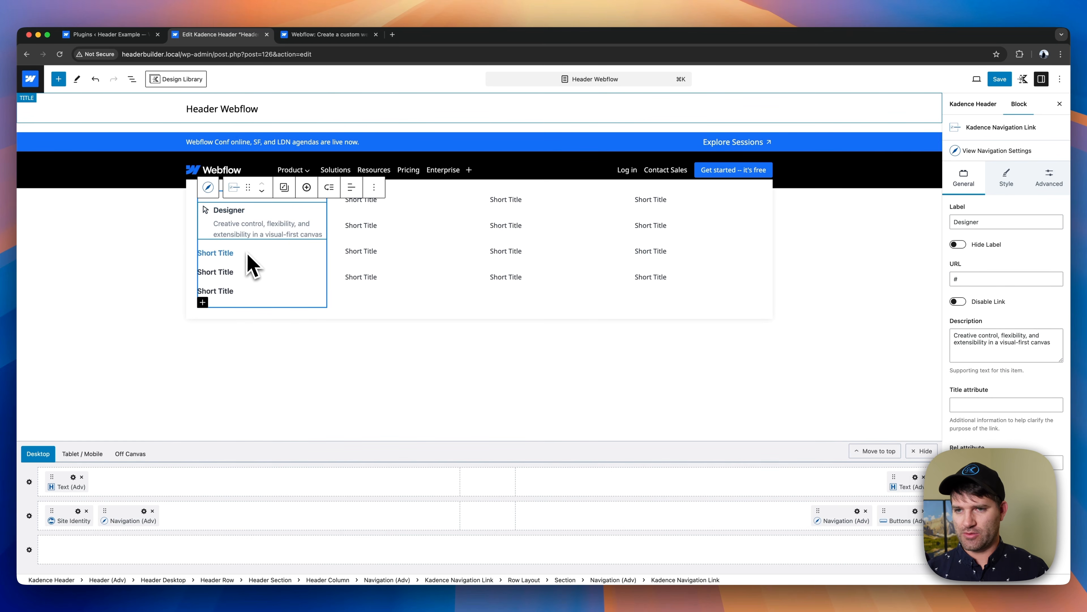
pyautogui.click(232, 253)
pyautogui.click(298, 218)
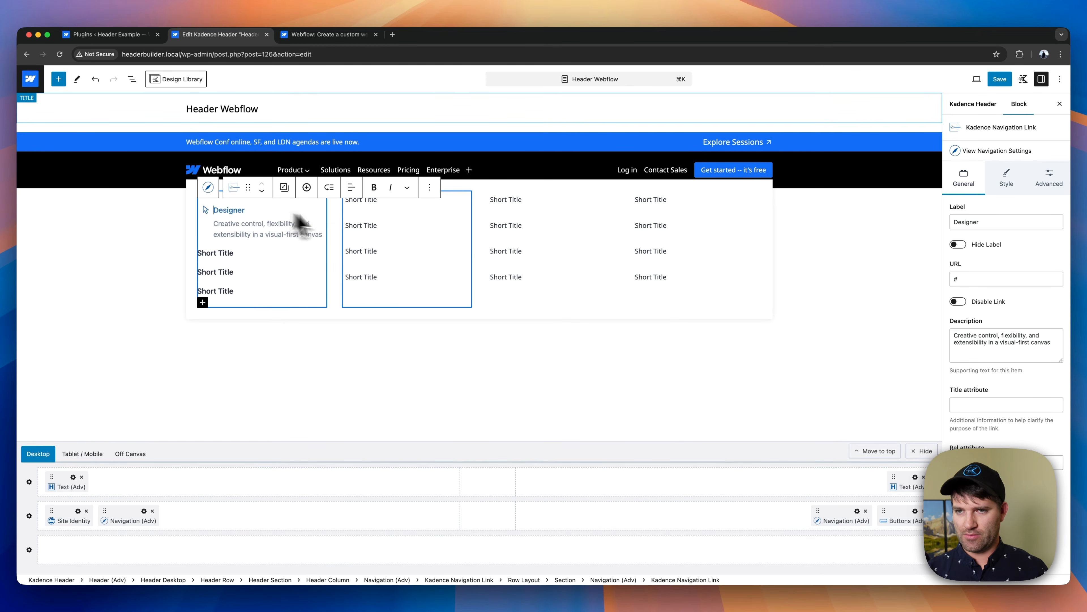
pyautogui.click(968, 156)
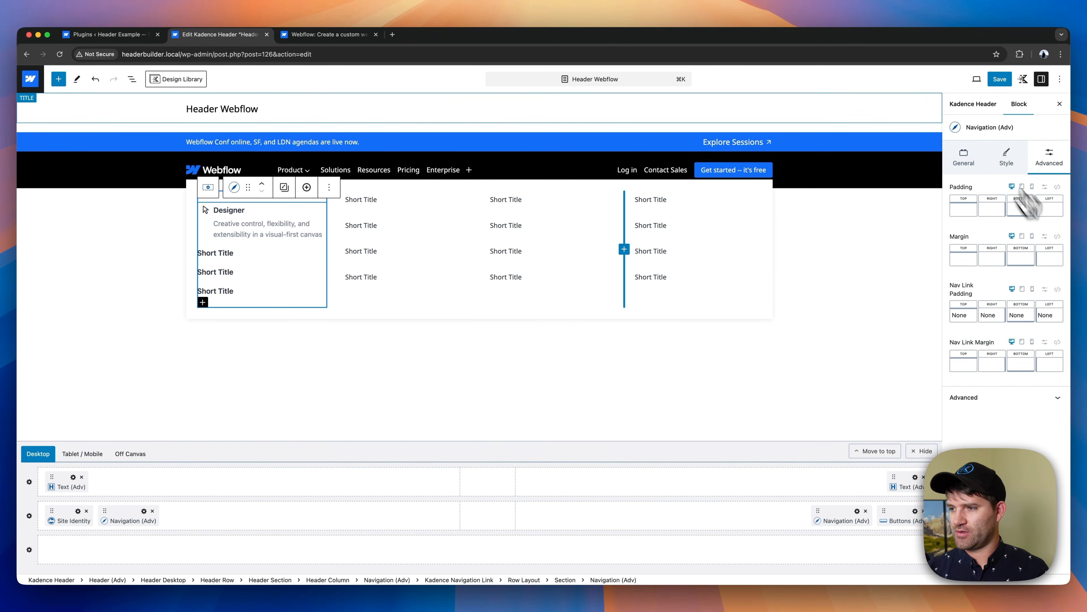
pyautogui.click(964, 158)
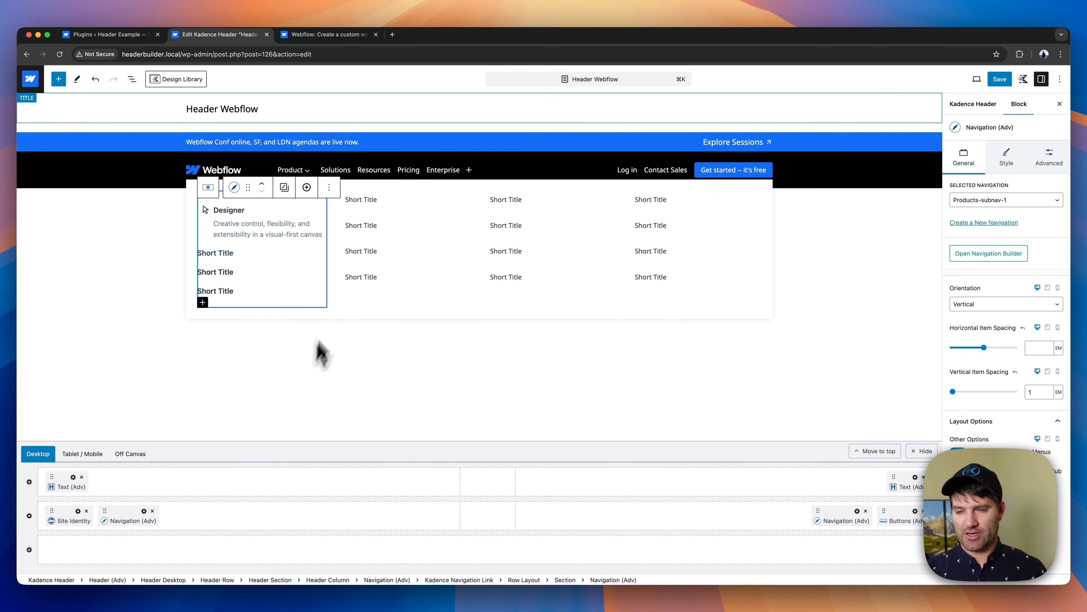
pyautogui.click(256, 233)
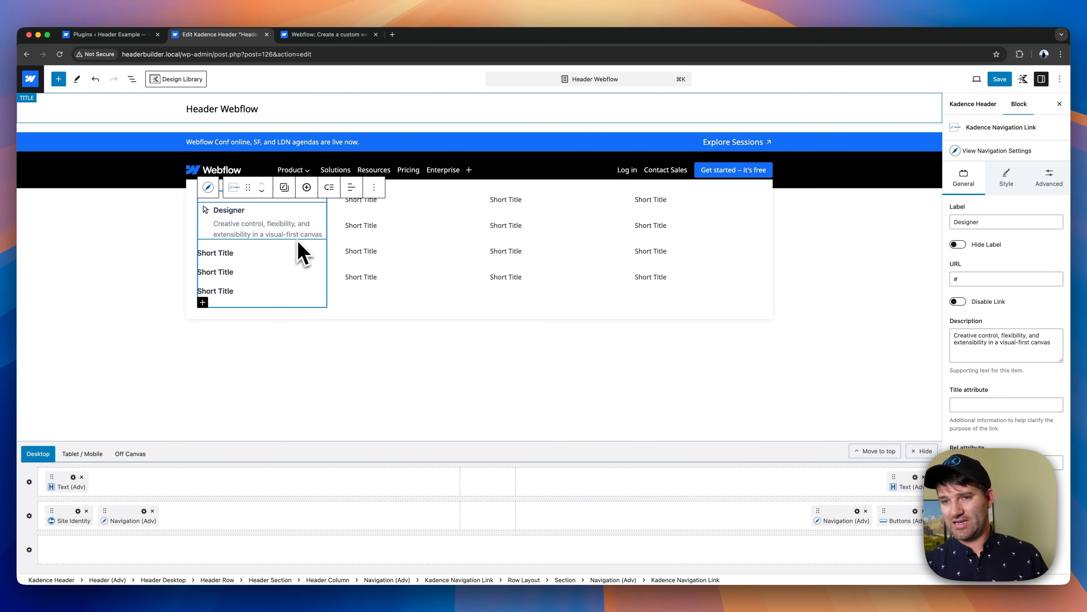
pyautogui.click(324, 33)
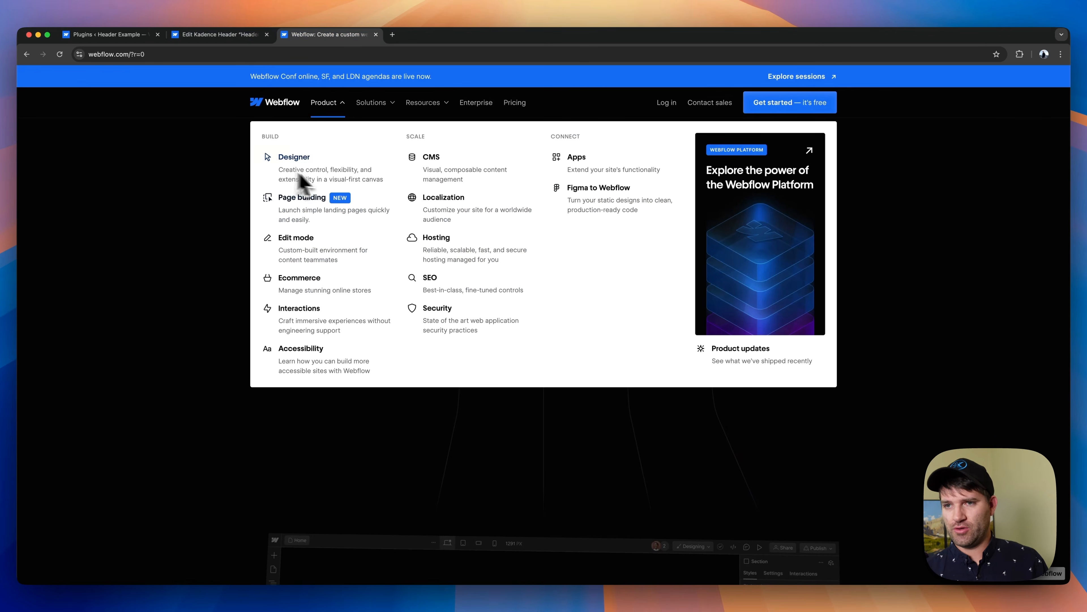
pyautogui.click(216, 36)
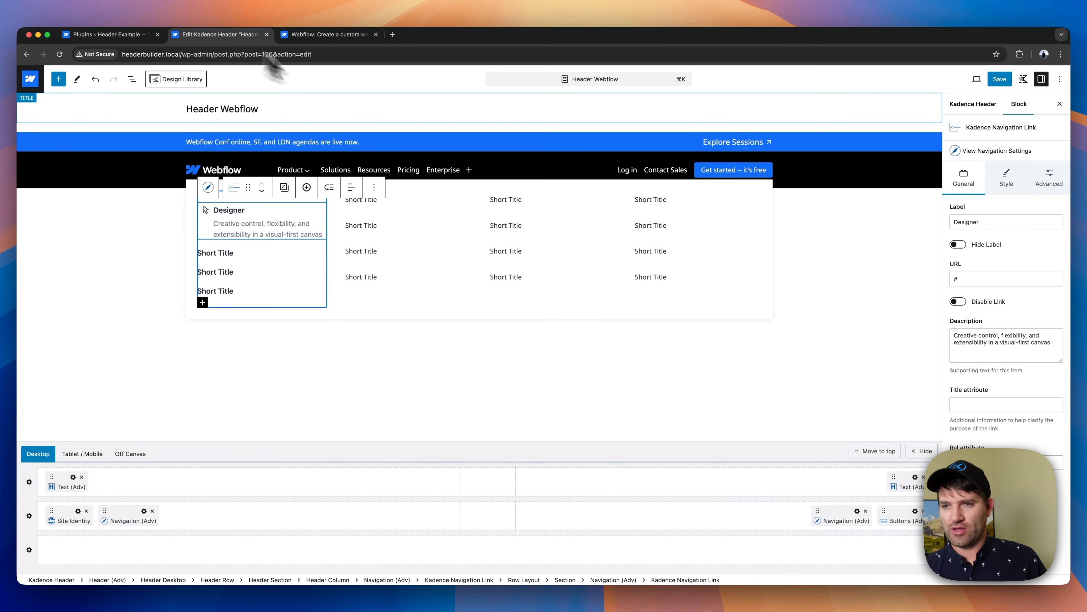
pyautogui.click(338, 35)
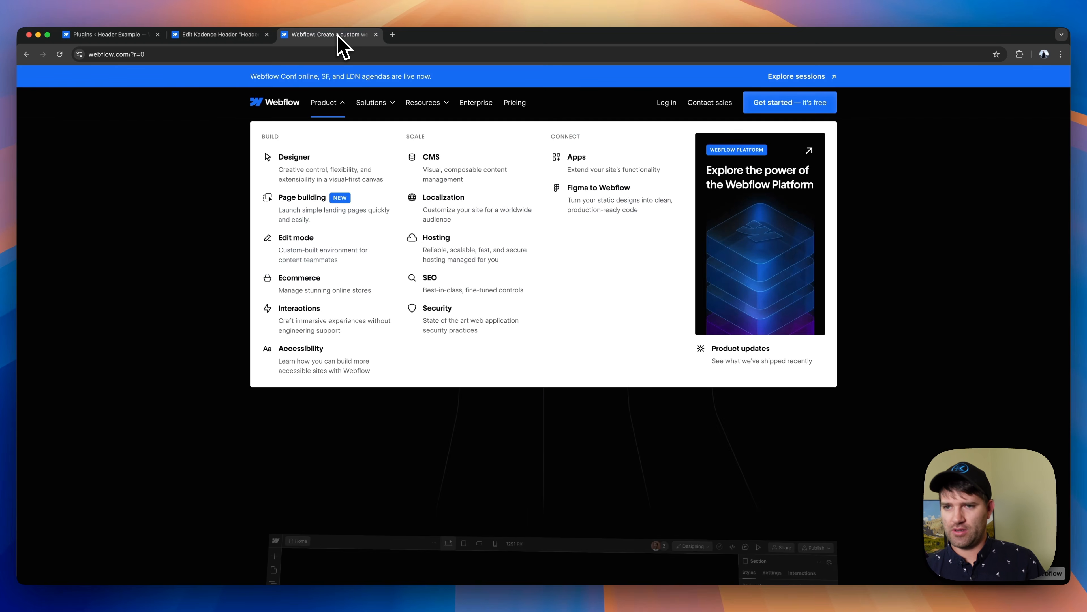
pyautogui.click(240, 36)
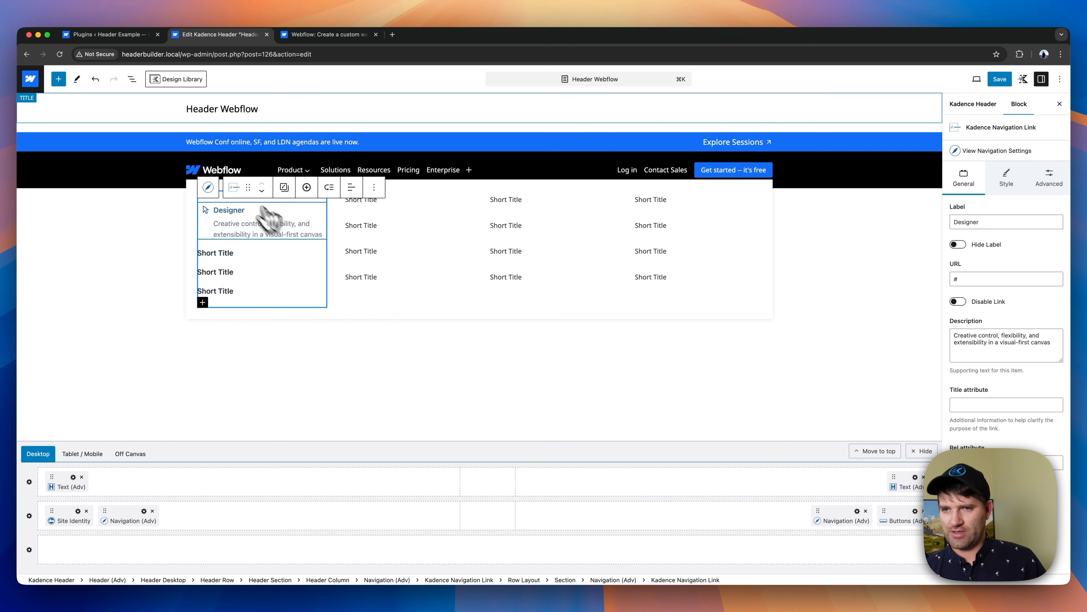
# - Set the normal item color of the Product dropdown's first column navigation to black (000000)
pyautogui.click(209, 187)
pyautogui.click(1007, 158)
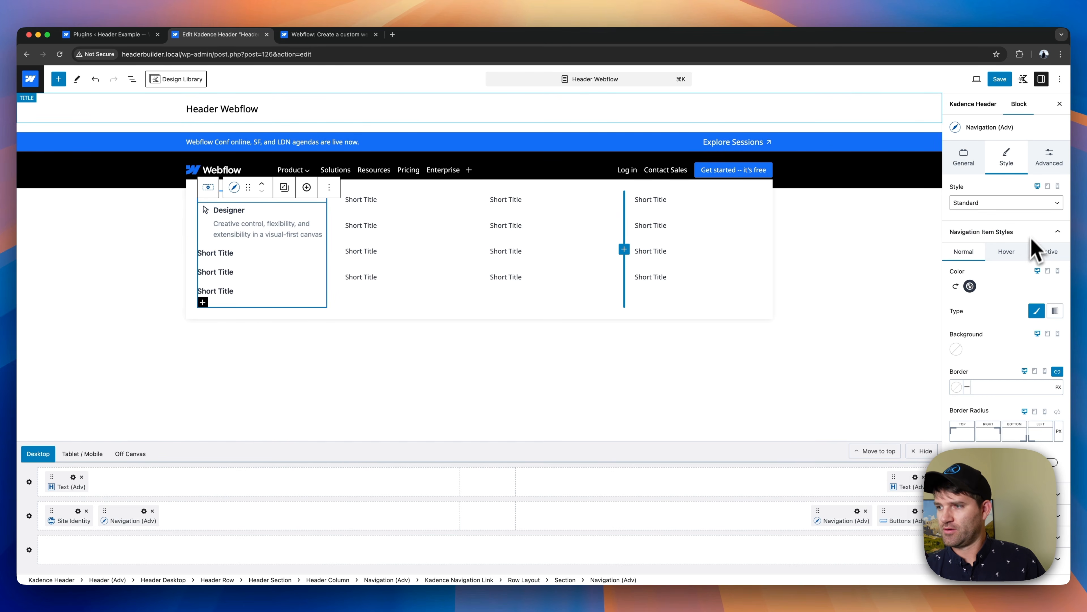
pyautogui.click(970, 285)
pyautogui.click(874, 253)
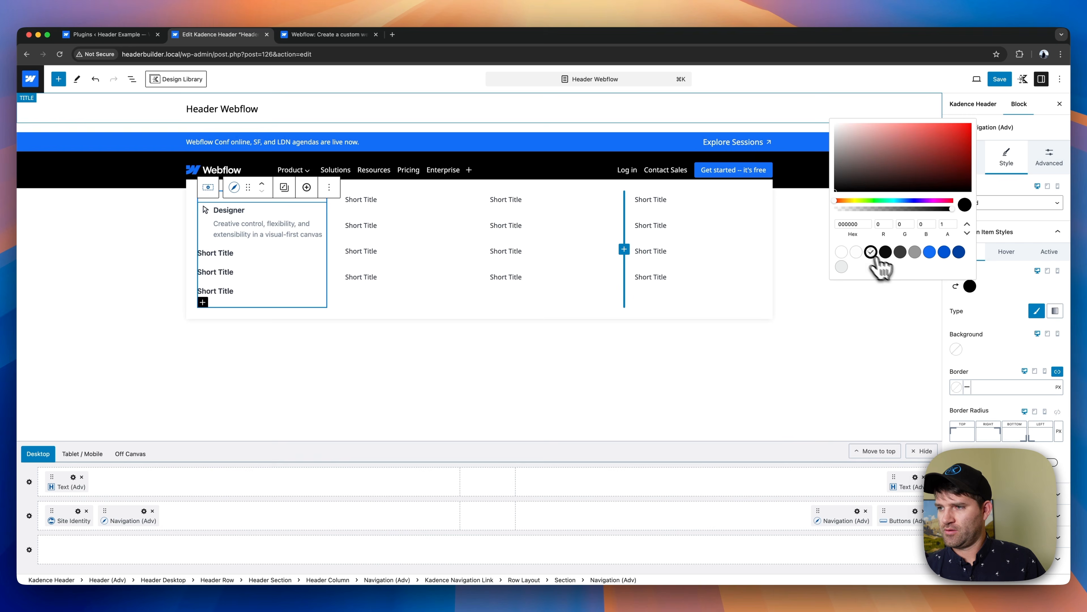
pyautogui.click(997, 307)
# - Set the first column navigation's hover item color to the bright blue palette swatch and its active color to the darker blue beside it
pyautogui.click(1001, 257)
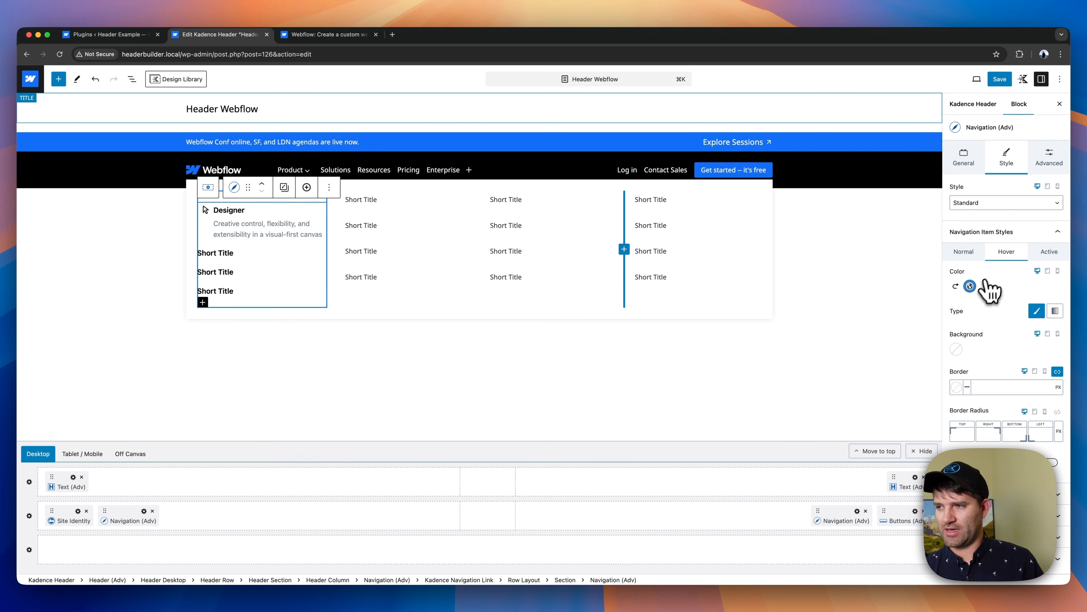
pyautogui.click(970, 286)
pyautogui.click(931, 253)
pyautogui.click(983, 271)
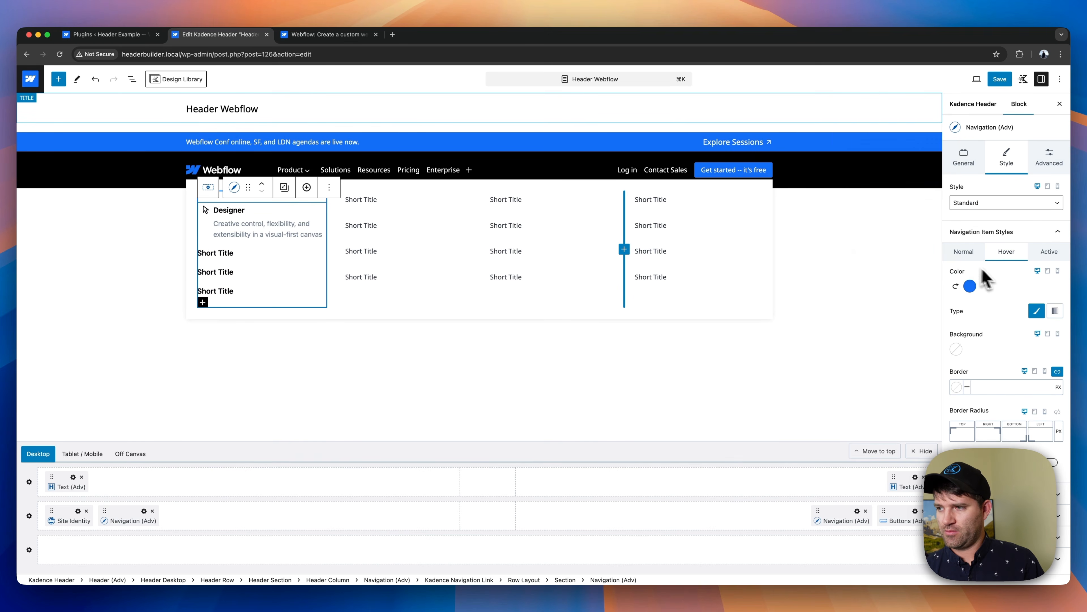
pyautogui.click(1047, 252)
pyautogui.click(970, 286)
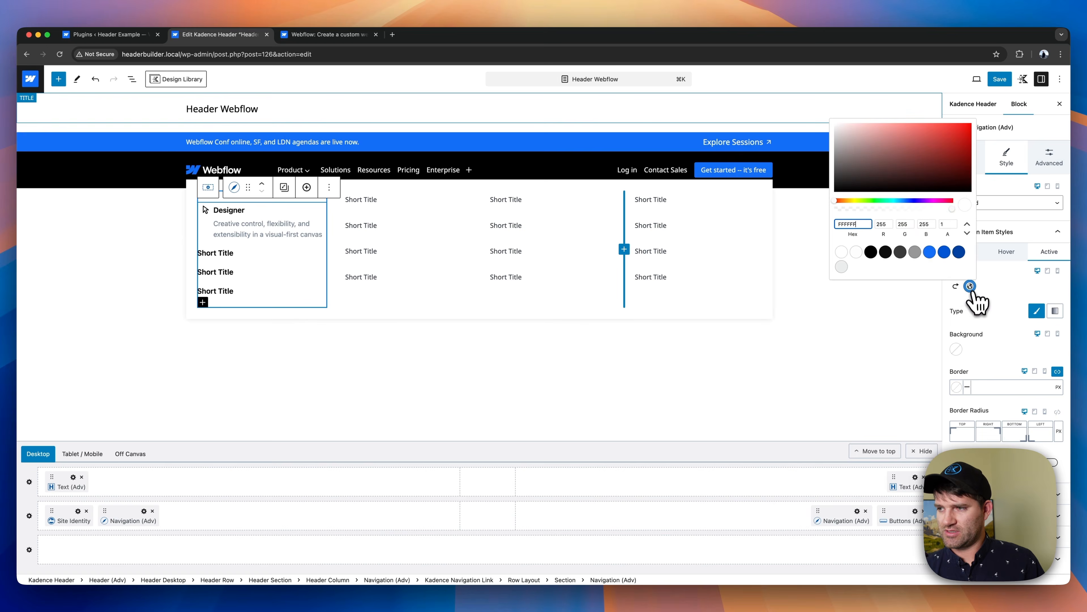
pyautogui.click(944, 253)
pyautogui.click(984, 276)
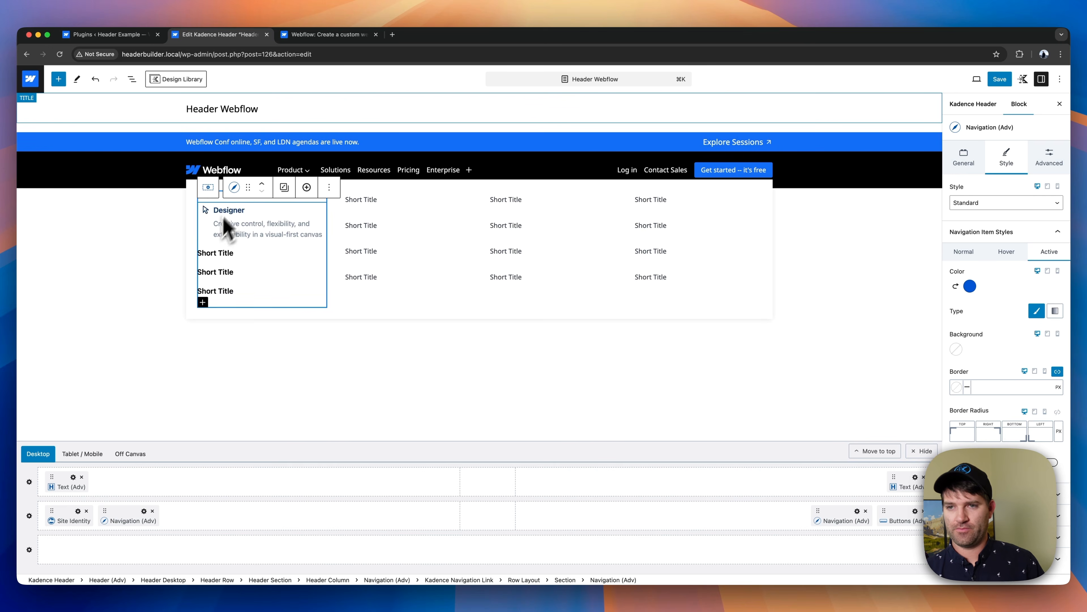
pyautogui.click(234, 211)
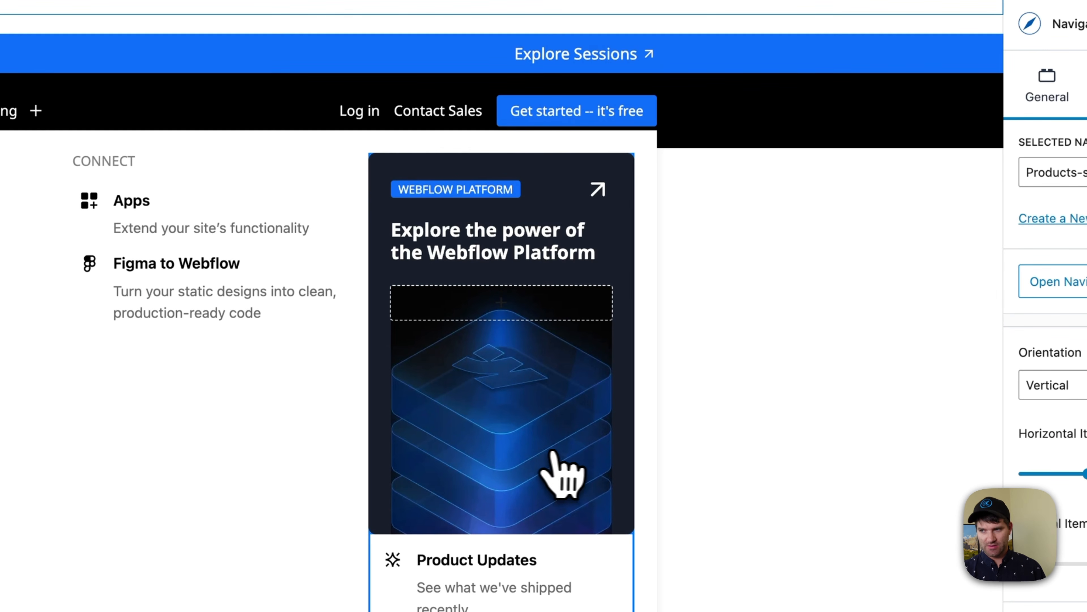
# - Examine the Webflow Platform card's sections in the Product mega menu and the three-column row of the Solutions mega menu
pyautogui.click(586, 340)
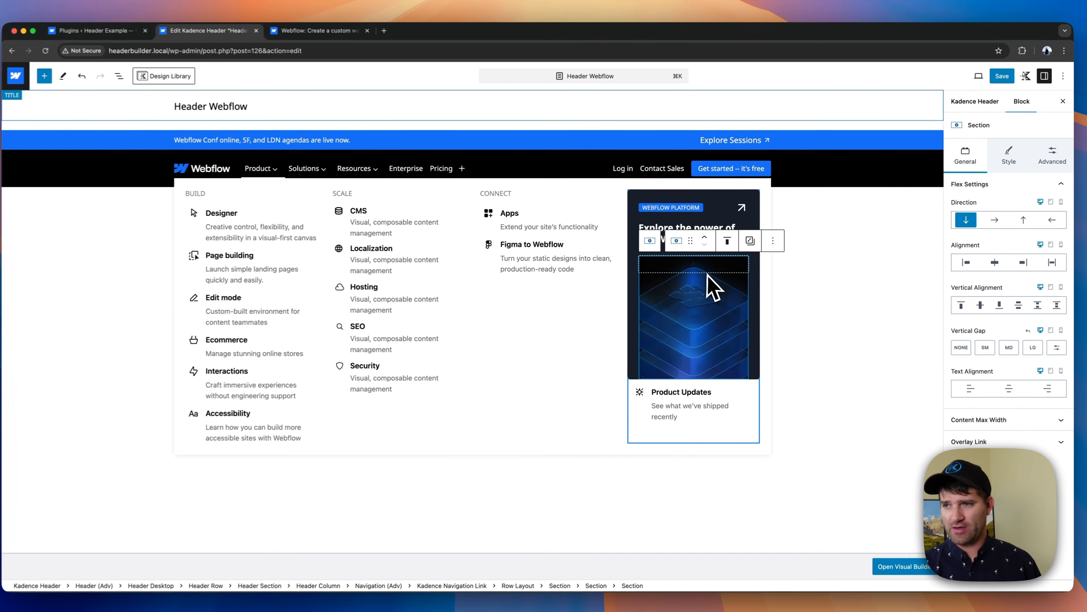
pyautogui.click(661, 239)
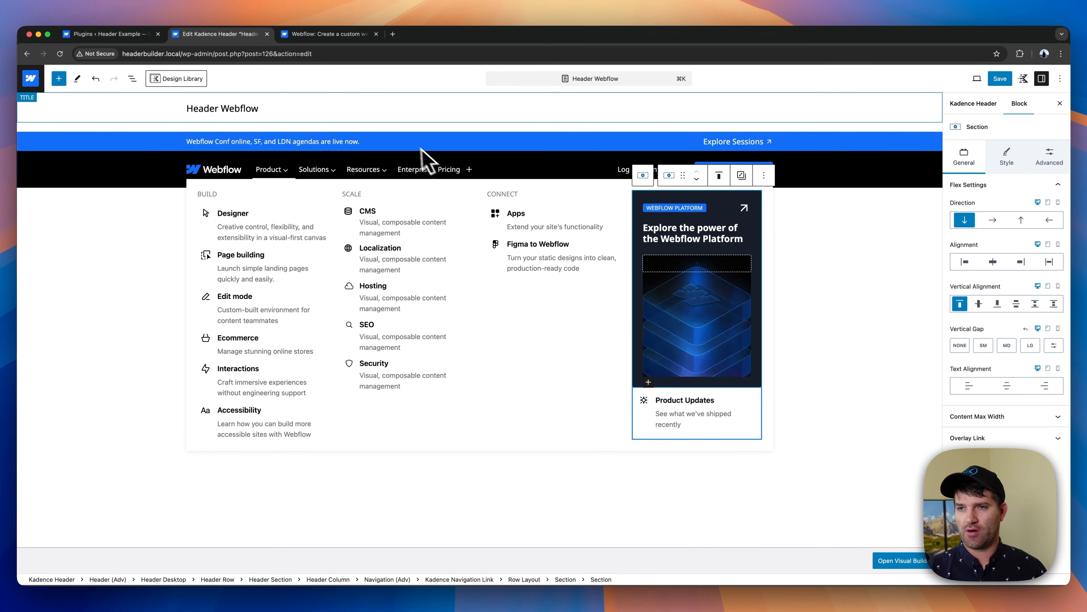
pyautogui.click(336, 184)
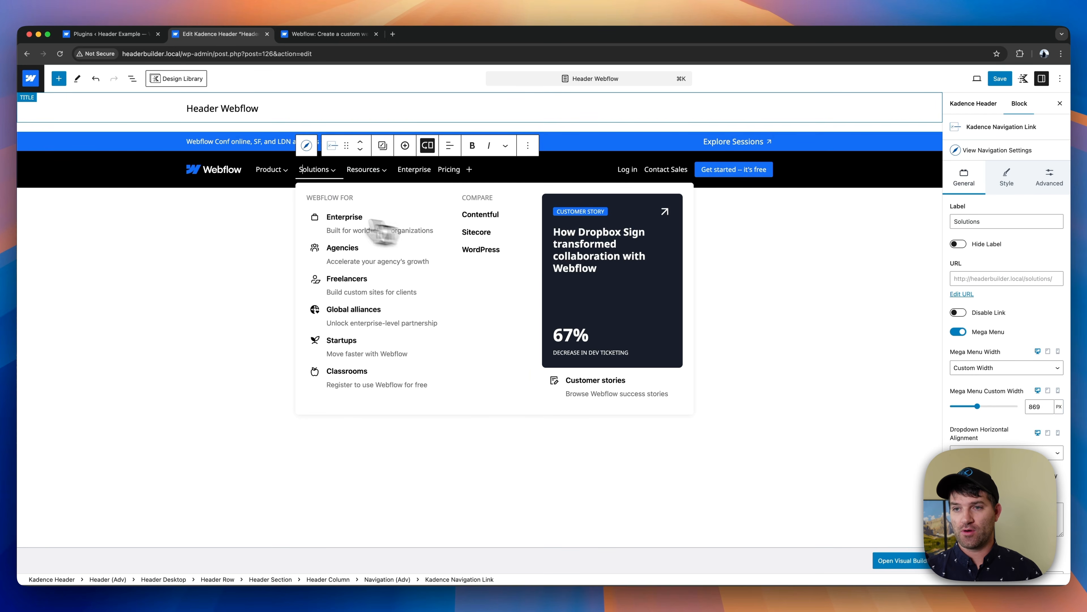
pyautogui.click(316, 194)
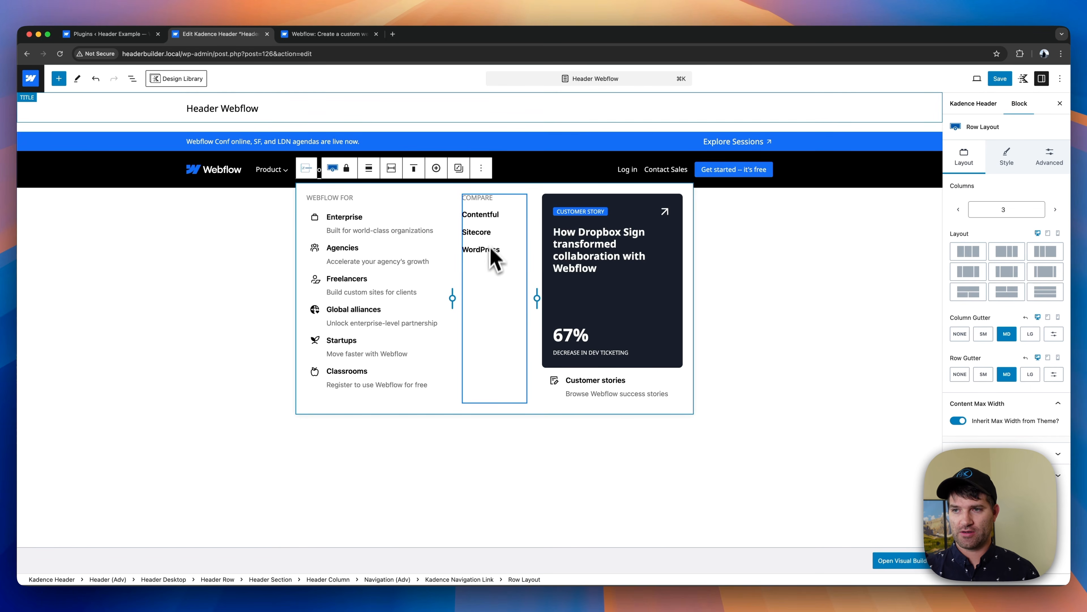
pyautogui.click(269, 170)
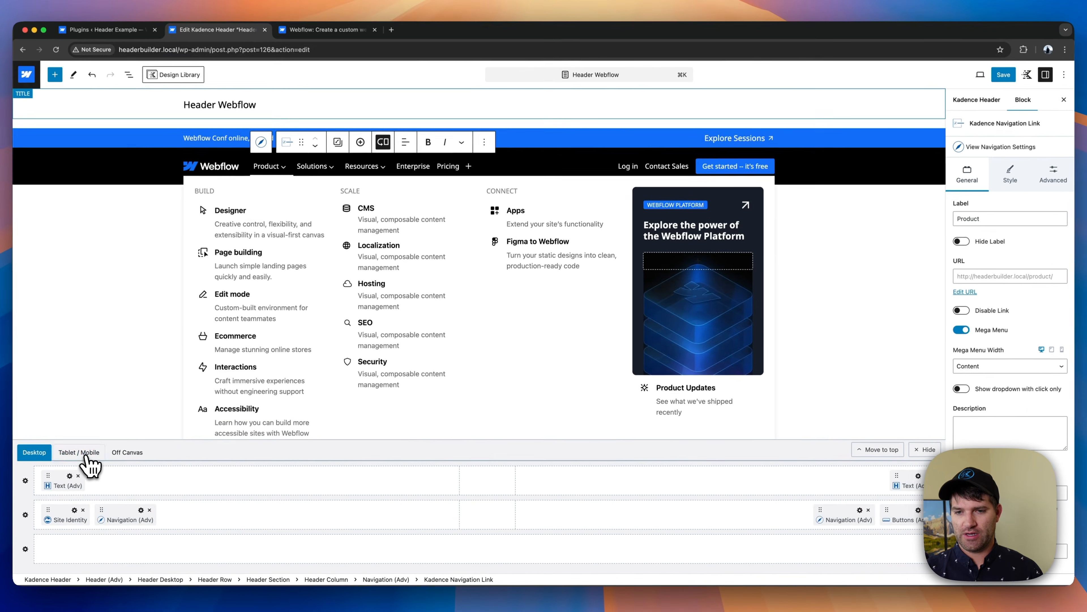
# - Open the header's tablet/mobile layout and check the Webflow reference header in a responsive view about 606 px wide
pyautogui.click(82, 453)
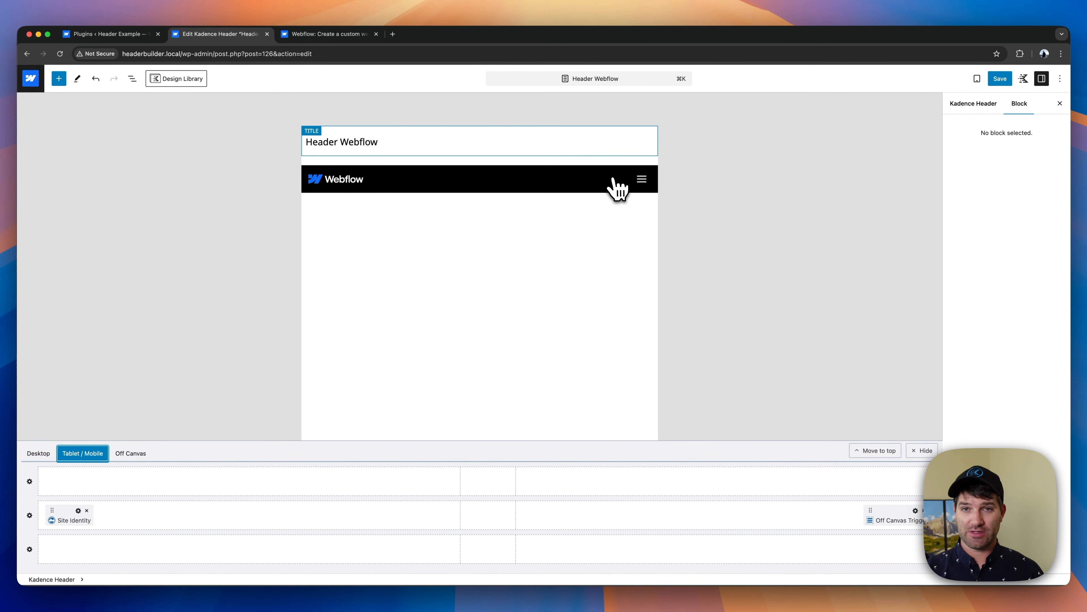
pyautogui.click(326, 34)
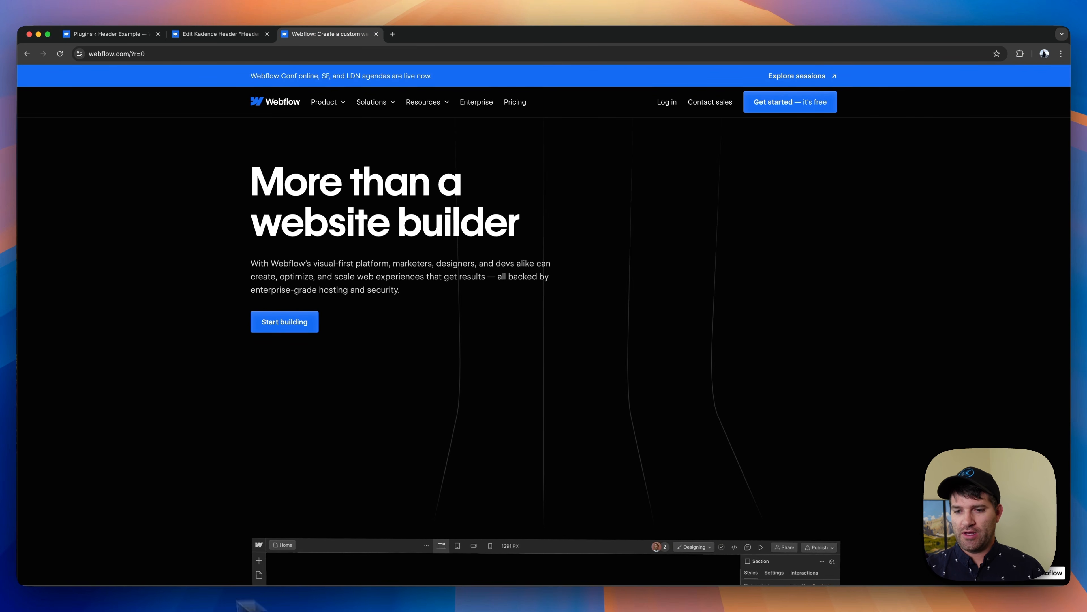
pyautogui.press('super+shift+m')
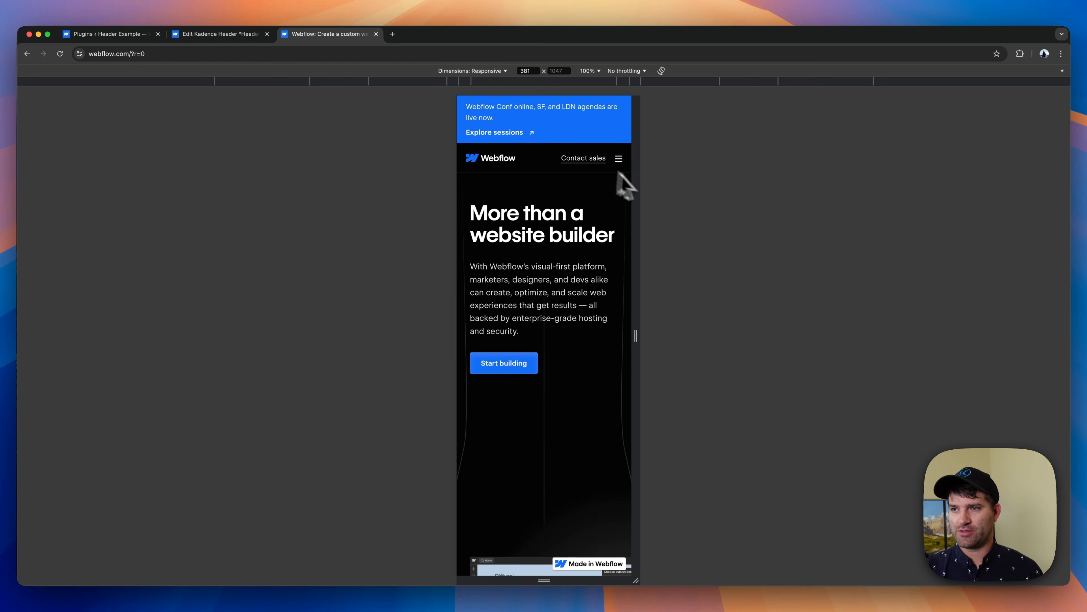
pyautogui.moveTo(642, 197); pyautogui.dragTo(689, 202)
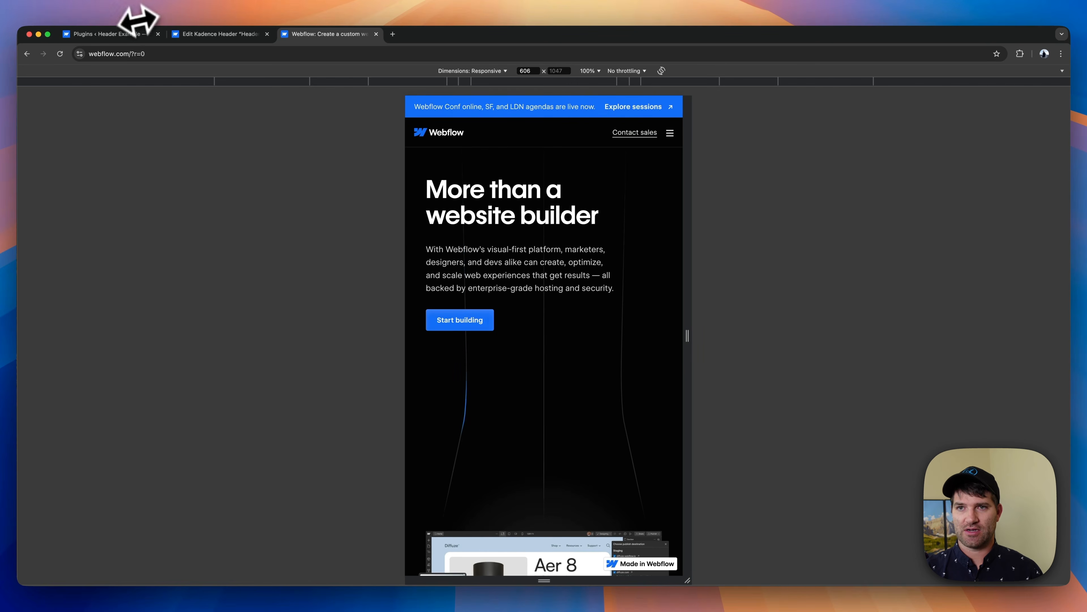
pyautogui.click(216, 34)
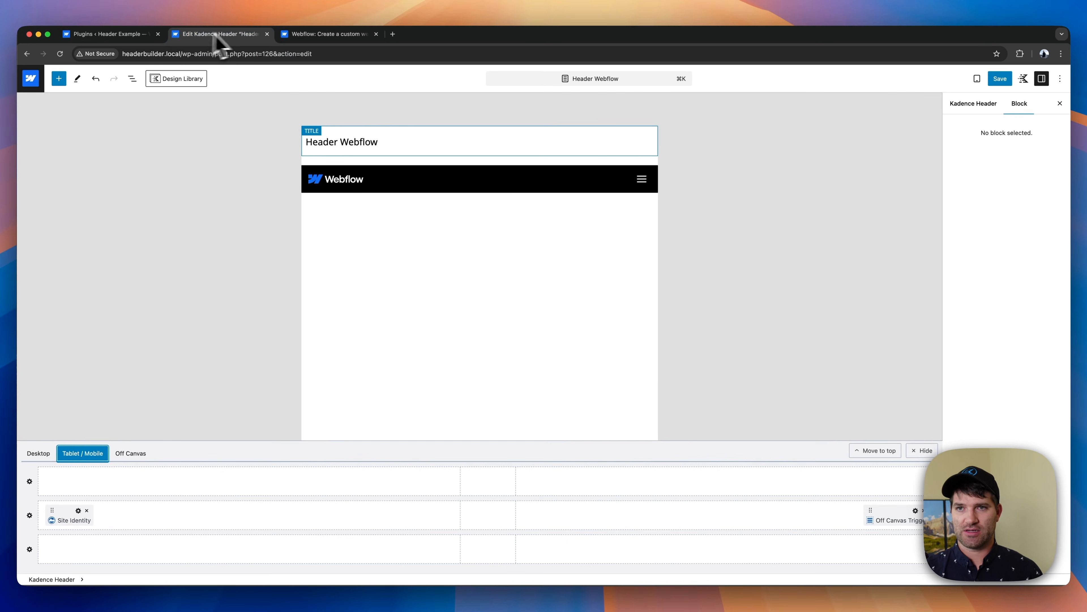
# - Insert the Mobile Contact navigation into the middle row of the tablet/mobile header and move it ahead of the Off Canvas Trigger
pyautogui.click(818, 517)
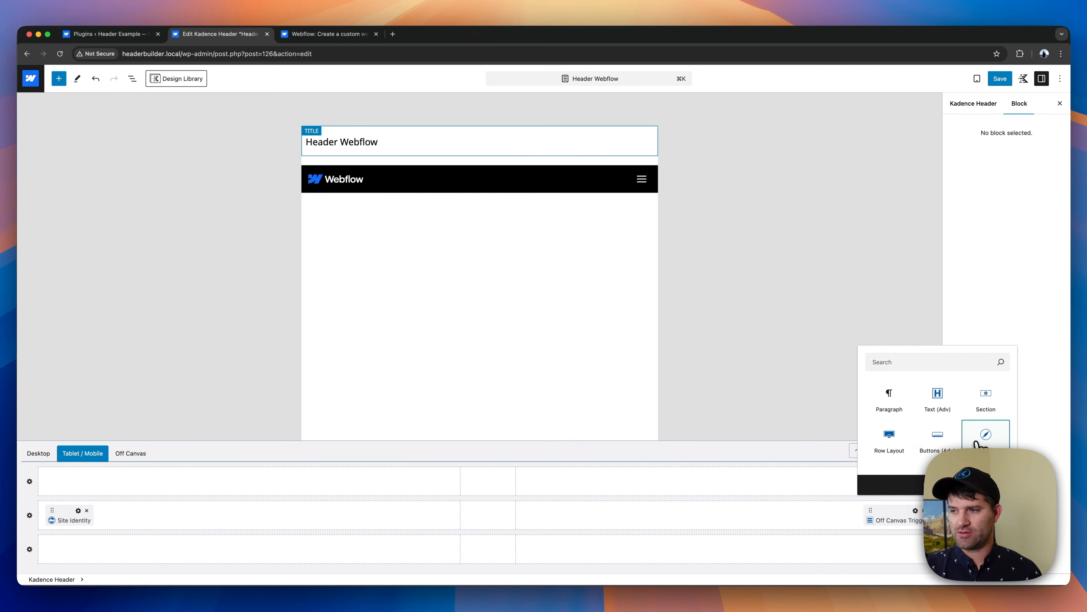
pyautogui.click(984, 434)
pyautogui.click(585, 203)
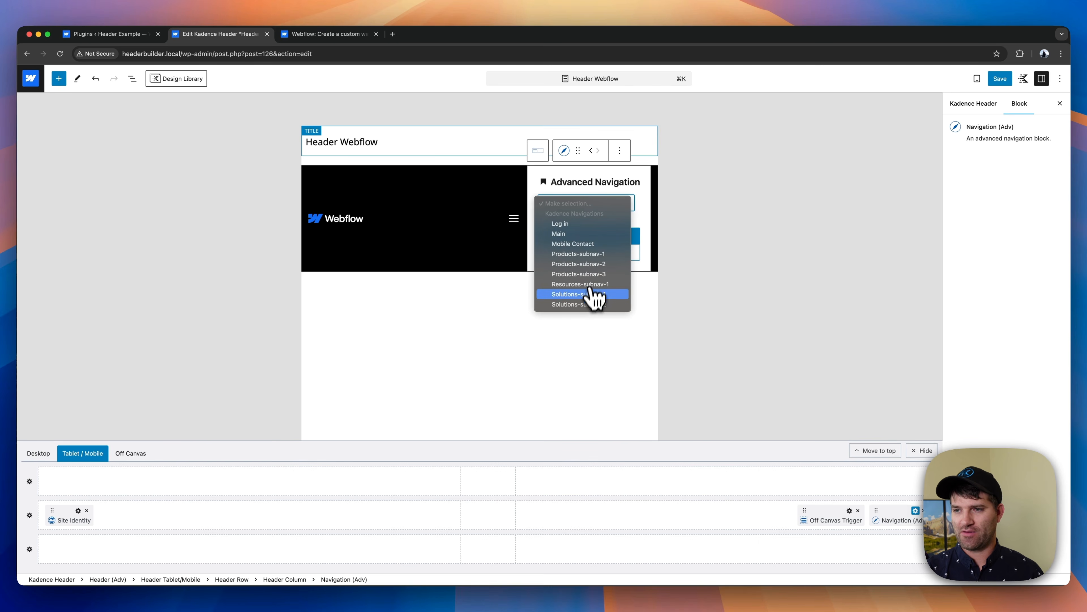
pyautogui.click(582, 245)
pyautogui.click(575, 237)
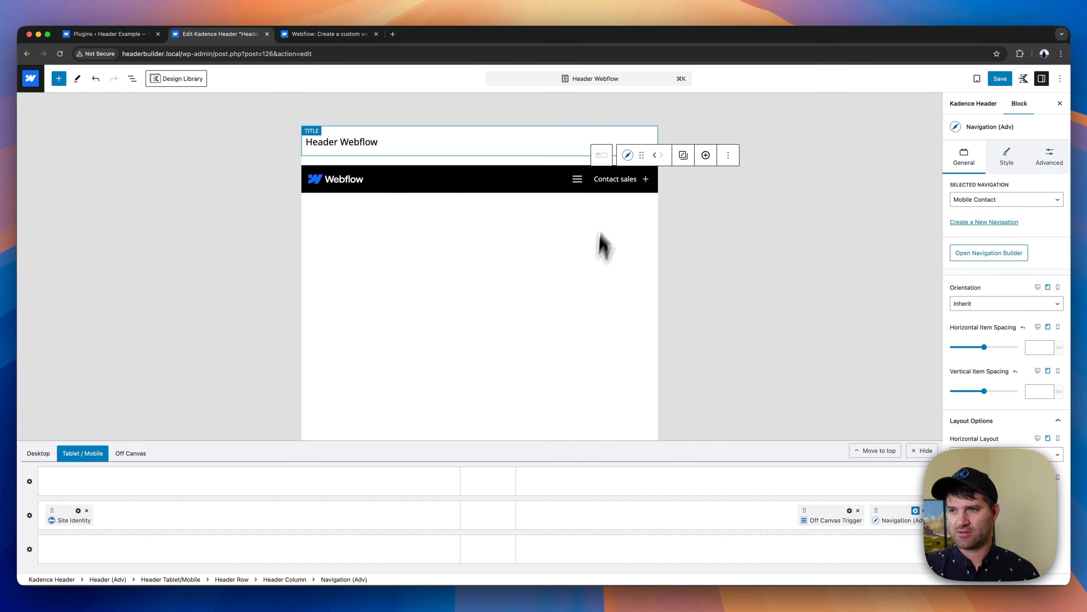
pyautogui.click(655, 156)
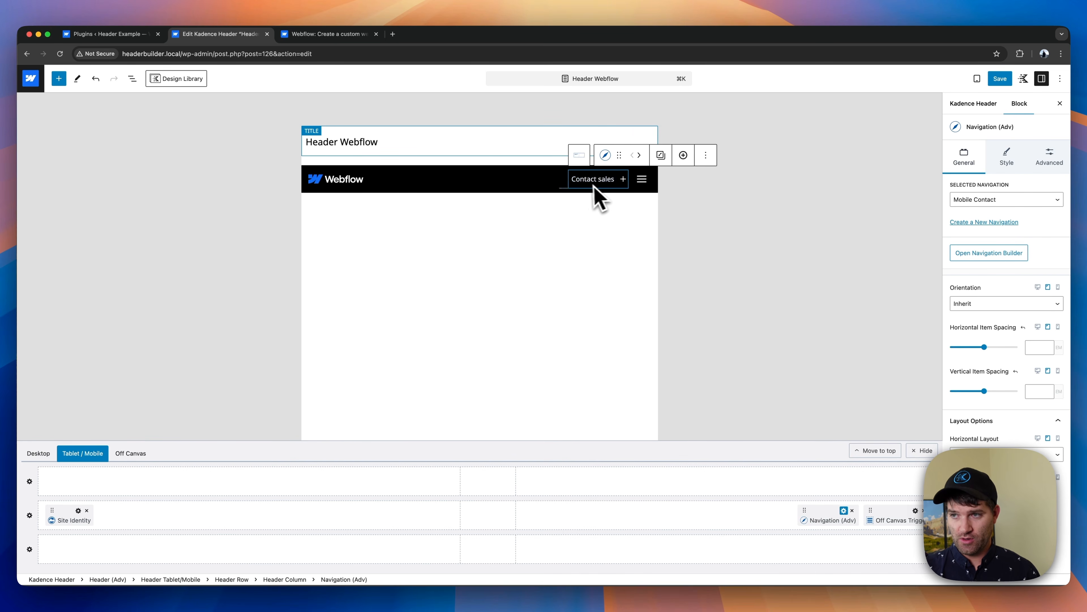
pyautogui.click(573, 281)
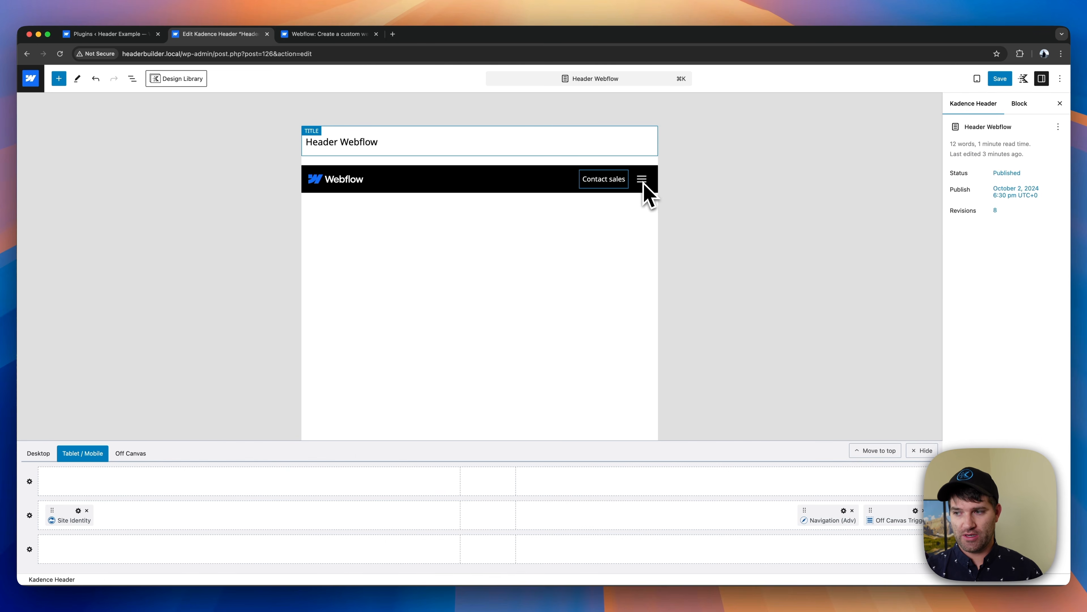
# - Add an empty block before the Main navigation in the header's Off Canvas area
pyautogui.click(125, 453)
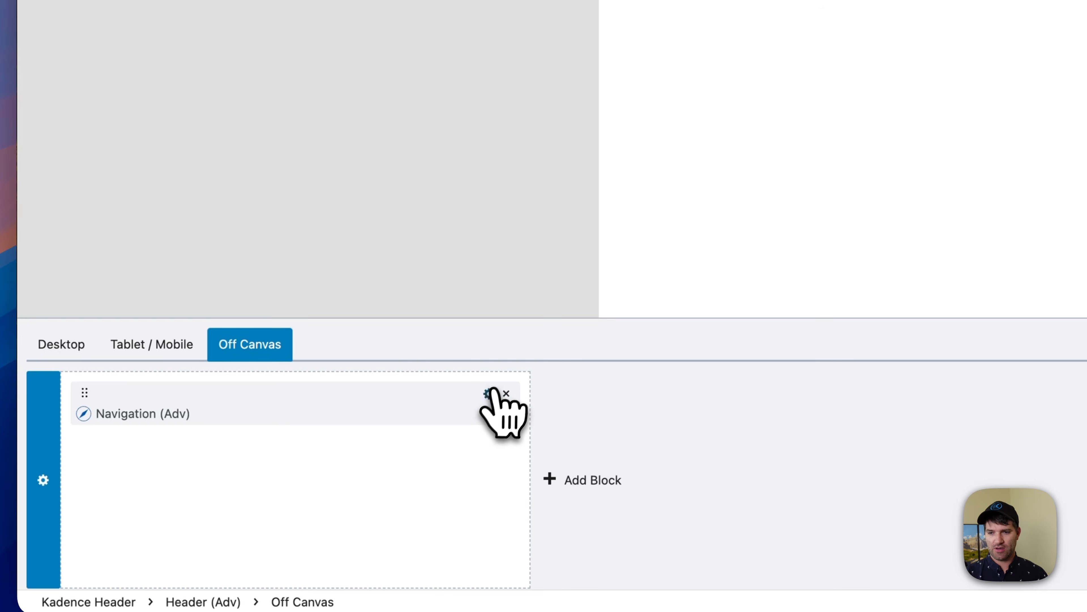
pyautogui.click(489, 394)
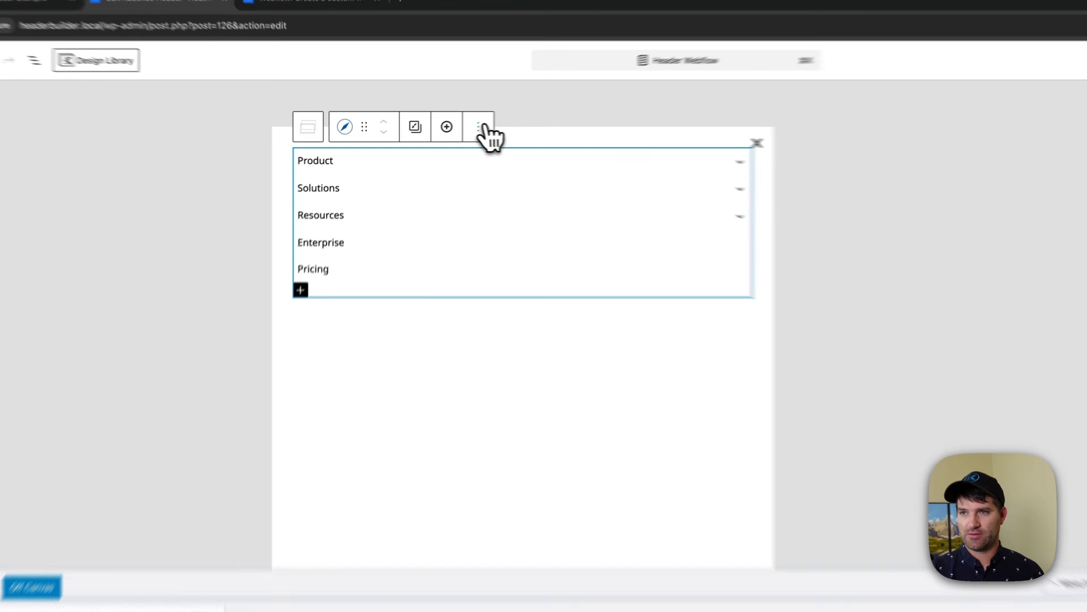
pyautogui.click(478, 128)
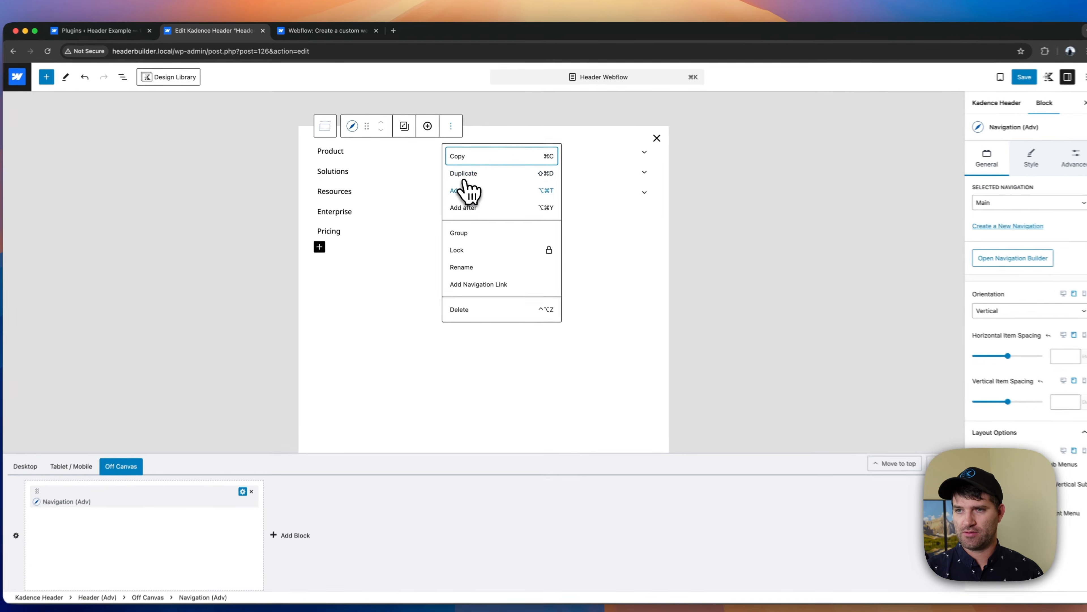
pyautogui.click(468, 187)
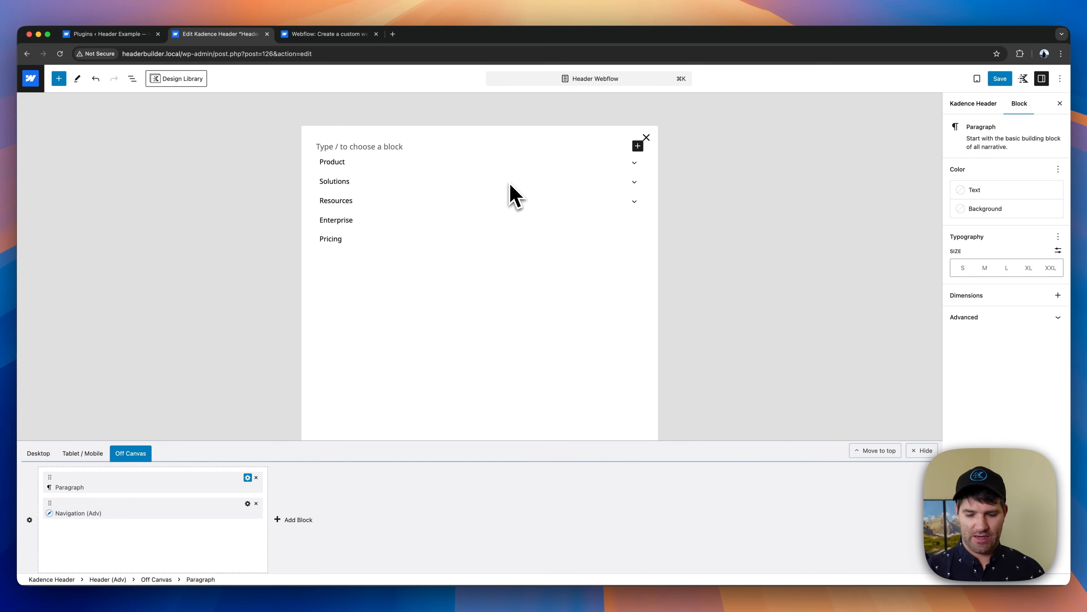
# - Turn the empty Off Canvas block into a Section and insert the Site Logo block inside it
pyautogui.write('/se')
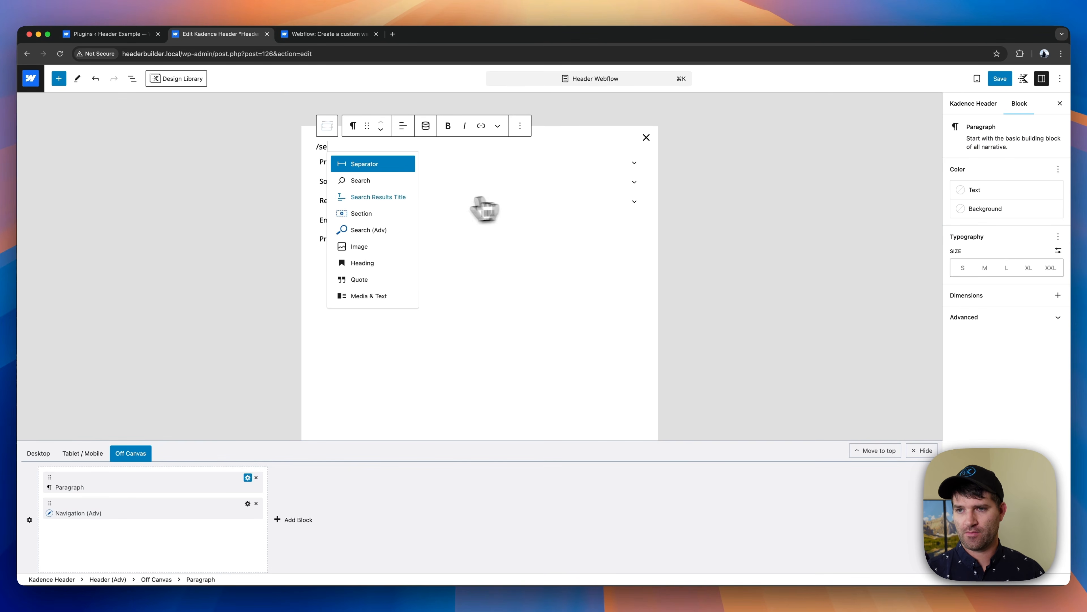
pyautogui.click(369, 214)
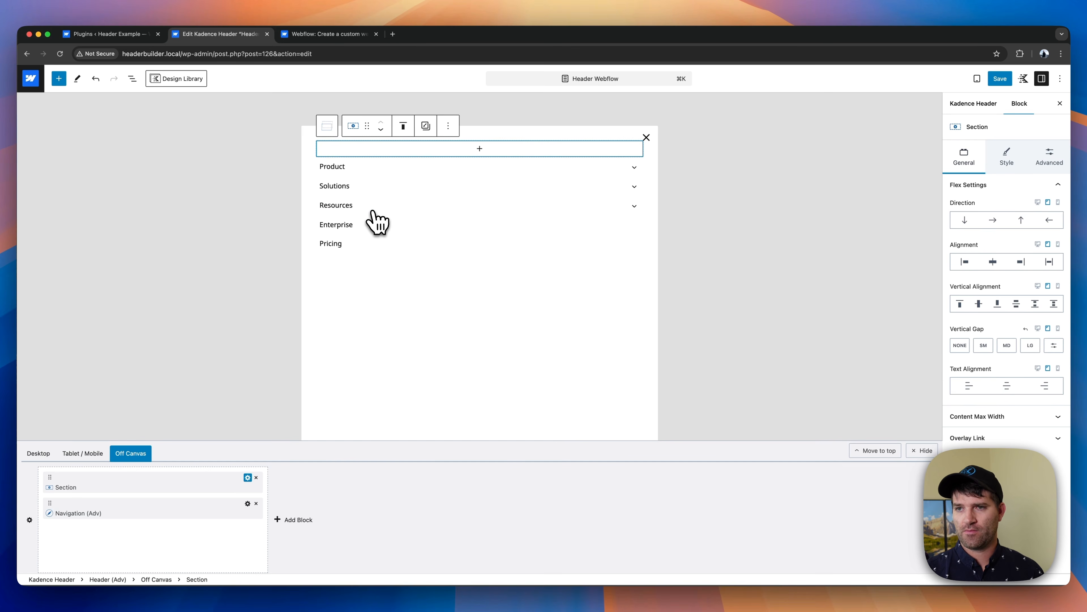
pyautogui.click(428, 151)
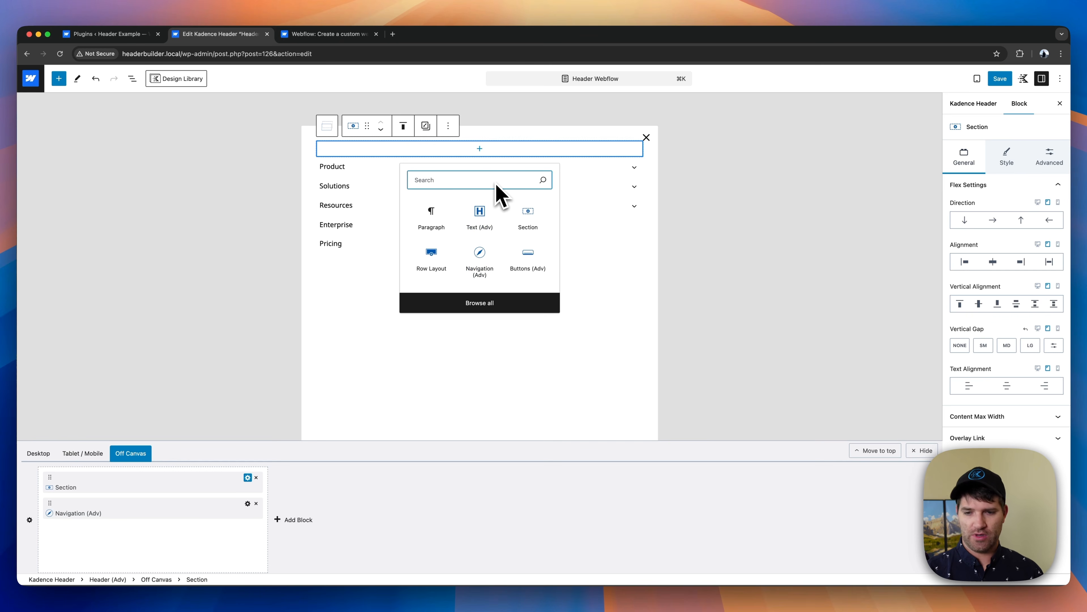
pyautogui.write('site')
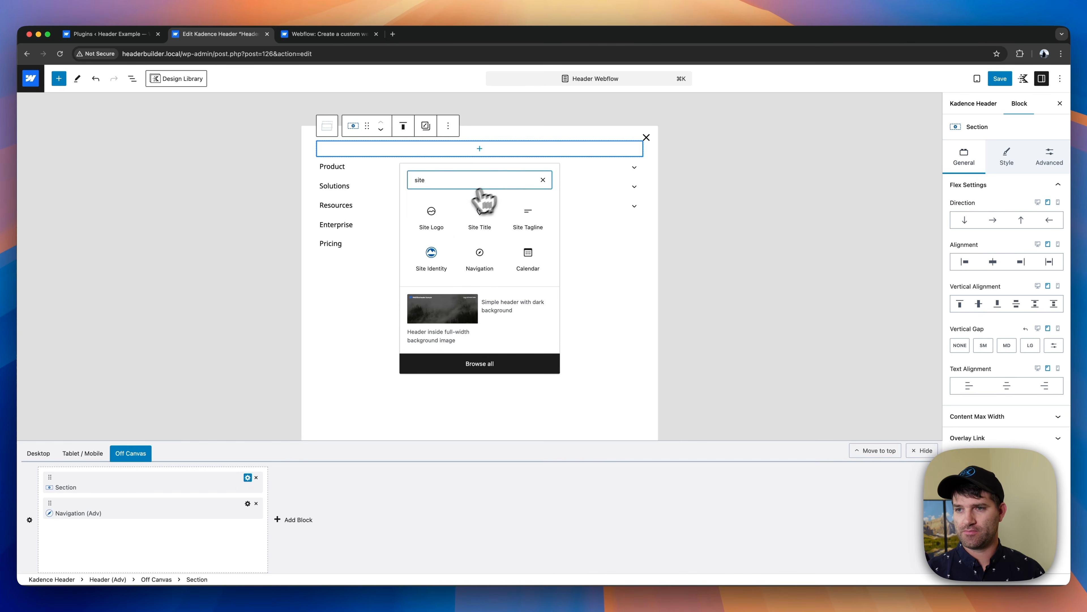
pyautogui.click(431, 216)
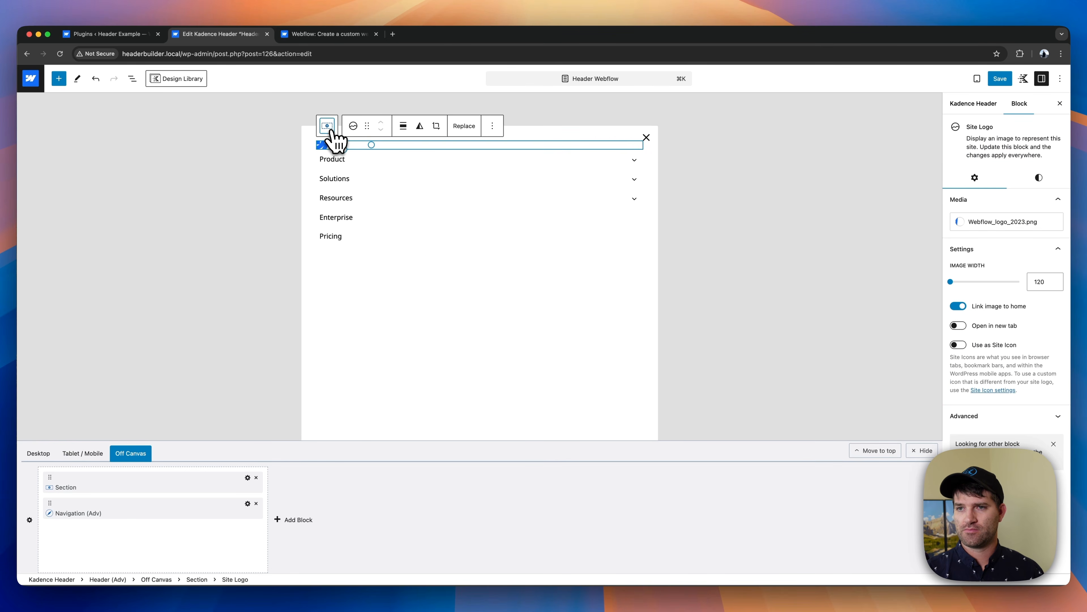
# - Give the Section around the Off Canvas logo a black background color
pyautogui.click(330, 128)
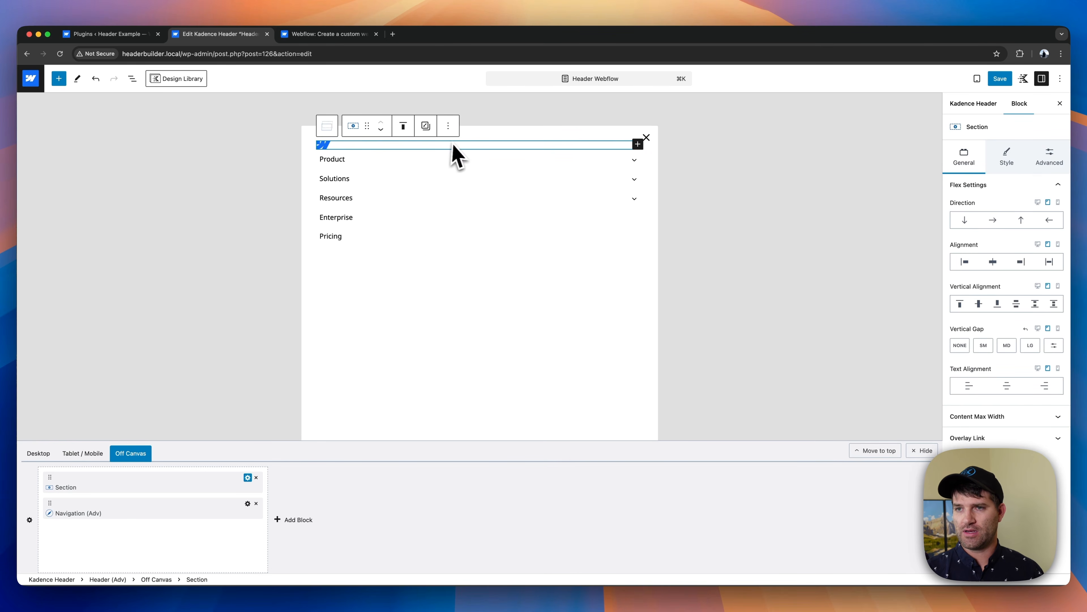
pyautogui.click(1007, 159)
pyautogui.click(1057, 252)
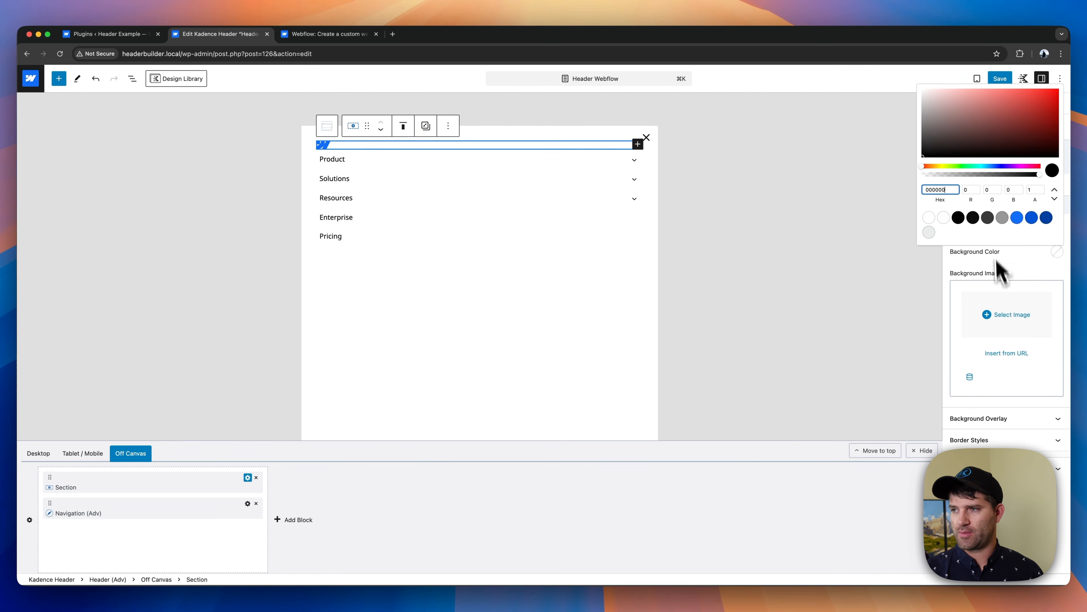
pyautogui.click(966, 216)
pyautogui.click(1019, 268)
# - Set the logo Section's linked tablet padding to X Small (16px) on all sides
pyautogui.click(1051, 161)
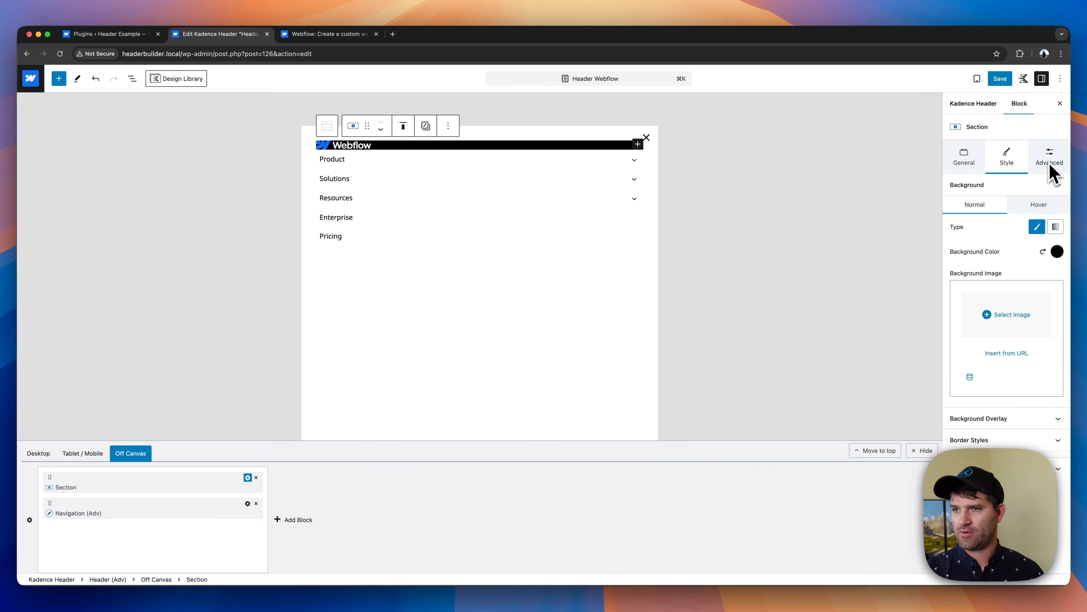
pyautogui.click(967, 212)
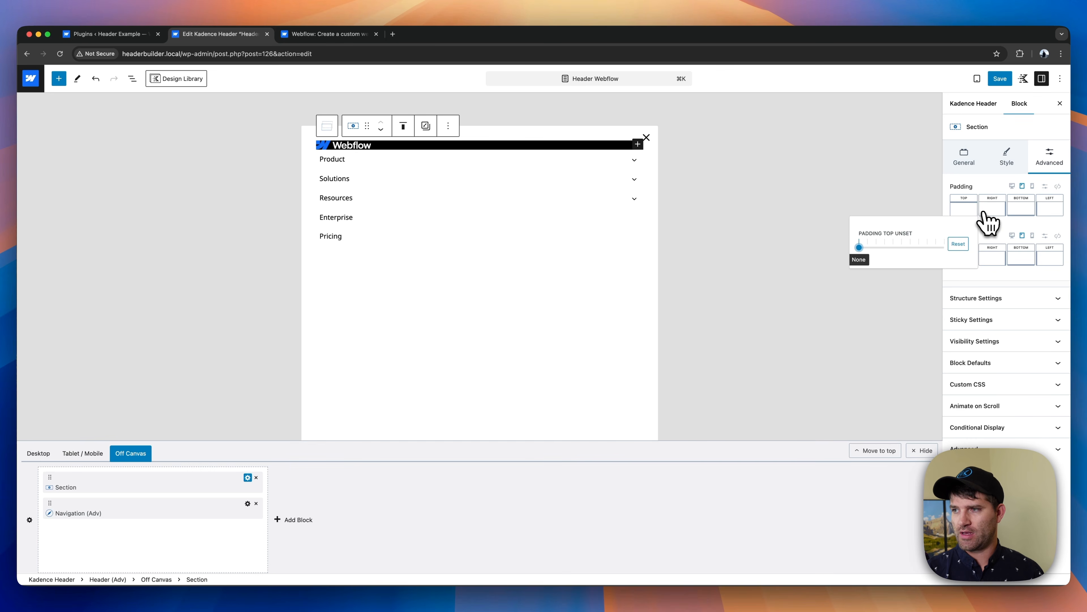
pyautogui.click(1059, 186)
pyautogui.moveTo(958, 213); pyautogui.dragTo(969, 214)
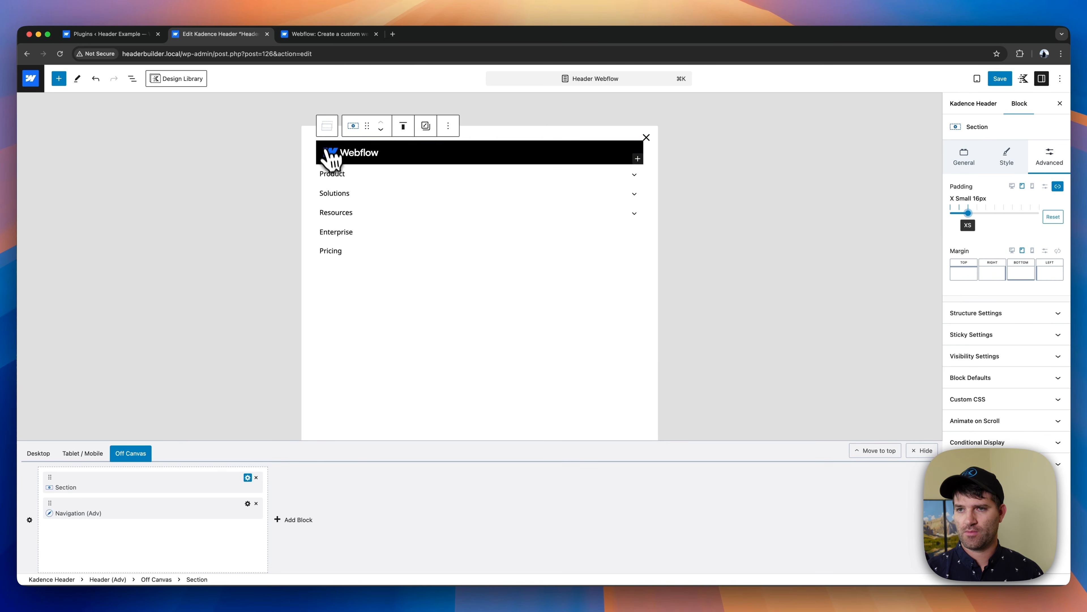
# - Set the Off Canvas container's linked tablet padding to None on all sides
pyautogui.click(331, 137)
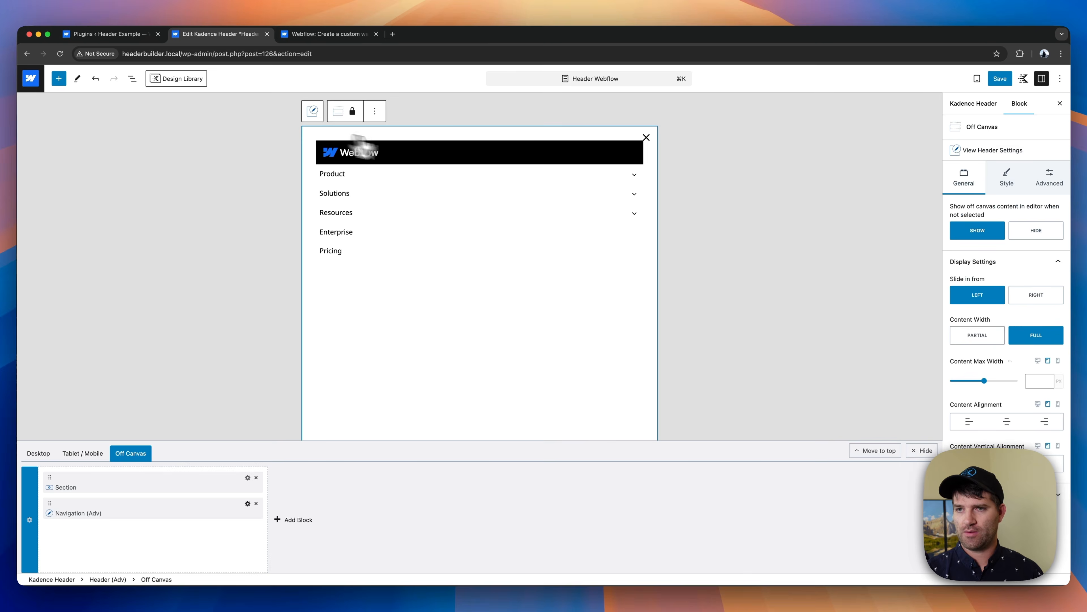
pyautogui.click(1041, 189)
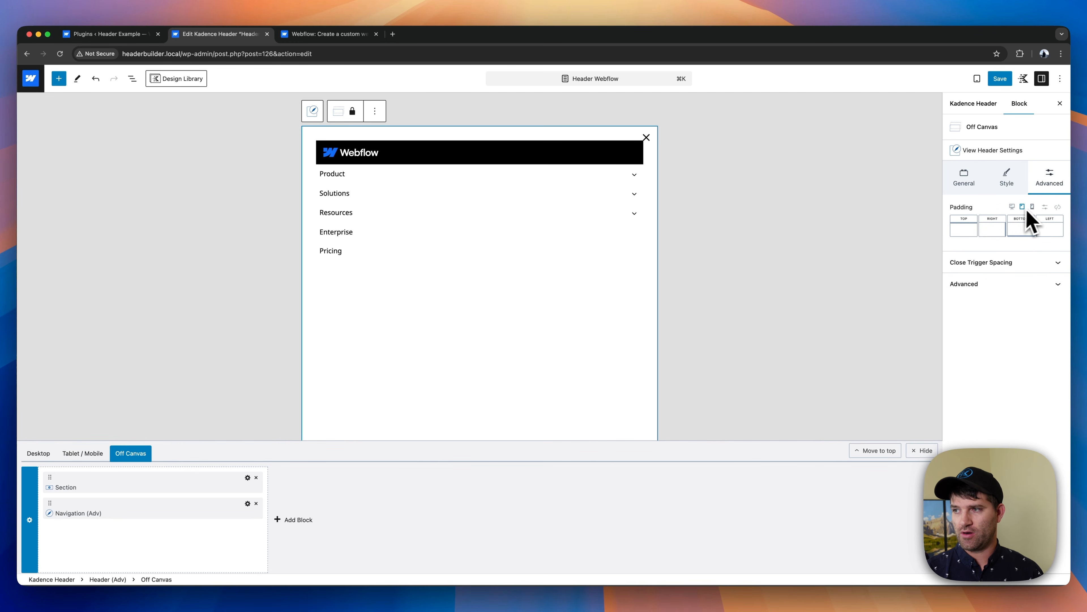
pyautogui.click(1058, 207)
pyautogui.moveTo(961, 239); pyautogui.dragTo(954, 243)
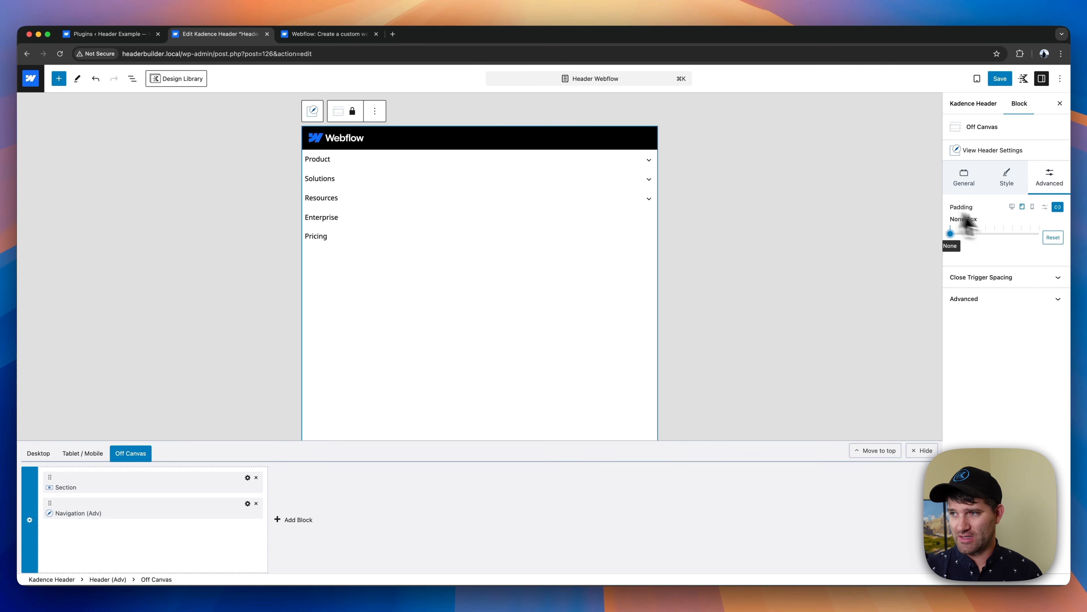
# - Color the Off Canvas close trigger white in both its normal and hover states
pyautogui.click(1009, 179)
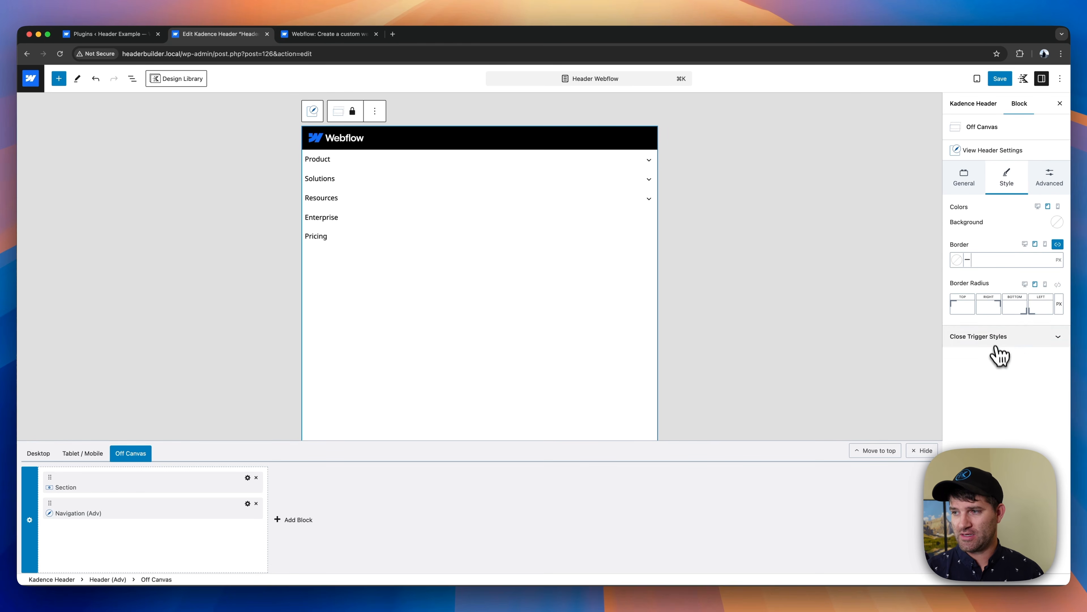
pyautogui.click(1004, 337)
pyautogui.click(1057, 391)
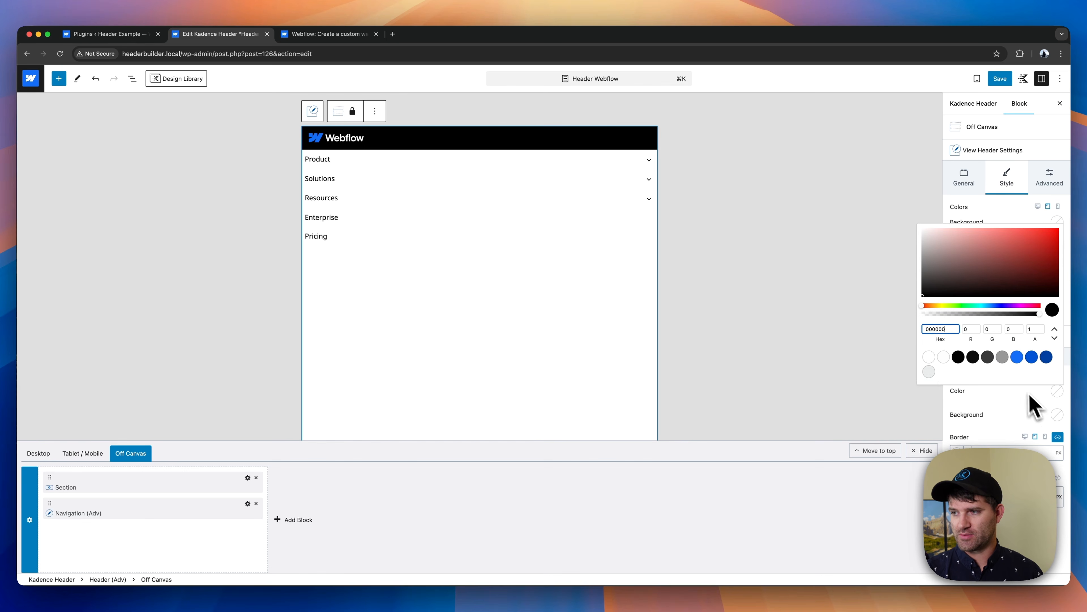
pyautogui.click(929, 371)
pyautogui.click(1013, 410)
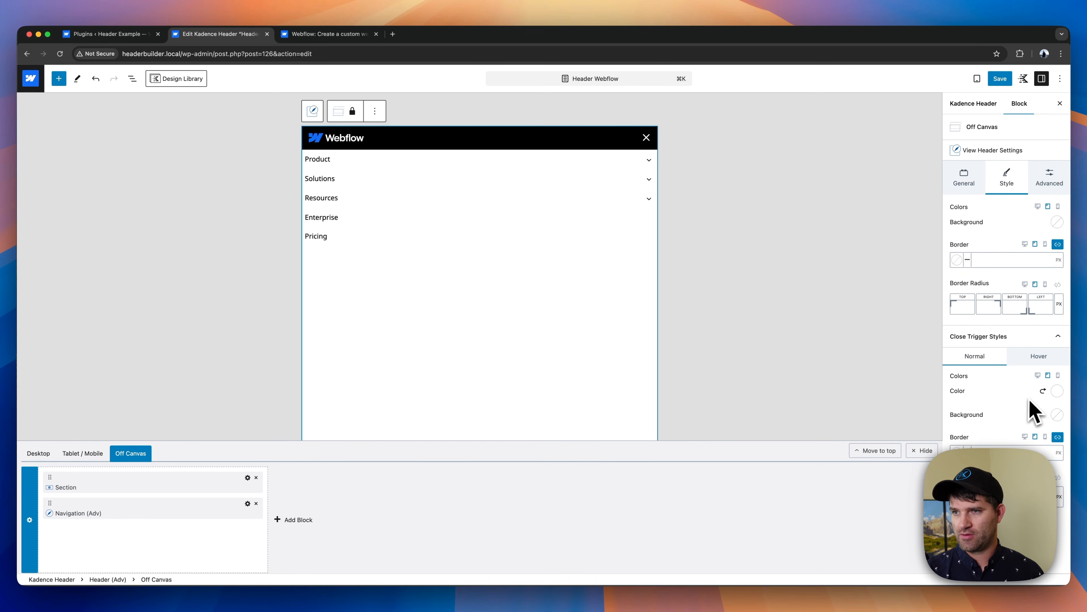
pyautogui.click(1039, 356)
pyautogui.click(1057, 391)
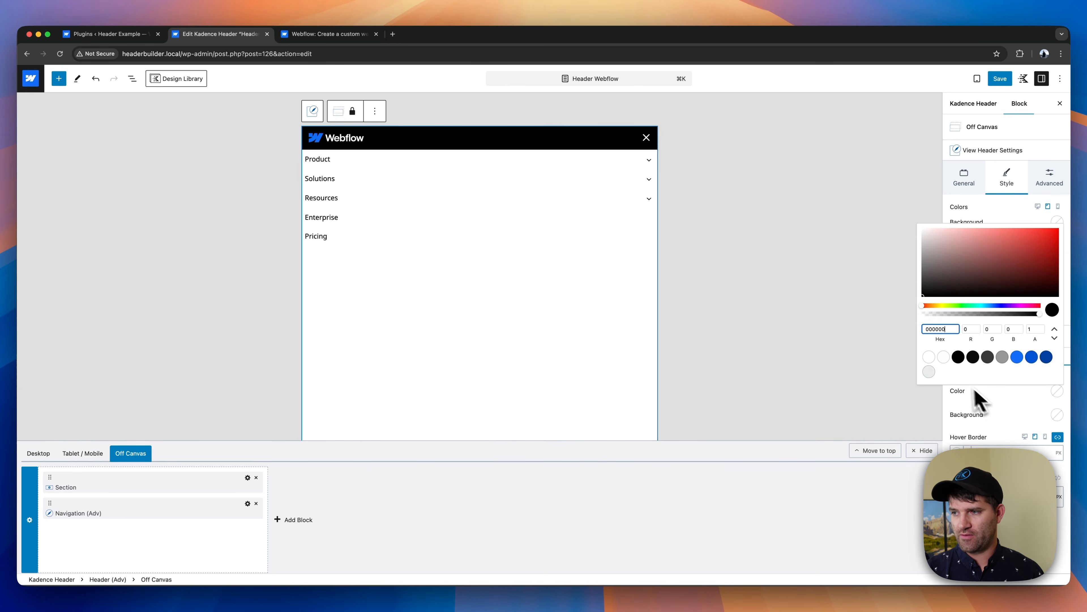
pyautogui.click(929, 358)
pyautogui.click(998, 423)
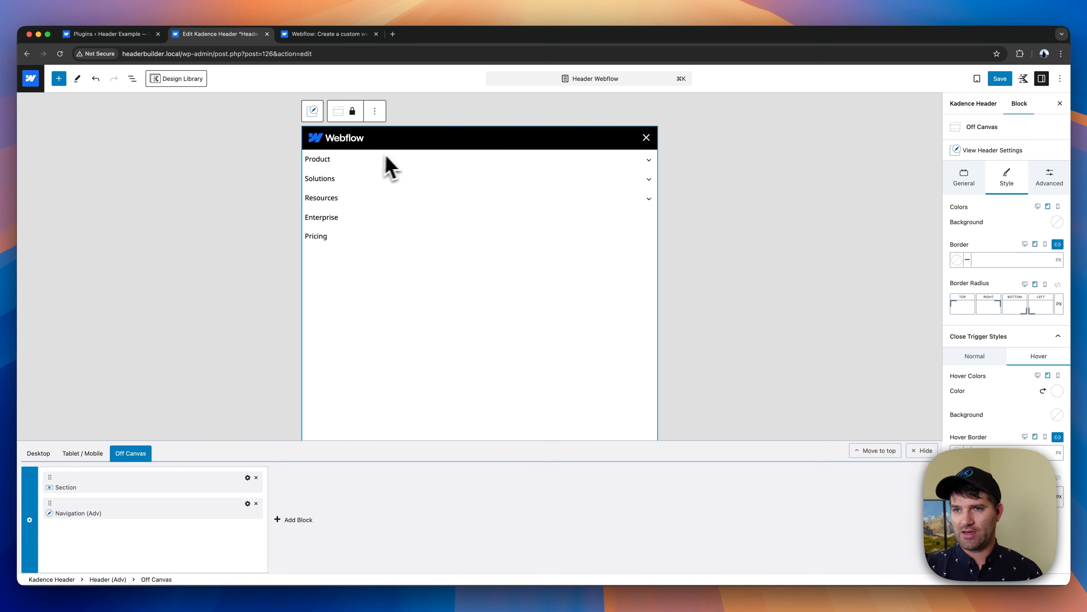
# - Set the Off Canvas navigation's linked tablet padding to X Small (16px) on all sides
pyautogui.click(334, 158)
pyautogui.click(312, 136)
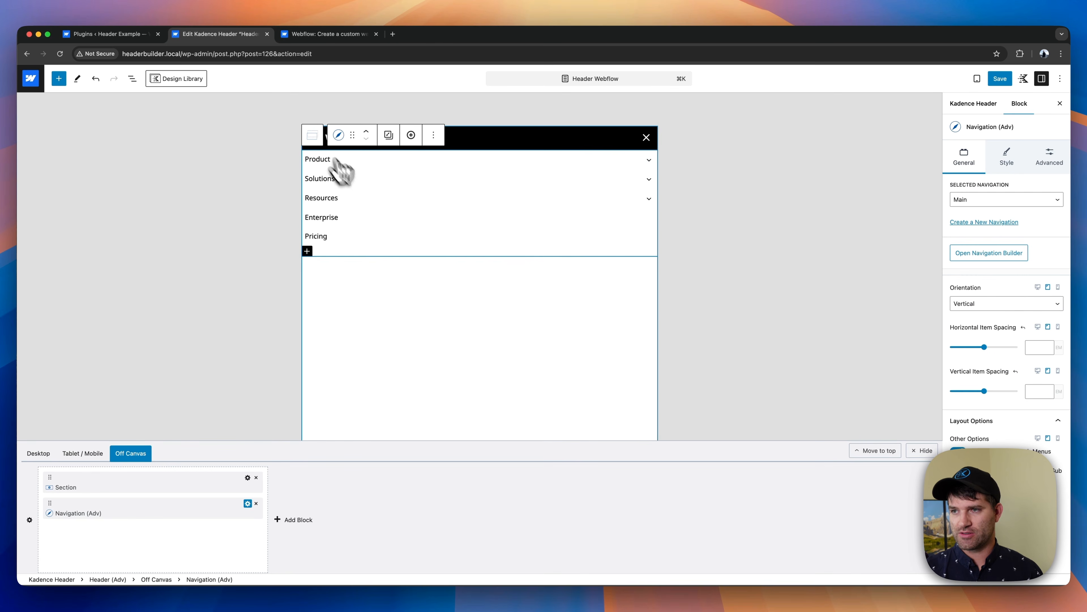
pyautogui.click(1051, 159)
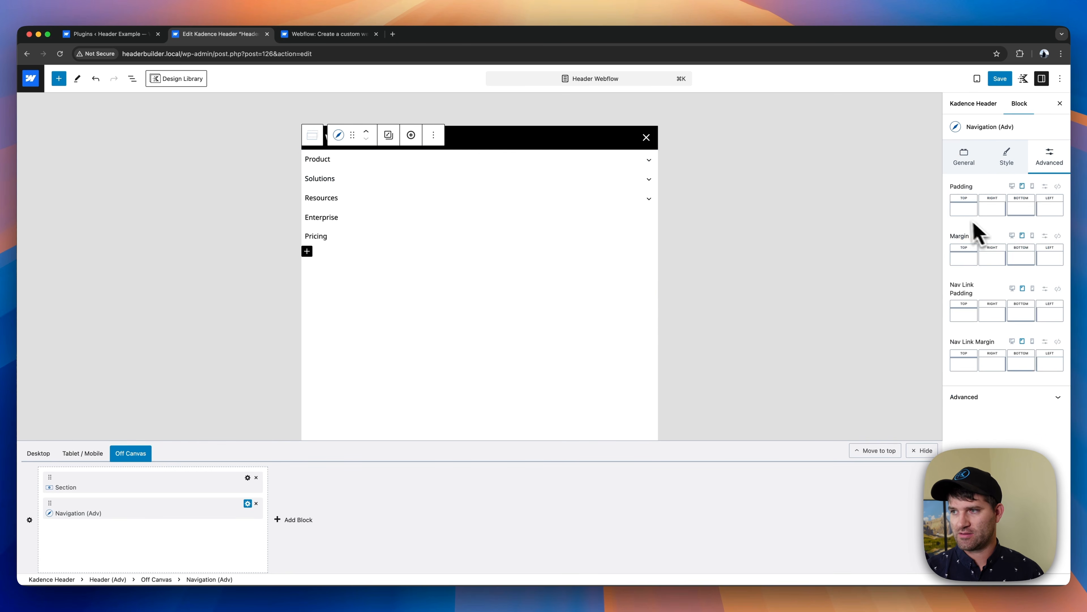
pyautogui.click(1058, 186)
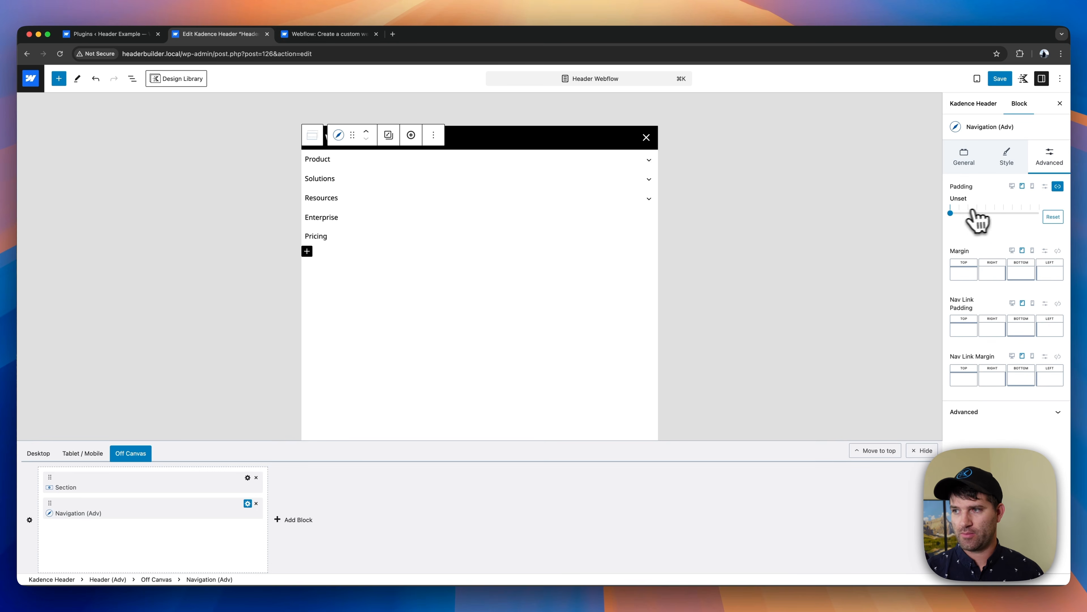
pyautogui.click(959, 212)
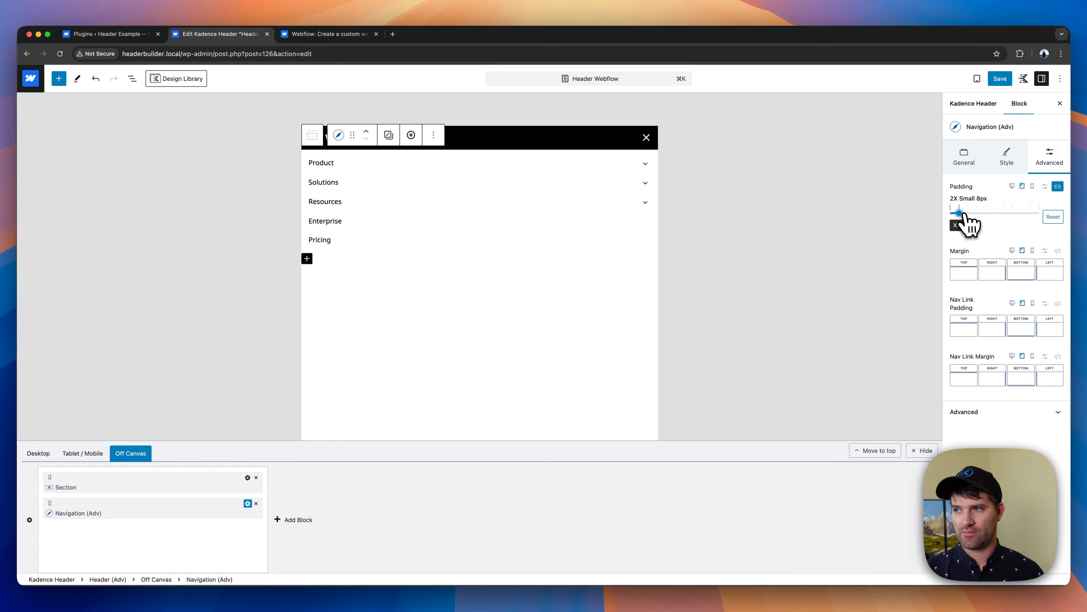
pyautogui.moveTo(964, 214); pyautogui.dragTo(969, 214)
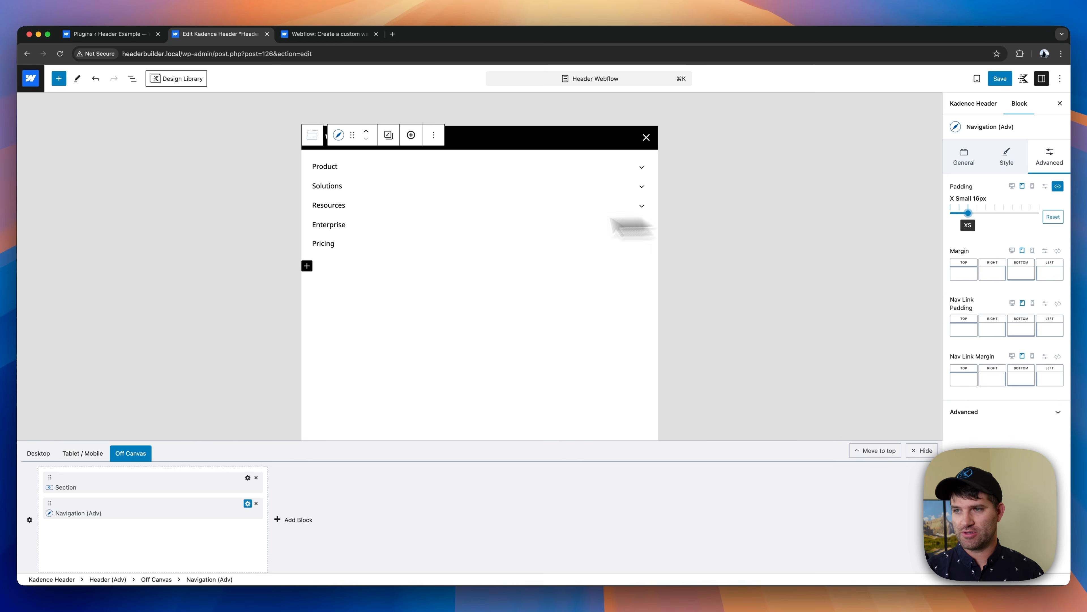
# - Check the Product dropdown in the Off Canvas navigation and add a 1 px light gray (E8EBEB) divider between the navigation items
pyautogui.click(348, 168)
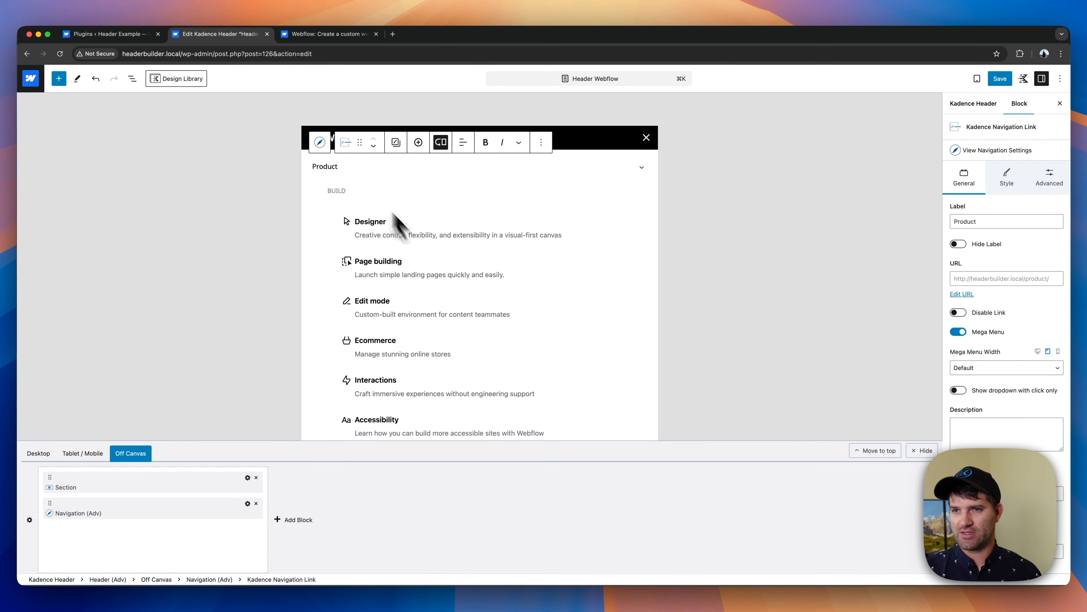
pyautogui.click(328, 155)
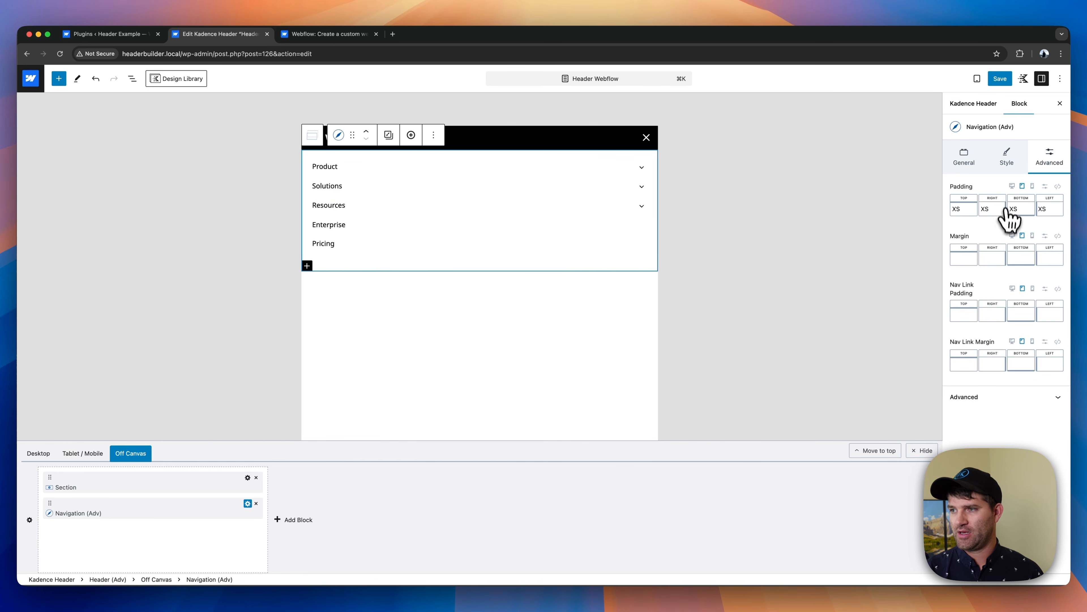
pyautogui.click(1015, 171)
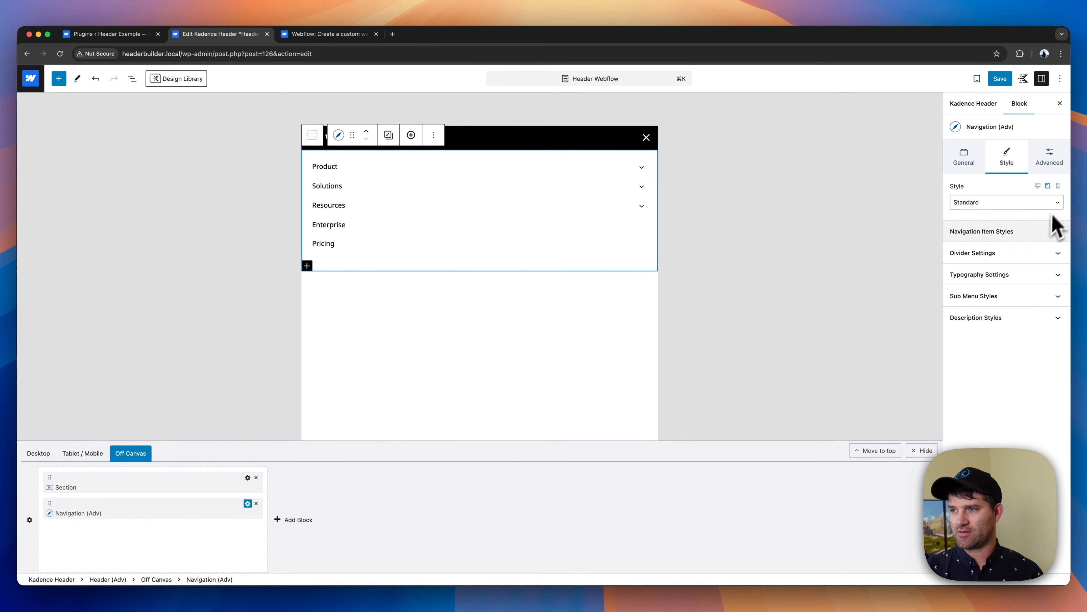
pyautogui.click(968, 253)
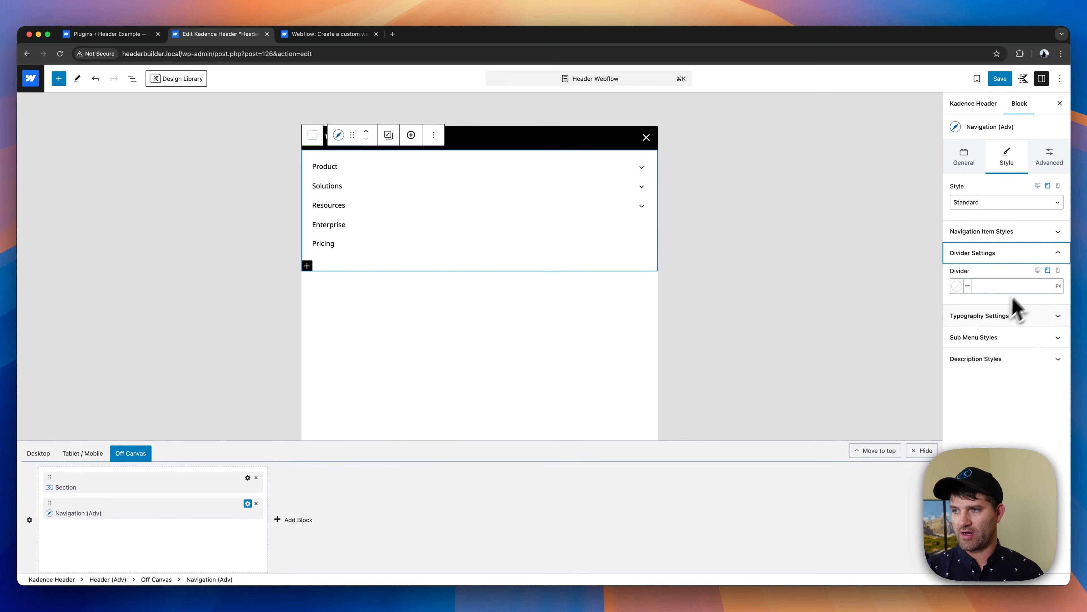
pyautogui.click(985, 286)
pyautogui.write('1')
pyautogui.click(957, 286)
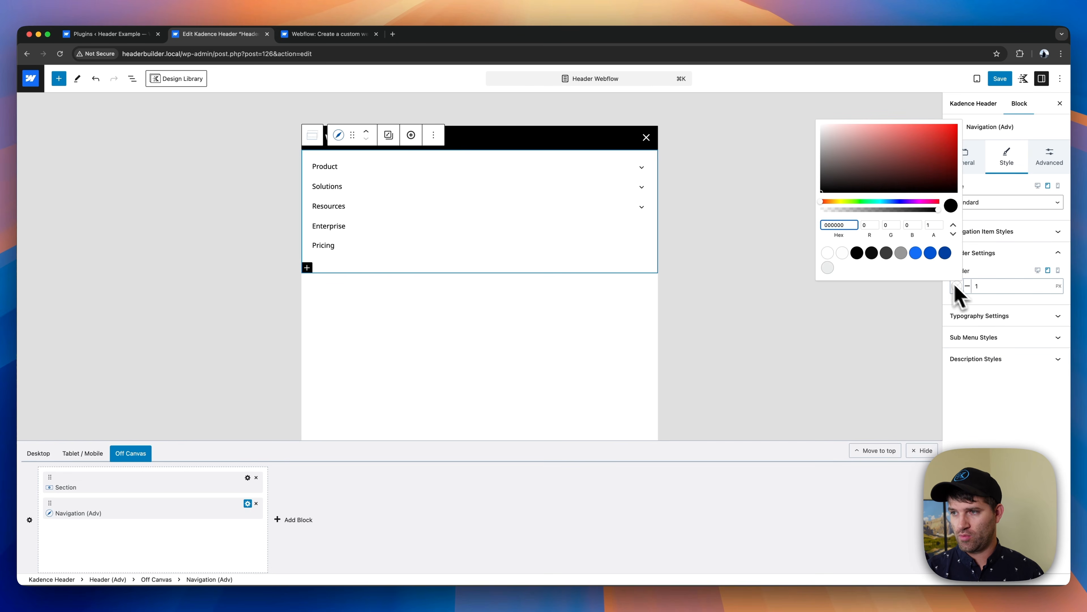
pyautogui.click(901, 253)
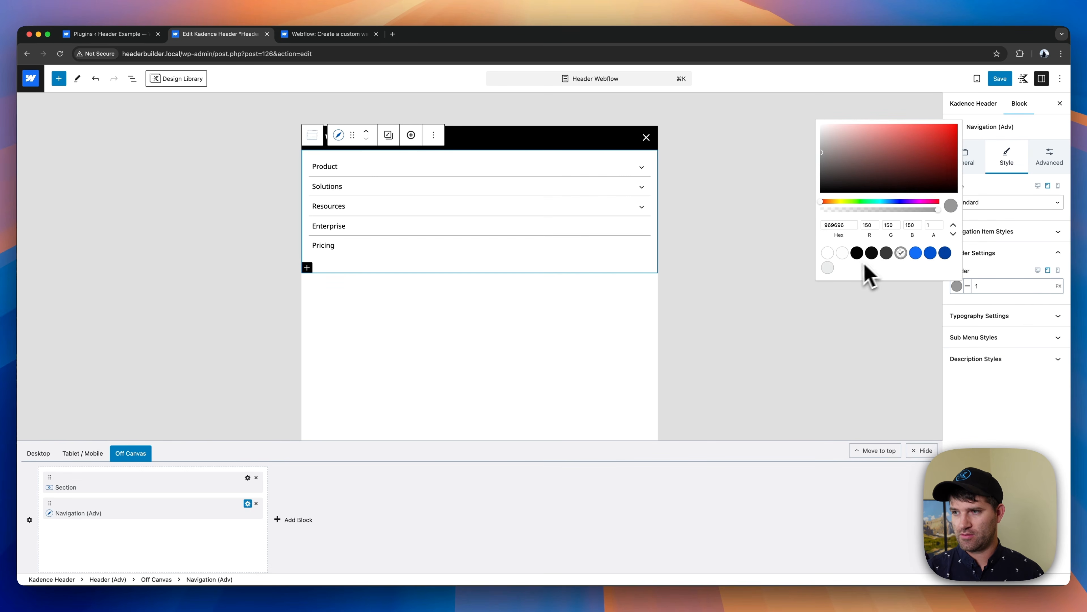
pyautogui.click(828, 268)
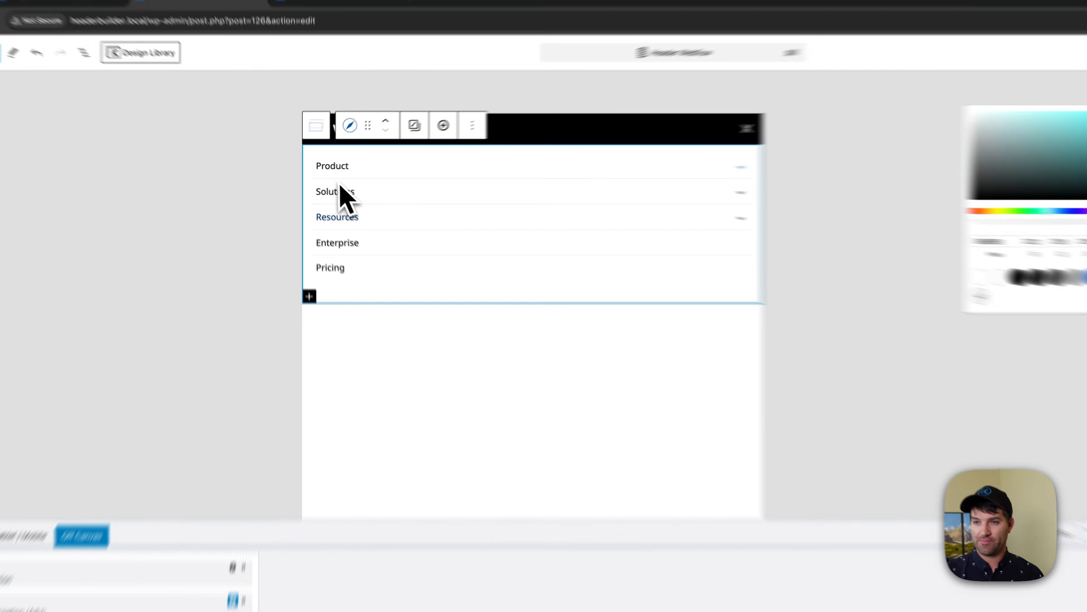
# - Stack the three columns of the Solutions mega menu's row into full-width rows on tablet and open the Product mega menu
pyautogui.click(331, 185)
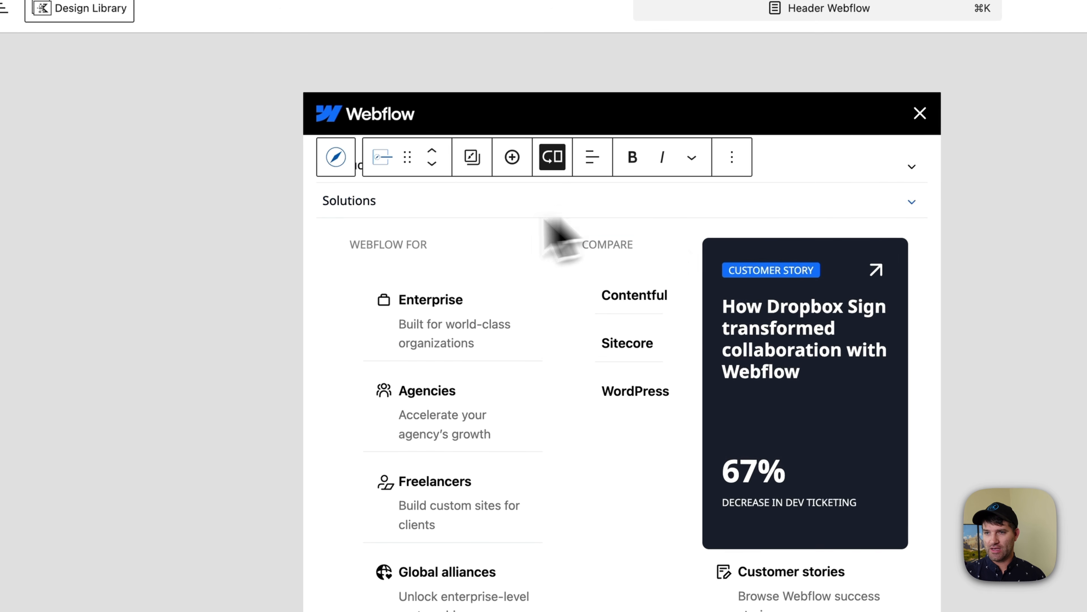
pyautogui.click(583, 283)
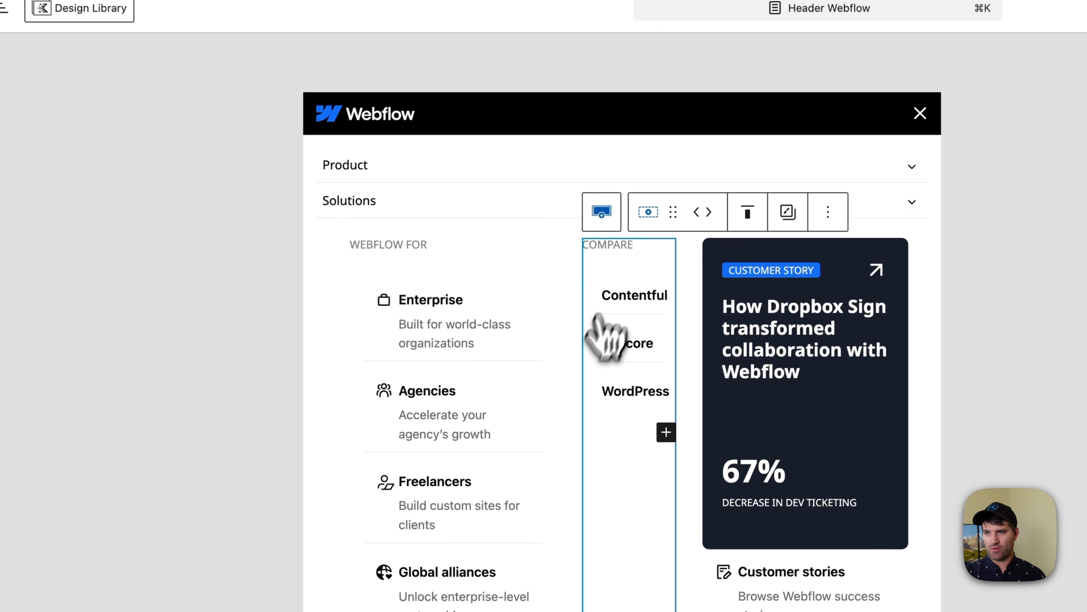
pyautogui.click(603, 217)
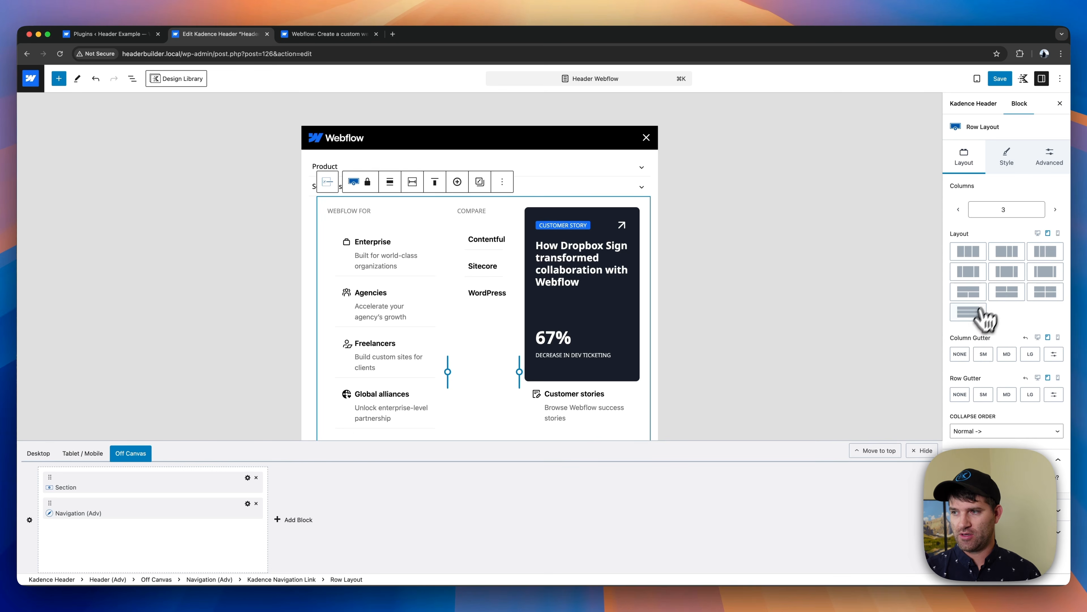
pyautogui.click(970, 316)
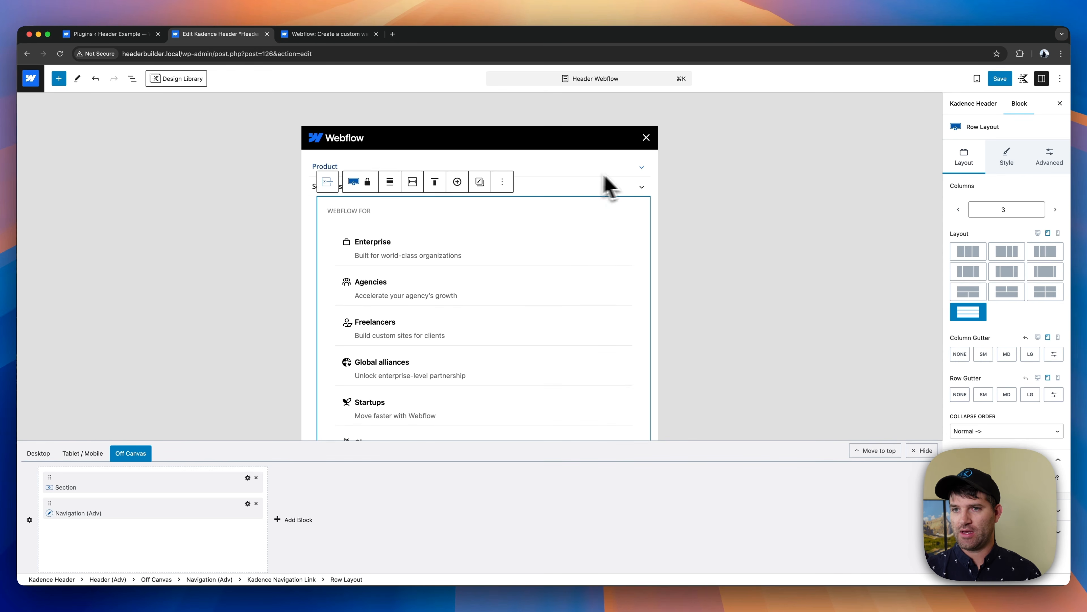
pyautogui.click(608, 187)
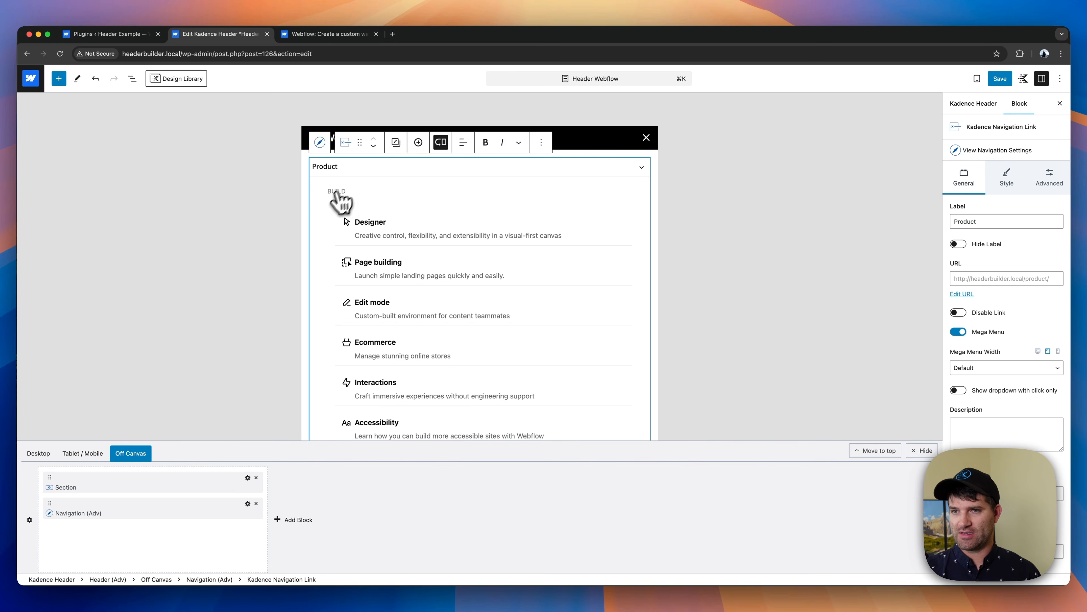
# - Remove the tablet padding from all sides of the Product mega menu's row layout, then set its top padding to XS
pyautogui.click(341, 201)
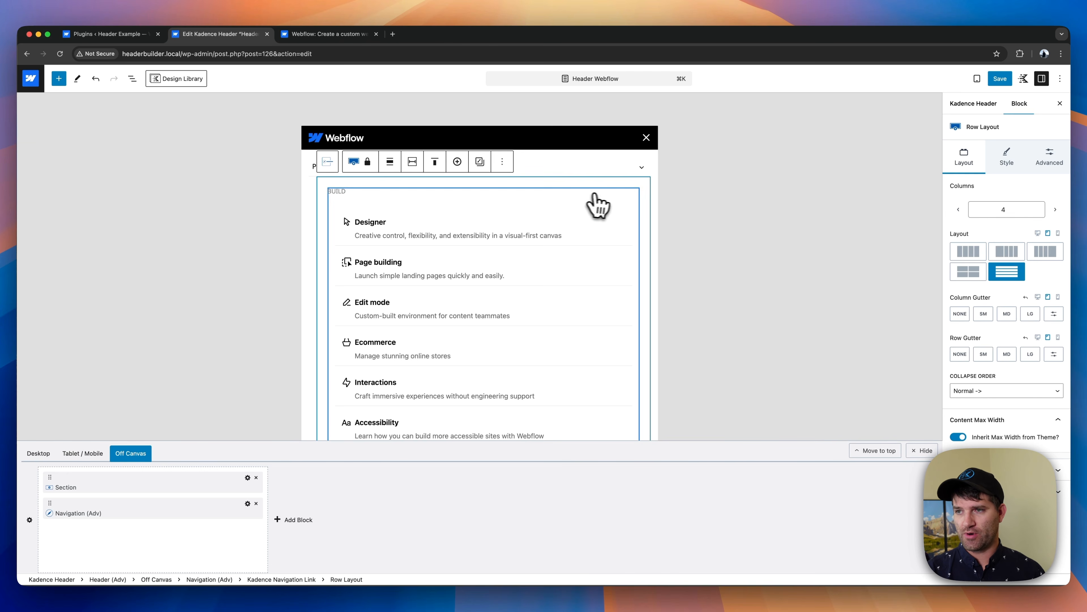
pyautogui.click(1053, 163)
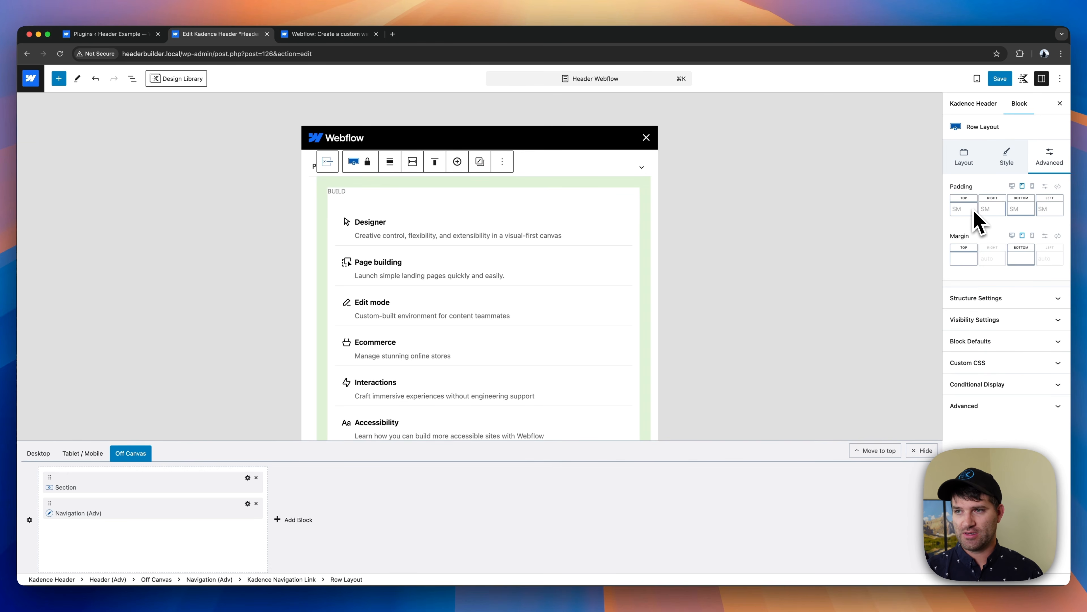
pyautogui.click(1058, 185)
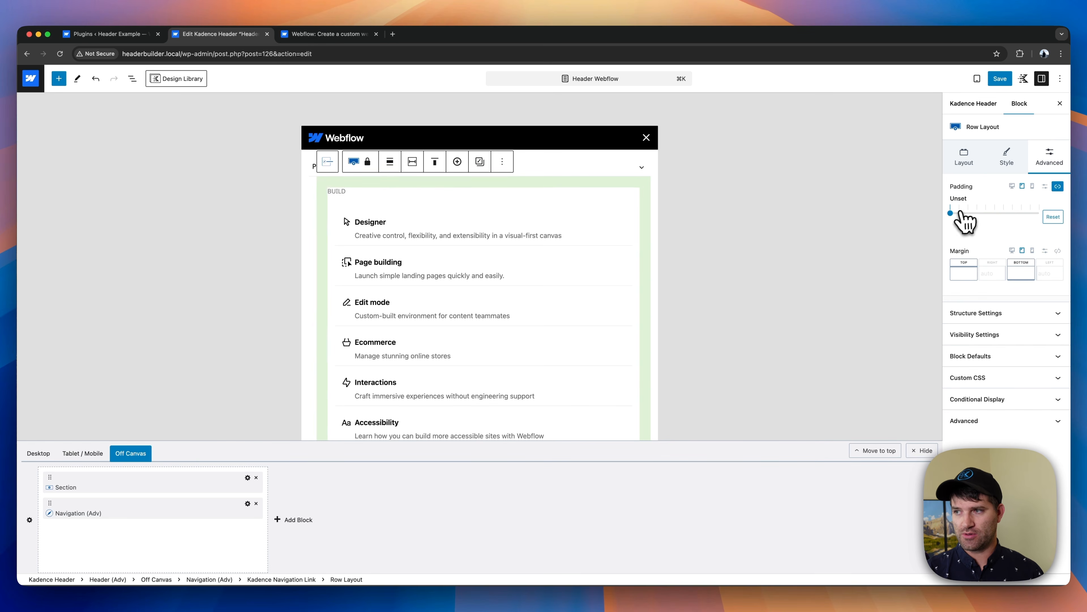
pyautogui.click(958, 213)
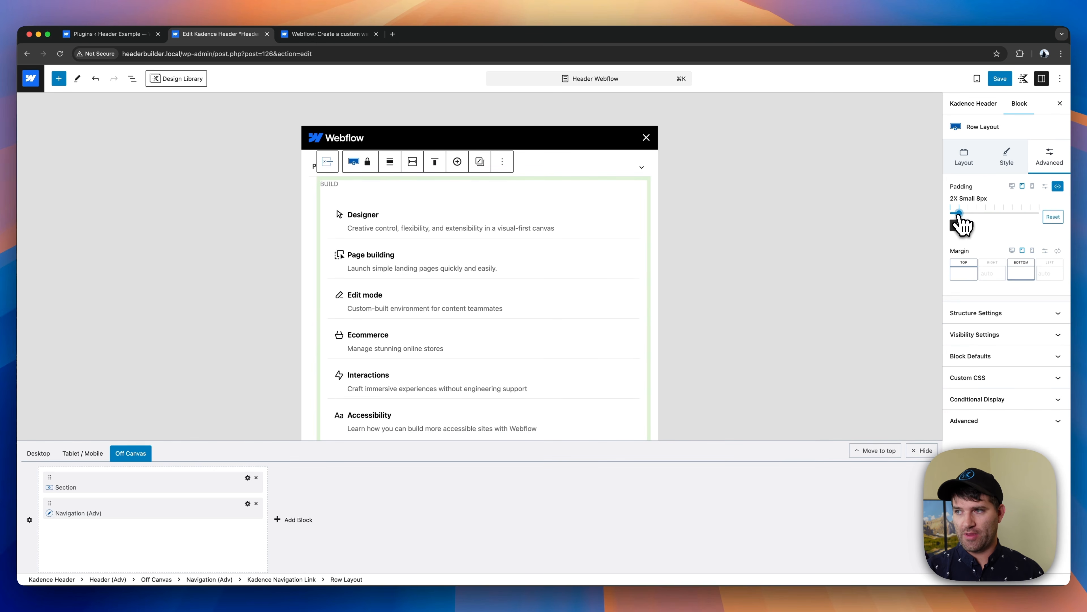
pyautogui.moveTo(958, 214); pyautogui.dragTo(949, 214)
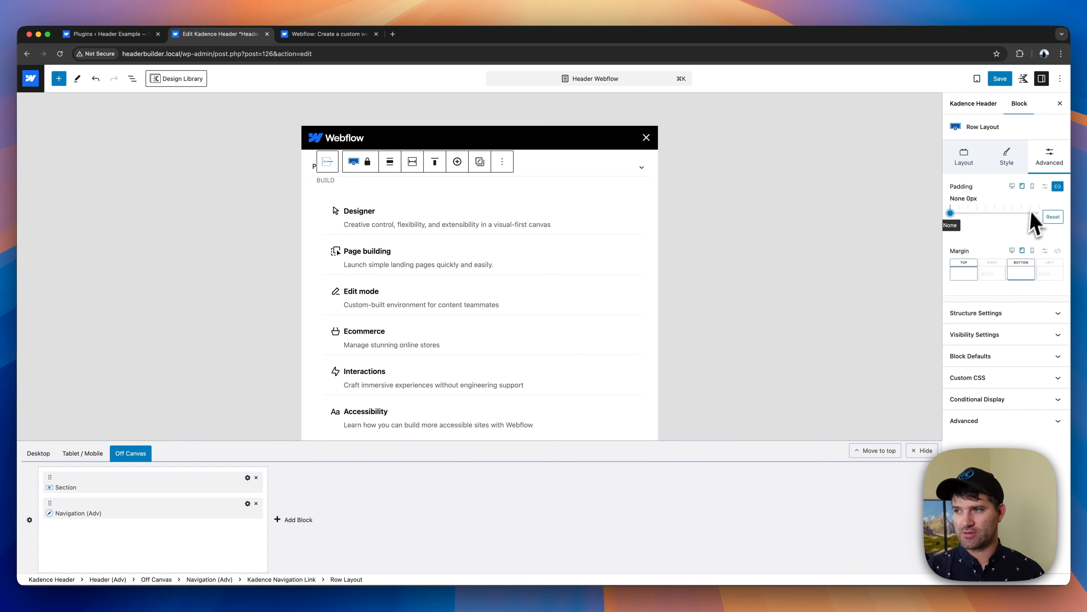
pyautogui.click(1058, 186)
pyautogui.click(964, 210)
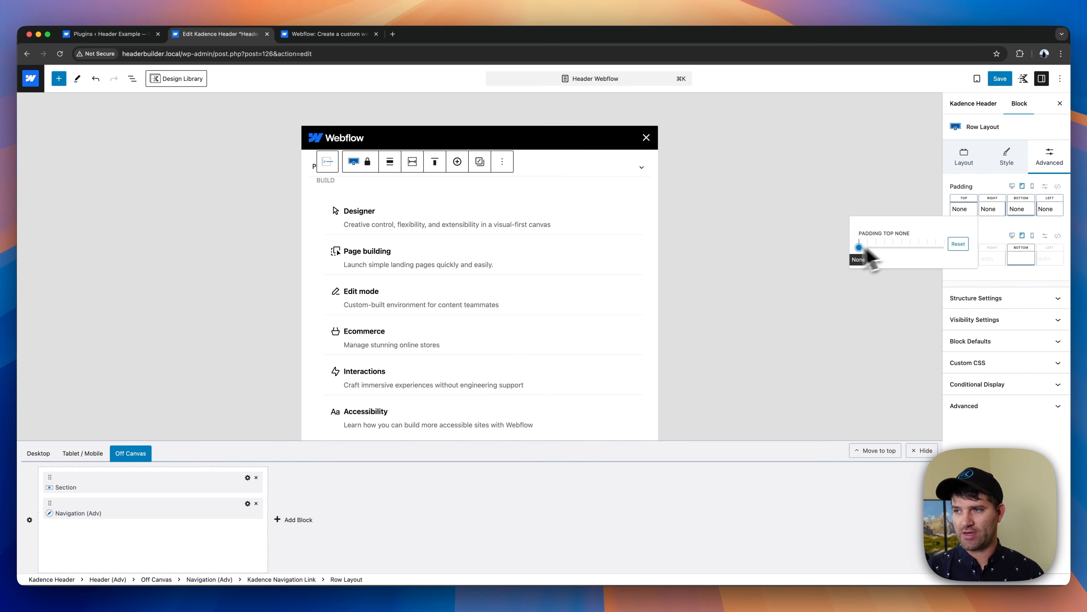
pyautogui.moveTo(860, 246); pyautogui.dragTo(876, 247)
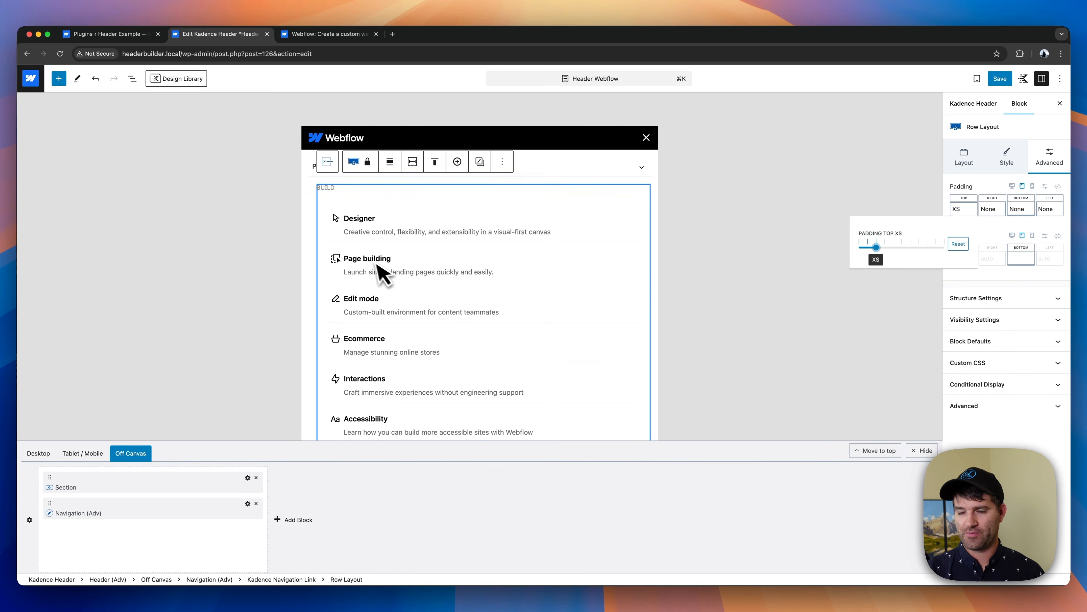
# - Lay out the Build navigation (Products-subnav-1) on tablet as a Horizontal menu with the Grid layout in two columns
pyautogui.click(380, 219)
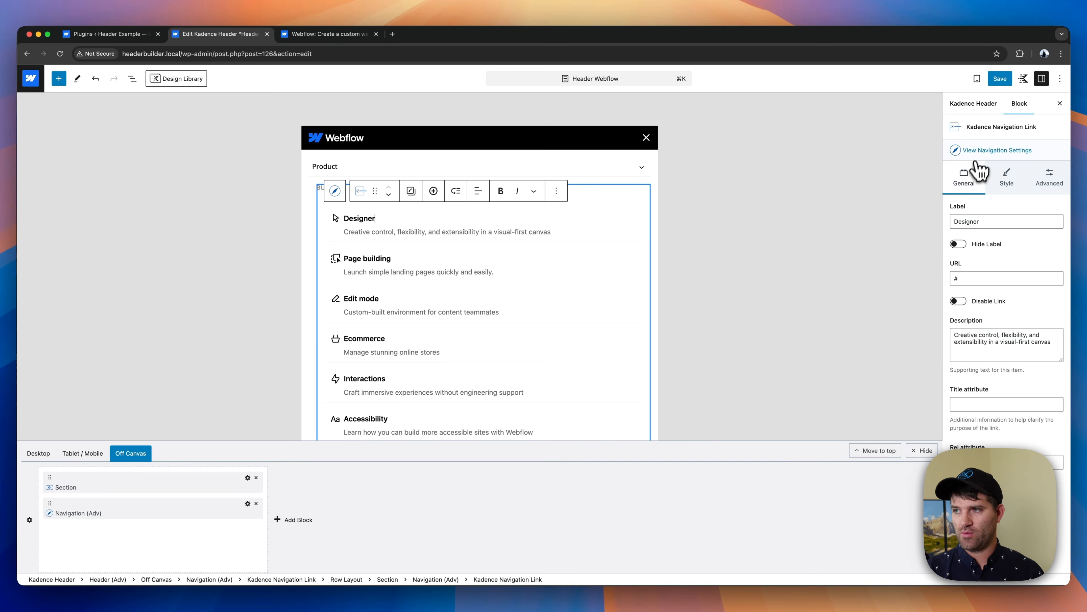
pyautogui.click(985, 151)
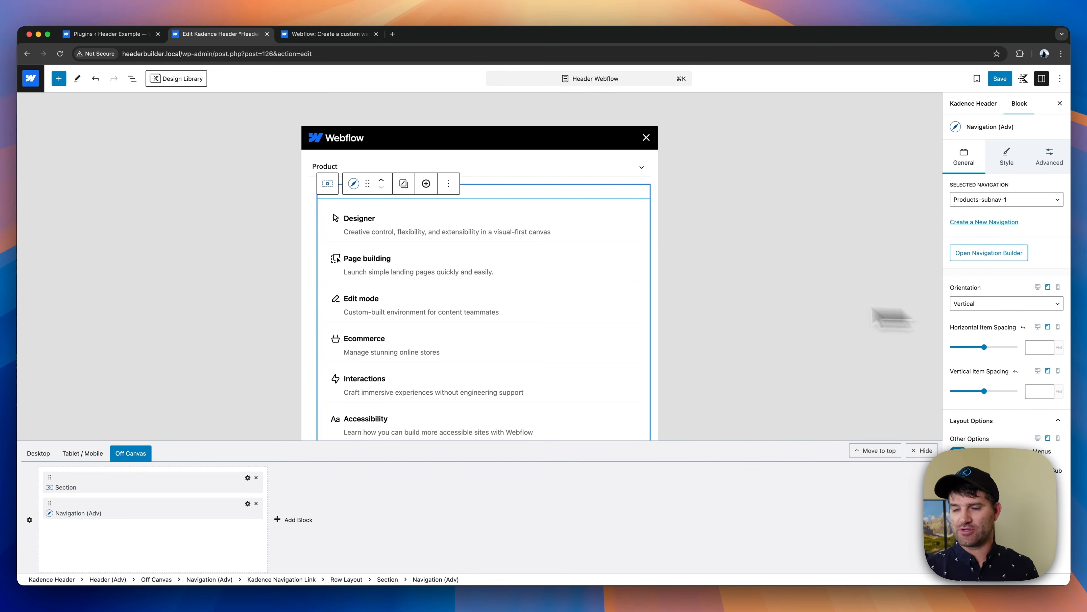
pyautogui.click(1004, 307)
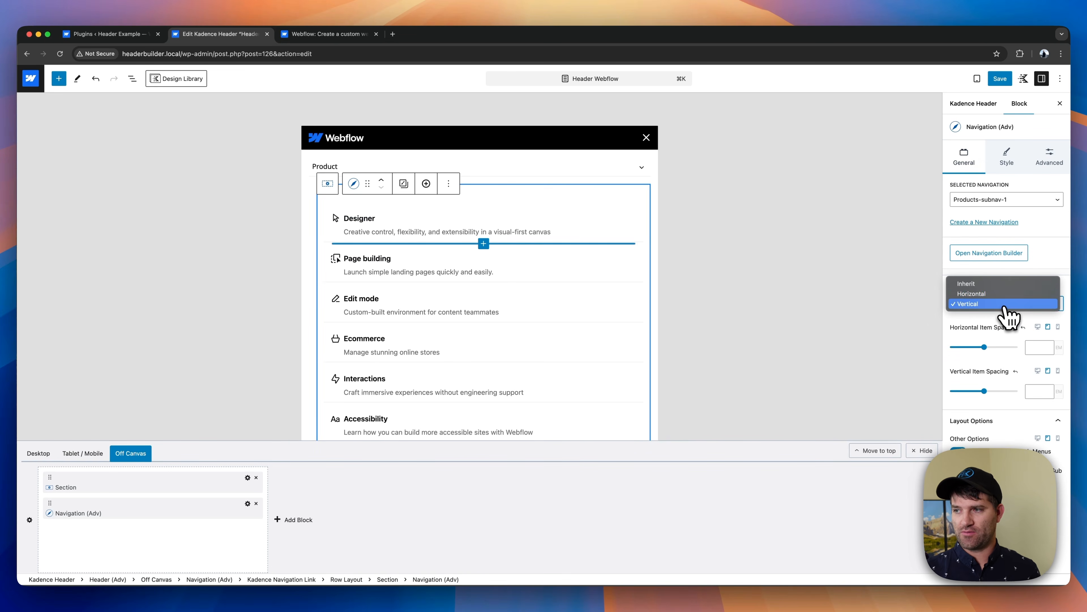
pyautogui.click(972, 295)
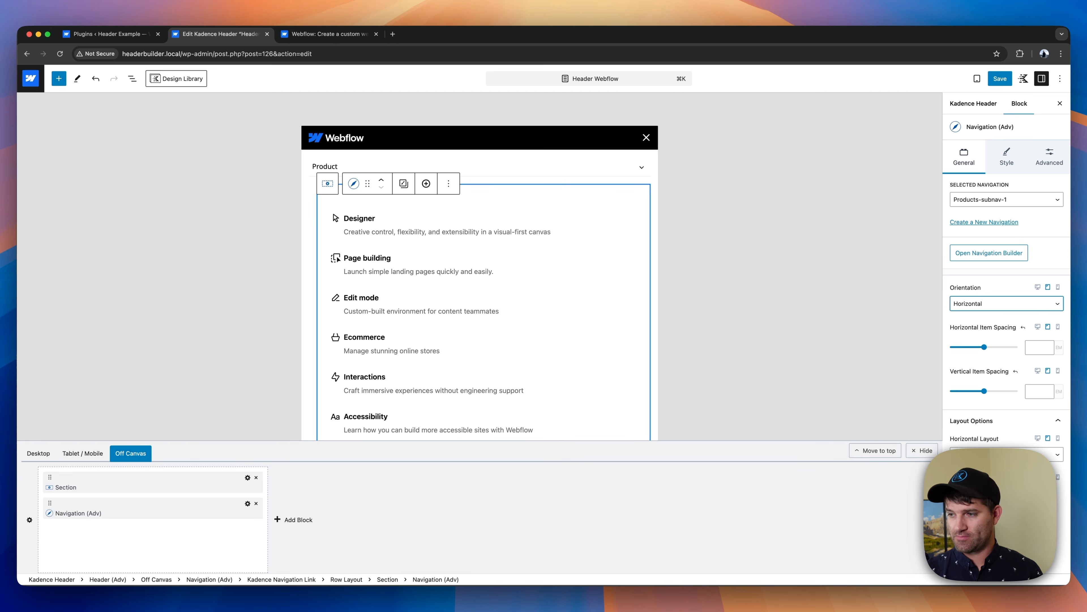
pyautogui.click(991, 455)
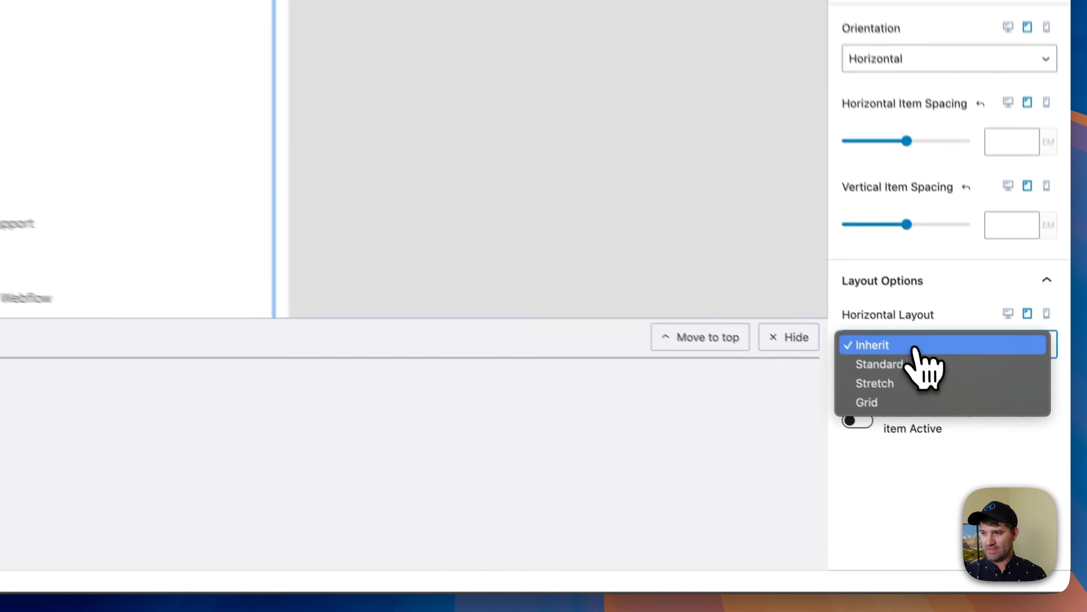
pyautogui.click(969, 484)
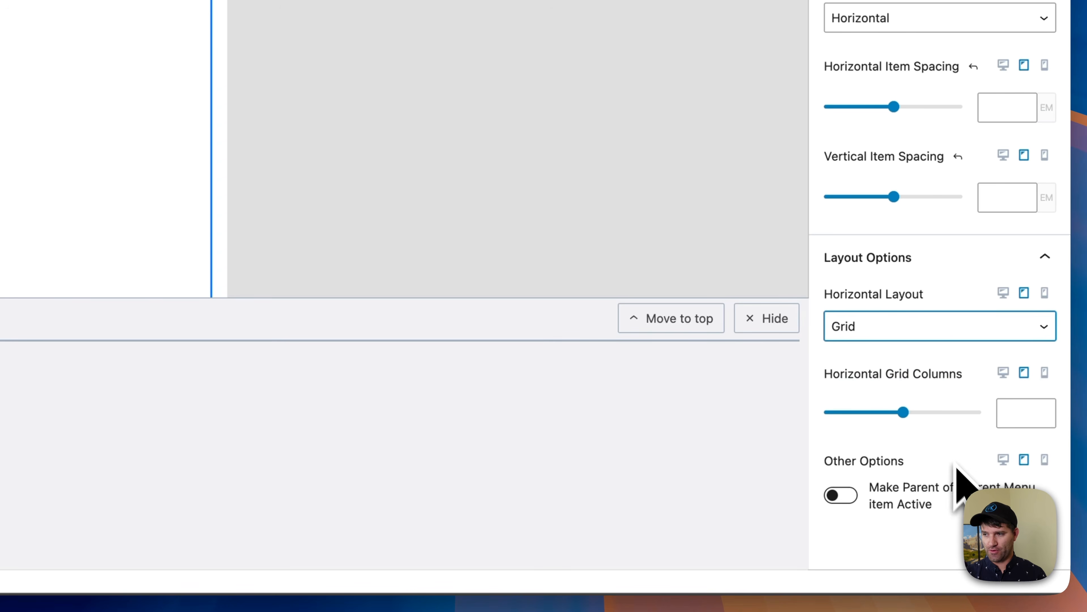
pyautogui.click(869, 413)
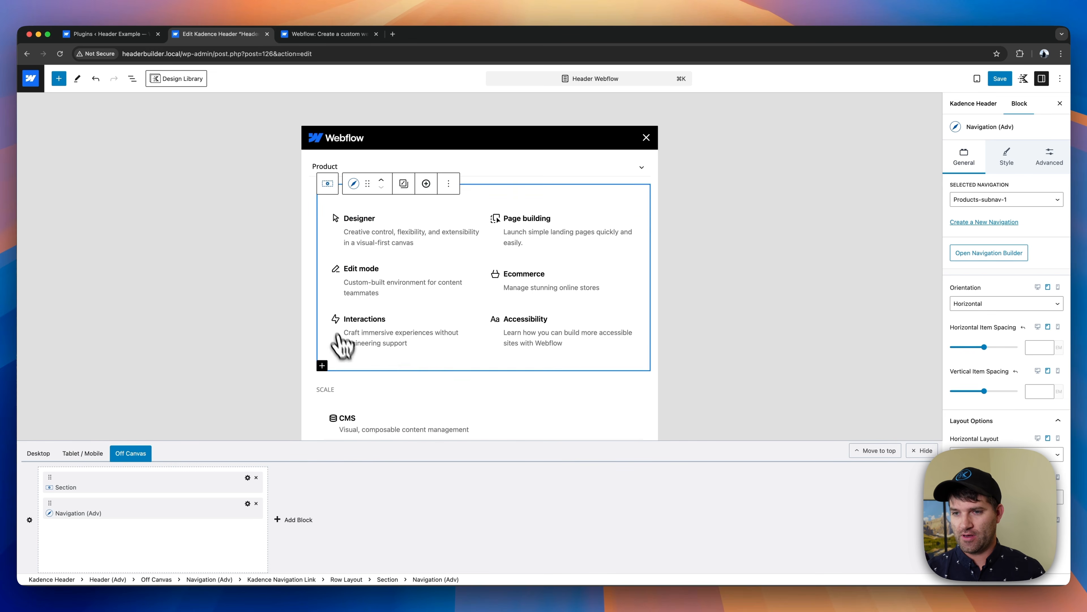
# - Lay out the Scale navigation (Products-subnav-2) on tablet as a Horizontal menu with a Grid of 2 columns
pyautogui.scroll(-5, 427, 364)
pyautogui.click(430, 293)
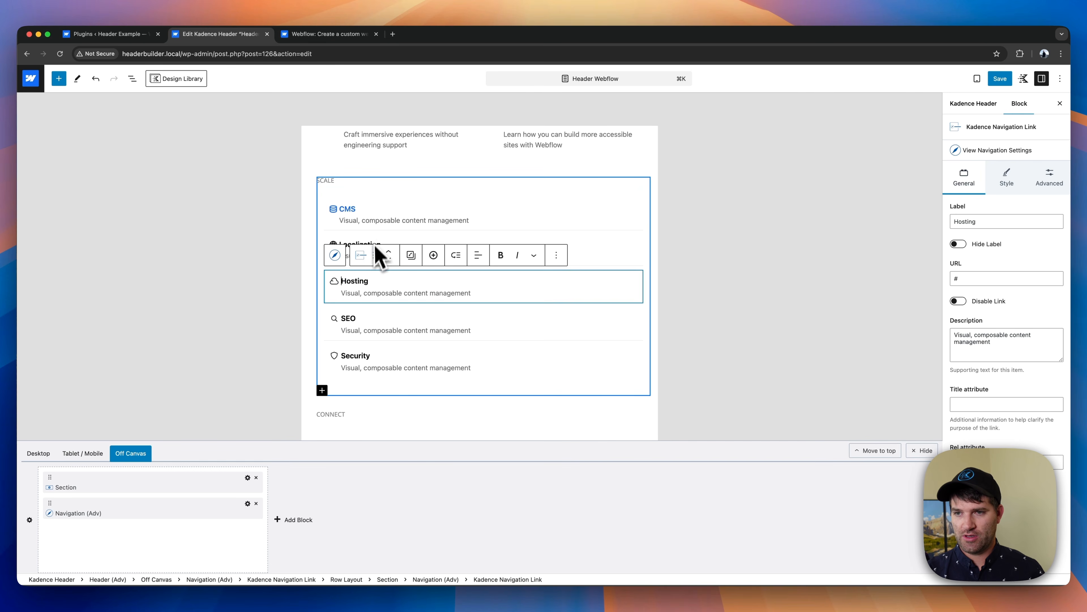
pyautogui.click(334, 255)
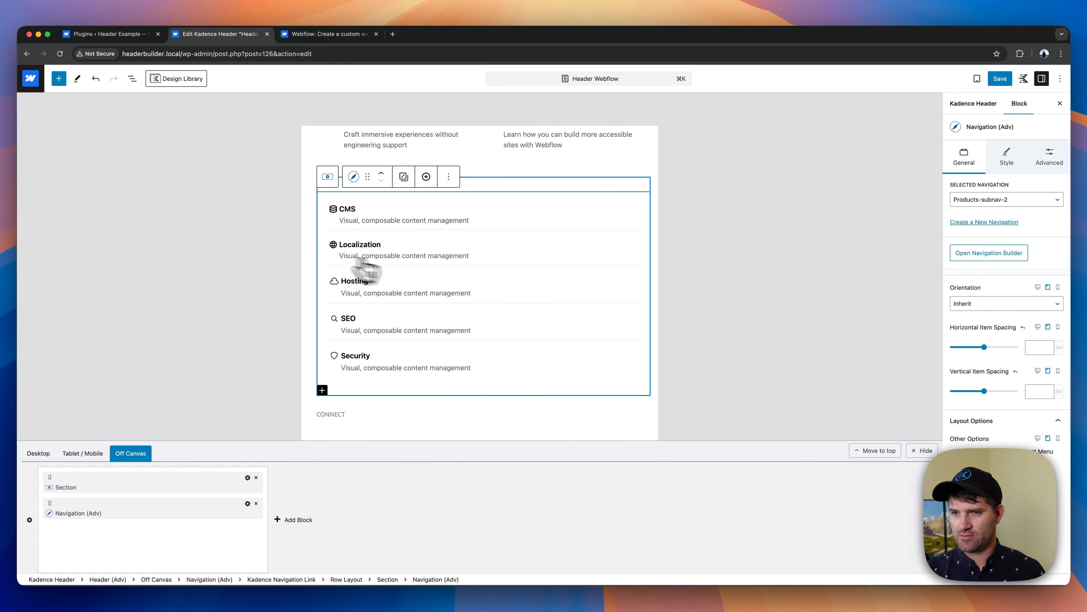
pyautogui.click(1004, 302)
pyautogui.click(989, 315)
pyautogui.click(1006, 454)
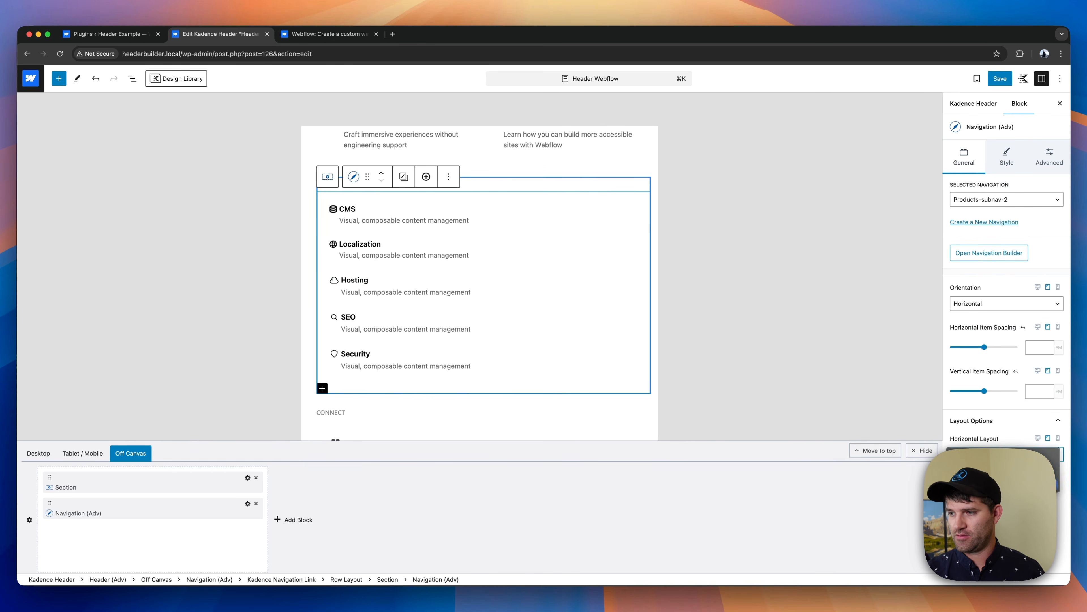
pyautogui.write('2')
# - Lay out the Connect navigation (Products-subnav-3) on tablet as a Horizontal menu with a Grid of two columns
pyautogui.scroll(-2, 478, 320)
pyautogui.click(458, 295)
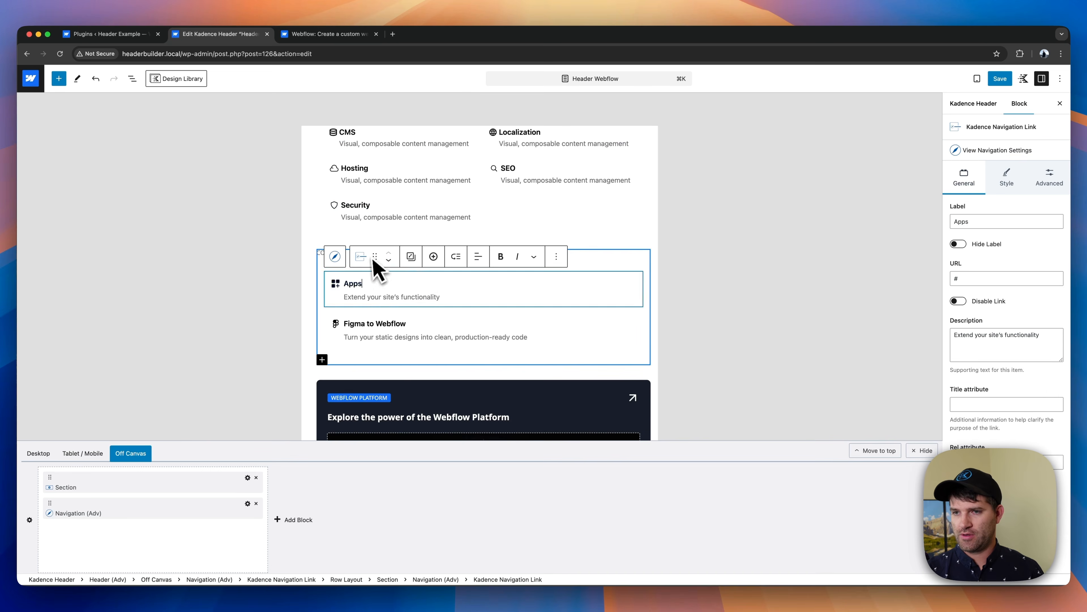
pyautogui.click(335, 256)
pyautogui.click(1011, 304)
pyautogui.click(1013, 316)
pyautogui.click(1006, 454)
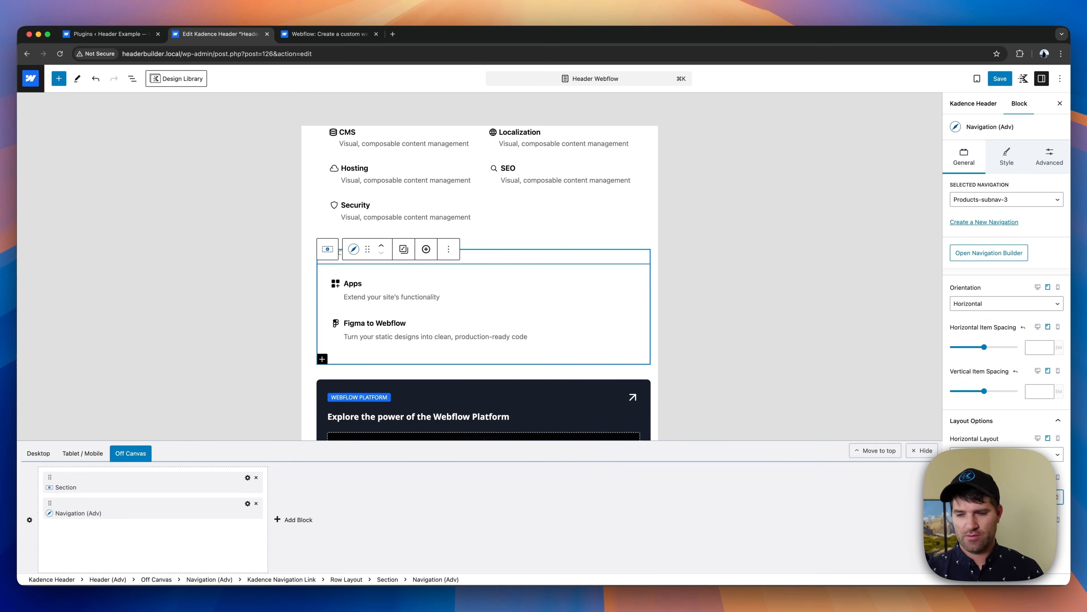
pyautogui.scroll(-2, 422, 340)
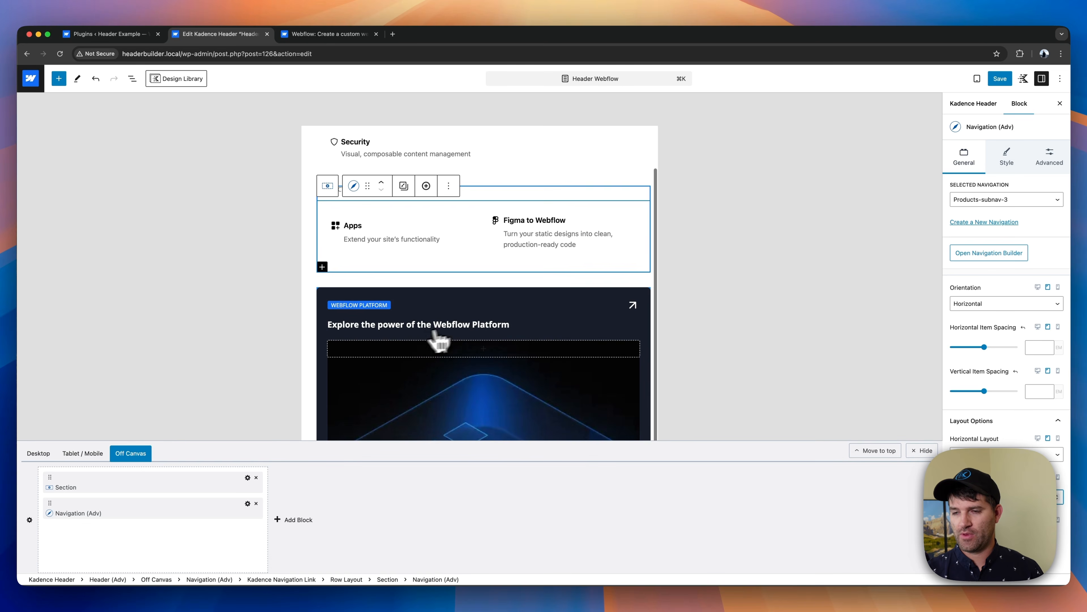
# - Select the image section inside the Webflow Platform card and compare the card with the one in Webflow's mobile Product menu
pyautogui.scroll(-2, 439, 341)
pyautogui.click(549, 348)
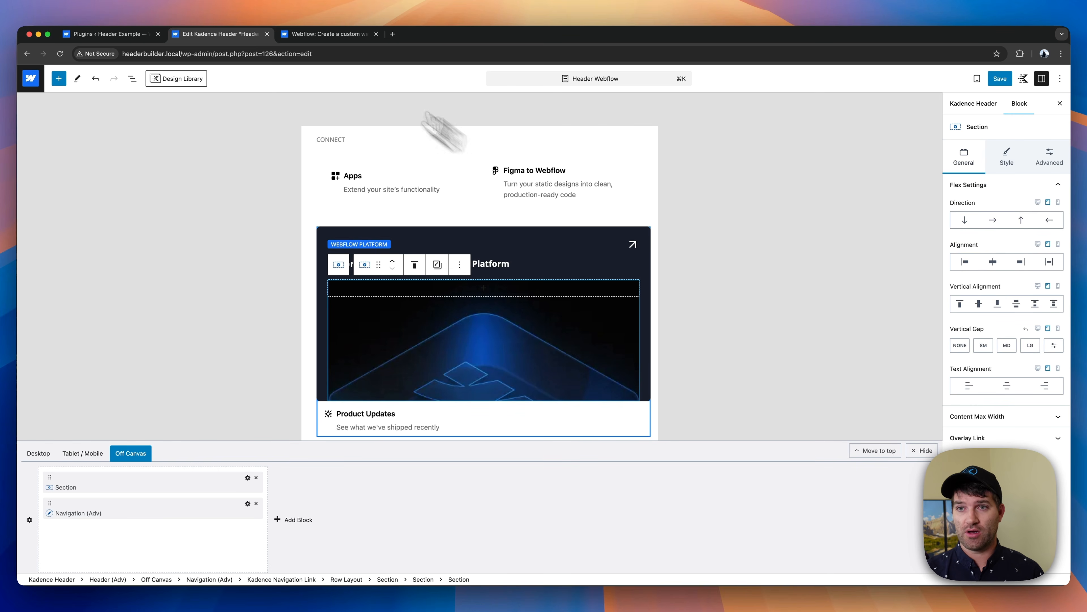
pyautogui.click(295, 34)
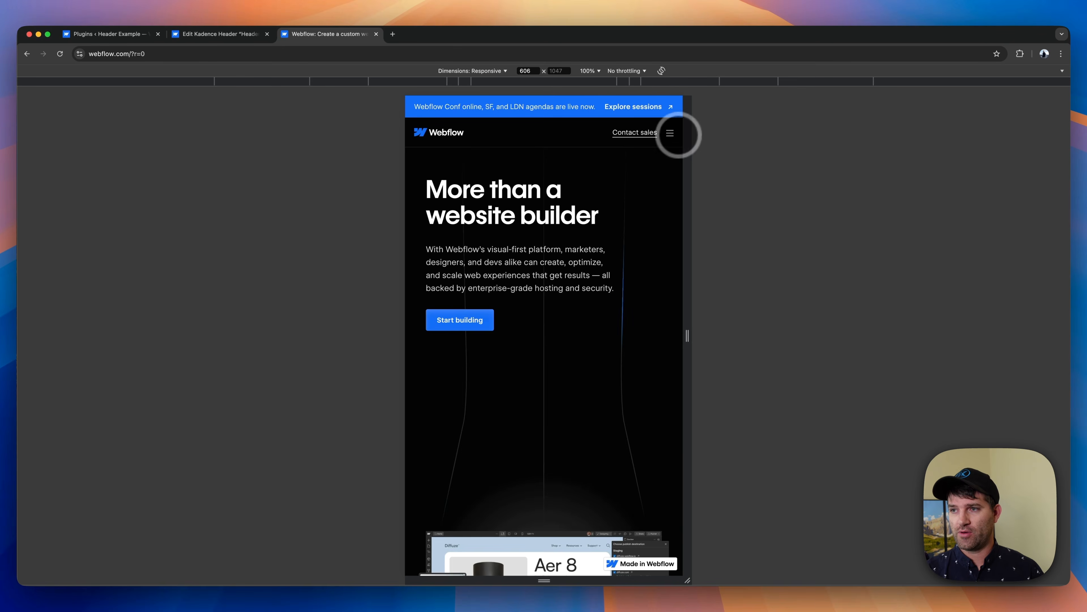
pyautogui.click(670, 133)
pyautogui.click(666, 160)
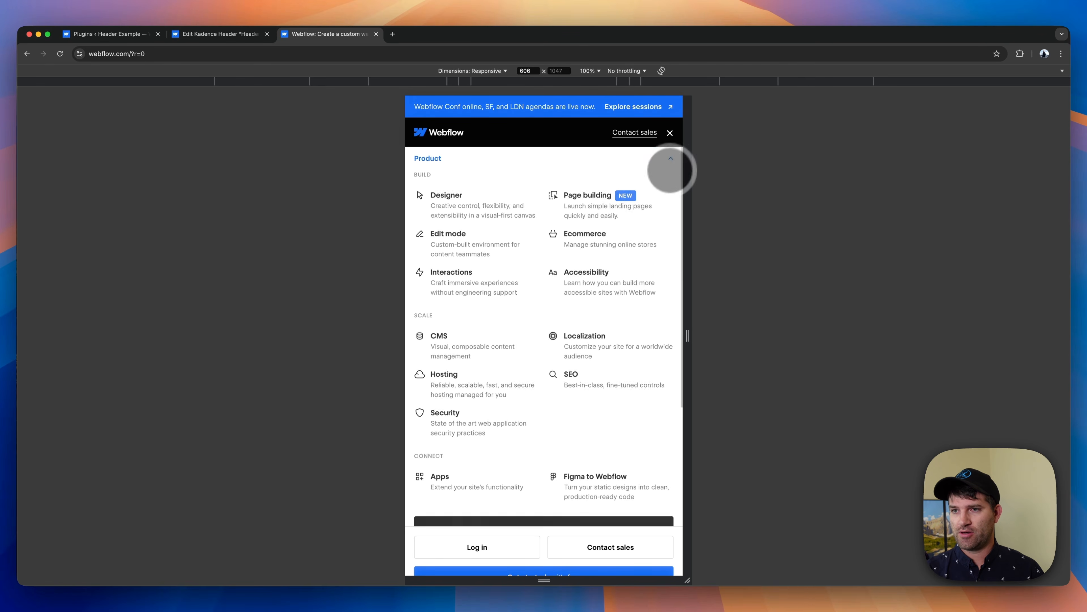
pyautogui.scroll(-4, 556, 343)
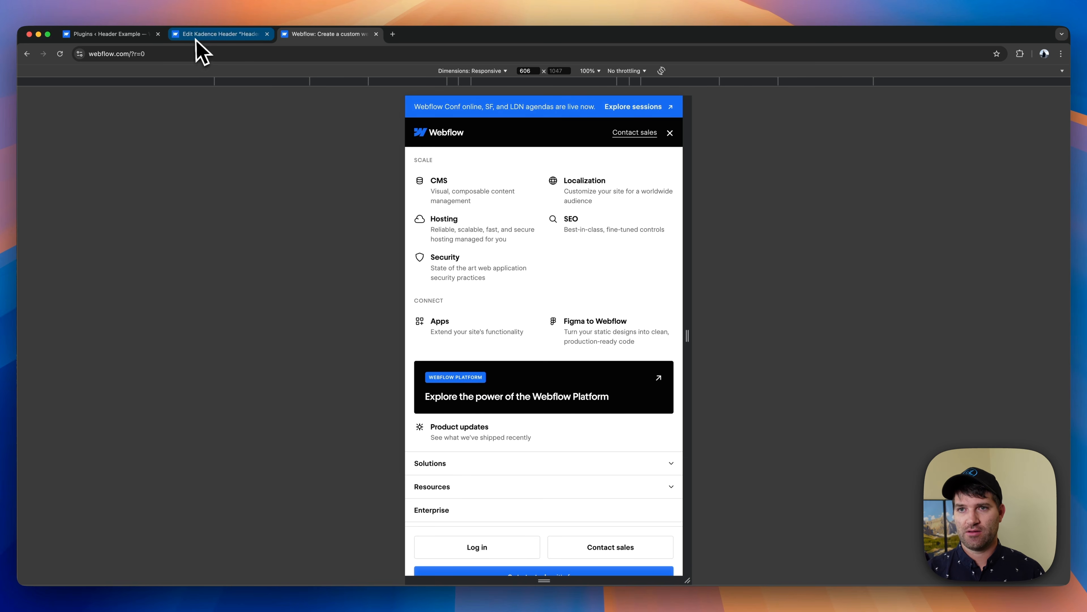
pyautogui.click(215, 34)
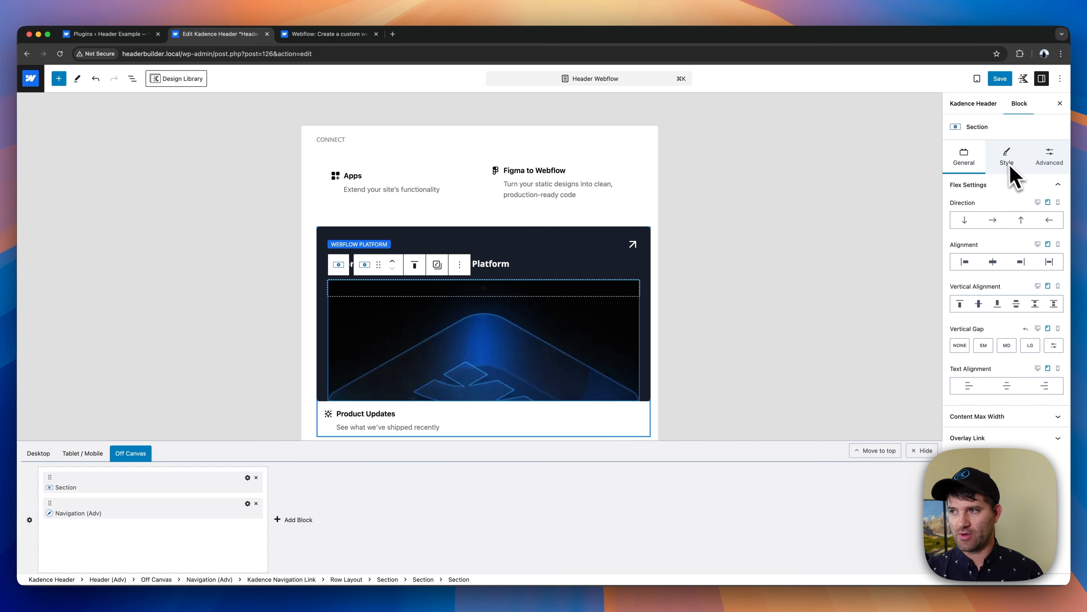
# - Set the tablet minimum height of the Webflow Platform card's image section to 0
pyautogui.click(1050, 165)
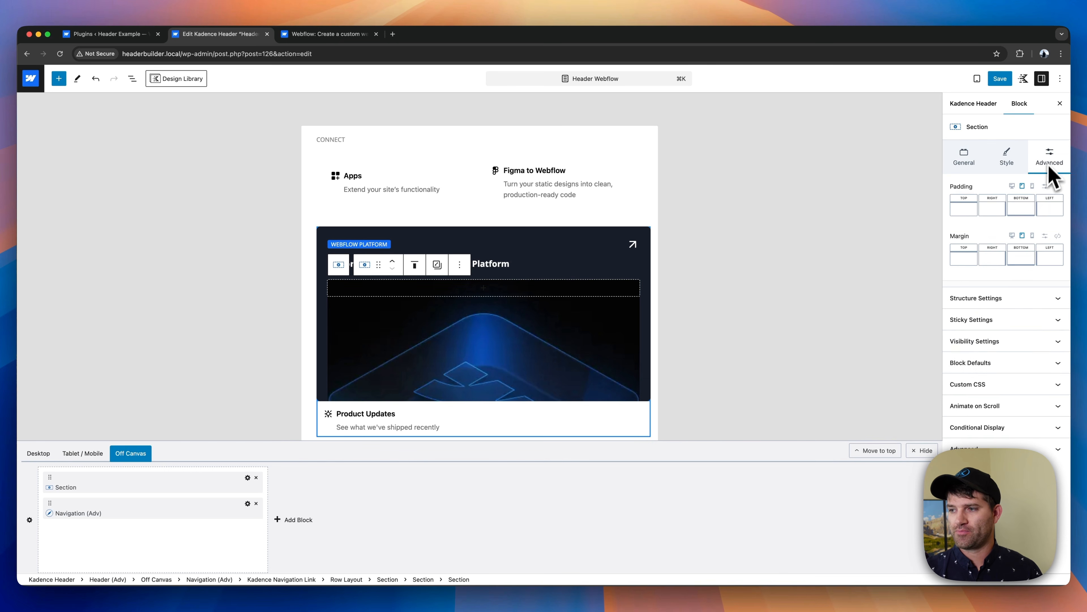
pyautogui.click(980, 299)
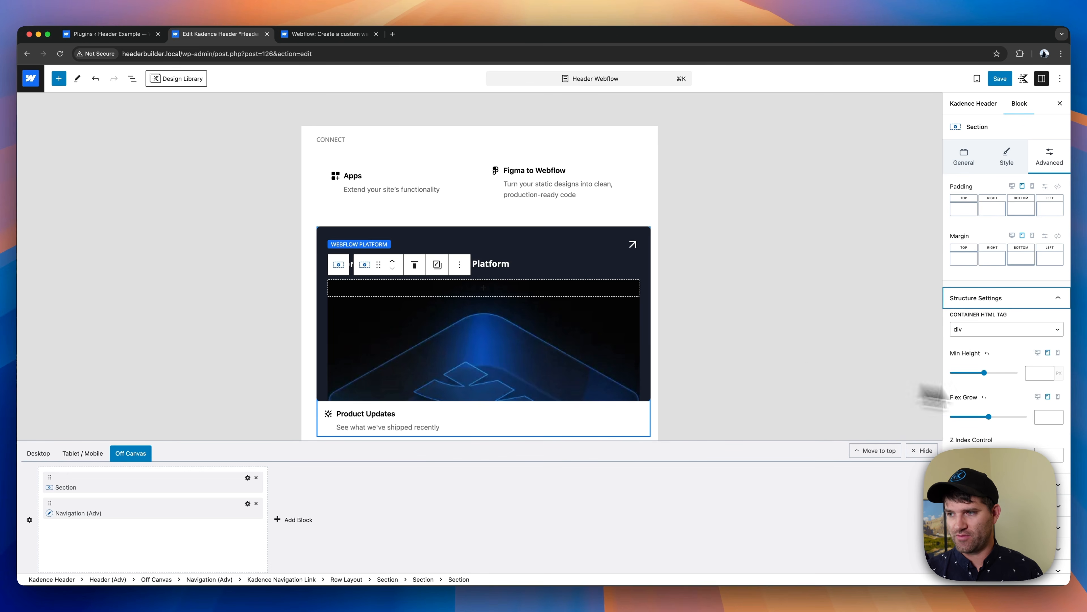
pyautogui.click(1031, 375)
pyautogui.write('4')
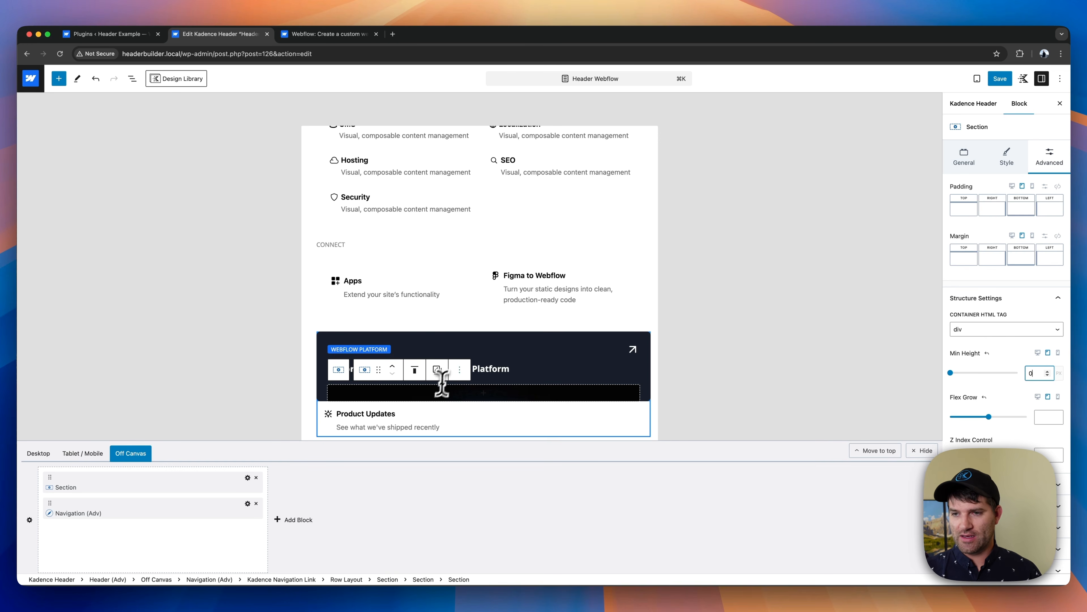
# - Set the tablet bottom padding of the row layout in the Product mega menu to SM
pyautogui.scroll(-2, 483, 366)
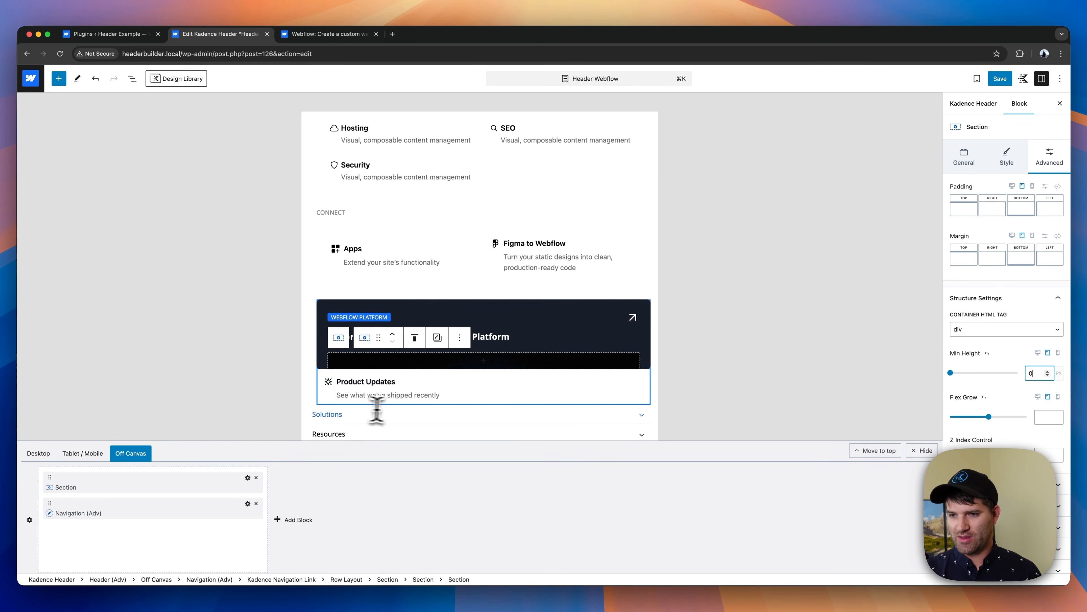
pyautogui.scroll(5, 558, 390)
pyautogui.scroll(-1, 559, 387)
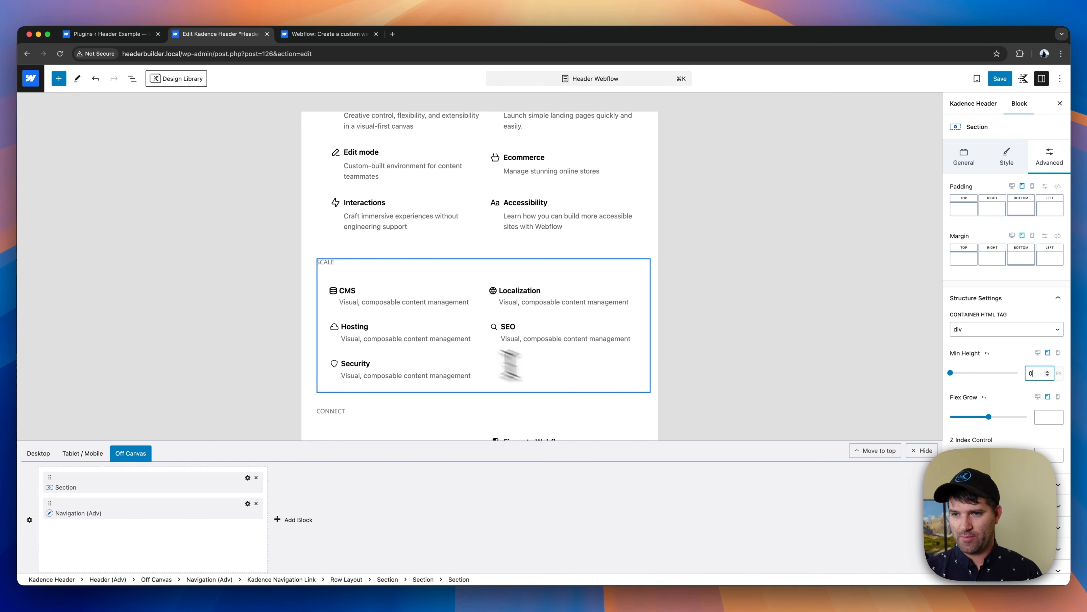
pyautogui.scroll(-6, 365, 332)
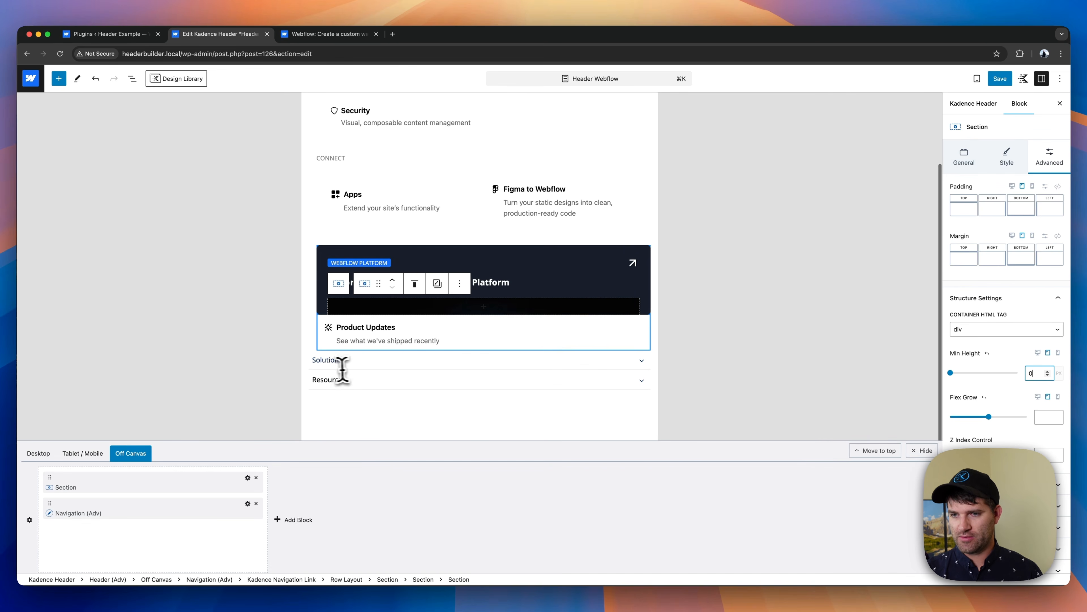
pyautogui.scroll(7, 362, 348)
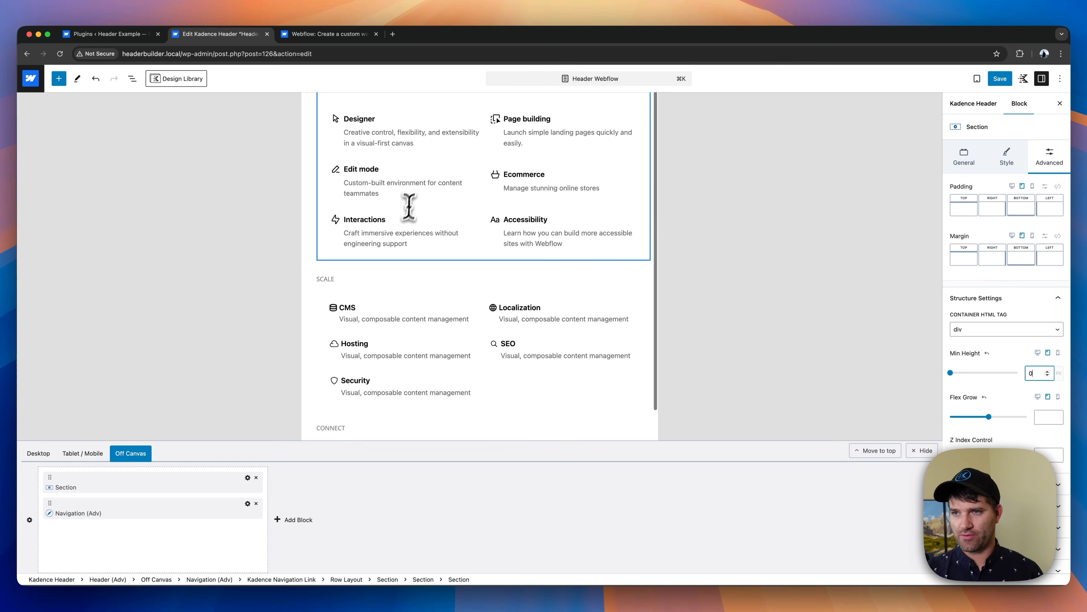
pyautogui.scroll(3, 409, 223)
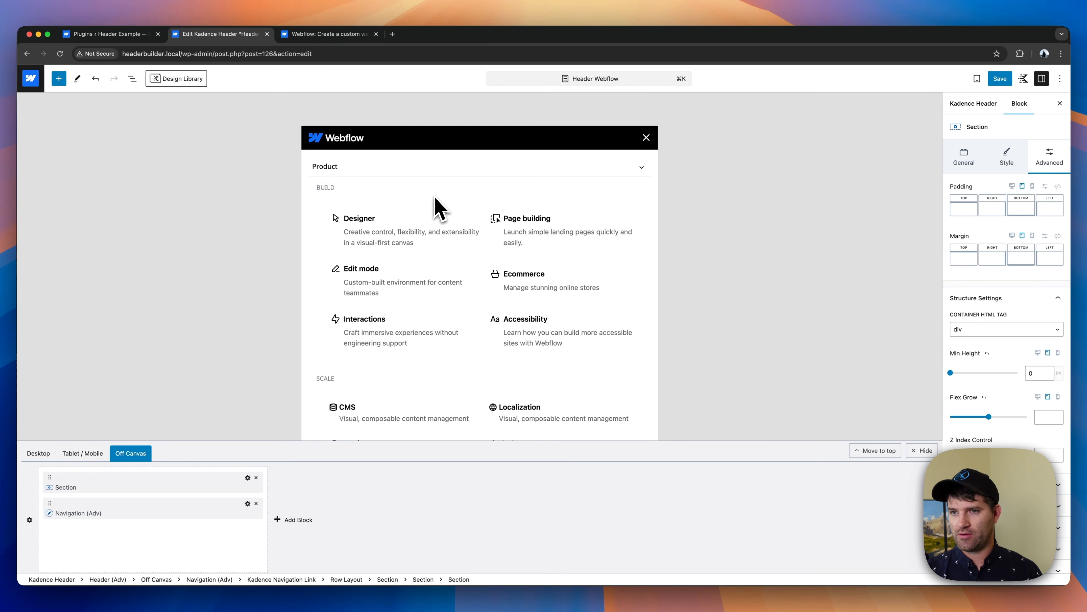
pyautogui.click(333, 190)
pyautogui.click(328, 184)
pyautogui.click(328, 173)
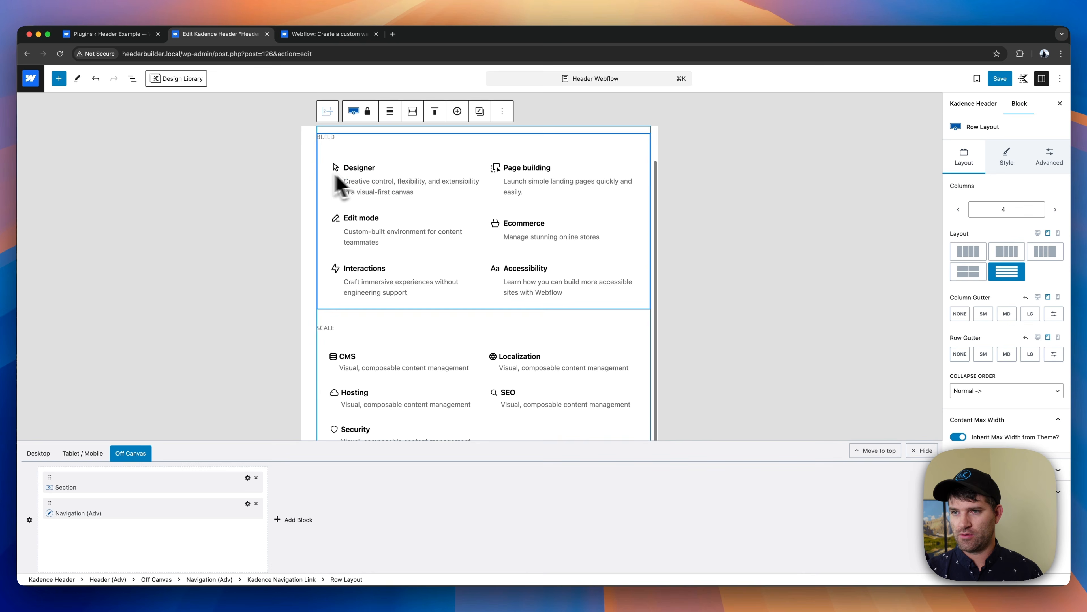
pyautogui.click(1048, 159)
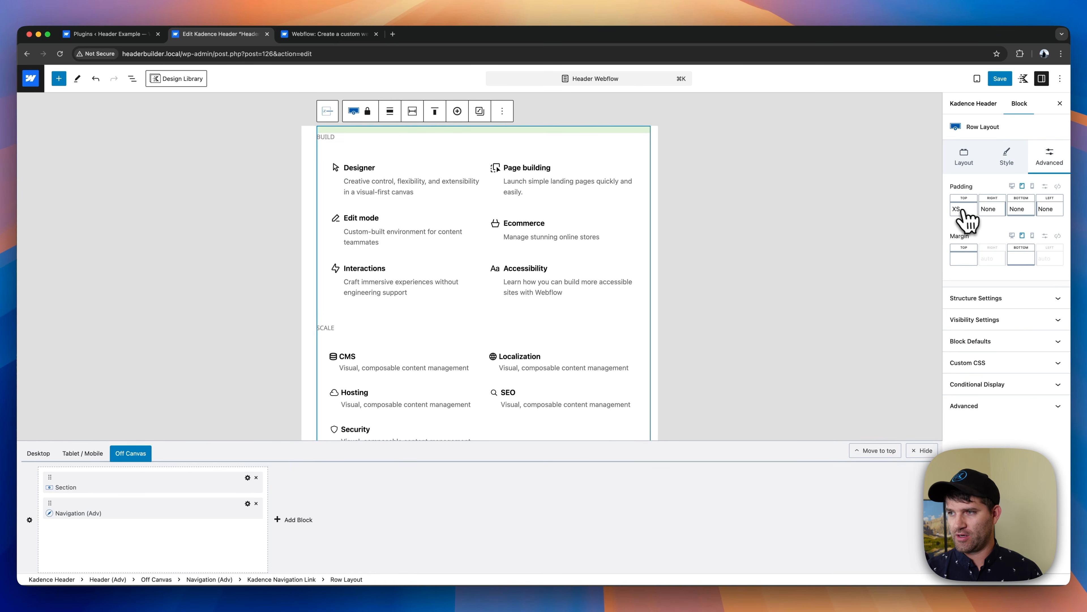
pyautogui.click(1021, 209)
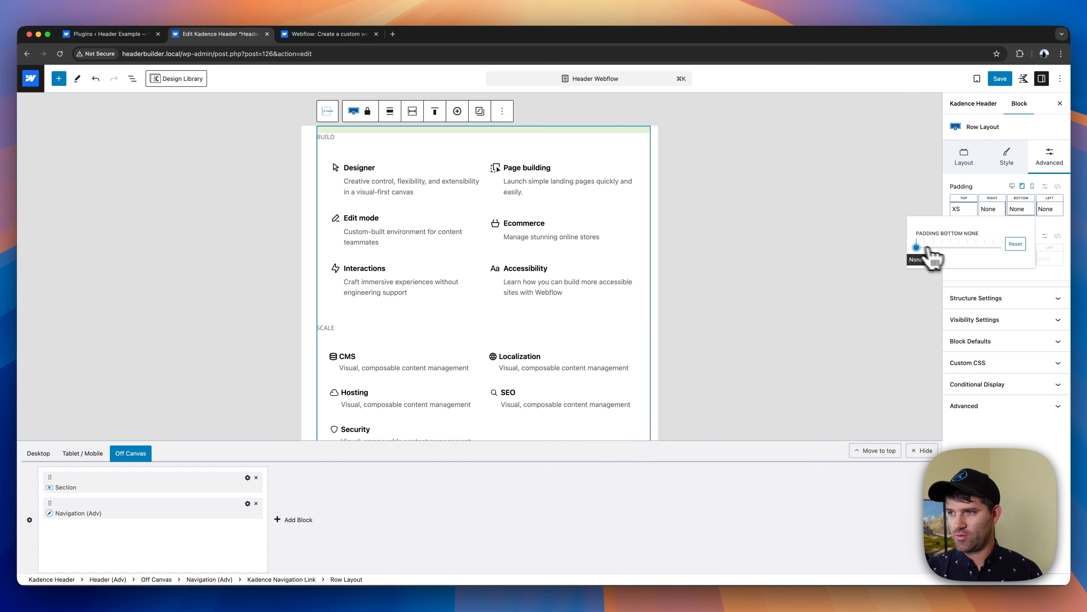
pyautogui.moveTo(929, 249); pyautogui.dragTo(944, 249)
pyautogui.scroll(-5, 411, 366)
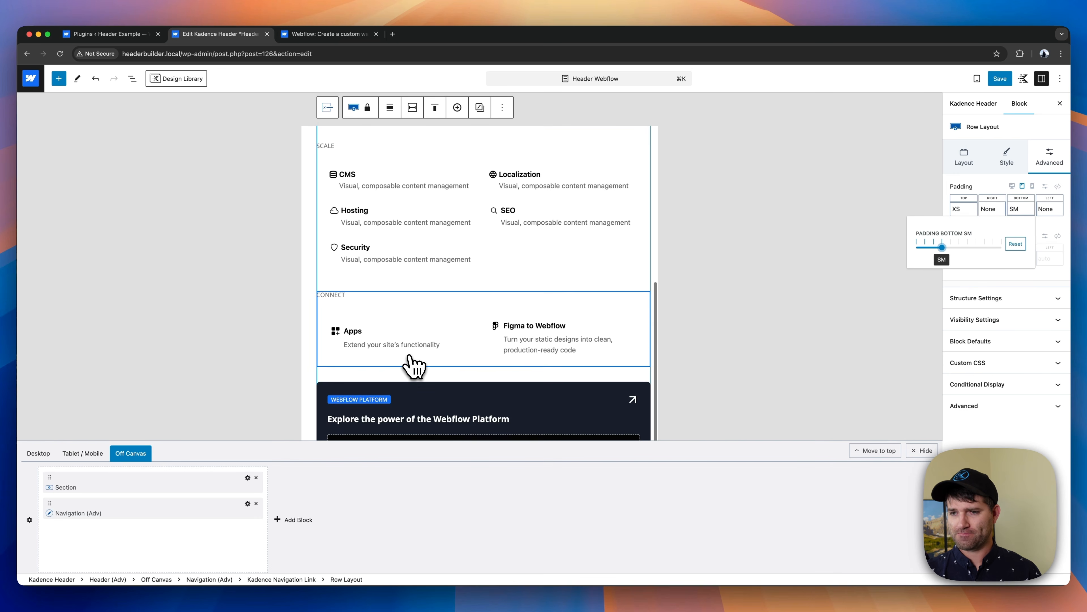
# - Switch the off-canvas preview from the Product mega menu to the Solutions mega menu
pyautogui.scroll(6, 413, 364)
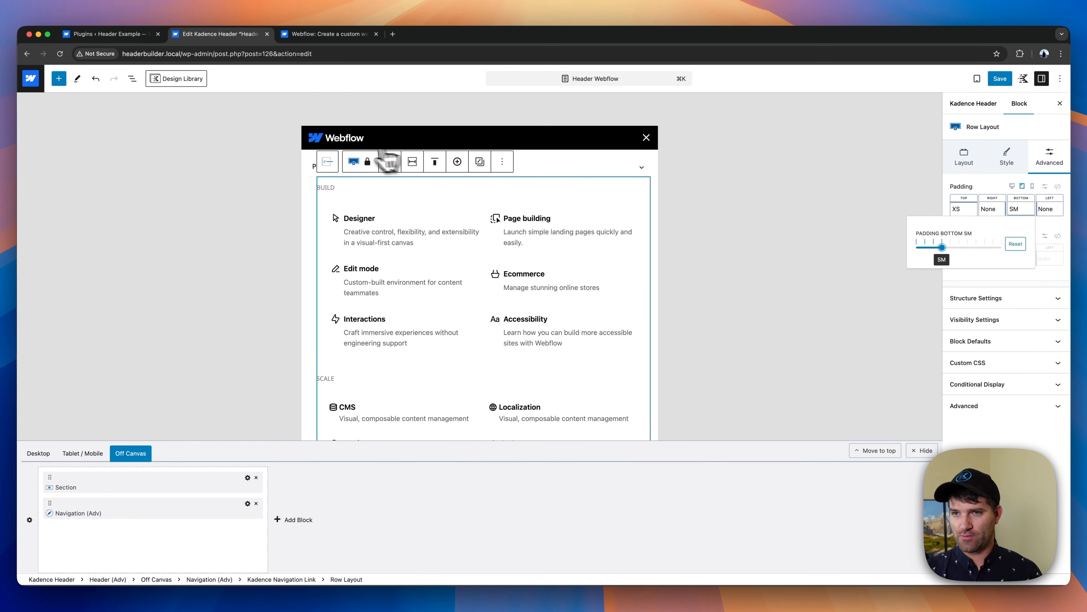
pyautogui.click(642, 173)
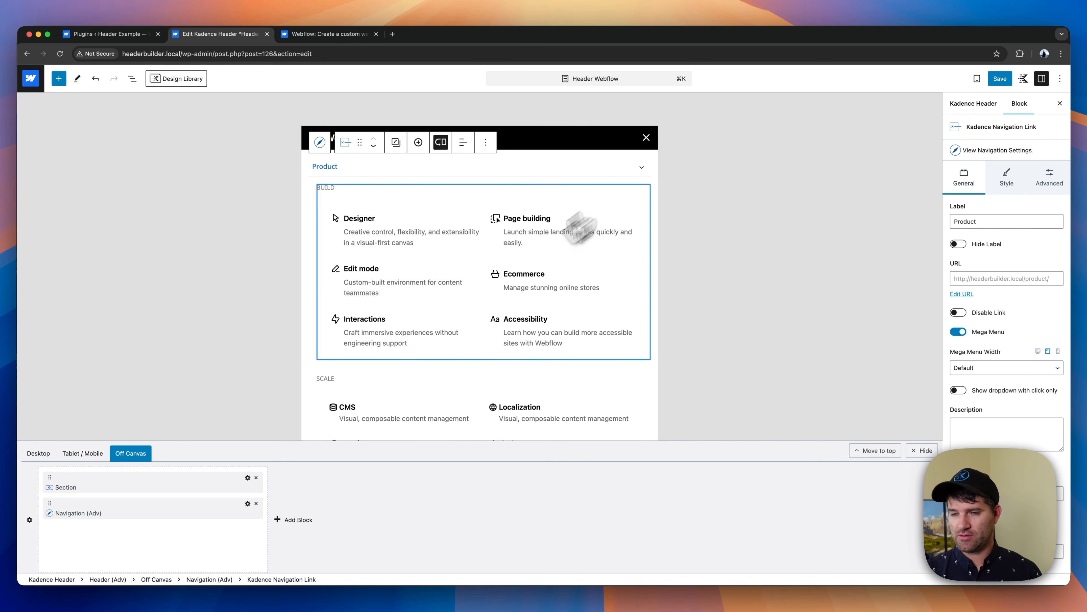
pyautogui.scroll(-10, 478, 352)
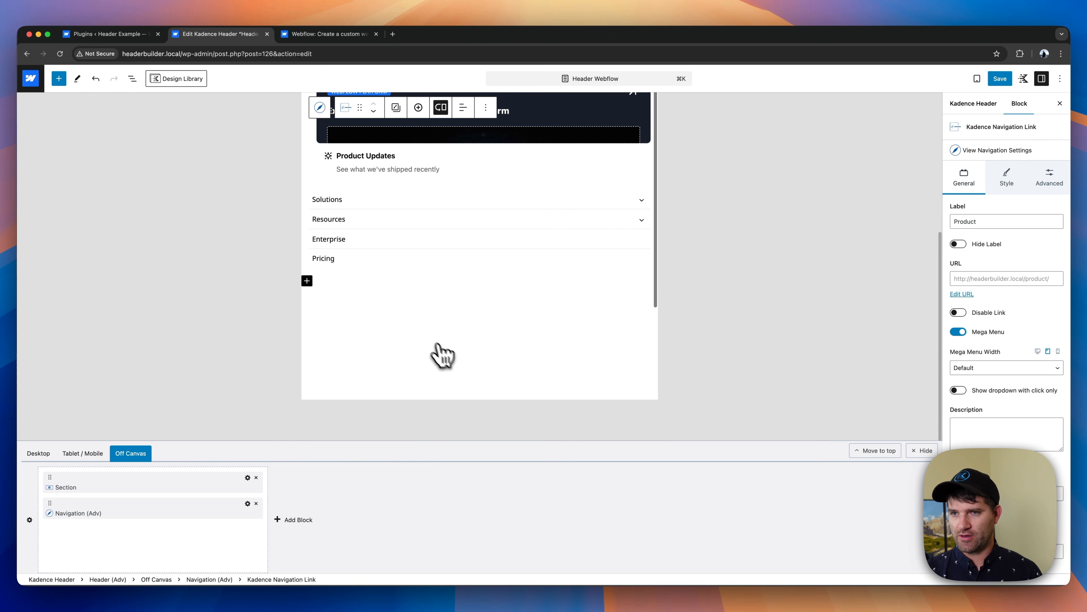
pyautogui.click(429, 201)
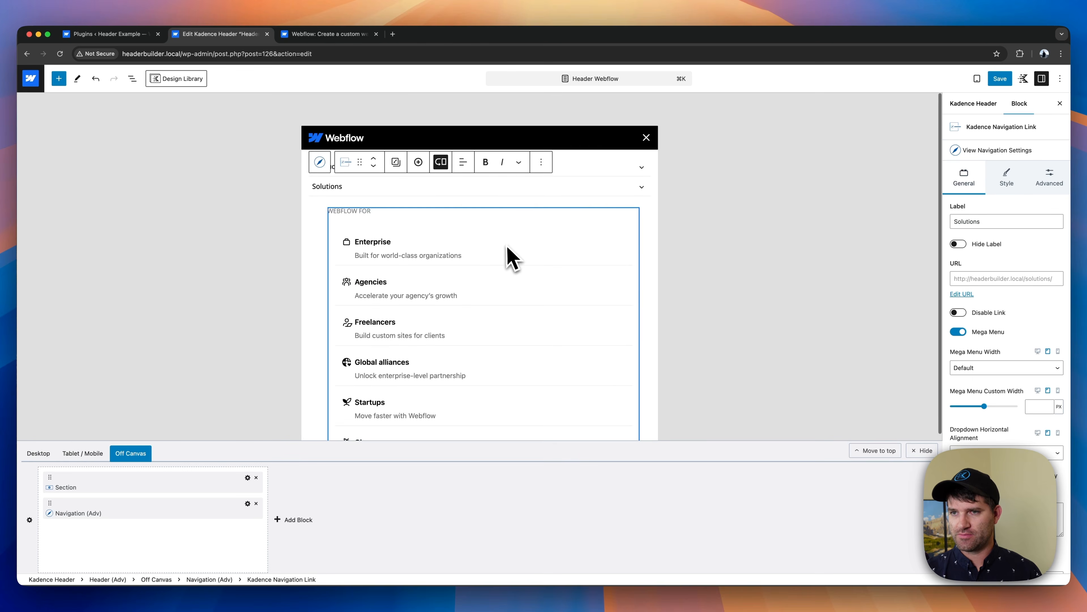
# - Lay out the Webflow For navigation (Solutions-subnav-1) on tablet as a Horizontal menu with a two-column grid
pyautogui.click(469, 280)
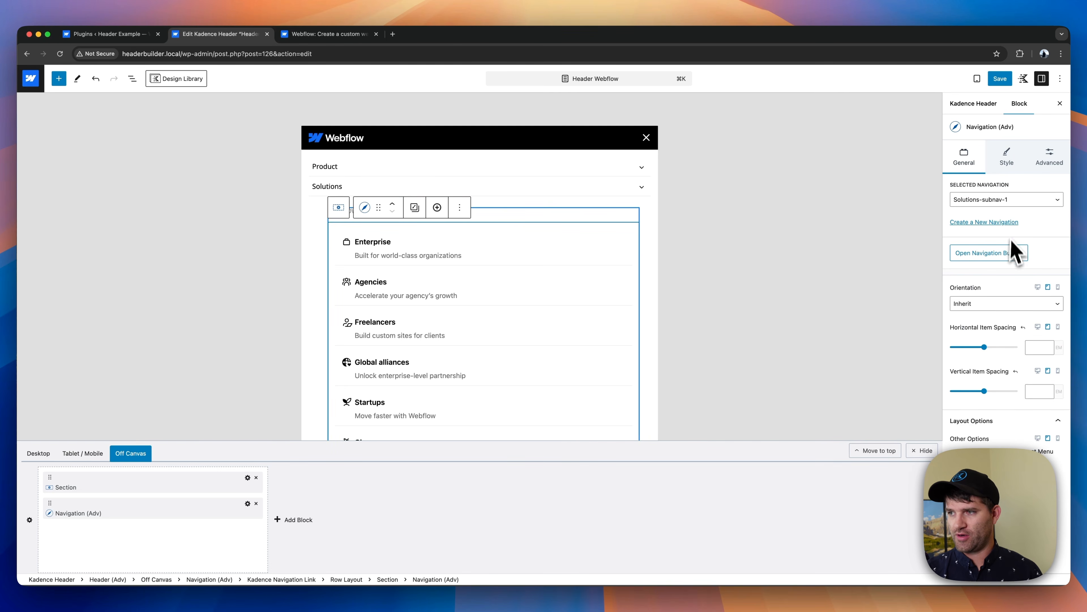
pyautogui.click(998, 305)
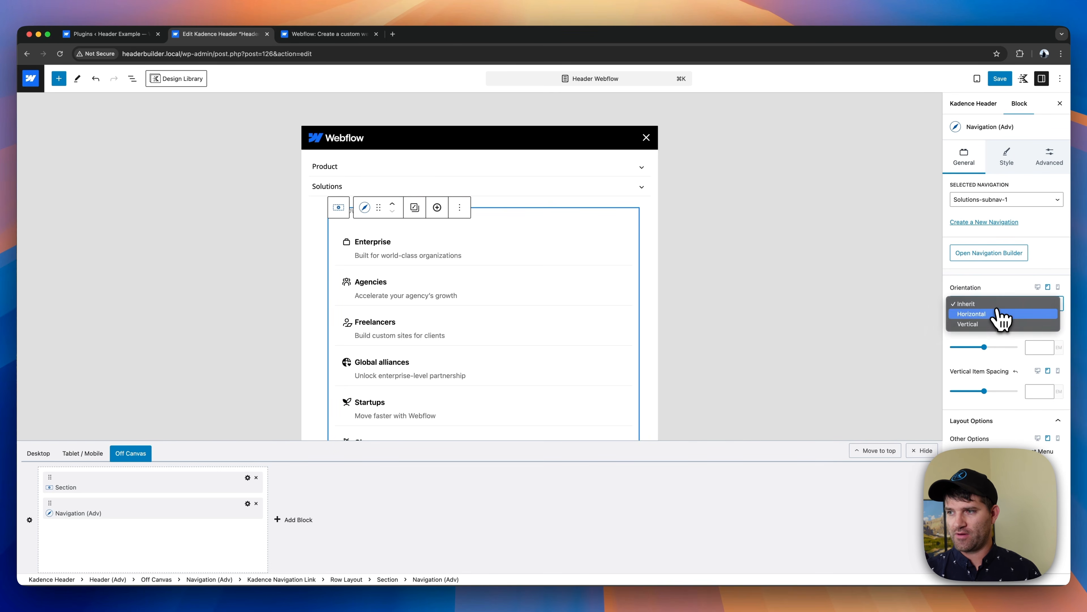
pyautogui.click(1001, 315)
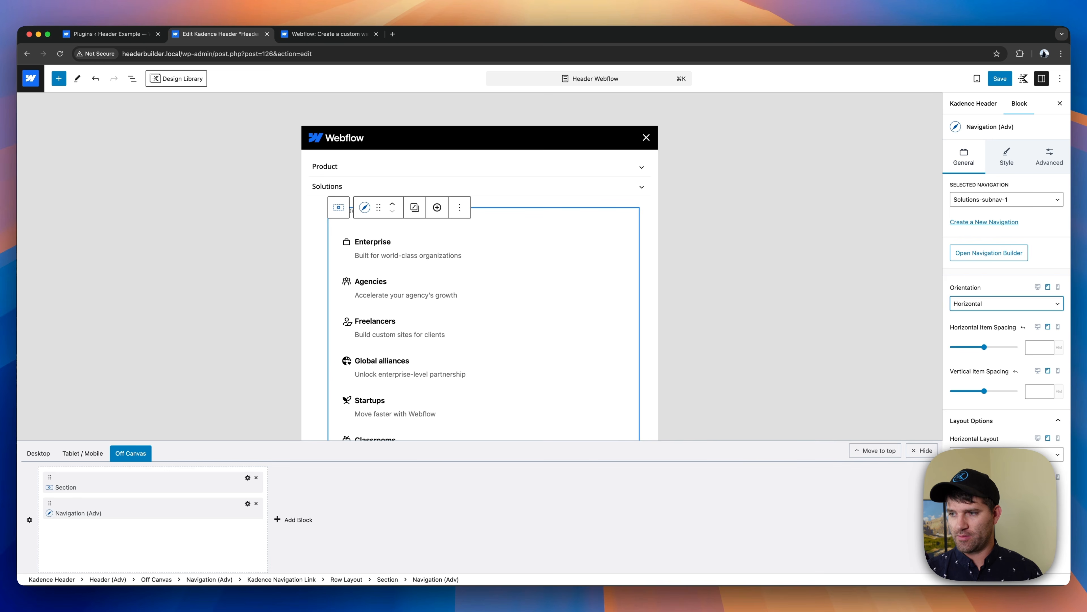
pyautogui.click(1002, 457)
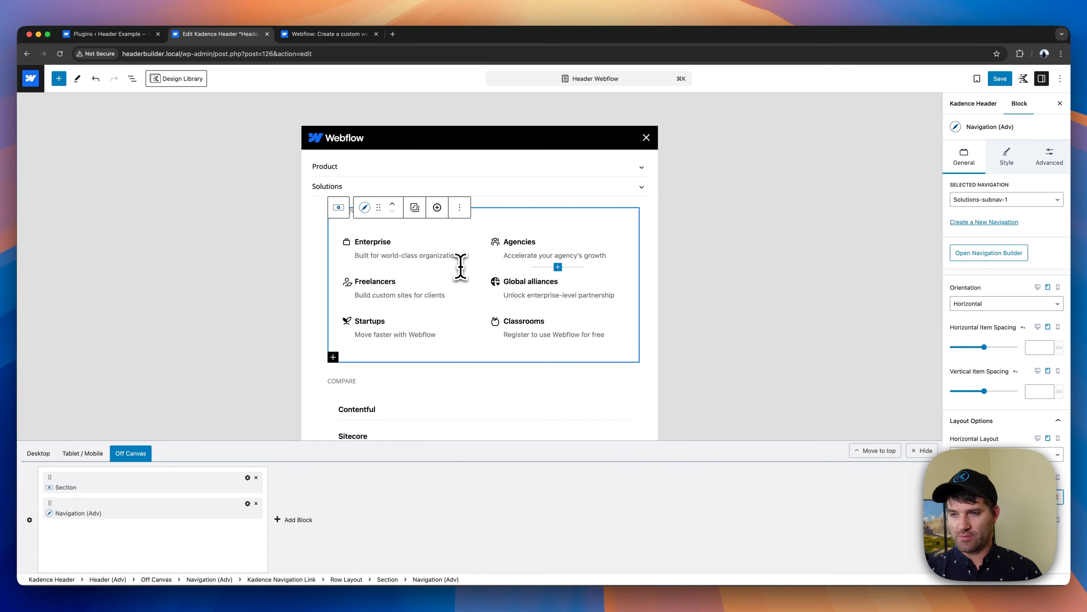
# - Examine how Webflow's mobile Solutions menu arranges its Compare links and customer story card
pyautogui.scroll(-3, 403, 295)
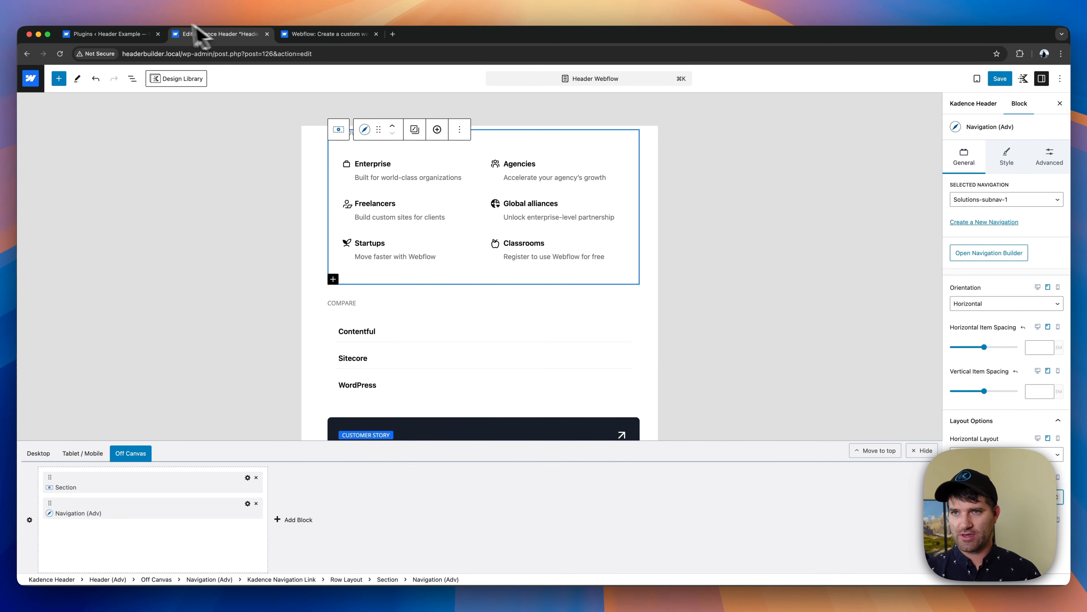
pyautogui.click(323, 34)
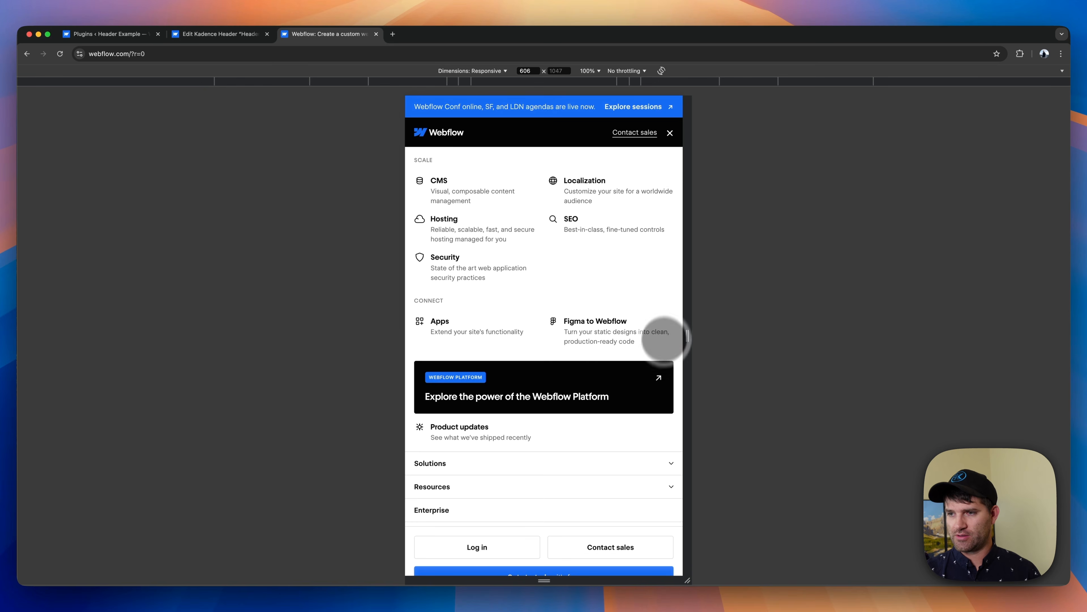
pyautogui.scroll(4, 621, 343)
pyautogui.click(667, 162)
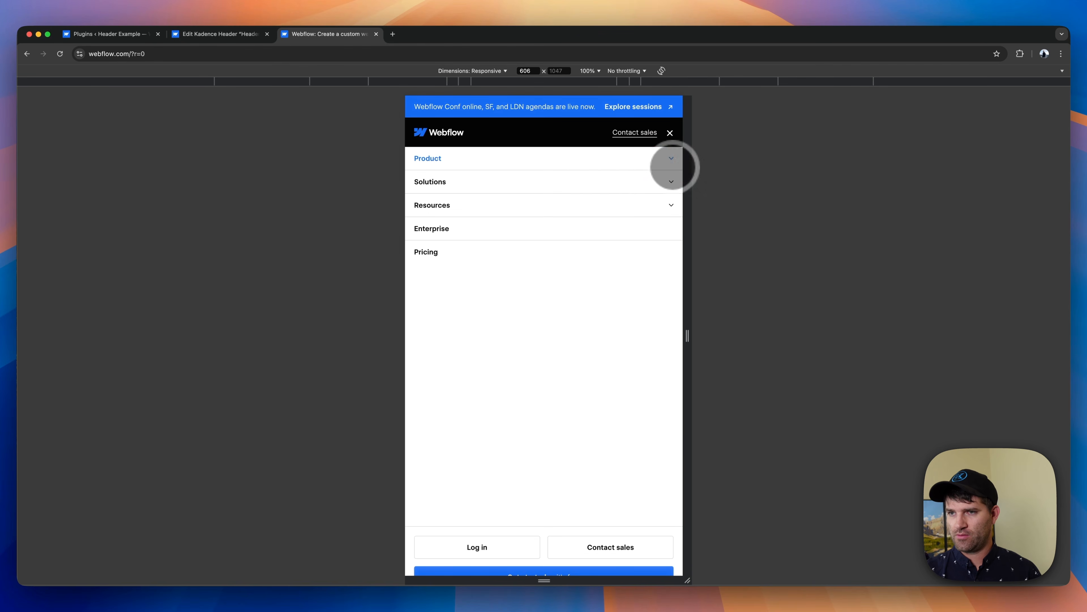
pyautogui.click(653, 182)
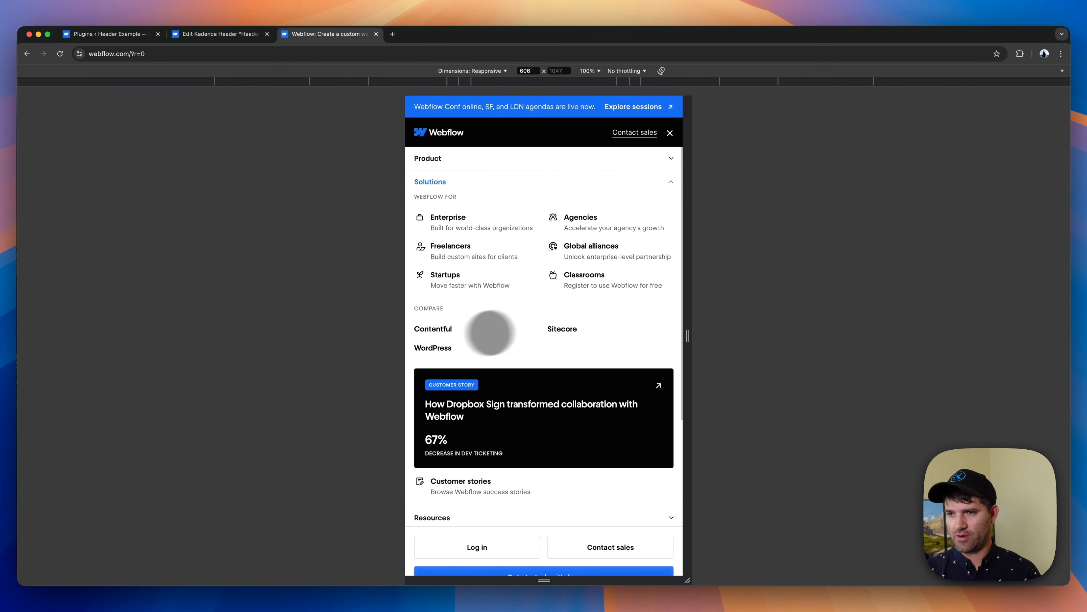
pyautogui.click(212, 37)
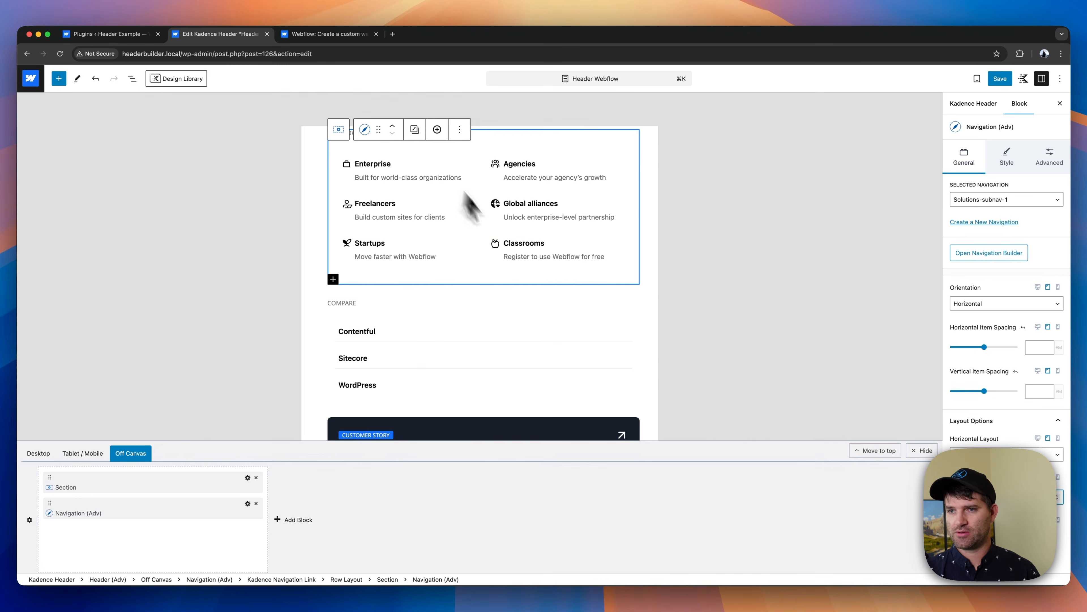
# - Lay out the Compare navigation (Solutions-subnav-2) on tablet as a Horizontal menu with a two-column grid
pyautogui.click(390, 336)
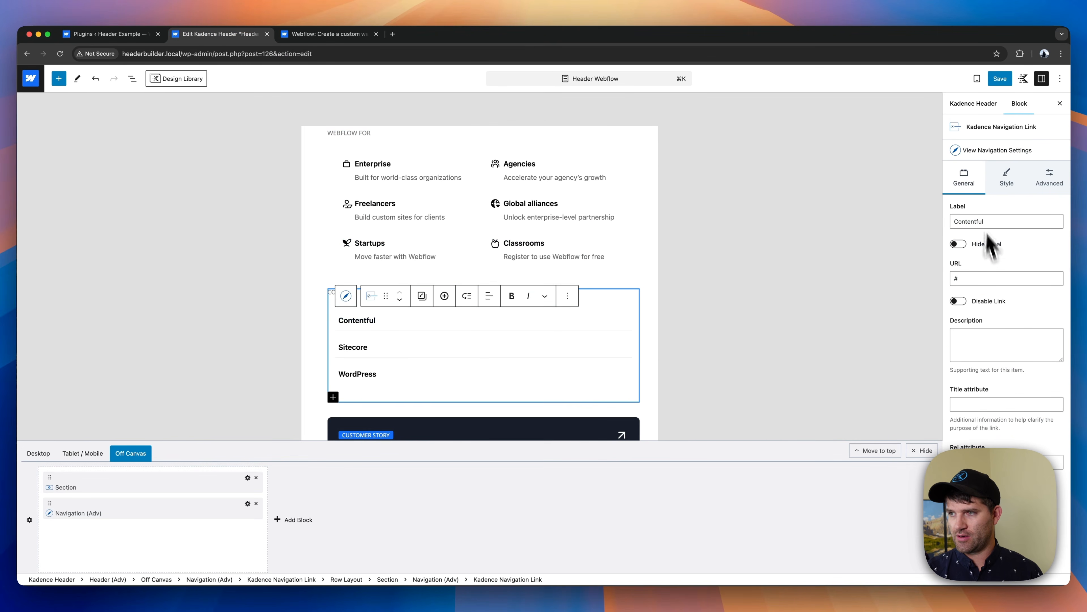
pyautogui.click(992, 149)
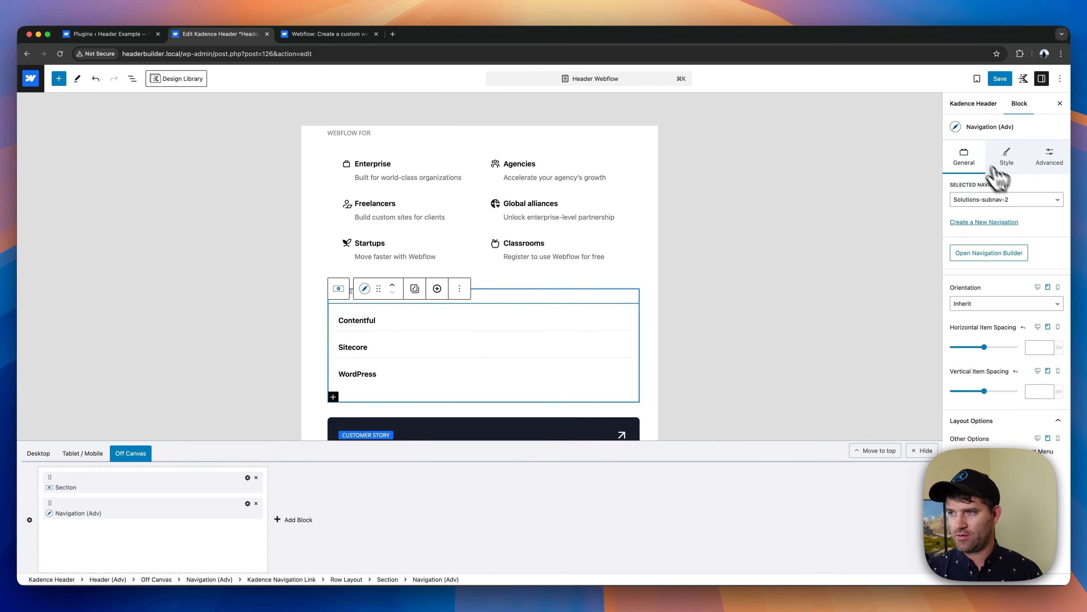
pyautogui.click(993, 304)
pyautogui.click(993, 314)
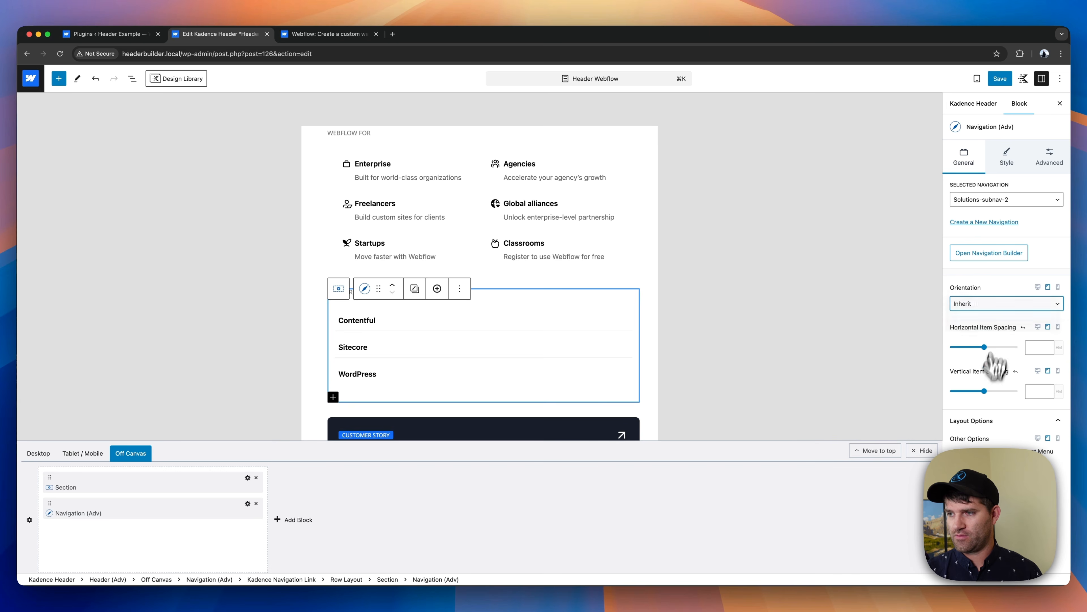
pyautogui.click(998, 453)
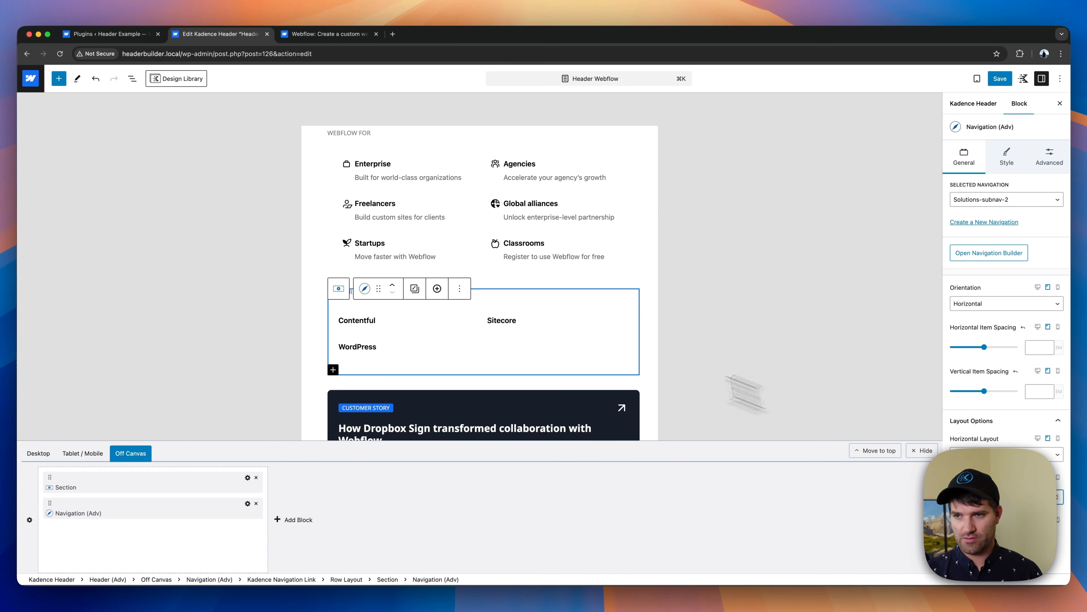
# - Set the tablet minimum height of the section holding the 67% statistic in the Customer Story card to 0
pyautogui.scroll(-3, 490, 323)
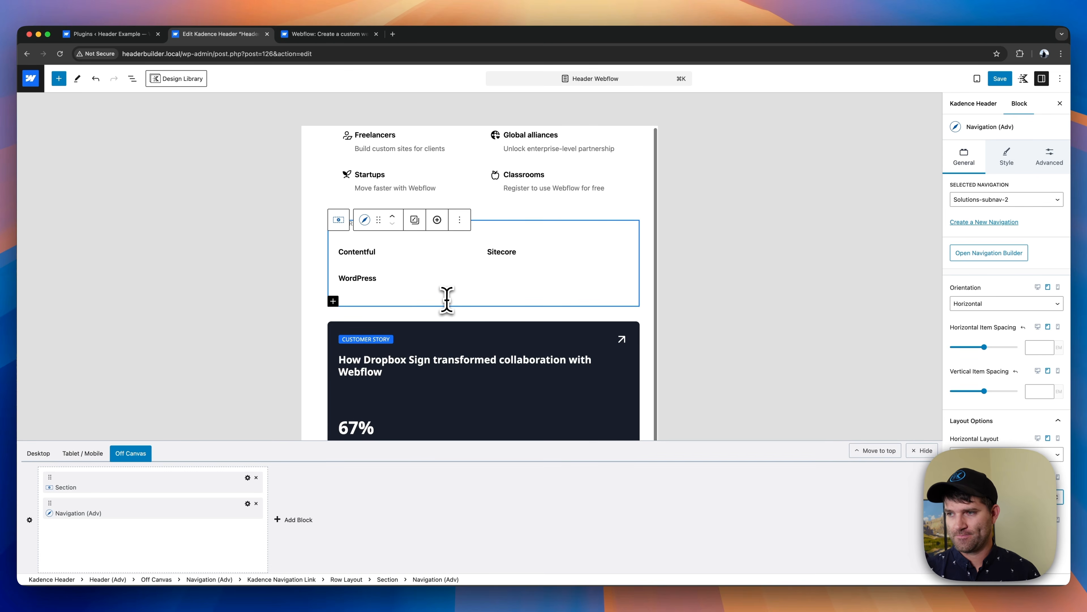
pyautogui.scroll(-6, 479, 313)
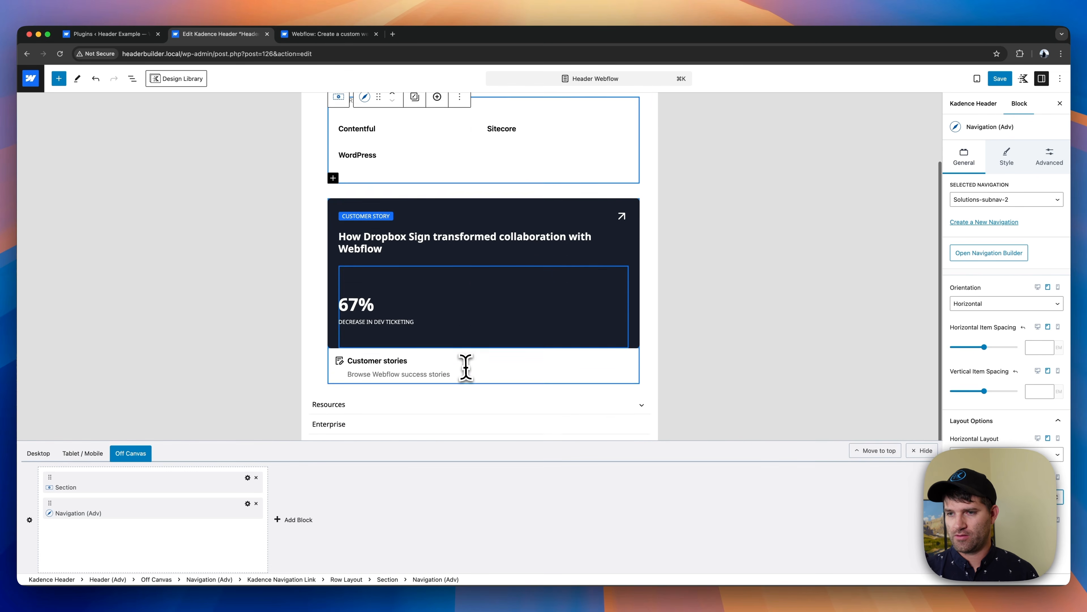
pyautogui.click(431, 273)
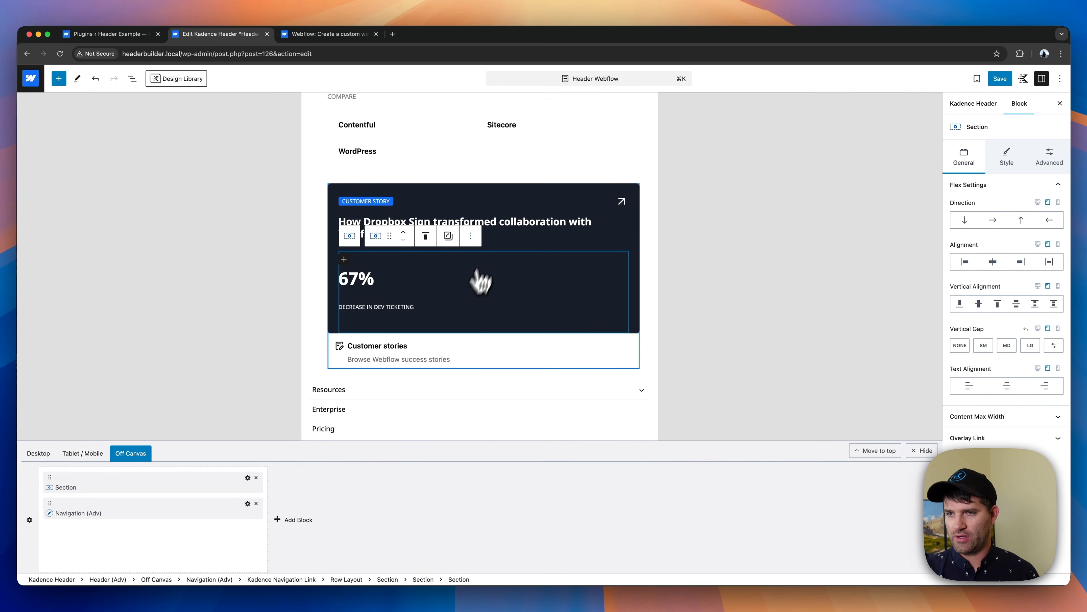
pyautogui.scroll(1, 478, 270)
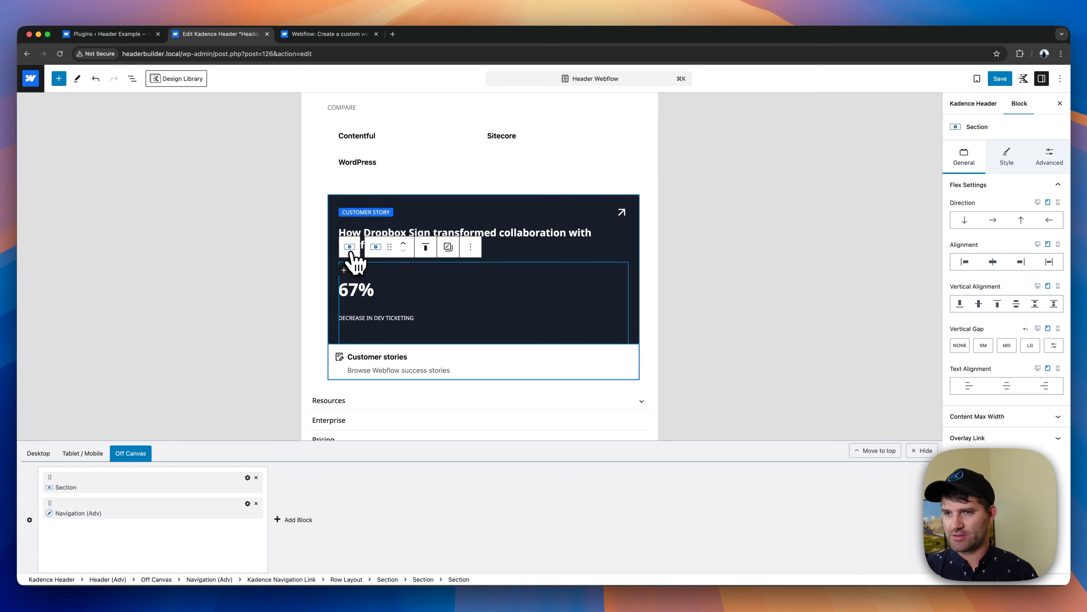
pyautogui.click(1044, 163)
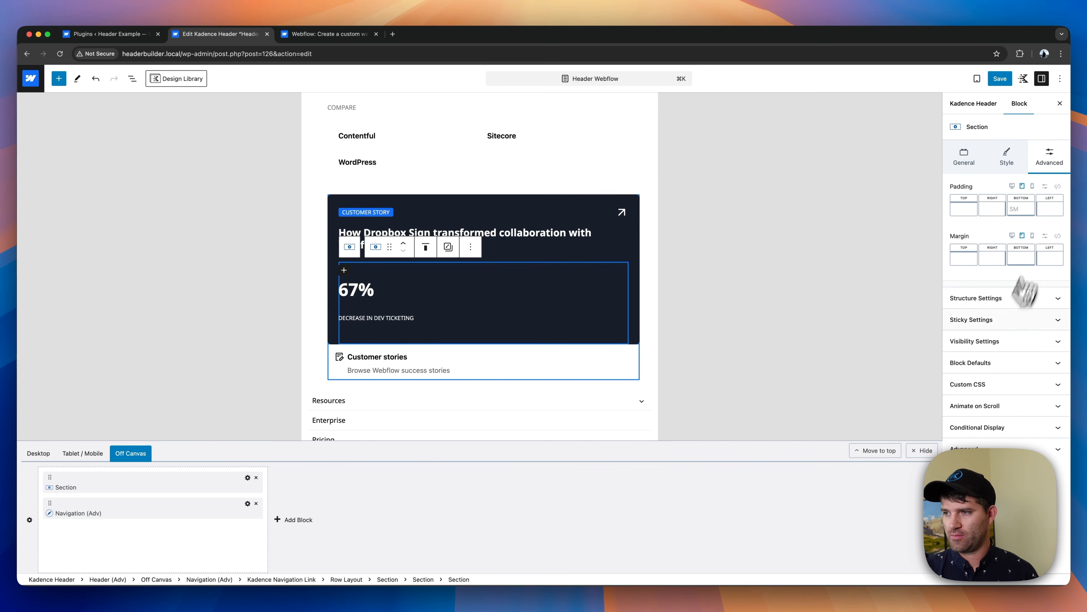
pyautogui.click(1005, 305)
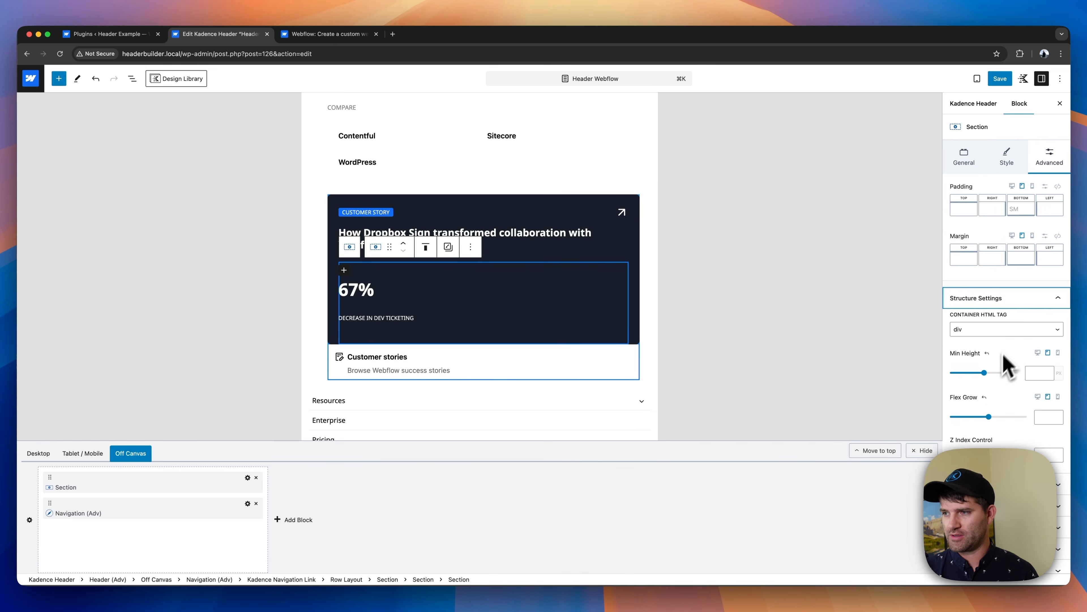
pyautogui.click(1032, 373)
pyautogui.write('0')
pyautogui.click(531, 237)
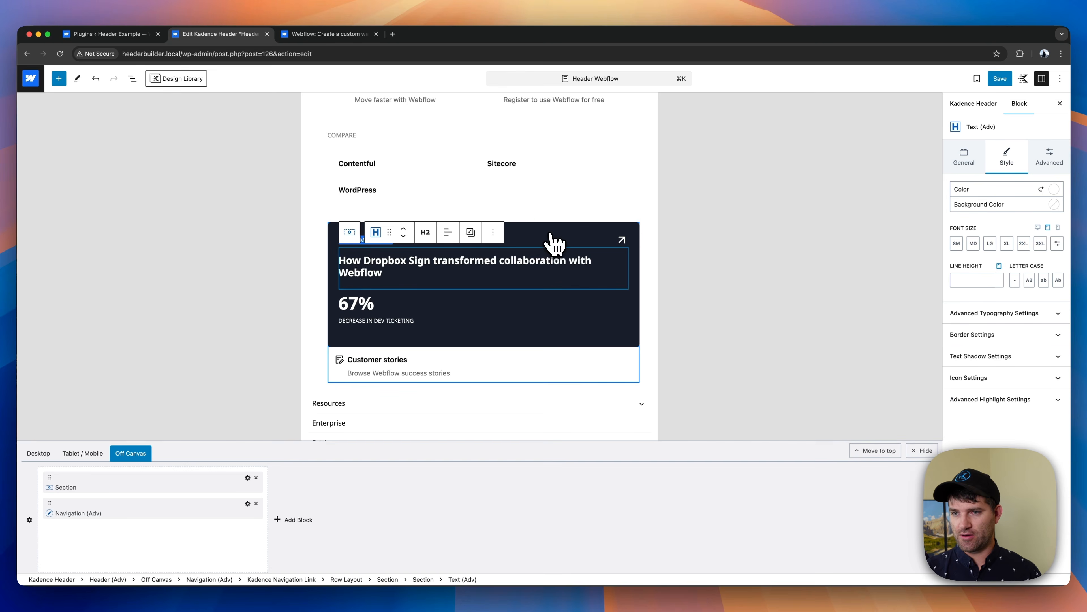
pyautogui.scroll(2, 539, 232)
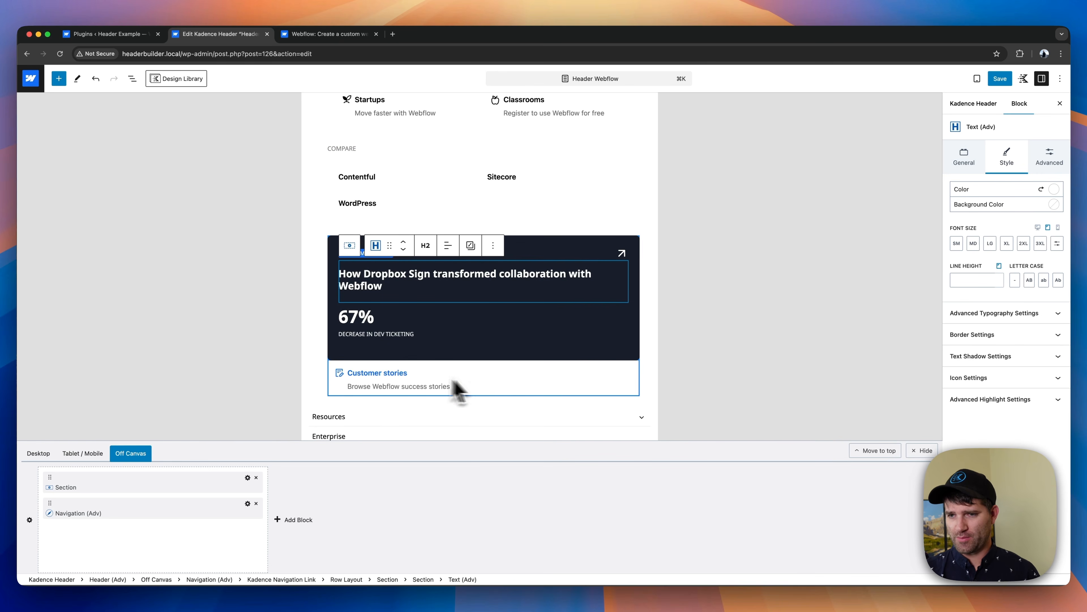
pyautogui.scroll(5, 446, 388)
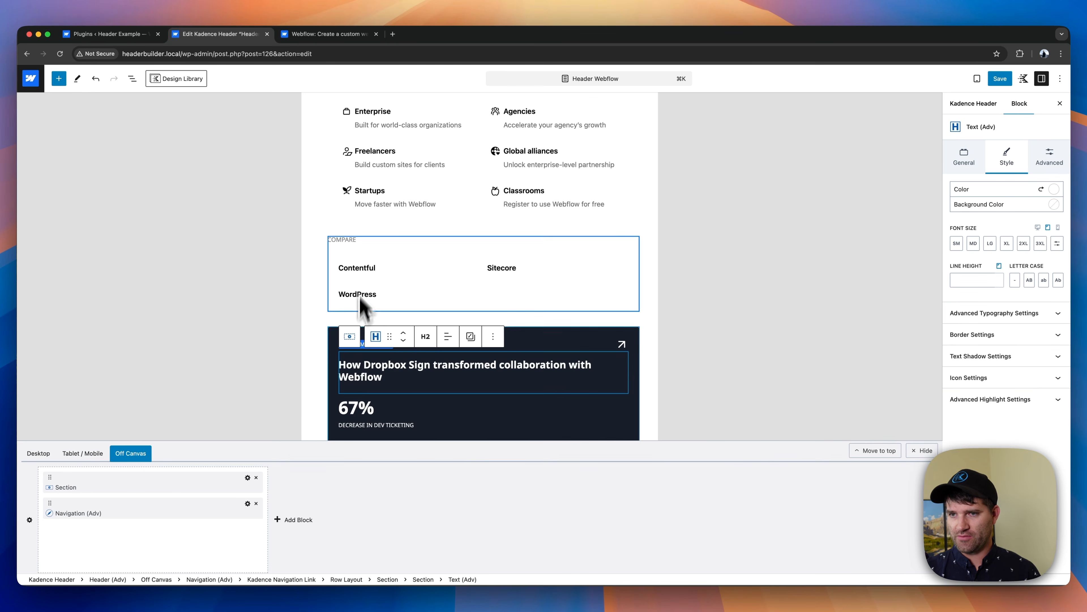
# - Set the tablet padding of the Solutions mega menu's row layout to None on the right and left and XXS on top
pyautogui.click(331, 205)
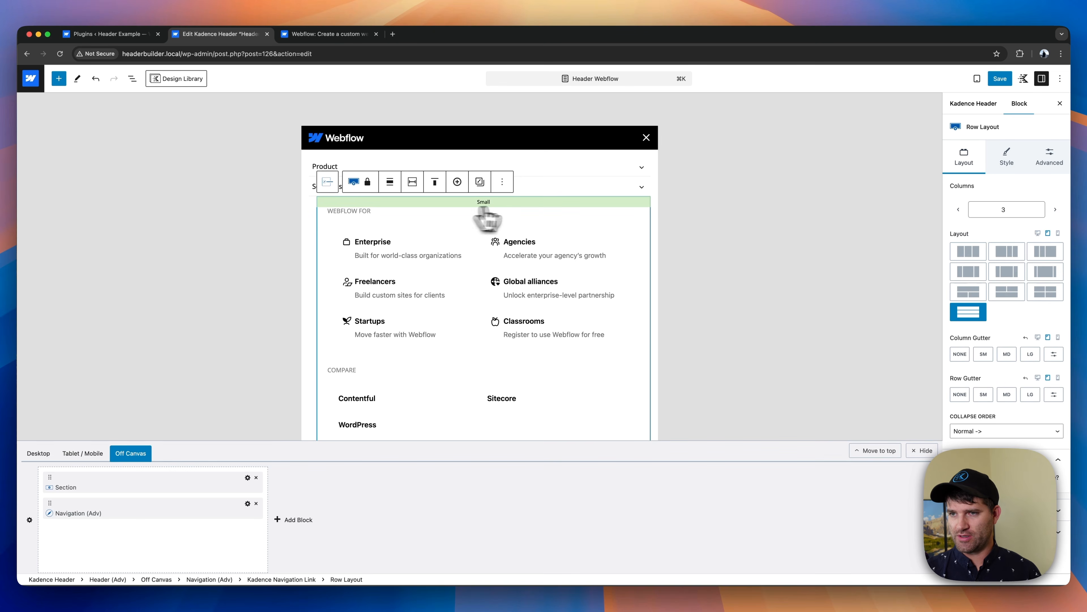
pyautogui.click(1048, 160)
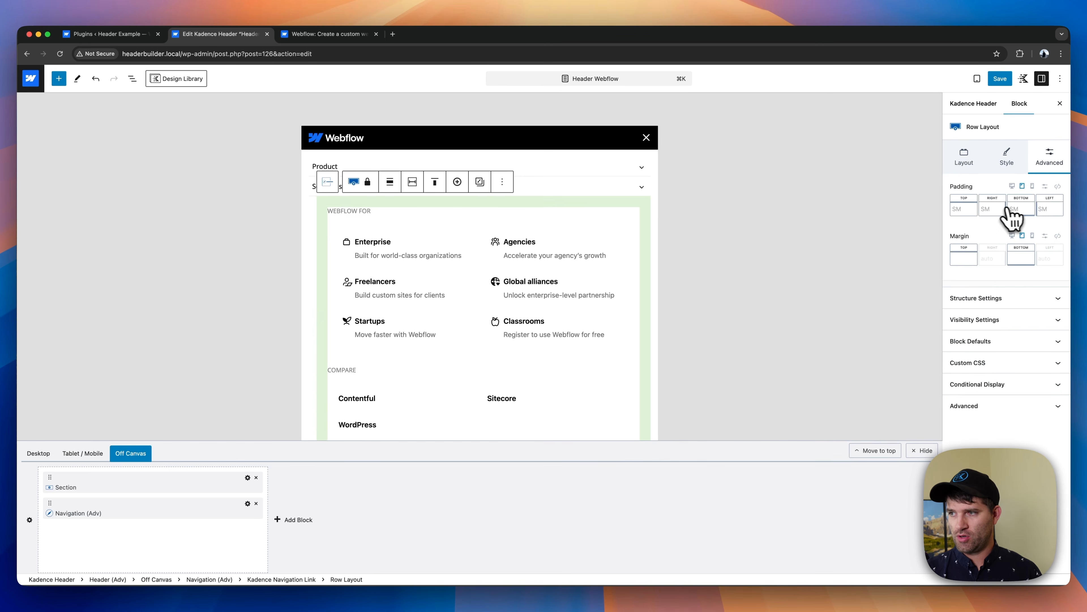
pyautogui.click(992, 209)
pyautogui.click(890, 247)
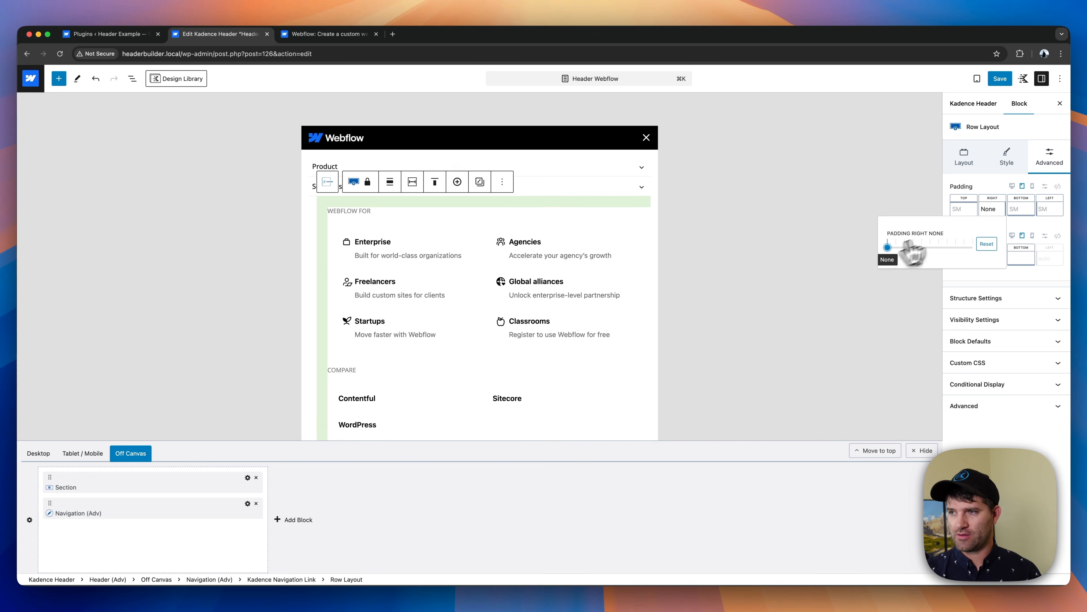
pyautogui.click(1050, 209)
pyautogui.click(946, 247)
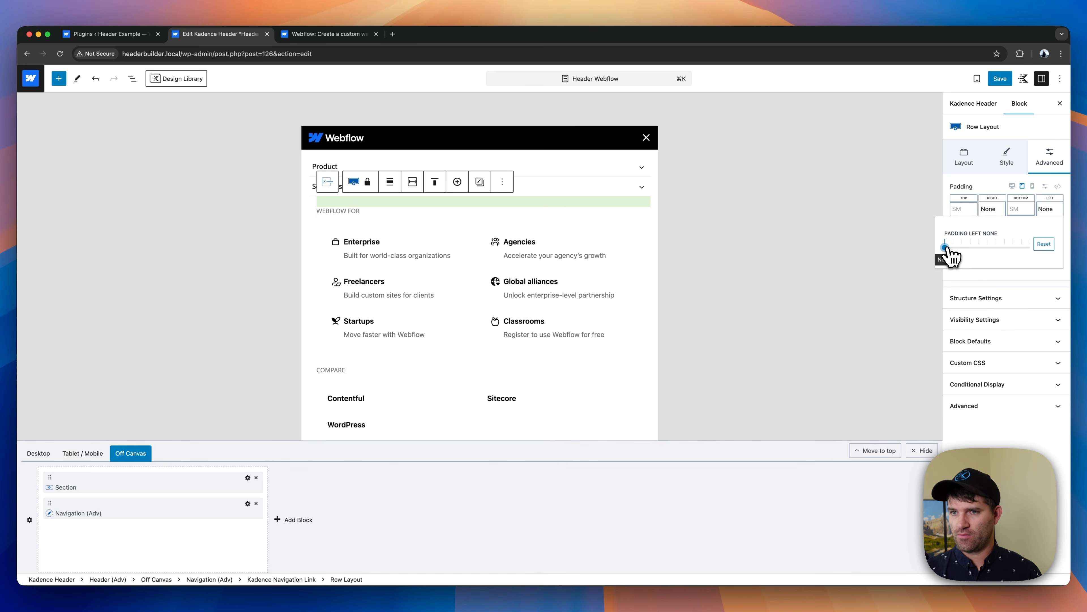
pyautogui.click(963, 209)
pyautogui.click(867, 247)
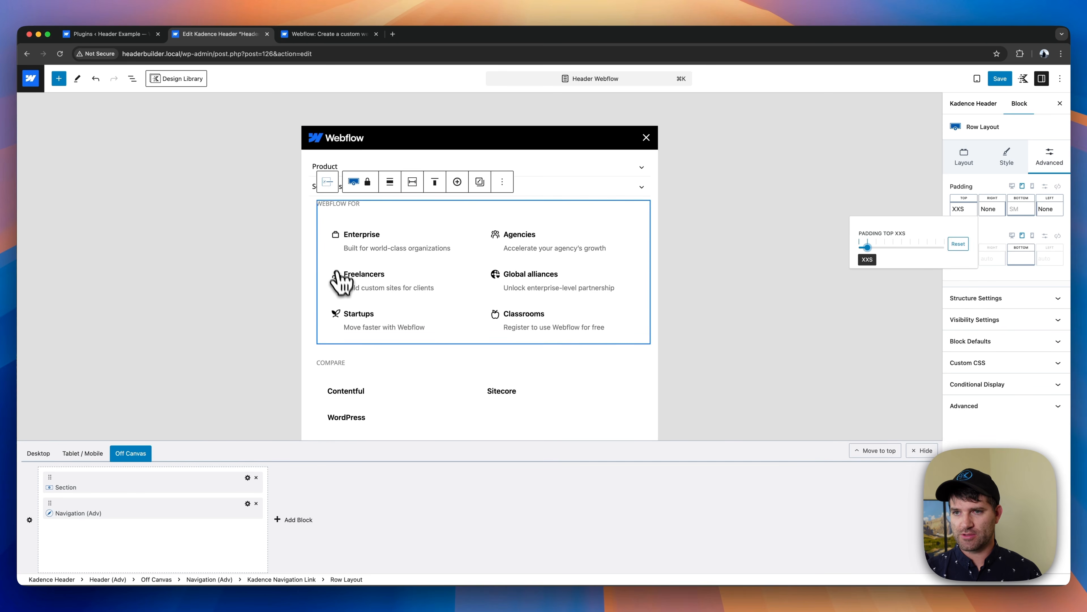
# - Expand Resources in the off-canvas menu and examine the tablet layout of its Get Started, Learn, Discover and Get Help link groups
pyautogui.scroll(-6, 342, 292)
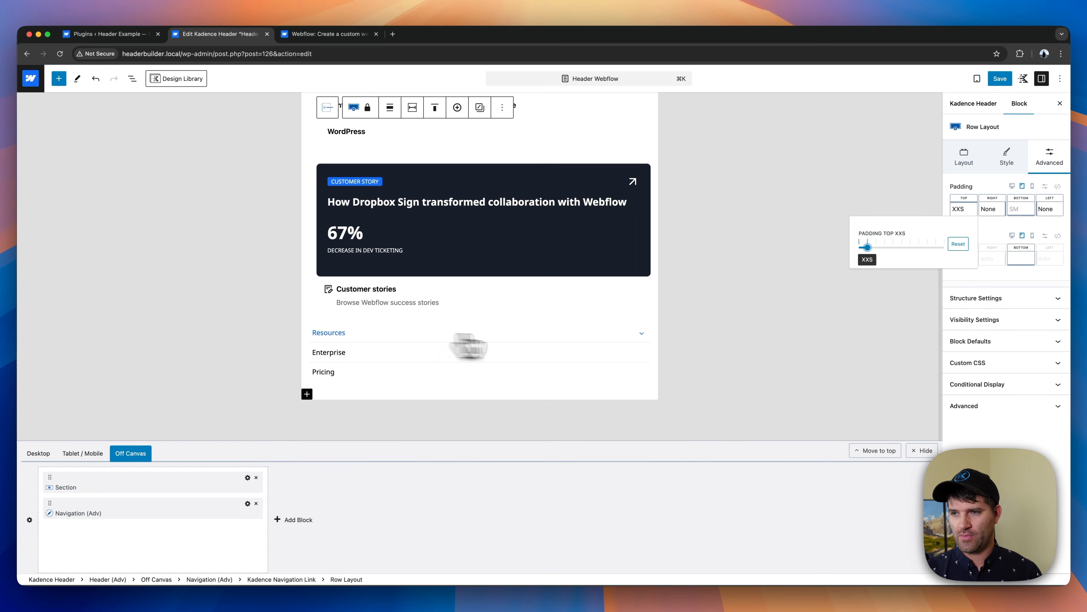
pyautogui.click(616, 335)
pyautogui.scroll(5, 449, 303)
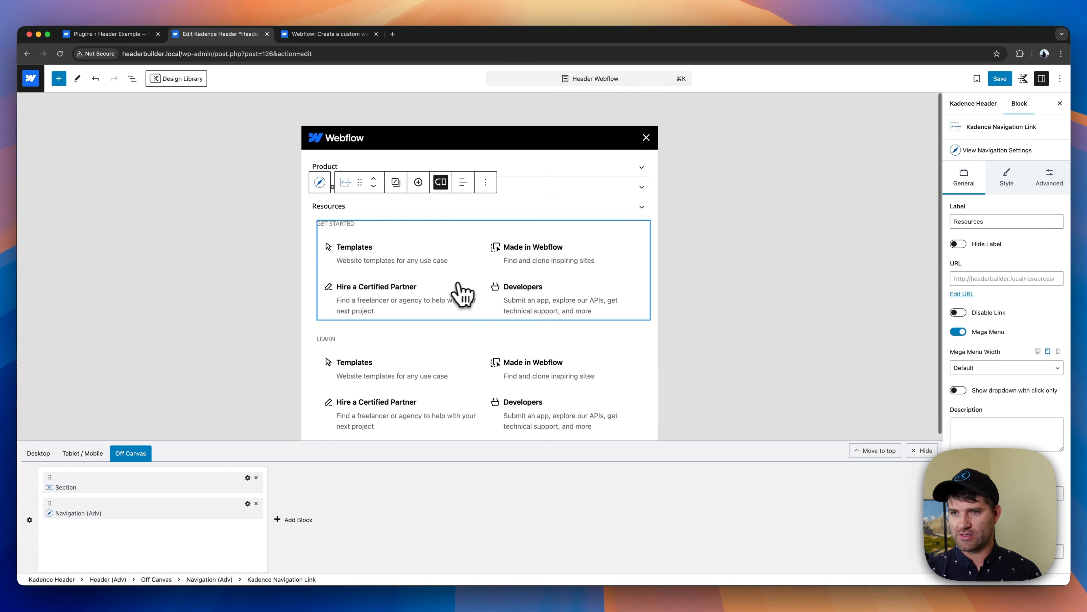
pyautogui.scroll(-3, 441, 304)
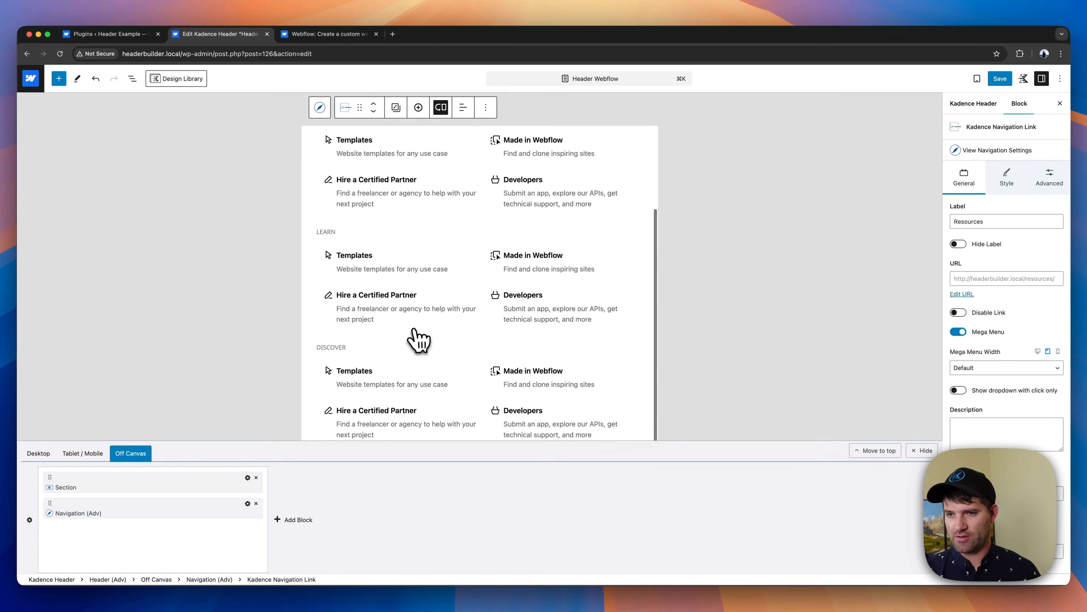
pyautogui.scroll(-5, 425, 389)
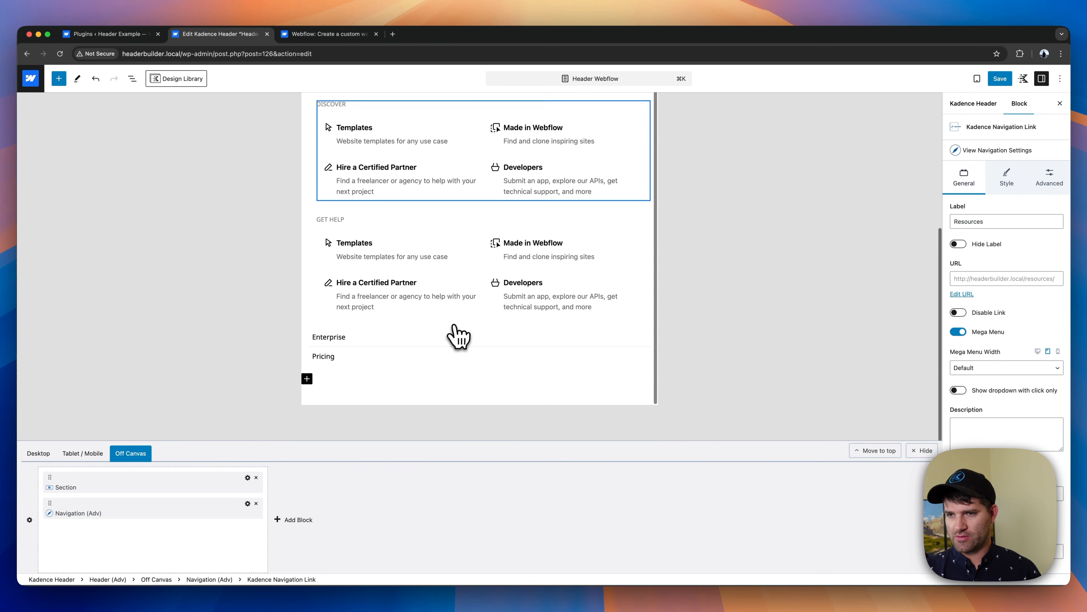
pyautogui.scroll(3, 386, 321)
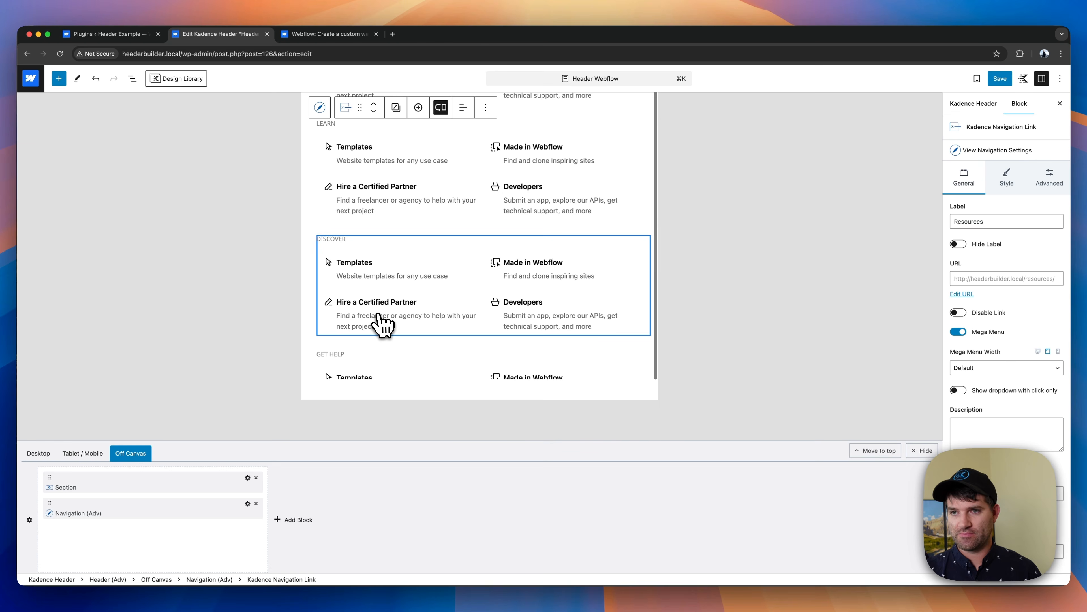
pyautogui.scroll(5, 382, 324)
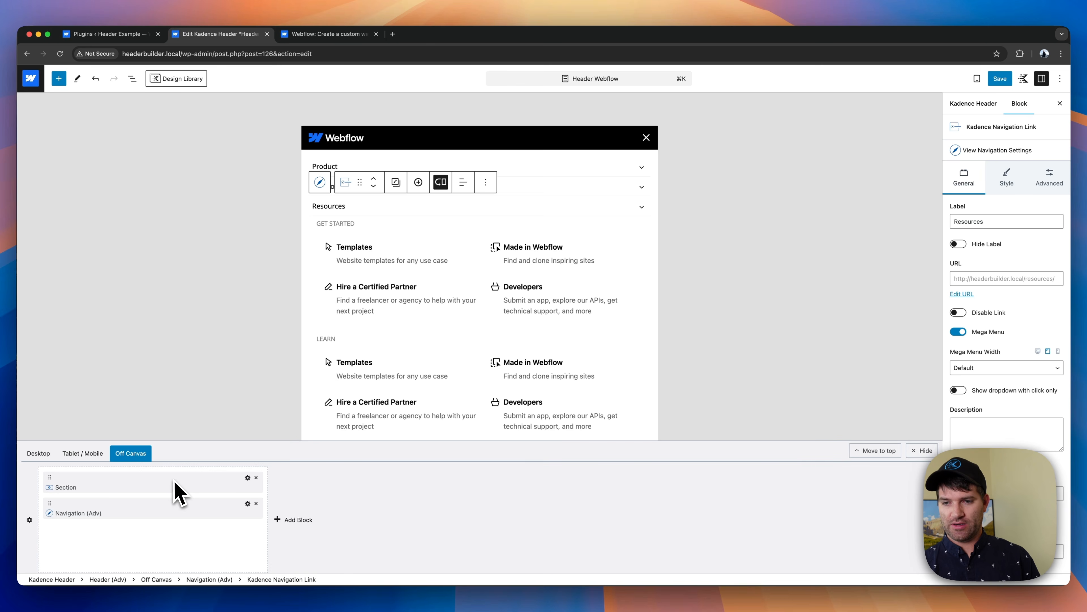
# - Open the off-canvas logo bar section's settings, switch to the Webflow site and collapse its Solutions menu to view the mobile menu layout
pyautogui.click(248, 478)
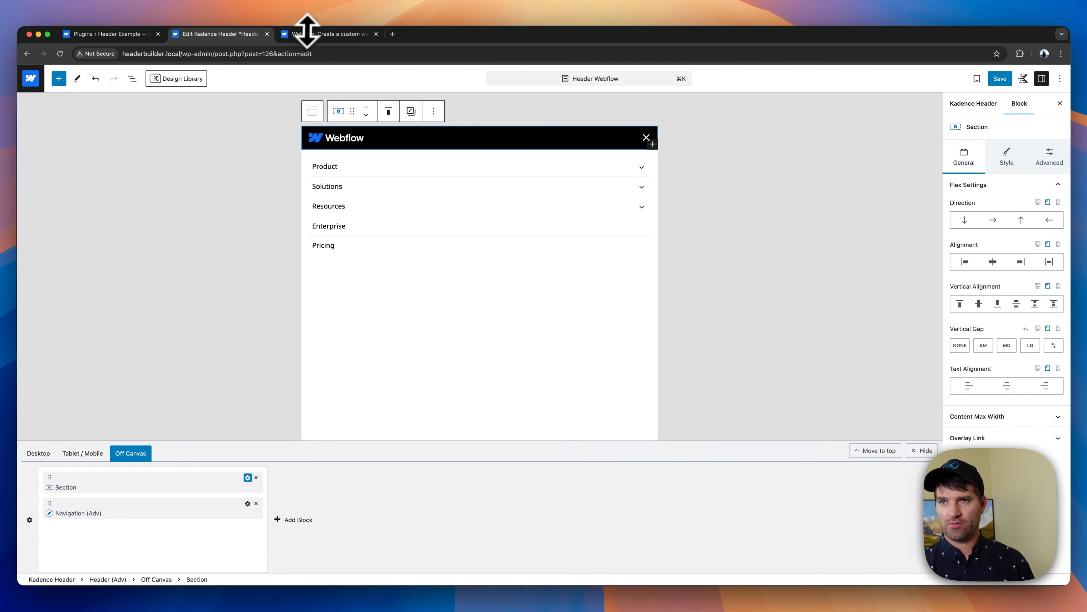
pyautogui.click(325, 34)
pyautogui.click(666, 181)
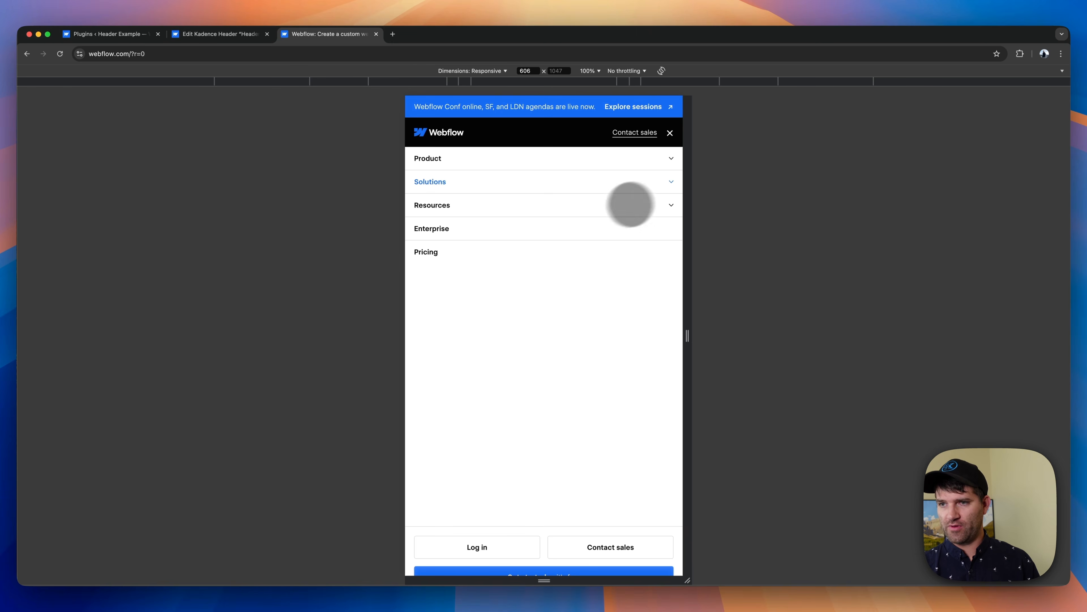
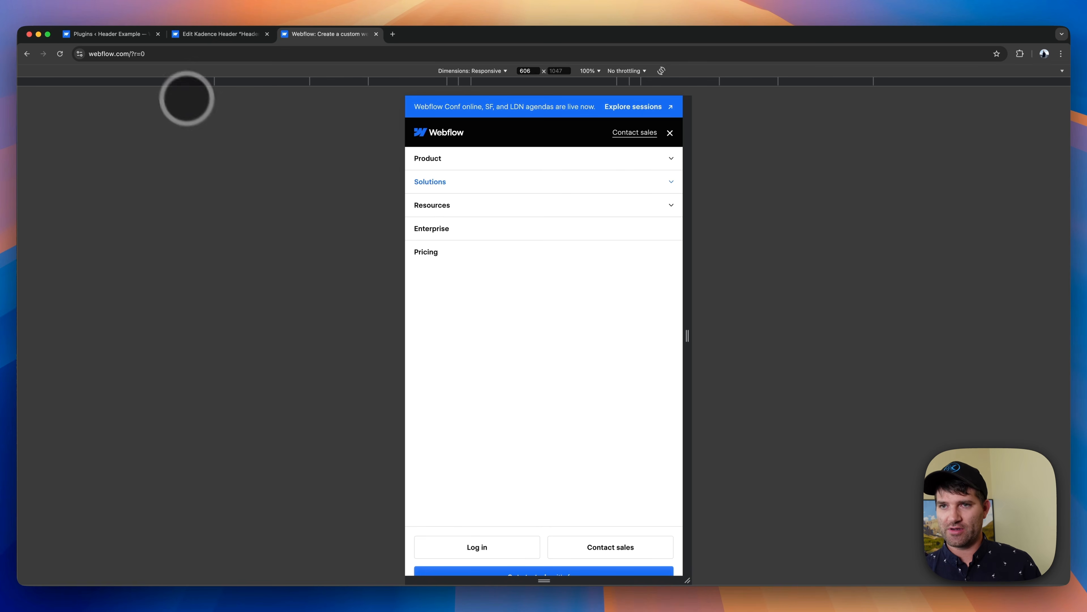
# - Switch back to the Kadence header editor and add a Section block below the navigation in the off-canvas area
pyautogui.click(209, 38)
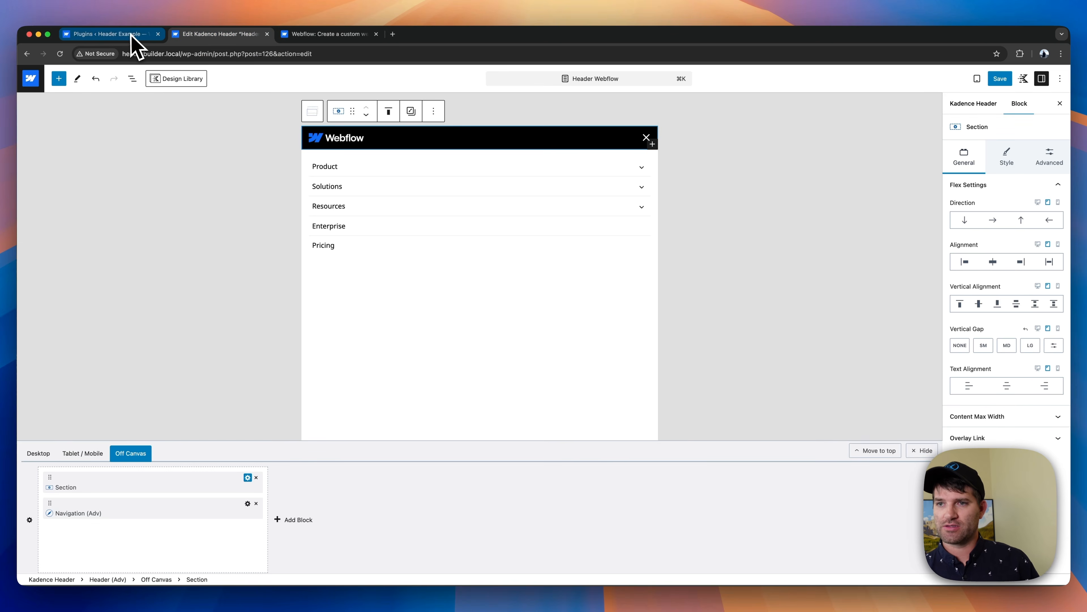
pyautogui.click(522, 328)
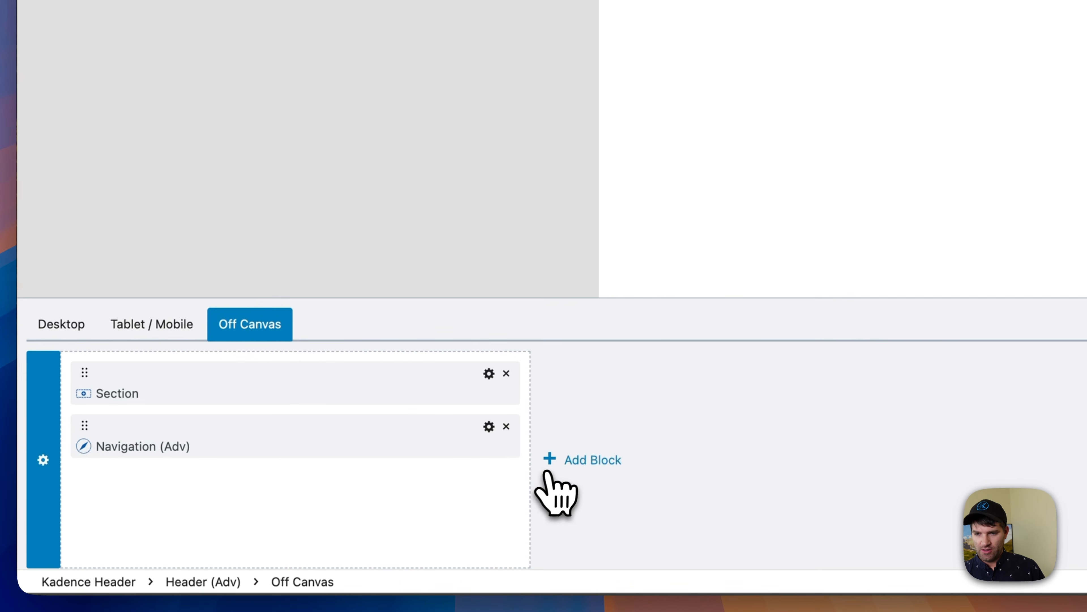
pyautogui.click(557, 462)
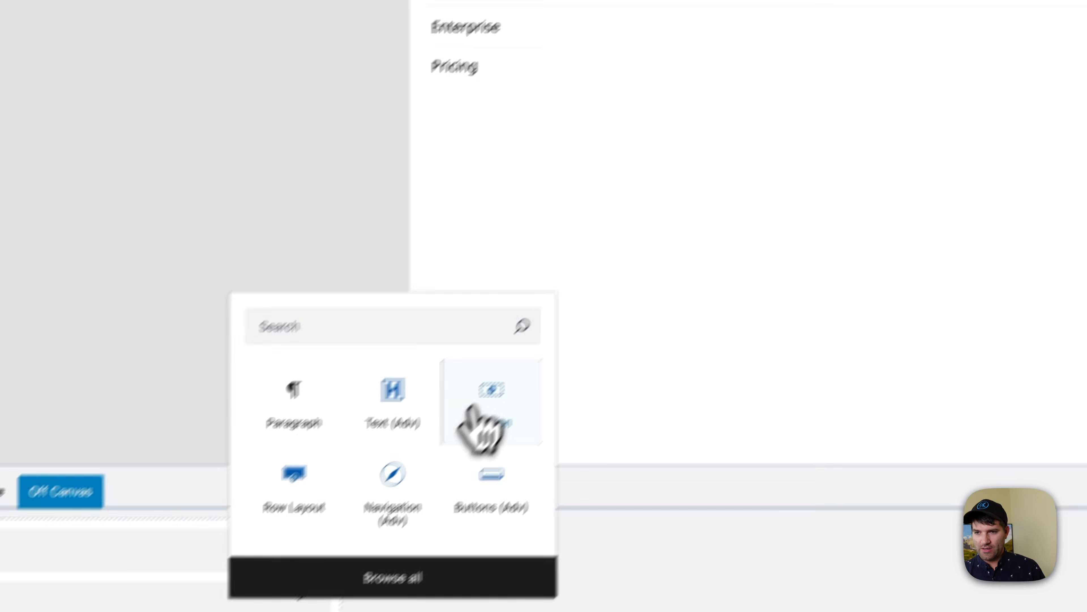
pyautogui.click(474, 418)
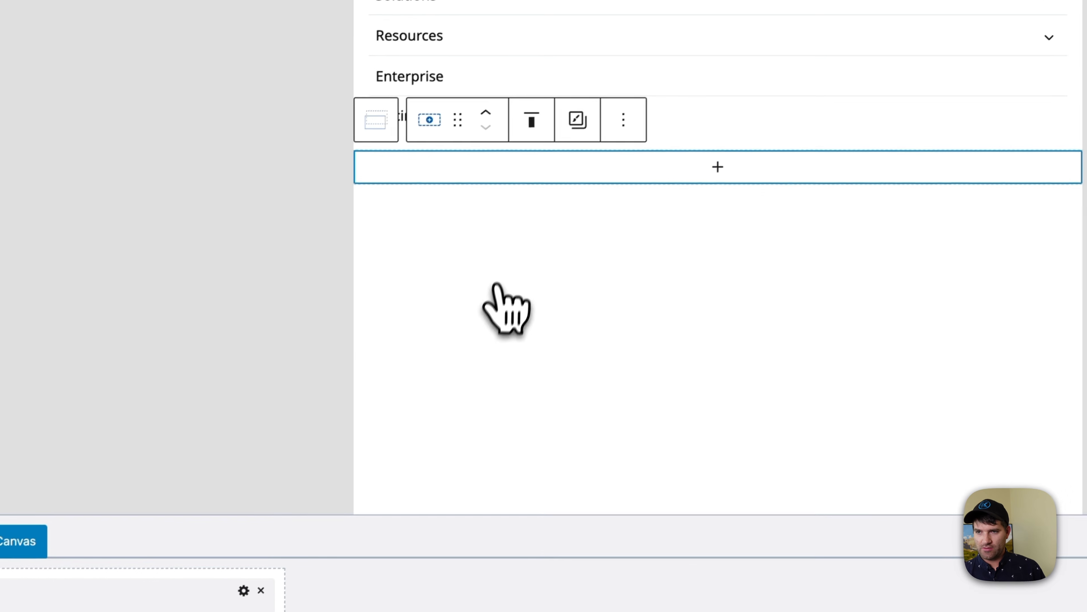
# - Search for and insert an advanced Buttons block in the empty off-canvas section
pyautogui.click(709, 172)
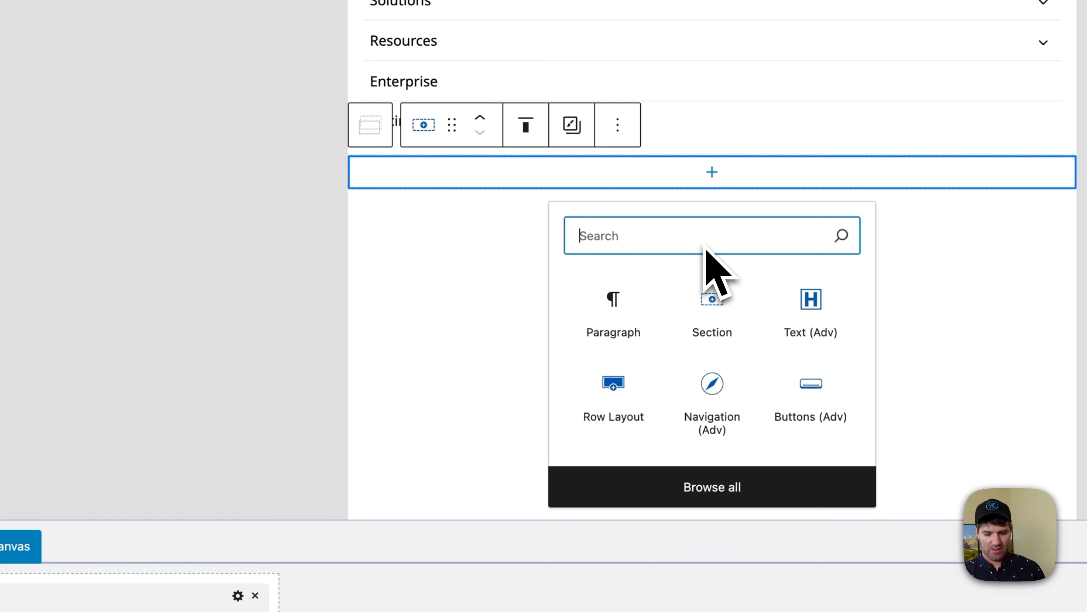
pyautogui.write('bl')
pyautogui.press('BackSpace')
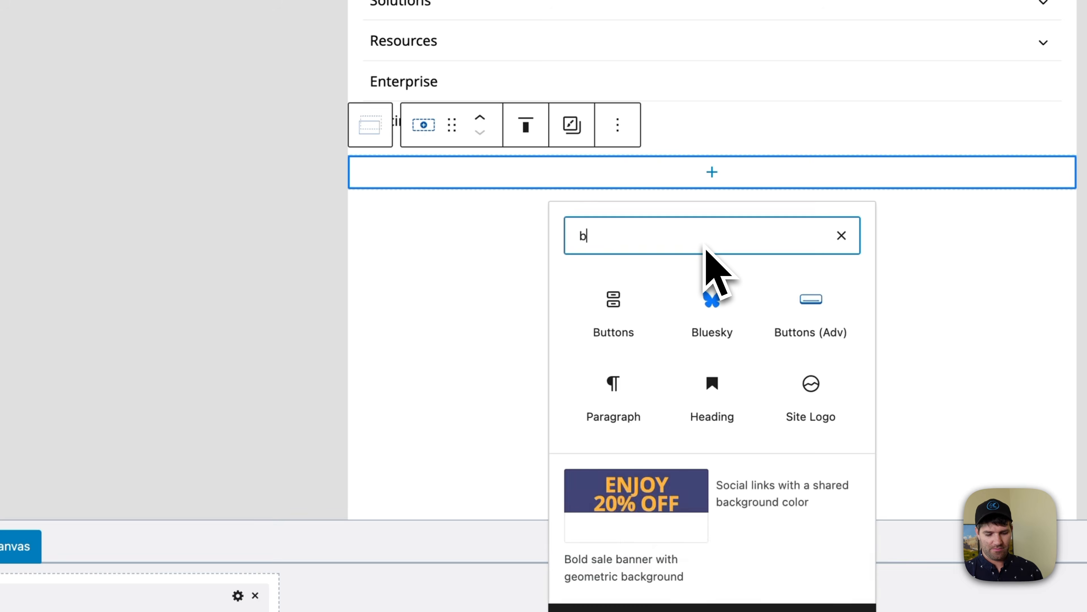
pyautogui.write('u')
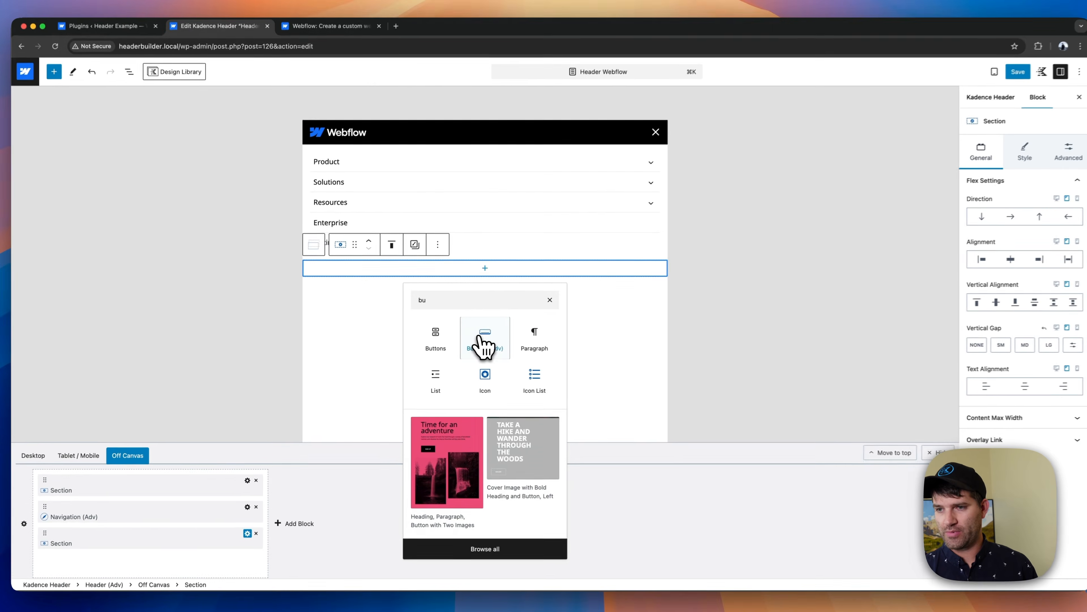
pyautogui.click(483, 343)
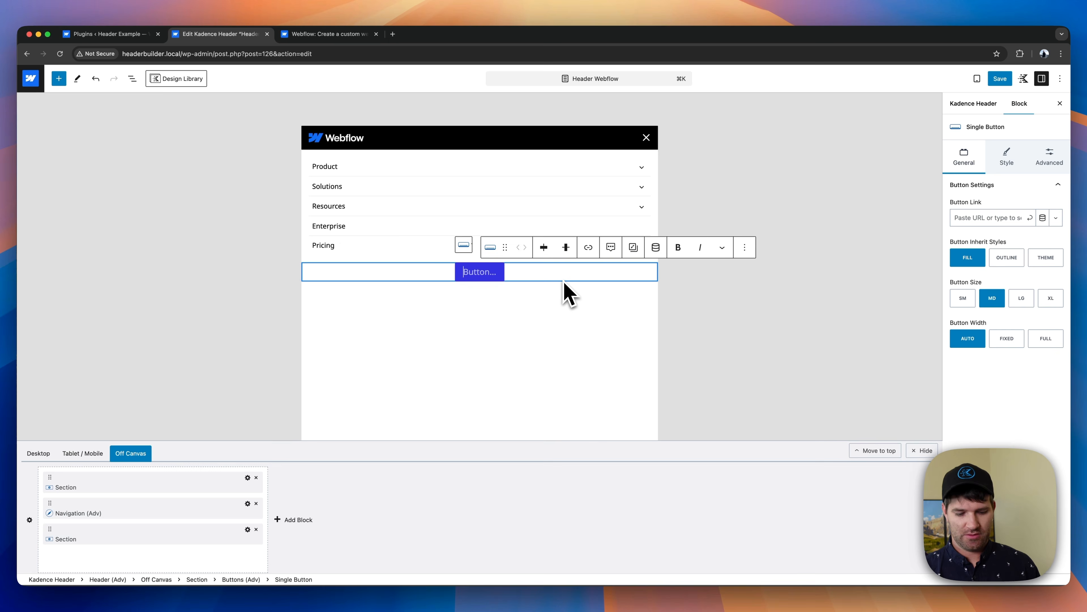
# - Label the off-canvas button "Get Started -- it's free" and set its width to Full
pyautogui.write("Get Started -- it's free")
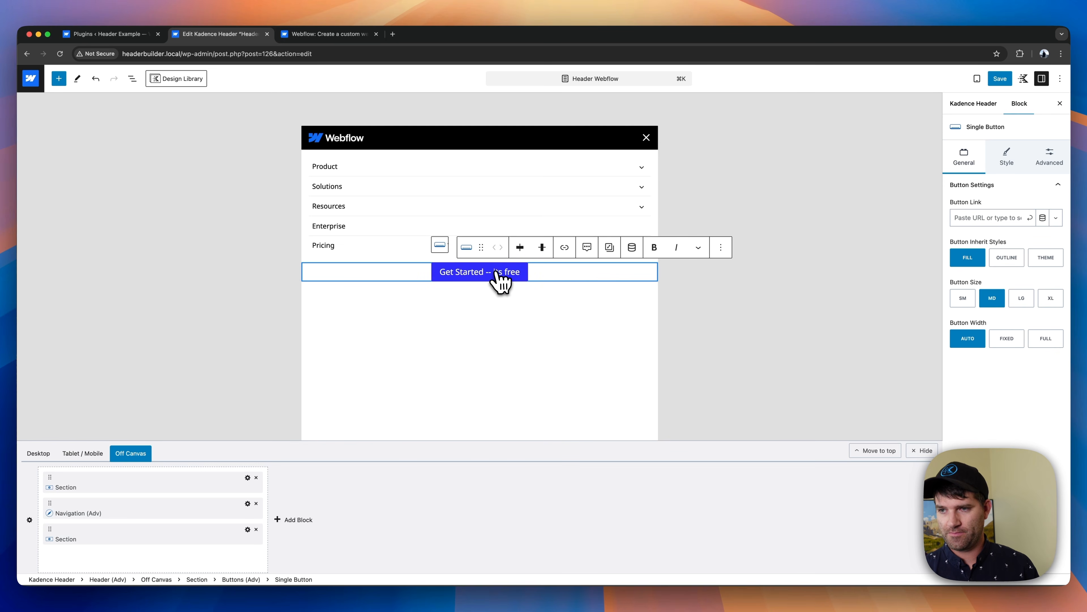
pyautogui.write("'")
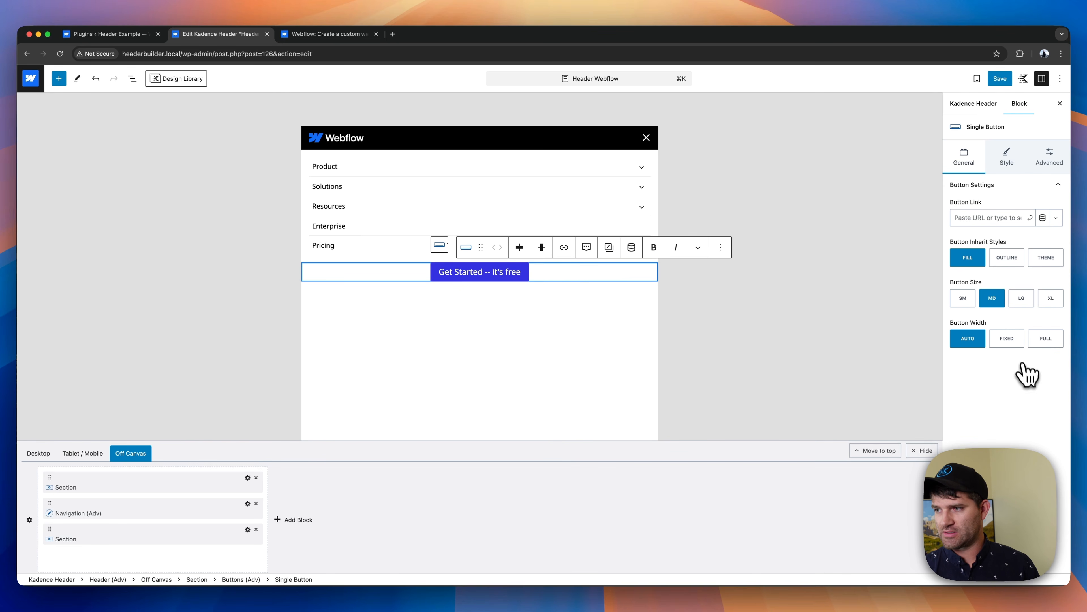
pyautogui.click(1036, 340)
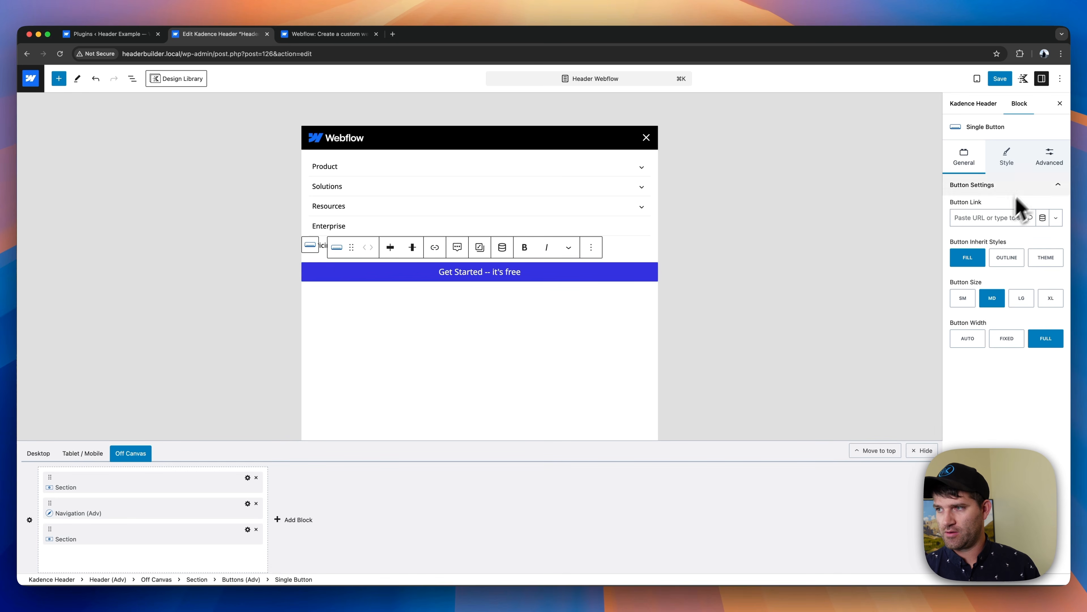
# - Increase the tablet top and bottom padding of the Get Started button
pyautogui.click(1050, 164)
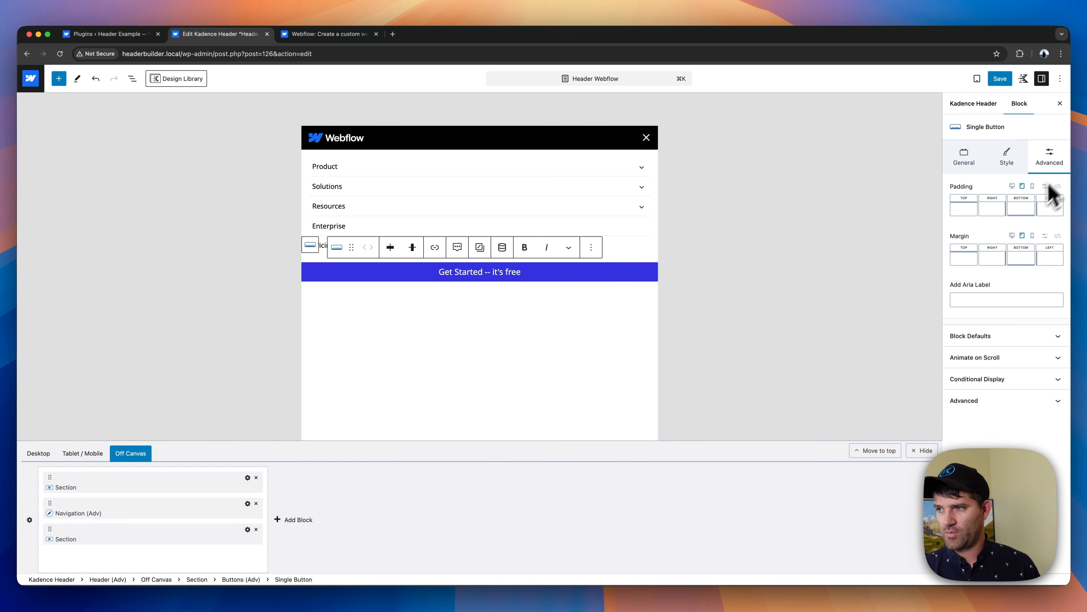
pyautogui.click(976, 209)
pyautogui.moveTo(870, 248); pyautogui.dragTo(934, 249)
pyautogui.click(1011, 208)
# - Set the Get Started button's tablet font size to 15 px and make its text bold
pyautogui.click(1006, 156)
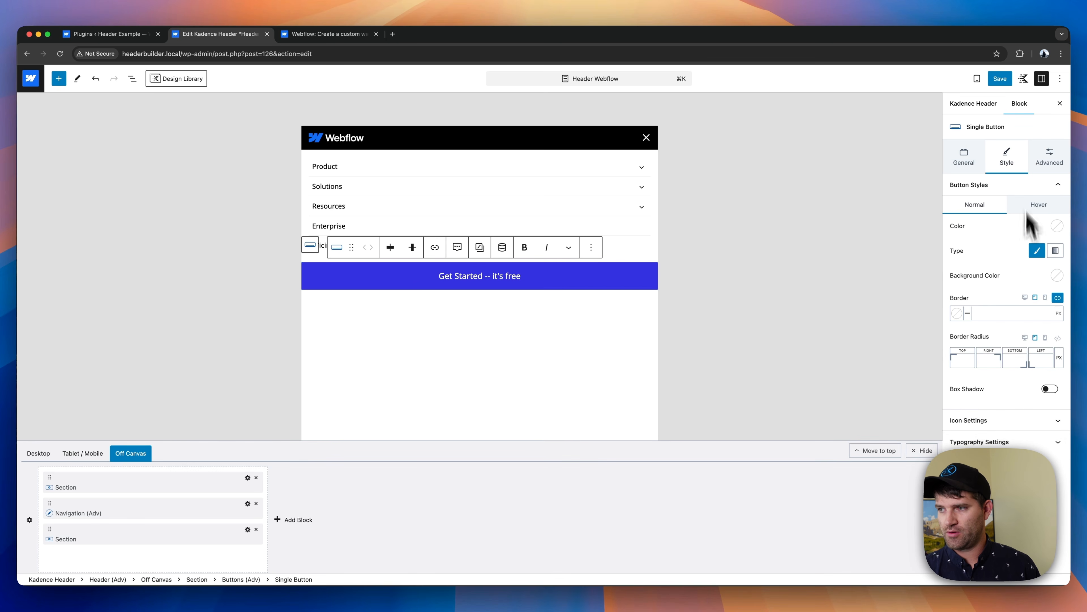
pyautogui.click(978, 442)
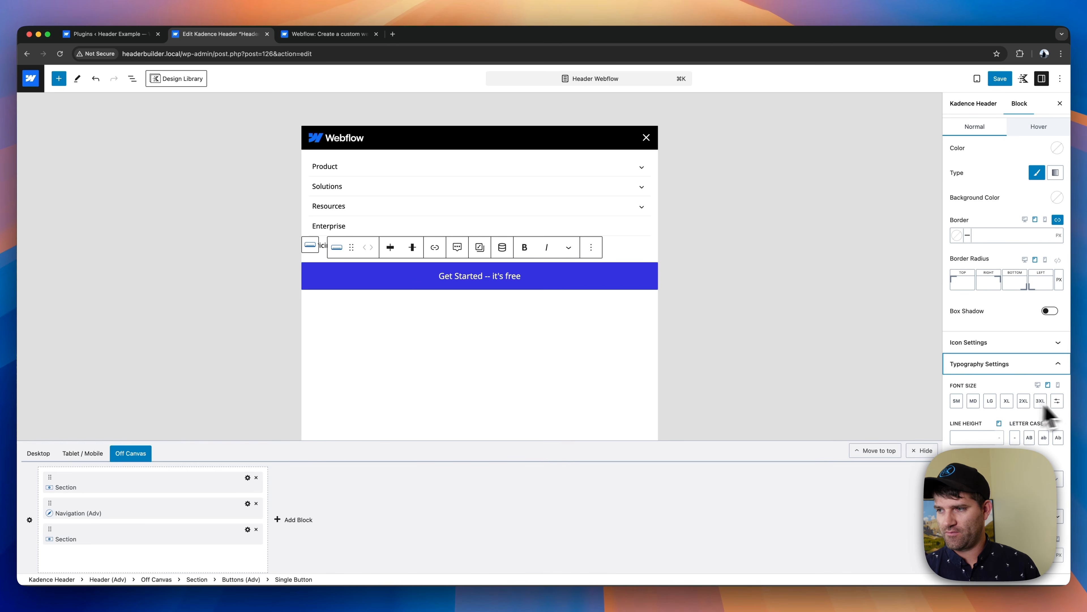
pyautogui.click(1057, 402)
pyautogui.write('15')
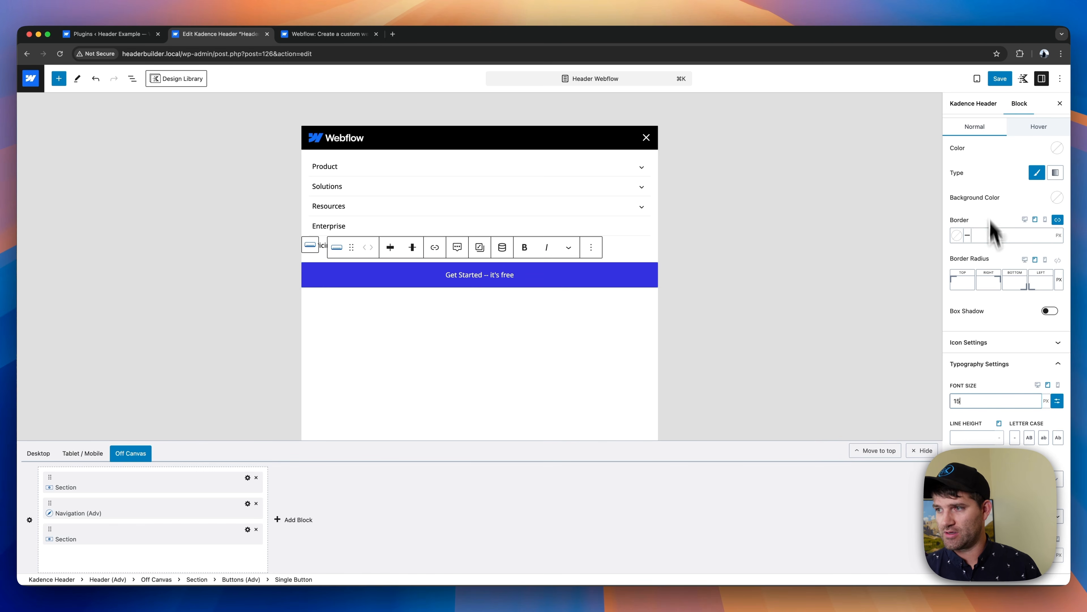
pyautogui.scroll(3, 993, 226)
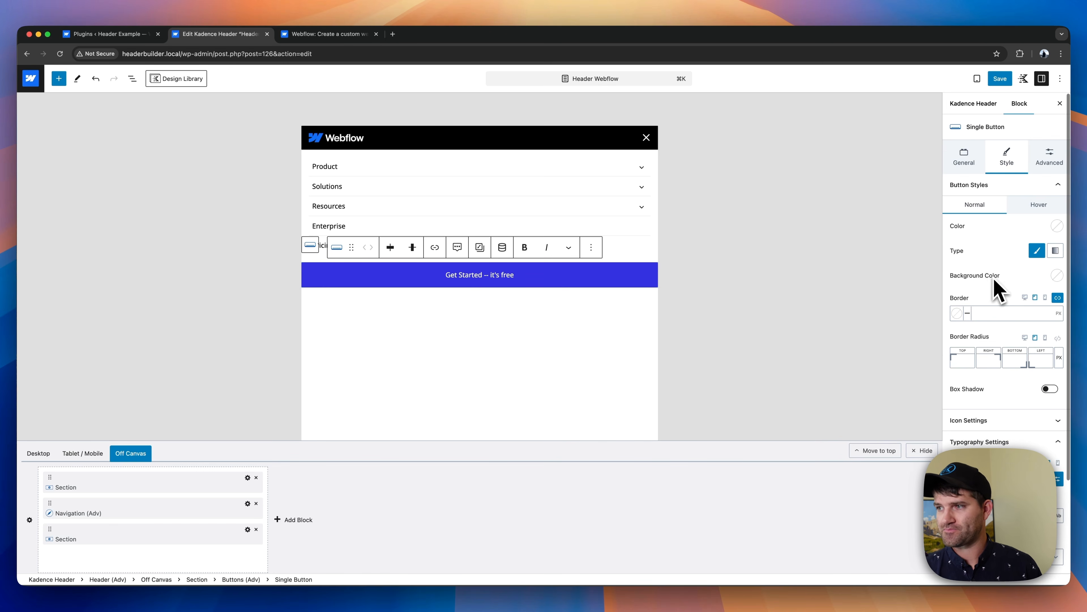
pyautogui.scroll(-3, 997, 258)
pyautogui.click(954, 443)
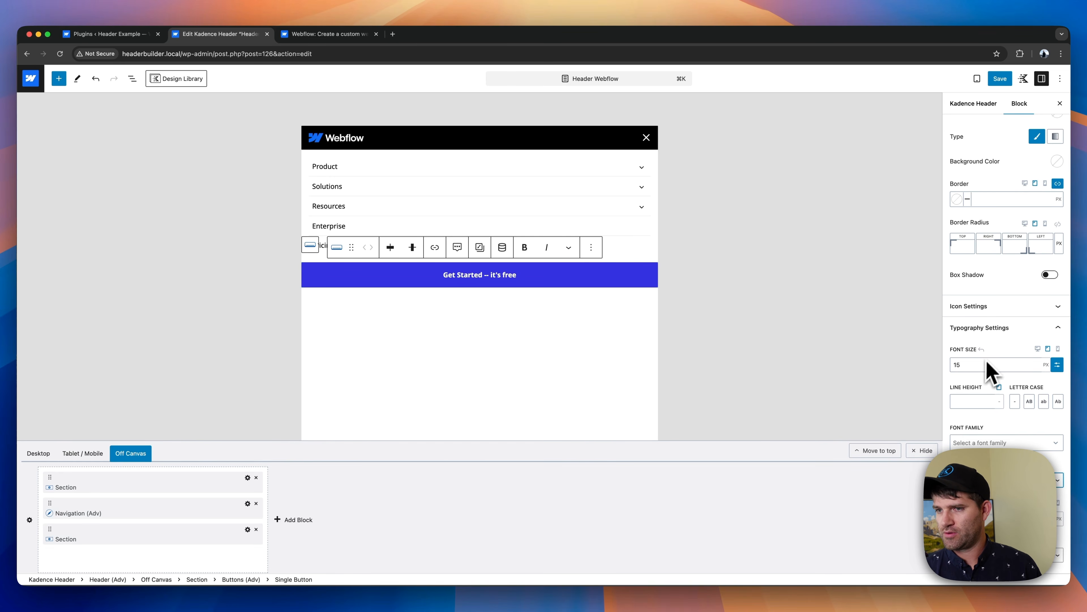
# - Set the Get Started button's background color to blue #146EF5 and its hover background to the darker blue palette color
pyautogui.scroll(3, 987, 377)
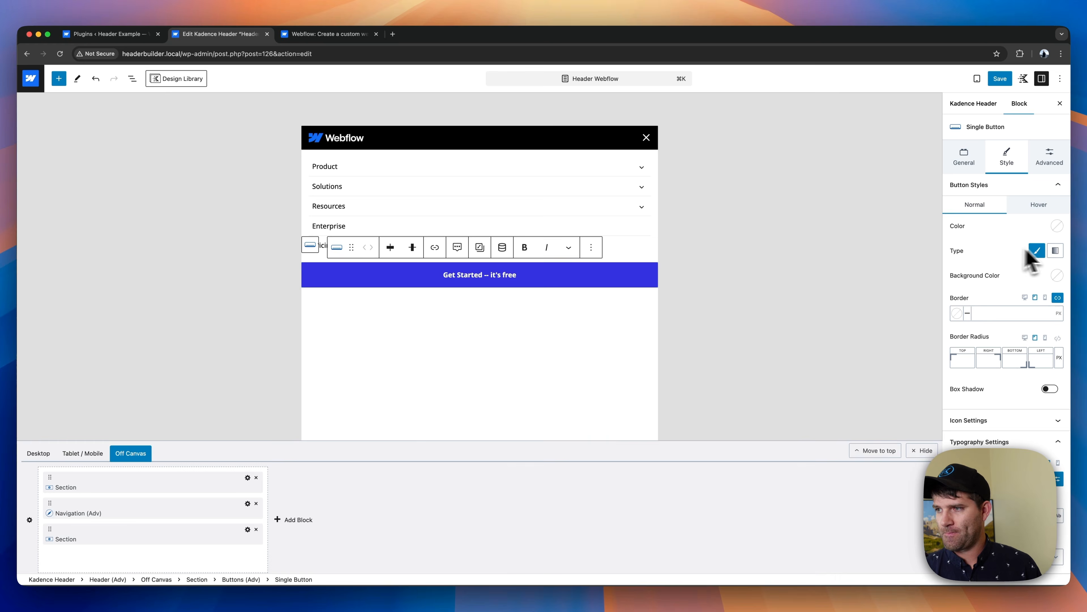
pyautogui.click(1056, 226)
pyautogui.click(1021, 235)
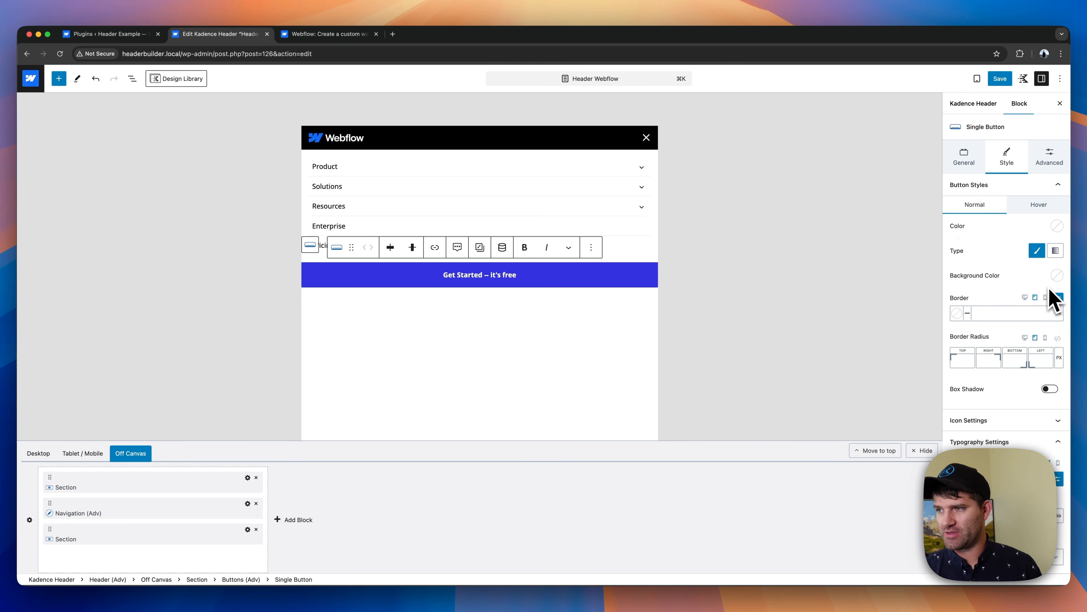
pyautogui.click(1056, 277)
pyautogui.click(1030, 242)
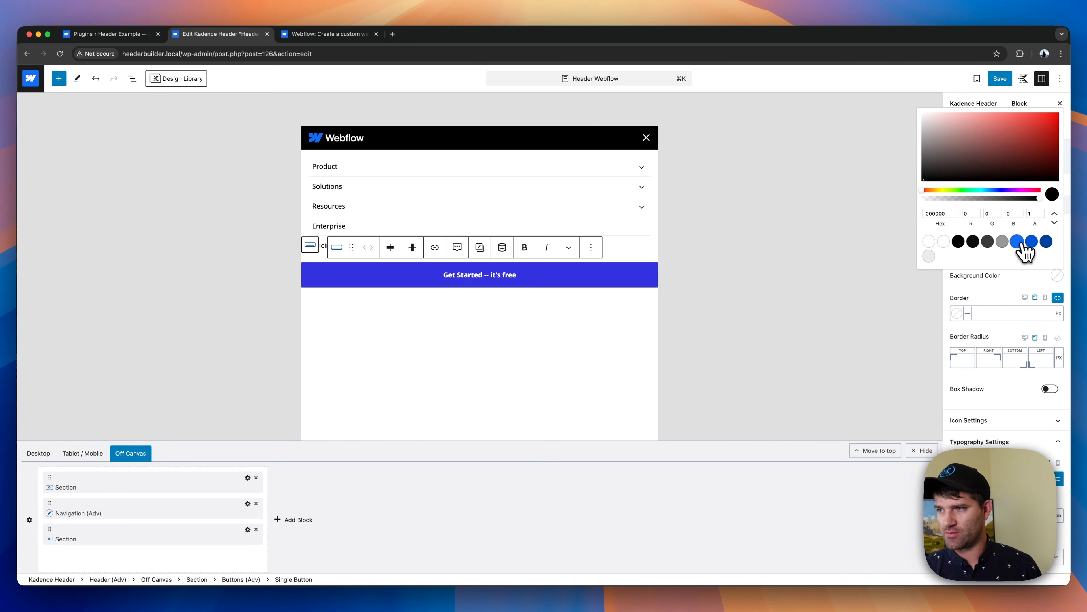
pyautogui.click(1011, 292)
pyautogui.click(1043, 212)
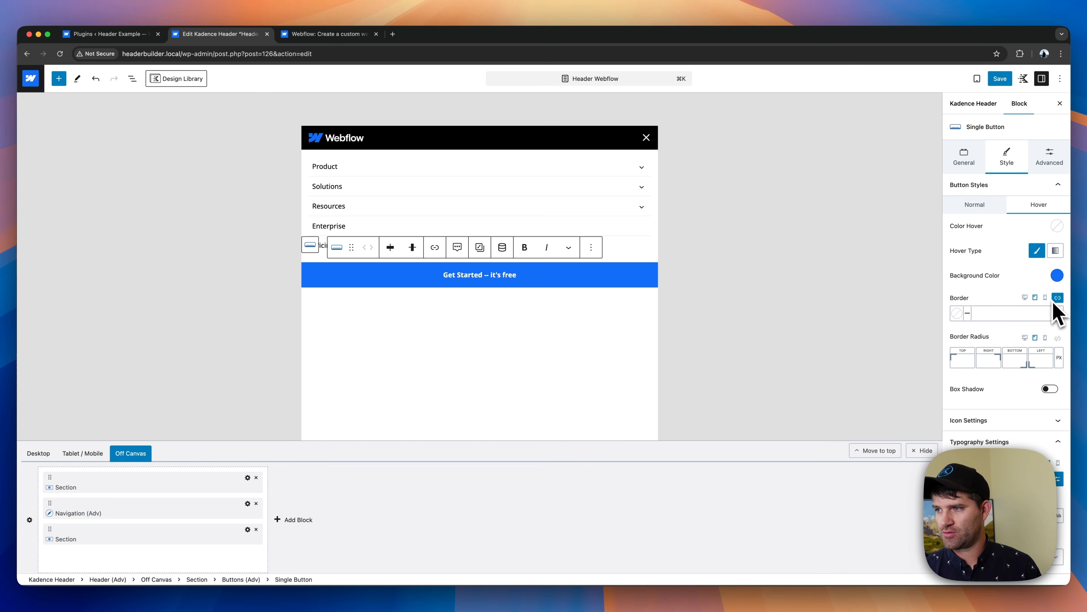
pyautogui.click(1057, 276)
pyautogui.click(1032, 241)
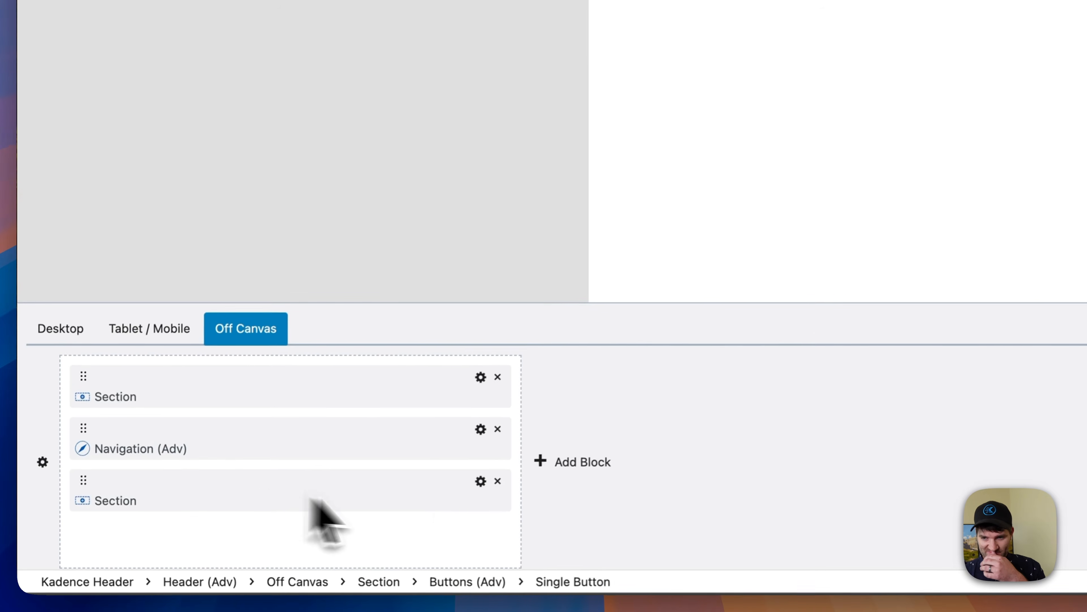
# - Set the tablet padding of the off-canvas section holding the Get Started button to SM on the right and left
pyautogui.click(401, 497)
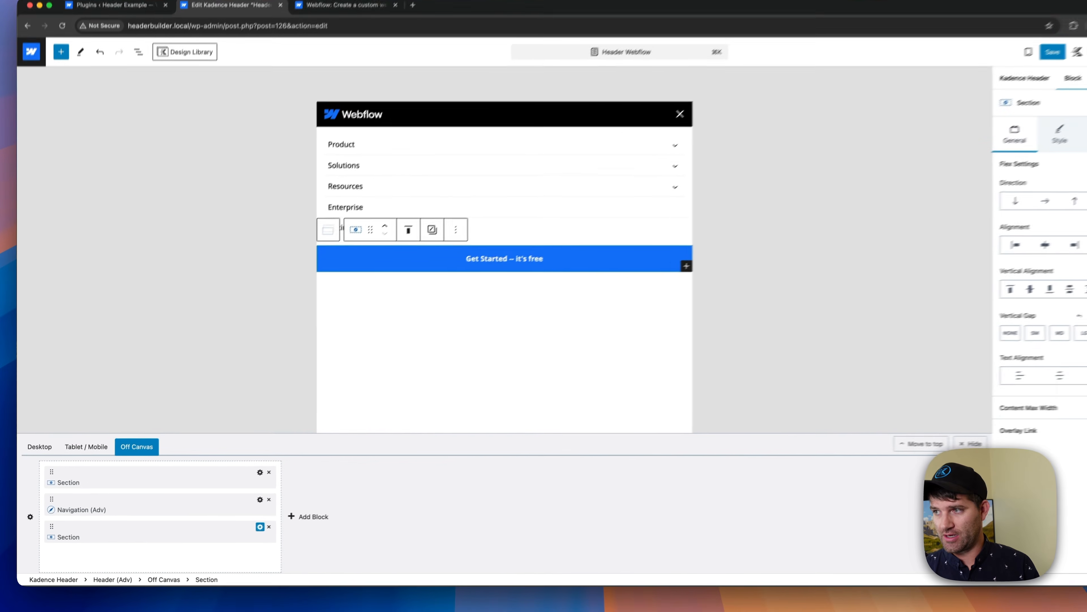
pyautogui.click(1053, 159)
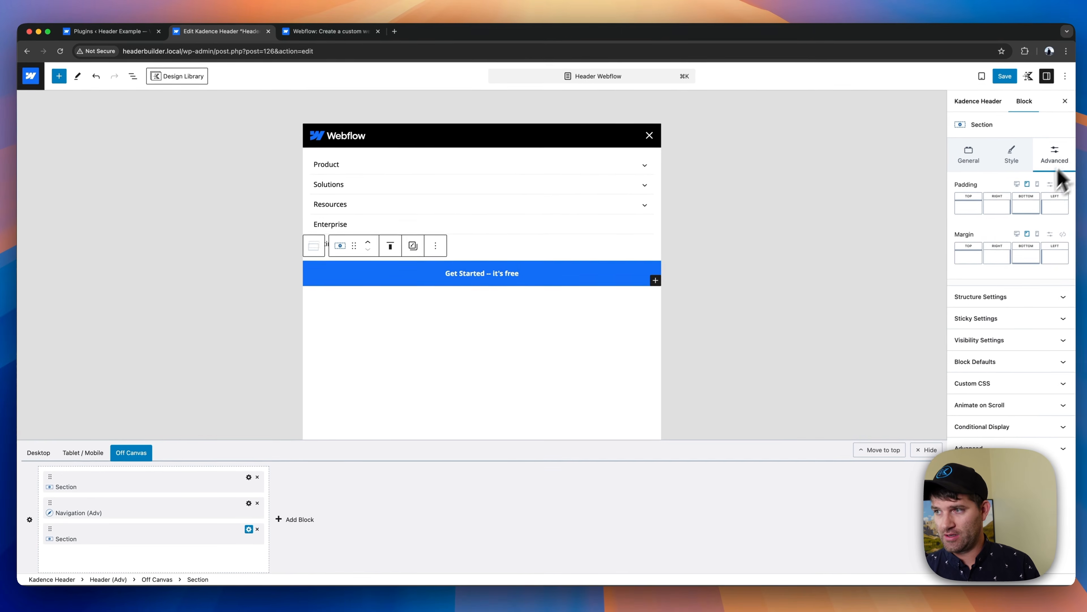
pyautogui.click(997, 209)
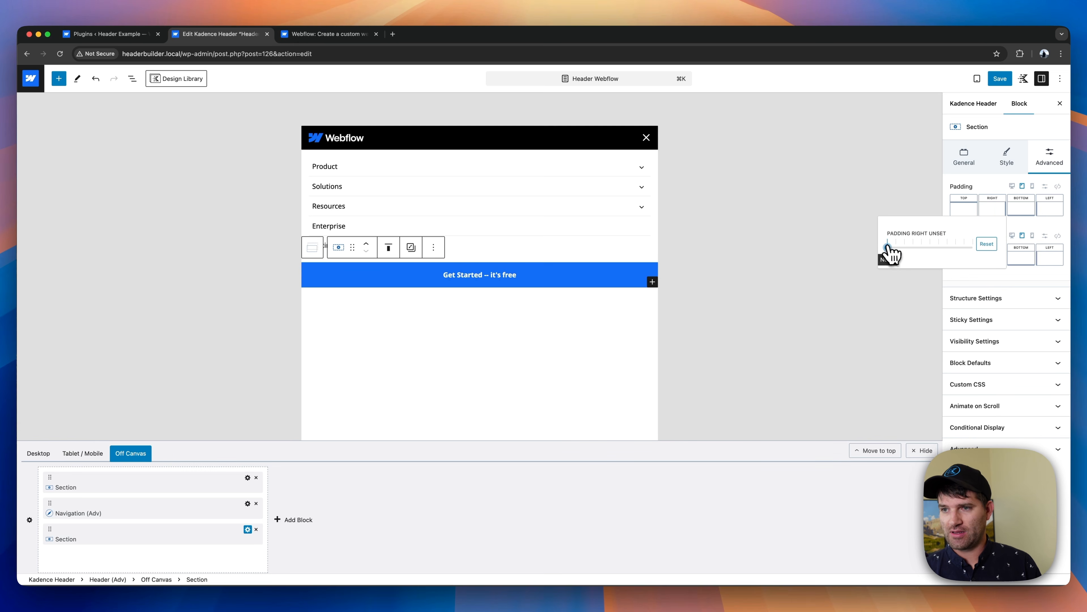
pyautogui.moveTo(888, 247); pyautogui.dragTo(969, 248)
pyautogui.click(1050, 208)
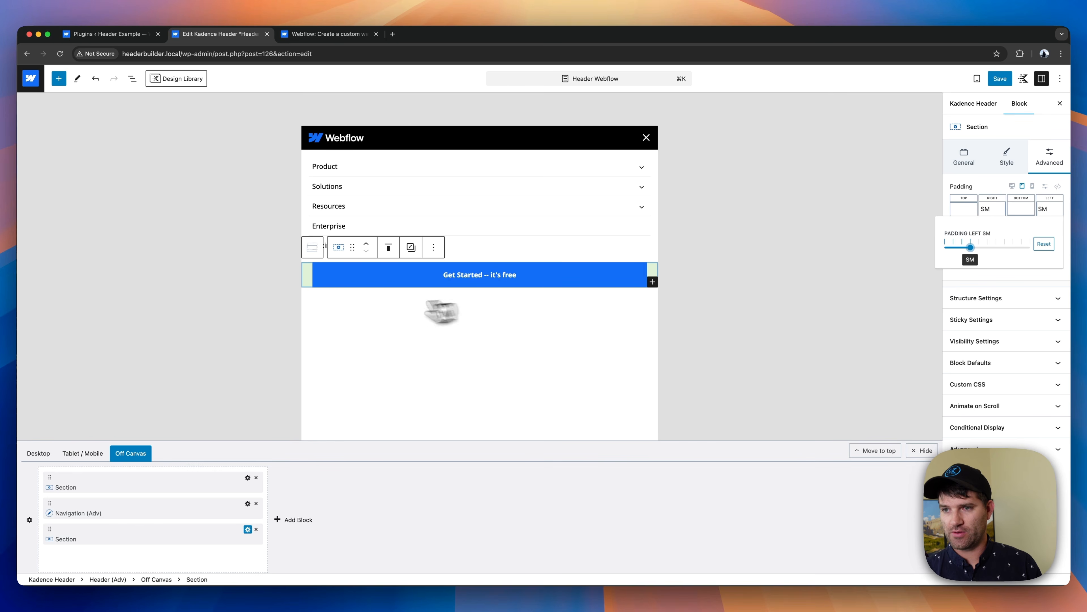
# - Duplicate the Buttons block holding the Get Started button and relabel the upper button "Log in"
pyautogui.click(358, 271)
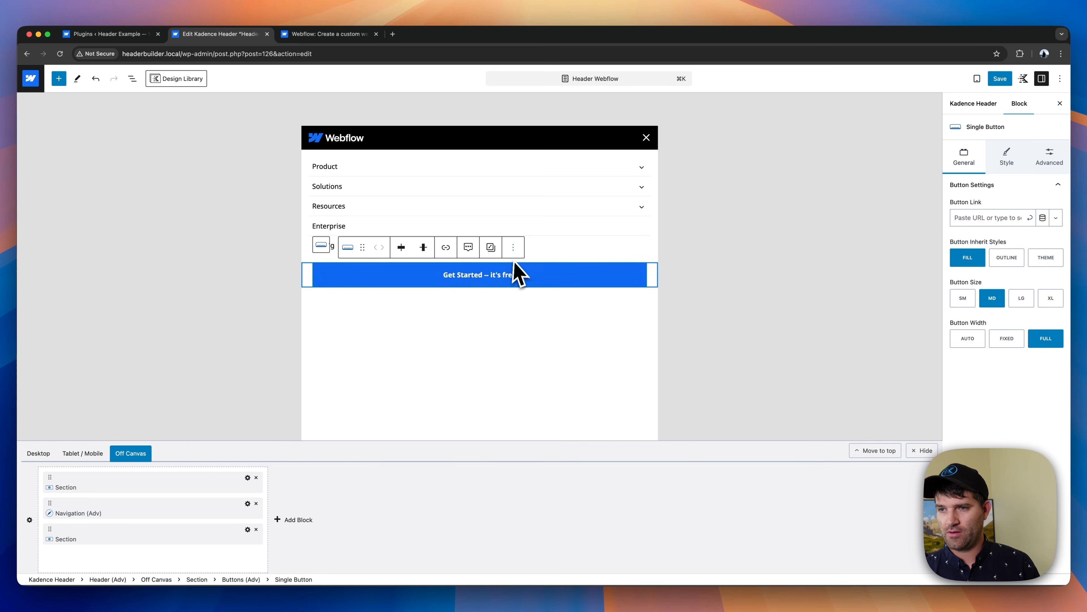
pyautogui.click(321, 245)
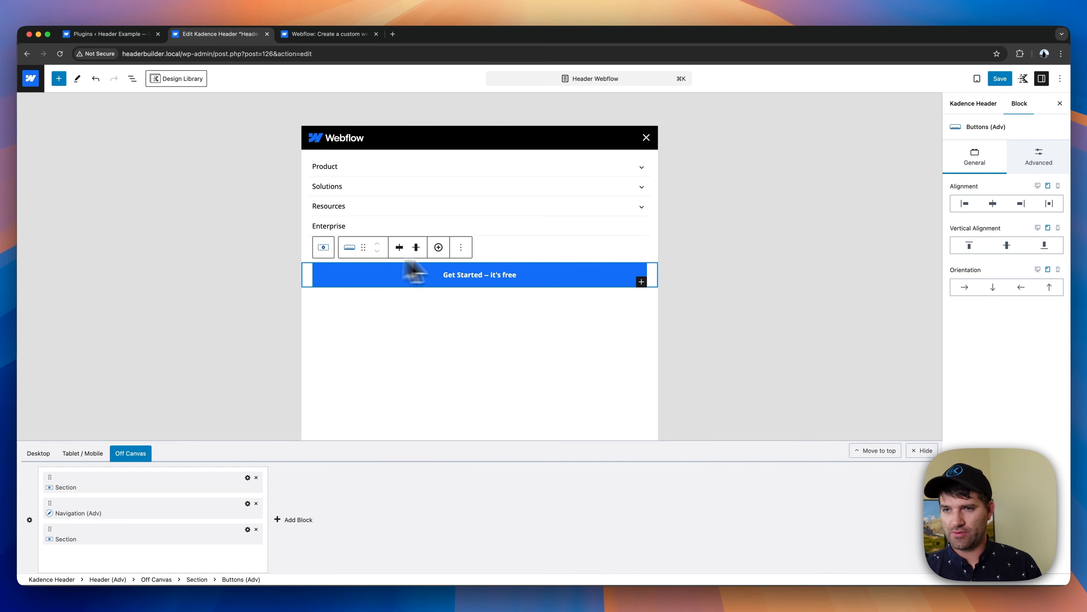
pyautogui.click(460, 247)
pyautogui.click(502, 290)
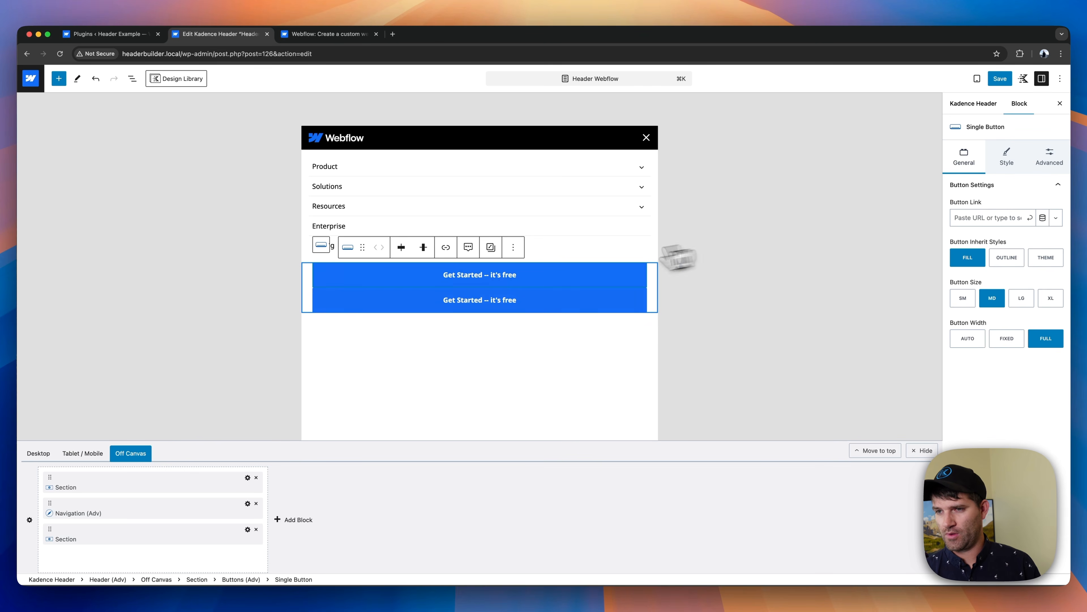
pyautogui.click(479, 276)
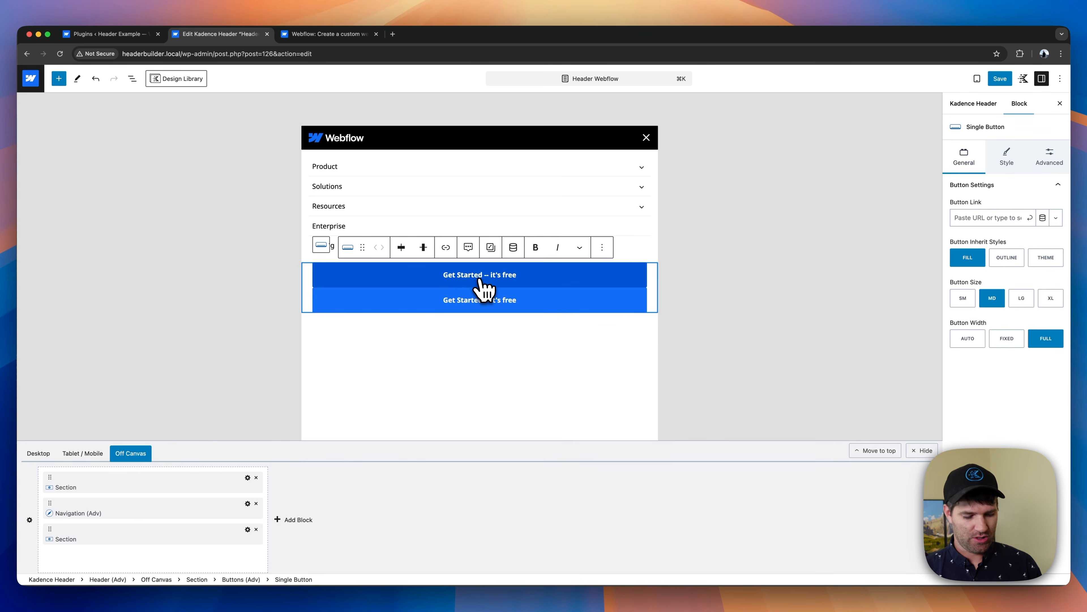
pyautogui.write('Log in')
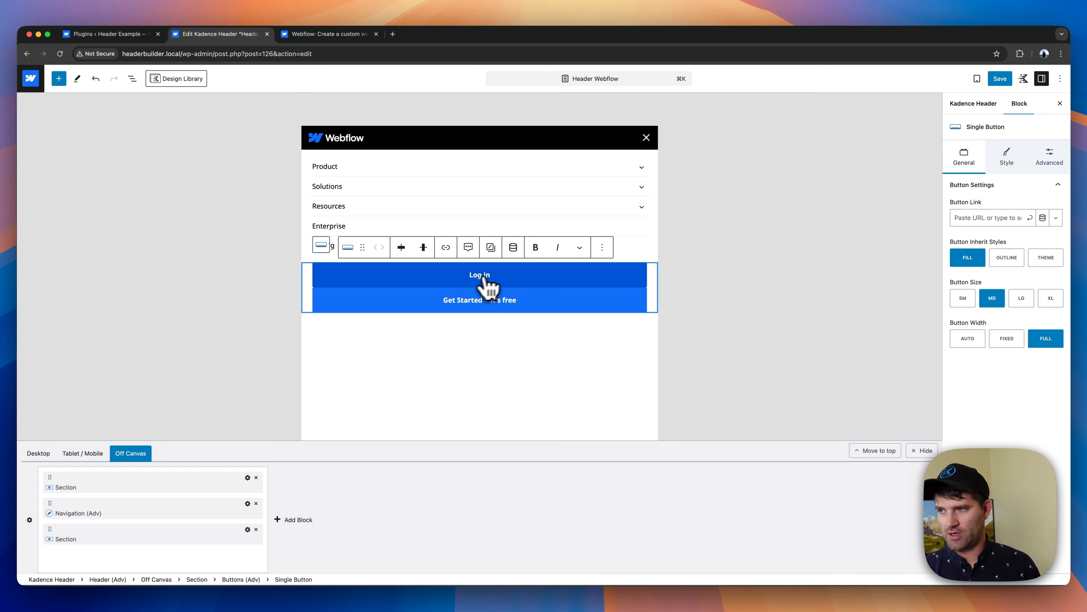
# - Give the Log in button a white background and a 1 px grey #969696 border
pyautogui.click(1007, 169)
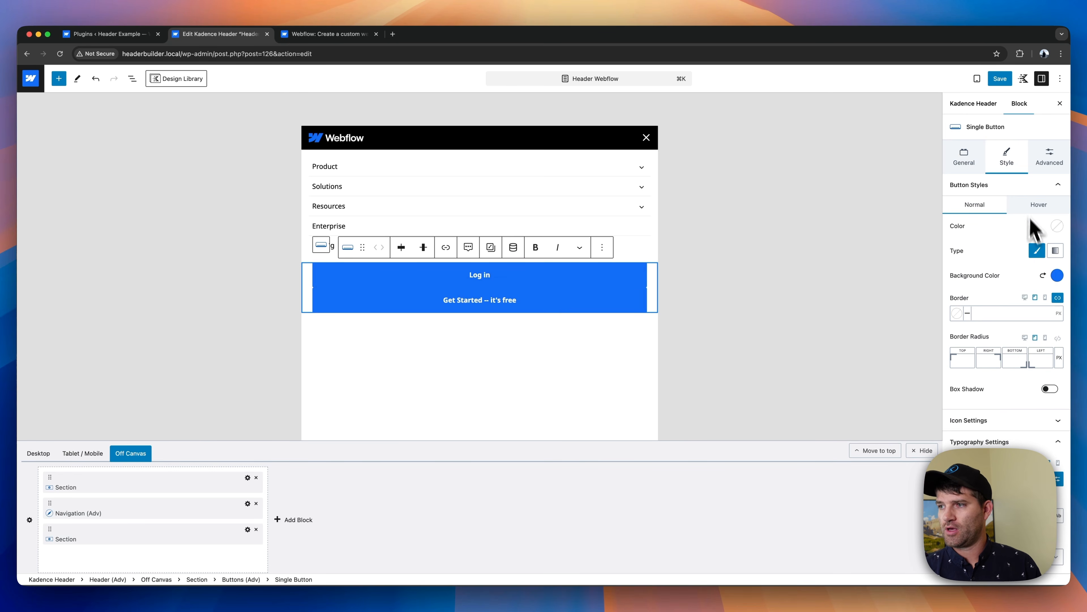
pyautogui.click(1058, 276)
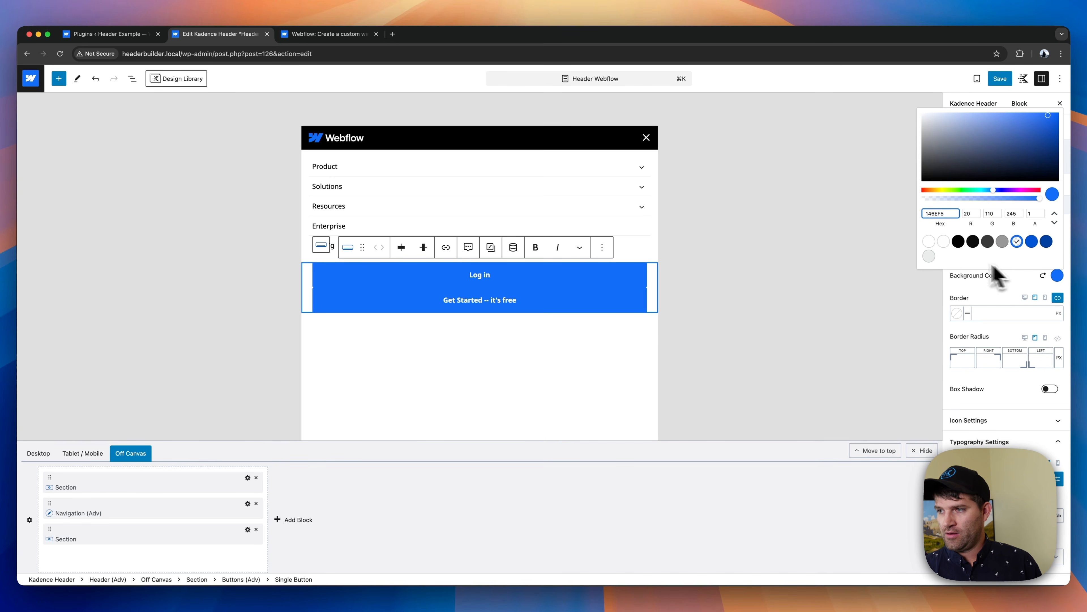
pyautogui.click(930, 243)
pyautogui.click(986, 295)
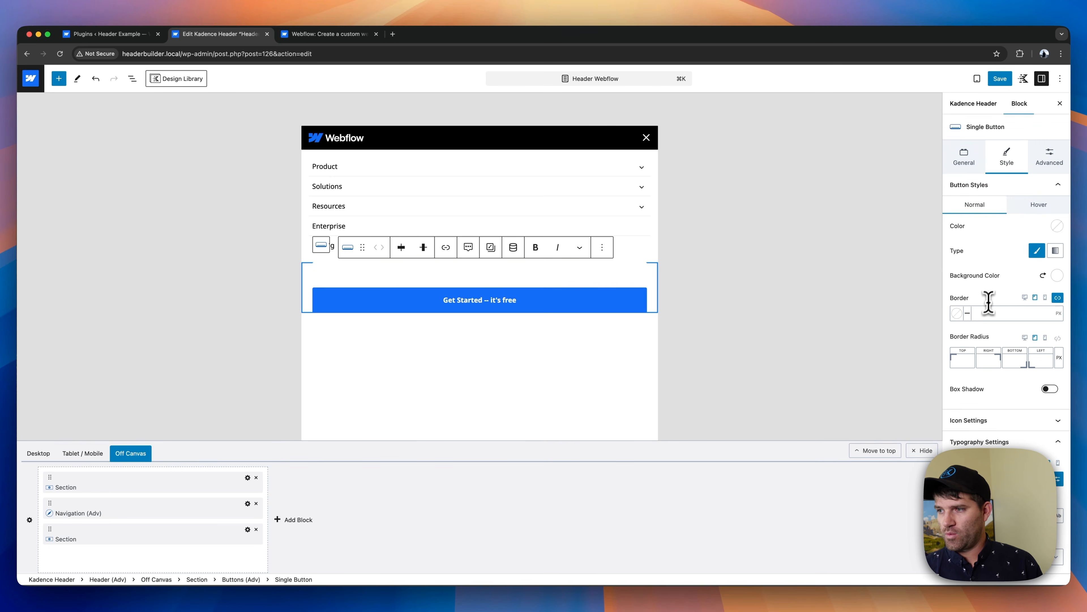
pyautogui.click(958, 314)
pyautogui.click(901, 280)
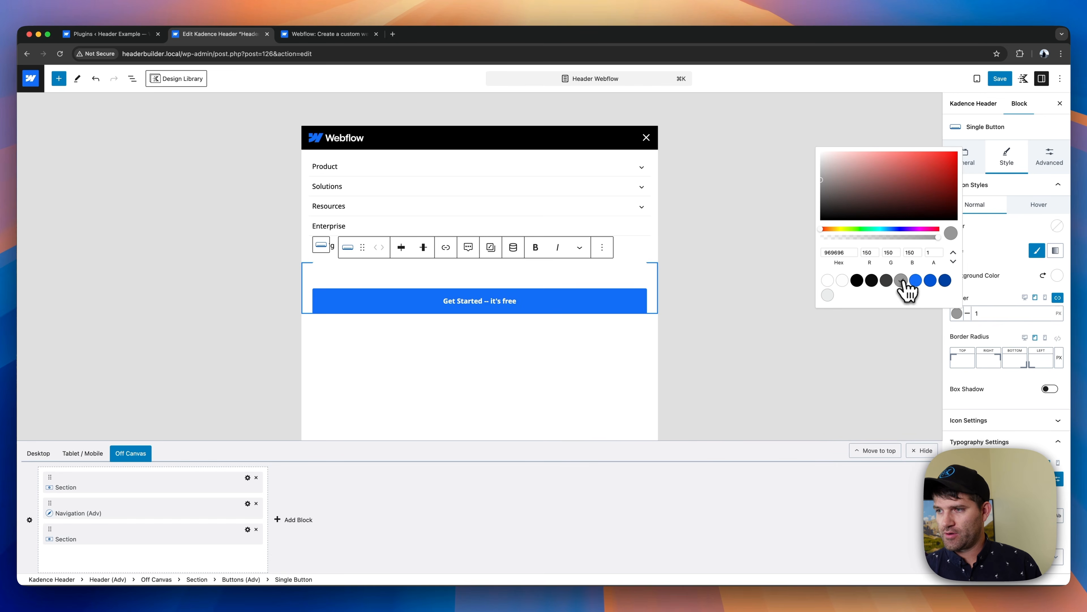
# - Set the Log in button's text color to dark grey #696969
pyautogui.click(1057, 227)
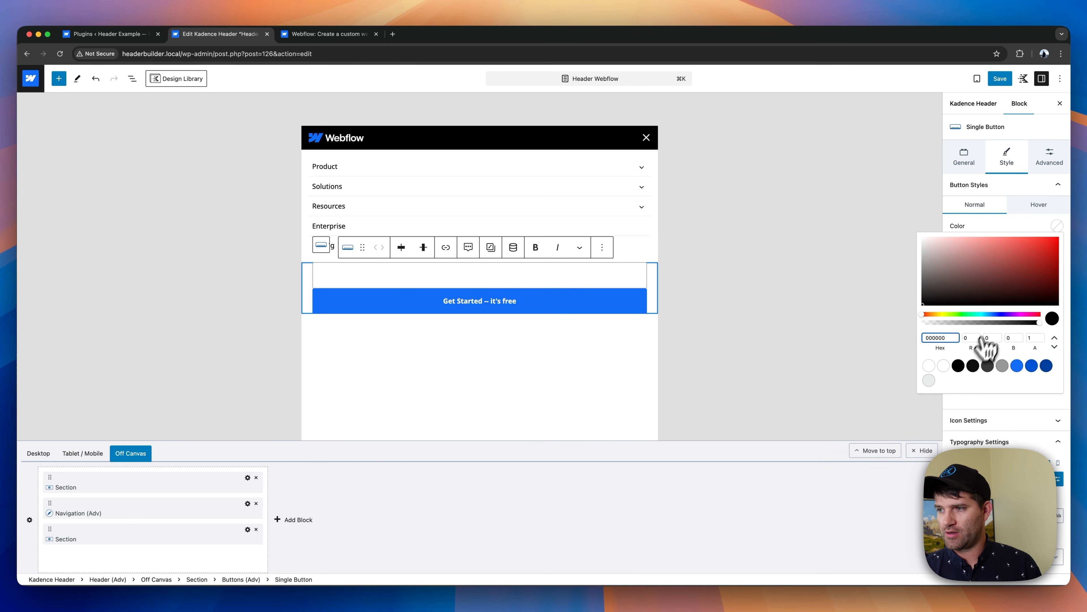
pyautogui.click(959, 365)
pyautogui.click(1002, 366)
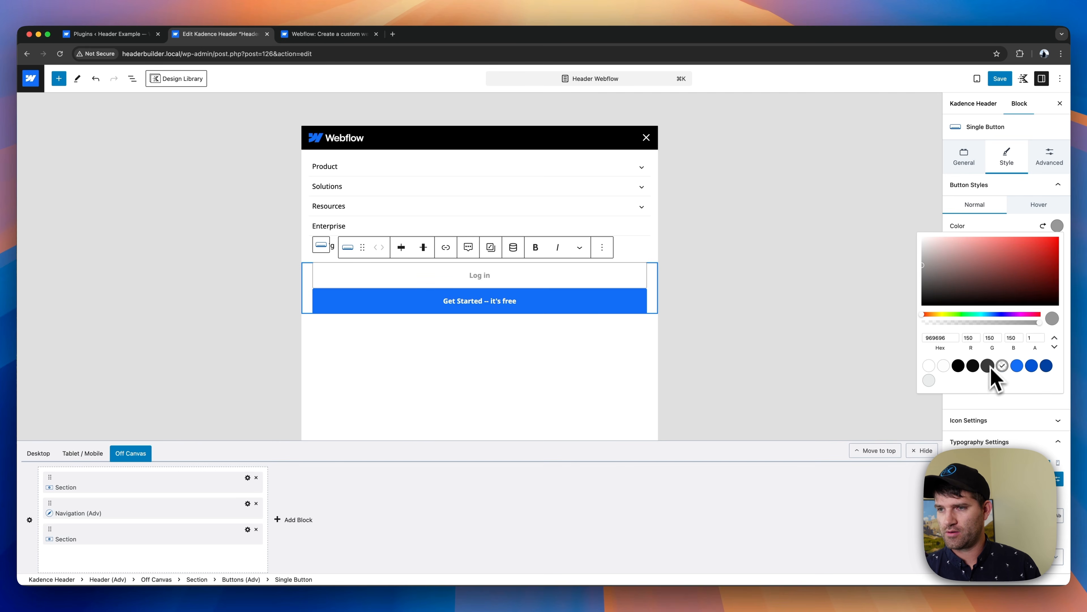
pyautogui.click(926, 279)
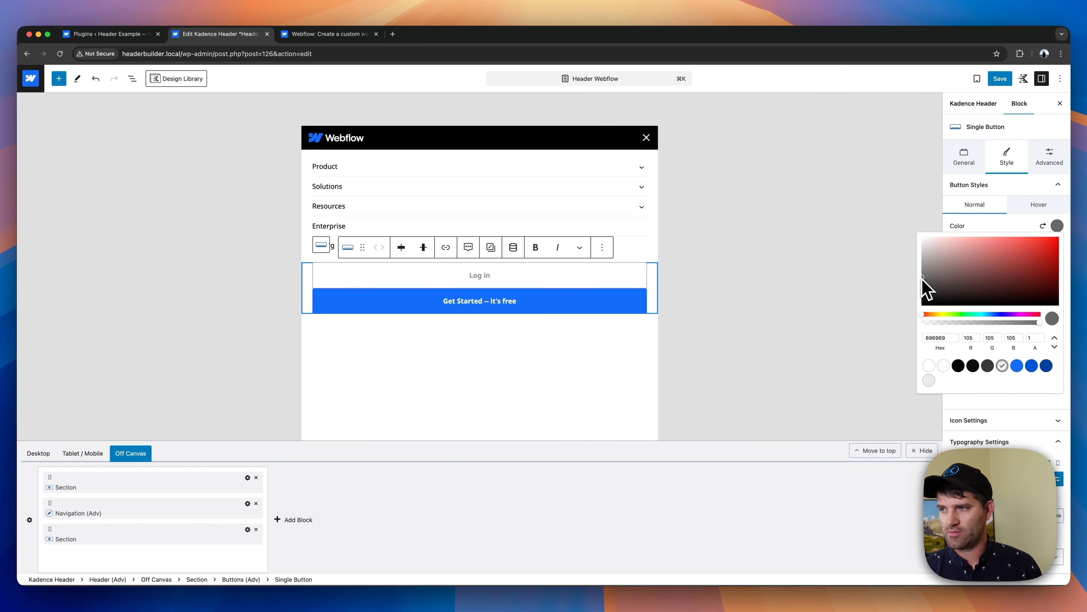
pyautogui.click(1002, 226)
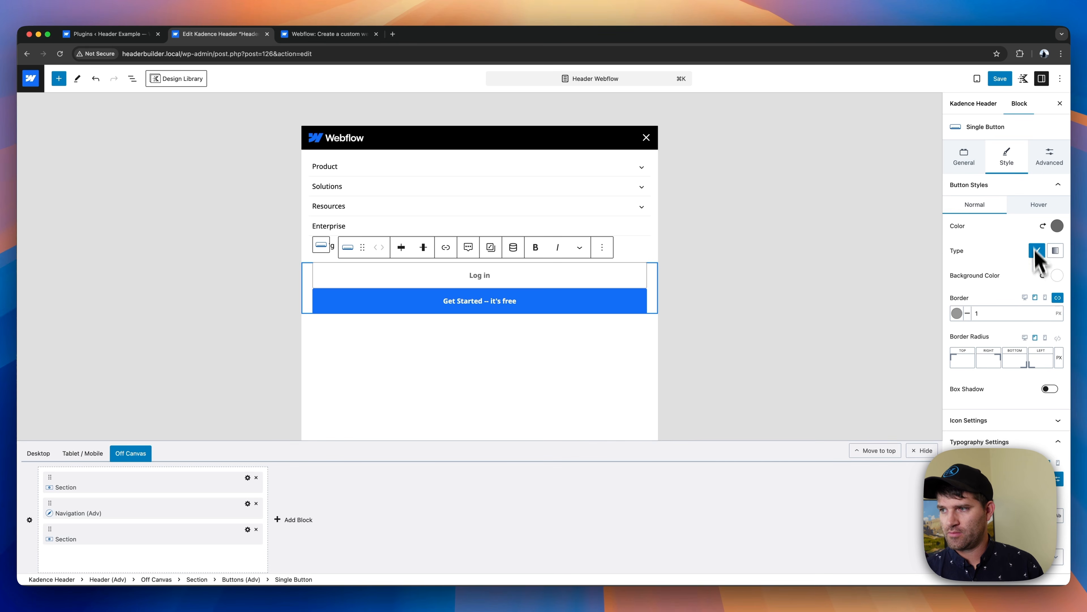
# - Set the Log in button's hover text color to black #000000
pyautogui.click(1040, 206)
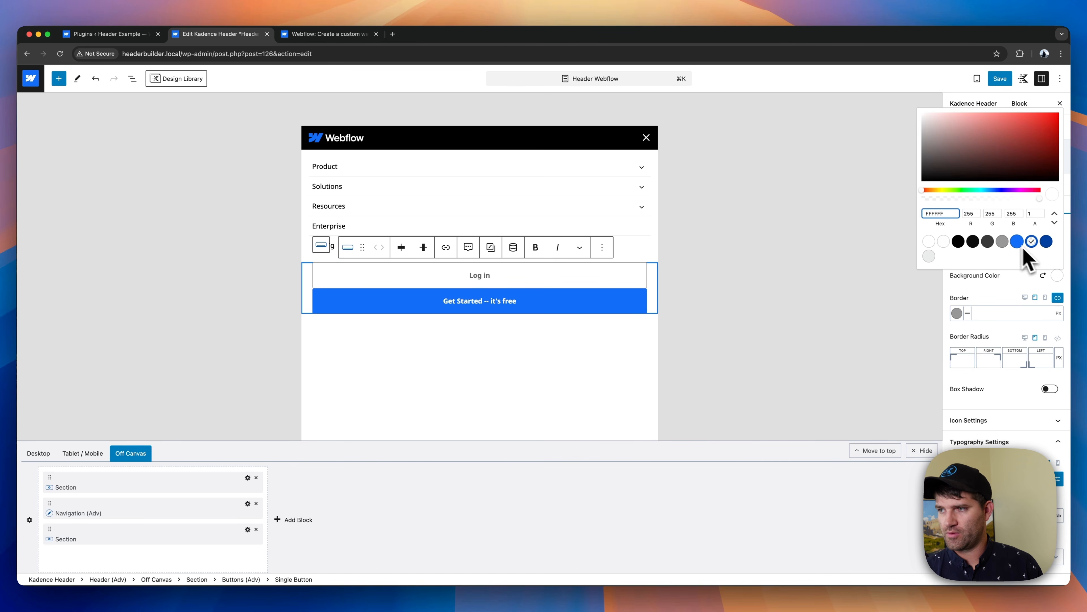
pyautogui.click(997, 302)
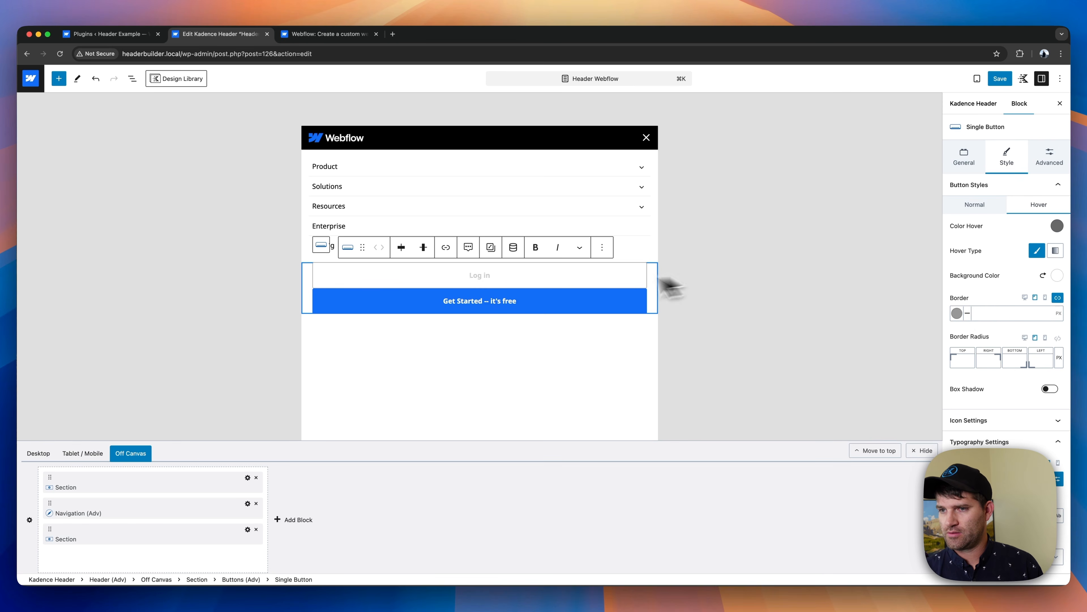
pyautogui.click(1057, 226)
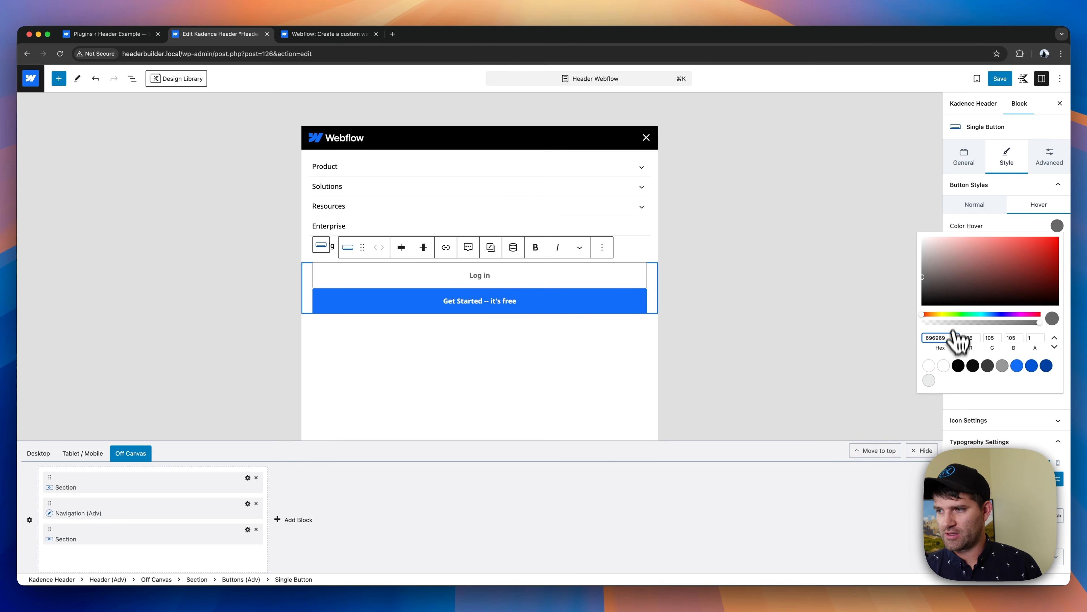
pyautogui.click(959, 366)
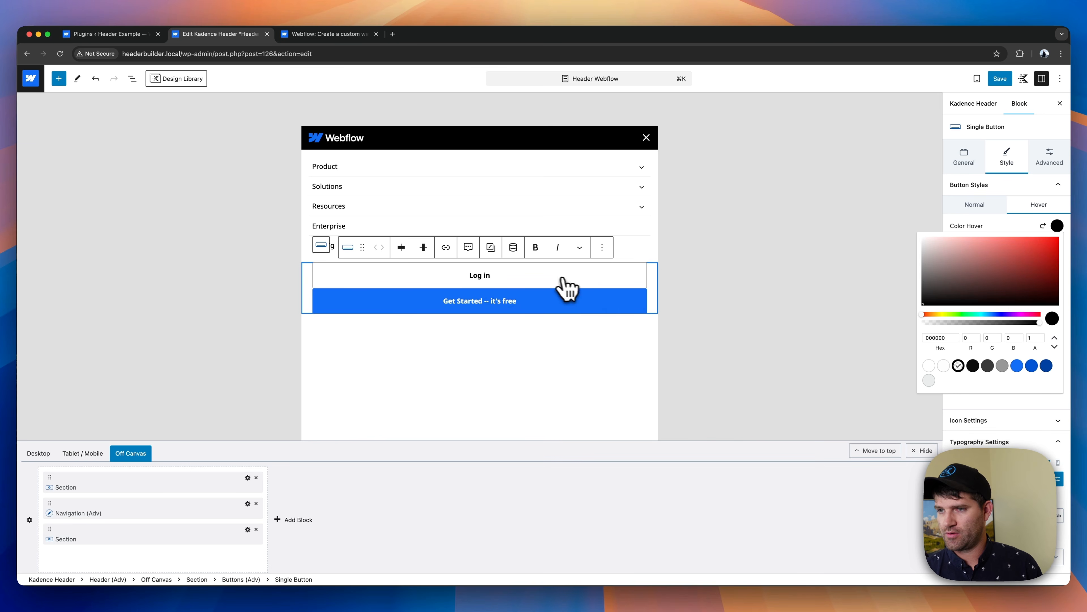
# - Set the Log in button's tablet padding to XXS on the top and bottom
pyautogui.click(1049, 158)
pyautogui.click(1050, 159)
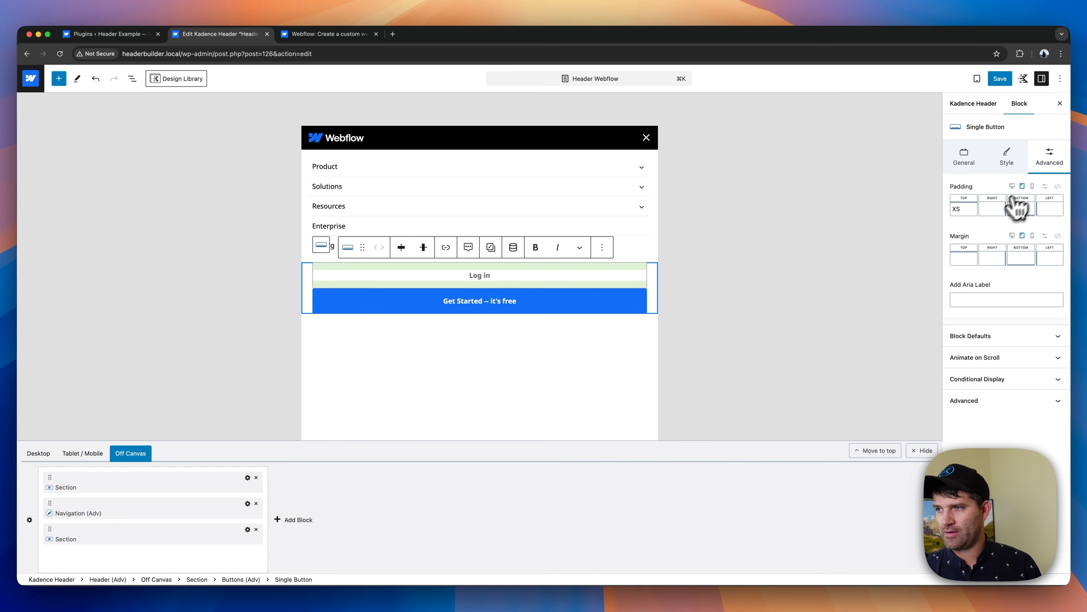
pyautogui.click(965, 209)
pyautogui.moveTo(876, 248); pyautogui.dragTo(868, 248)
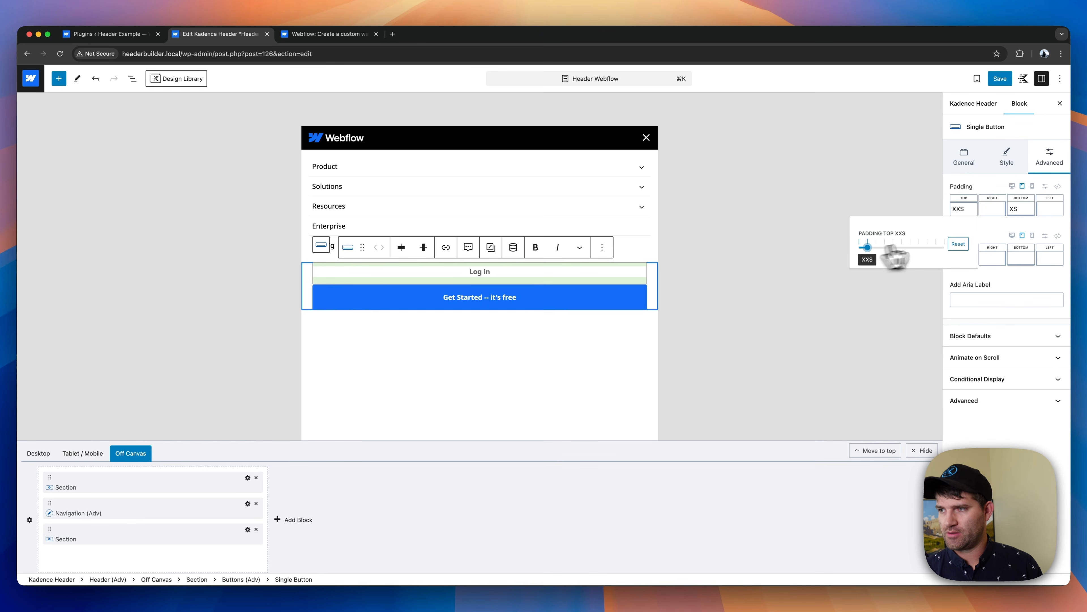
pyautogui.click(1021, 209)
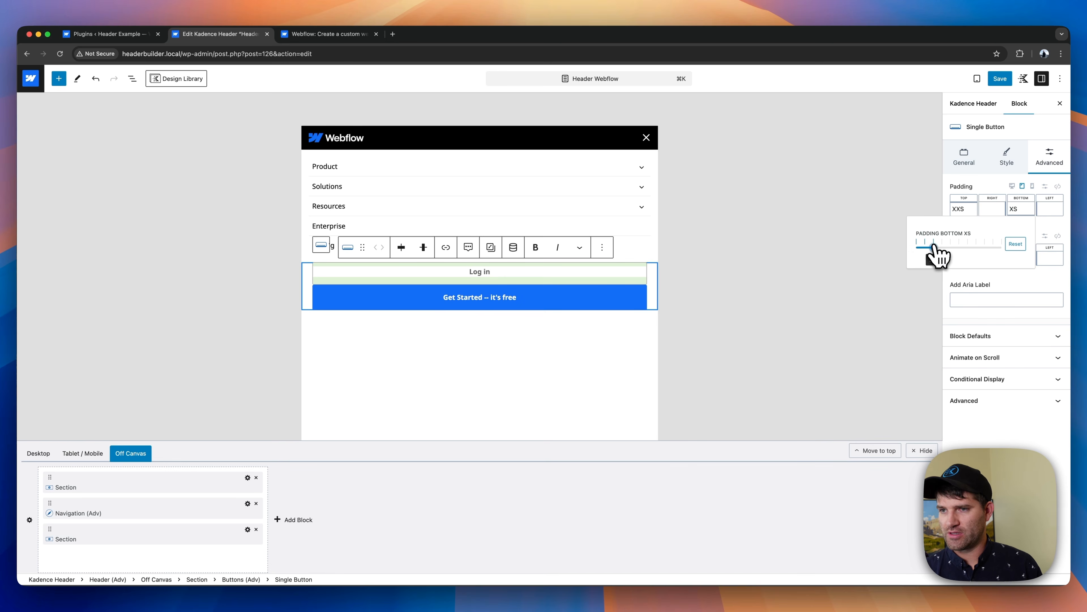
pyautogui.moveTo(935, 246); pyautogui.dragTo(926, 248)
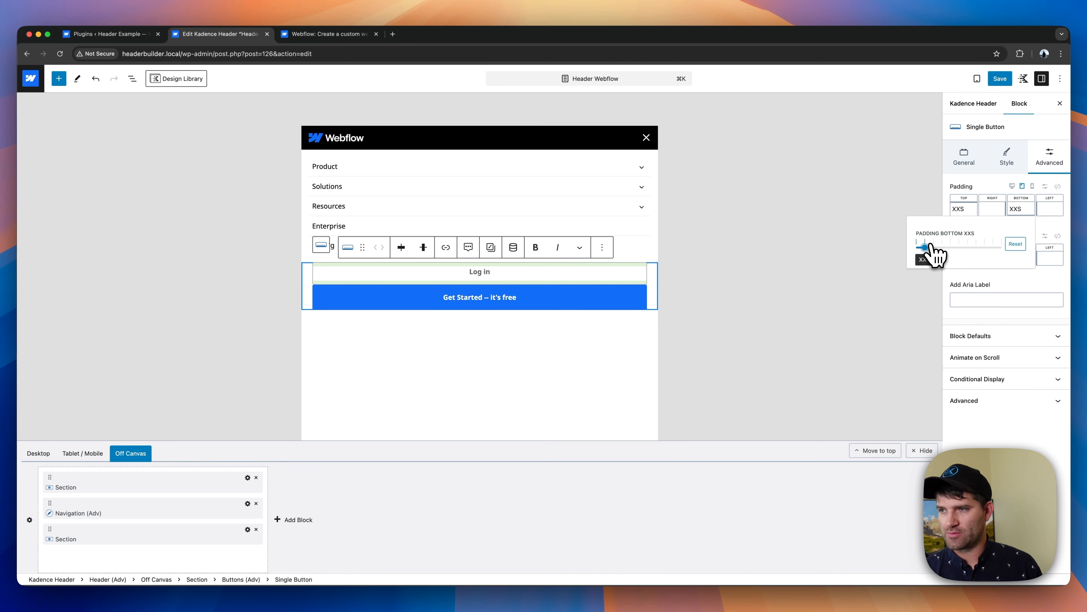
# - Duplicate the Log in button within its row and relabel the copy "Contact Sales"
pyautogui.rightClick(608, 268)
pyautogui.click(606, 295)
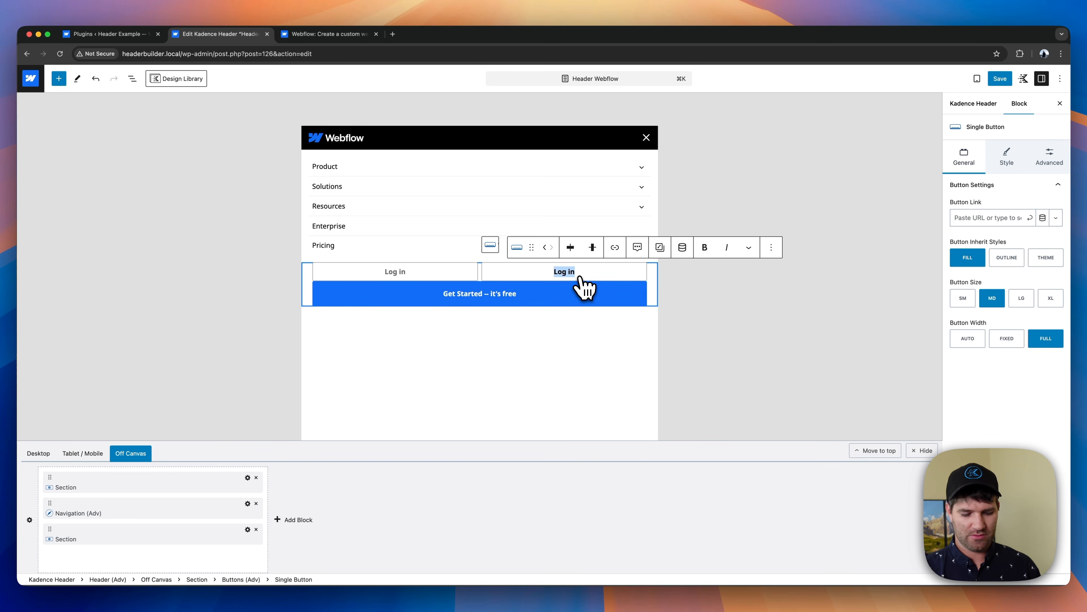
pyautogui.write('Contact Sales')
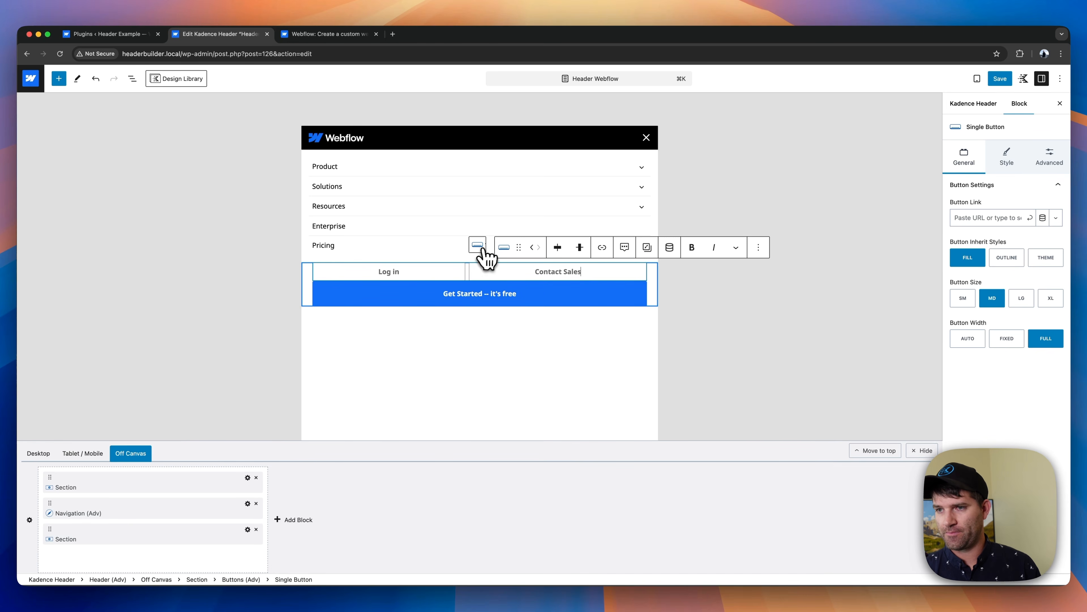
# - Set the tablet bottom margin of the Buttons block holding Log in and Contact Sales to SM
pyautogui.click(478, 246)
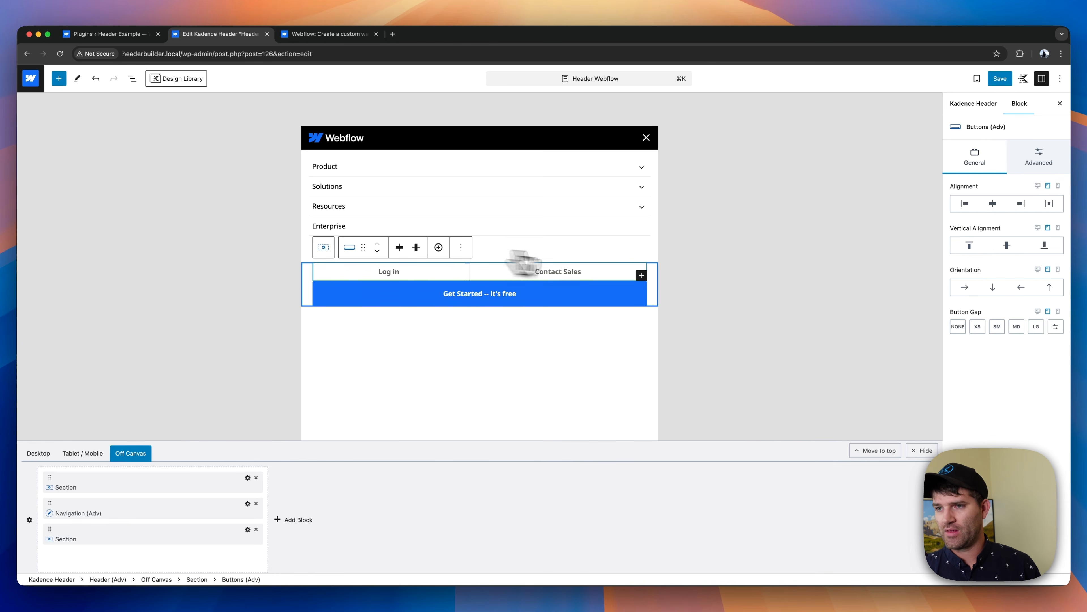
pyautogui.click(1044, 163)
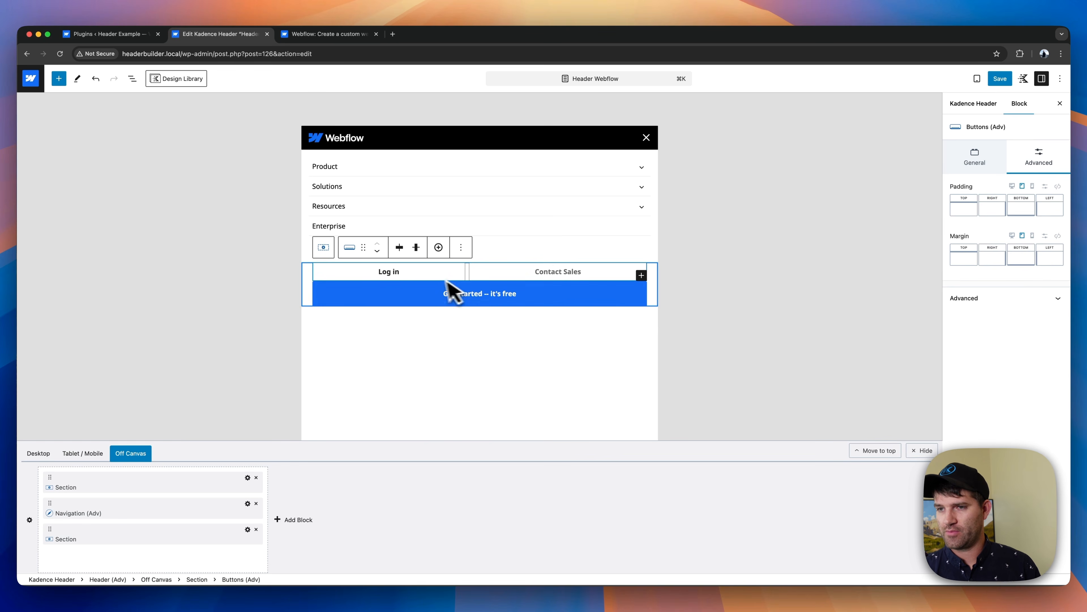
pyautogui.click(1024, 258)
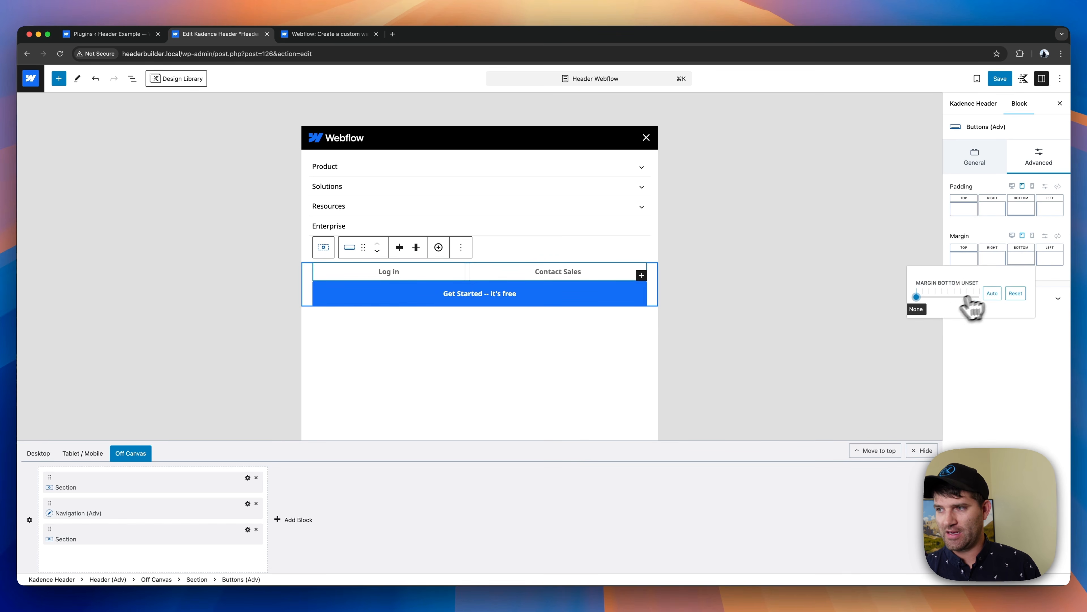
pyautogui.moveTo(928, 297); pyautogui.dragTo(936, 298)
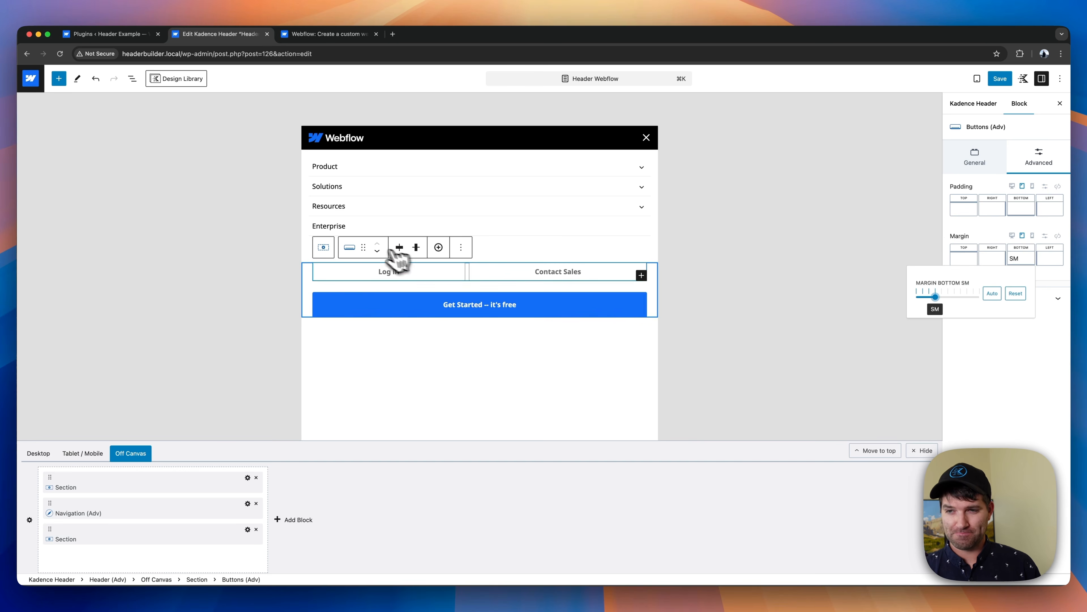
# - Set the tablet Flex Grow of the off-canvas section holding the action buttons to 1
pyautogui.click(325, 251)
pyautogui.scroll(-5, 477, 377)
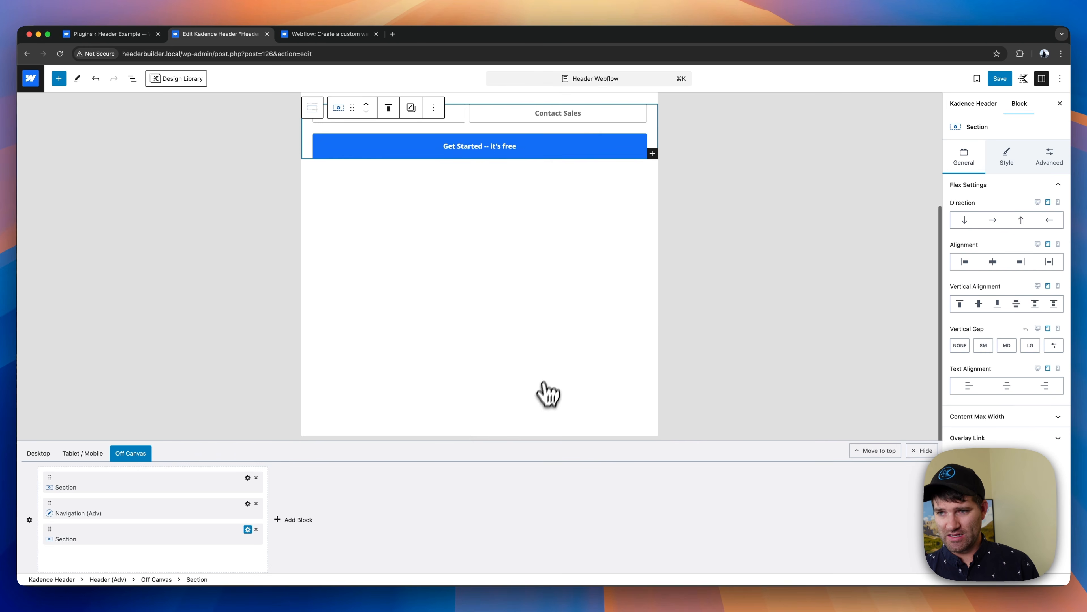
pyautogui.scroll(5, 490, 342)
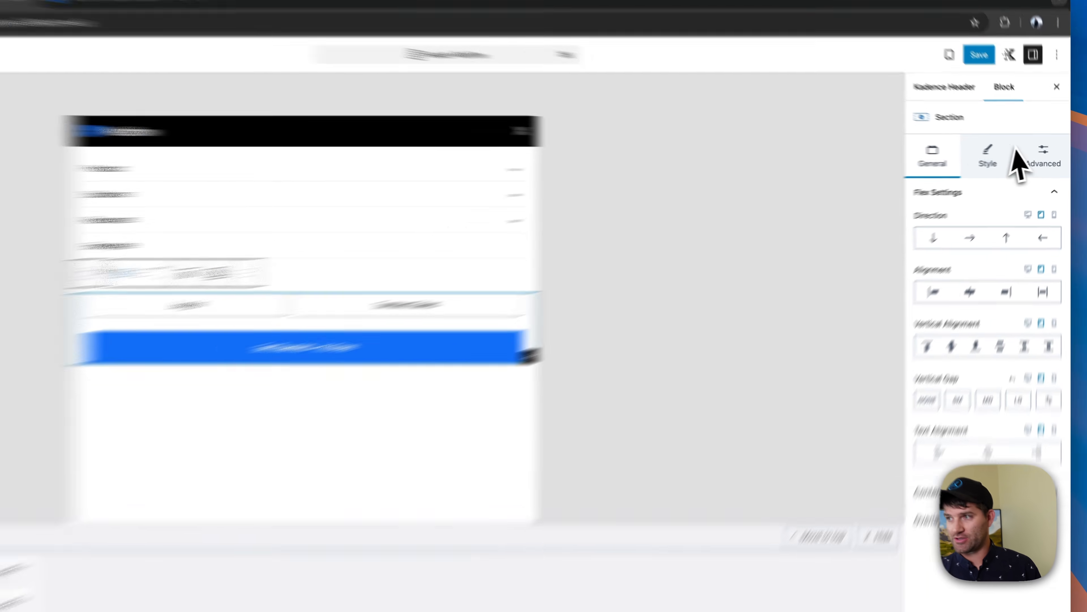
pyautogui.click(1050, 157)
pyautogui.click(912, 456)
pyautogui.scroll(-6, 983, 437)
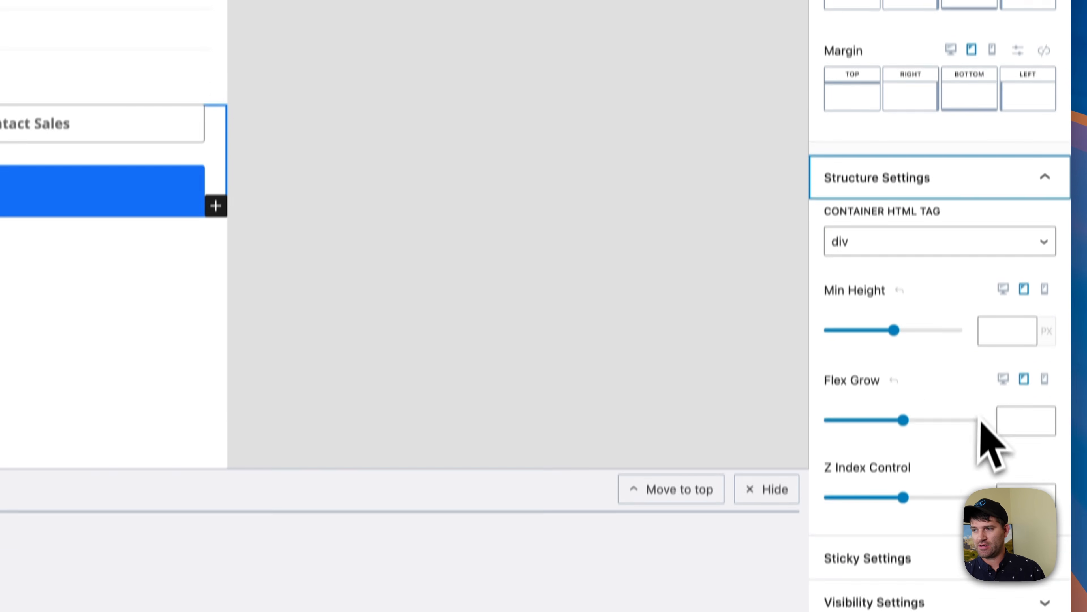
pyautogui.click(1017, 388)
pyautogui.write('1')
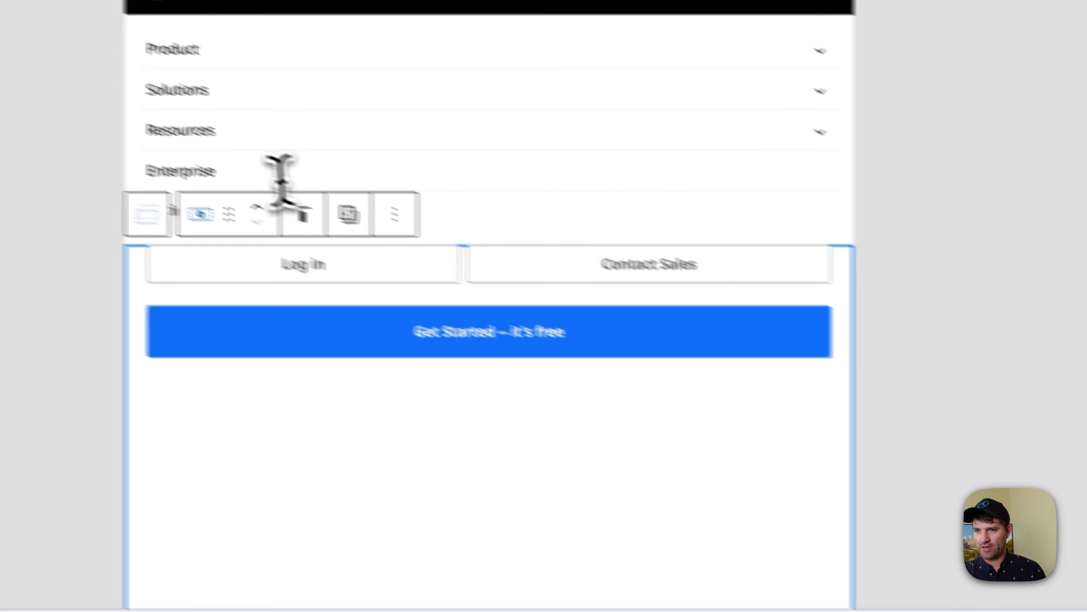
# - Align the action-button section's content vertically to the bottom of the off-canvas area
pyautogui.click(386, 245)
pyautogui.click(420, 377)
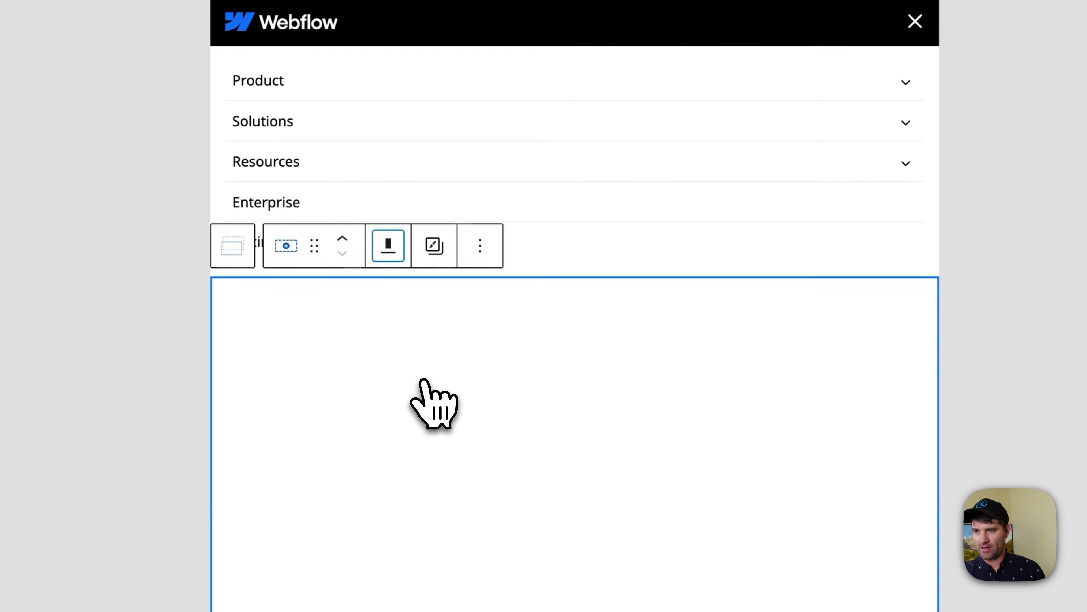
pyautogui.scroll(-5, 724, 240)
pyautogui.scroll(5, 753, 232)
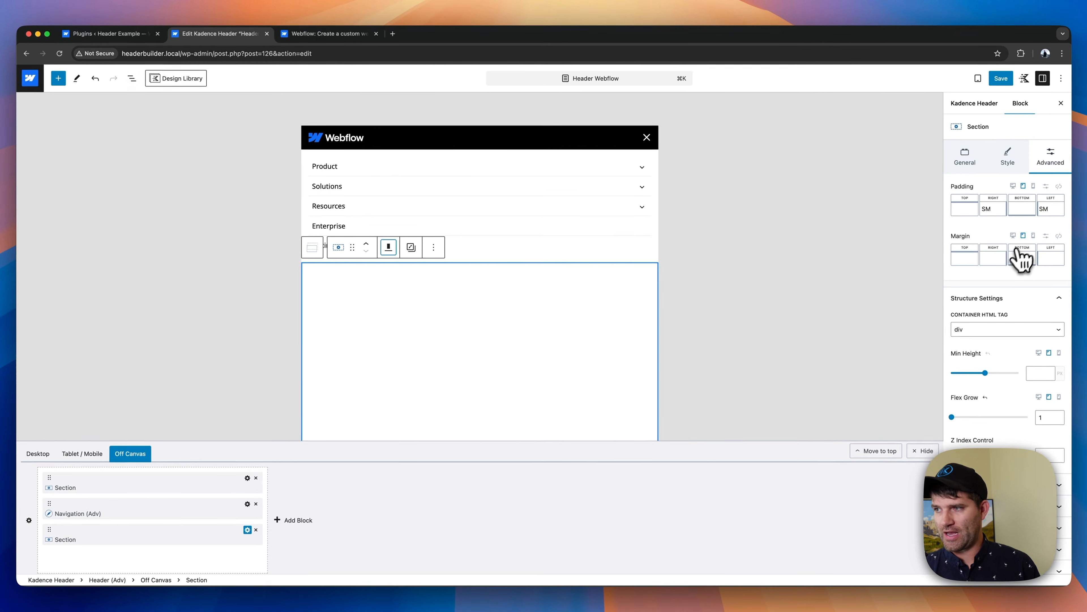
# - Set the tablet bottom padding of the action-button section to SM
pyautogui.click(1022, 209)
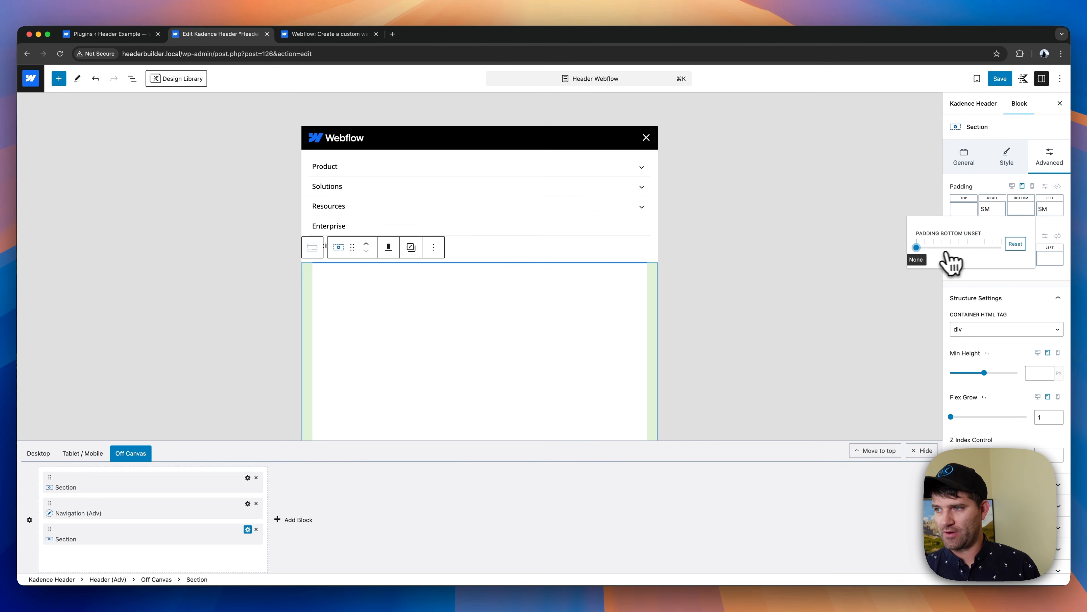
pyautogui.scroll(-3, 535, 355)
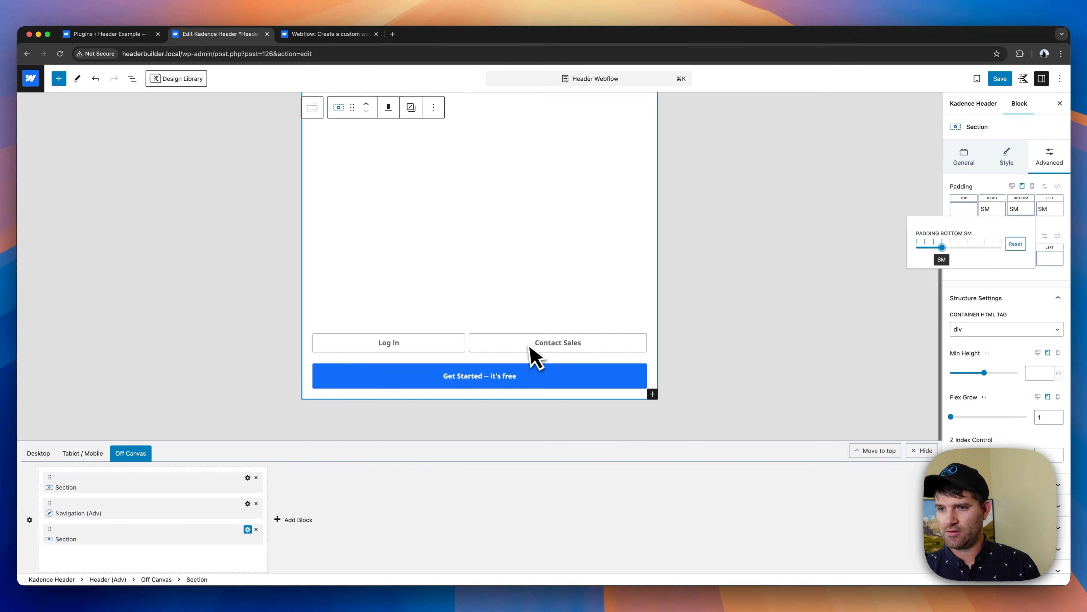
pyautogui.scroll(5, 528, 349)
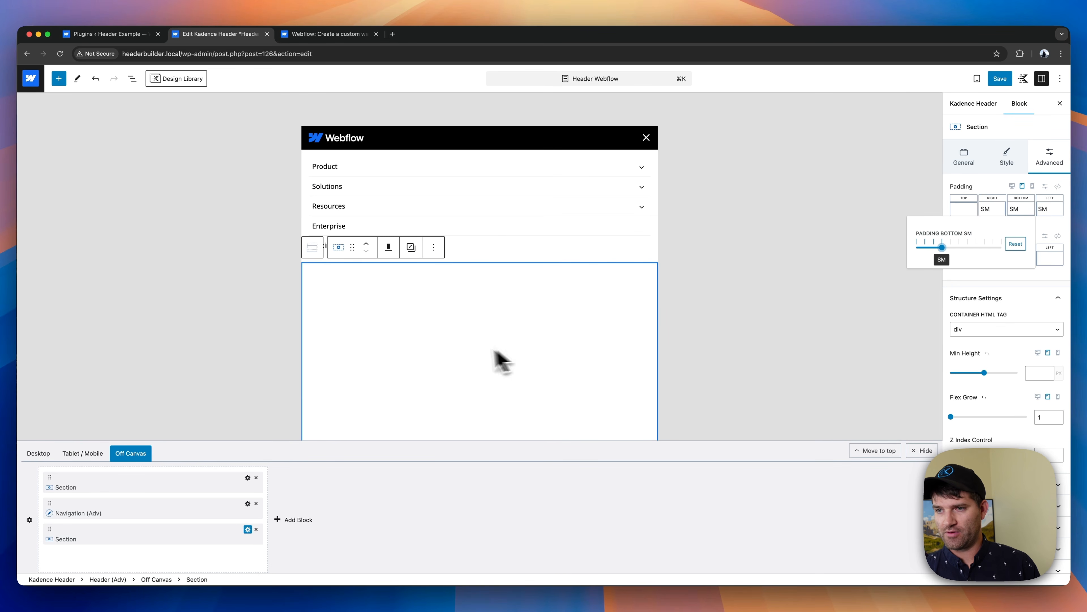
pyautogui.scroll(-3, 501, 357)
pyautogui.scroll(3, 522, 361)
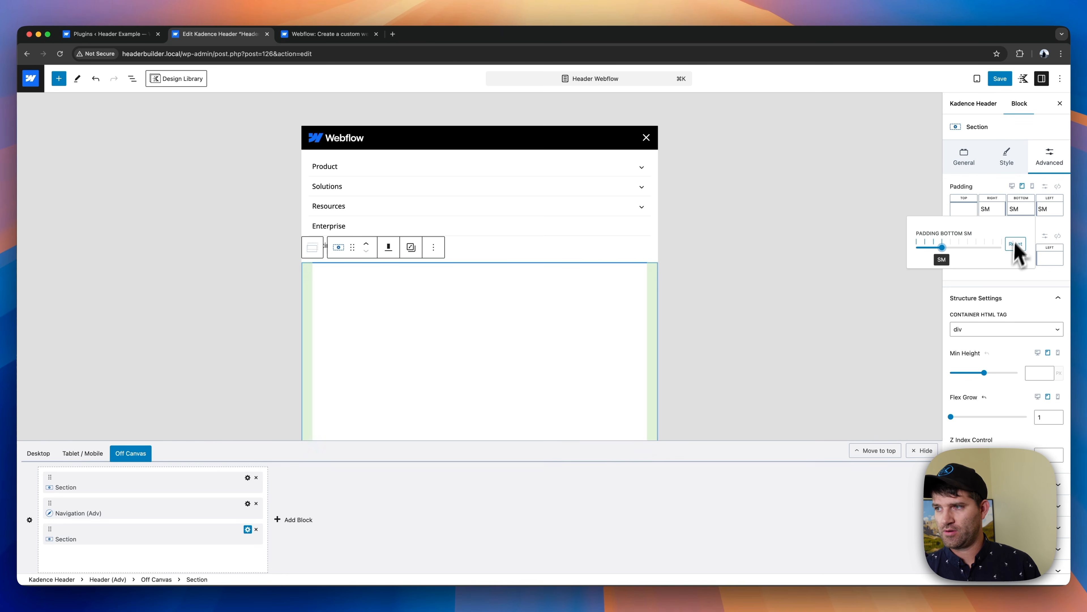
# - Switch to the mobile preview and expand the Product mega menu in the off-canvas navigation
pyautogui.click(1032, 187)
pyautogui.click(1033, 186)
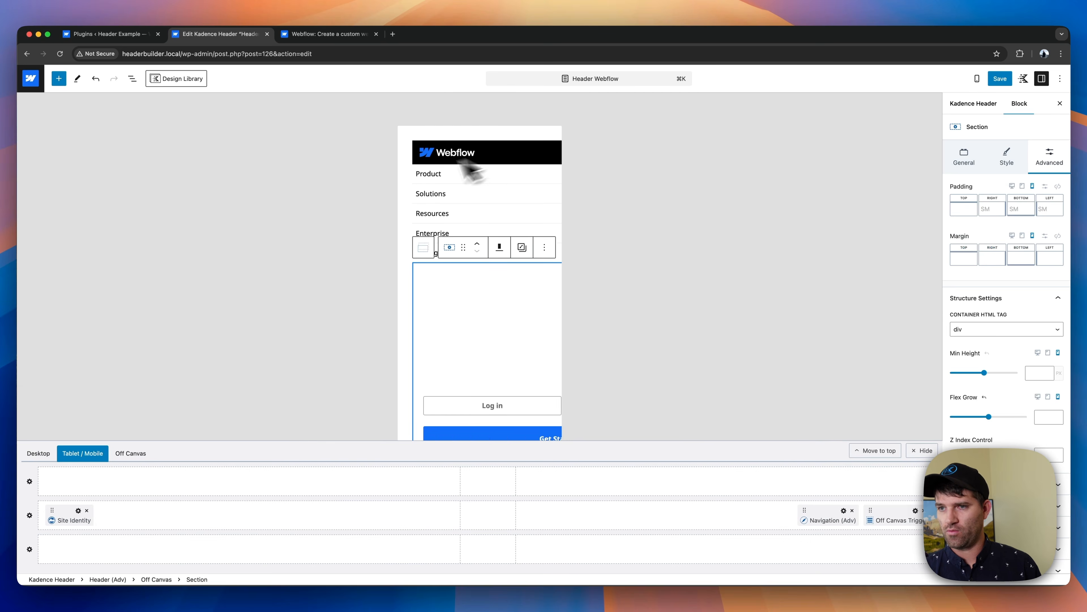
pyautogui.click(539, 177)
pyautogui.click(541, 175)
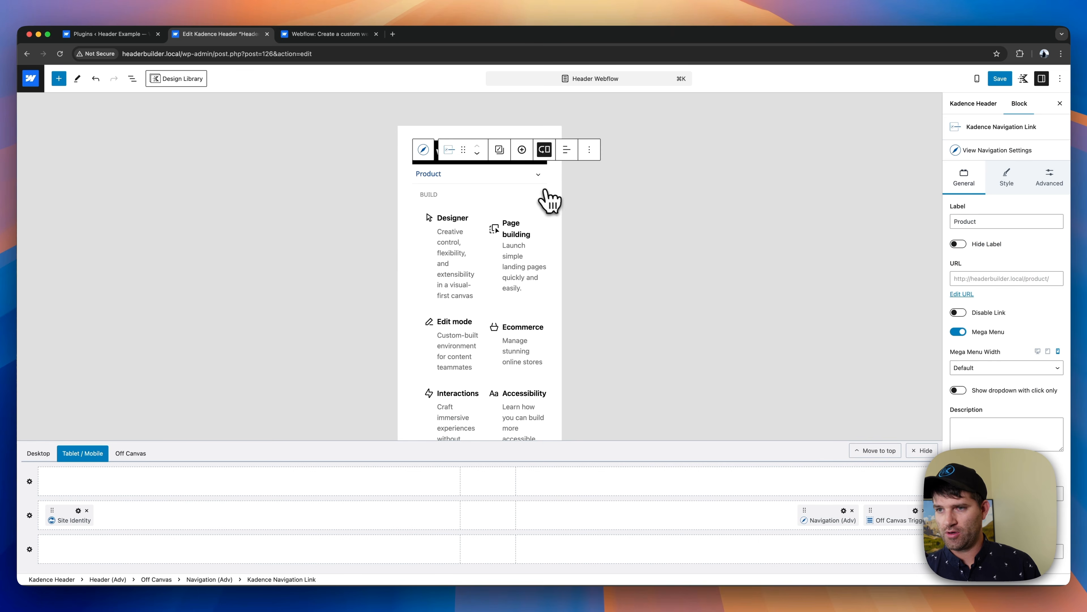
# - Set the mobile orientation of the Build navigation (Products-subnav-1) in the Product mega menu to Vertical
pyautogui.click(481, 259)
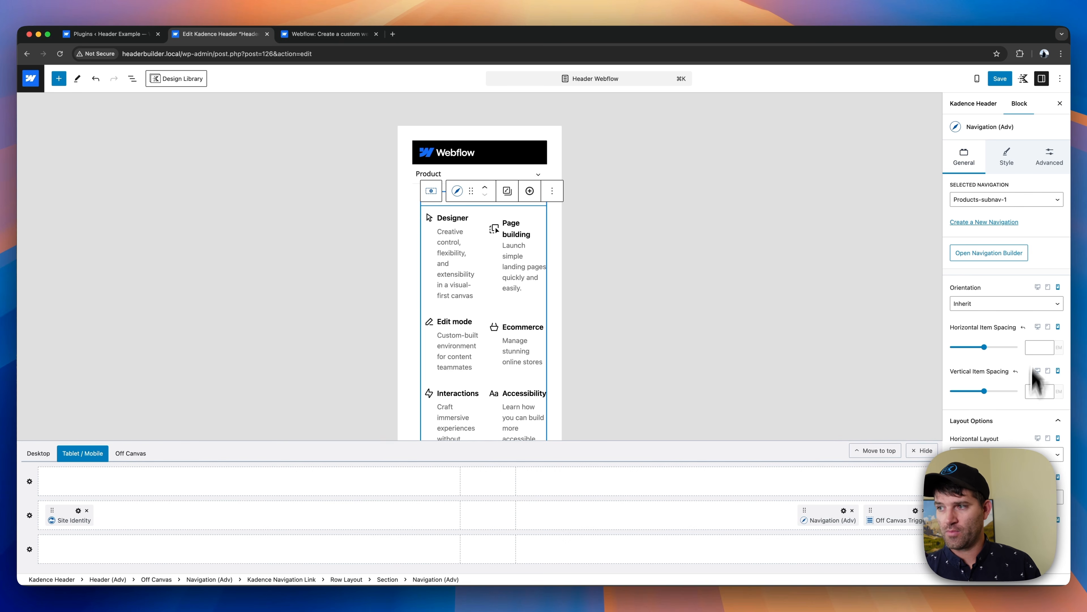
pyautogui.click(987, 303)
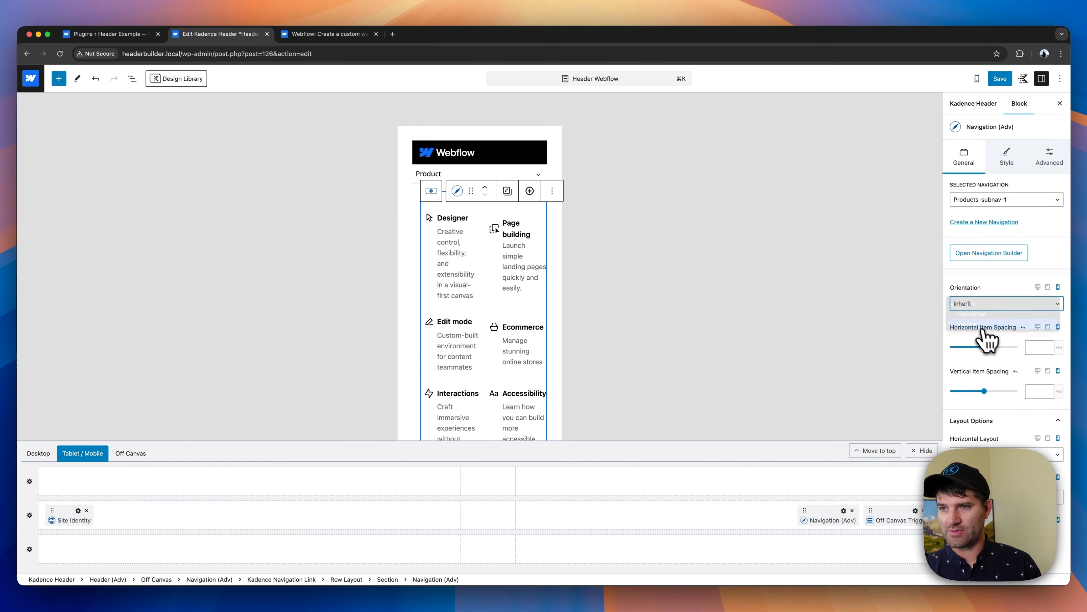
pyautogui.click(985, 340)
# - Set the mobile orientation of the Scale navigation (Products-subnav-2) in the Product mega menu to Vertical
pyautogui.scroll(-8, 488, 296)
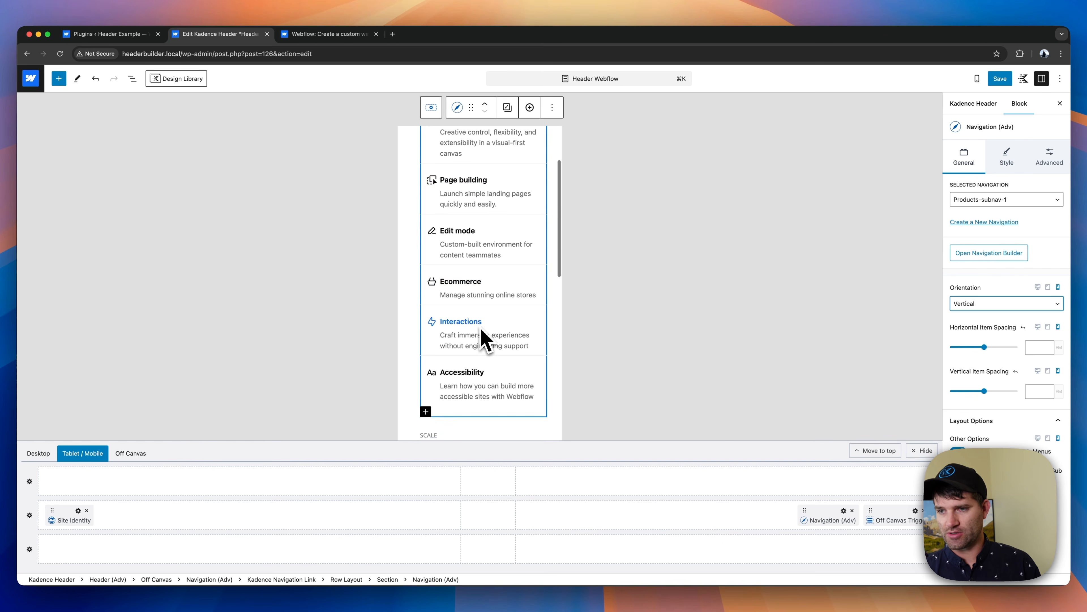
pyautogui.scroll(-1, 484, 370)
pyautogui.click(478, 305)
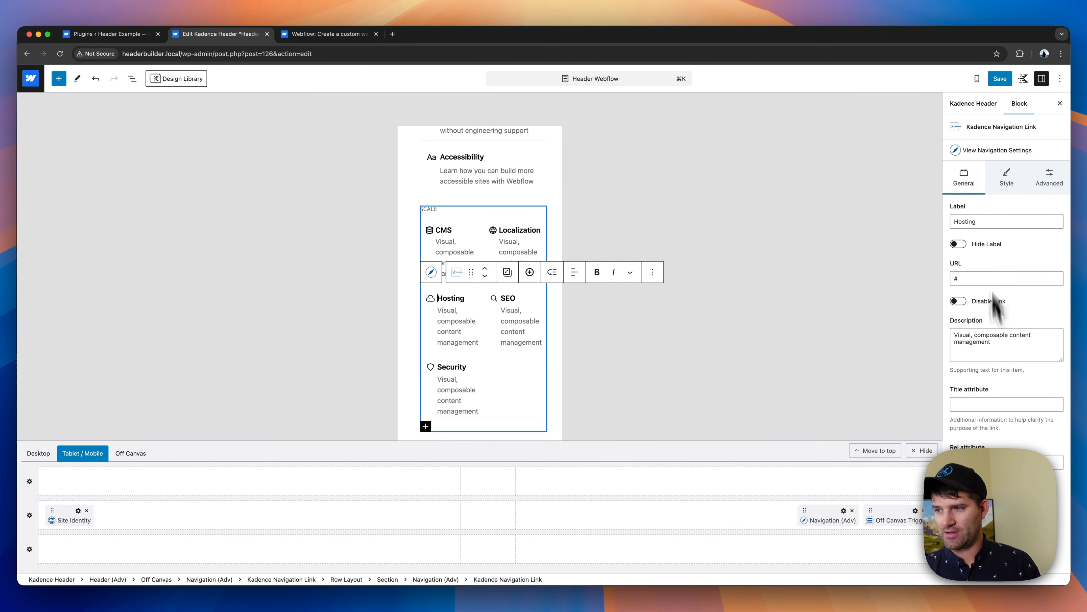
pyautogui.click(433, 272)
pyautogui.click(1007, 455)
pyautogui.click(989, 304)
pyautogui.click(985, 334)
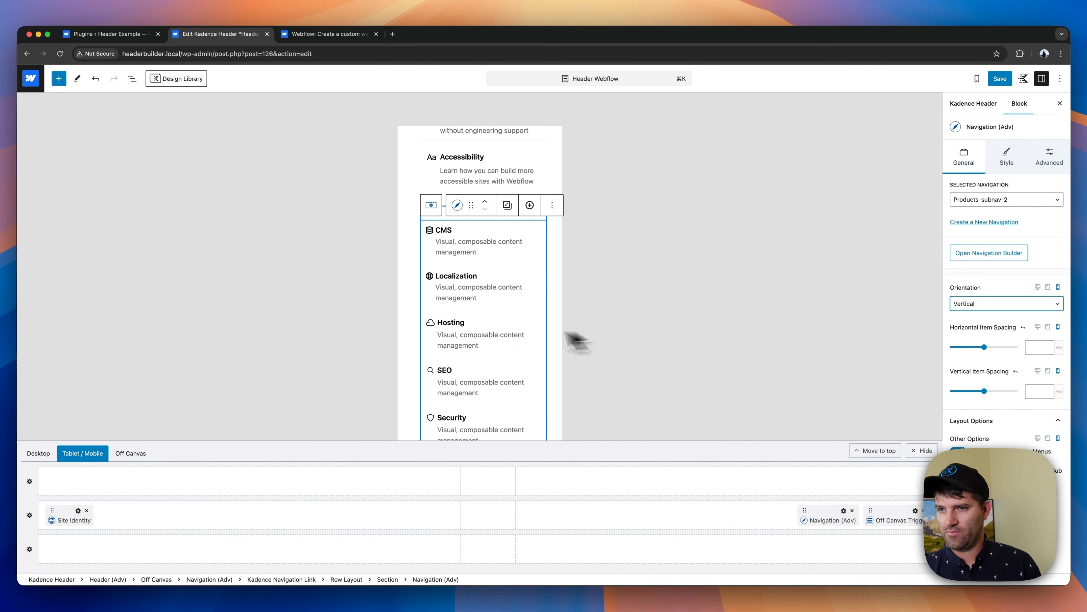
# - Set the mobile orientation of the Connect navigation (Products-subnav-3) in the Product mega menu to Vertical
pyautogui.scroll(-4, 485, 356)
pyautogui.click(481, 356)
pyautogui.click(964, 153)
pyautogui.click(987, 307)
pyautogui.click(985, 334)
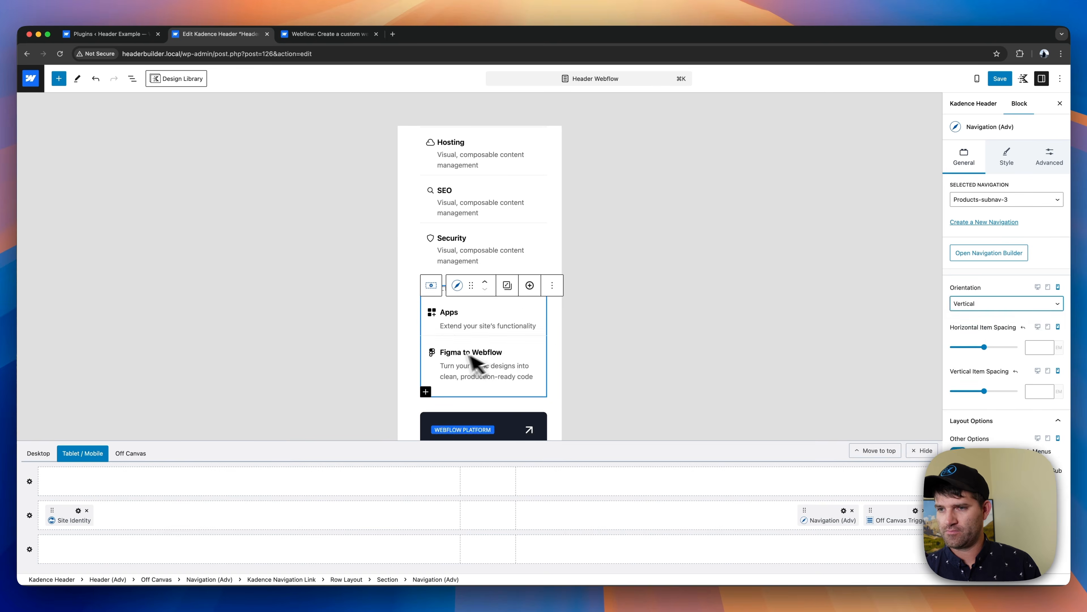
# - Expand the Solutions mega menu and set the mobile orientation of its Webflow For navigation (Solutions-subnav-1) to Vertical
pyautogui.scroll(-5, 469, 360)
pyautogui.click(537, 330)
pyautogui.click(484, 281)
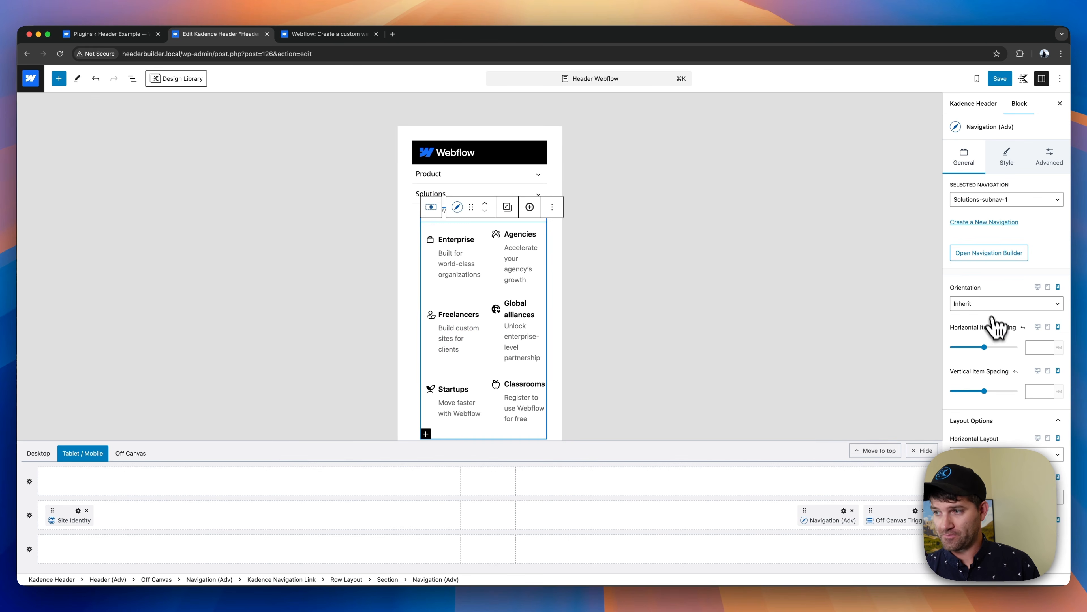
pyautogui.click(992, 304)
pyautogui.click(986, 335)
# - Set the mobile orientation of the Compare navigation (Solutions-subnav-2) in the Solutions mega menu to Vertical
pyautogui.scroll(-5, 471, 355)
pyautogui.click(456, 341)
pyautogui.click(976, 155)
pyautogui.click(992, 305)
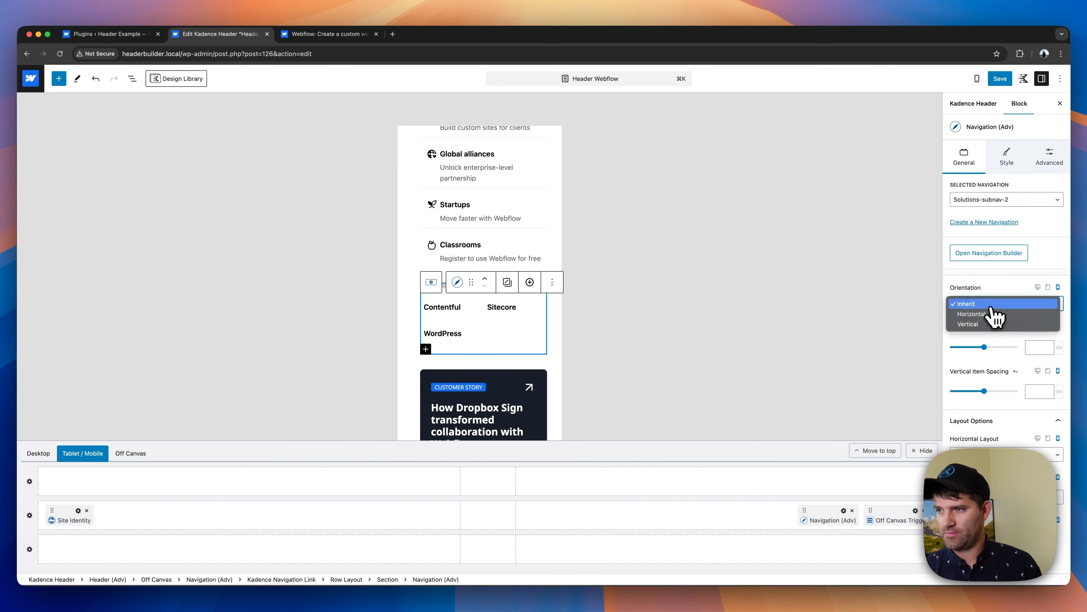
pyautogui.click(981, 324)
# - Expand the Resources mega menu and check the mobile orientation of its Get Started navigation (Resources-subnav-1)
pyautogui.scroll(-5, 506, 328)
pyautogui.click(466, 349)
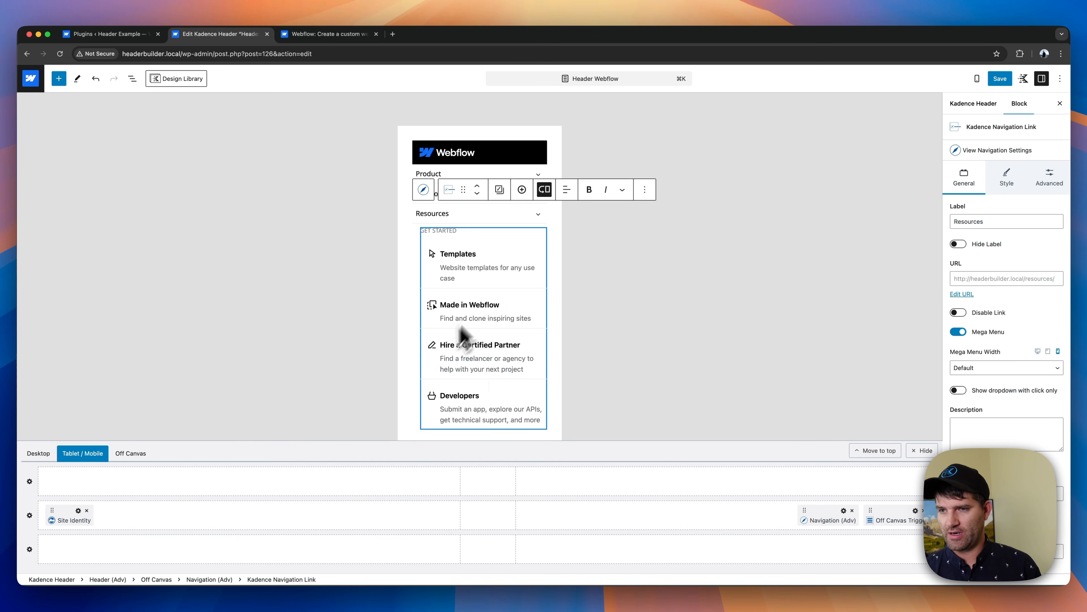
pyautogui.click(460, 327)
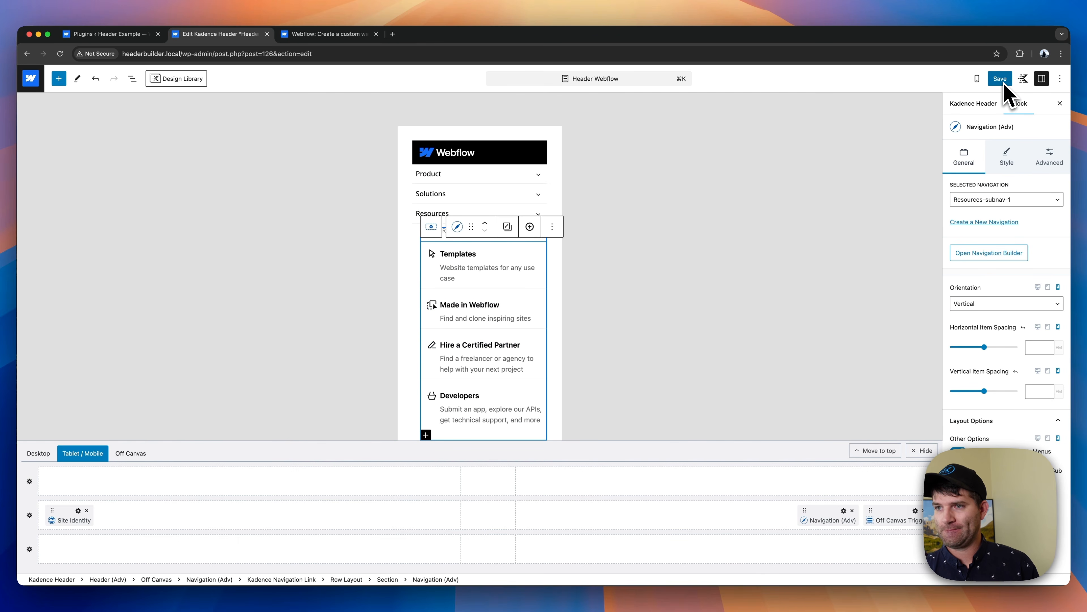
# - Set the off-canvas area's mobile padding to None (0px) and save all pending header and navigation changes
pyautogui.click(487, 146)
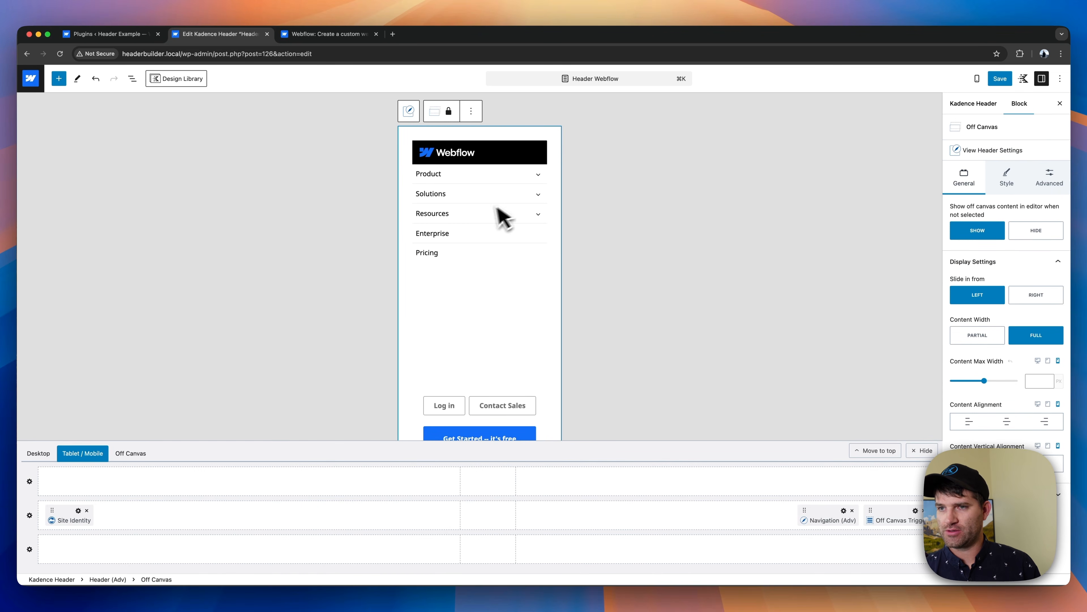
pyautogui.click(1045, 178)
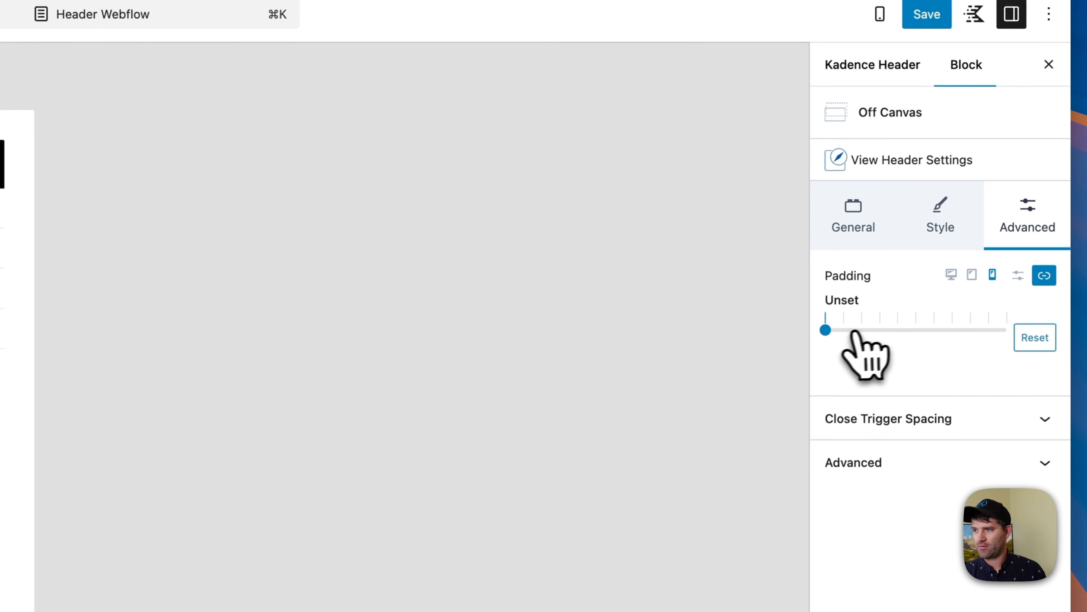
pyautogui.moveTo(834, 323)
pyautogui.mouseDown()
pyautogui.moveTo(843, 327)
pyautogui.moveTo(829, 326)
pyautogui.mouseUp()
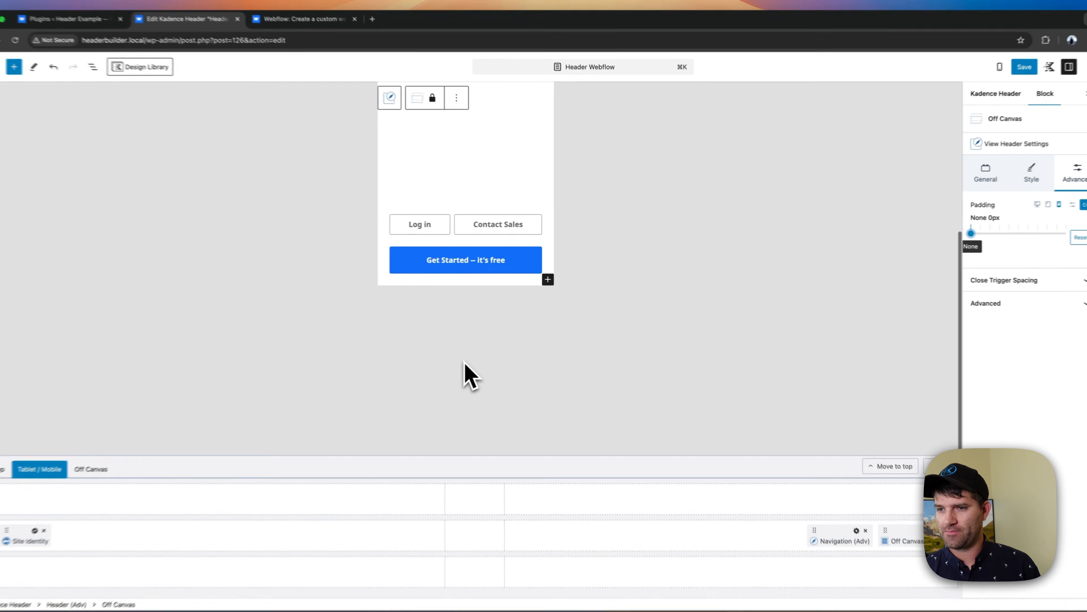
pyautogui.click(1000, 79)
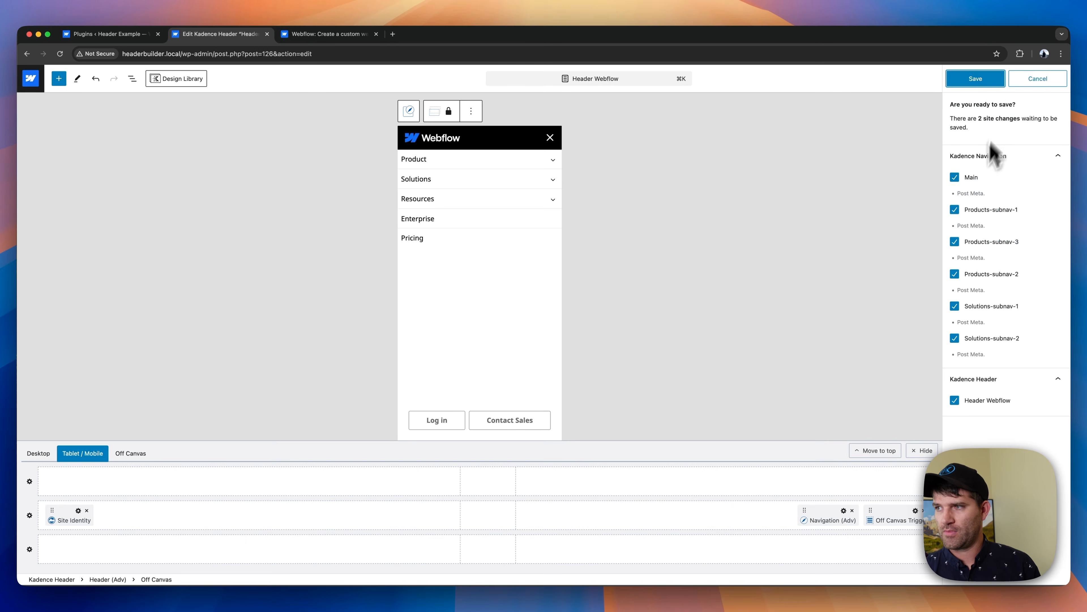
pyautogui.click(976, 79)
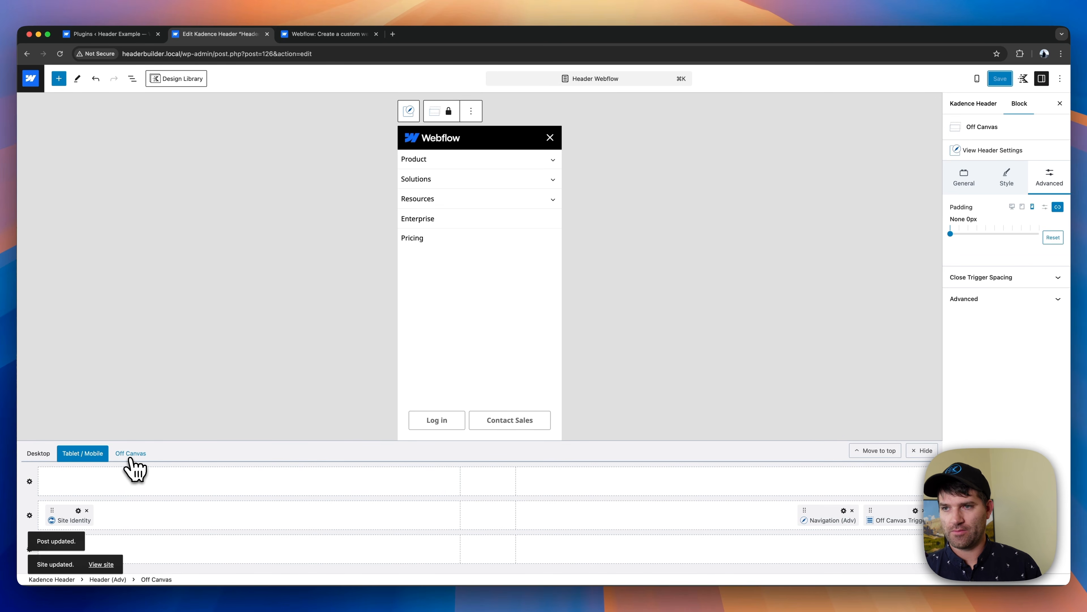
# - Return to the desktop header and review the Resources, Solutions and Product mega menus
pyautogui.click(127, 456)
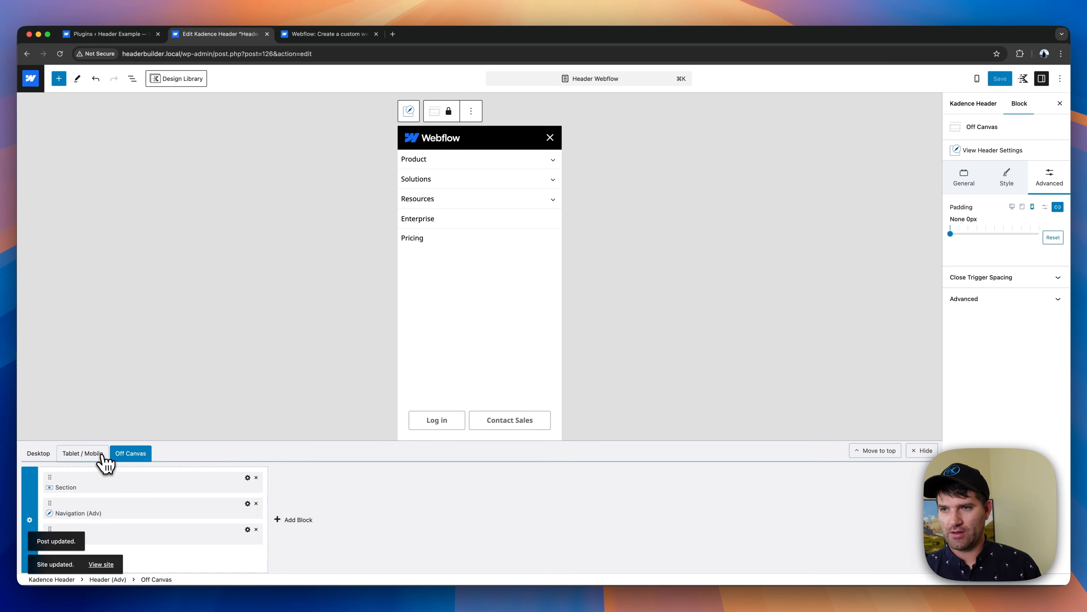
pyautogui.click(102, 458)
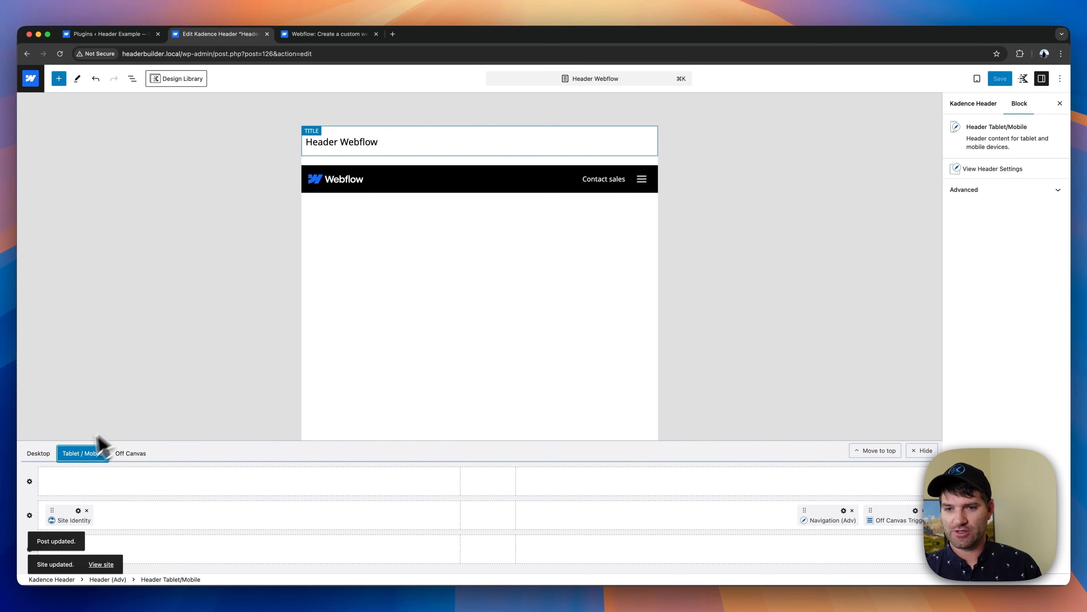
pyautogui.click(42, 454)
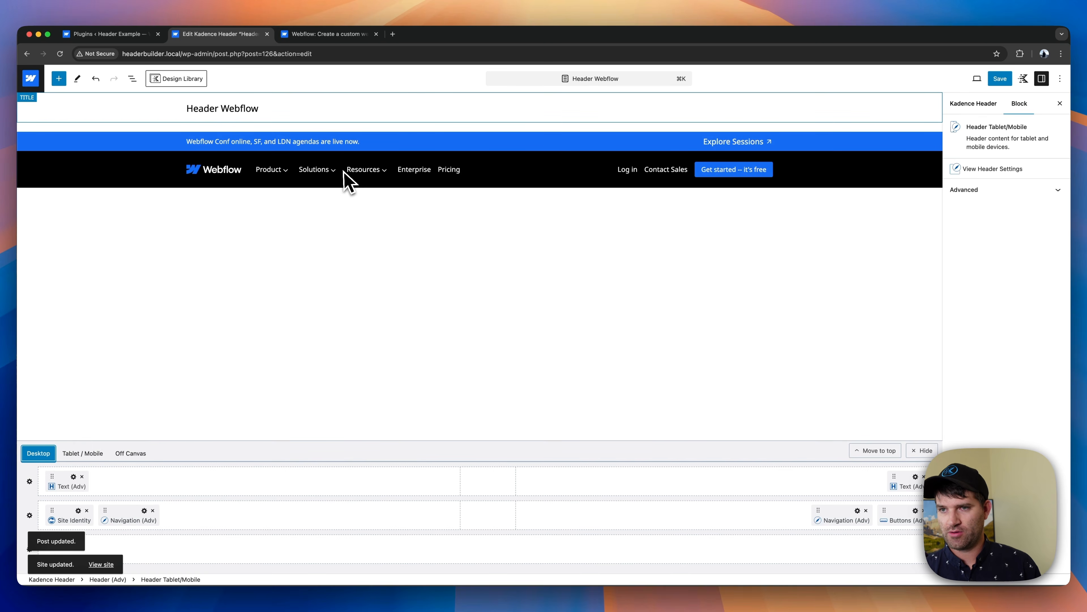
pyautogui.click(375, 172)
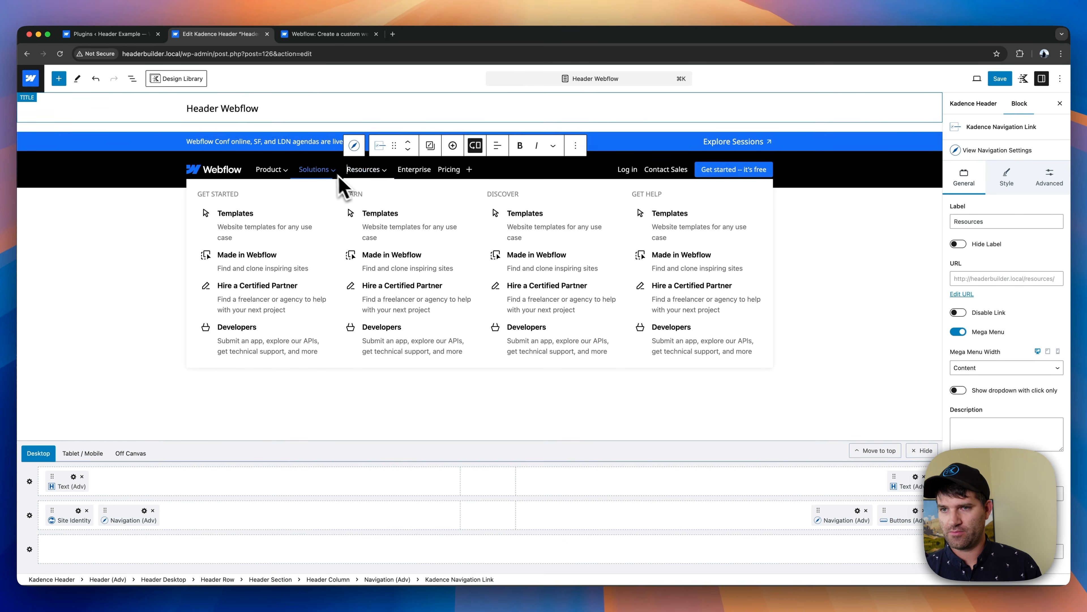
pyautogui.click(326, 170)
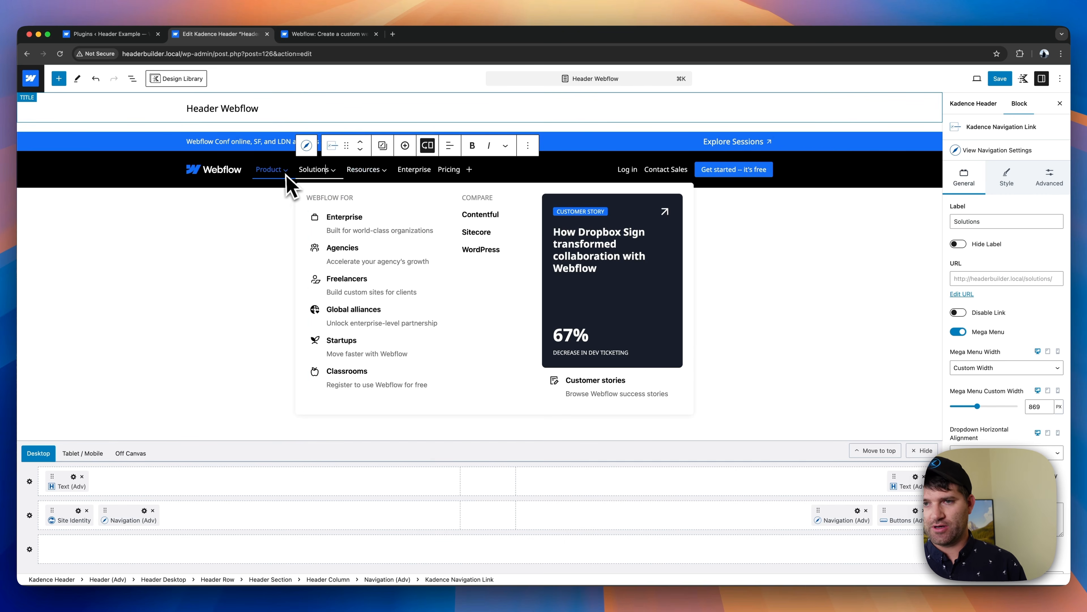
pyautogui.click(270, 170)
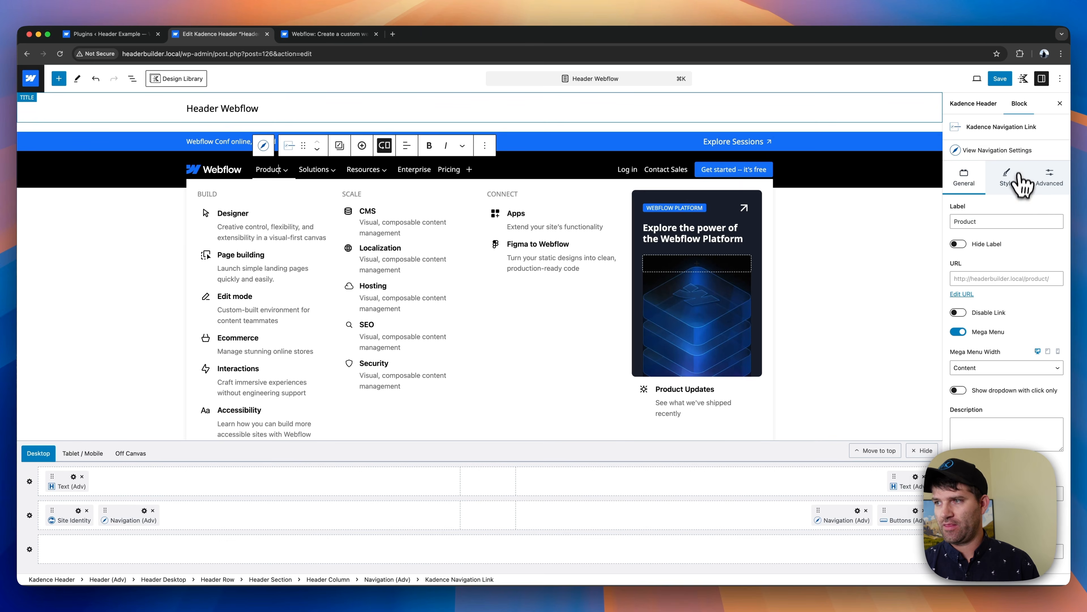
# - Set the desktop top margin of the Product link's sub menu container to XXS
pyautogui.click(1010, 152)
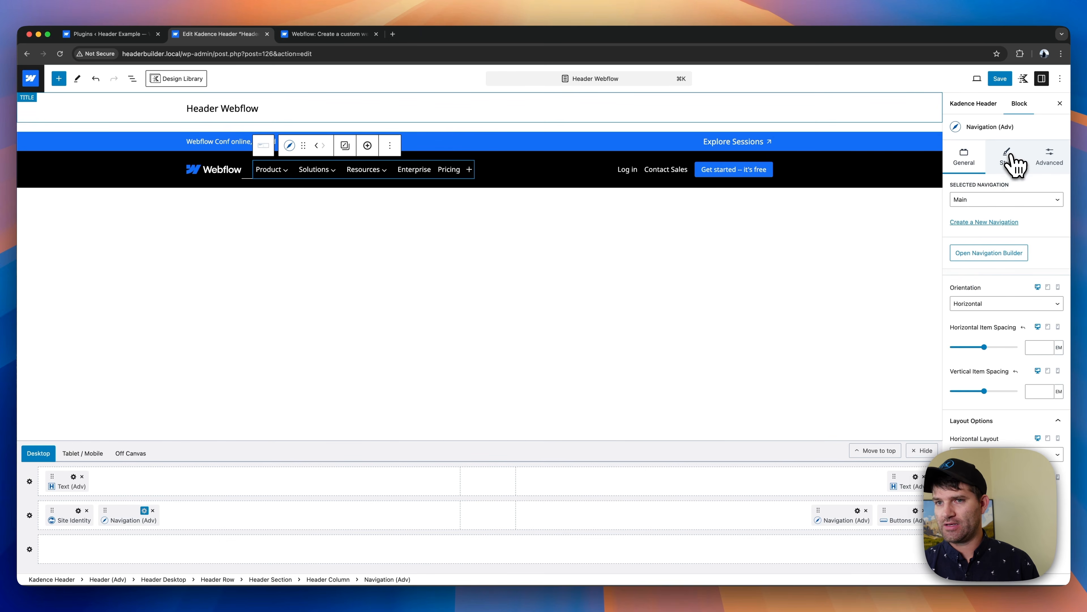
pyautogui.click(282, 171)
pyautogui.click(1011, 179)
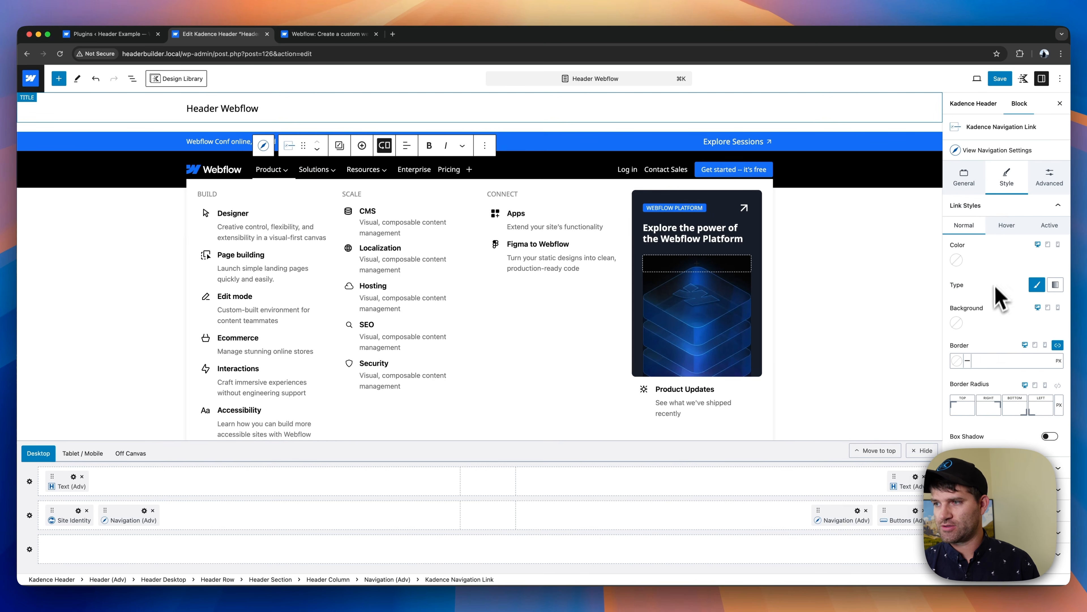
pyautogui.scroll(-5, 968, 363)
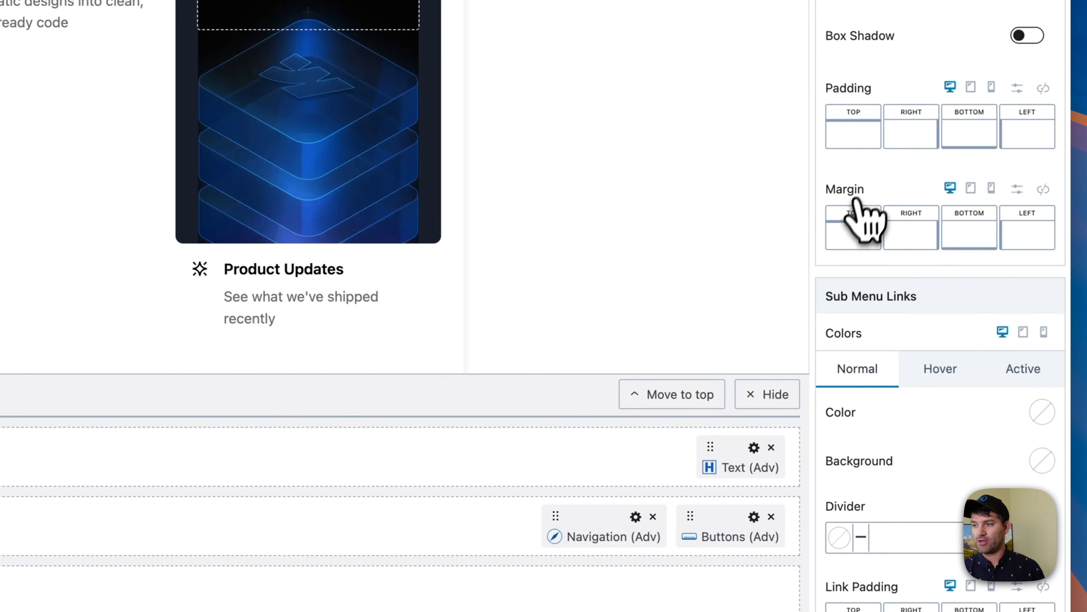
pyautogui.click(856, 201)
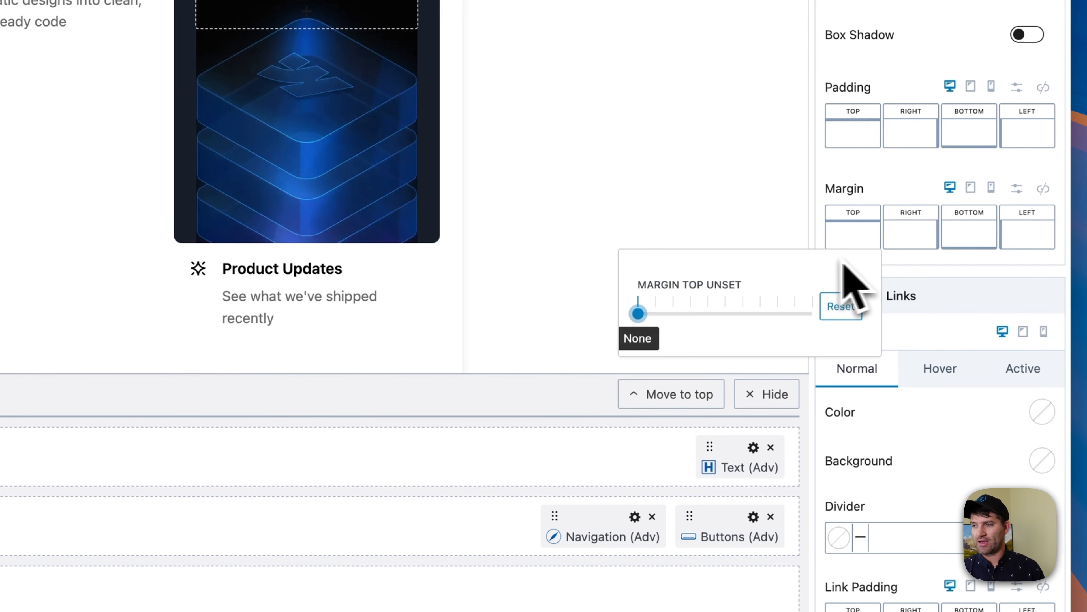
pyautogui.click(657, 315)
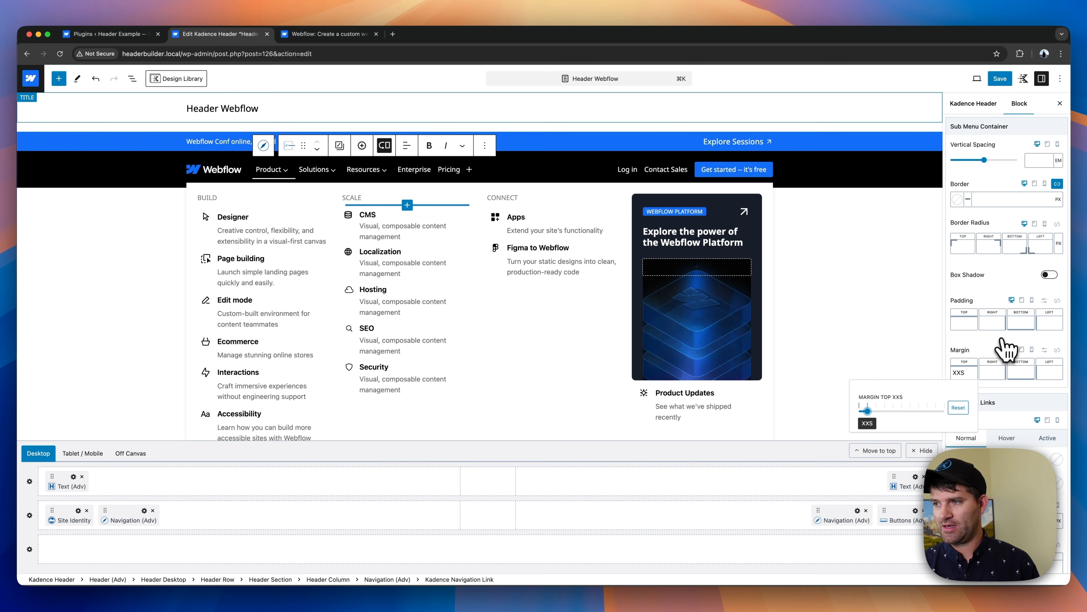
# - Link the border radius corners of the Product link's sub menu container and set them to 8 px
pyautogui.click(1017, 276)
pyautogui.click(1057, 224)
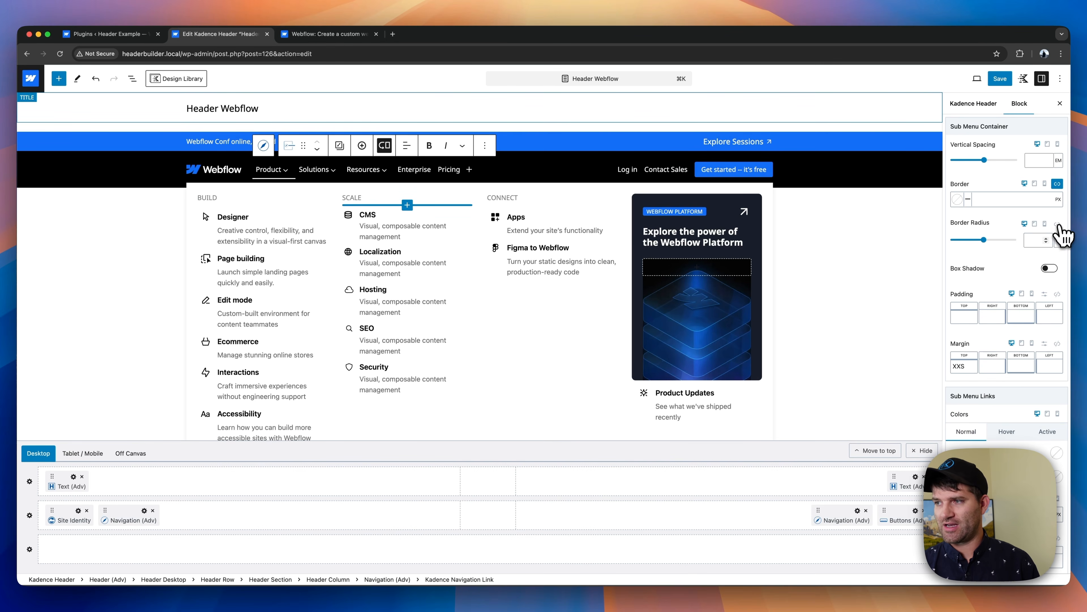
pyautogui.click(1035, 240)
pyautogui.write('8')
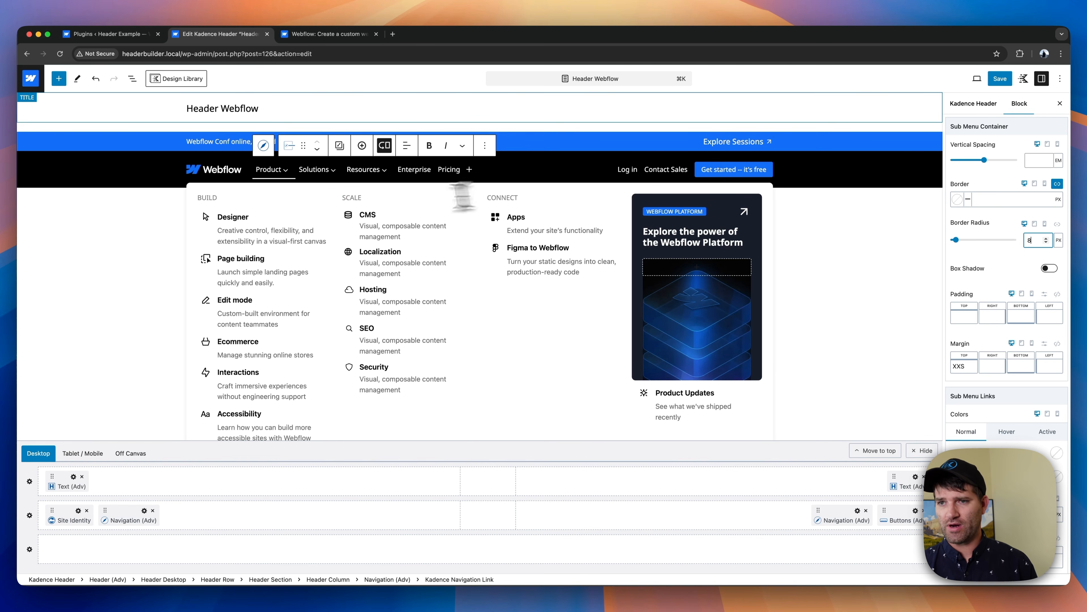
# - Open the style settings of the Resources navigation link in the desktop header
pyautogui.click(372, 170)
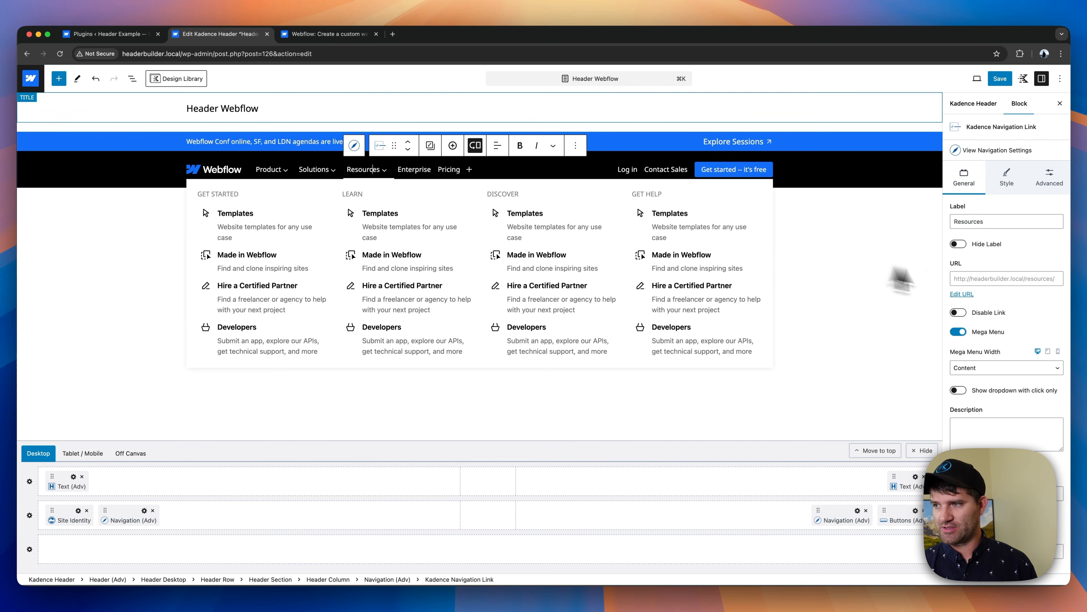
pyautogui.click(1007, 178)
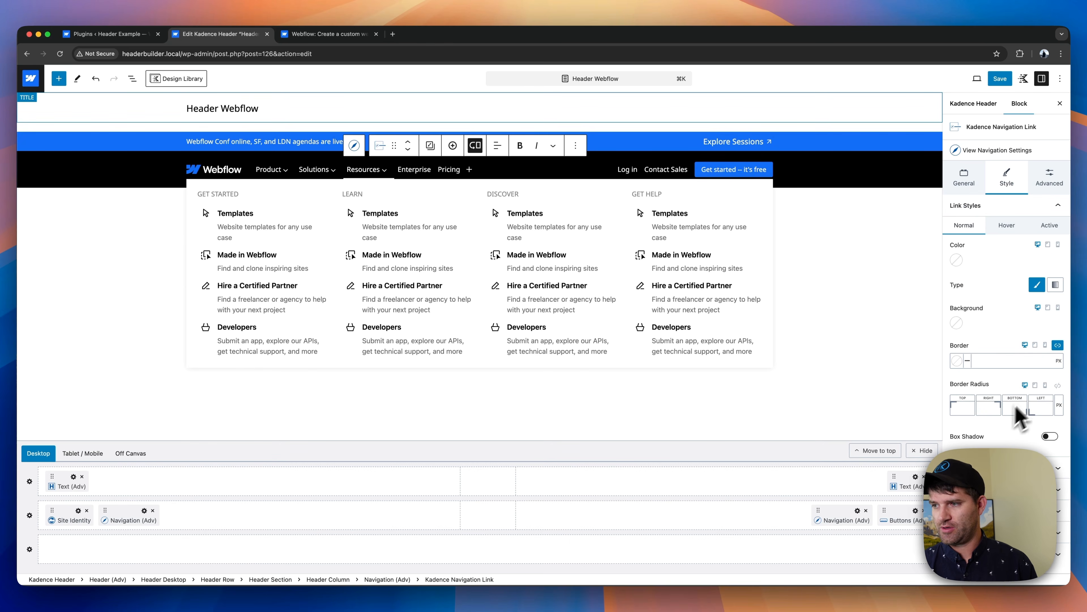
pyautogui.click(1058, 385)
pyautogui.click(1036, 401)
pyautogui.write('8')
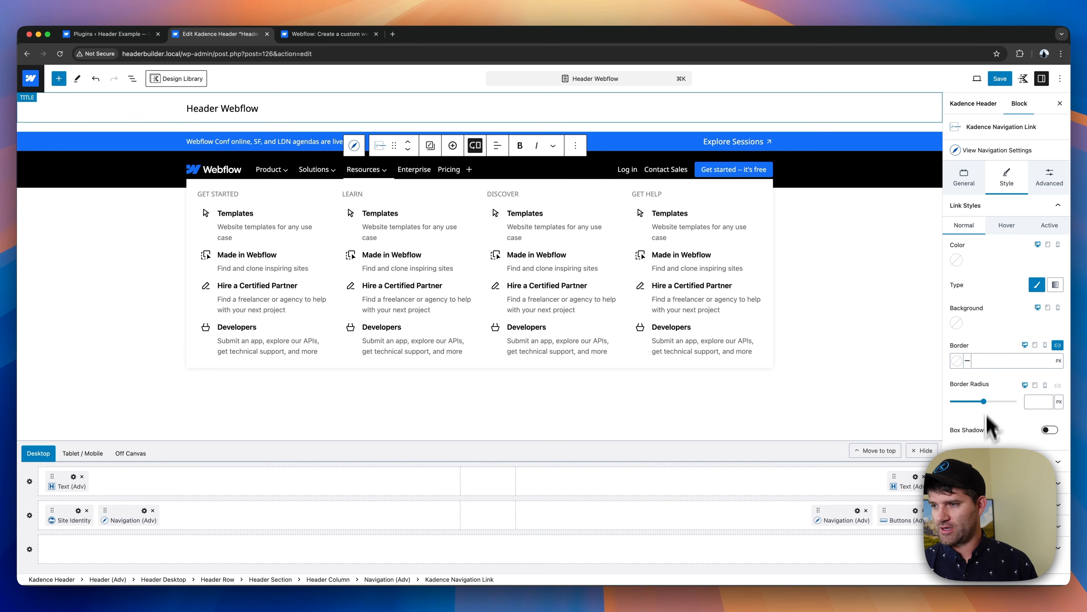
# - Set the Resources link's sub menu container to a linked 8 px border radius and an XXS top margin
pyautogui.scroll(-10, 1051, 217)
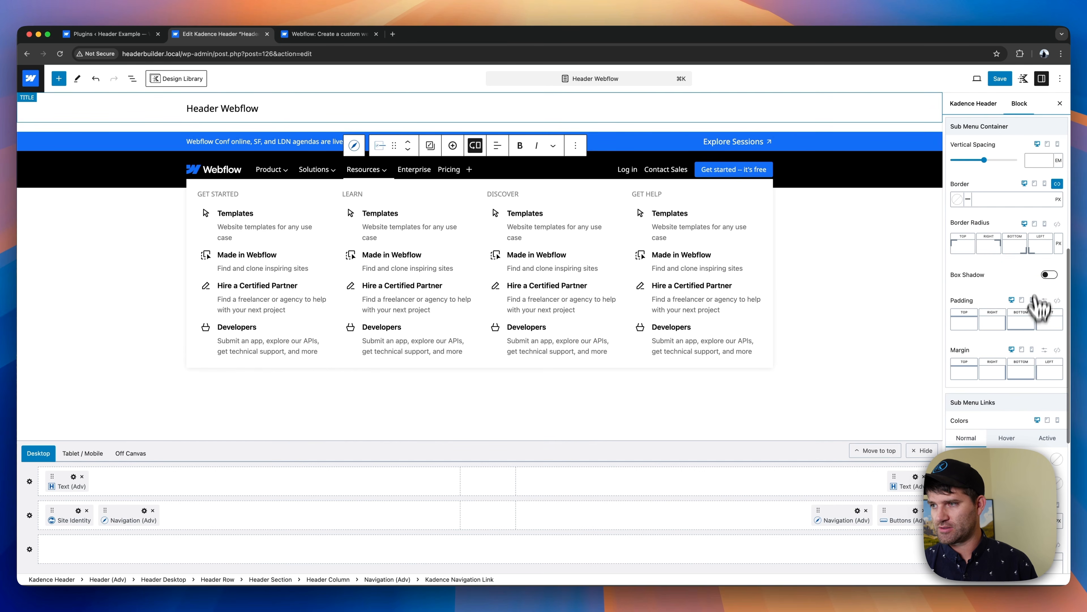
pyautogui.click(1057, 223)
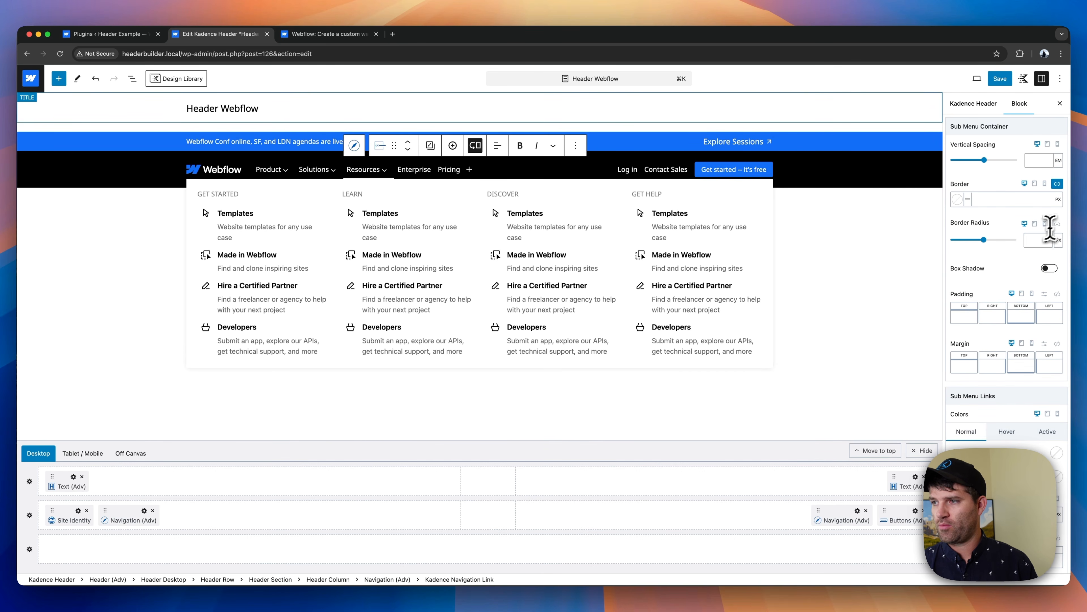
pyautogui.click(1031, 240)
pyautogui.write('8')
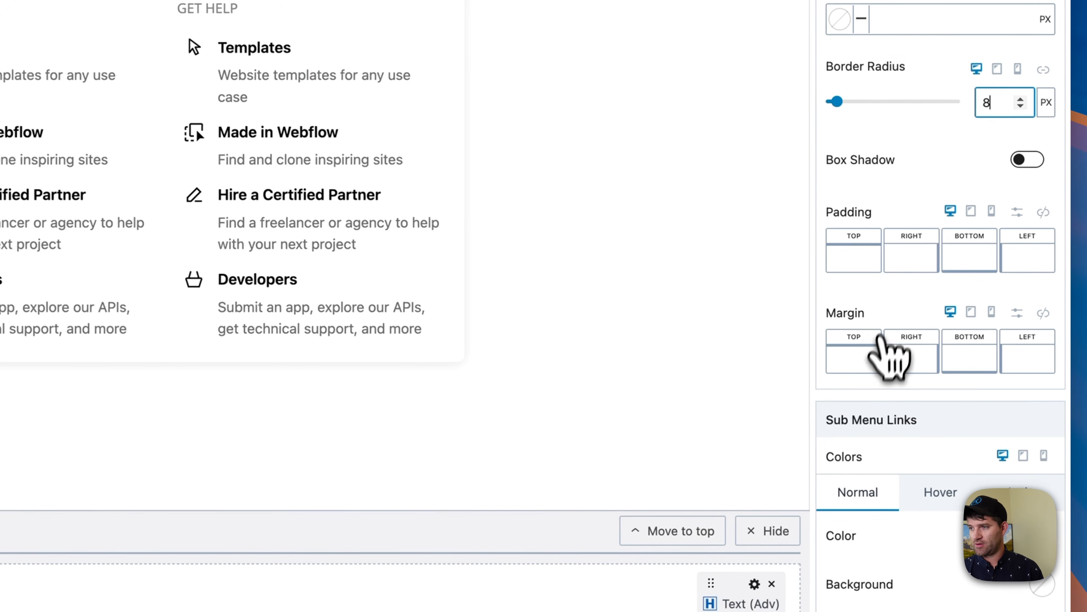
pyautogui.click(880, 345)
pyautogui.moveTo(639, 437); pyautogui.dragTo(655, 438)
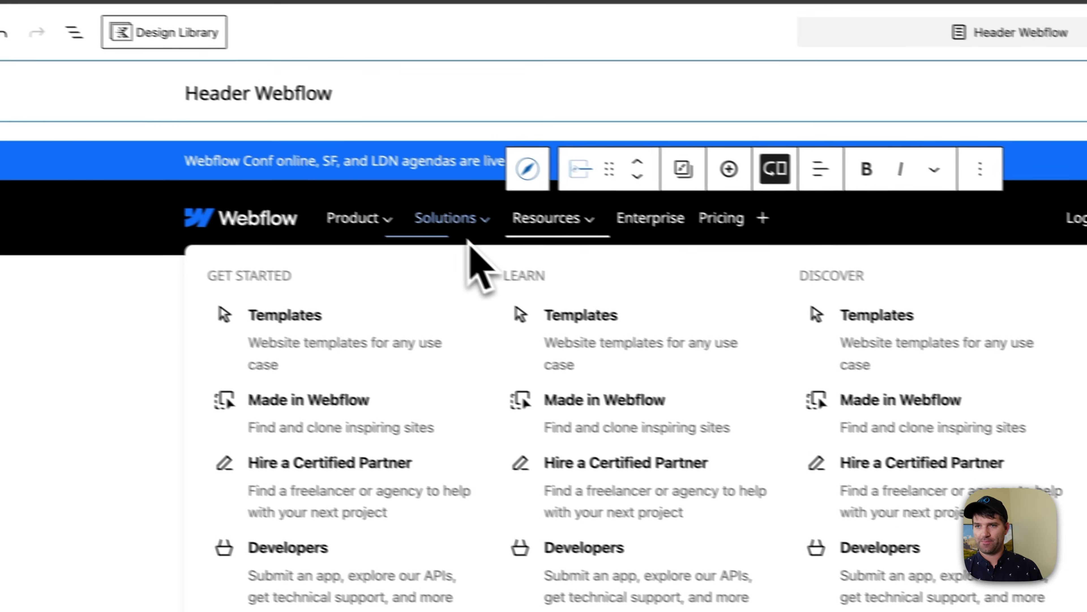
# - Compare the spacing and corners of the Solutions, Product and Resources mega menus on desktop
pyautogui.click(458, 224)
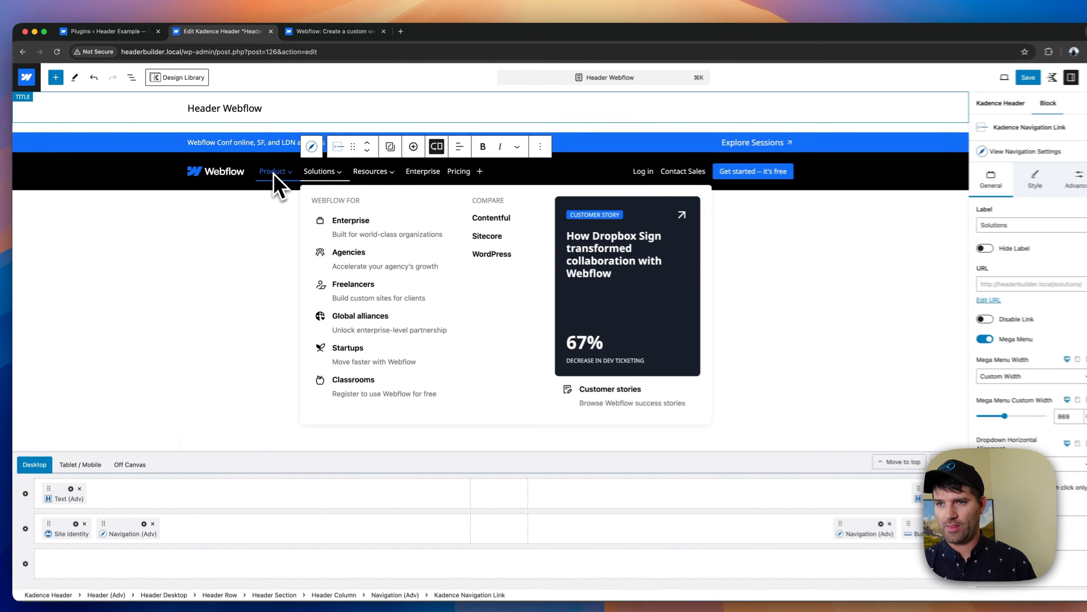
pyautogui.click(401, 227)
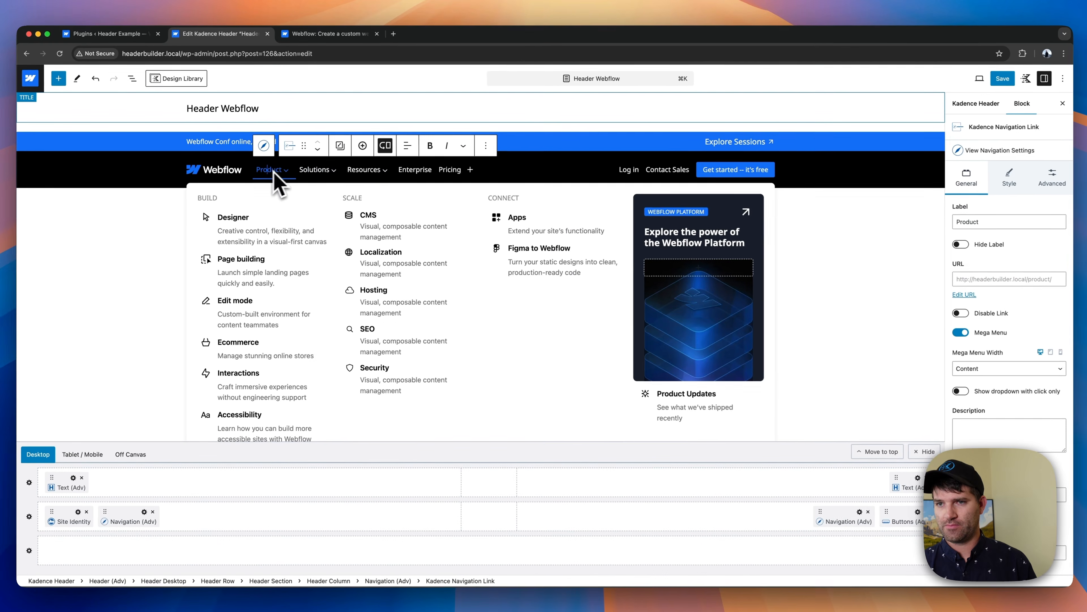
pyautogui.click(355, 172)
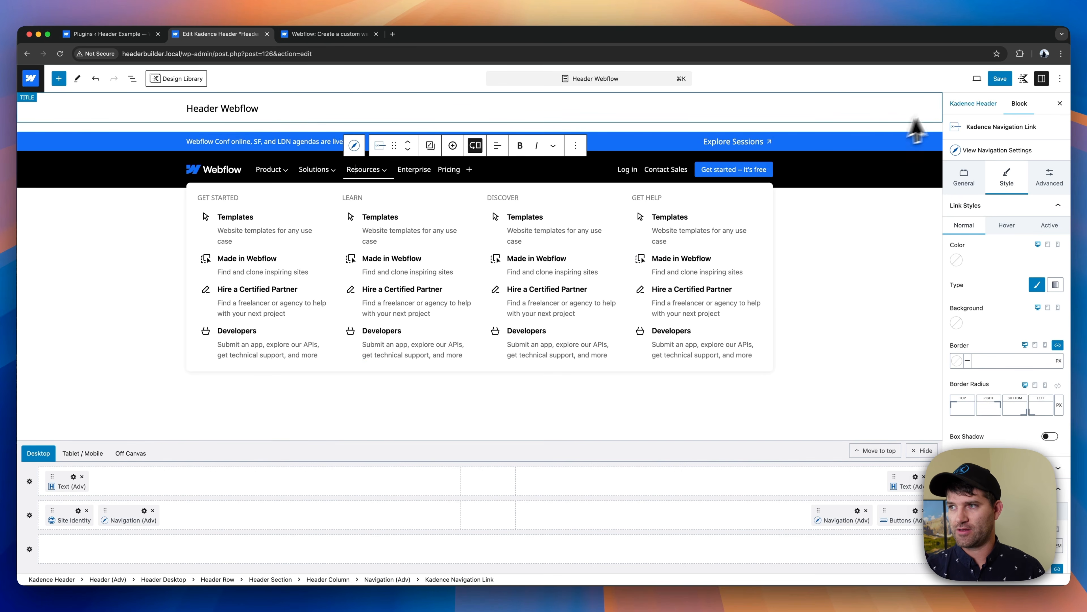
# - Save the mega menu style changes and exit the editor to the Kadence headers list
pyautogui.click(992, 84)
pyautogui.click(967, 80)
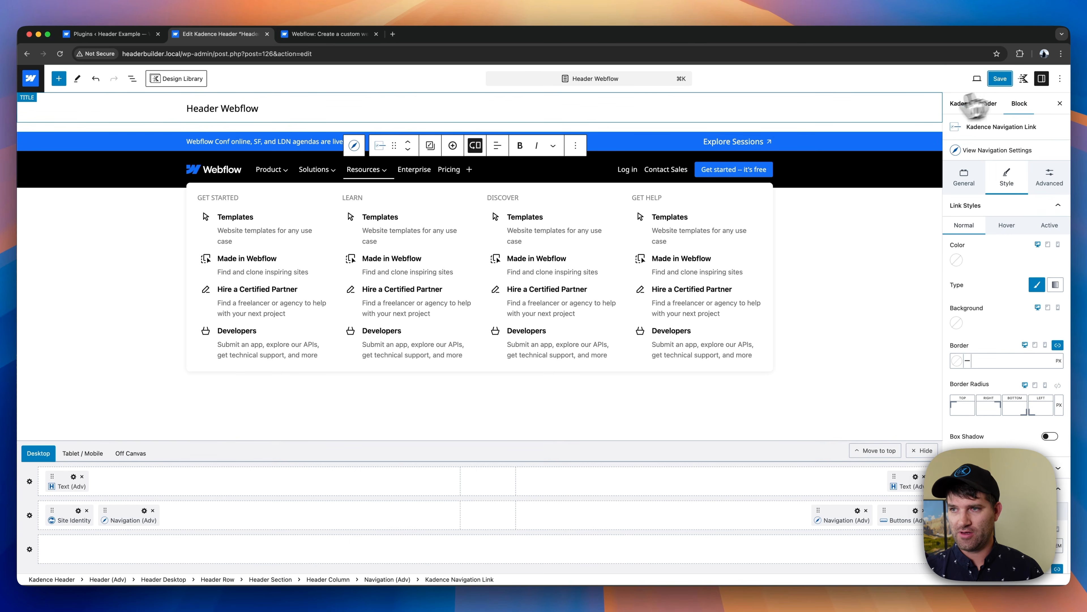
pyautogui.click(32, 82)
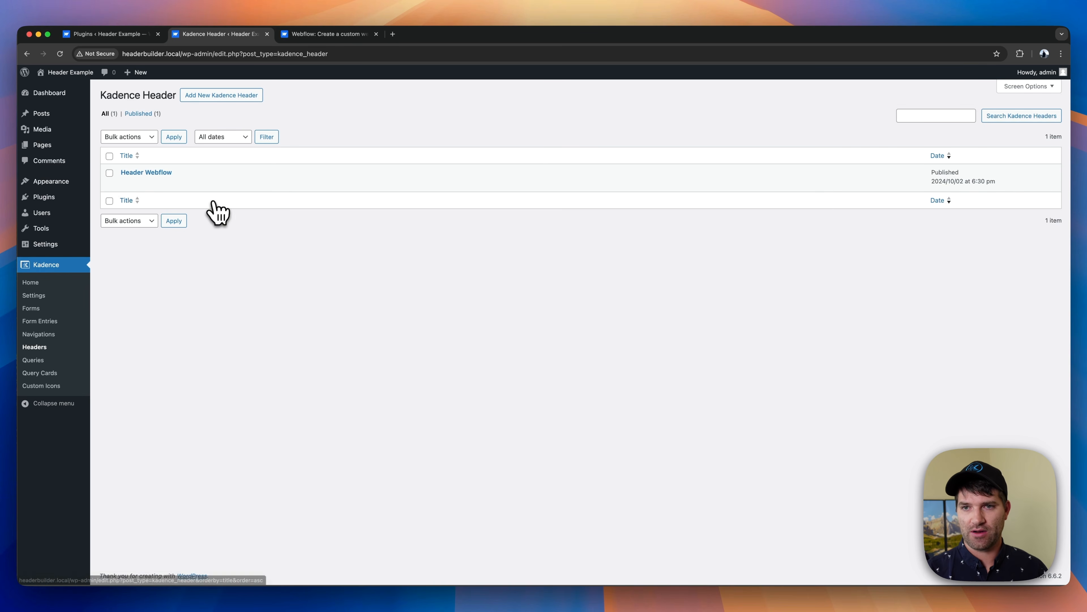
# - Look over the list of Kadence navigations and return to the Kadence headers list
pyautogui.click(38, 333)
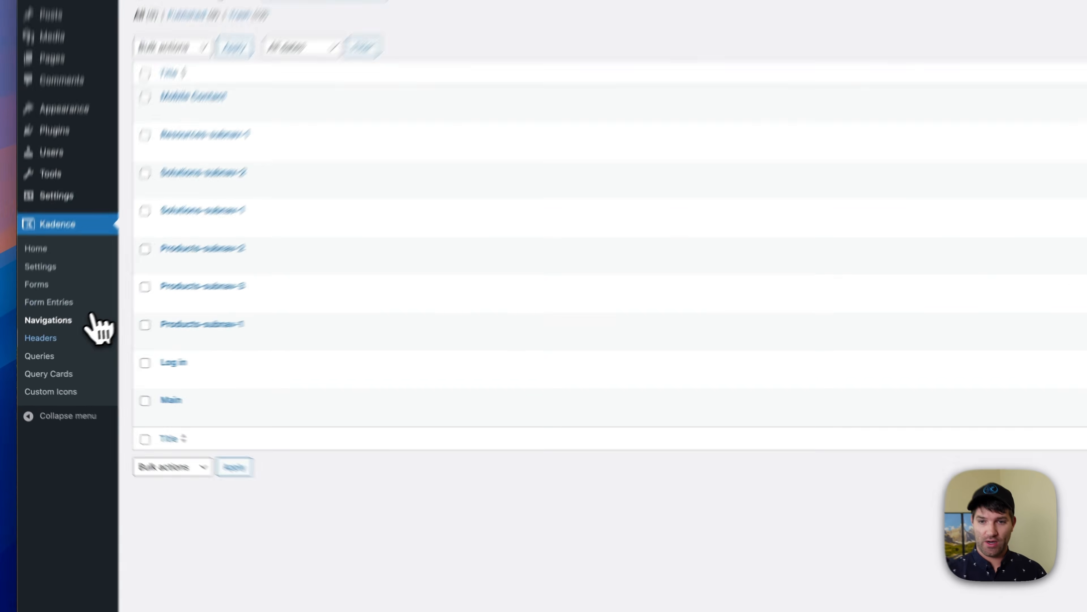
pyautogui.click(42, 346)
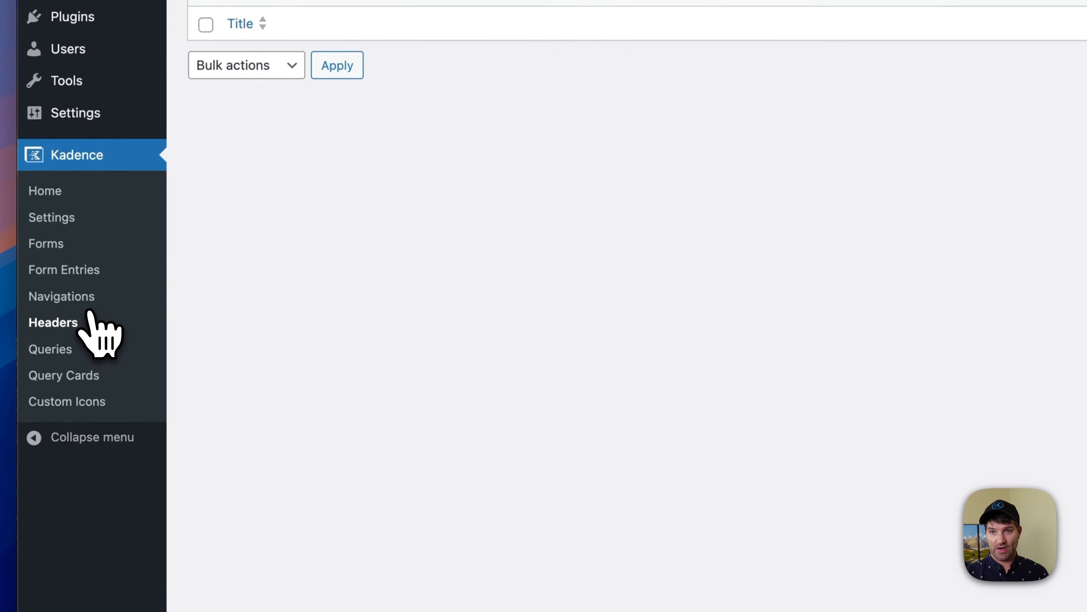
pyautogui.moveTo(77, 18)
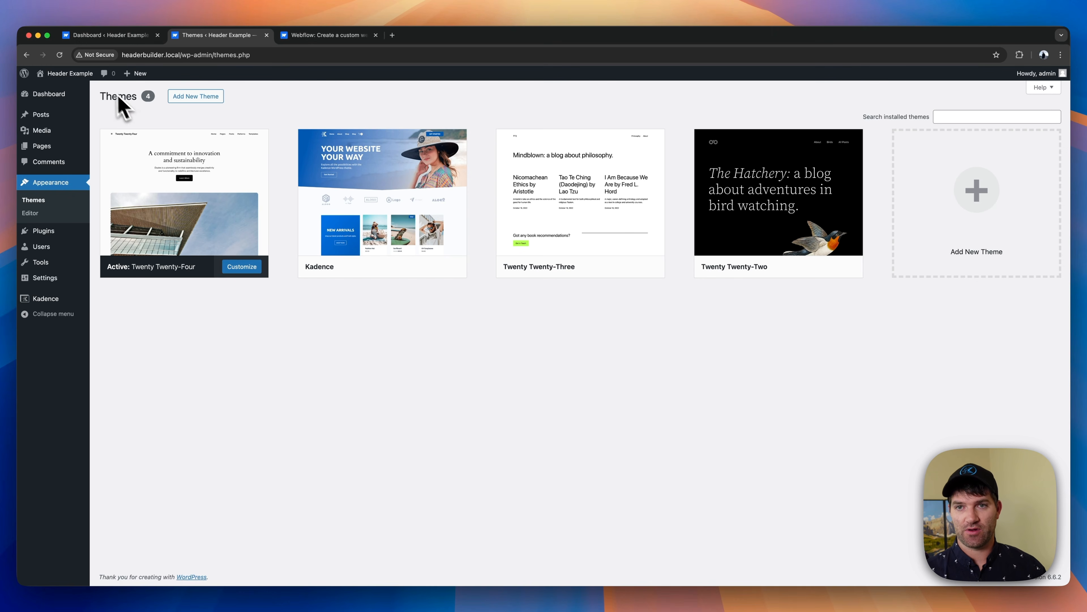
# - Check the existing header on the site's front end and open its Header template part for editing in the site editor
pyautogui.click(82, 88)
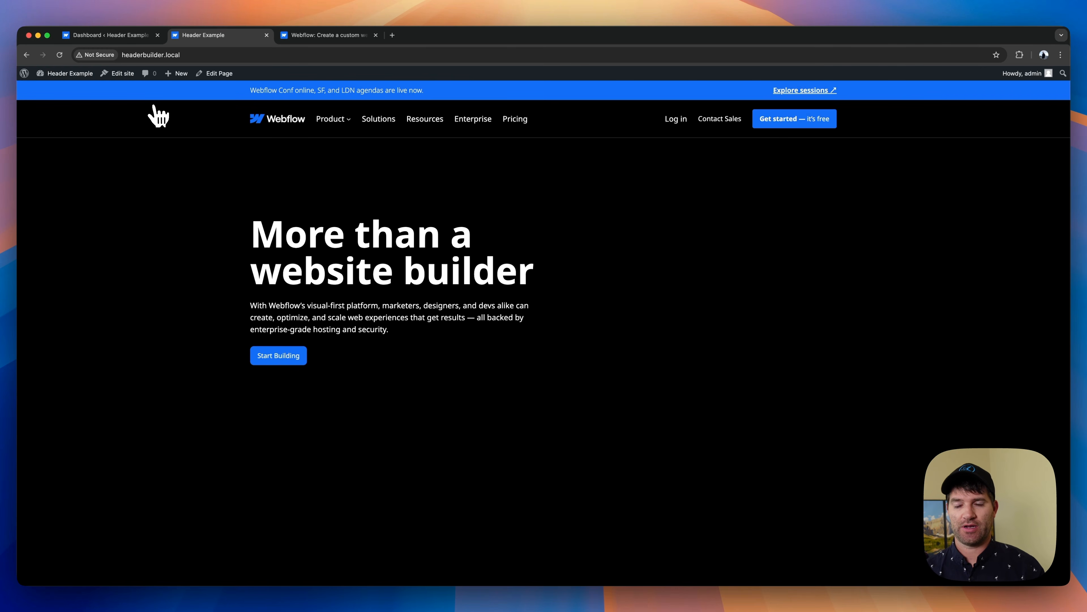
pyautogui.click(345, 123)
pyautogui.click(537, 131)
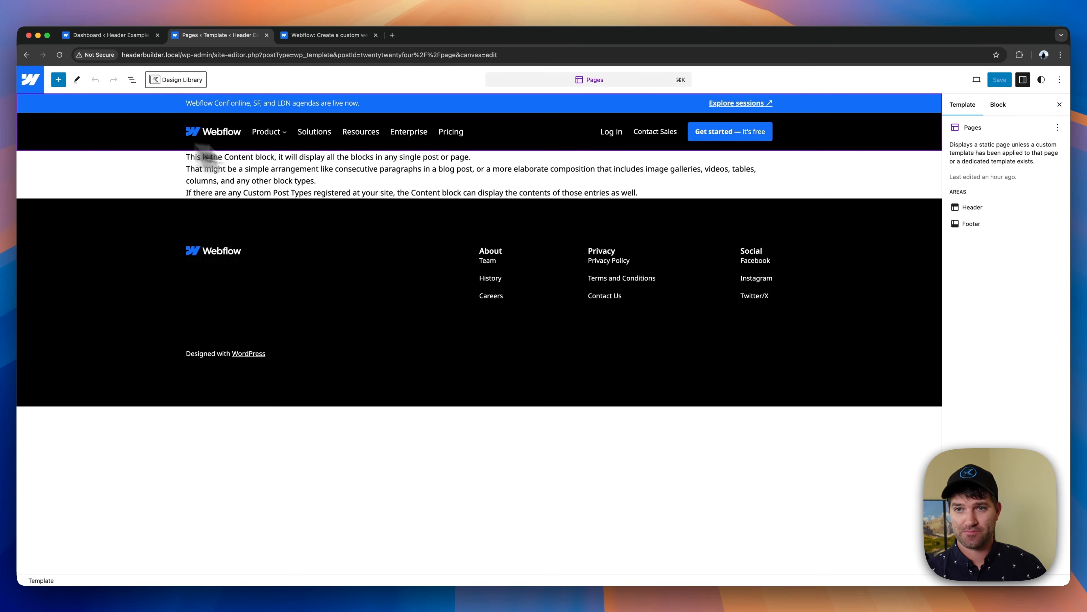
pyautogui.click(156, 137)
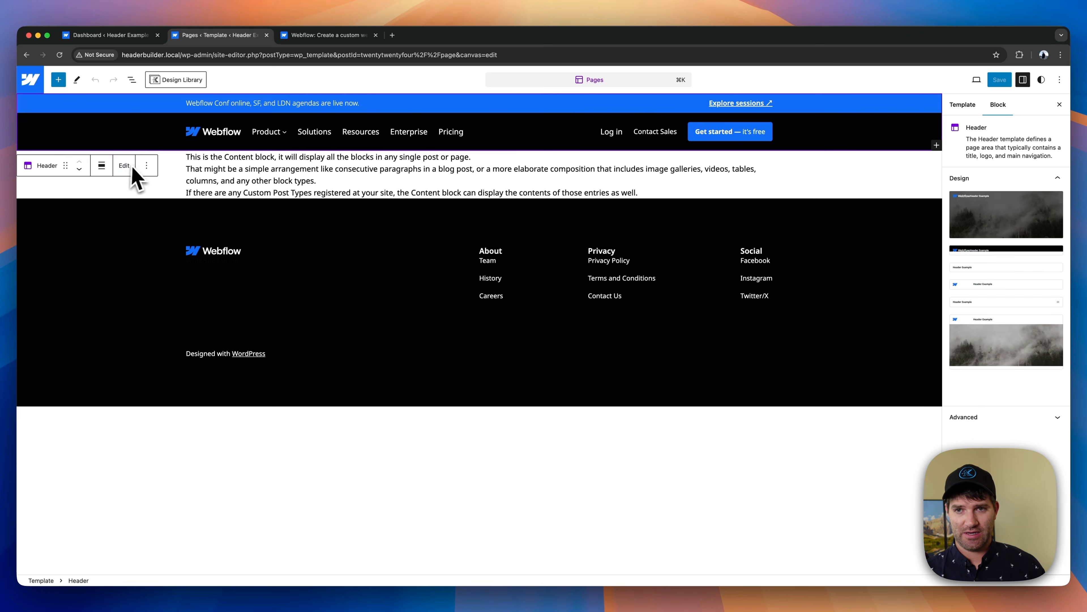
pyautogui.click(112, 166)
# - Delete the logo and navigation group and the announcement bar's text paragraph from the Header template part
pyautogui.click(154, 139)
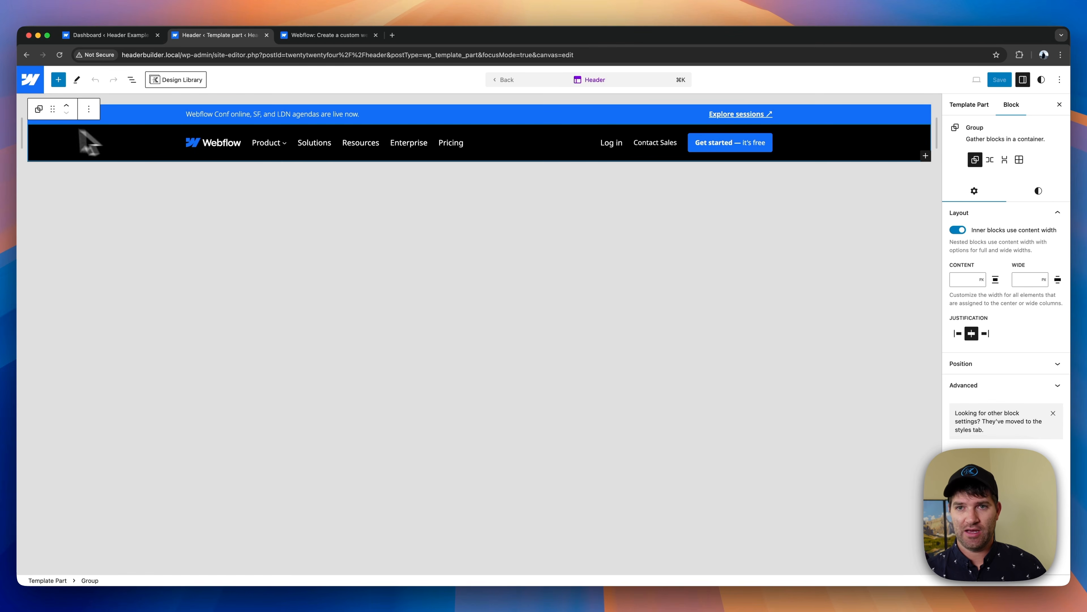
pyautogui.click(89, 108)
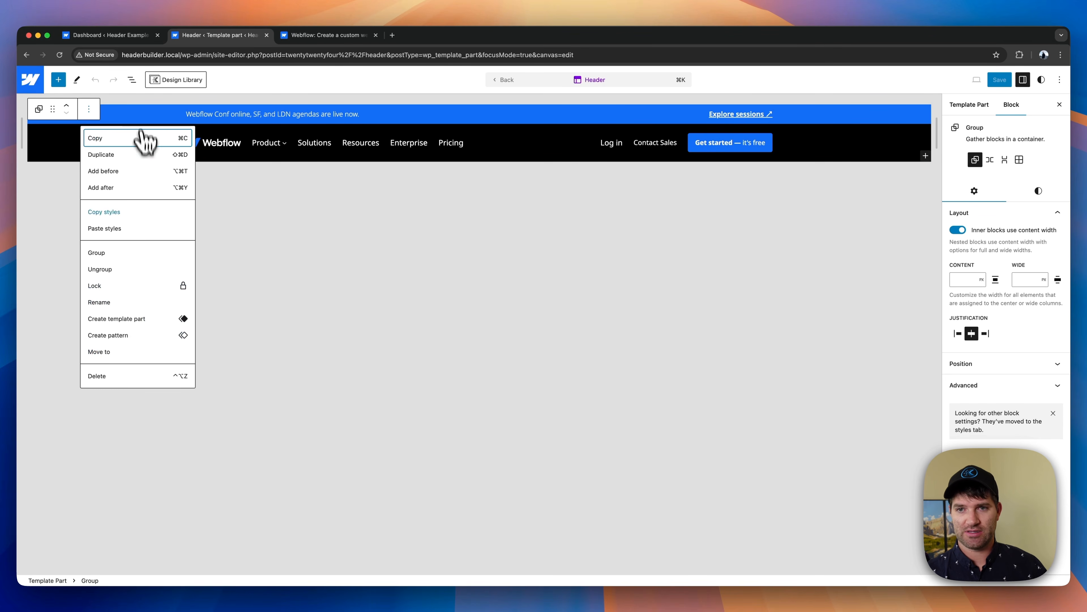
pyautogui.click(110, 376)
pyautogui.click(73, 115)
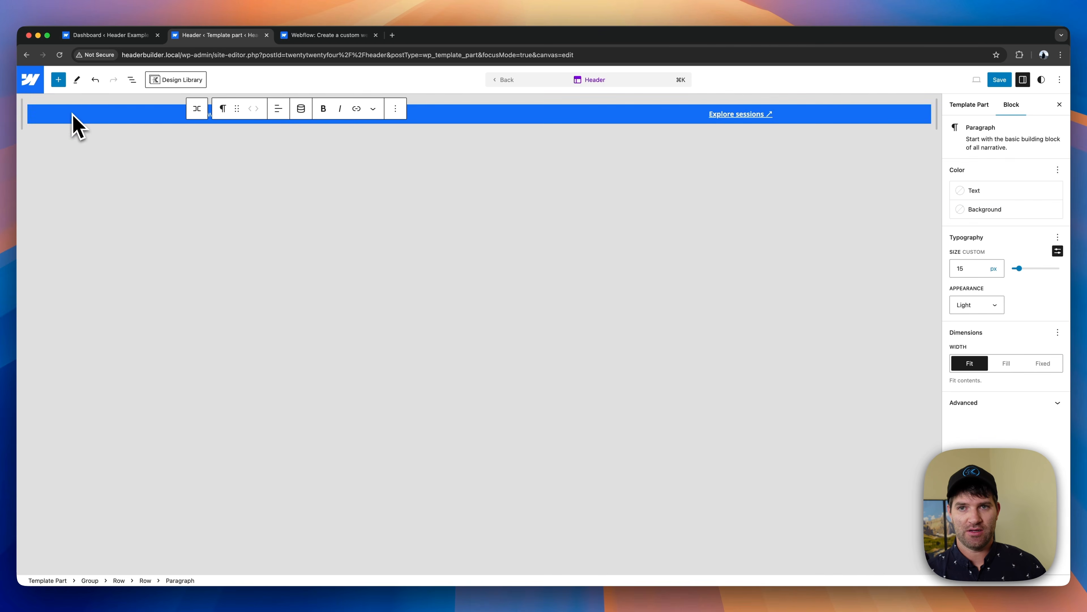
pyautogui.click(395, 108)
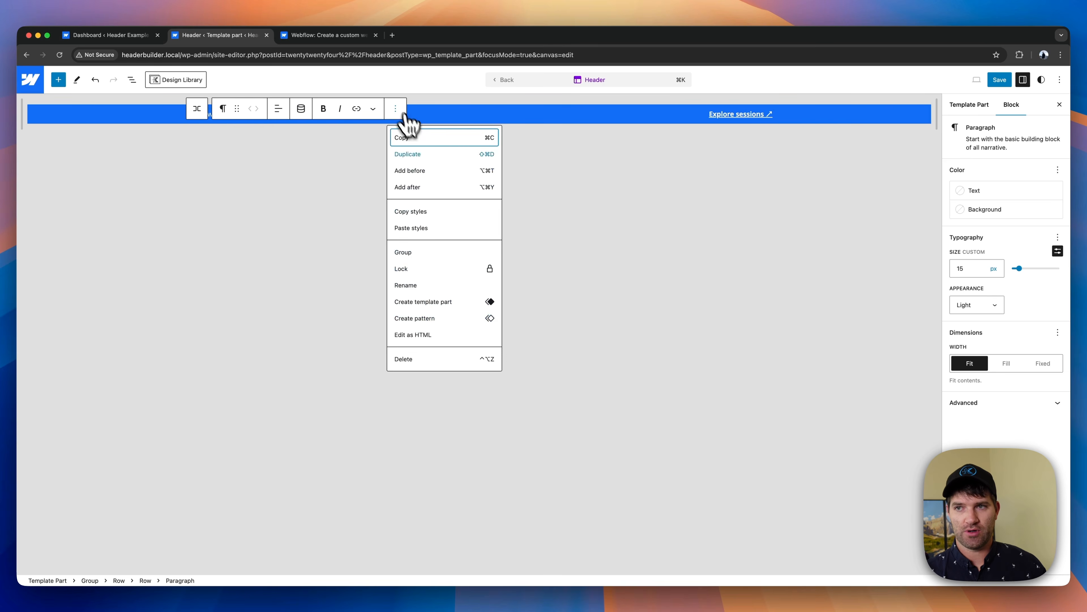
pyautogui.click(410, 361)
# - Use the block list to delete the remaining outer group that holds the announcement bar rows
pyautogui.click(132, 80)
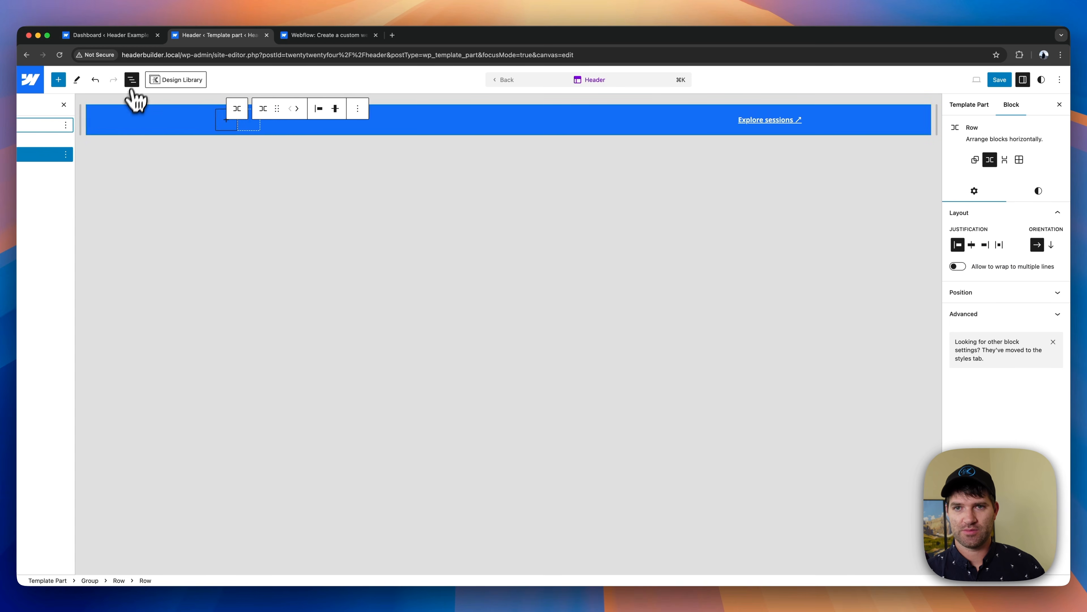
pyautogui.click(90, 139)
pyautogui.click(168, 124)
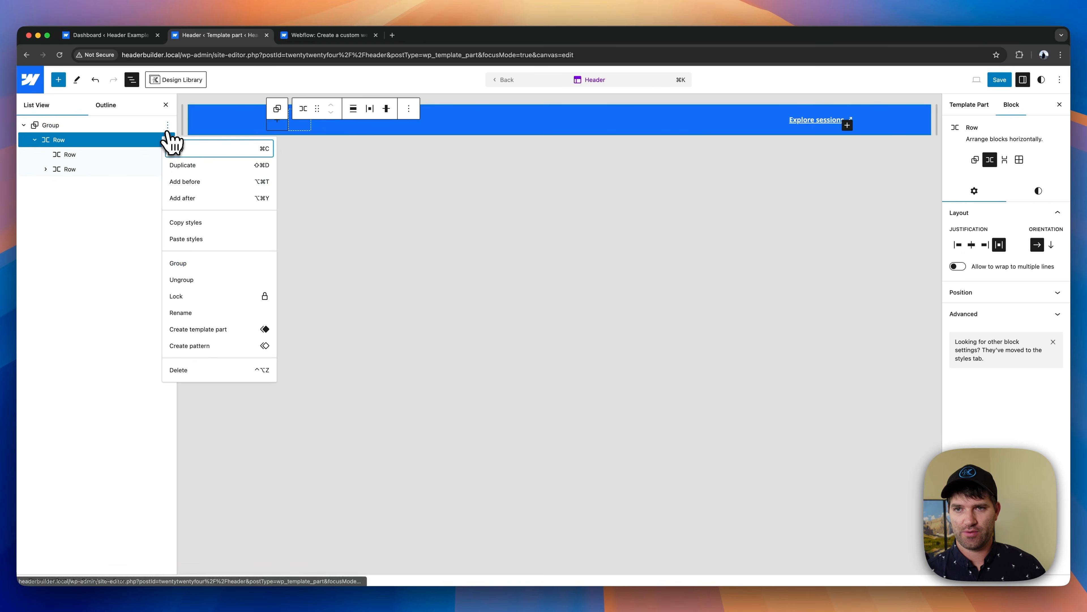
pyautogui.click(199, 368)
# - Insert a Header (Adv) block into the empty template part and assign the existing Header Webflow header to it
pyautogui.click(202, 112)
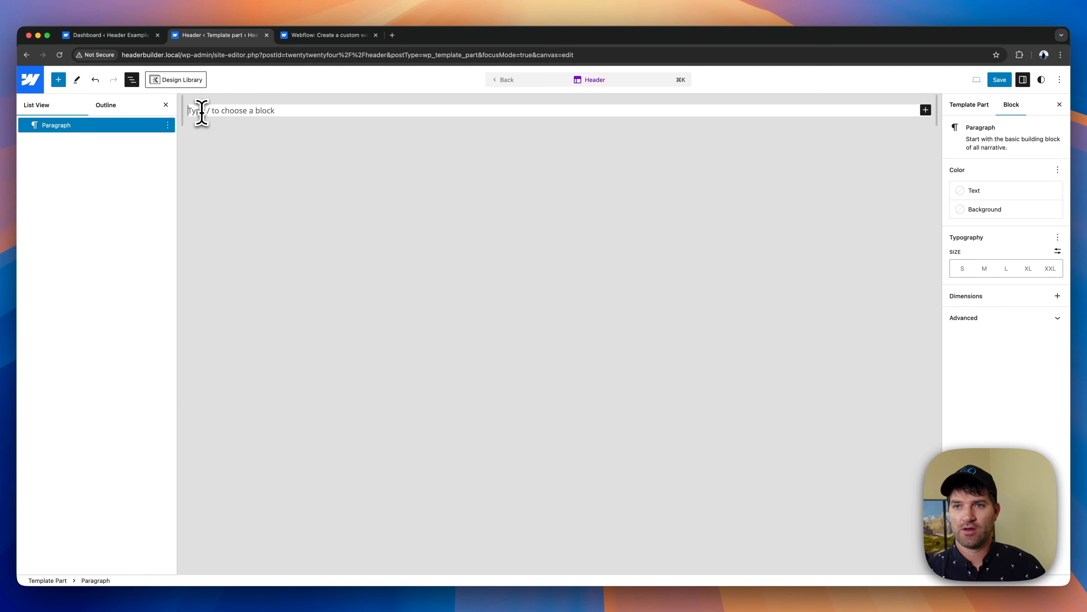
pyautogui.write('/head')
pyautogui.press('Down')
pyautogui.press('Down')
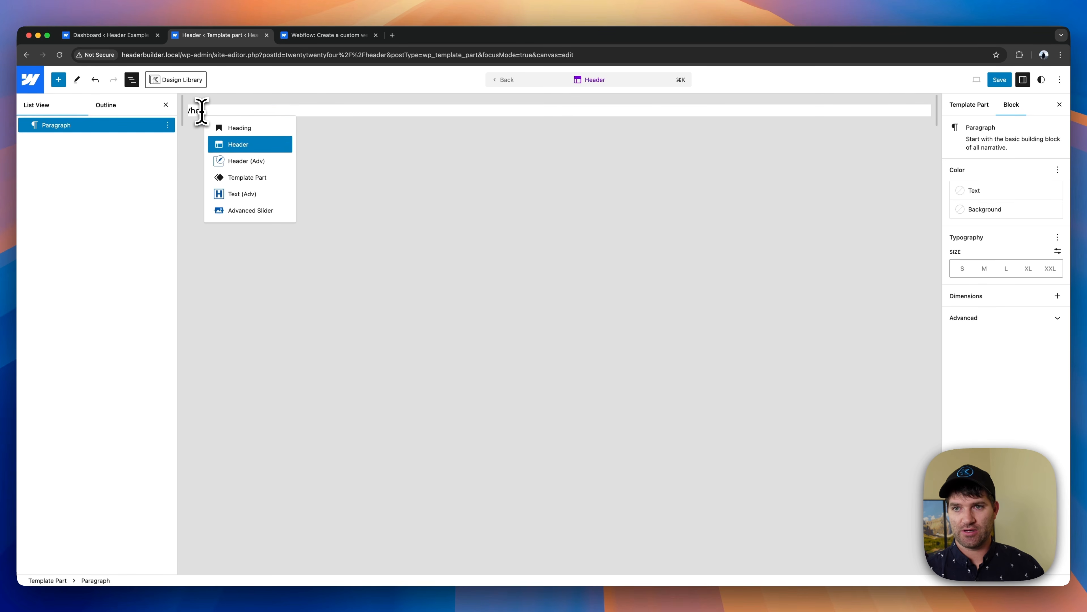
pyautogui.press('Return')
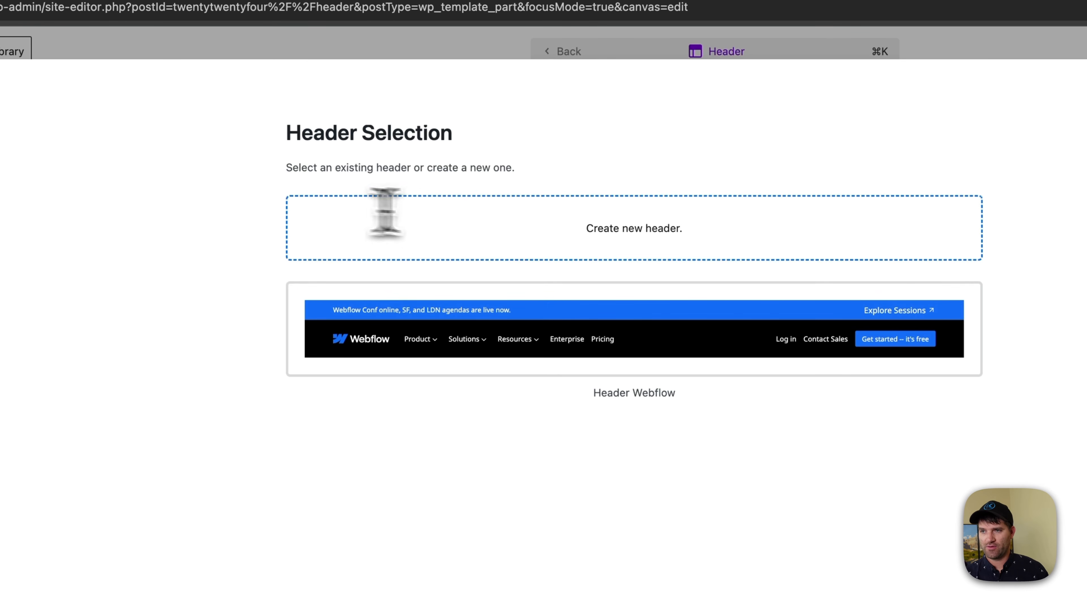
pyautogui.click(525, 313)
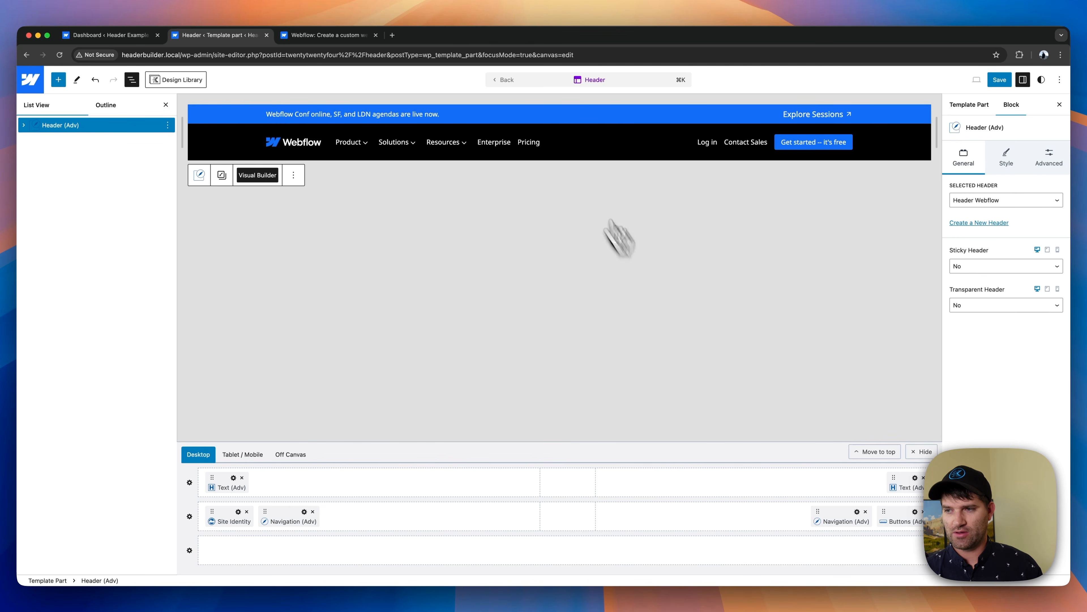
# - Save the Header template part and the Header Webflow changes, and leave the site editor for the dashboard
pyautogui.click(1001, 81)
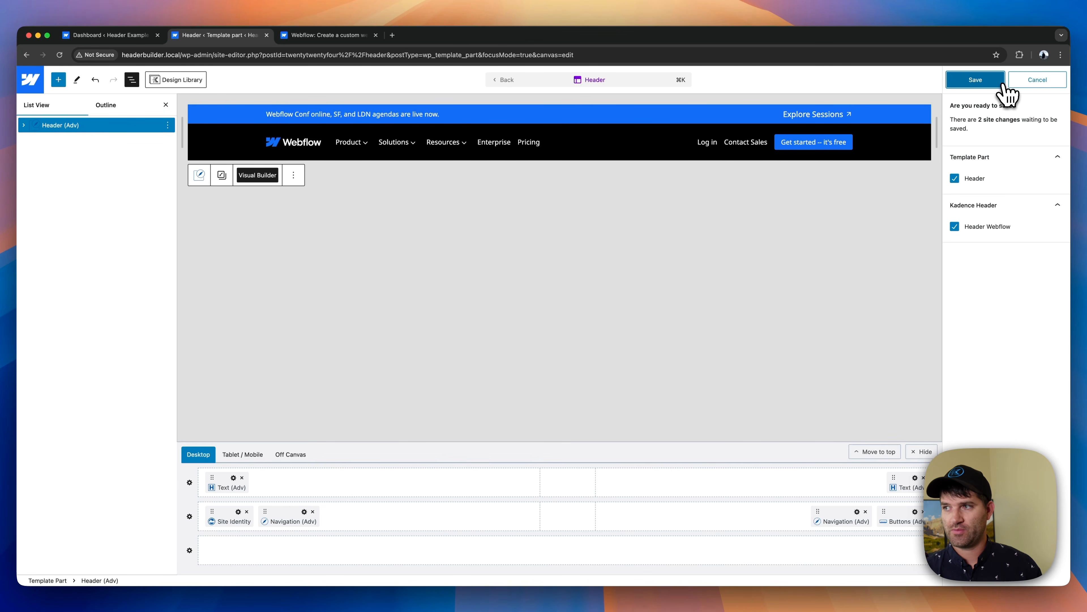
pyautogui.click(992, 82)
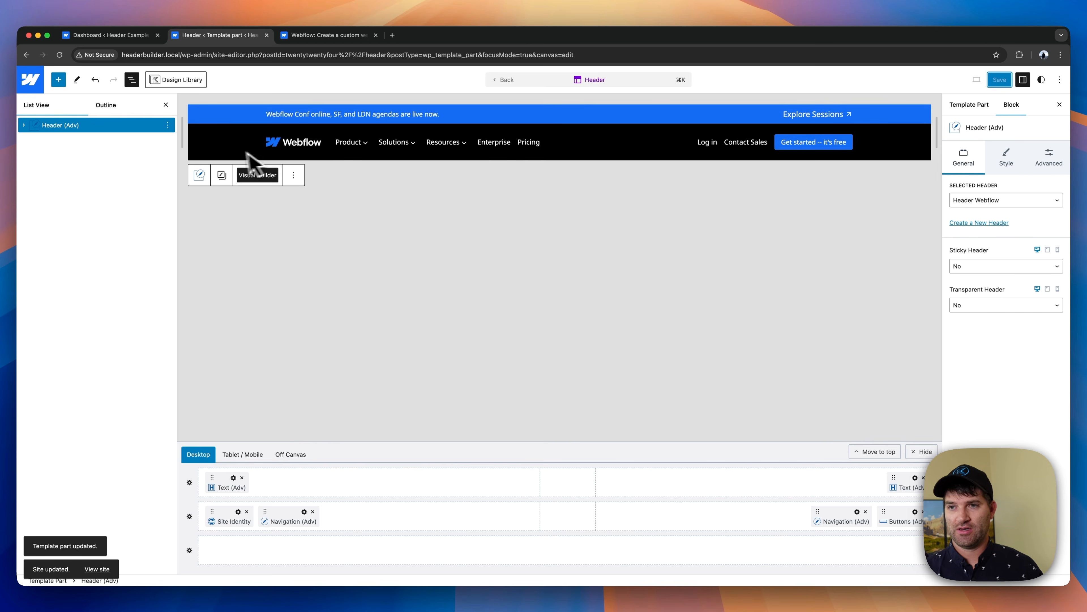
pyautogui.click(31, 79)
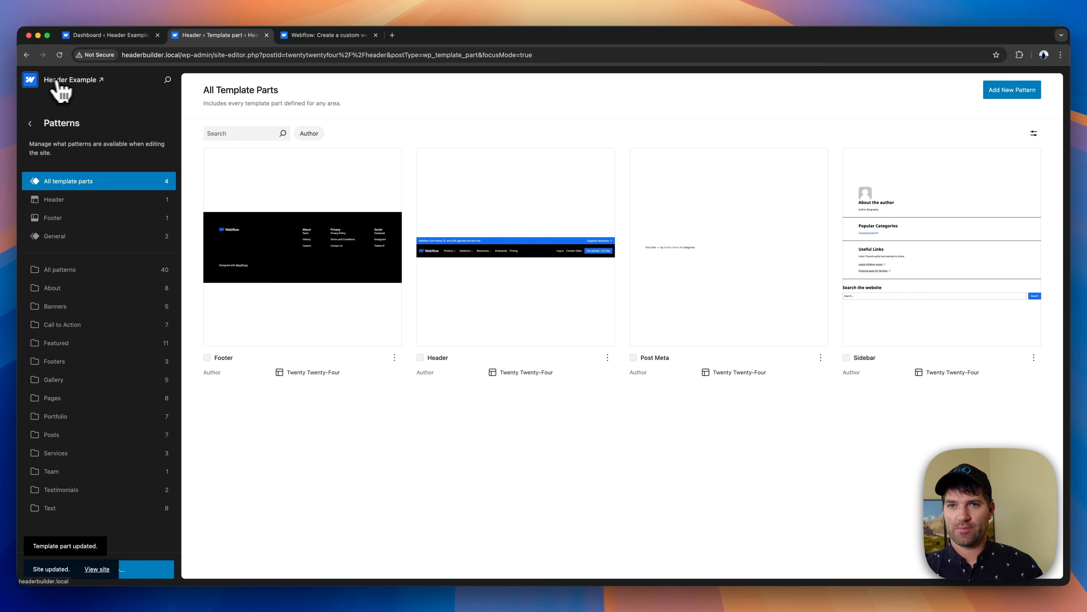
pyautogui.click(30, 79)
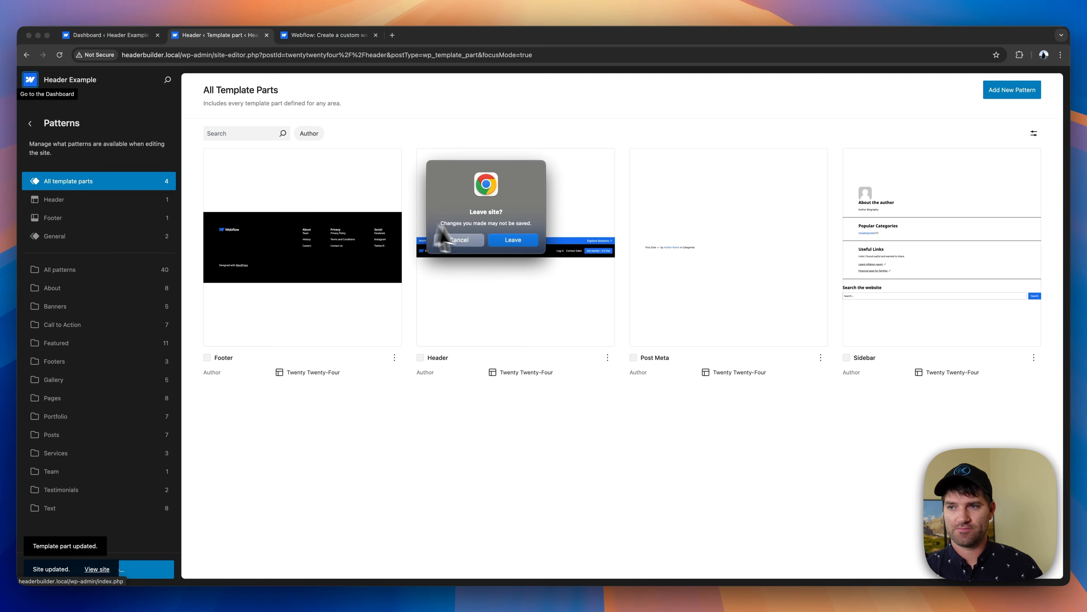
pyautogui.click(513, 240)
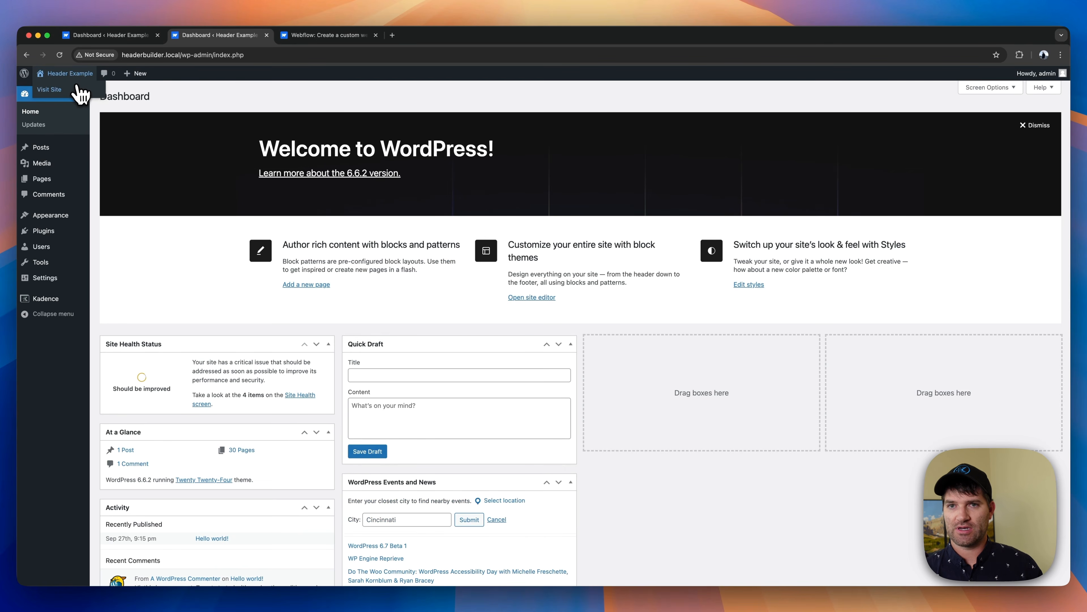
# - Open the live site and examine the Solutions and Resources mega menus in the desktop header
pyautogui.click(77, 90)
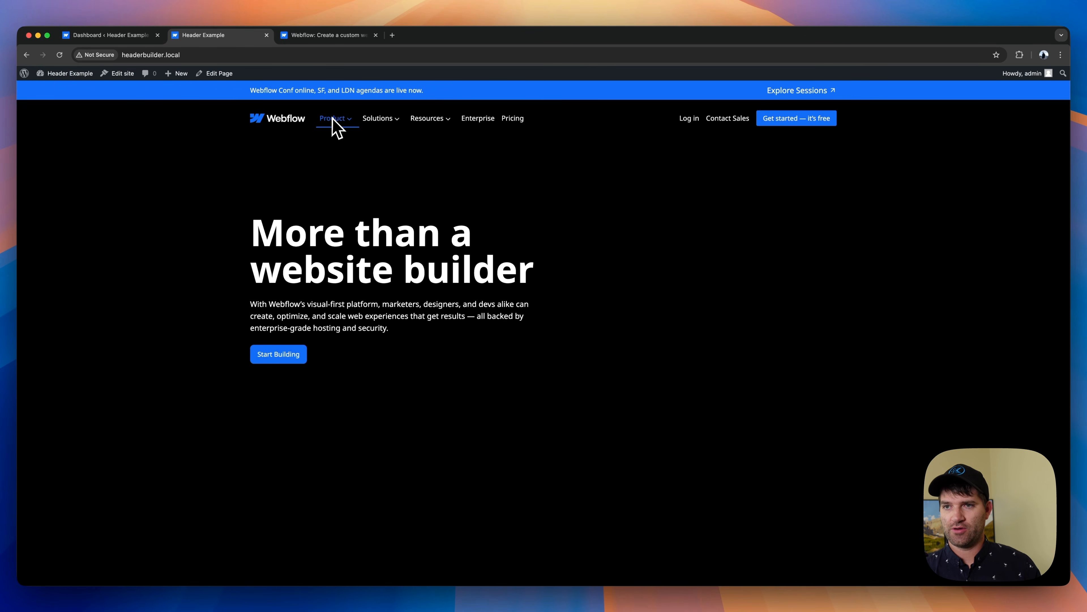
pyautogui.moveTo(388, 122)
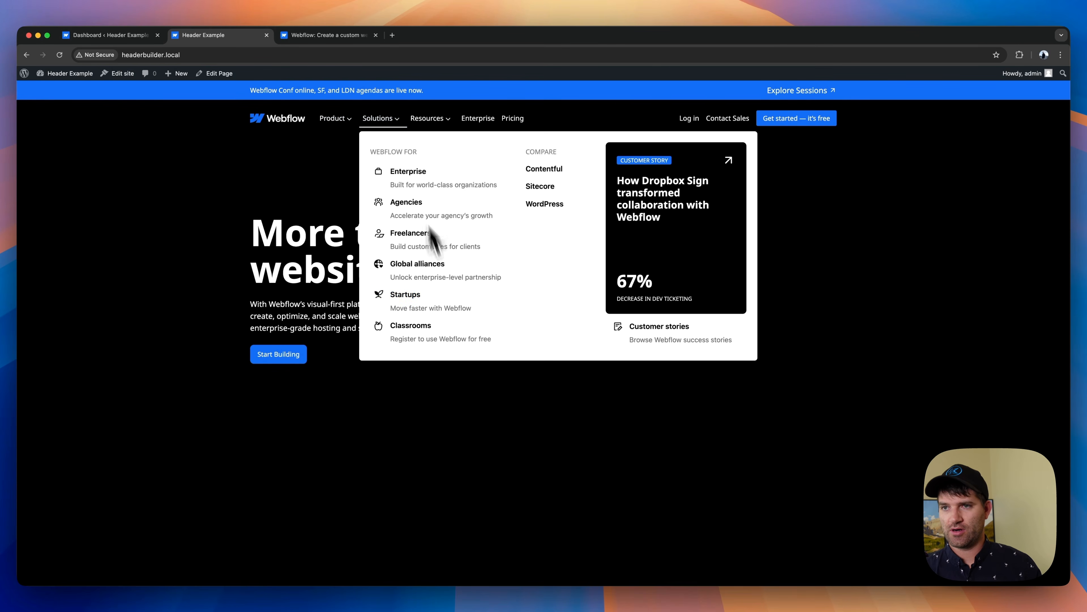
pyautogui.moveTo(439, 126)
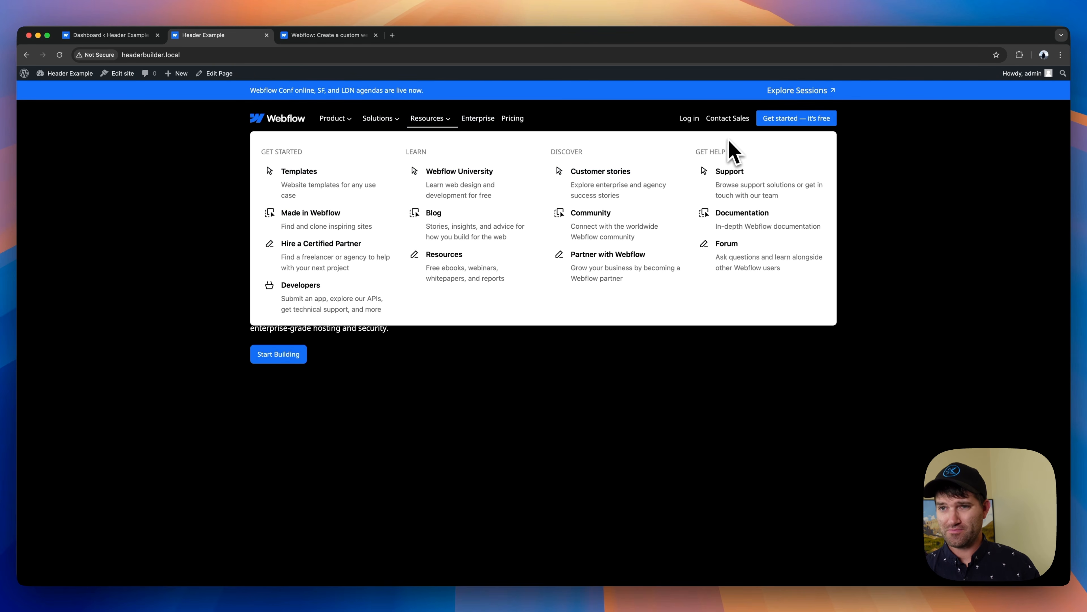
# - Preview the site at mobile width and examine the Product sub menu inside the off-canvas menu
pyautogui.press('super+shift+m')
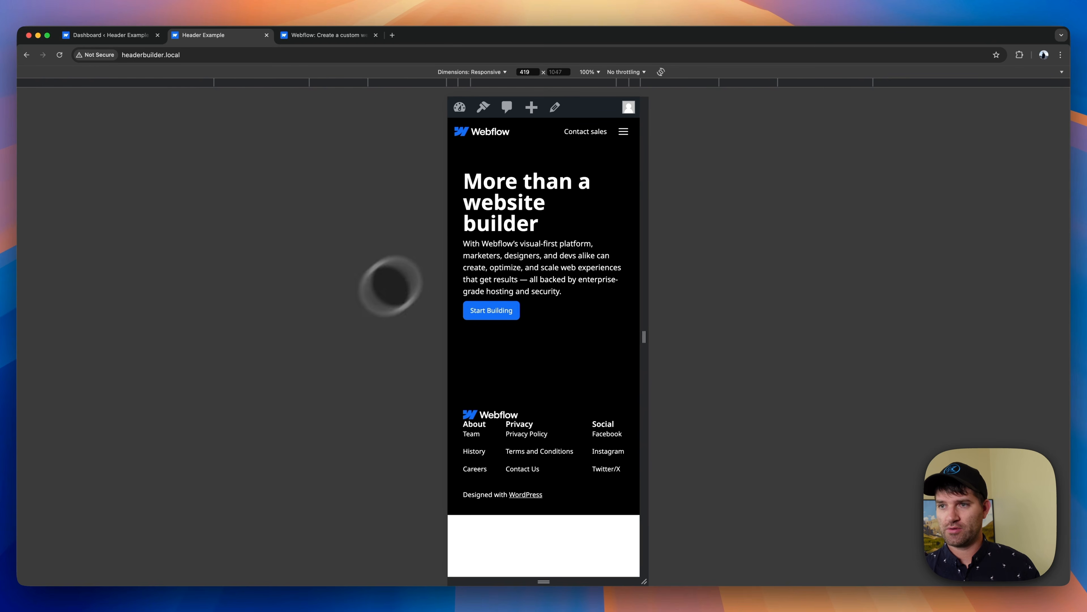
pyautogui.click(627, 132)
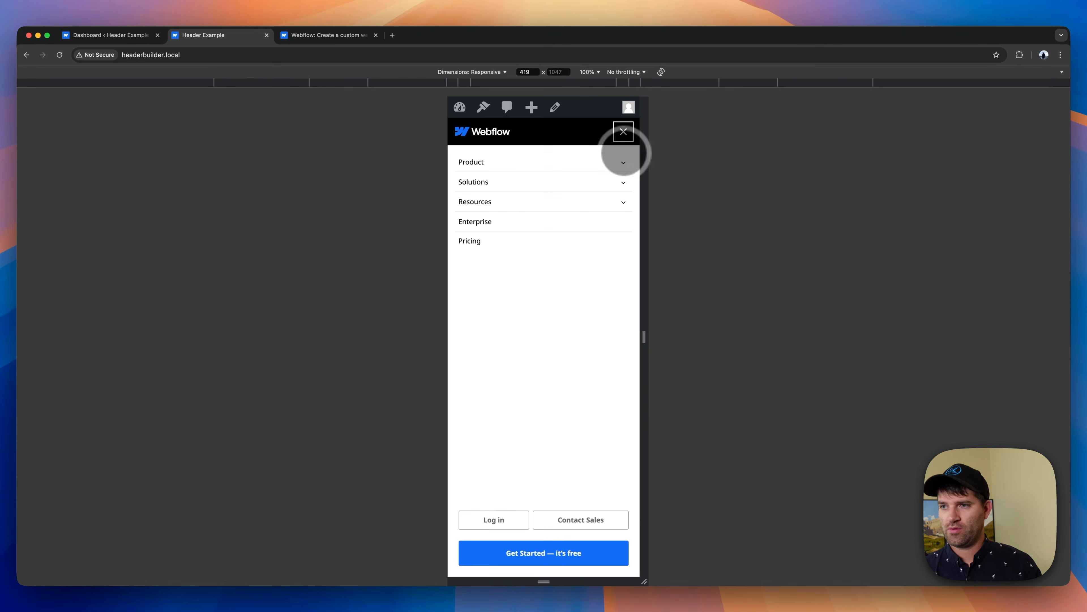
pyautogui.click(623, 162)
pyautogui.scroll(-1, 540, 284)
pyautogui.scroll(-10, 538, 325)
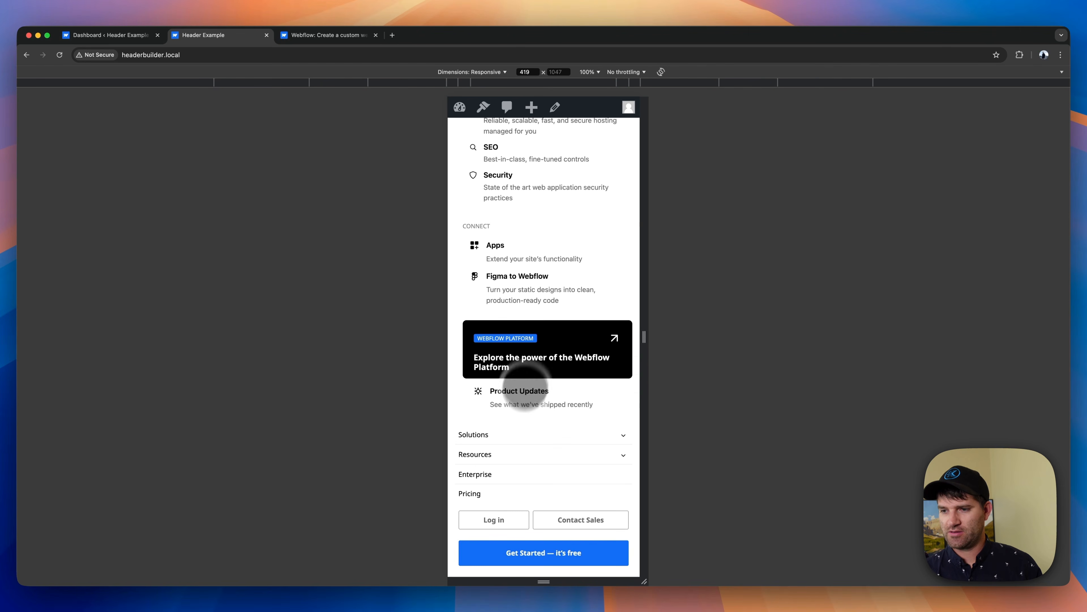
pyautogui.scroll(10, 515, 514)
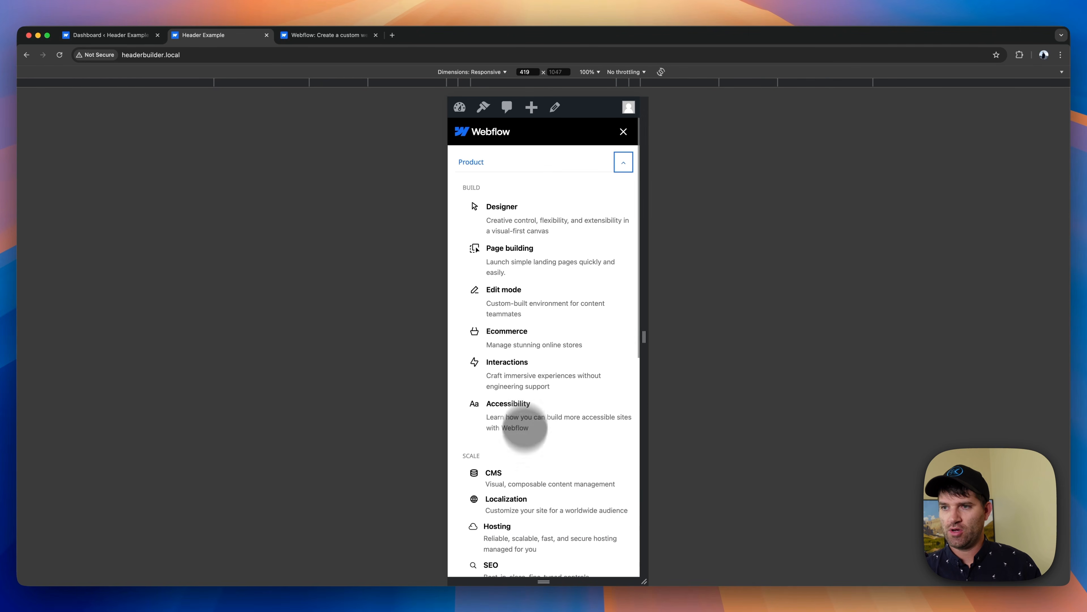
pyautogui.click(623, 162)
# - Widen the preview to about 817 px, examine the Solutions sub menu in the off-canvas menu, and close the menu
pyautogui.moveTo(649, 185); pyautogui.dragTo(740, 189)
pyautogui.click(718, 180)
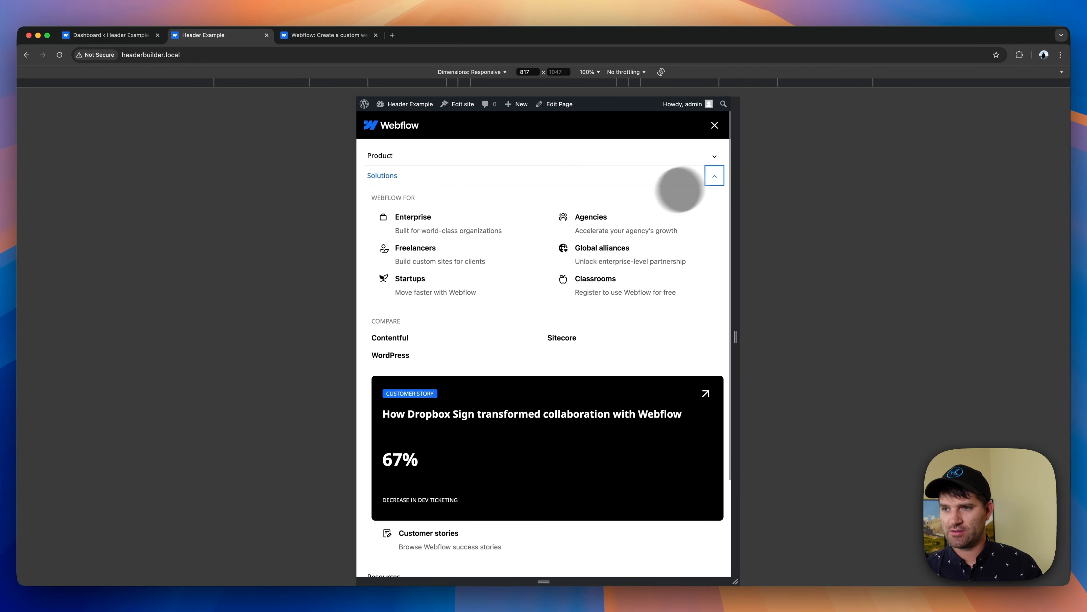
pyautogui.scroll(-5, 522, 345)
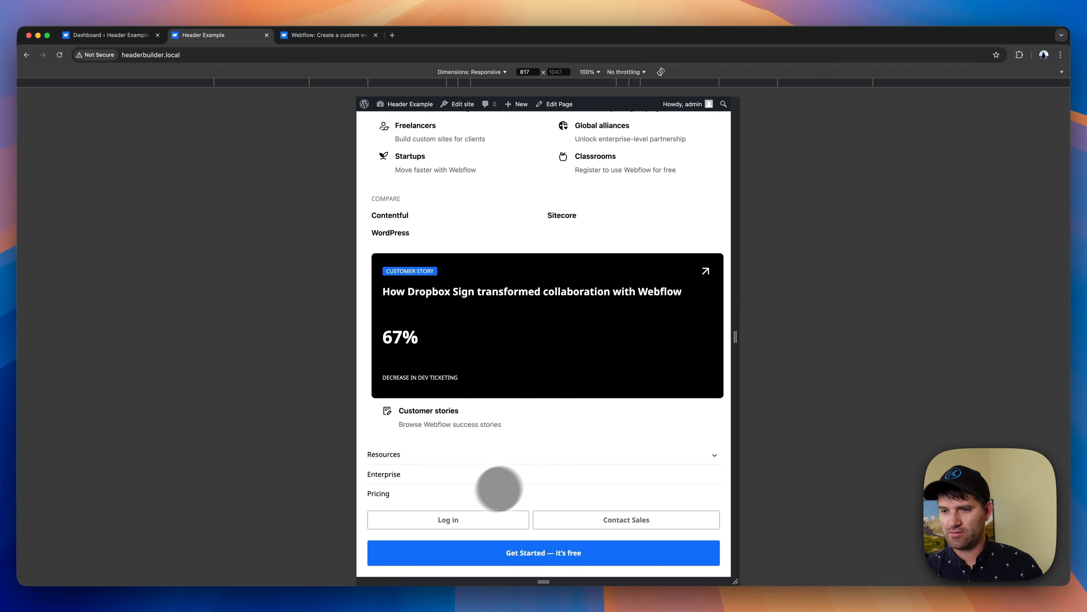
pyautogui.scroll(5, 557, 467)
pyautogui.click(718, 175)
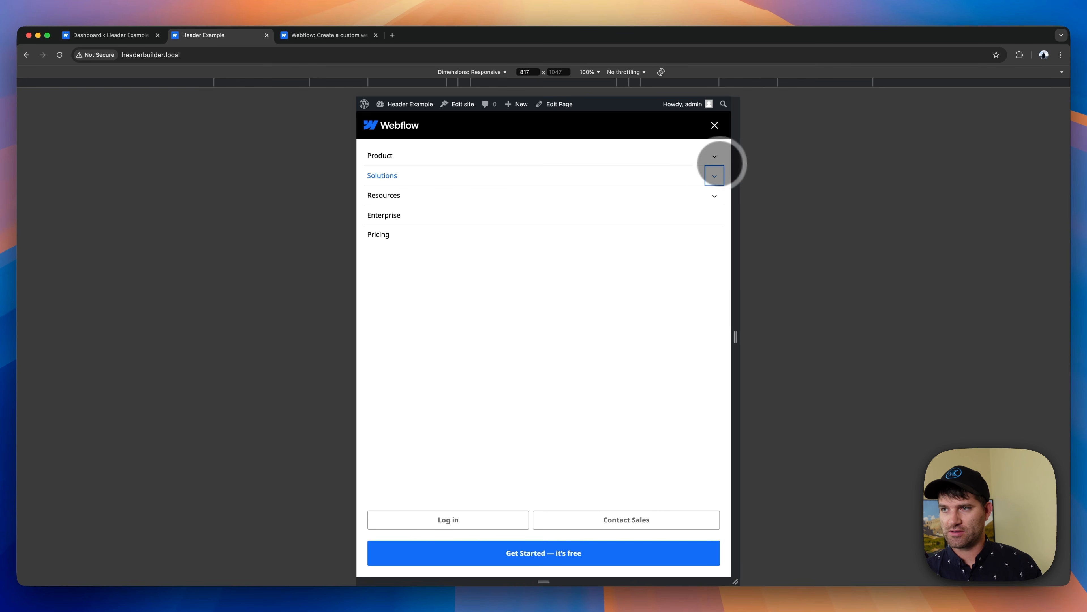
pyautogui.click(714, 126)
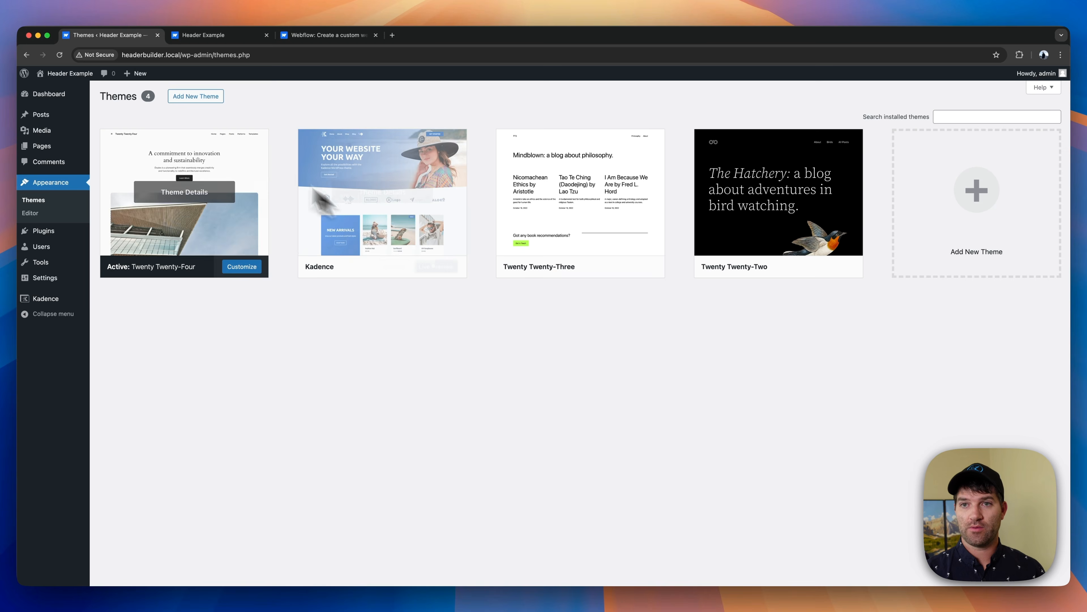
# - Activate the Kadence theme and open the Header settings in its Customizer
pyautogui.click(395, 266)
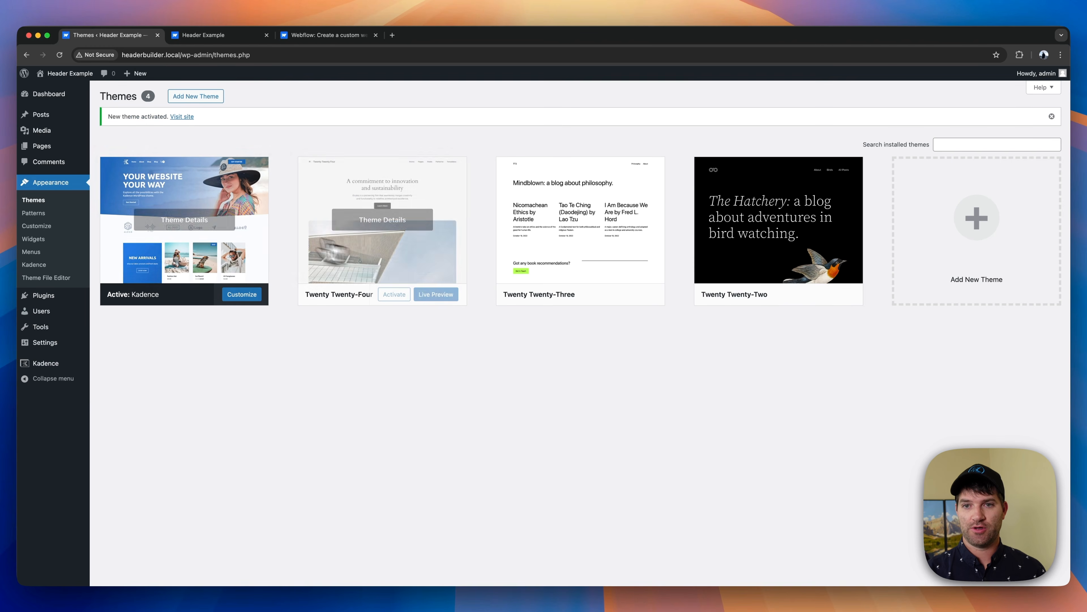
pyautogui.click(37, 226)
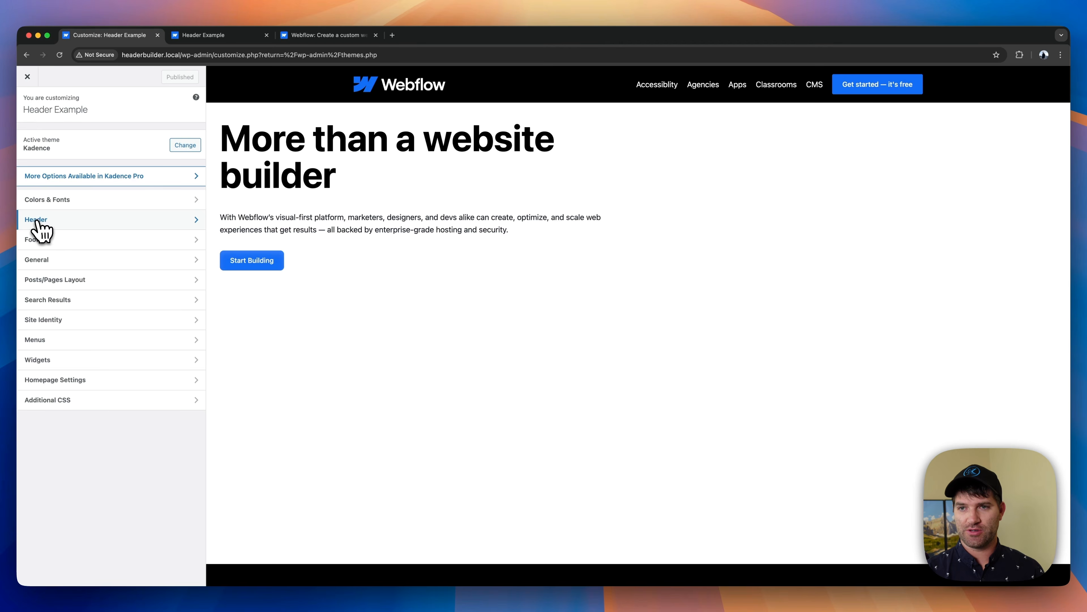
pyautogui.click(38, 221)
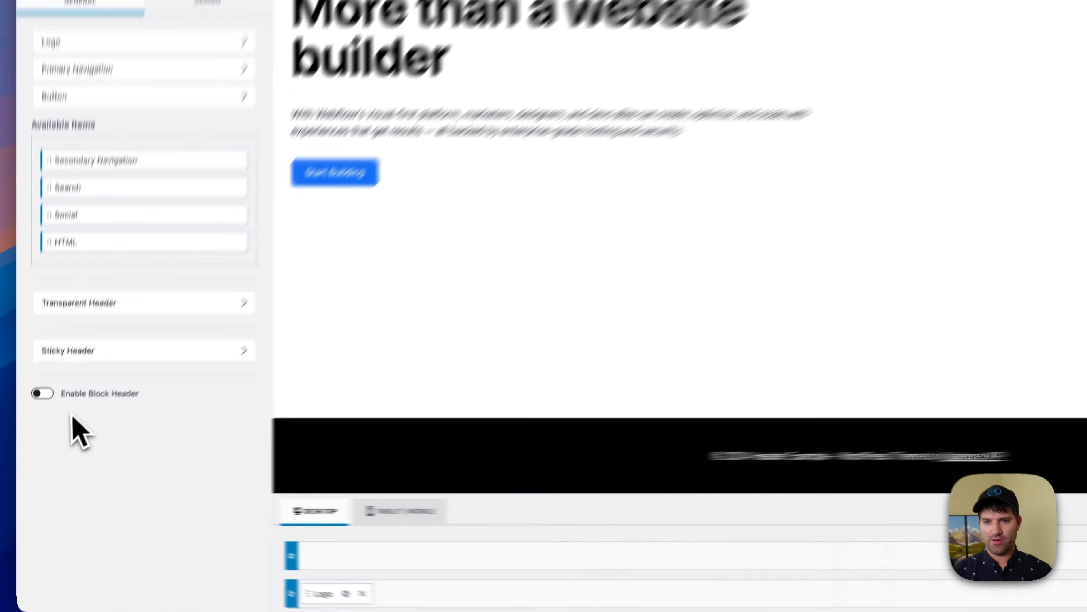
# - Enable the block header for the Kadence theme and assign Header Webflow as its header block
pyautogui.click(35, 423)
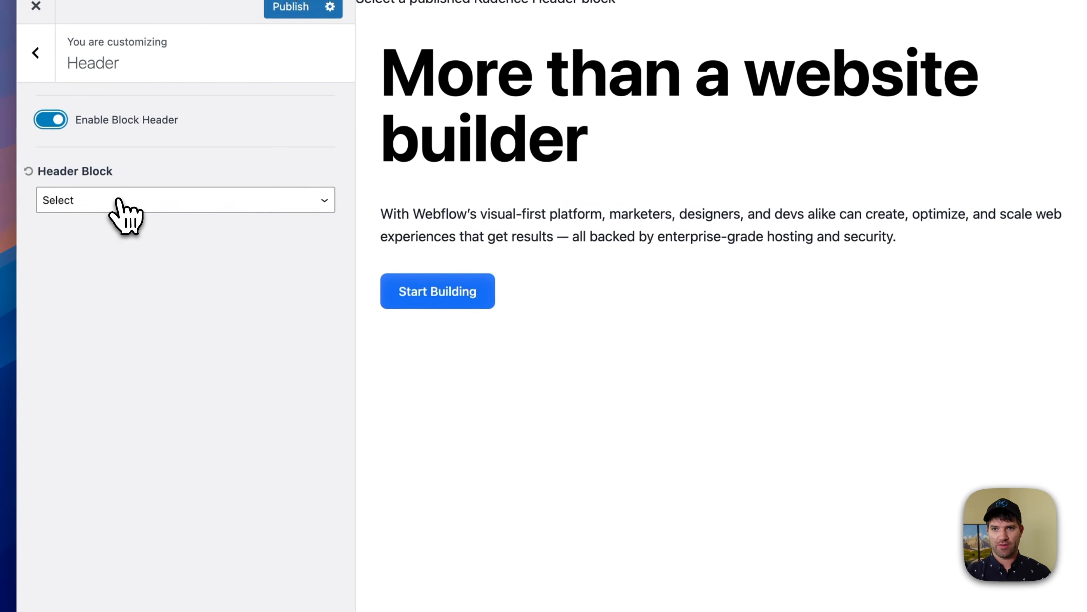
pyautogui.click(113, 183)
pyautogui.click(103, 166)
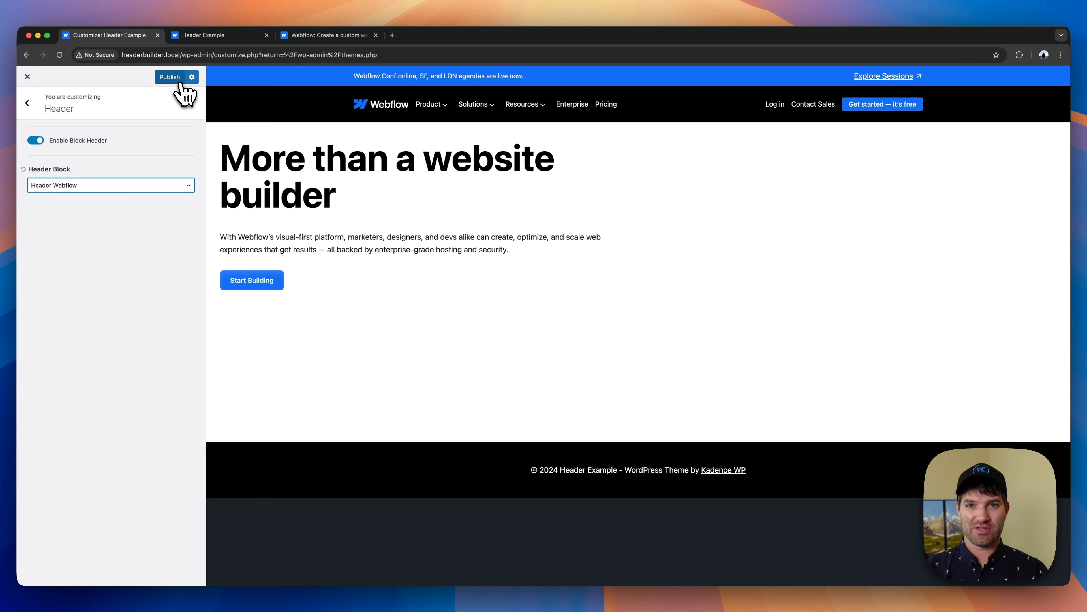
# - Publish the Customizer's header changes and close the Customizer
pyautogui.click(170, 77)
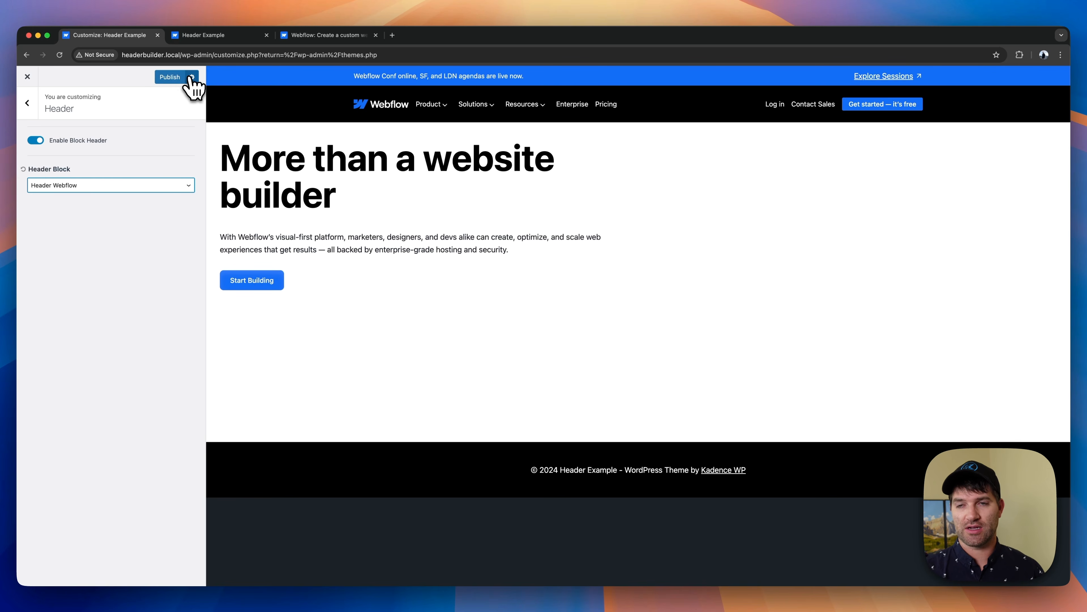
pyautogui.click(27, 103)
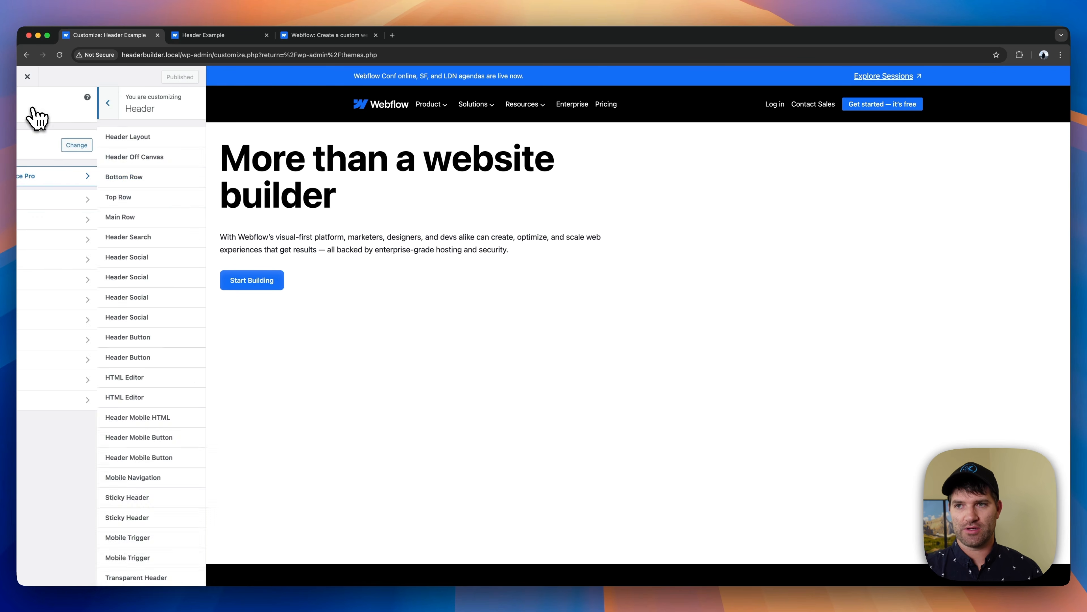
pyautogui.click(28, 77)
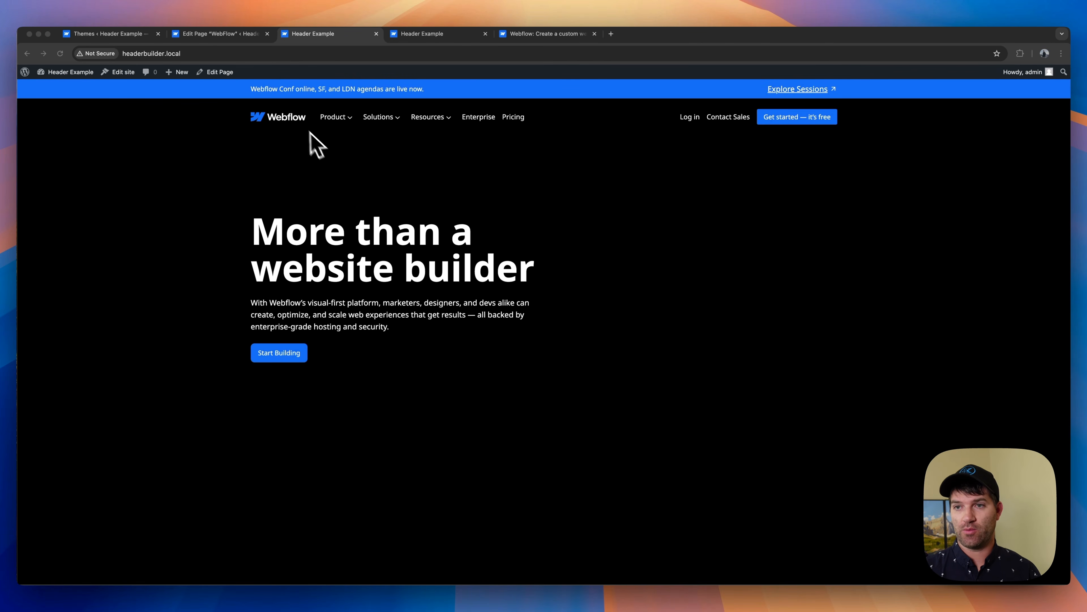
# - Examine the Product and Solutions mega menus in the live site's desktop header
pyautogui.moveTo(338, 119)
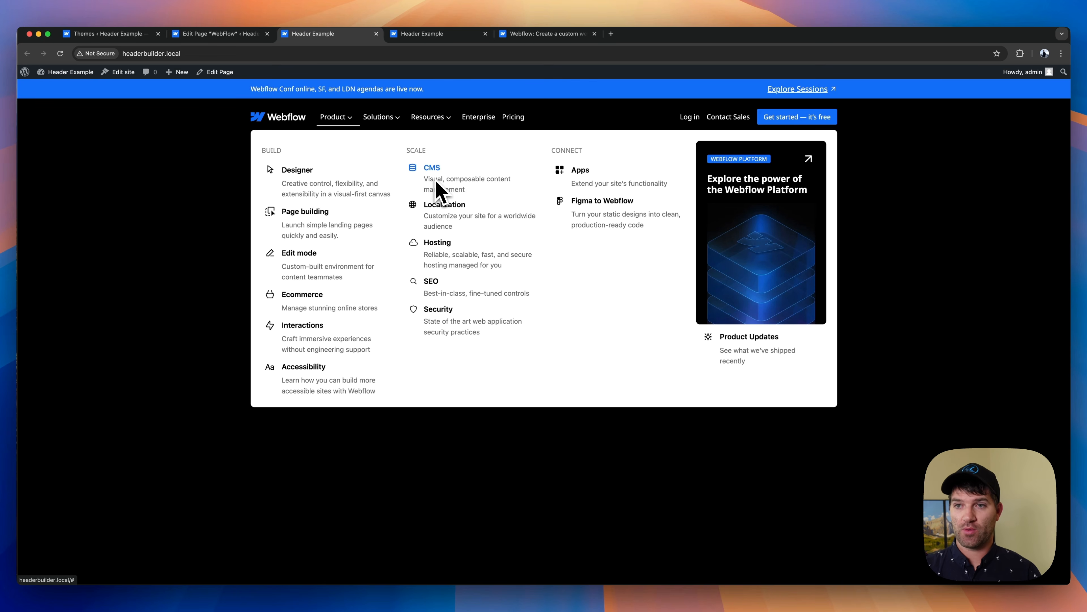
pyautogui.moveTo(387, 122)
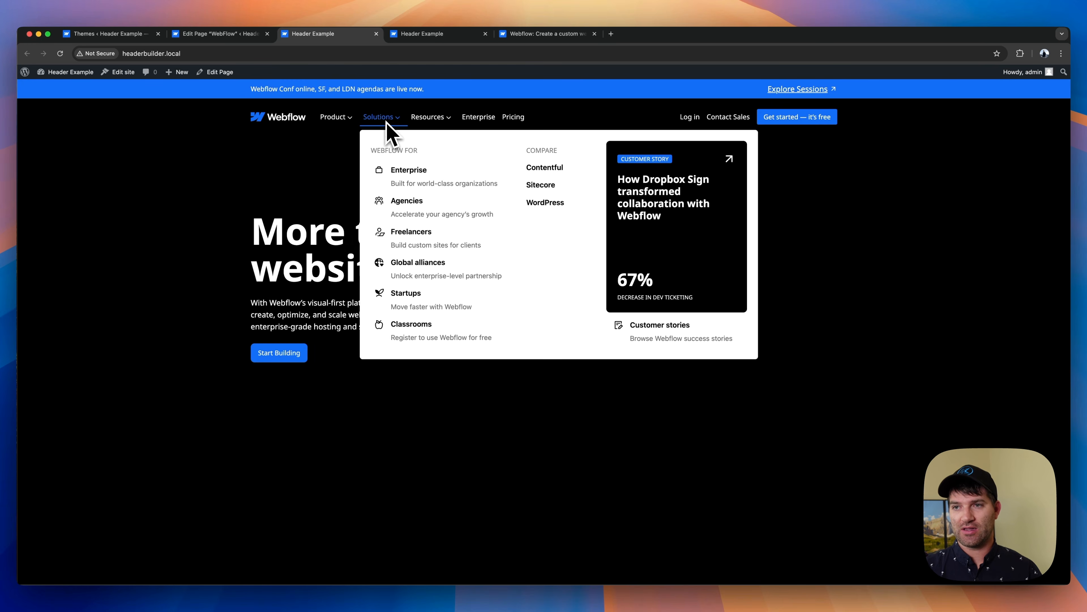